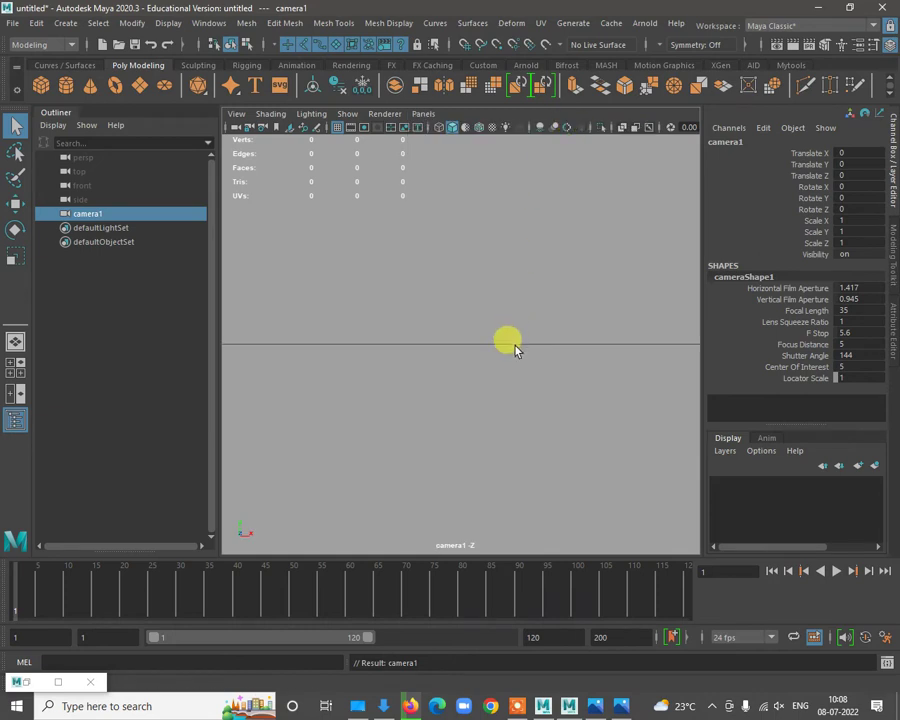
# Step: Dolly, tumble and track camera1 to frame the floor grid
pyautogui.scroll(-5, 357, 230)
pyautogui.keyDown('alt'); pyautogui.moveTo(357, 230); pyautogui.dragTo(463, 311, button='middle'); pyautogui.keyUp('alt')
pyautogui.keyDown('alt'); pyautogui.moveTo(463, 311); pyautogui.dragTo(458, 309); pyautogui.keyUp('alt')
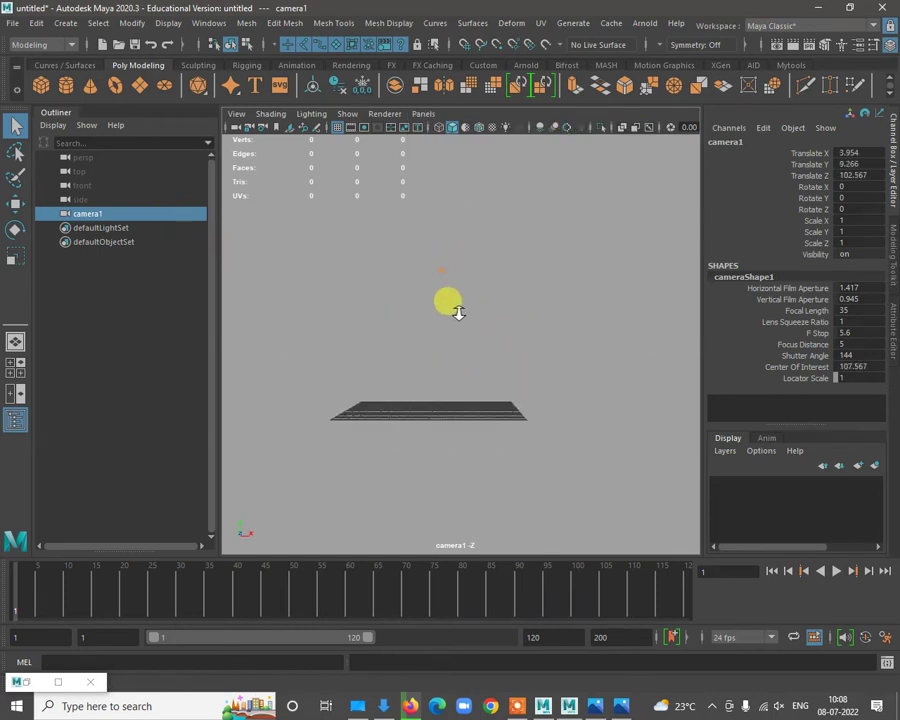
pyautogui.scroll(3, 458, 309)
pyautogui.keyDown('alt'); pyautogui.moveTo(526, 378); pyautogui.dragTo(478, 325); pyautogui.keyUp('alt')
pyautogui.scroll(4, 478, 325)
pyautogui.keyDown('alt'); pyautogui.moveTo(496, 373); pyautogui.dragTo(250, 181, button='middle'); pyautogui.keyUp('alt')
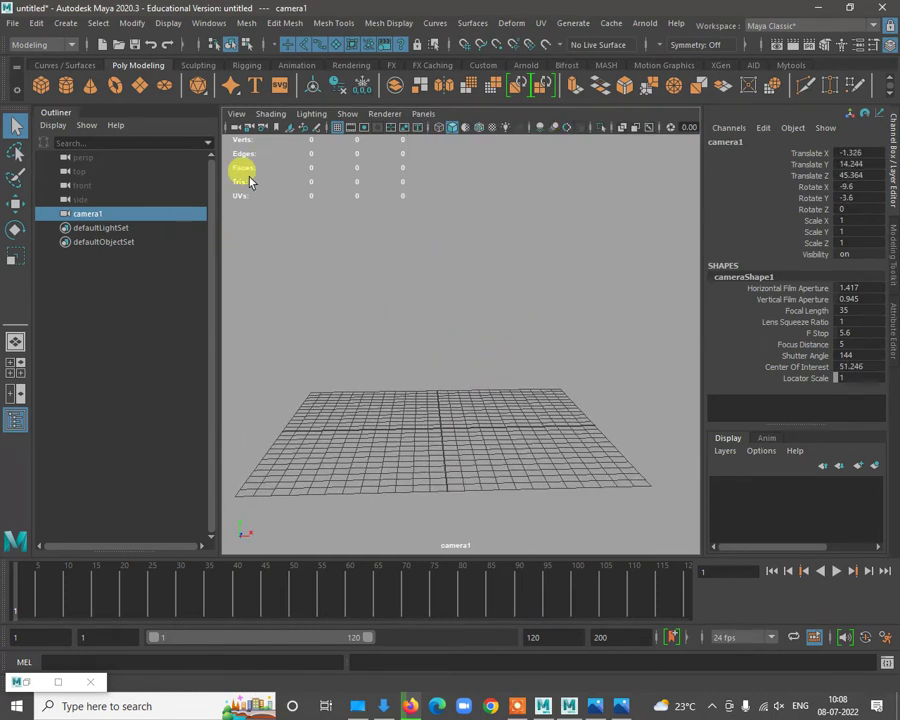
# Step: Start a View > Image Plane > Import Image for camera1
pyautogui.click(229, 114)
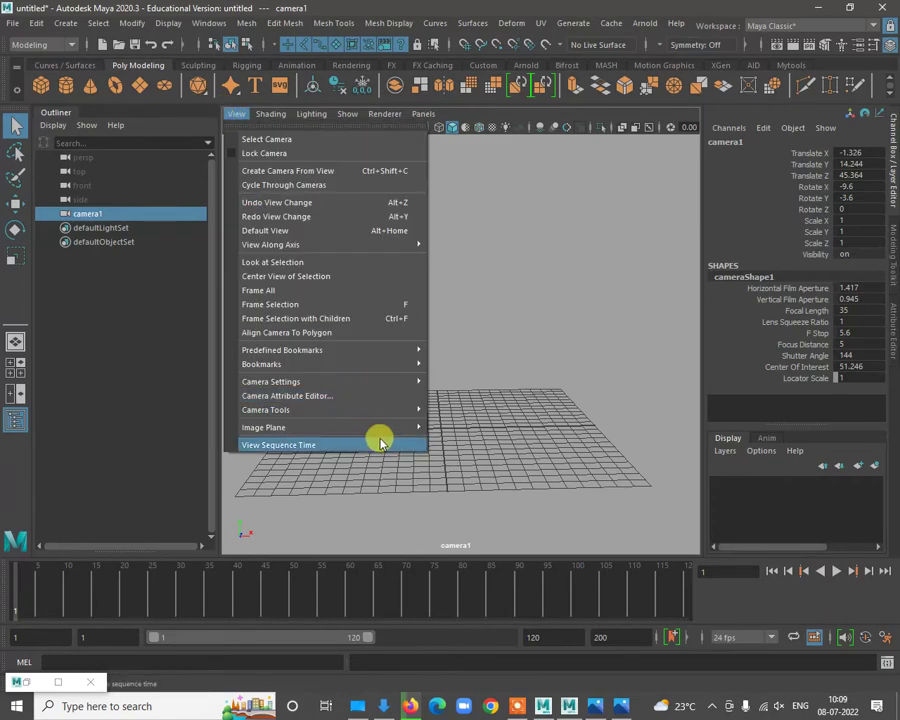
pyautogui.moveTo(400, 426)
pyautogui.click(473, 441)
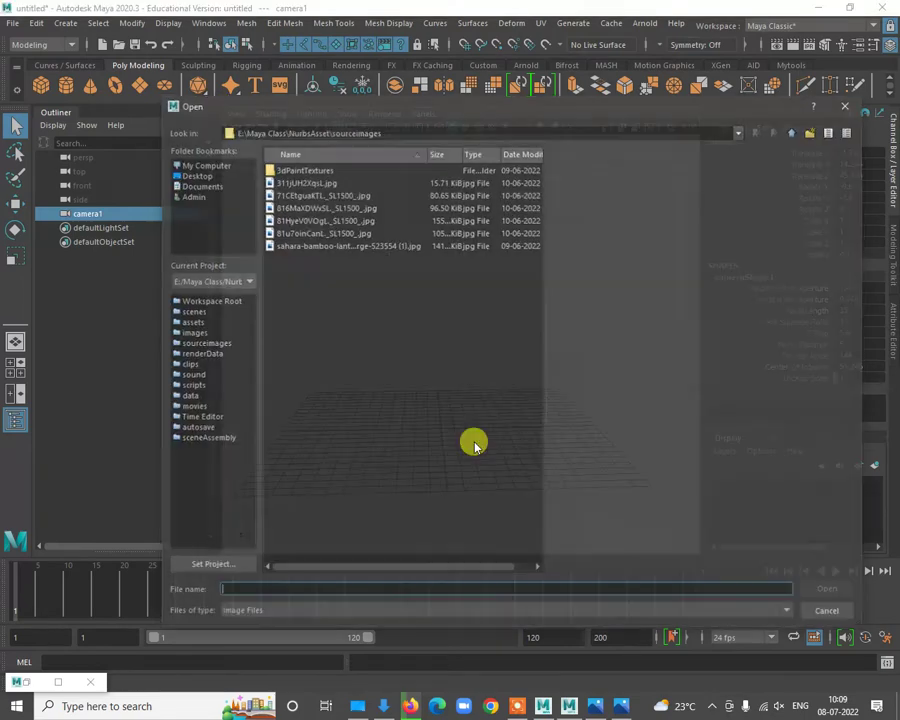
pyautogui.click(194, 175)
pyautogui.click(300, 283)
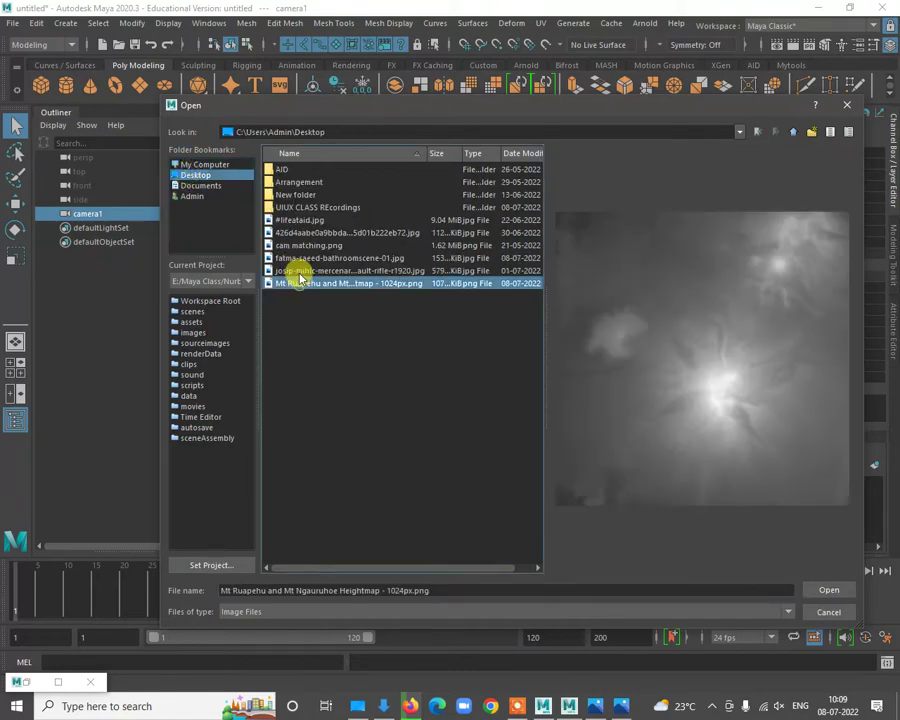
pyautogui.click(296, 270)
pyautogui.click(300, 245)
pyautogui.click(309, 258)
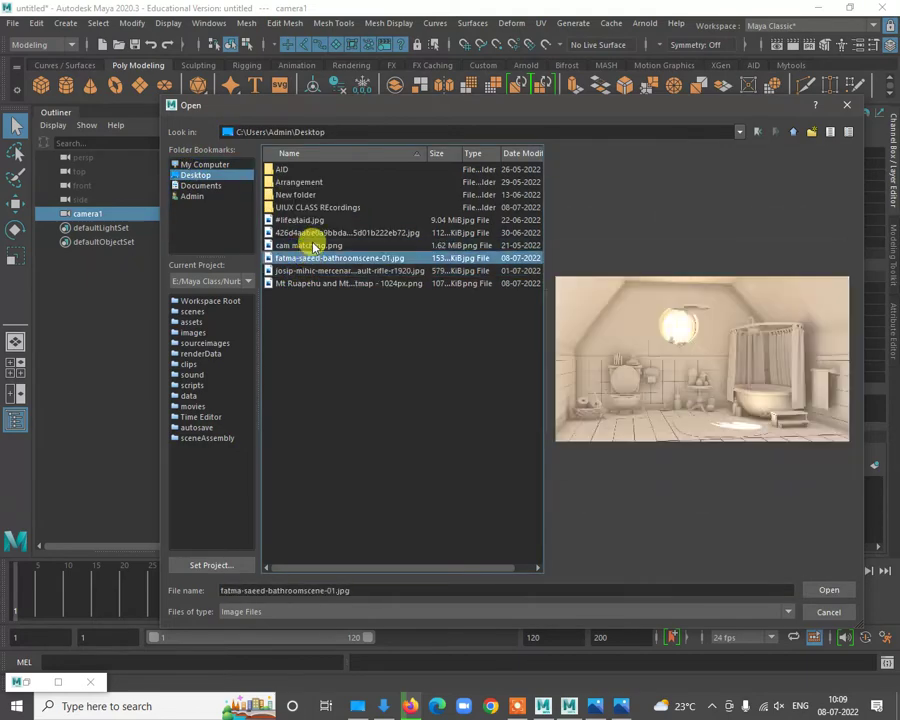
pyautogui.click(822, 590)
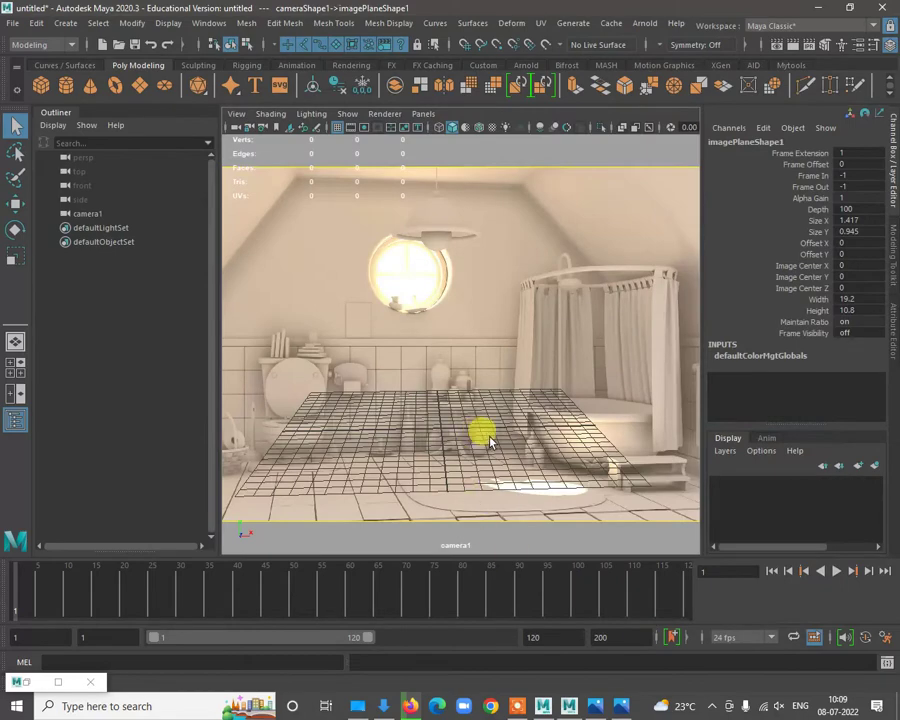
# Step: Tumble, track and dolly camera1 until the grid lines up with the photo's floor
pyautogui.keyDown('alt'); pyautogui.moveTo(458, 388); pyautogui.dragTo(461, 440); pyautogui.keyUp('alt')
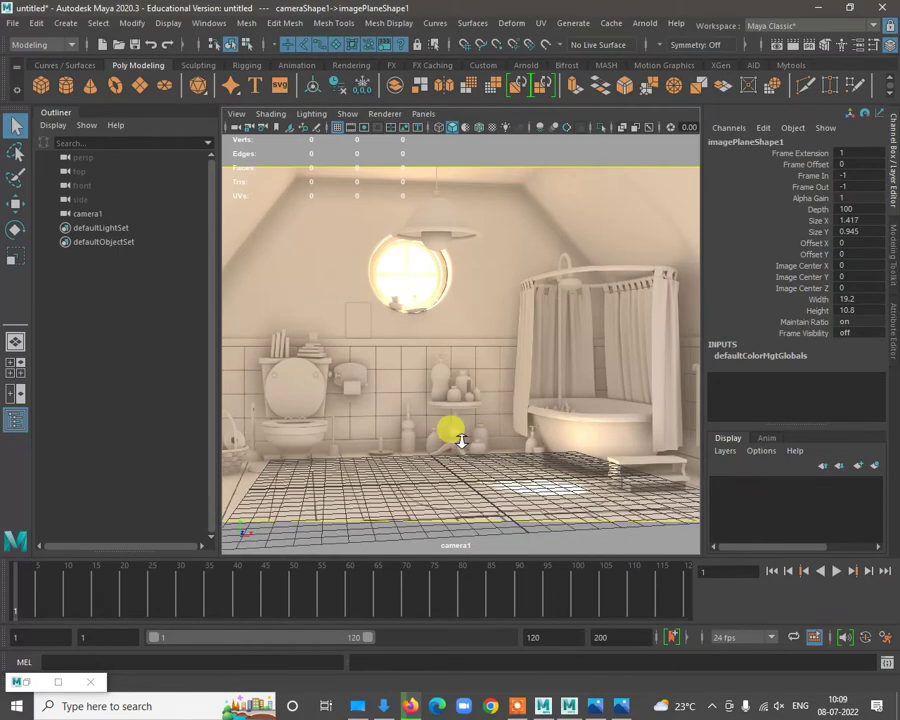
pyautogui.keyDown('alt'); pyautogui.moveTo(460, 440); pyautogui.dragTo(458, 434, button='middle'); pyautogui.keyUp('alt')
pyautogui.keyDown('alt'); pyautogui.moveTo(458, 435); pyautogui.dragTo(458, 435, button='right'); pyautogui.keyUp('alt')
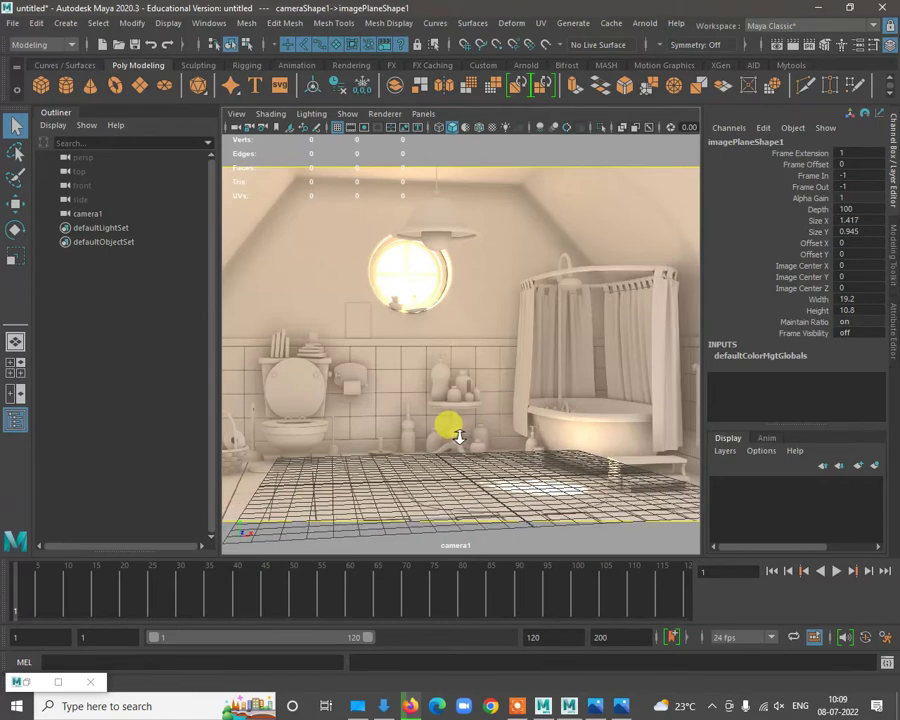
pyautogui.moveTo(475, 458)
pyautogui.keyDown('alt'); pyautogui.mouseDown(button='middle')
pyautogui.moveTo(448, 442)
pyautogui.moveTo(464, 458)
pyautogui.mouseUp(button='middle'); pyautogui.keyUp('alt')
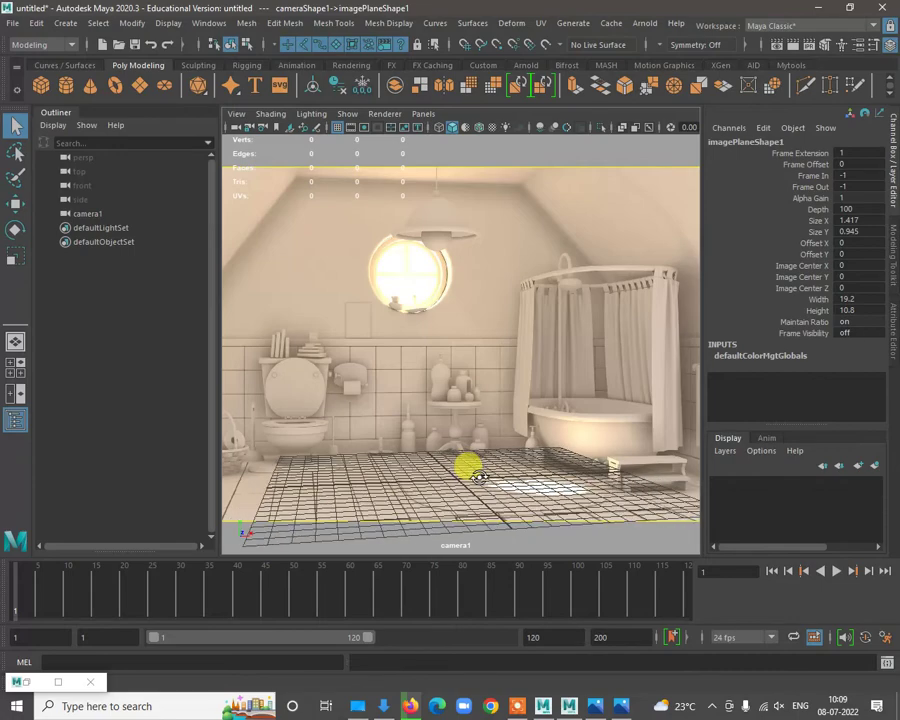
pyautogui.moveTo(481, 476)
pyautogui.keyDown('alt'); pyautogui.mouseDown(button='middle')
pyautogui.moveTo(484, 466)
pyautogui.moveTo(488, 482)
pyautogui.moveTo(474, 472)
pyautogui.moveTo(484, 463)
pyautogui.moveTo(512, 483)
pyautogui.moveTo(498, 458)
pyautogui.moveTo(474, 478)
pyautogui.moveTo(477, 490)
pyautogui.mouseUp(button='middle'); pyautogui.keyUp('alt')
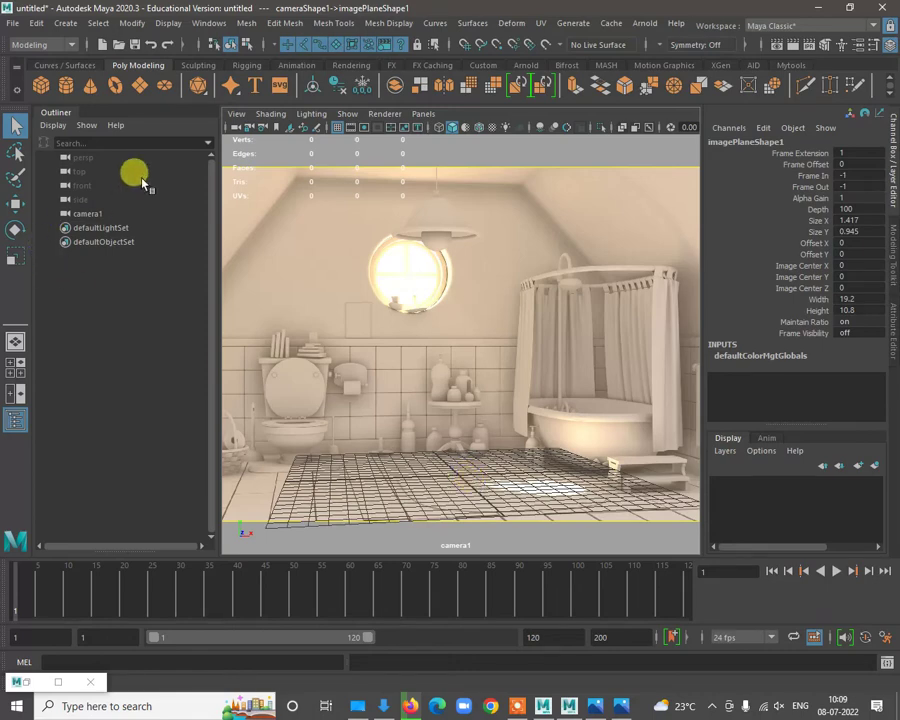
# Step: Create a polygon plane and scale it uniformly to 24.145 over the floor
pyautogui.click(140, 85)
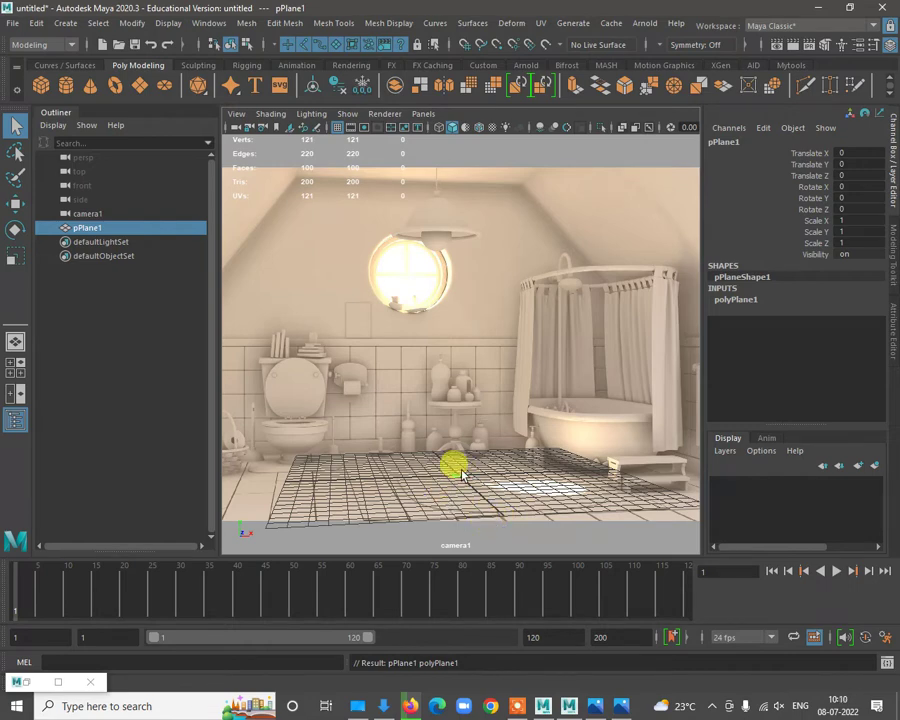
pyautogui.press('r')
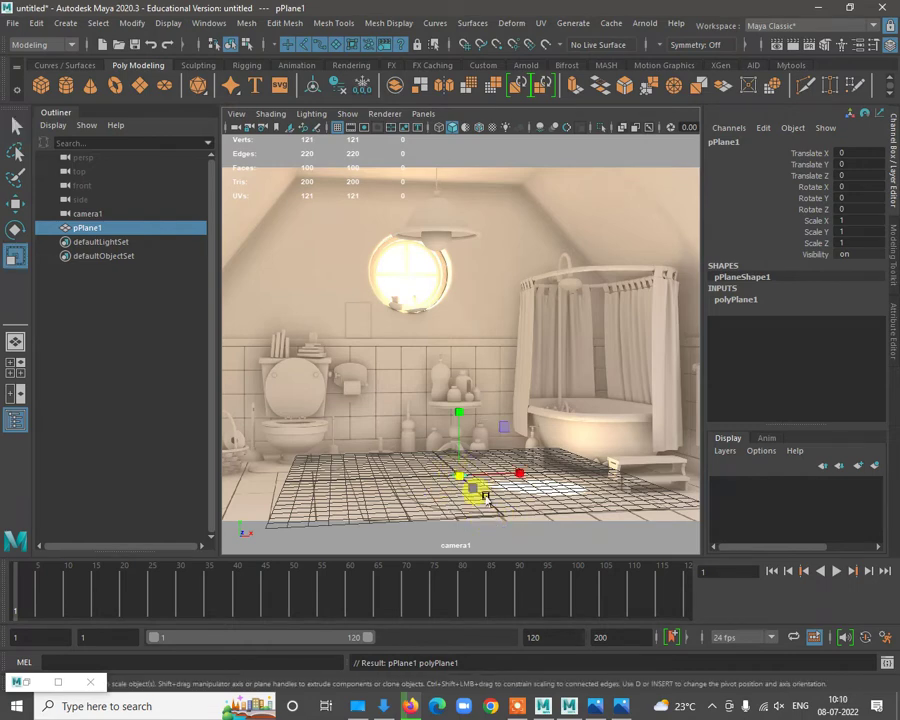
pyautogui.moveTo(455, 477); pyautogui.dragTo(693, 537)
# Step: Set the plane's Subdivisions Width and Height to 1 and view it in wireframe
pyautogui.click(743, 301)
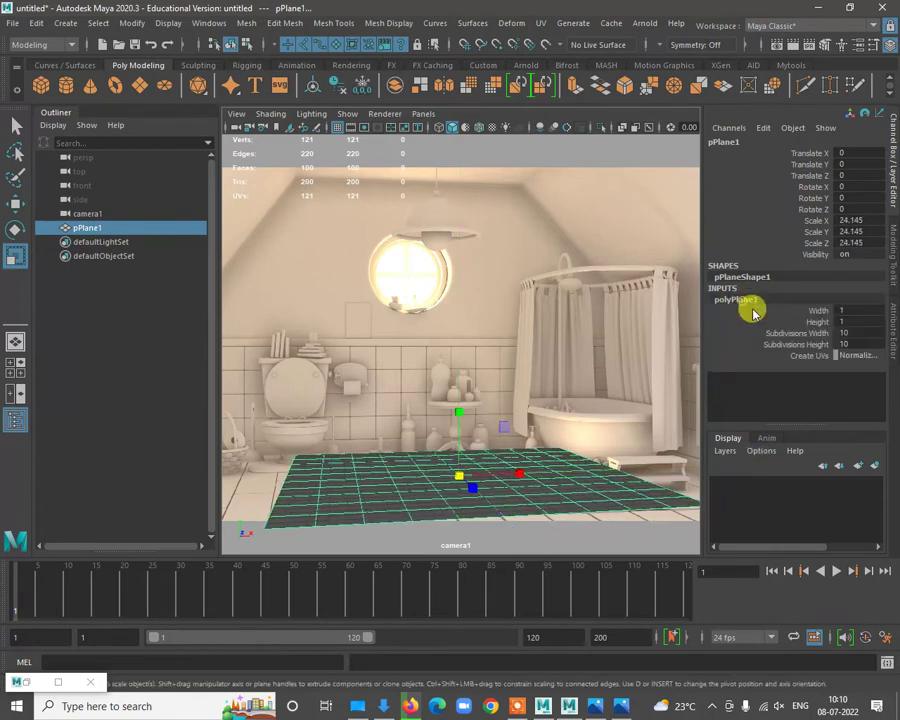
pyautogui.click(803, 334)
pyautogui.keyDown('shift'); pyautogui.click(805, 344); pyautogui.keyUp('shift')
pyautogui.moveTo(486, 416); pyautogui.dragTo(428, 437, button='middle')
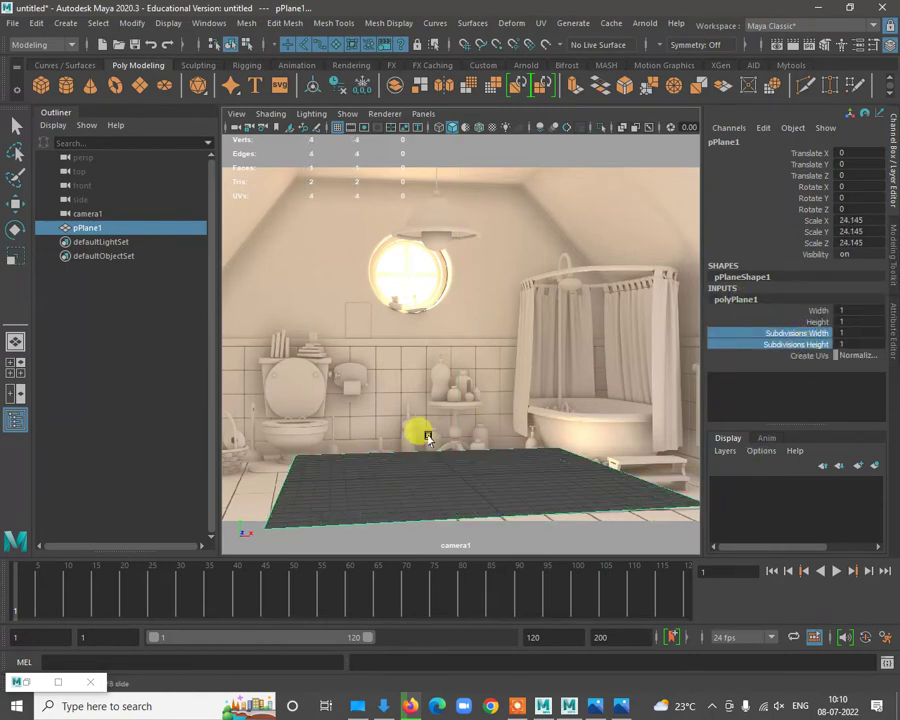
pyautogui.press('4')
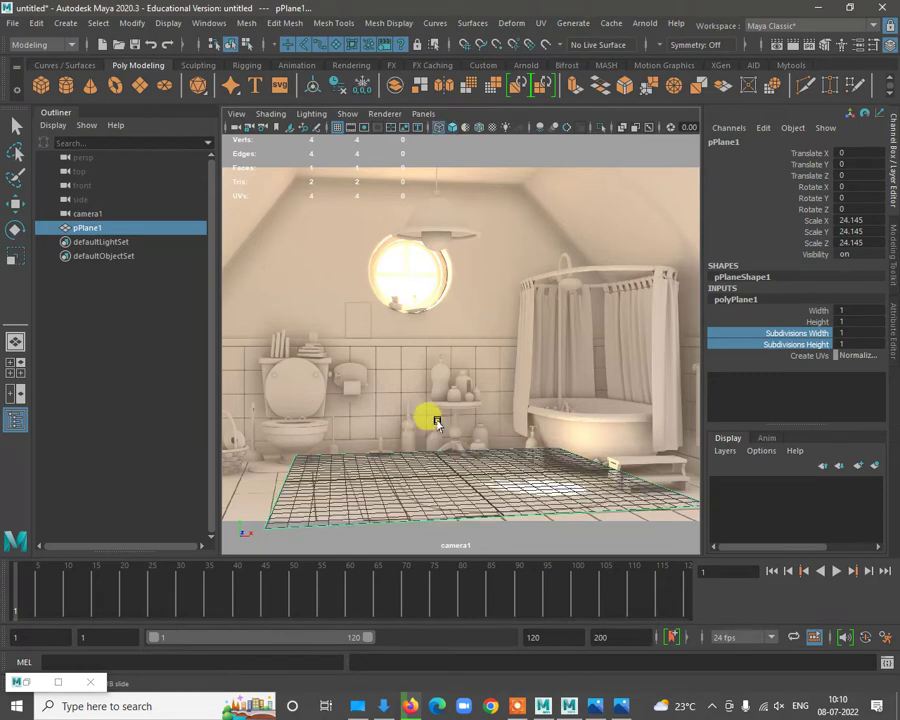
pyautogui.moveTo(452, 453)
pyautogui.mouseDown(button='middle')
pyautogui.moveTo(402, 462)
pyautogui.moveTo(402, 476)
pyautogui.moveTo(450, 469)
pyautogui.moveTo(450, 461)
pyautogui.moveTo(454, 471)
pyautogui.mouseUp(button='middle')
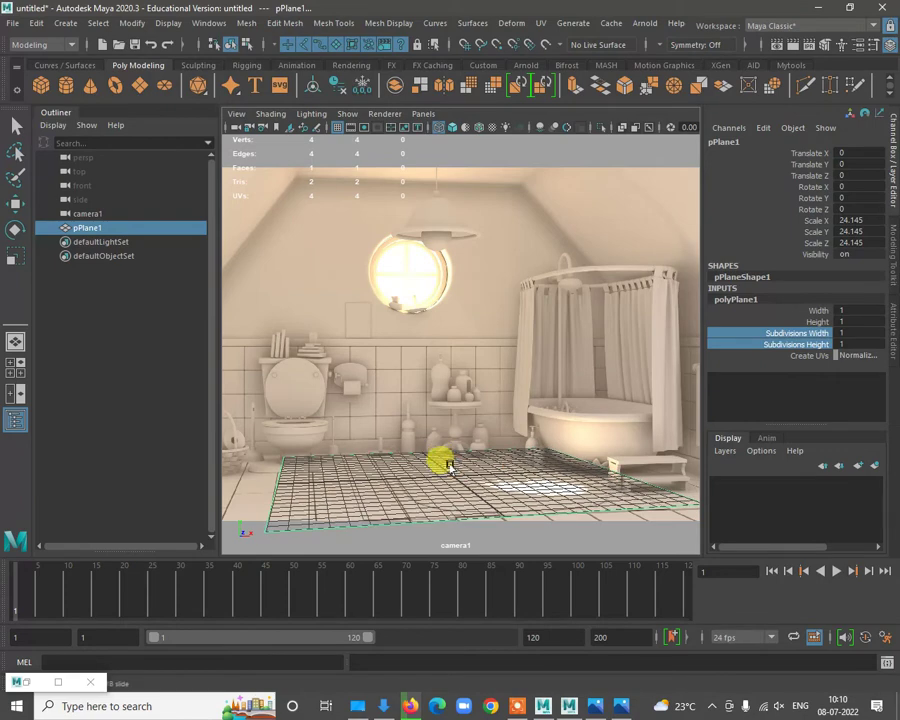
pyautogui.click(236, 128)
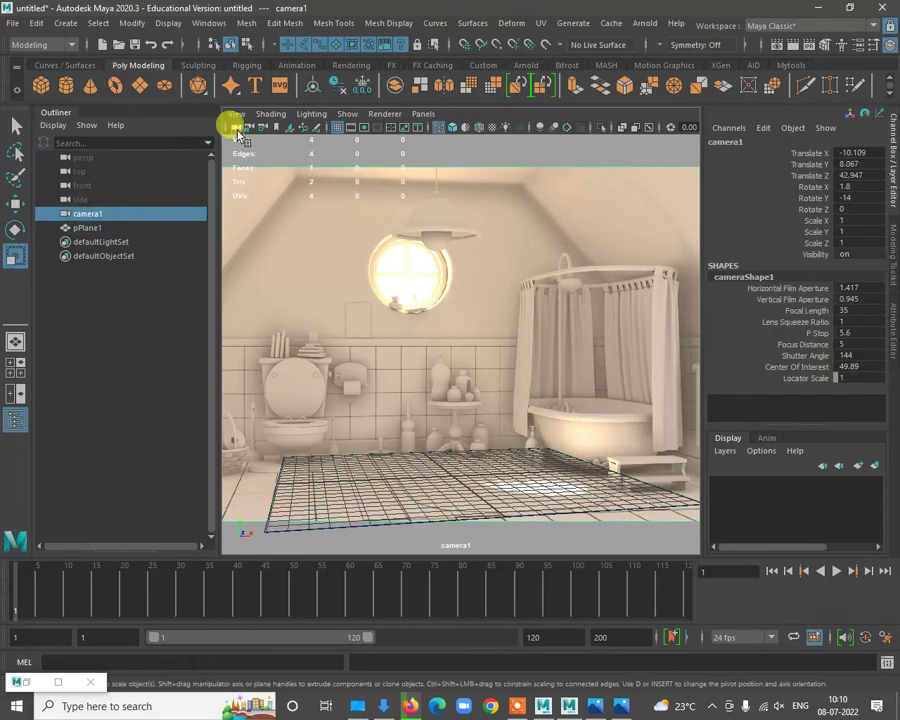
# Step: Check the bathroom photo's file properties Details, showing 1920 x 1080 pixels
pyautogui.click(816, 7)
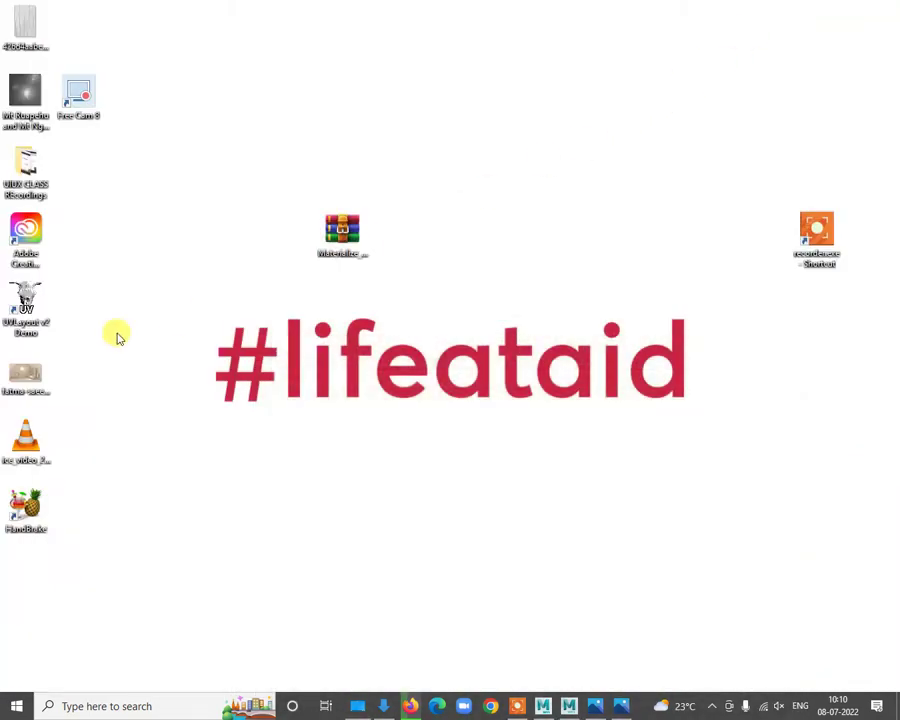
pyautogui.click(26, 381)
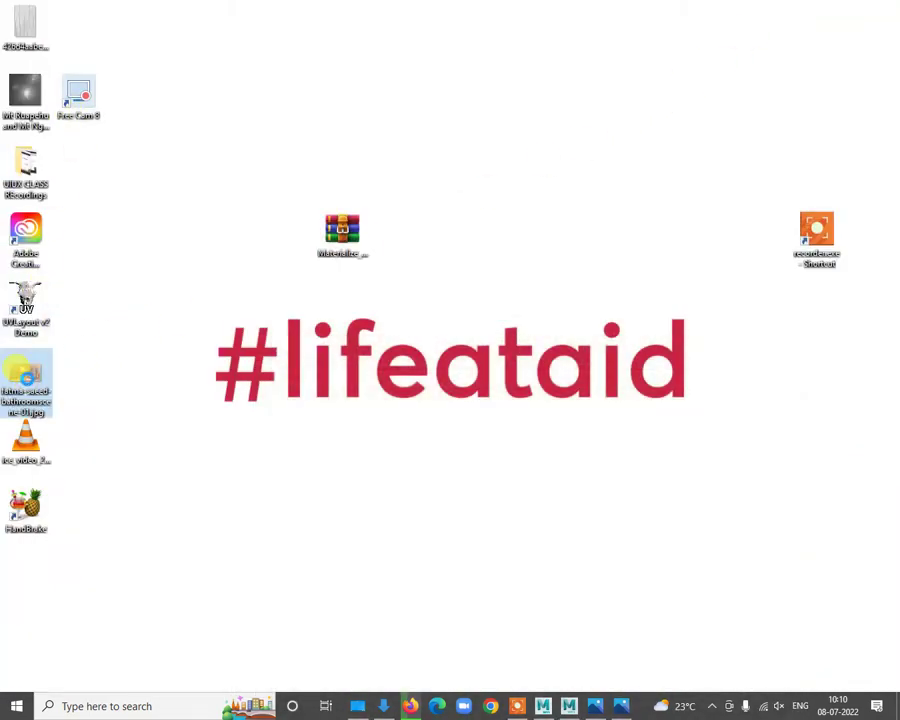
pyautogui.rightClick(28, 383)
pyautogui.click(111, 684)
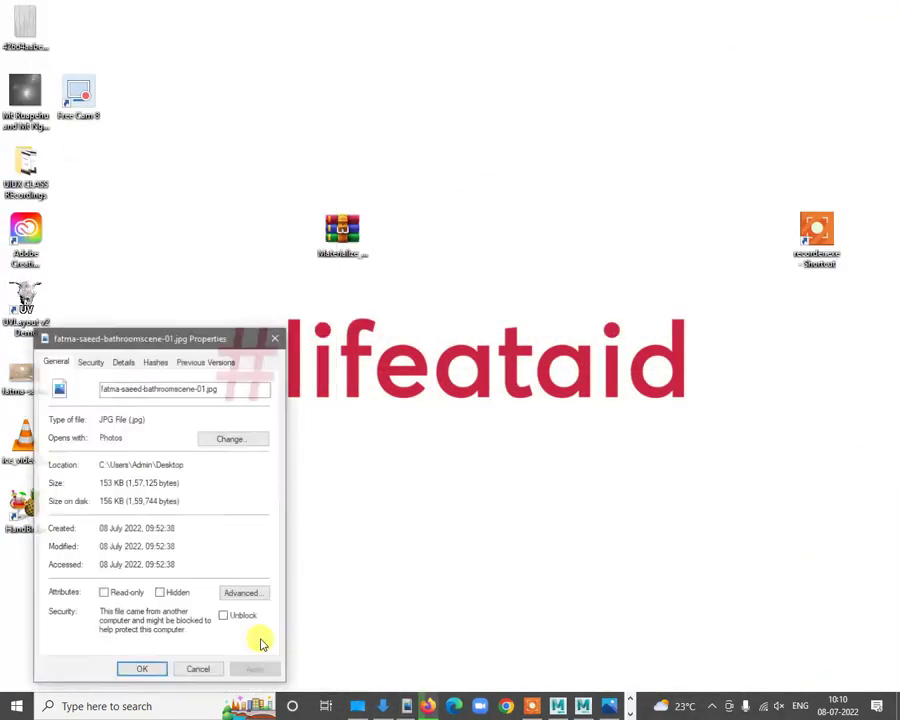
pyautogui.click(122, 360)
pyautogui.moveTo(135, 343); pyautogui.dragTo(268, 108)
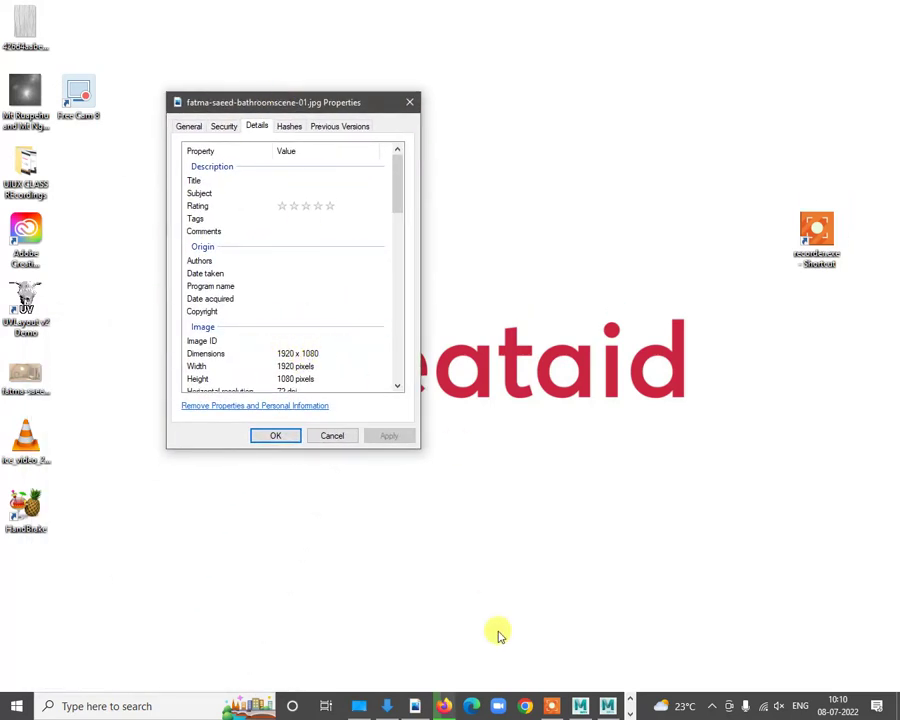
# Step: Restore Maya and close the RenderView and output log windows
pyautogui.click(608, 706)
pyautogui.click(586, 707)
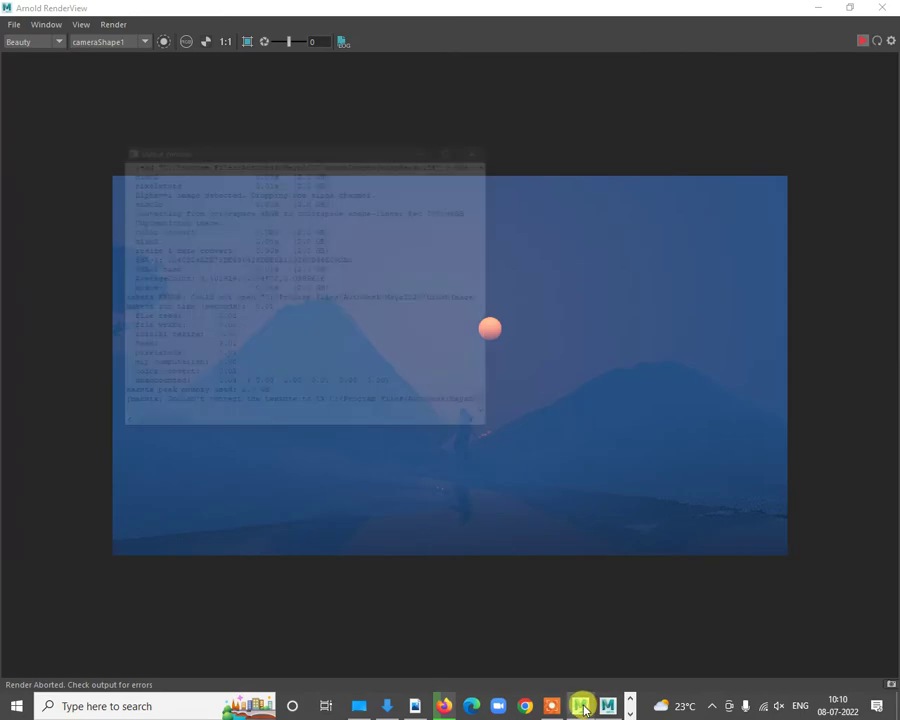
pyautogui.click(870, 9)
pyautogui.click(870, 9)
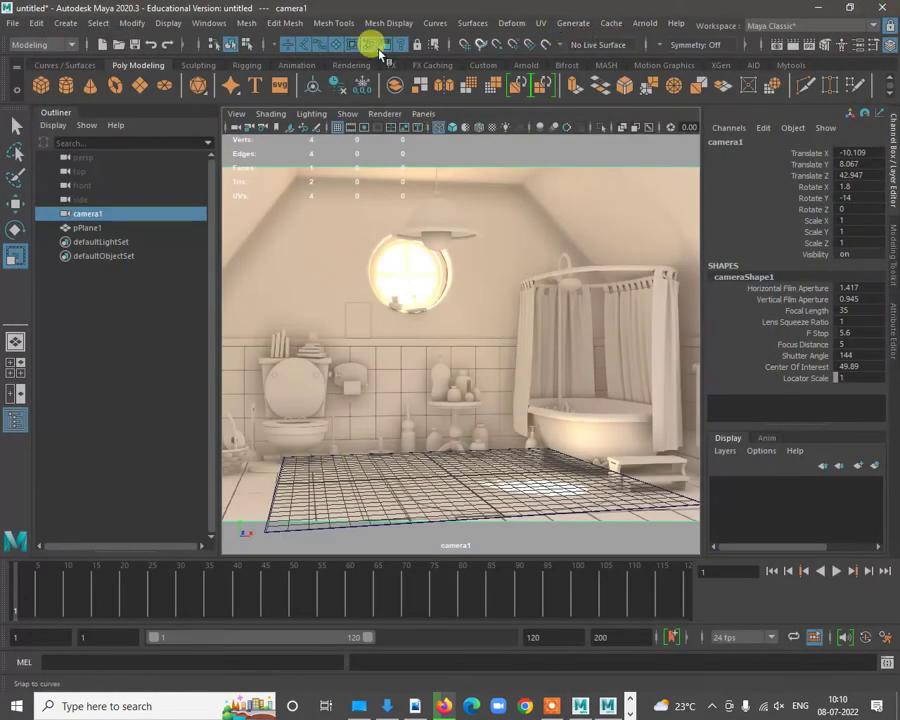
# Step: In Render Settings, set the image width to 1920 for an HD_1080 1920 x 1080 size
pyautogui.click(40, 44)
pyautogui.click(36, 86)
pyautogui.click(370, 22)
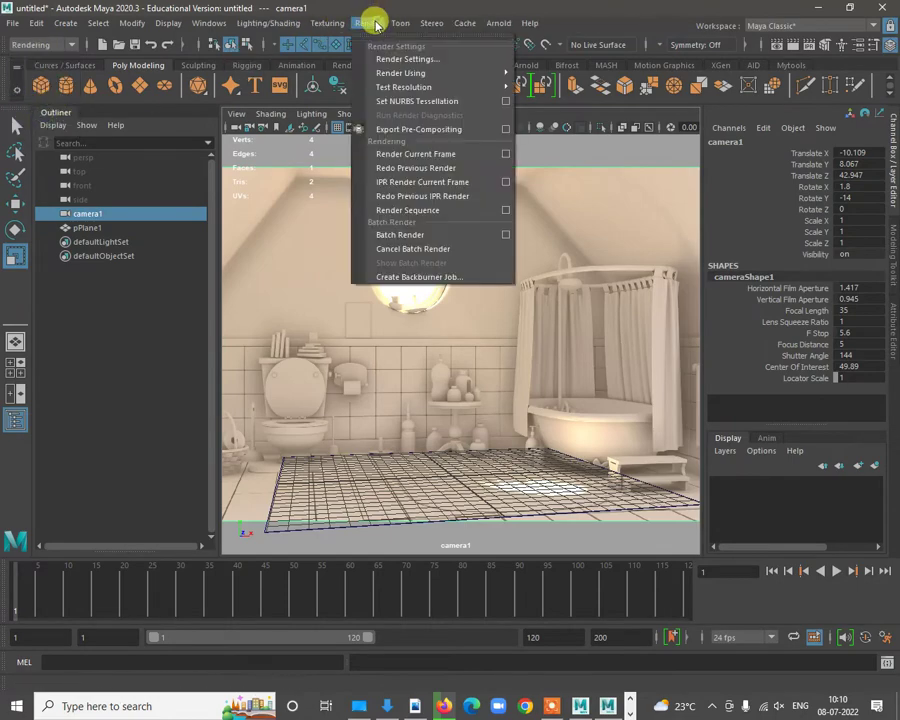
pyautogui.click(418, 68)
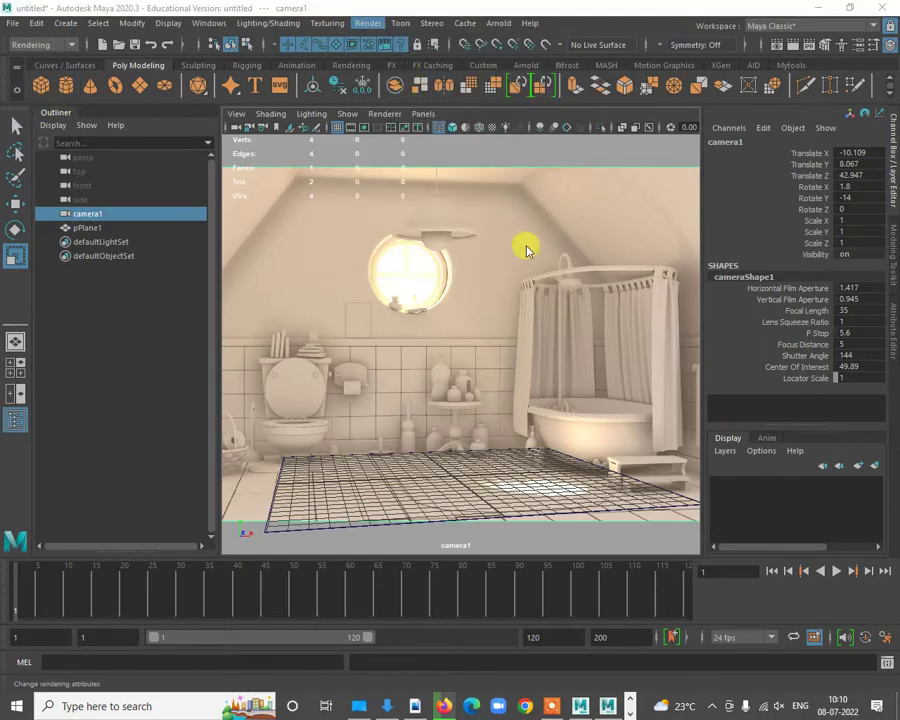
pyautogui.scroll(-3, 99, 495)
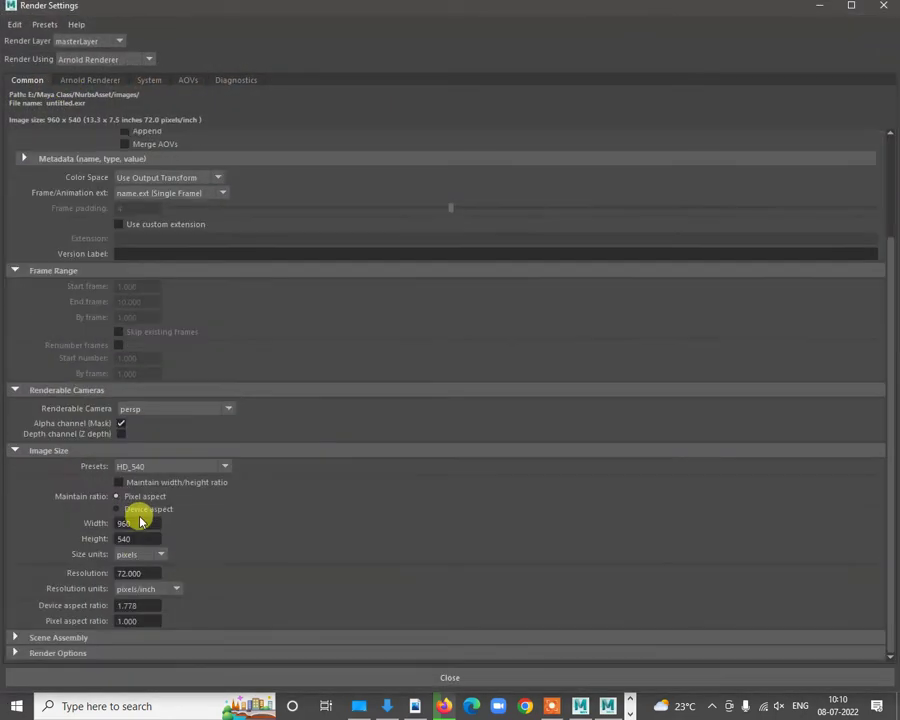
pyautogui.doubleClick(140, 523)
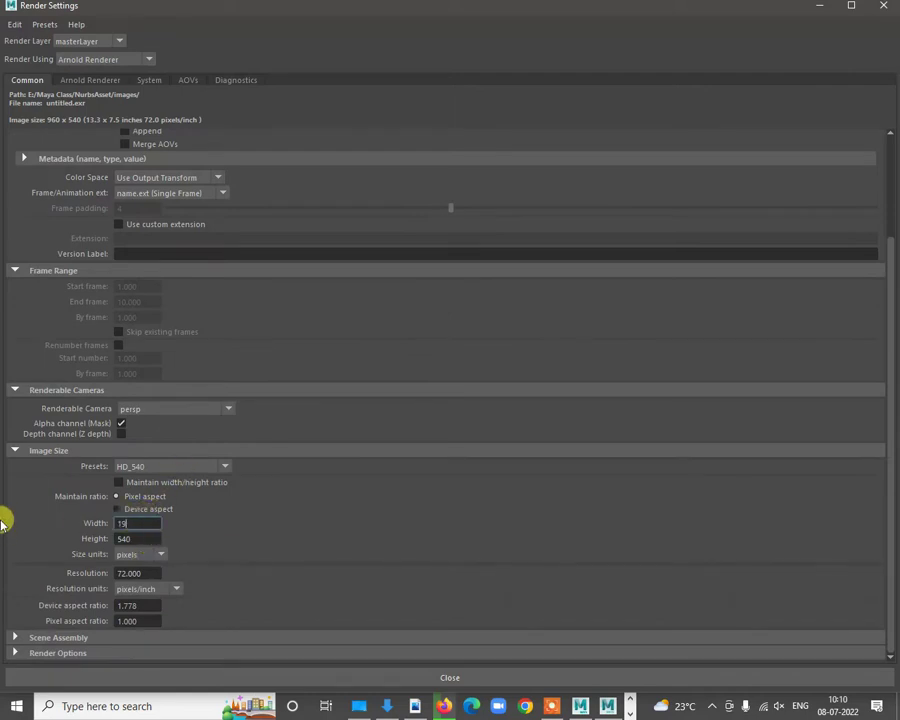
pyautogui.write('1920')
pyautogui.press('Tab')
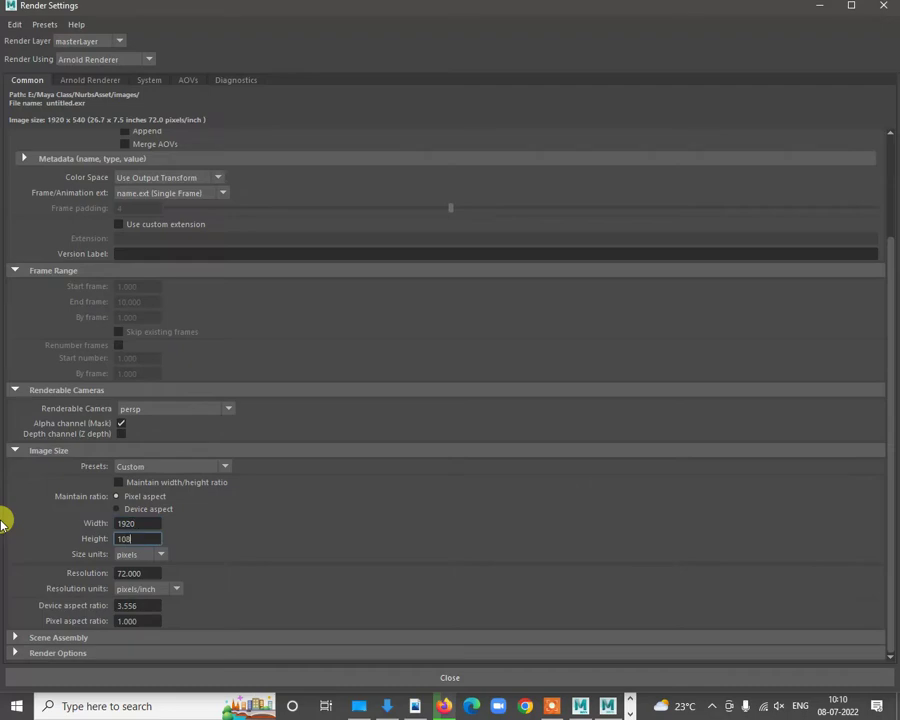
pyautogui.click(560, 677)
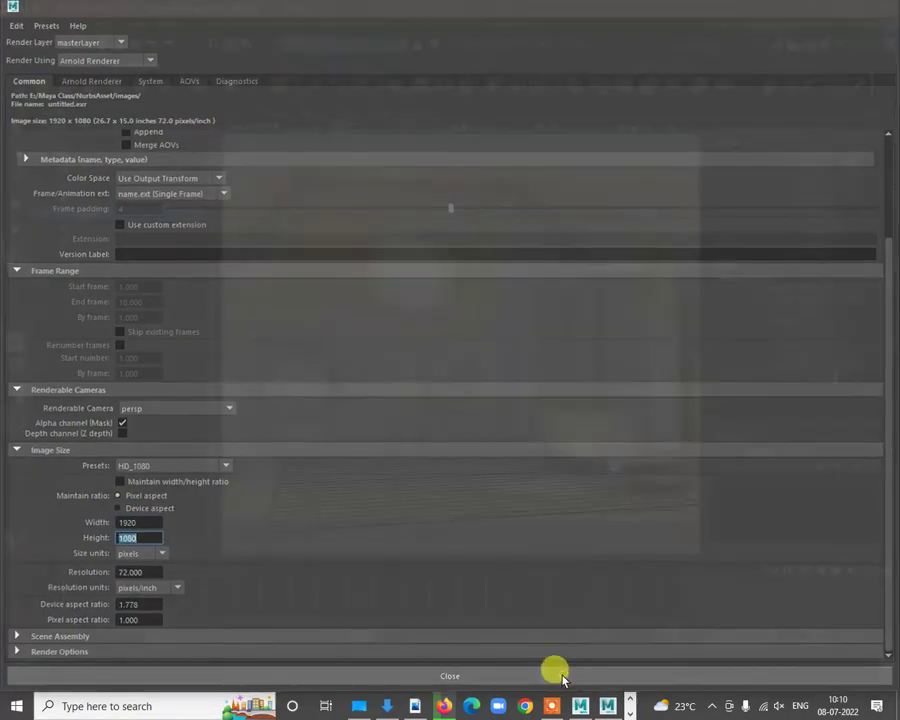
# Step: Turn on camera1's Resolution Gate via View > Camera Settings
pyautogui.click(234, 114)
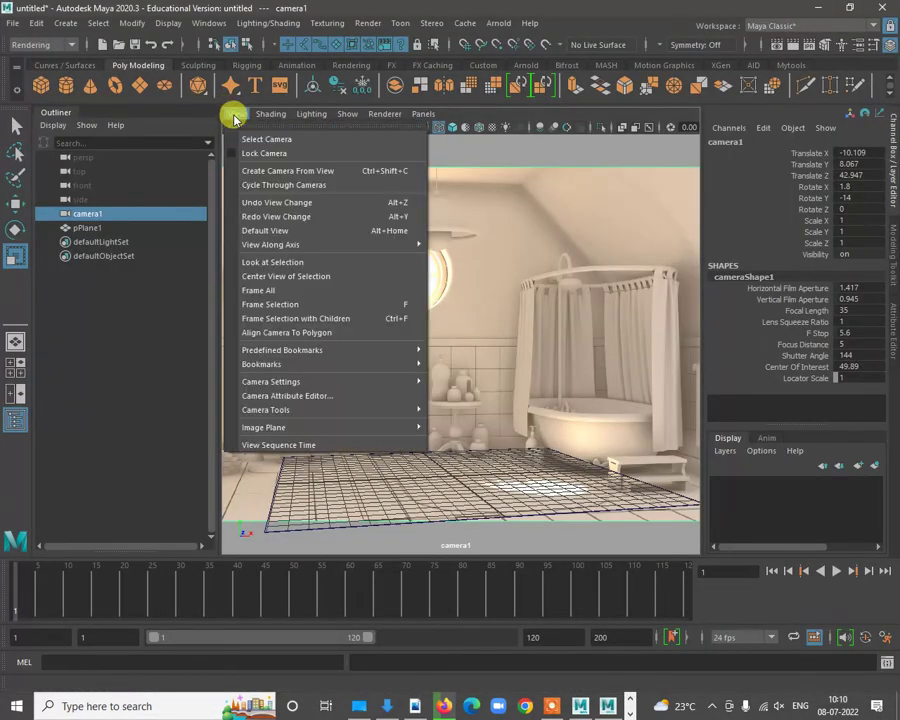
pyautogui.moveTo(305, 383)
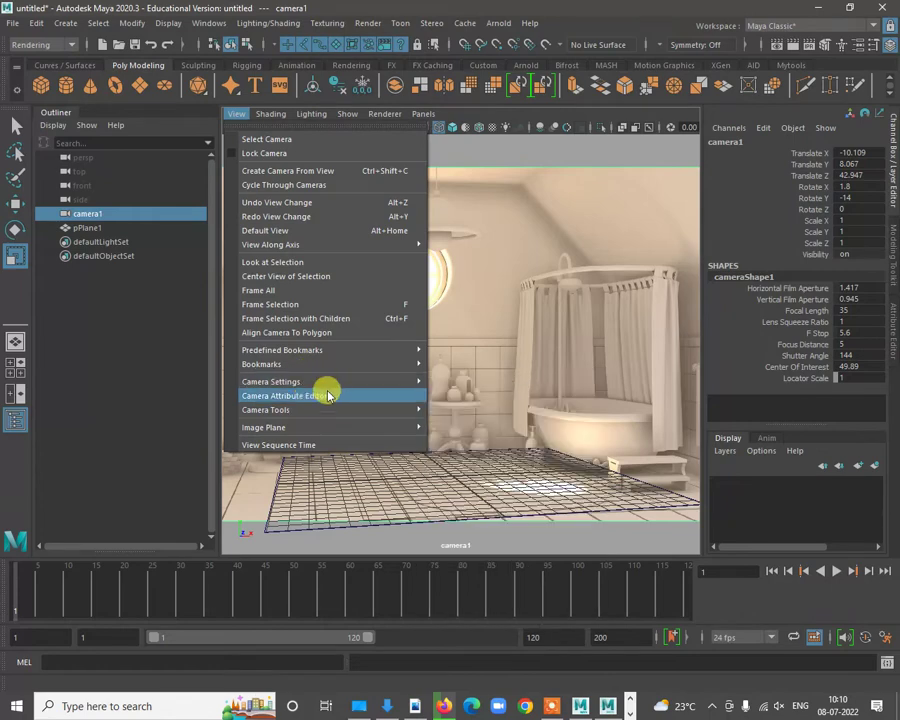
pyautogui.moveTo(345, 378)
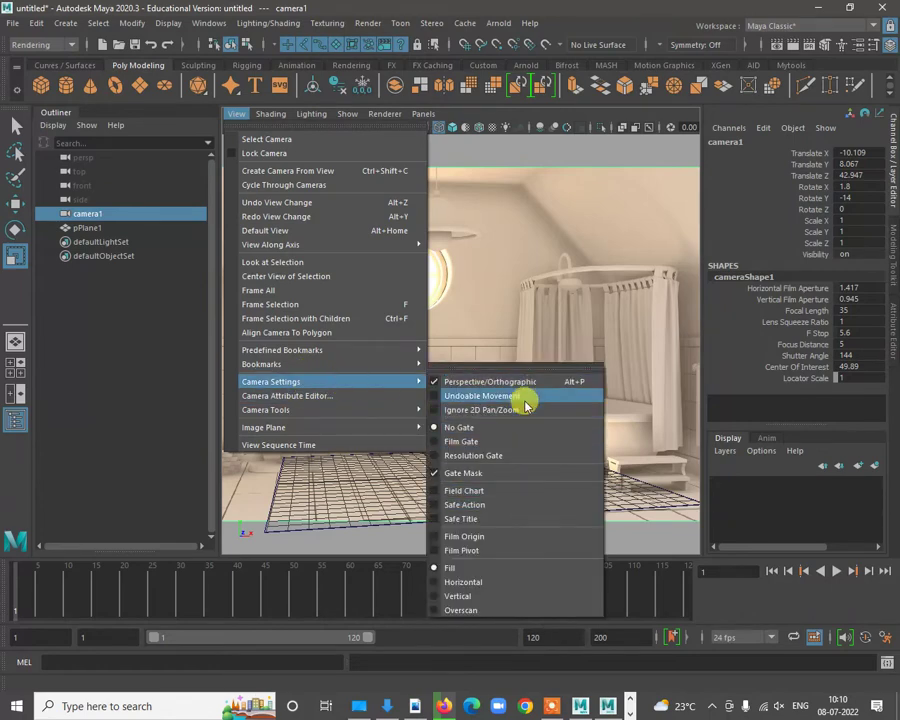
pyautogui.click(486, 462)
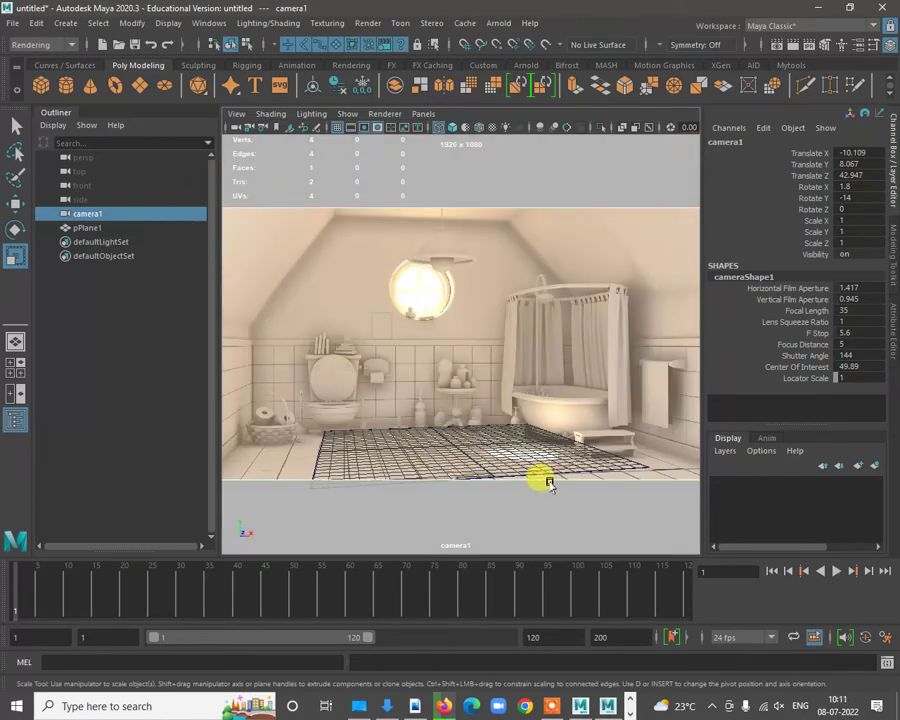
# Step: Switch to shaded mode and scale the floor plane up much larger
pyautogui.press('5')
pyautogui.click(478, 450)
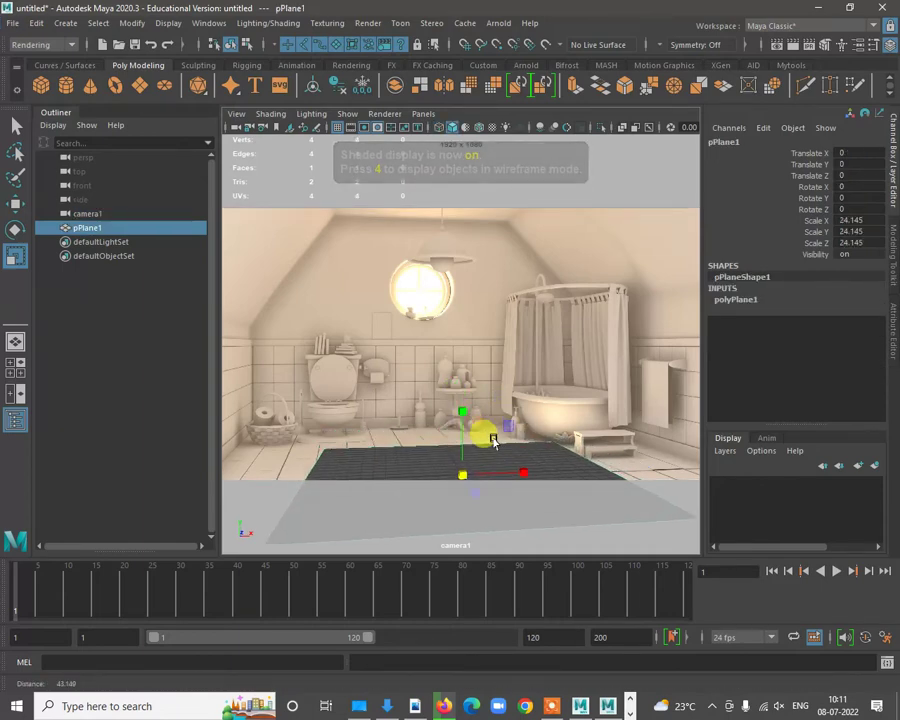
pyautogui.moveTo(462, 452)
pyautogui.mouseDown()
pyautogui.moveTo(445, 435)
pyautogui.moveTo(480, 445)
pyautogui.moveTo(465, 433)
pyautogui.mouseUp()
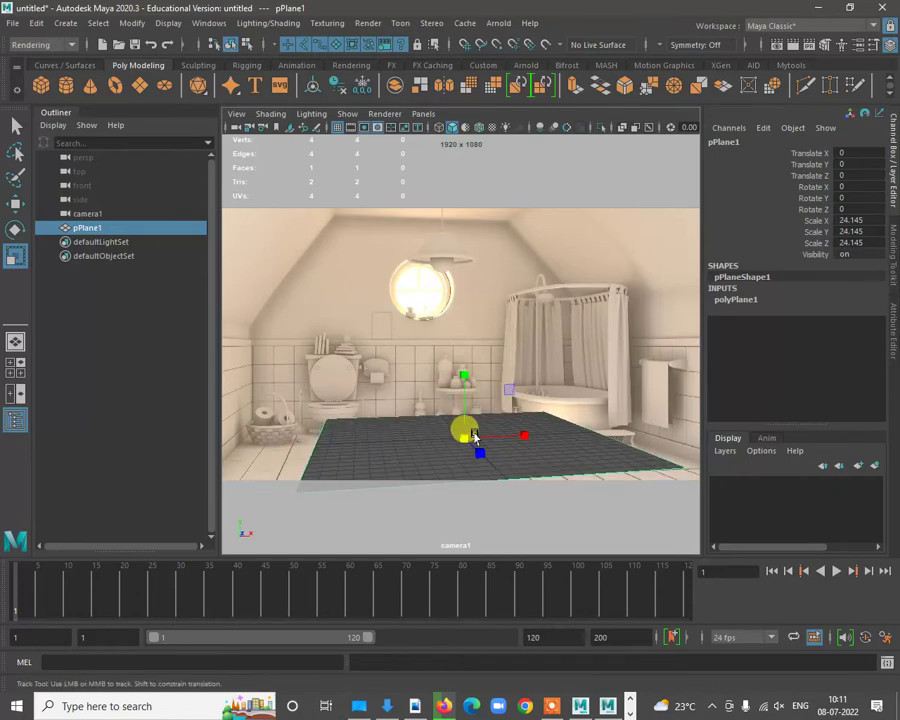
pyautogui.scroll(-2, 480, 436)
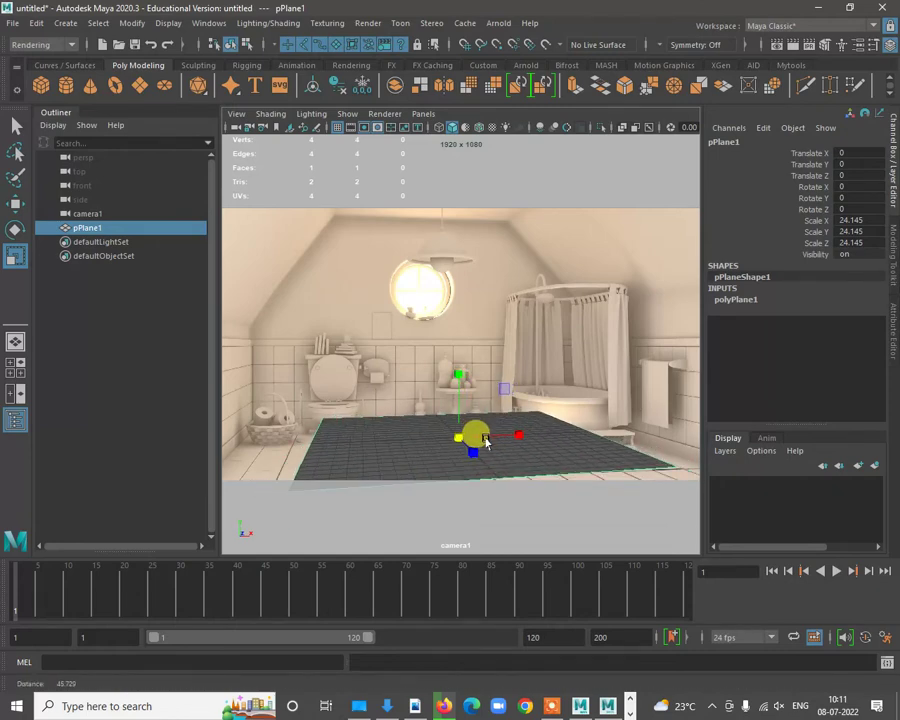
pyautogui.keyDown('alt'); pyautogui.moveTo(484, 437); pyautogui.dragTo(490, 453, button='middle'); pyautogui.keyUp('alt')
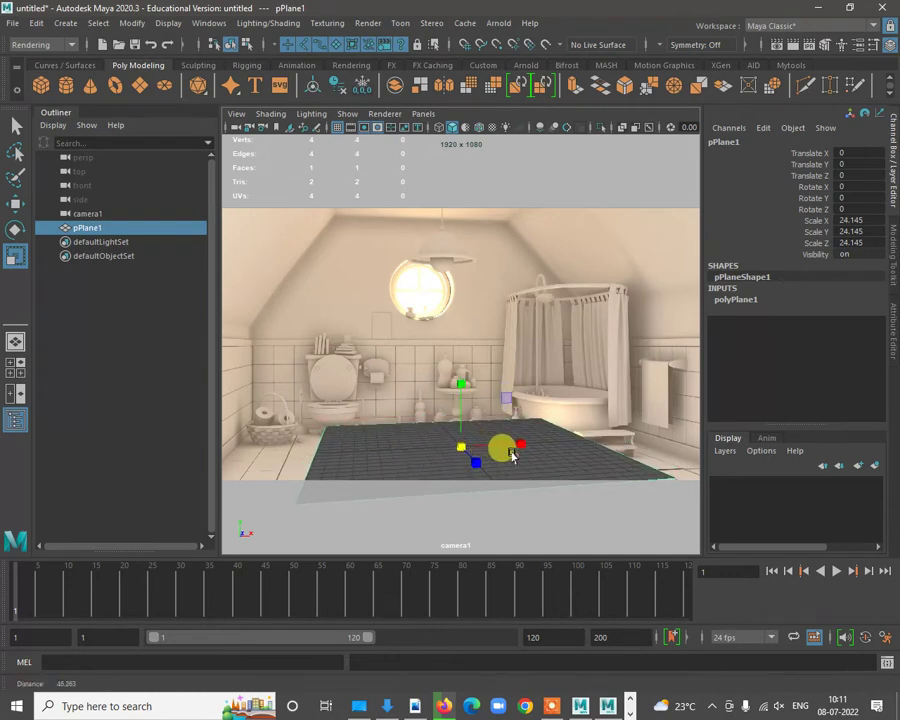
pyautogui.keyDown('alt'); pyautogui.moveTo(508, 450); pyautogui.dragTo(478, 458, button='right'); pyautogui.keyUp('alt')
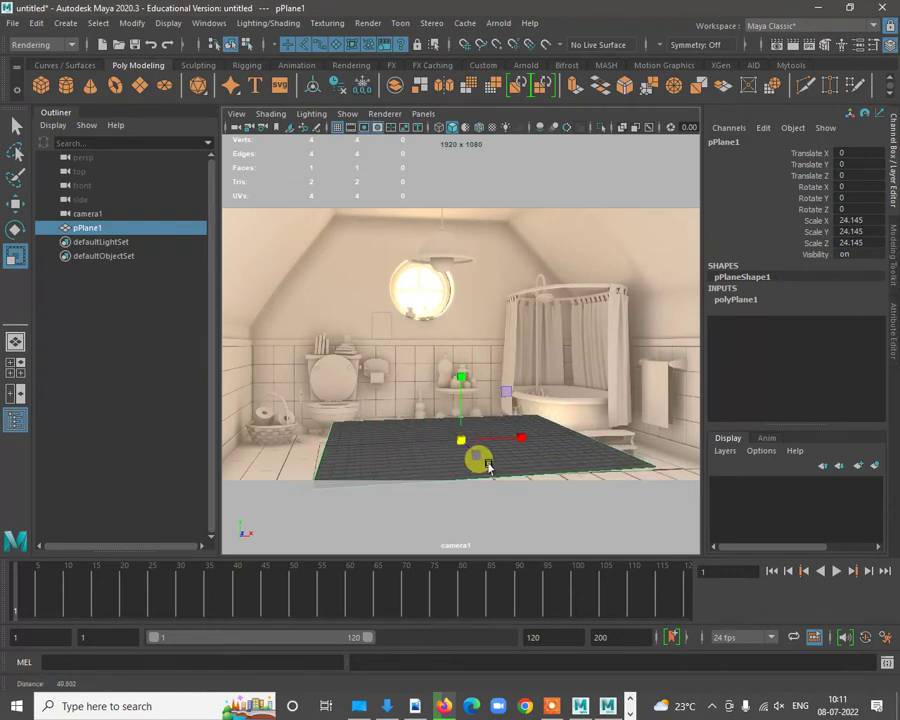
pyautogui.press('r')
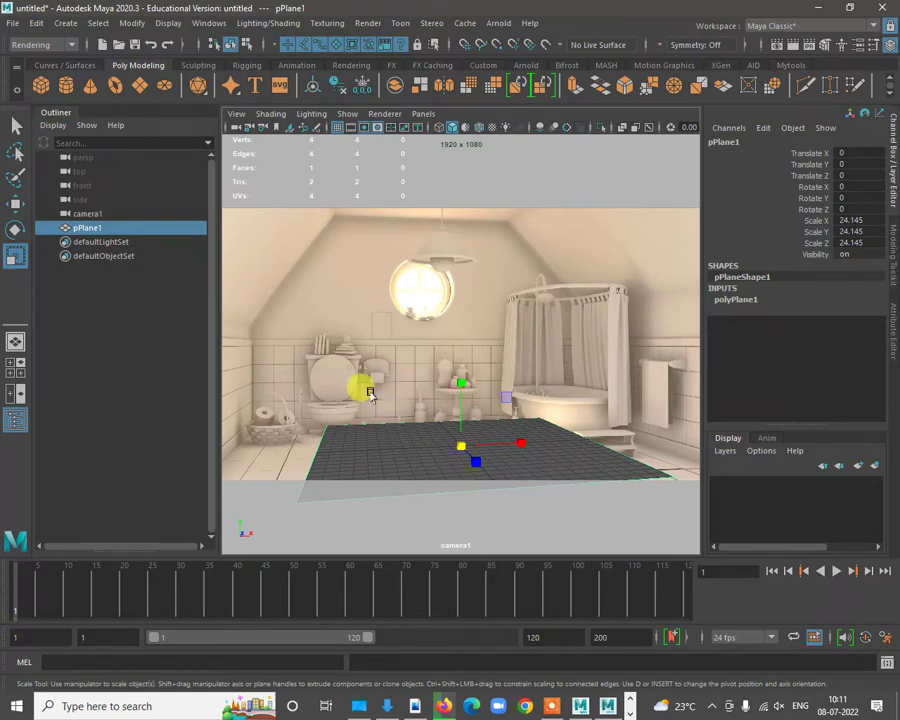
# Step: Select camera1, lower its focal length and tilt it down over the floor plane
pyautogui.click(234, 126)
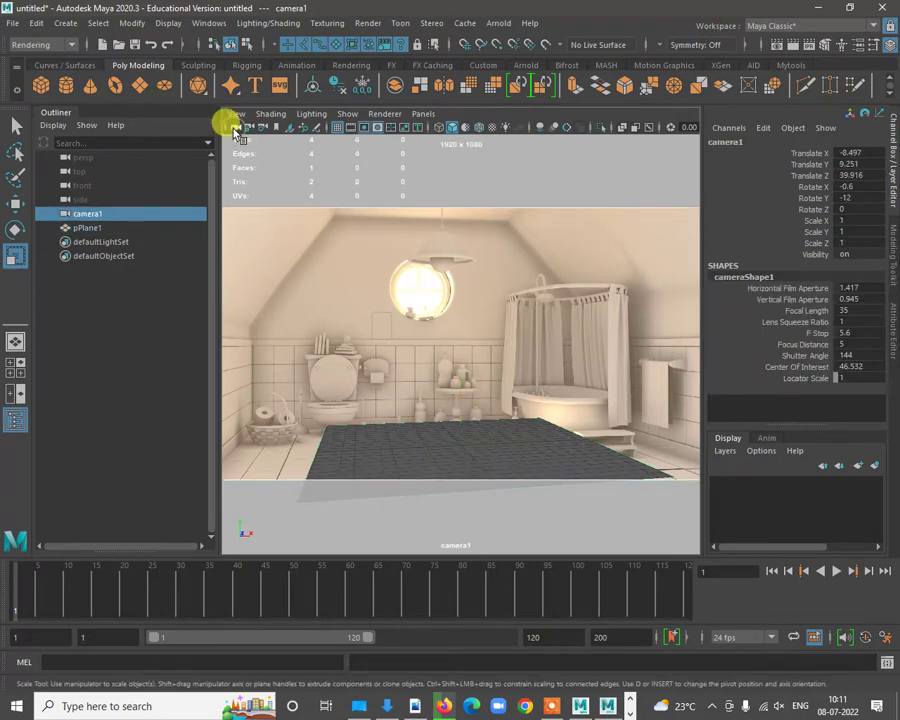
pyautogui.click(806, 310)
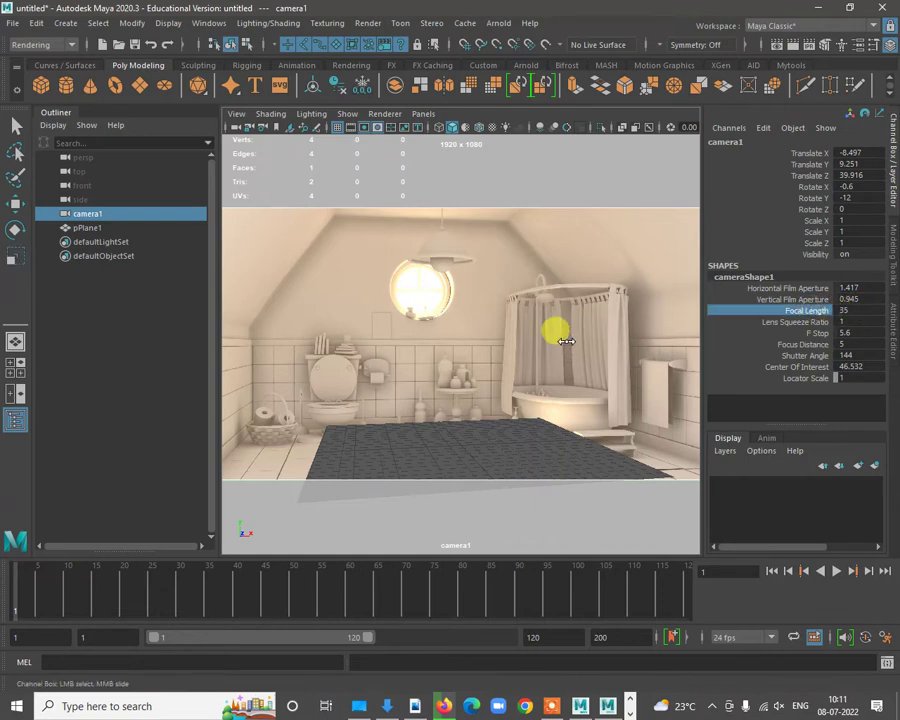
pyautogui.moveTo(566, 341); pyautogui.dragTo(474, 348, button='middle')
pyautogui.keyDown('alt'); pyautogui.moveTo(474, 348); pyautogui.dragTo(461, 417, button='right'); pyautogui.keyUp('alt')
pyautogui.keyDown('alt'); pyautogui.moveTo(461, 417); pyautogui.dragTo(493, 437); pyautogui.keyUp('alt')
pyautogui.moveTo(497, 437)
pyautogui.keyDown('alt'); pyautogui.mouseDown(button='right')
pyautogui.moveTo(474, 426)
pyautogui.moveTo(486, 436)
pyautogui.mouseUp(button='right'); pyautogui.keyUp('alt')
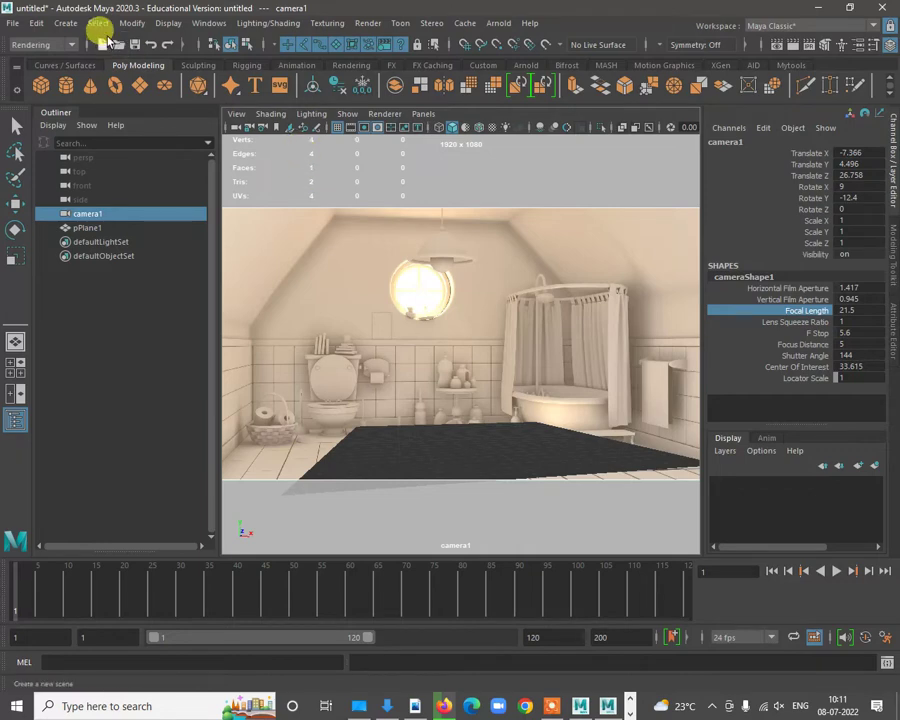
pyautogui.click(58, 22)
pyautogui.moveTo(177, 116)
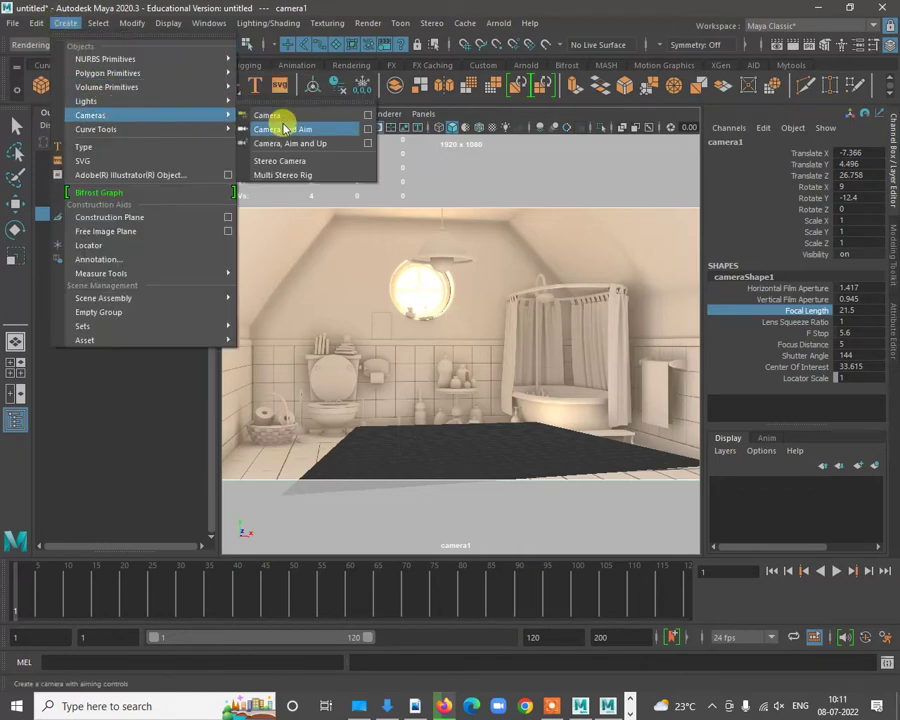
pyautogui.click(522, 460)
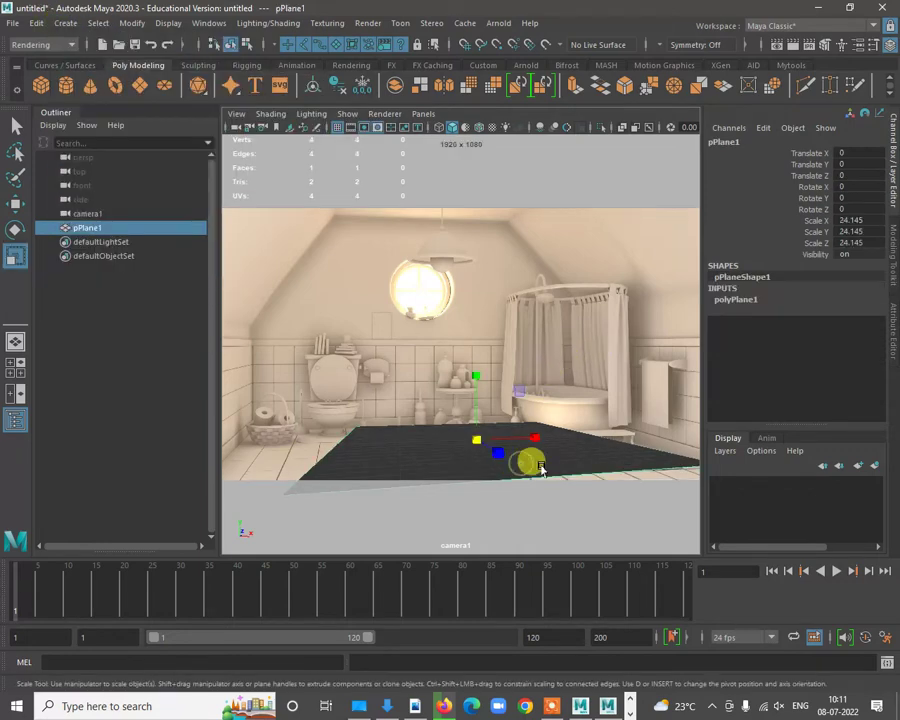
# Step: Drop camera1's focal length to 2.5 and re-angle it toward the room
pyautogui.click(229, 127)
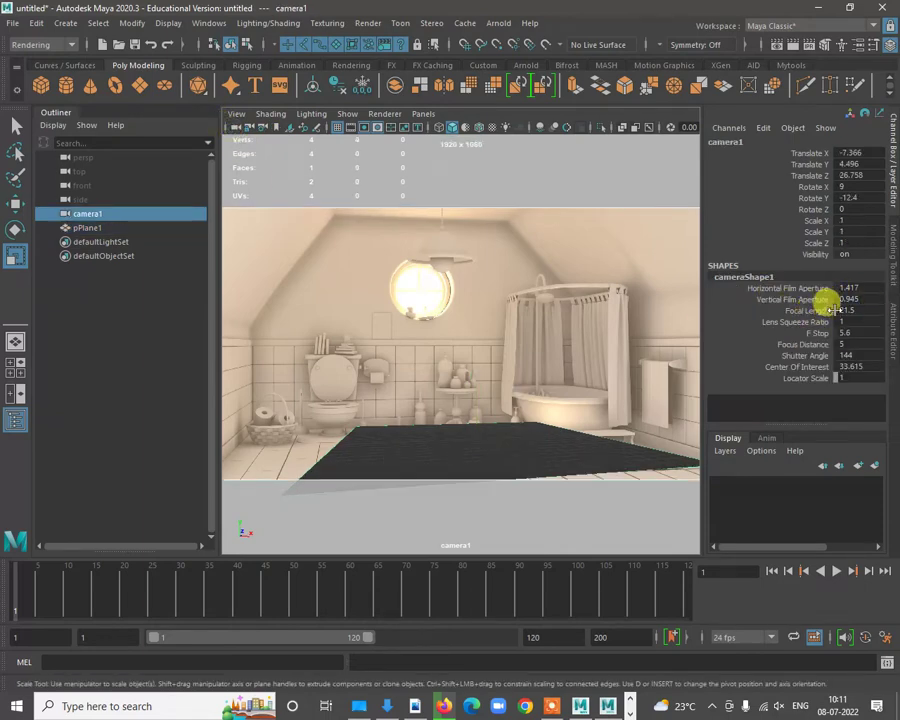
pyautogui.click(810, 312)
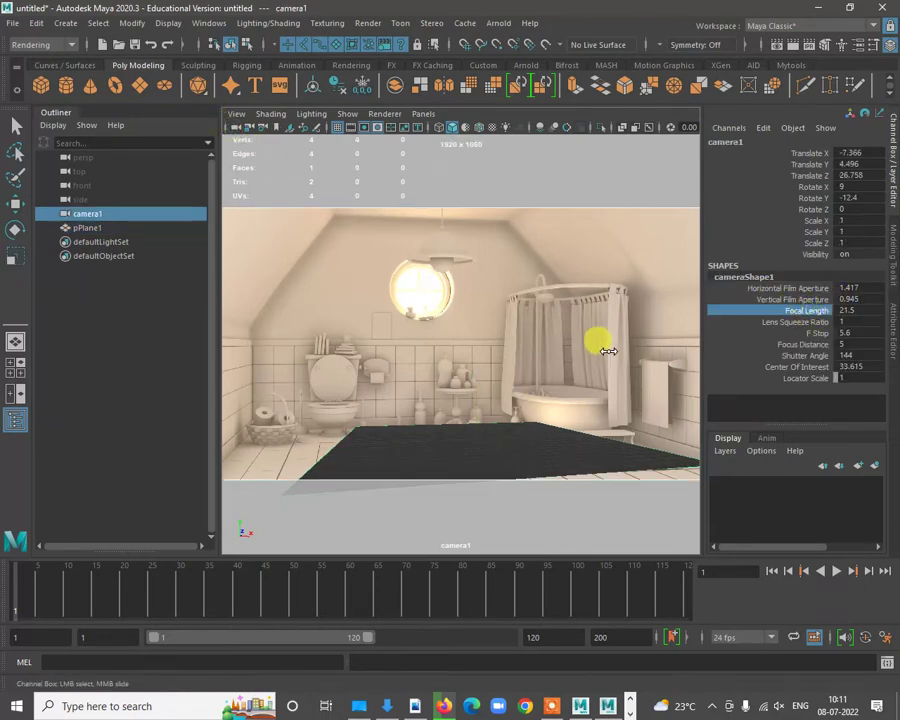
pyautogui.moveTo(605, 346); pyautogui.dragTo(504, 393, button='middle')
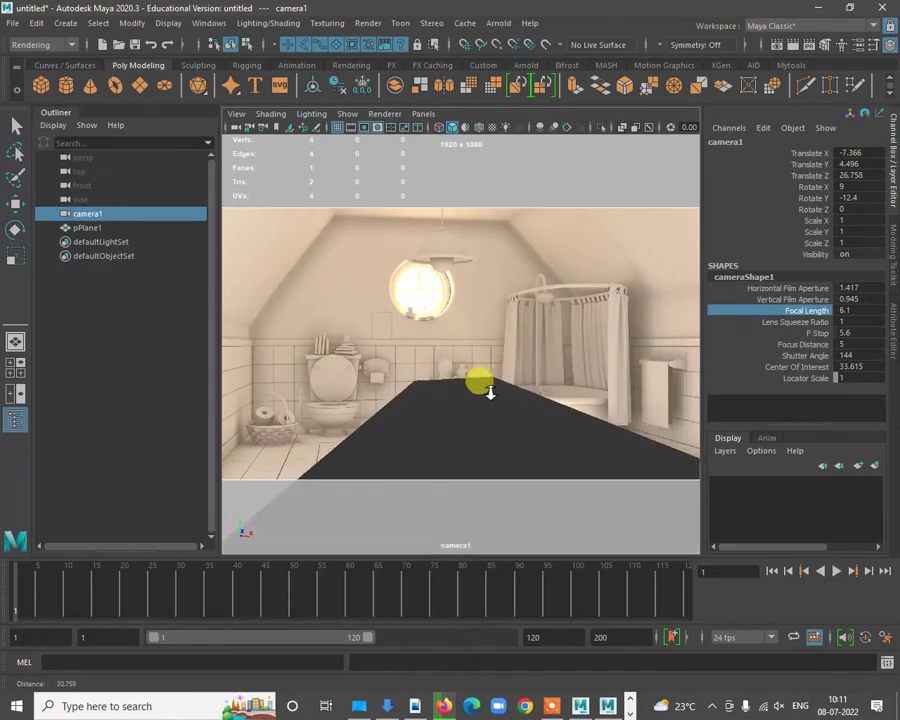
pyautogui.keyDown('alt'); pyautogui.moveTo(484, 392); pyautogui.dragTo(447, 385); pyautogui.keyUp('alt')
pyautogui.keyDown('alt'); pyautogui.moveTo(447, 385); pyautogui.dragTo(466, 396, button='right'); pyautogui.keyUp('alt')
pyautogui.click(790, 315)
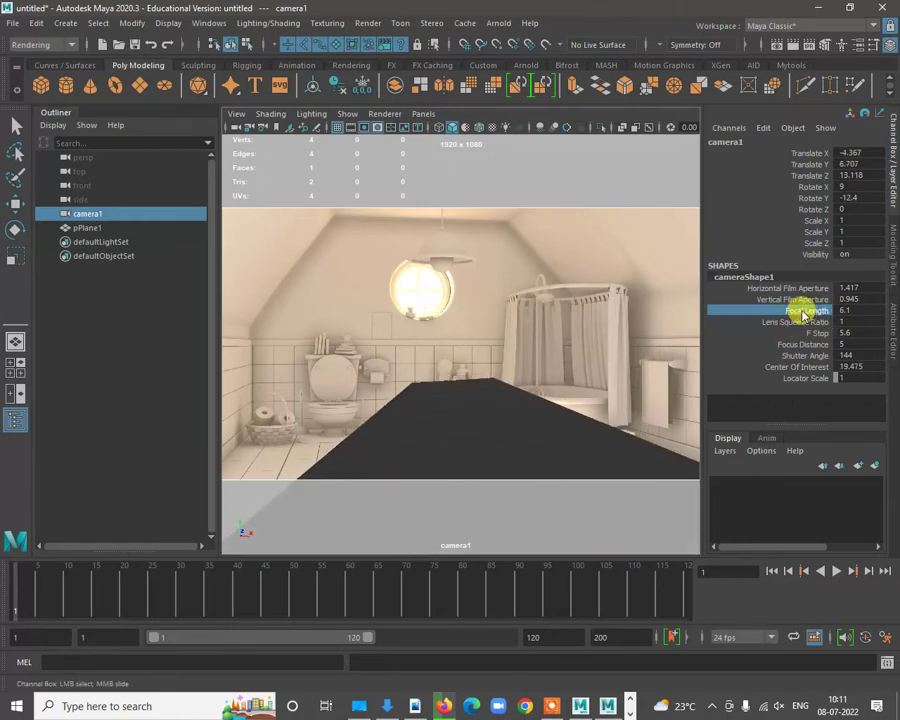
pyautogui.moveTo(679, 331); pyautogui.dragTo(563, 365, button='middle')
pyautogui.moveTo(563, 365)
pyautogui.keyDown('alt'); pyautogui.mouseDown()
pyautogui.moveTo(552, 382)
pyautogui.moveTo(605, 388)
pyautogui.moveTo(583, 406)
pyautogui.moveTo(581, 365)
pyautogui.moveTo(568, 358)
pyautogui.mouseUp(); pyautogui.keyUp('alt')
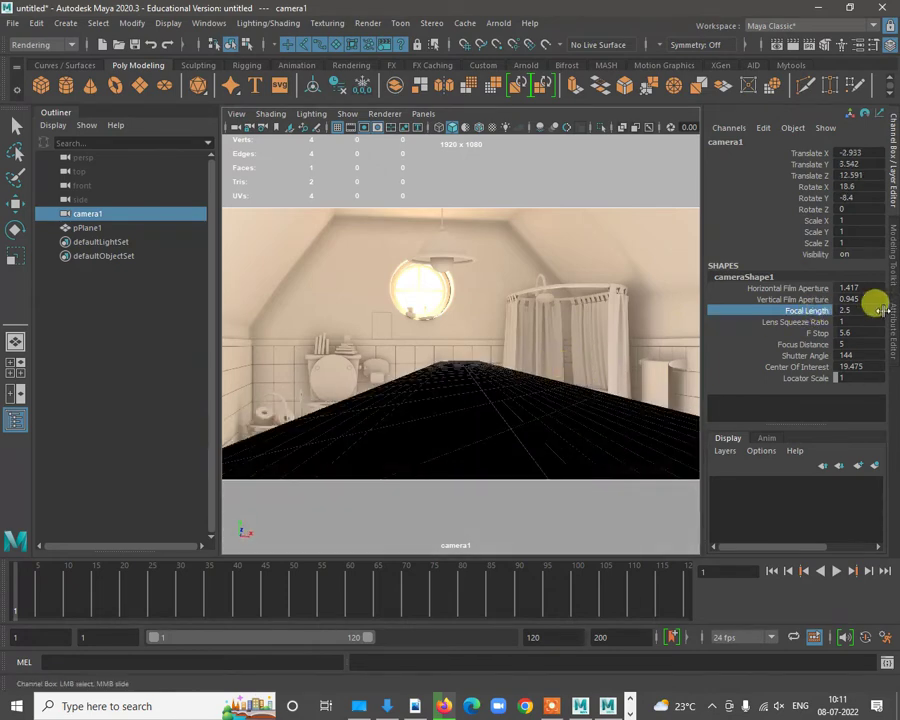
# Step: Set camera1's Focal Length to 35 in the Channel Box
pyautogui.click(810, 310)
pyautogui.doubleClick(847, 310)
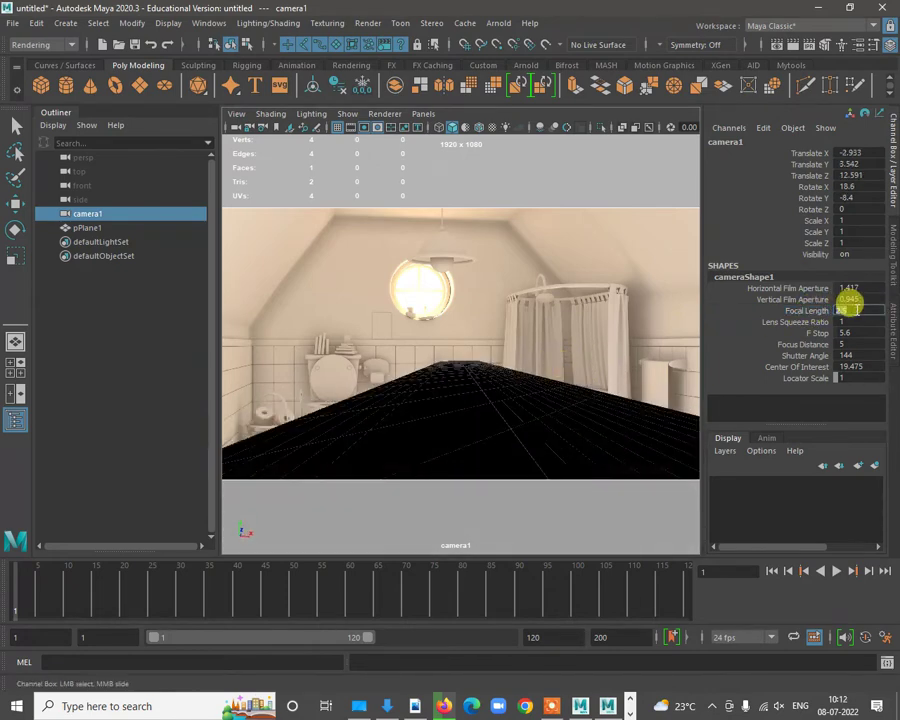
pyautogui.write('35')
pyautogui.press('Return')
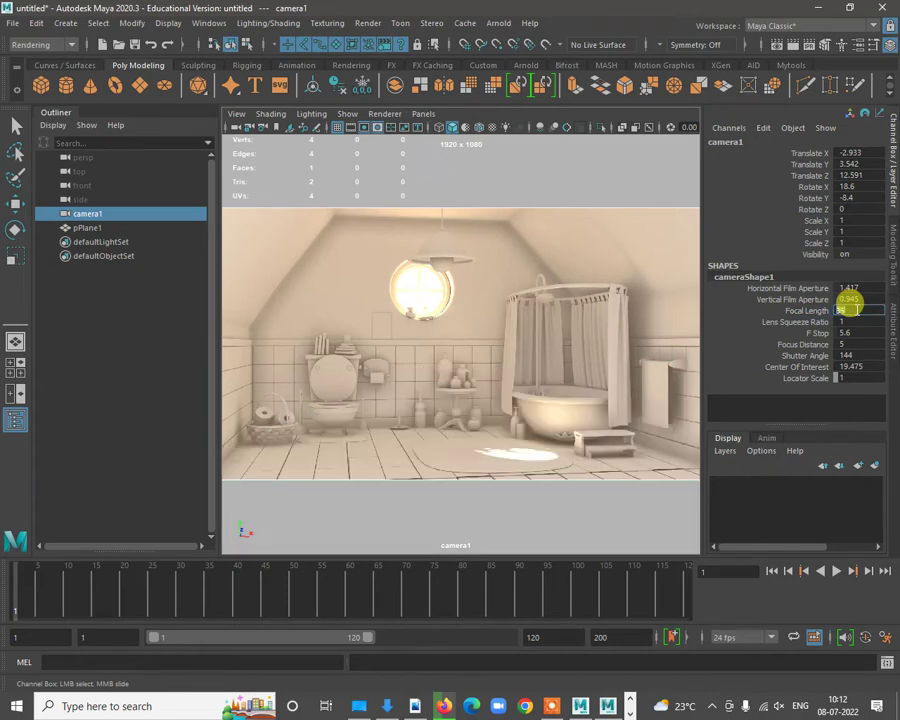
# Step: Tumble and dolly camera1 so the plane sits as the photo's floor
pyautogui.scroll(-5, 485, 356)
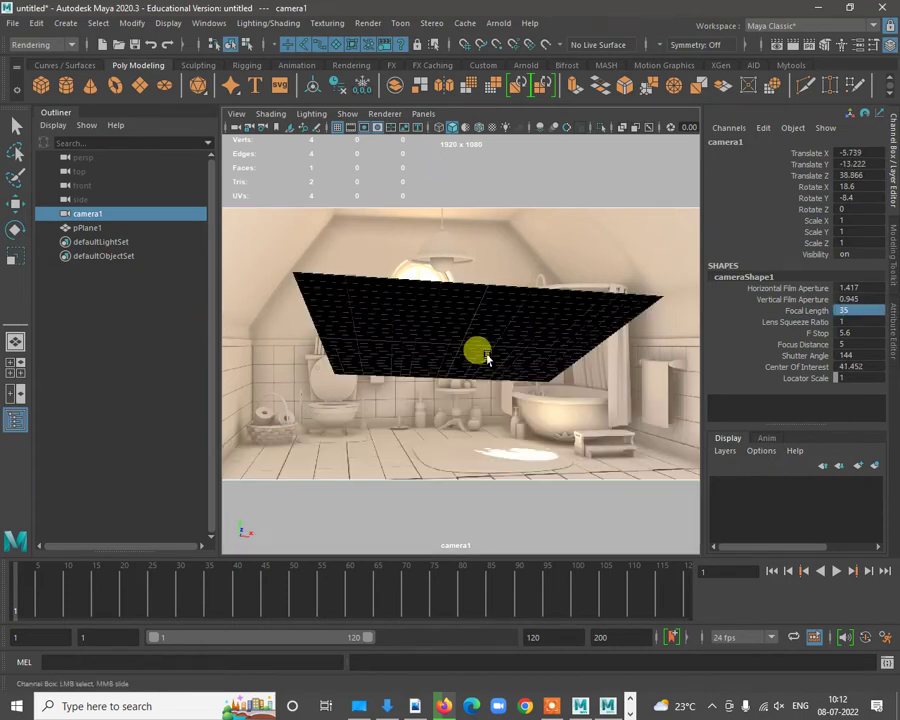
pyautogui.keyDown('alt'); pyautogui.moveTo(483, 370); pyautogui.dragTo(514, 438); pyautogui.keyUp('alt')
pyautogui.keyDown('alt'); pyautogui.moveTo(514, 438); pyautogui.dragTo(559, 421, button='right'); pyautogui.keyUp('alt')
pyautogui.keyDown('alt'); pyautogui.moveTo(541, 427); pyautogui.dragTo(556, 420); pyautogui.keyUp('alt')
pyautogui.keyDown('alt'); pyautogui.moveTo(558, 420); pyautogui.dragTo(526, 420, button='right'); pyautogui.keyUp('alt')
pyautogui.keyDown('alt'); pyautogui.moveTo(526, 420); pyautogui.dragTo(535, 434); pyautogui.keyUp('alt')
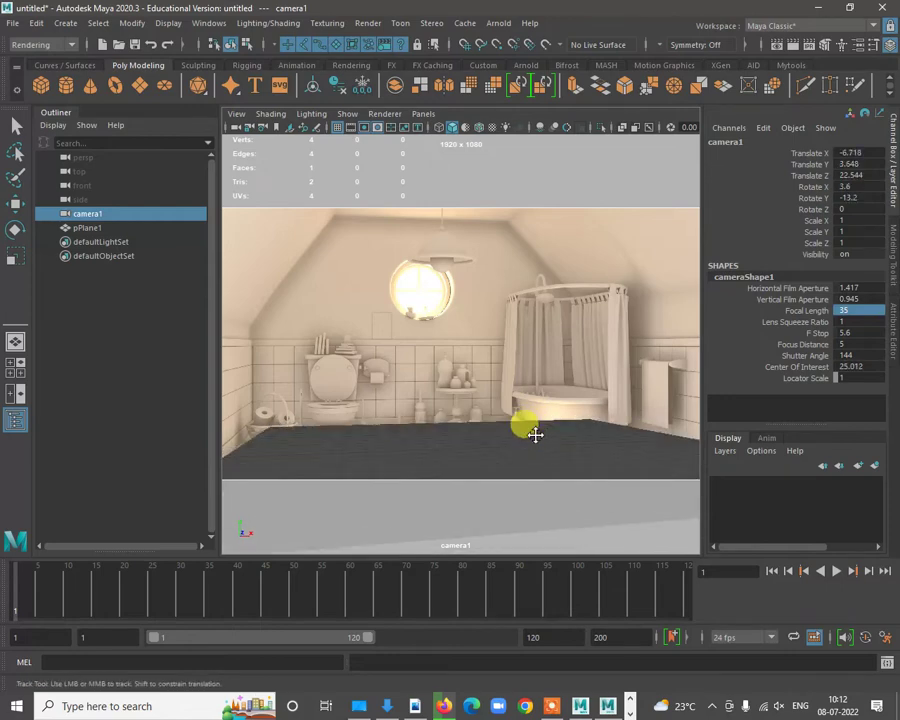
# Step: Fine-tune camera1 in wireframe to match the floor, then select its Translate and Rotate channels
pyautogui.press('4')
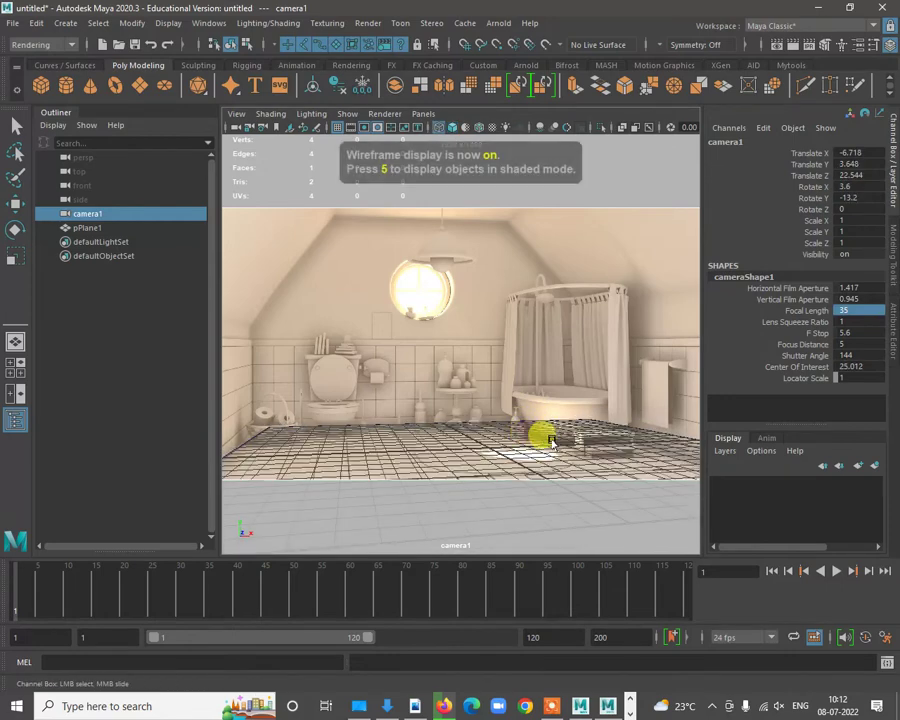
pyautogui.moveTo(496, 425)
pyautogui.keyDown('alt'); pyautogui.mouseDown(button='right')
pyautogui.moveTo(488, 418)
pyautogui.moveTo(478, 426)
pyautogui.moveTo(498, 432)
pyautogui.mouseUp(button='right'); pyautogui.keyUp('alt')
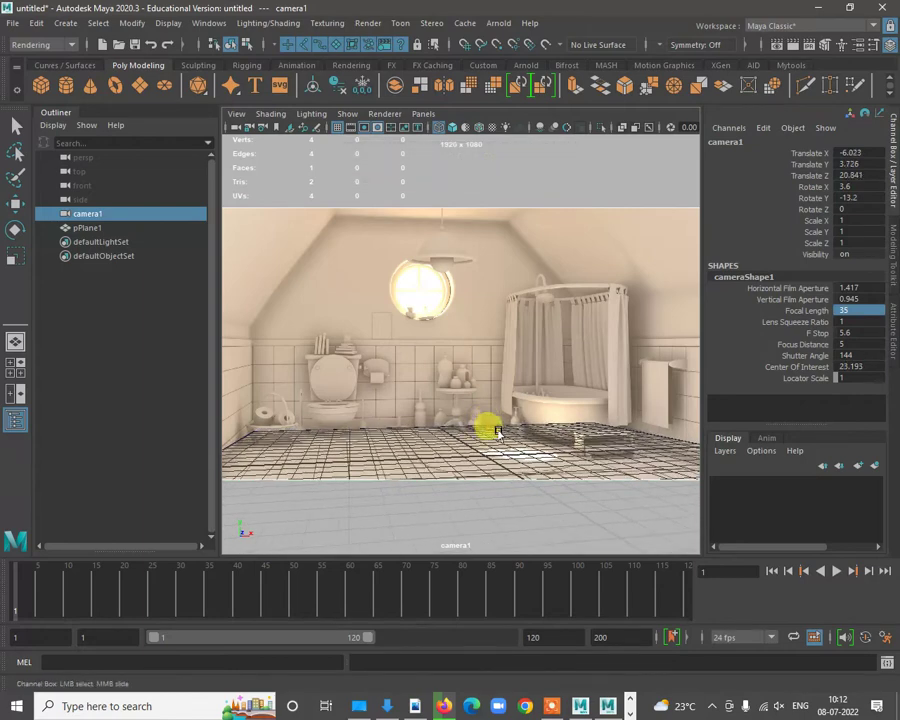
pyautogui.moveTo(497, 432)
pyautogui.keyDown('alt'); pyautogui.mouseDown(button='middle')
pyautogui.moveTo(494, 421)
pyautogui.moveTo(499, 437)
pyautogui.moveTo(490, 424)
pyautogui.moveTo(489, 443)
pyautogui.mouseUp(button='middle'); pyautogui.keyUp('alt')
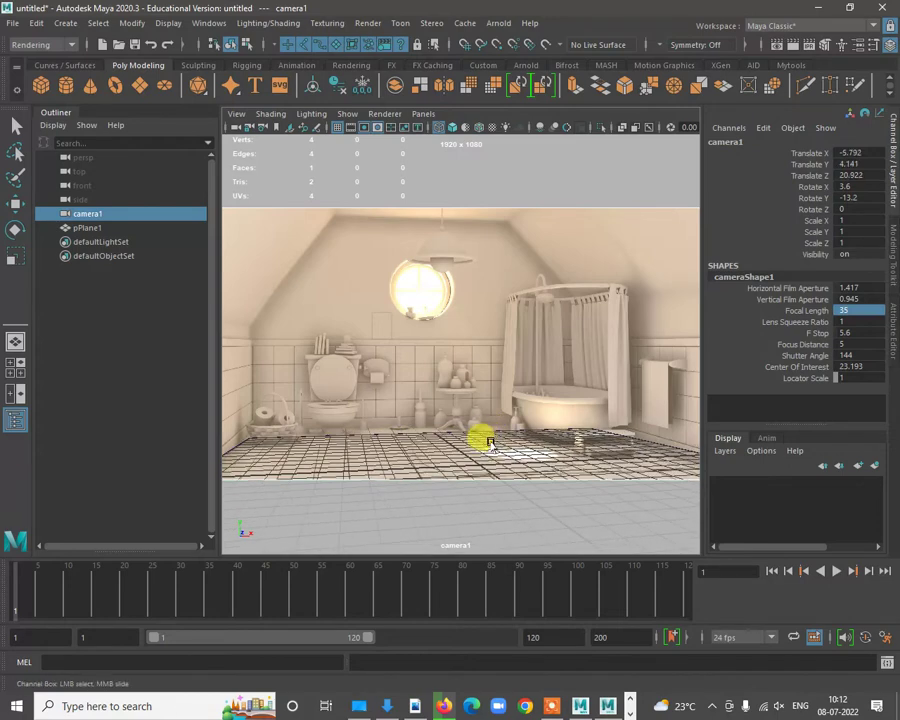
pyautogui.keyDown('alt'); pyautogui.moveTo(489, 443); pyautogui.dragTo(502, 444); pyautogui.keyUp('alt')
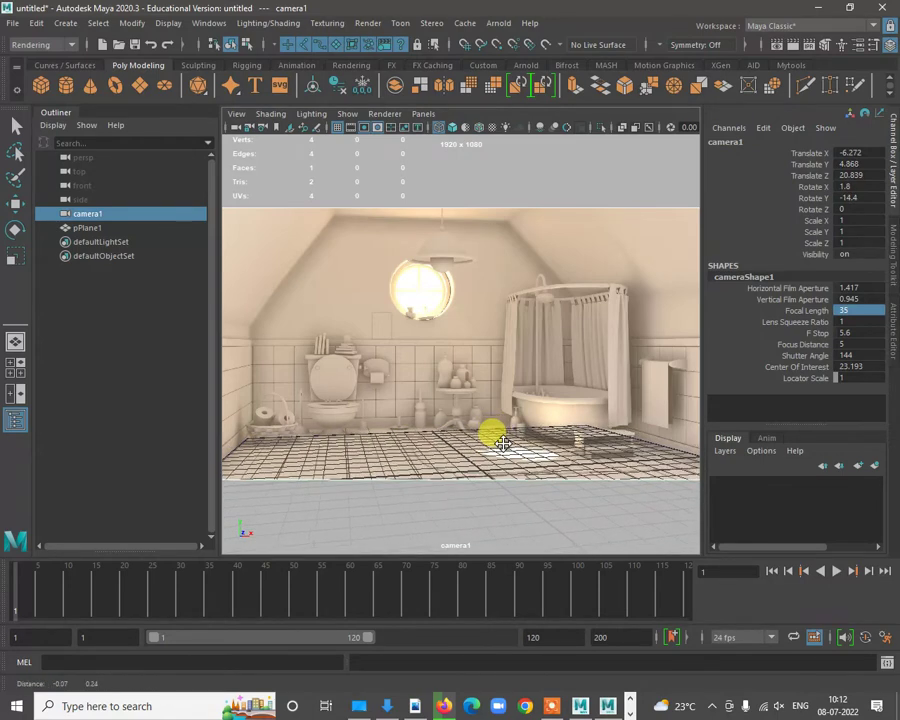
pyautogui.keyDown('alt'); pyautogui.moveTo(500, 437); pyautogui.dragTo(510, 453, button='middle'); pyautogui.keyUp('alt')
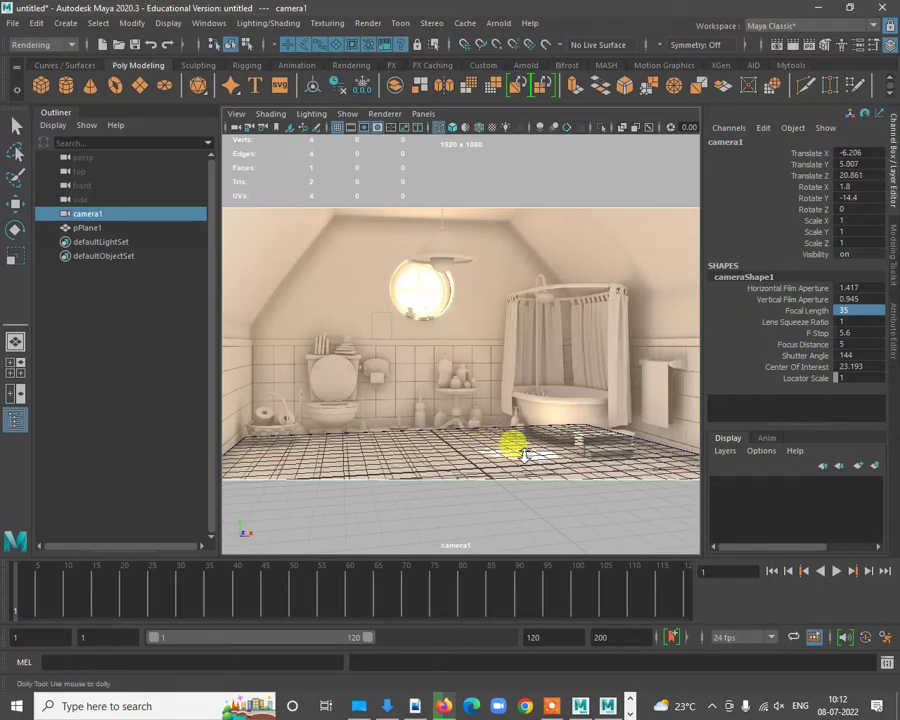
pyautogui.moveTo(512, 452)
pyautogui.keyDown('alt'); pyautogui.mouseDown(button='right')
pyautogui.moveTo(691, 412)
pyautogui.moveTo(530, 452)
pyautogui.moveTo(516, 430)
pyautogui.moveTo(521, 447)
pyautogui.mouseUp(button='right'); pyautogui.keyUp('alt')
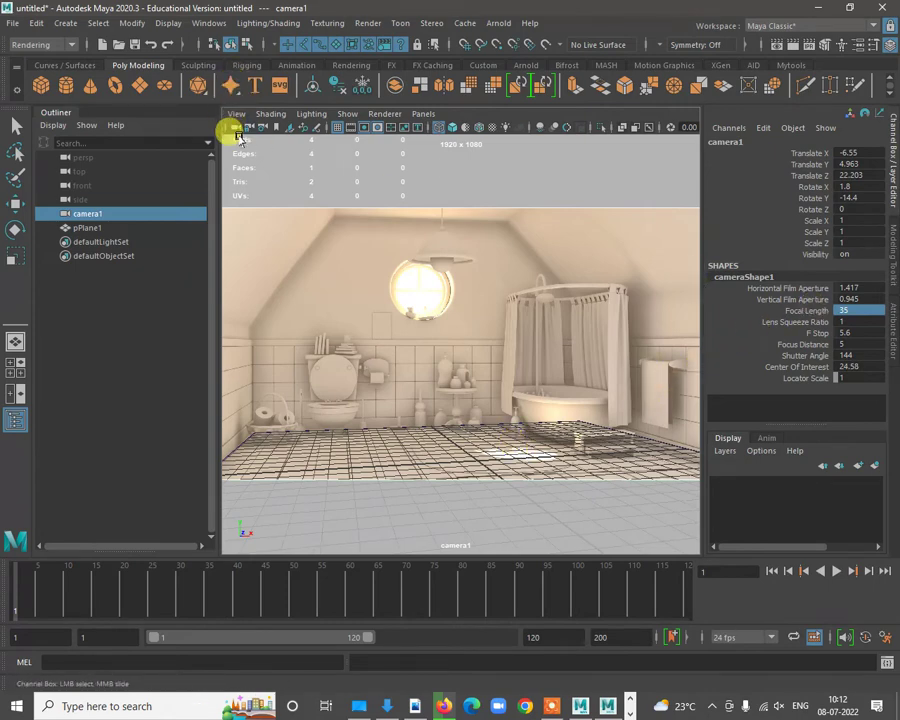
pyautogui.moveTo(790, 152); pyautogui.dragTo(806, 265)
# Step: Lock camera1's selected translate and rotate channels, then select the floor plane
pyautogui.rightClick(806, 213)
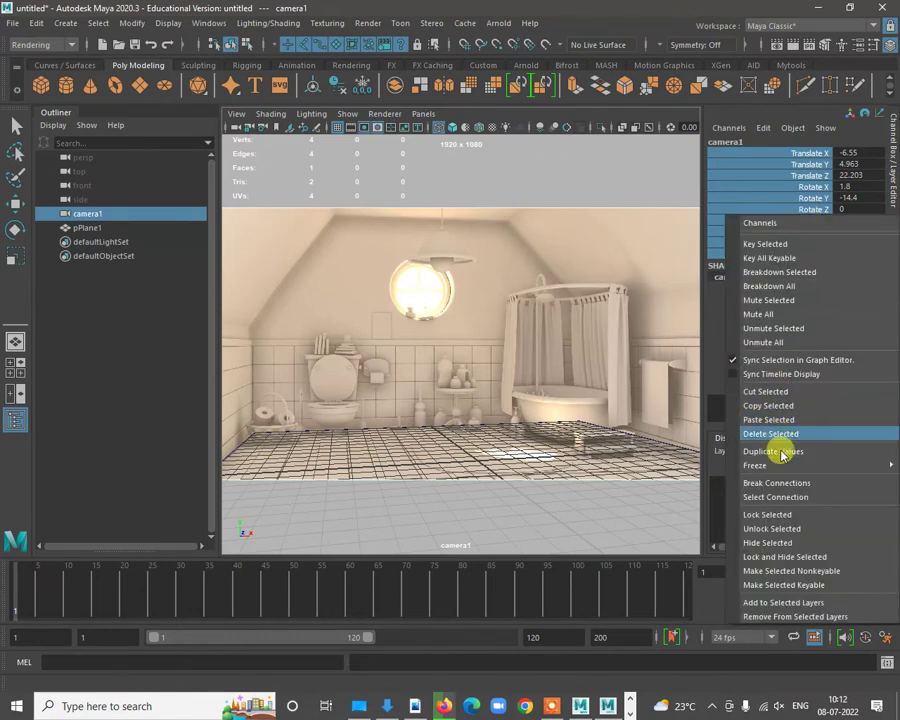
pyautogui.click(790, 514)
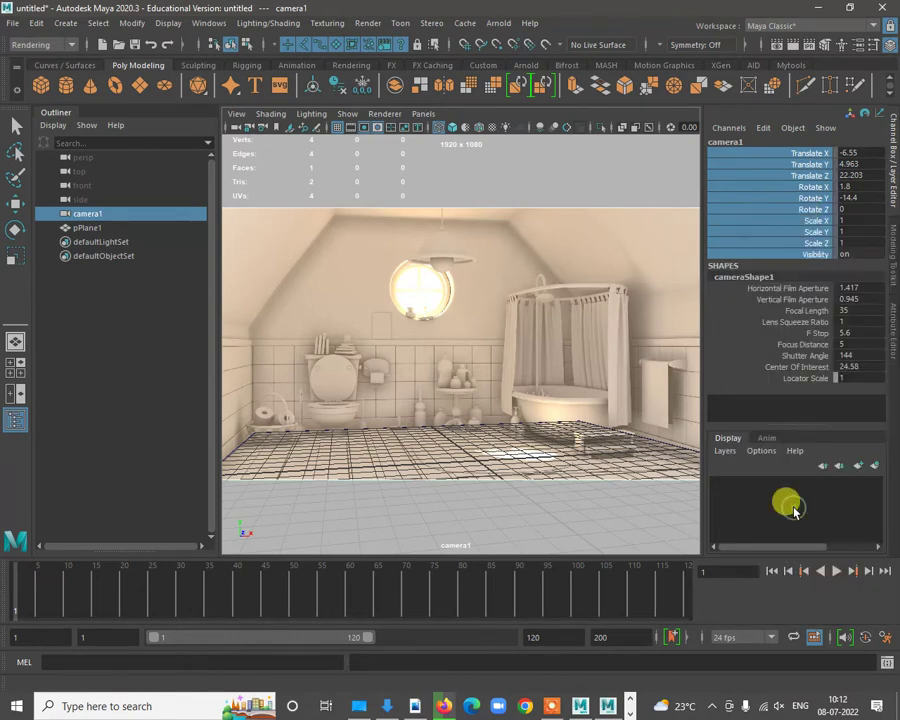
pyautogui.click(672, 452)
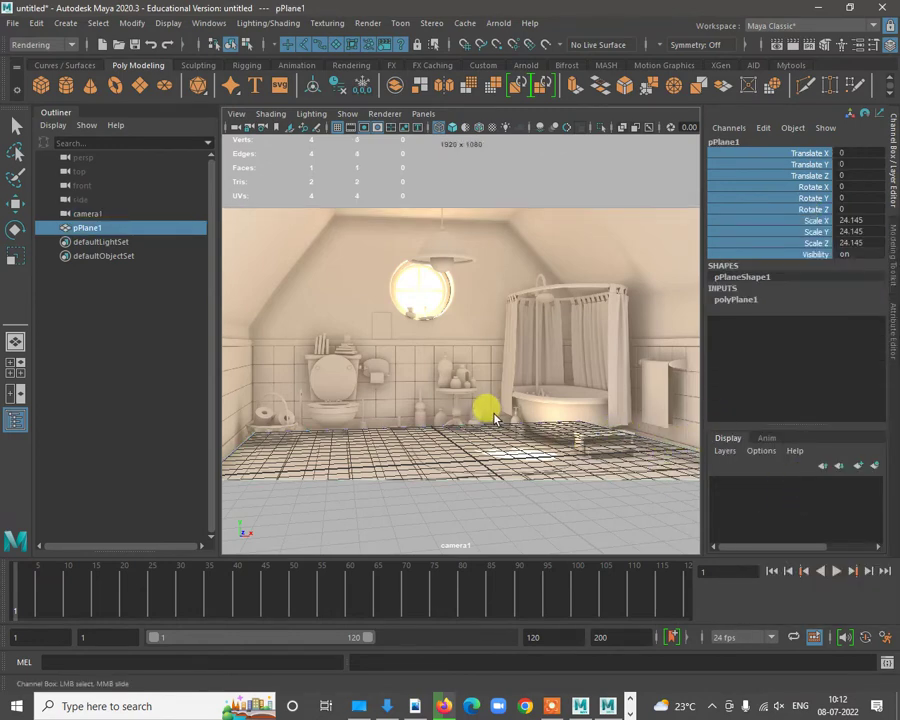
pyautogui.moveTo(343, 430); pyautogui.dragTo(388, 418, button='right')
# Step: Extrude the plane's back edge and raise it about 15.6 units into a back wall
pyautogui.press('r')
pyautogui.moveTo(396, 317); pyautogui.dragTo(416, 368, button='right')
pyautogui.click(432, 424)
pyautogui.keyDown('shift'); pyautogui.moveTo(446, 300); pyautogui.dragTo(446, 344, button='right'); pyautogui.keyUp('shift')
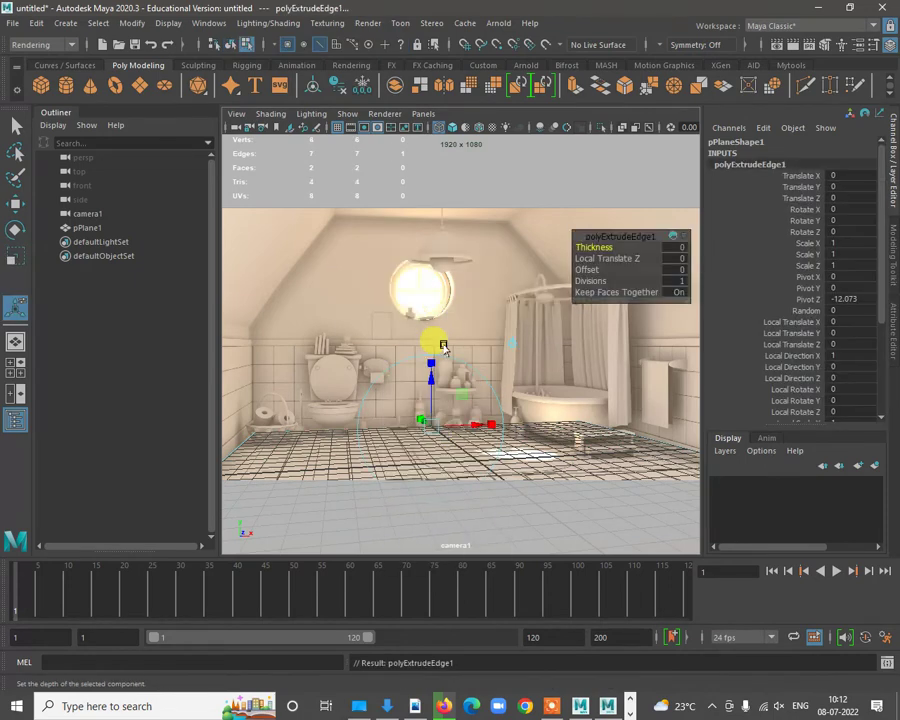
pyautogui.press('w')
pyautogui.moveTo(430, 370); pyautogui.dragTo(449, 213)
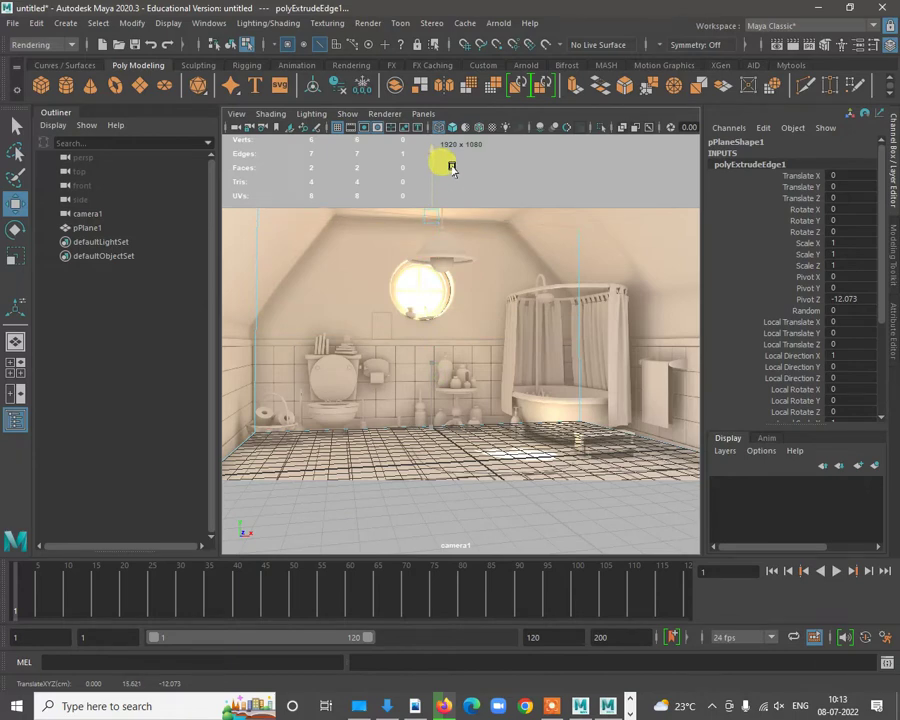
pyautogui.moveTo(451, 167); pyautogui.dragTo(560, 245)
# Step: Insert an edge loop across the back wall plane, splitting it into three faces
pyautogui.rightClick(579, 224)
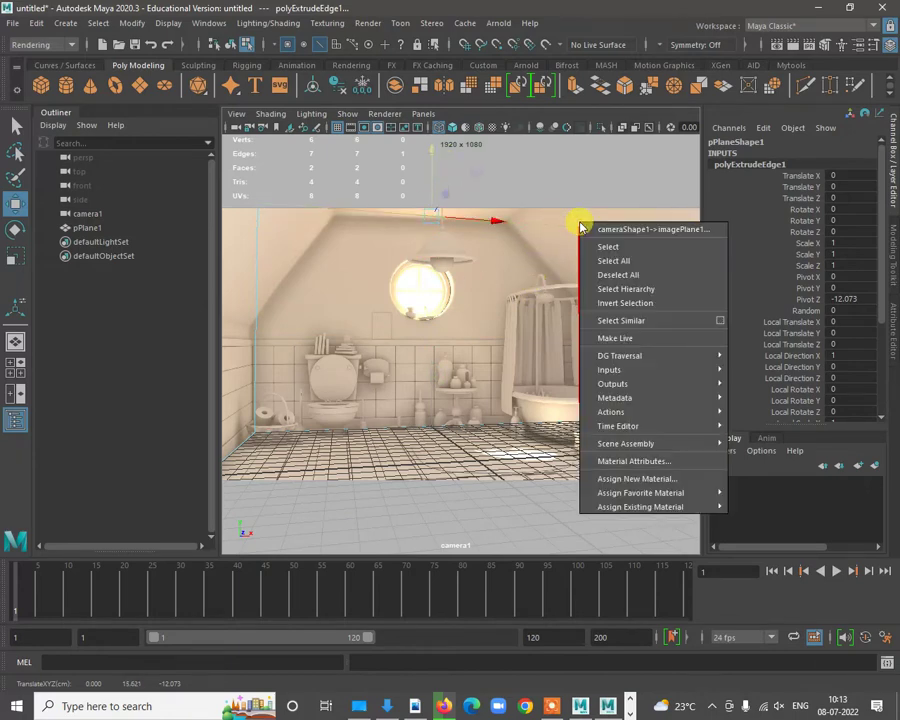
pyautogui.click(530, 221)
pyautogui.moveTo(530, 221); pyautogui.dragTo(576, 203, button='right')
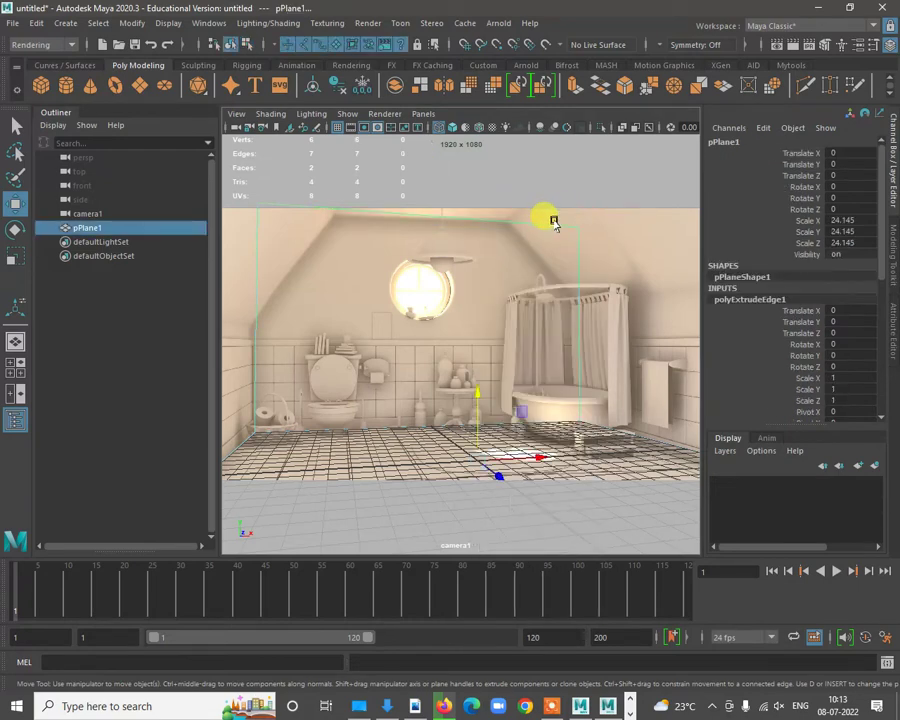
pyautogui.keyDown('shift'); pyautogui.rightClick(556, 228); pyautogui.keyUp('shift')
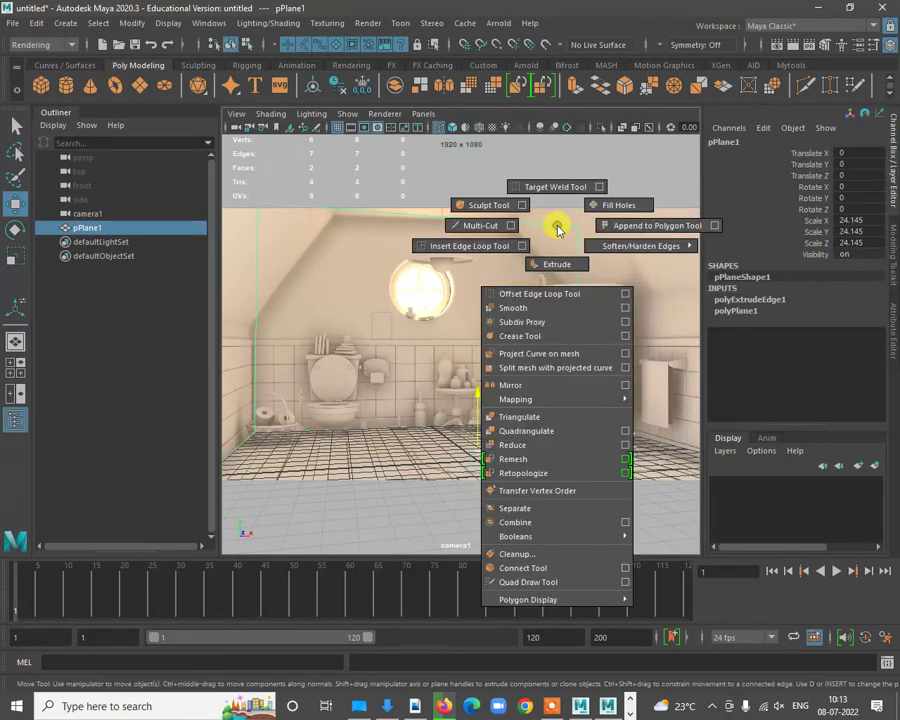
pyautogui.keyDown('shift'); pyautogui.moveTo(556, 228); pyautogui.dragTo(478, 246, button='right'); pyautogui.keyUp('shift')
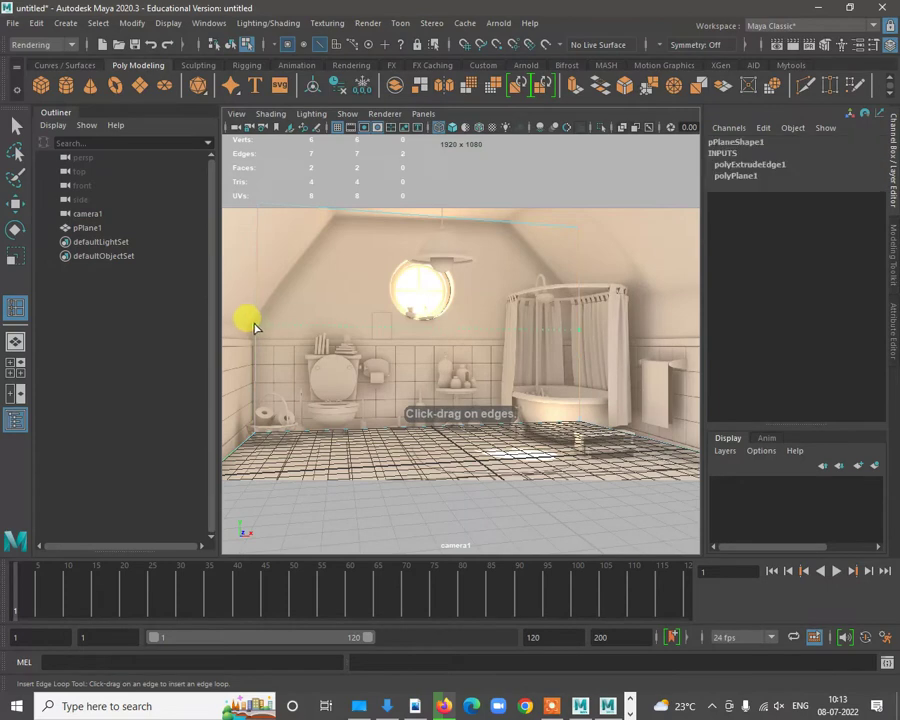
pyautogui.click(253, 327)
# Step: Move the wall's top vertices so they follow the sloped attic ceiling
pyautogui.press('w')
pyautogui.rightClick(338, 211)
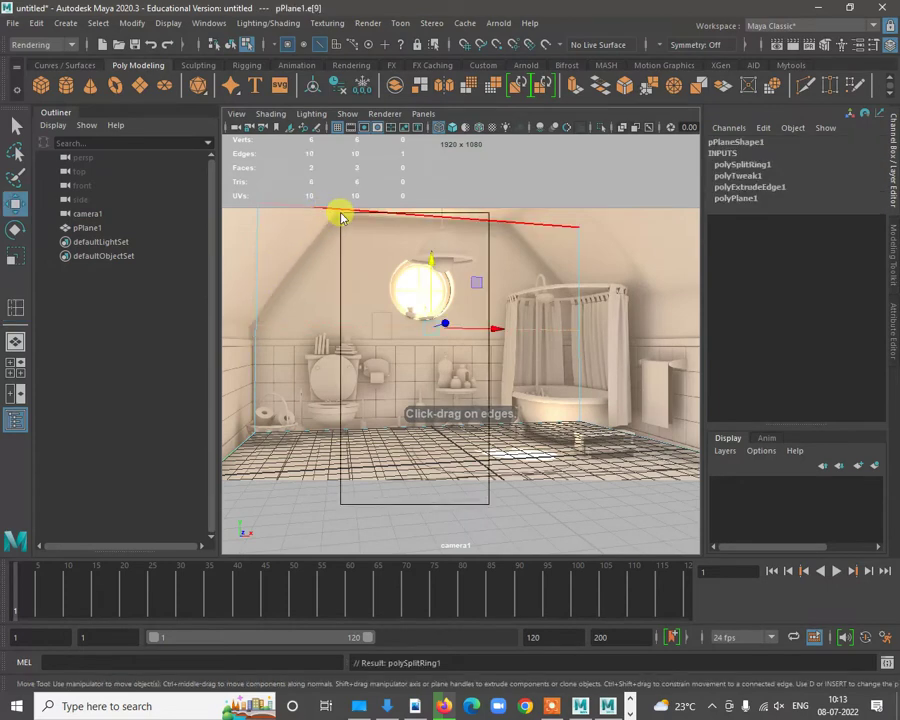
pyautogui.click(308, 204)
pyautogui.moveTo(305, 205); pyautogui.dragTo(240, 203, button='right')
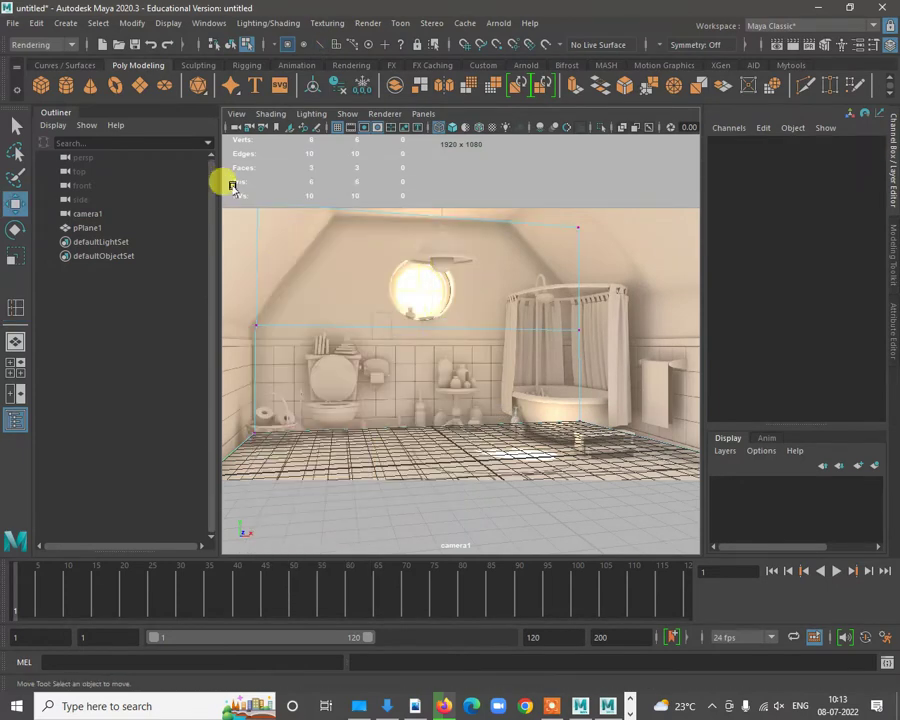
pyautogui.click(344, 208)
pyautogui.moveTo(344, 208); pyautogui.dragTo(396, 215)
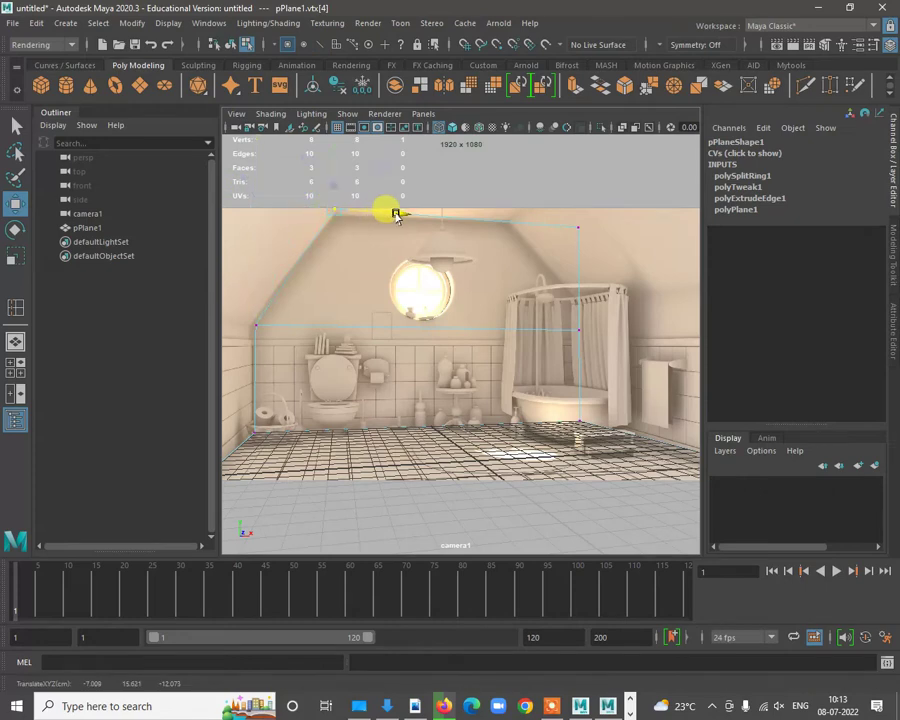
pyautogui.click(579, 227)
pyautogui.moveTo(622, 231); pyautogui.dragTo(561, 228)
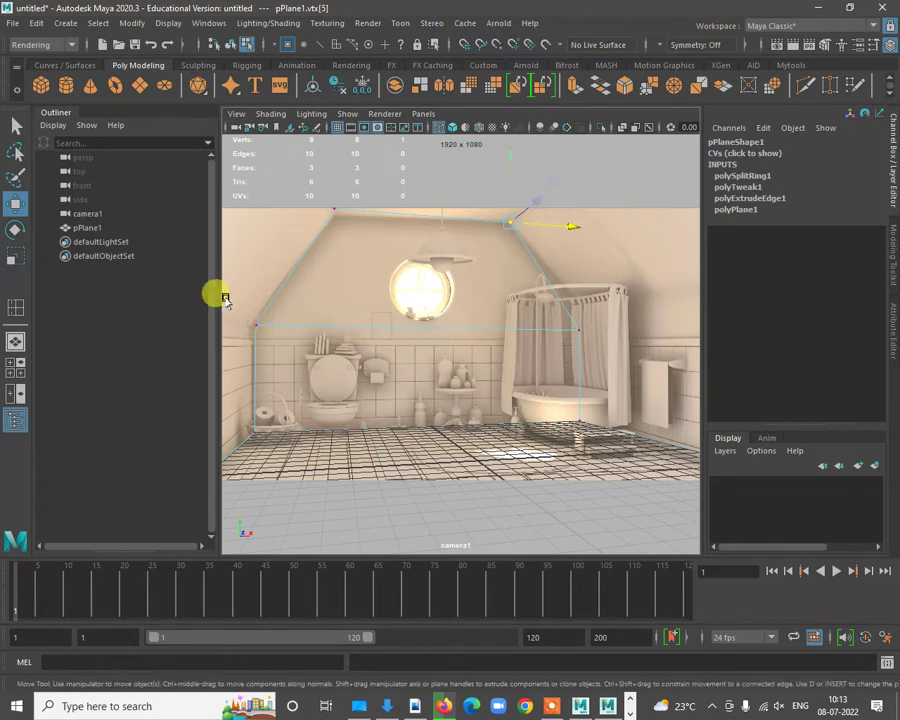
# Step: Try nudging the wall's left-side vertices, undo it, and select the right-side vertices in the top view
pyautogui.moveTo(224, 298); pyautogui.dragTo(287, 498)
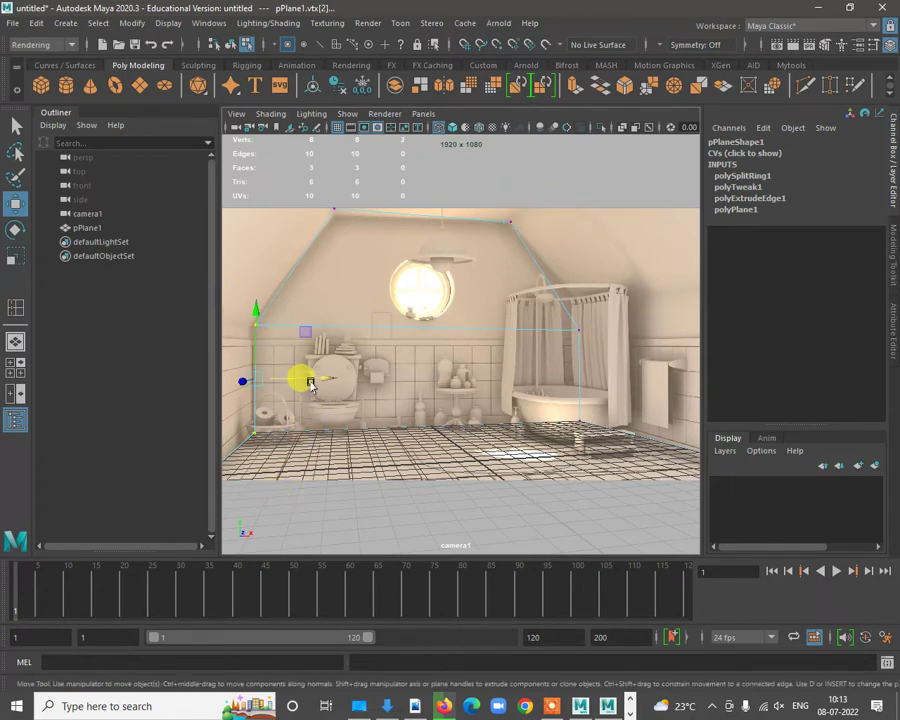
pyautogui.moveTo(311, 383); pyautogui.dragTo(300, 375)
pyautogui.hotkey('ctrl', 'z')
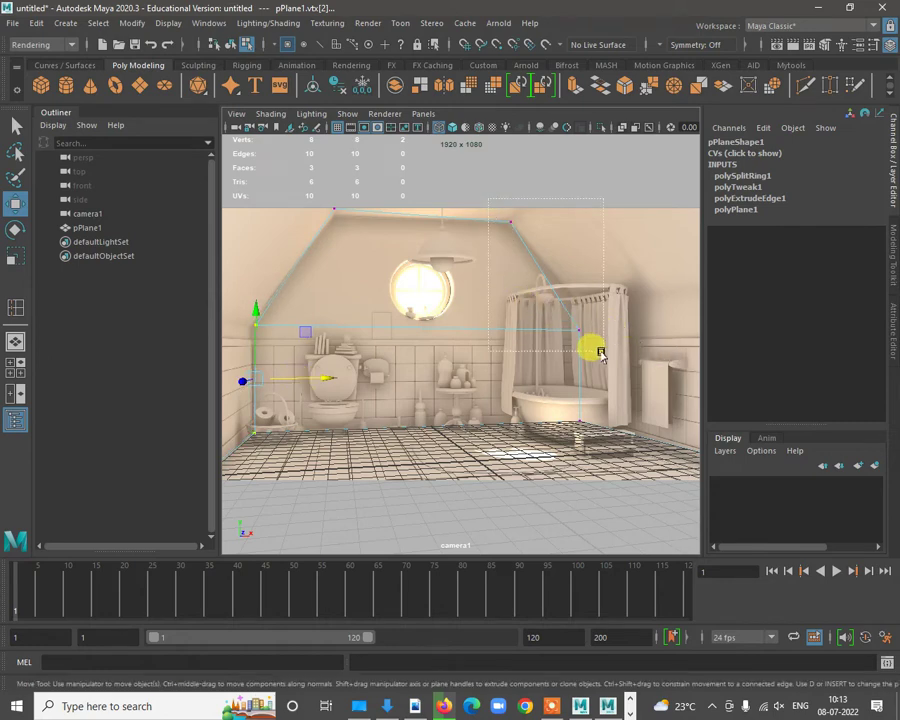
pyautogui.moveTo(597, 352); pyautogui.dragTo(598, 490)
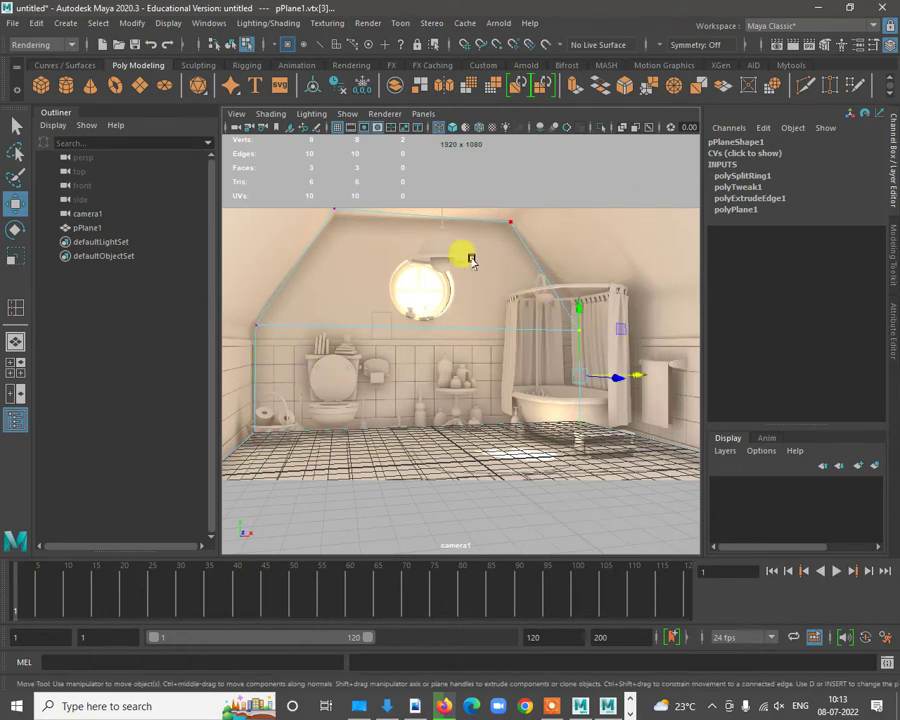
pyautogui.press('space')
pyautogui.press('space')
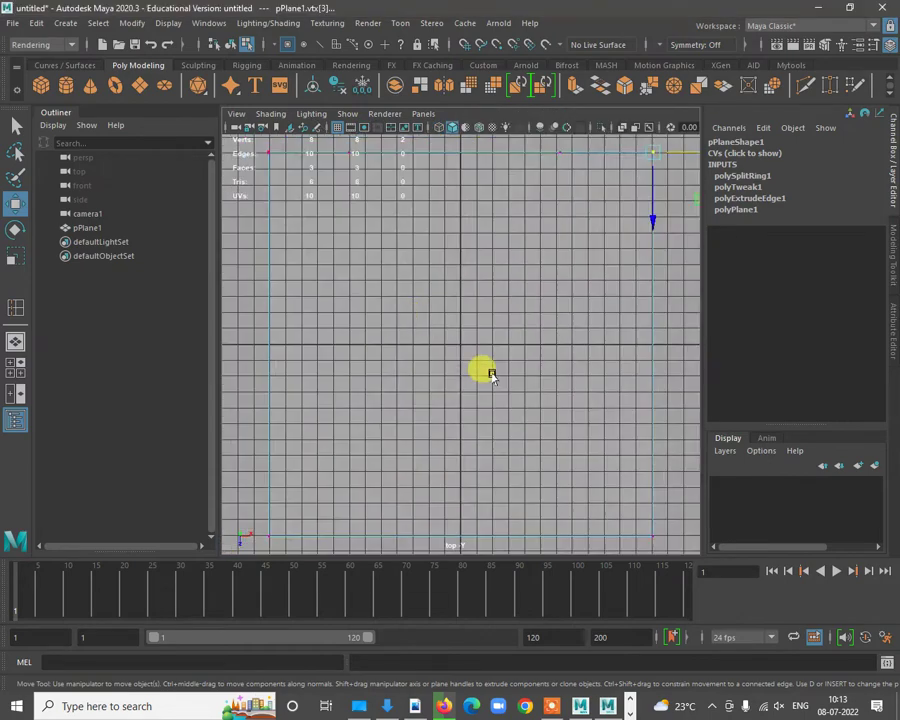
# Step: Shift the plane's right-edge midpoint vertex left along X and lower side vertices
pyautogui.keyDown('alt'); pyautogui.moveTo(484, 370); pyautogui.dragTo(338, 277, button='middle'); pyautogui.keyUp('alt')
pyautogui.moveTo(432, 290); pyautogui.dragTo(494, 320)
pyautogui.press('space')
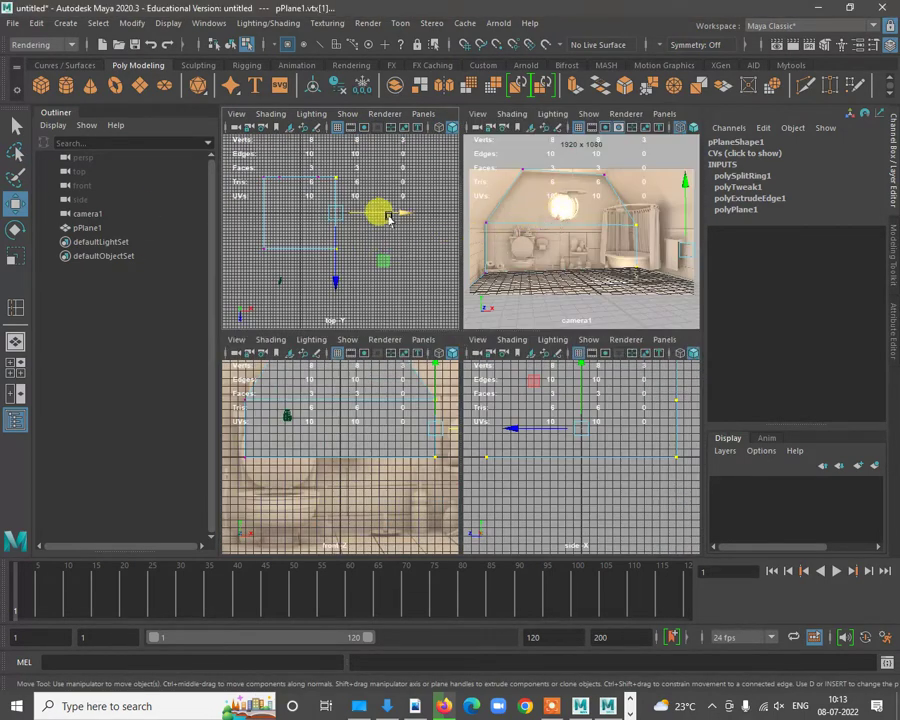
pyautogui.click(388, 211)
pyautogui.moveTo(390, 216); pyautogui.dragTo(338, 257)
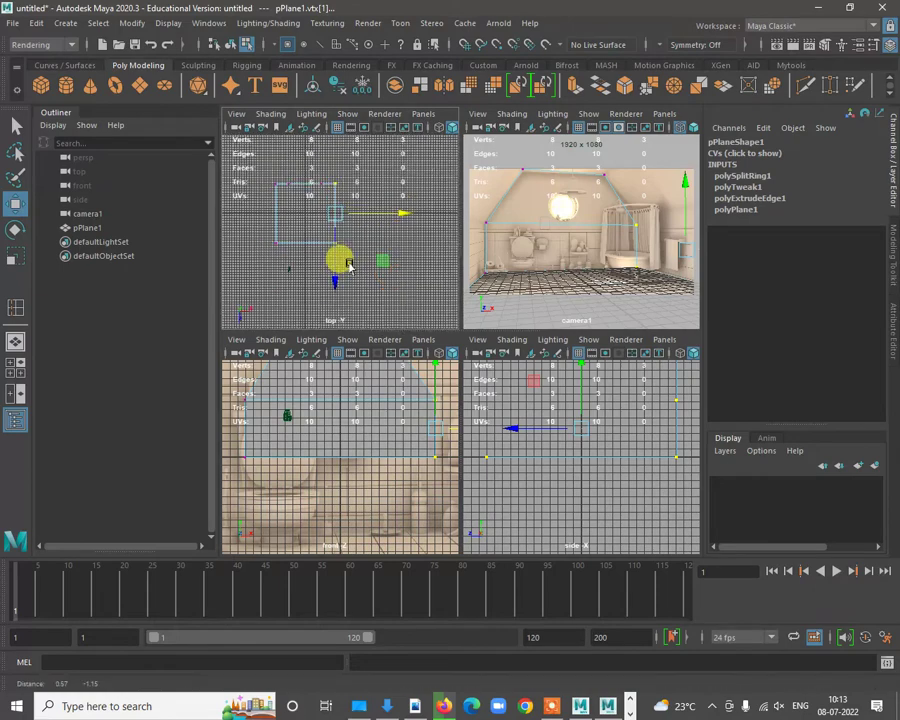
pyautogui.click(600, 458)
pyautogui.moveTo(514, 418); pyautogui.dragTo(600, 405)
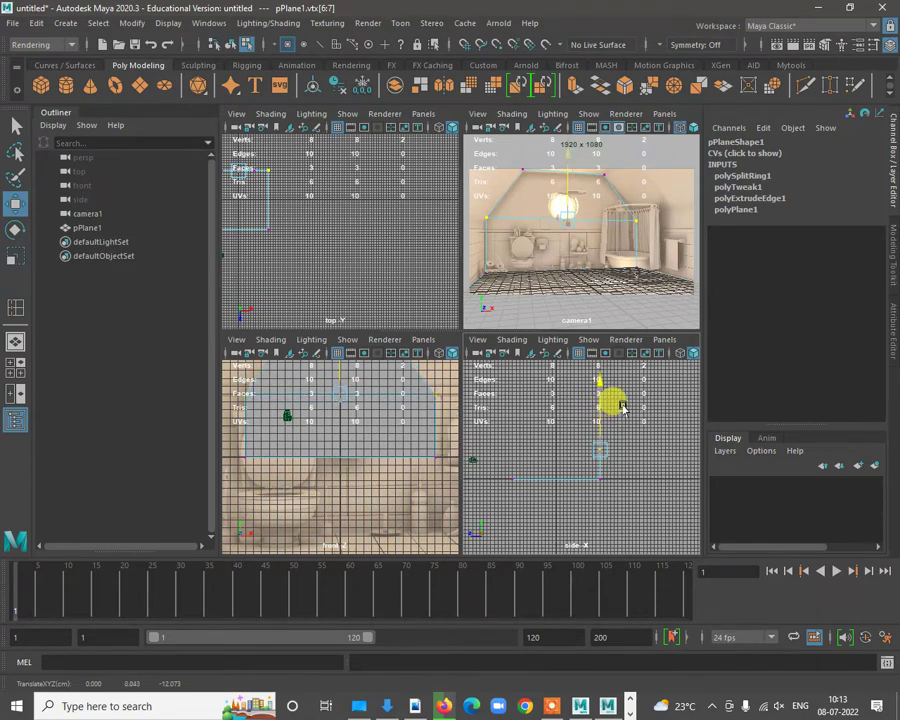
pyautogui.moveTo(622, 405); pyautogui.dragTo(622, 413)
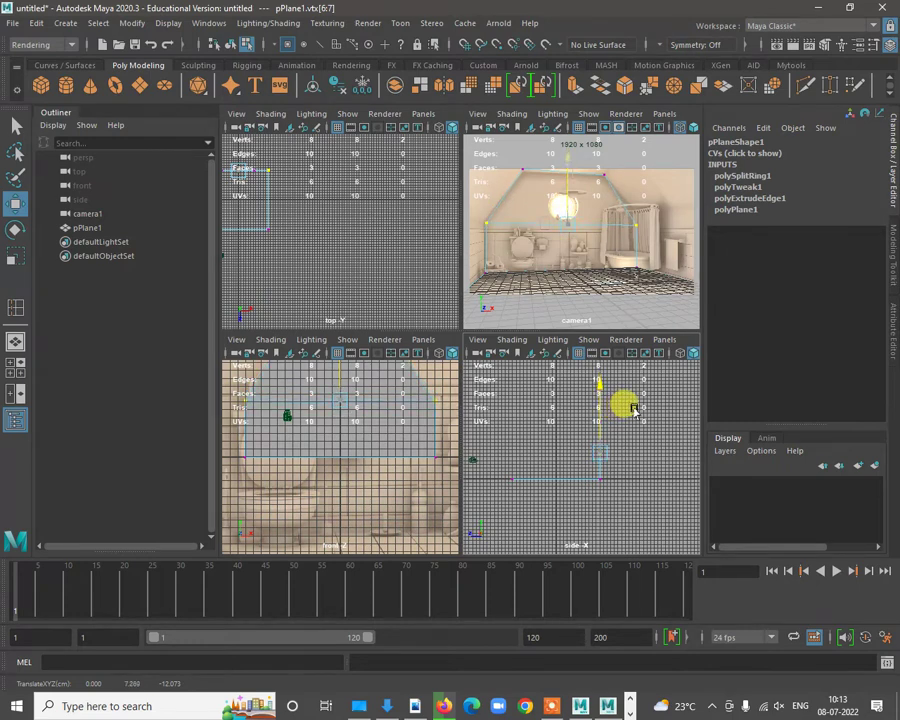
pyautogui.moveTo(632, 410); pyautogui.dragTo(627, 404)
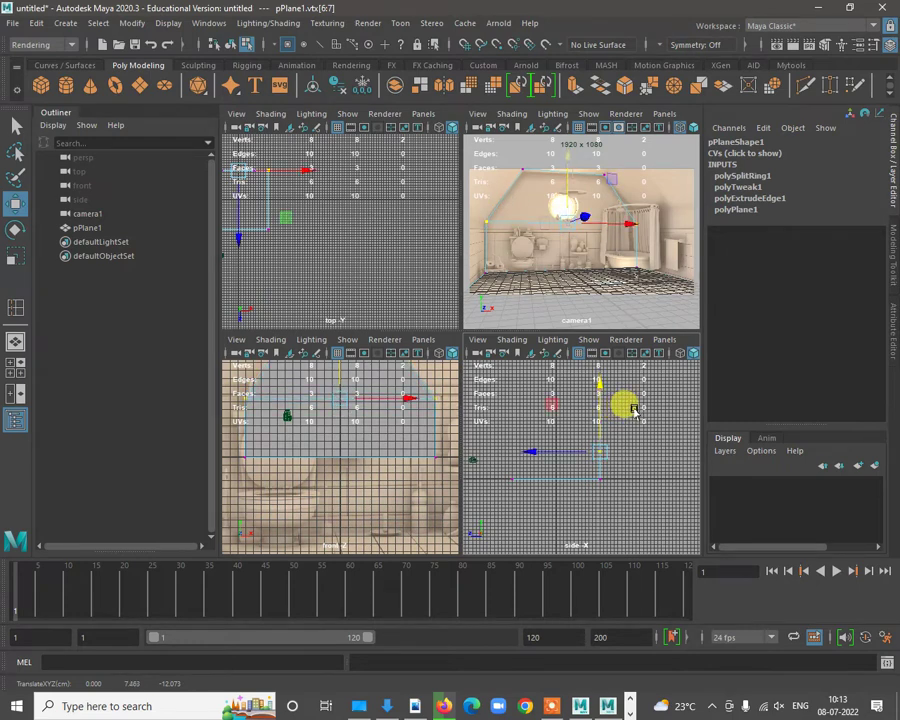
# Step: Select camera1 and unlock its transform channels in the Channel Box
pyautogui.click(474, 127)
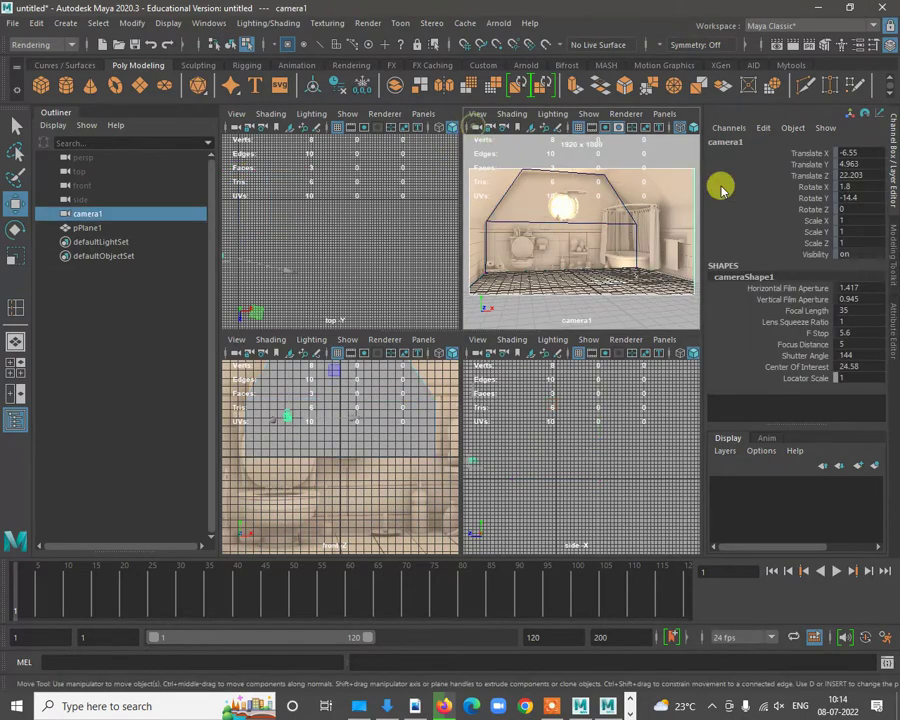
pyautogui.click(886, 160)
pyautogui.click(884, 158)
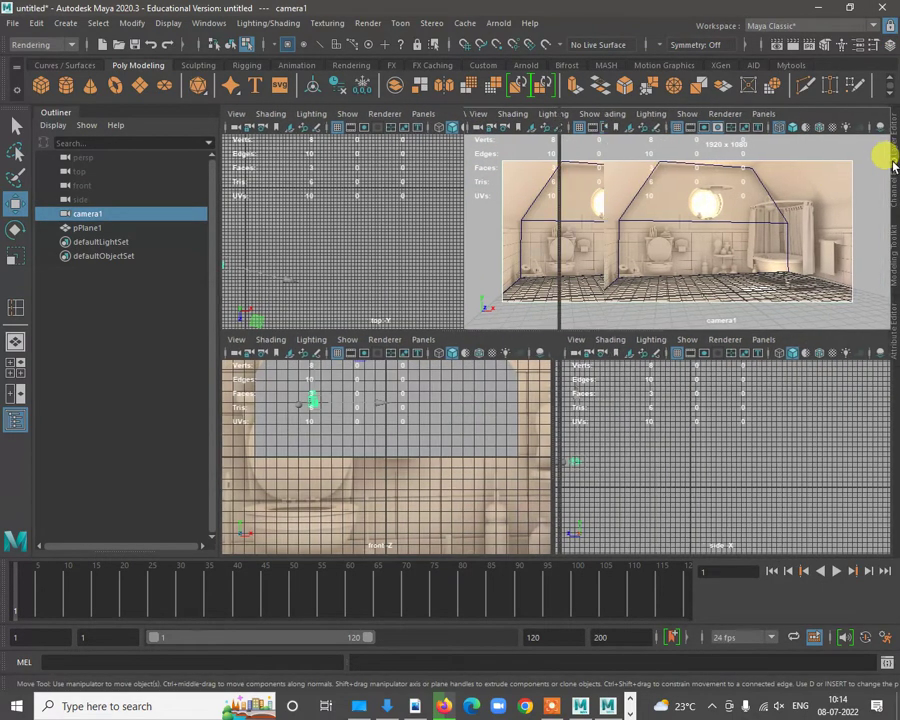
pyautogui.moveTo(804, 151); pyautogui.dragTo(810, 245)
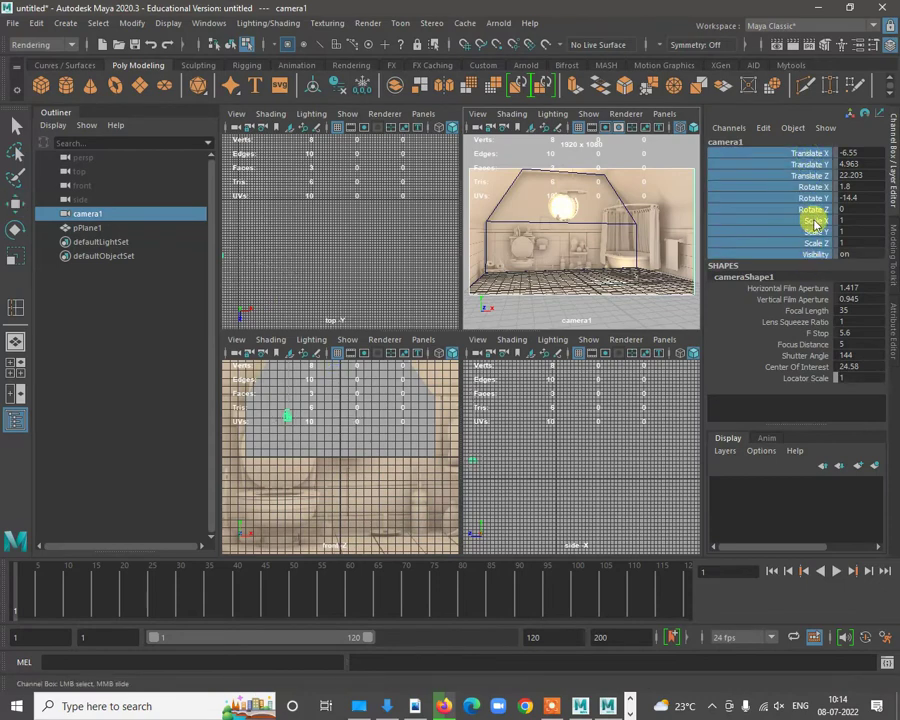
pyautogui.rightClick(813, 219)
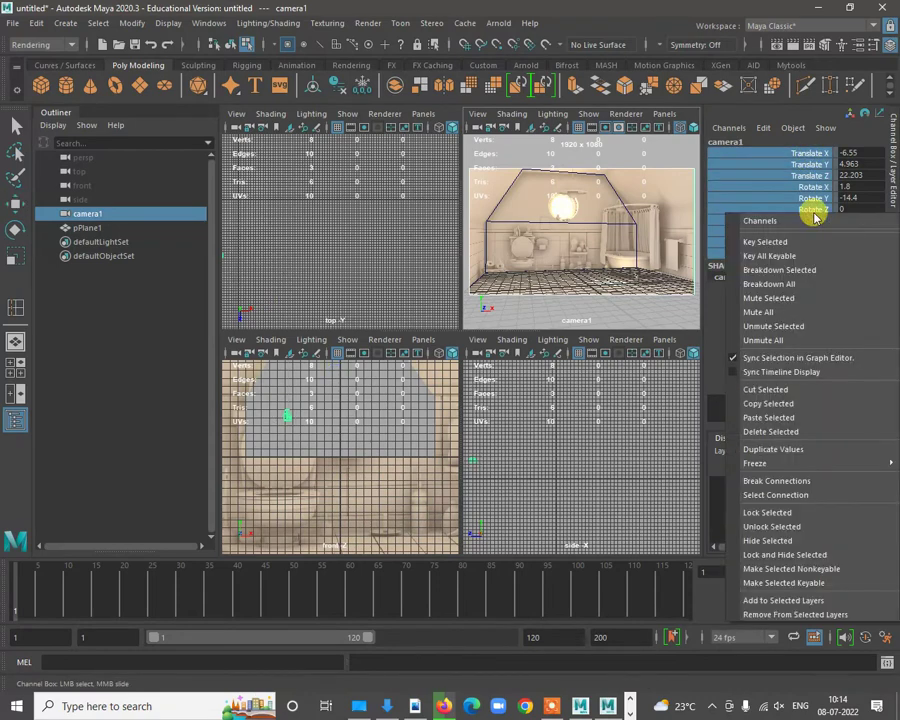
pyautogui.click(806, 526)
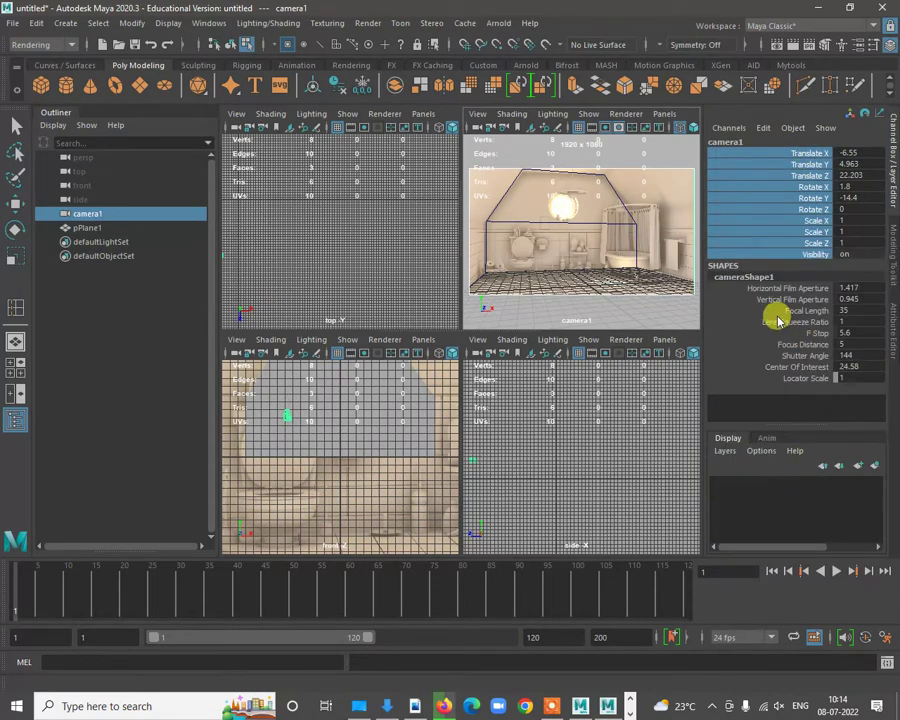
pyautogui.click(815, 209)
# Step: Experiment with camera1's Rotate Y value interactively from the Channel Box
pyautogui.press('e')
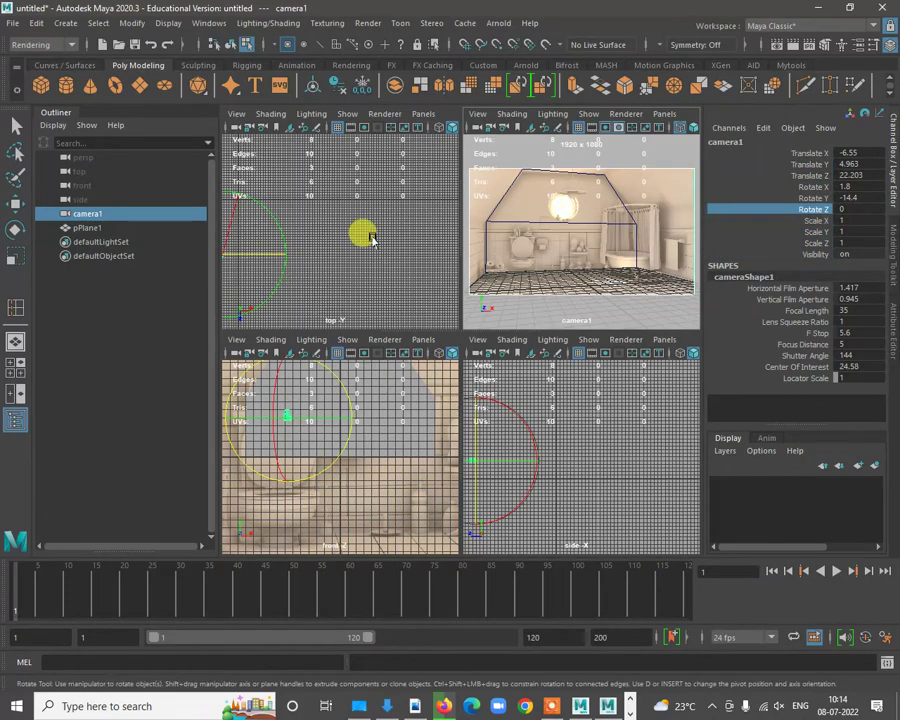
pyautogui.click(812, 198)
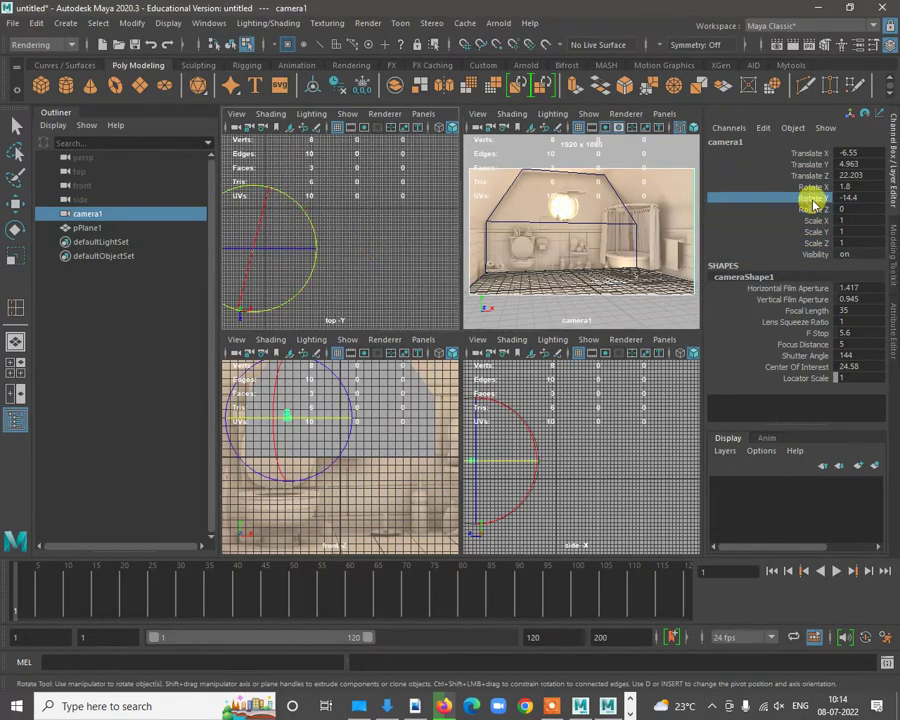
pyautogui.middleClick(647, 234)
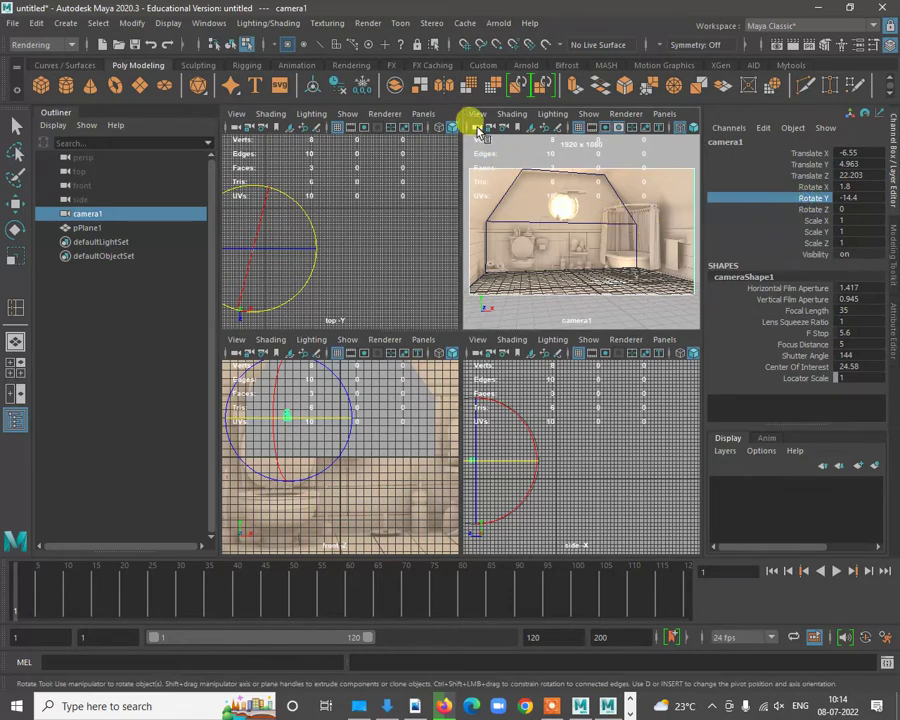
pyautogui.press('w')
pyautogui.click(546, 311)
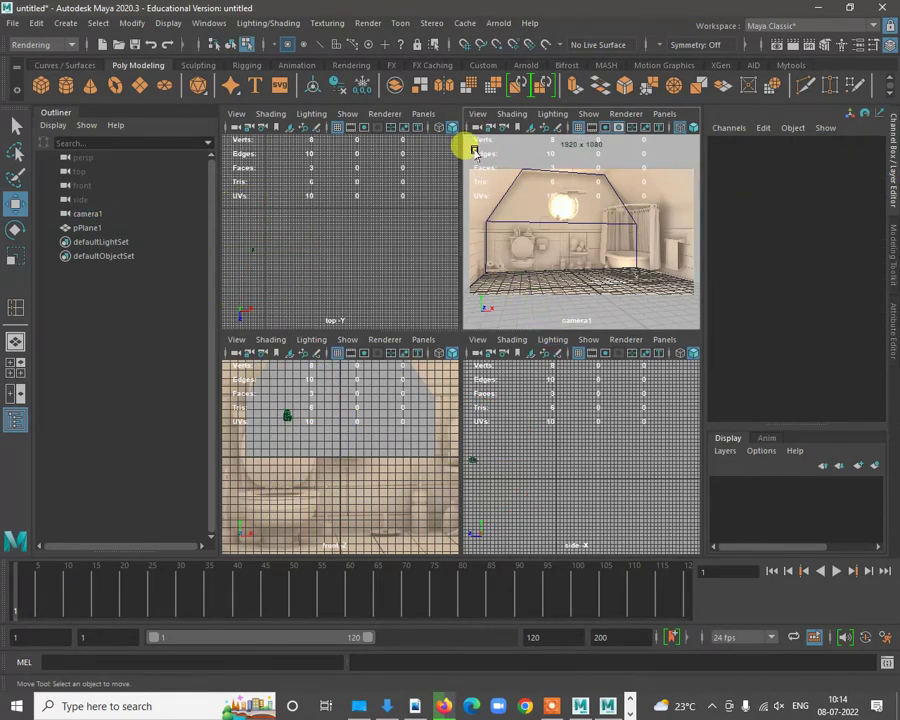
pyautogui.click(476, 126)
pyautogui.click(818, 199)
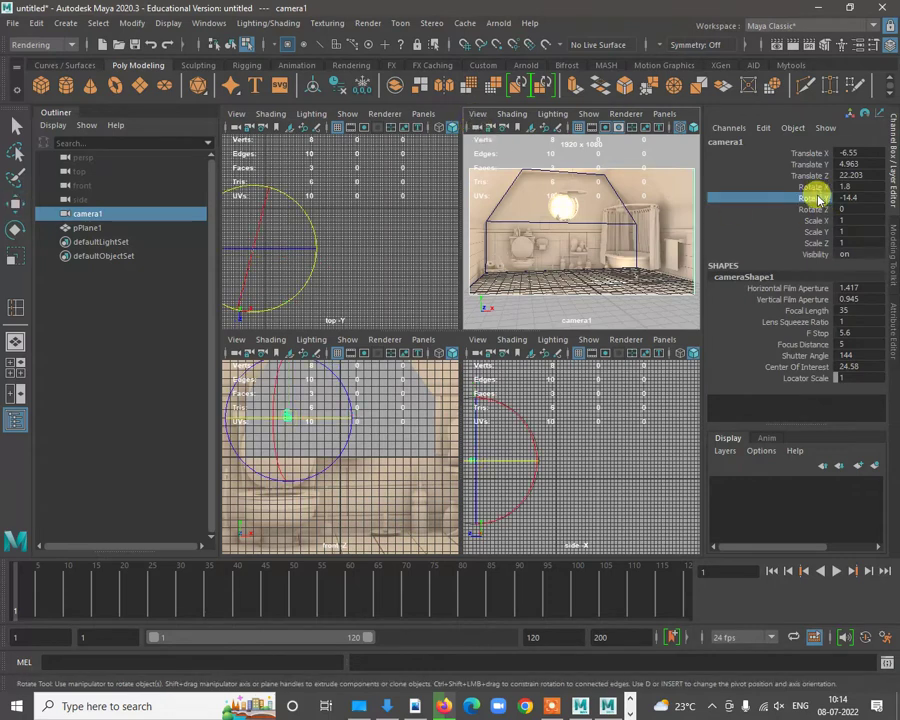
pyautogui.middleClick(645, 237)
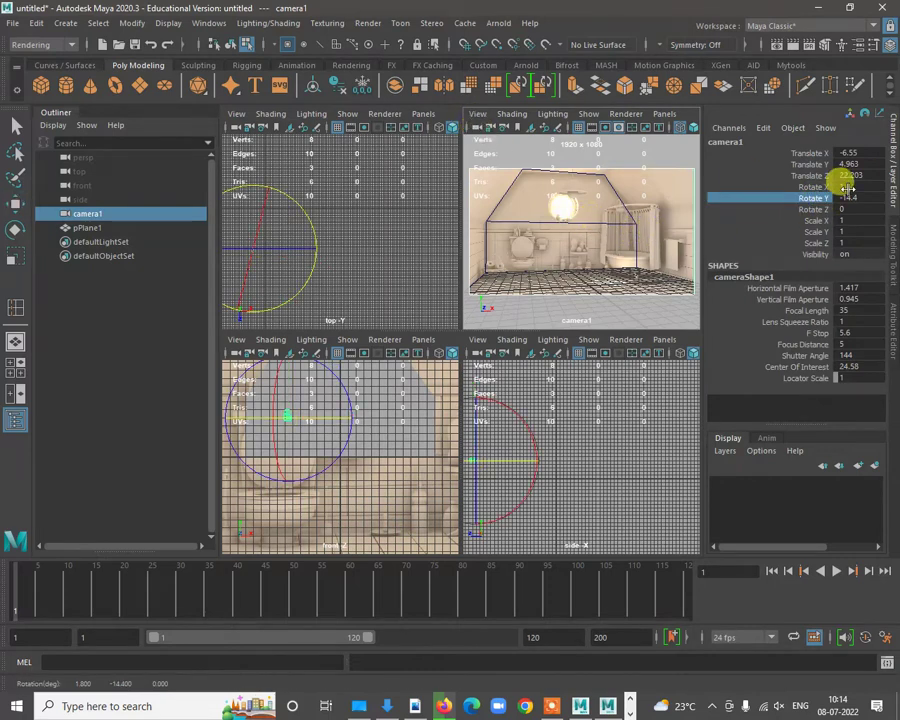
# Step: Test camera1 Rotate Z values of 10 and 5, resetting to 0 each time
pyautogui.click(814, 208)
pyautogui.click(848, 208)
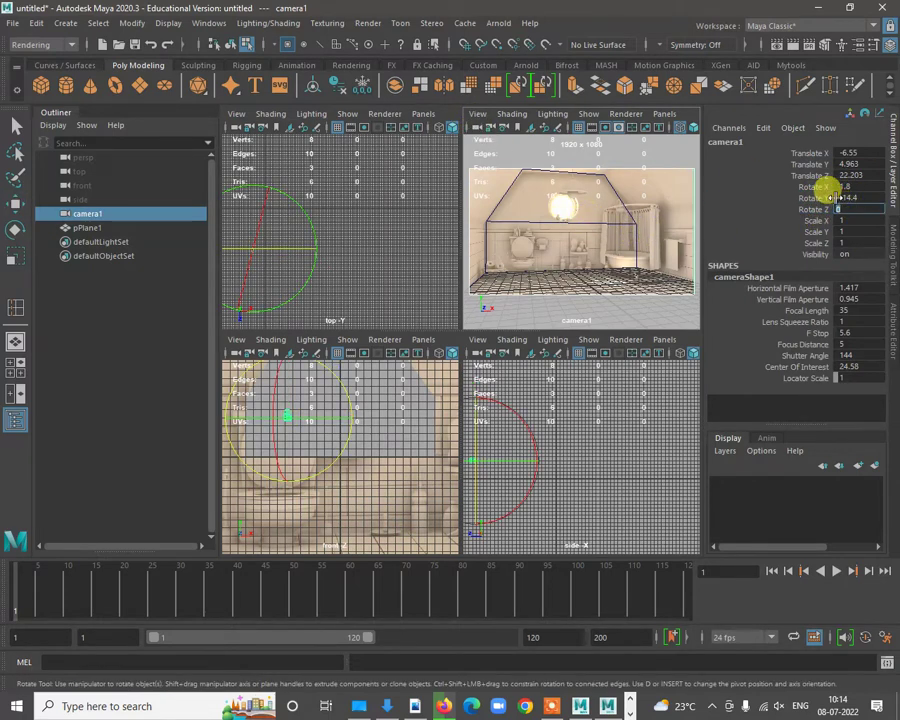
pyautogui.write('10')
pyautogui.press('Return')
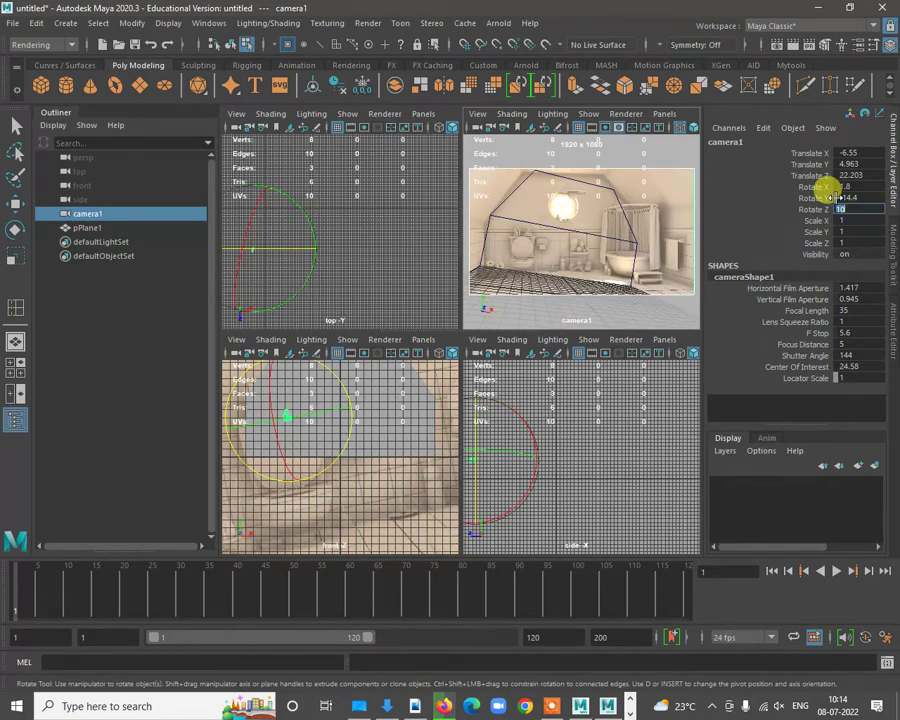
pyautogui.write('0')
pyautogui.press('Return')
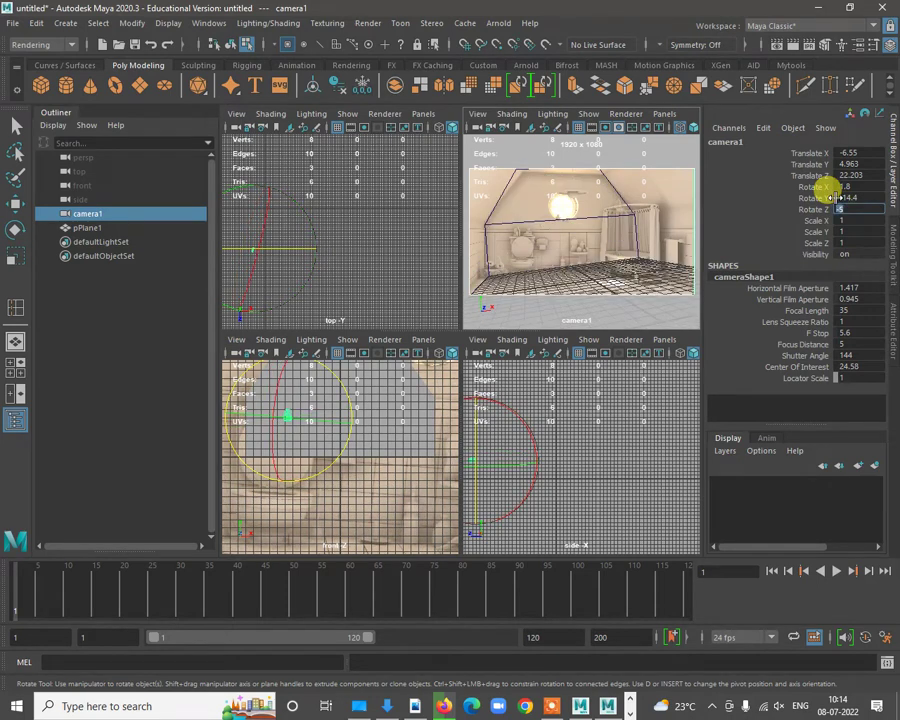
pyautogui.write('5')
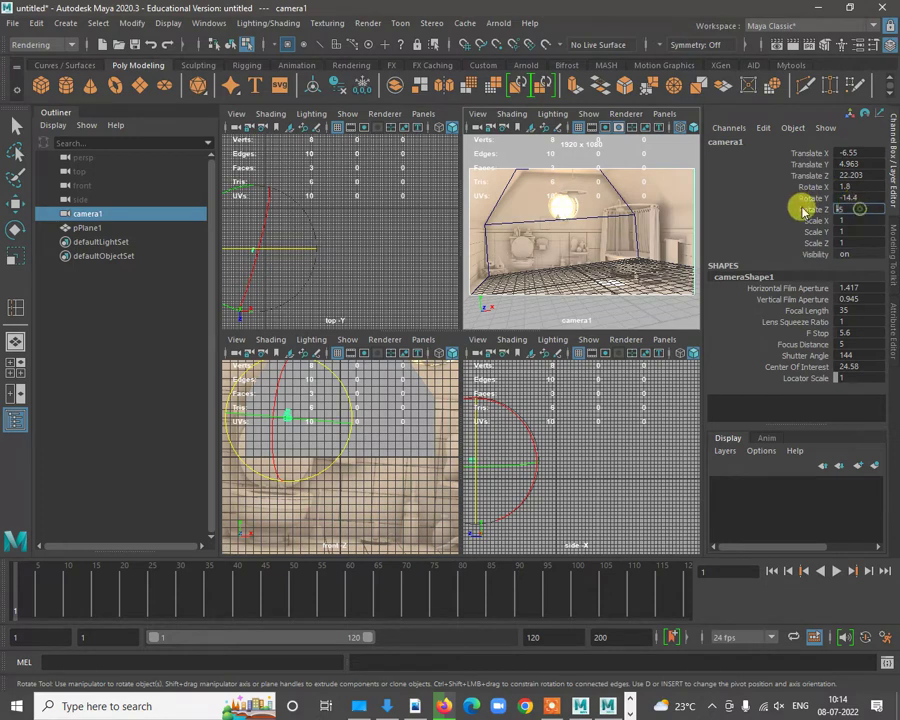
pyautogui.press('Return')
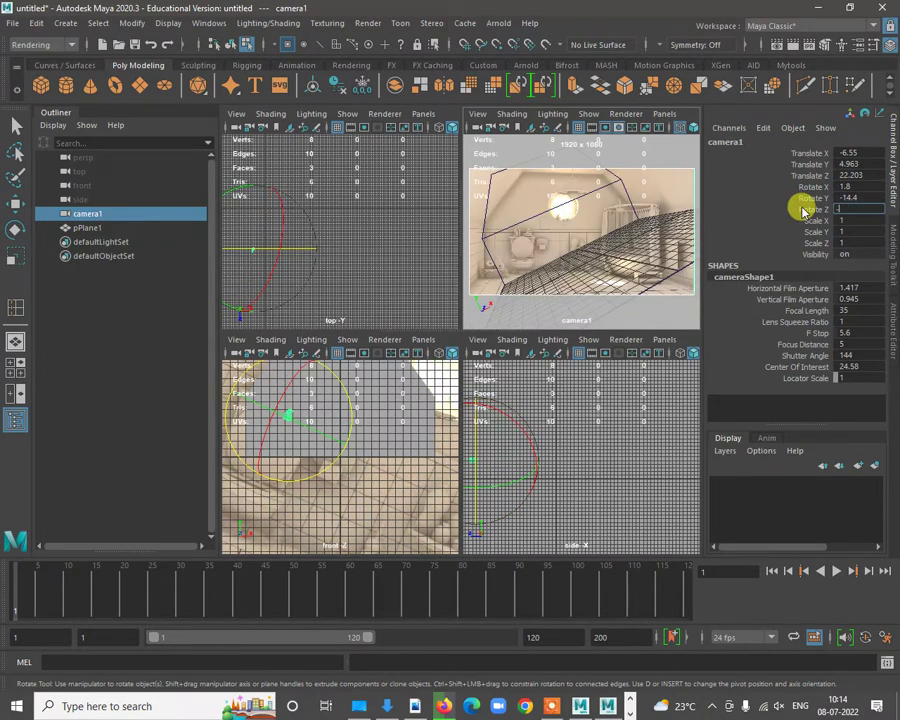
pyautogui.write('0')
pyautogui.press('Return')
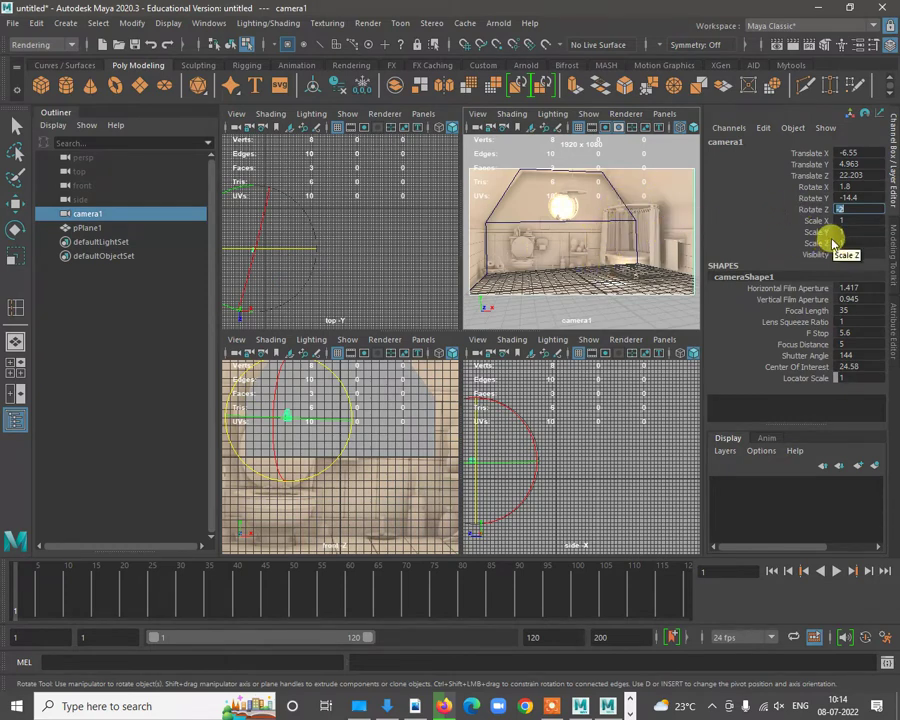
# Step: Roll camera1 to -2 degrees and show its view full-size
pyautogui.click(813, 210)
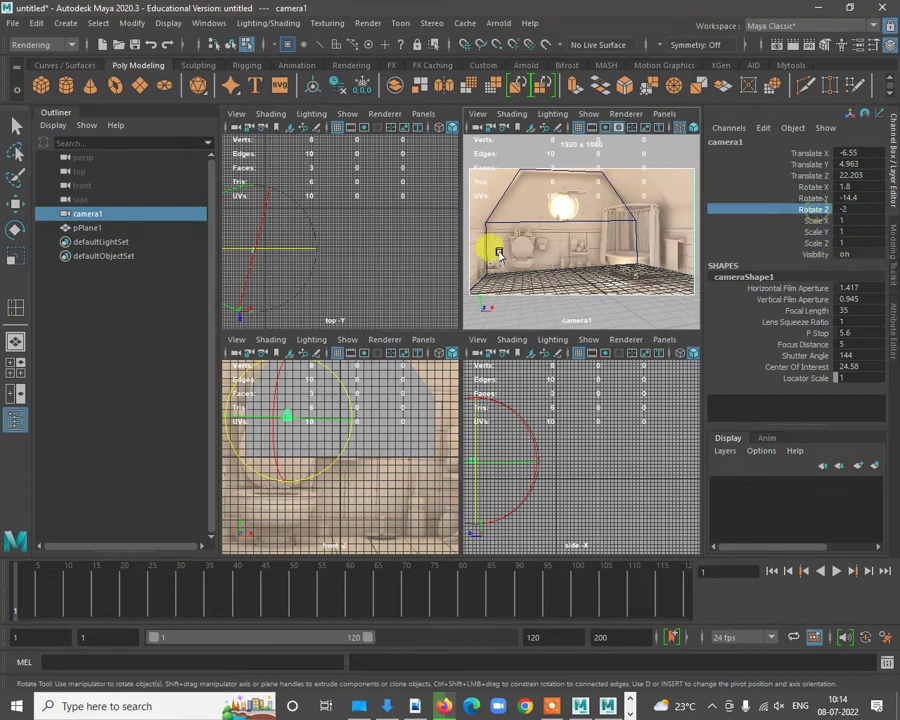
pyautogui.moveTo(492, 251); pyautogui.dragTo(603, 210, button='middle')
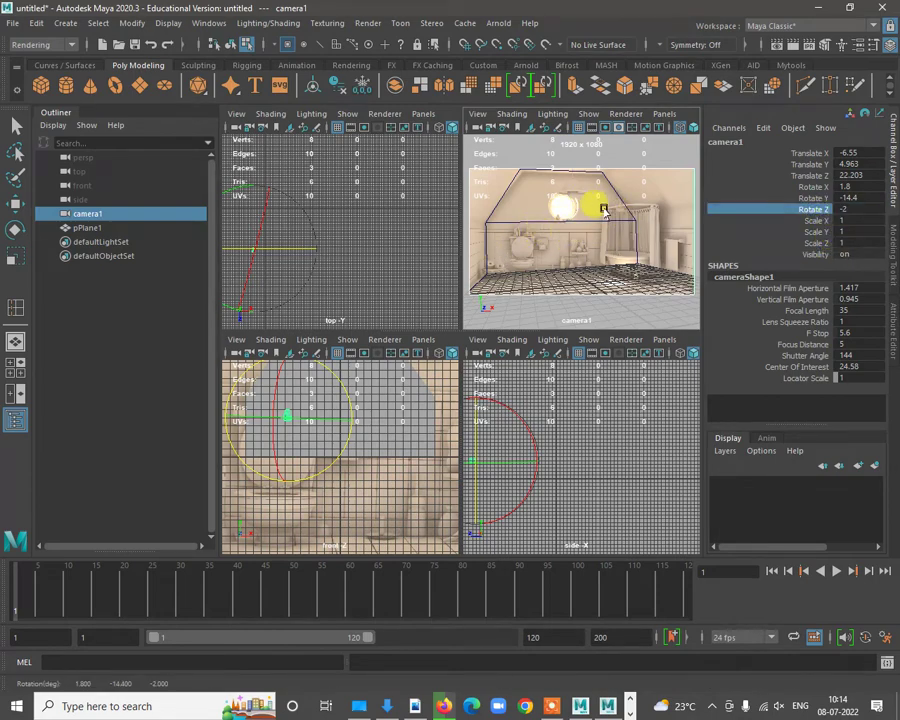
pyautogui.press('space')
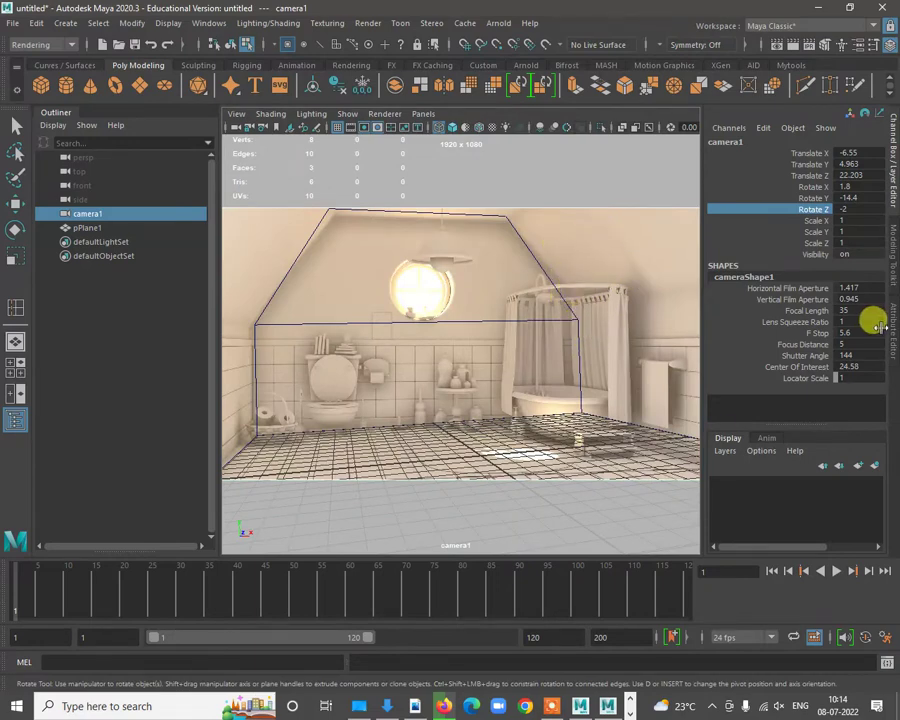
# Step: Enter new Rotate Z values for camera1, including 6 degrees
pyautogui.click(851, 209)
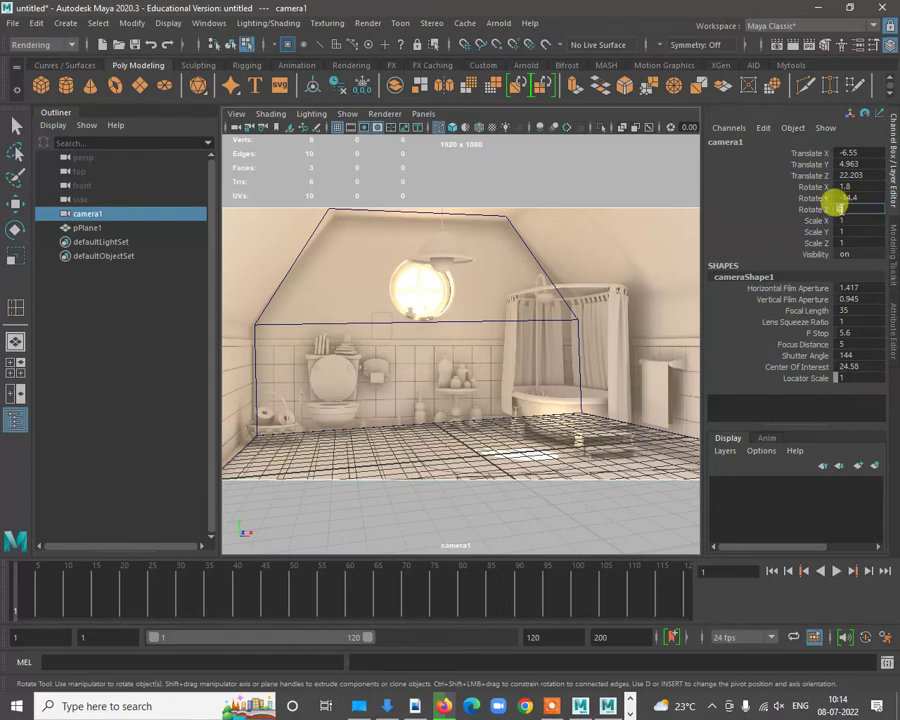
pyautogui.press('Return')
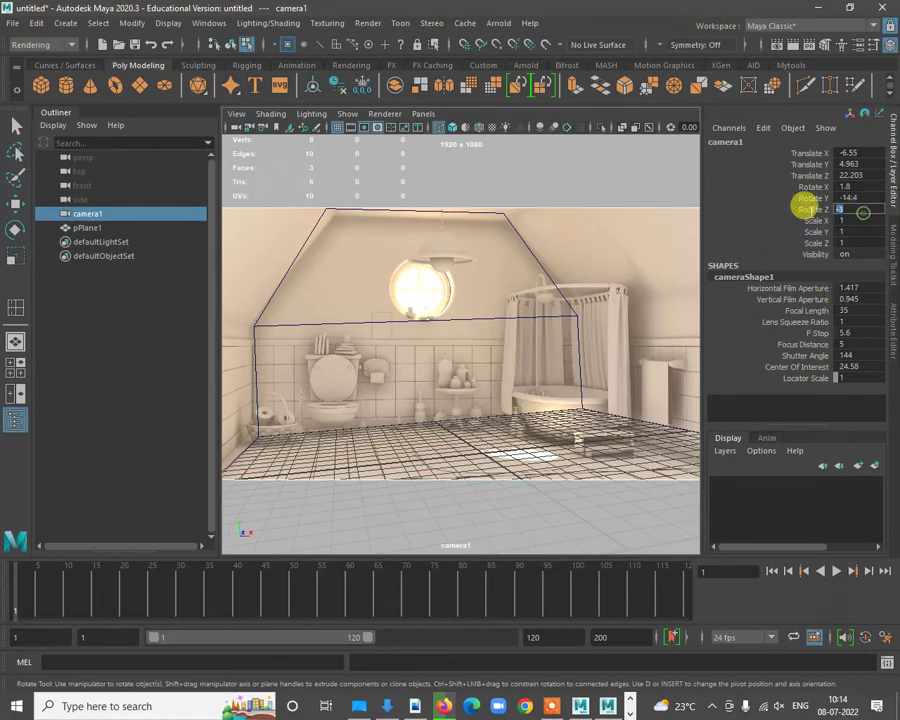
pyautogui.write('6')
pyautogui.press('Return')
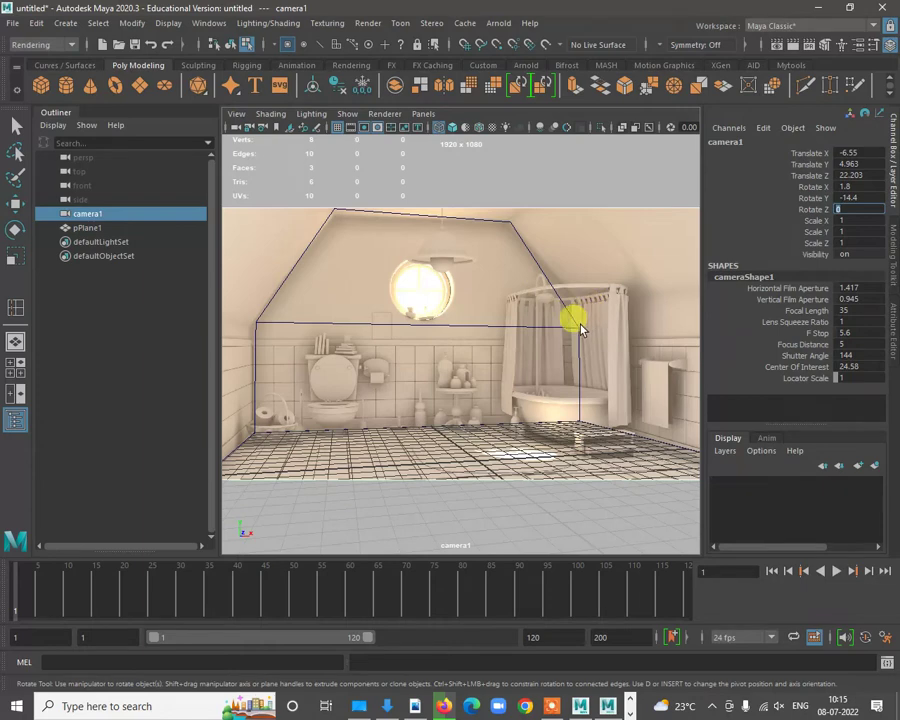
# Step: Select two of the plane's vertices, then pick the image plane and camera1
pyautogui.moveTo(572, 330); pyautogui.dragTo(506, 318, button='right')
pyautogui.moveTo(600, 350); pyautogui.dragTo(476, 305)
pyautogui.press('w')
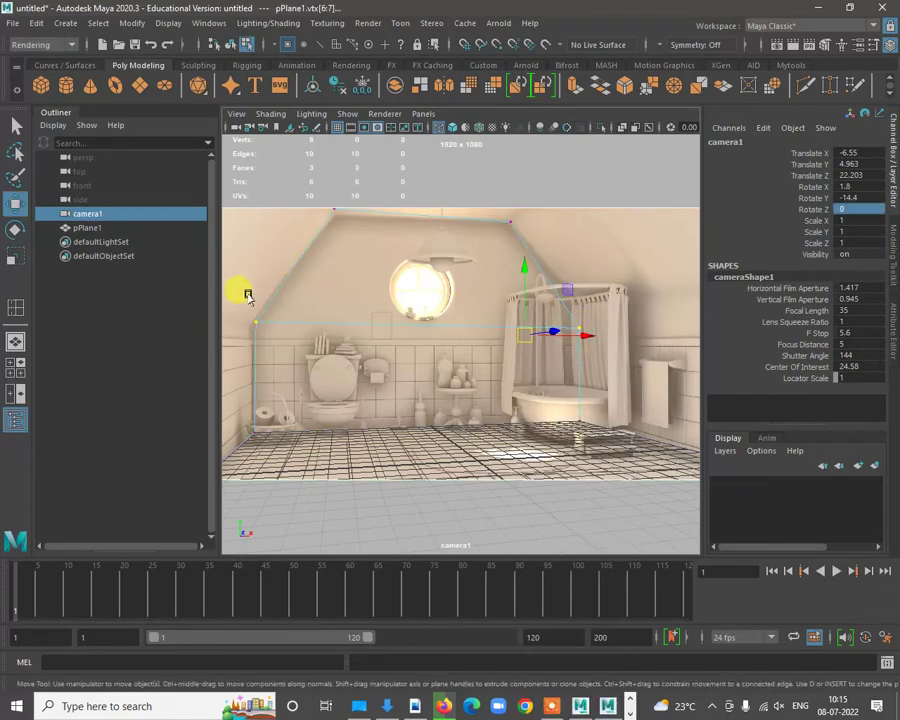
pyautogui.moveTo(514, 244); pyautogui.dragTo(545, 260, button='right')
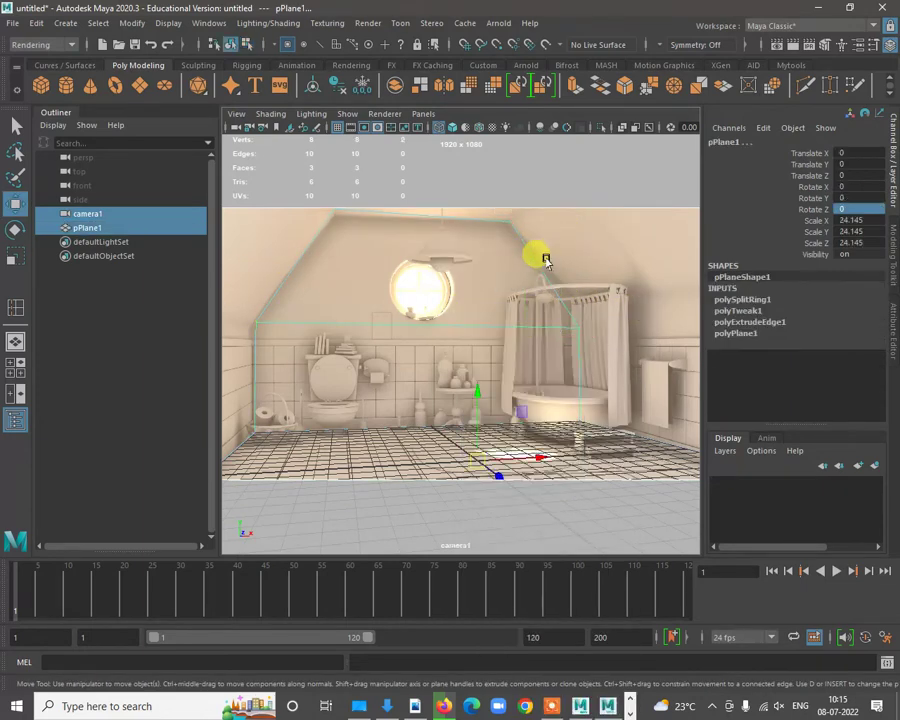
pyautogui.click(530, 268)
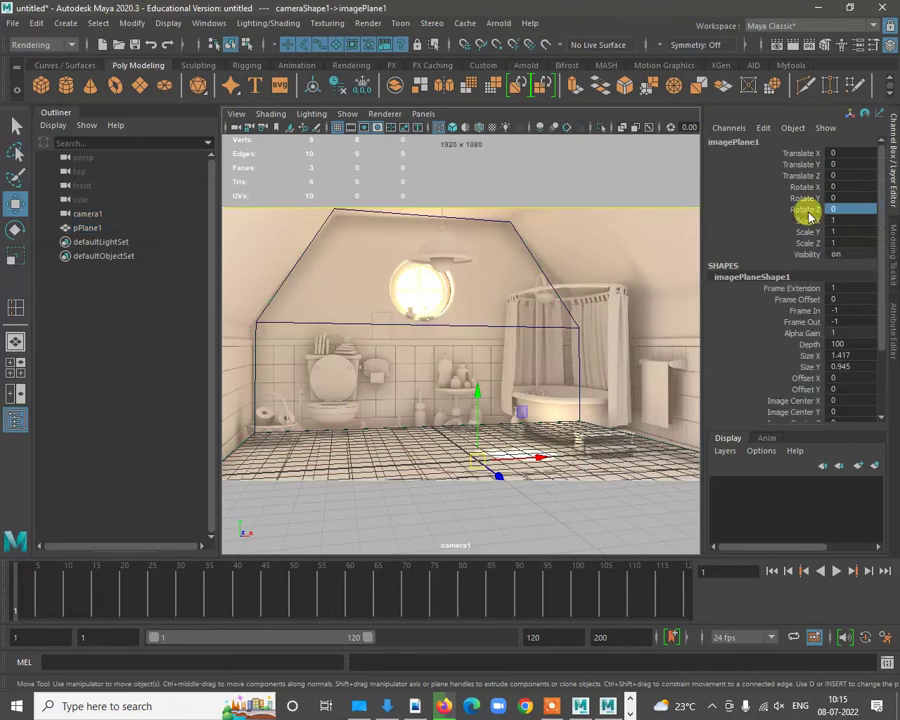
pyautogui.click(236, 126)
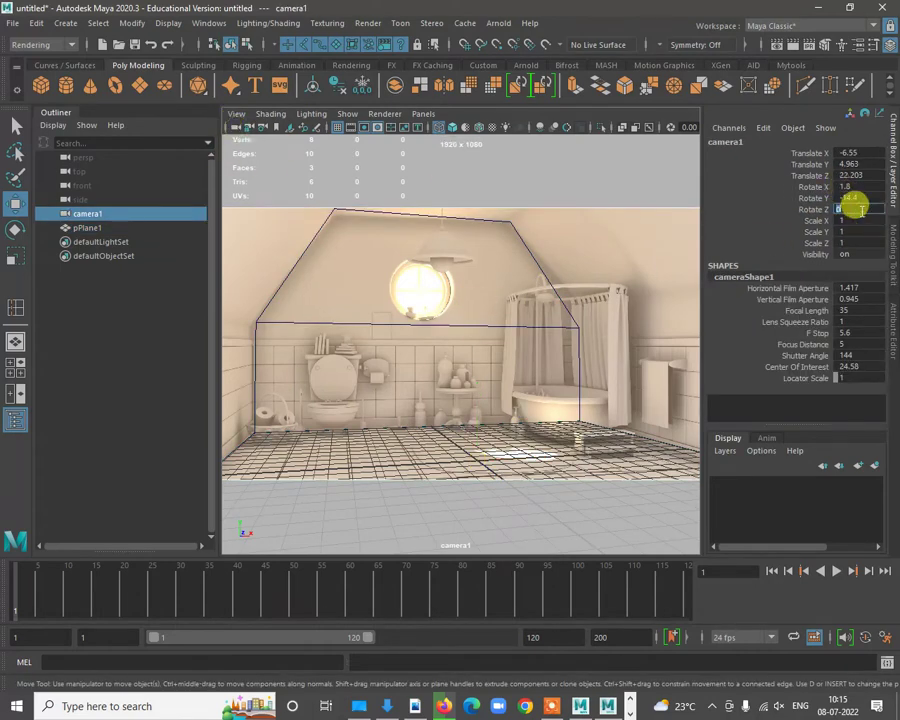
# Step: Roll camera1 slightly and then back to level
pyautogui.press('Return')
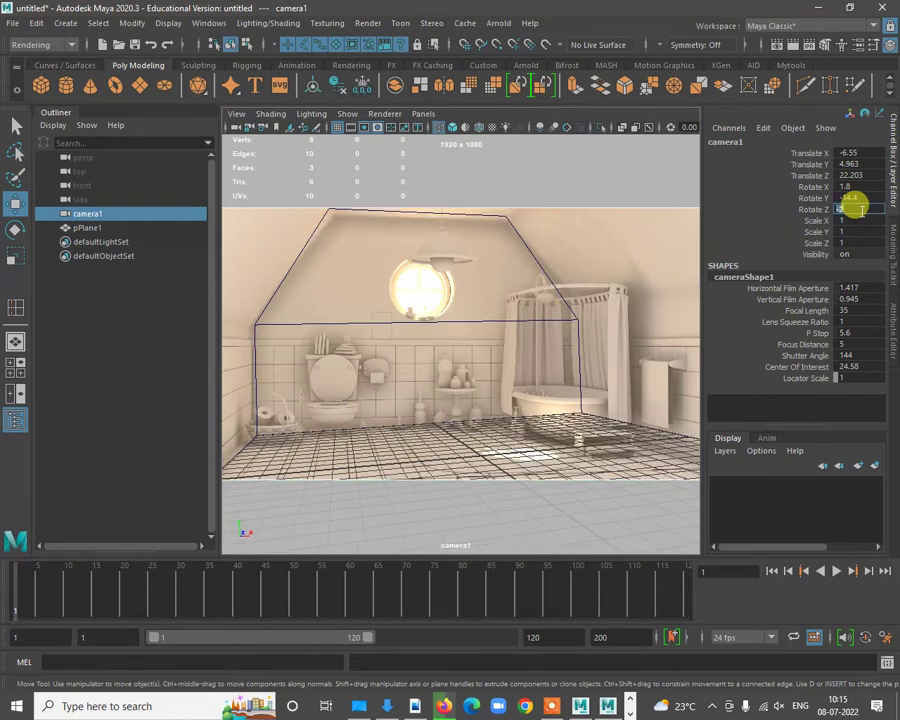
pyautogui.press('e')
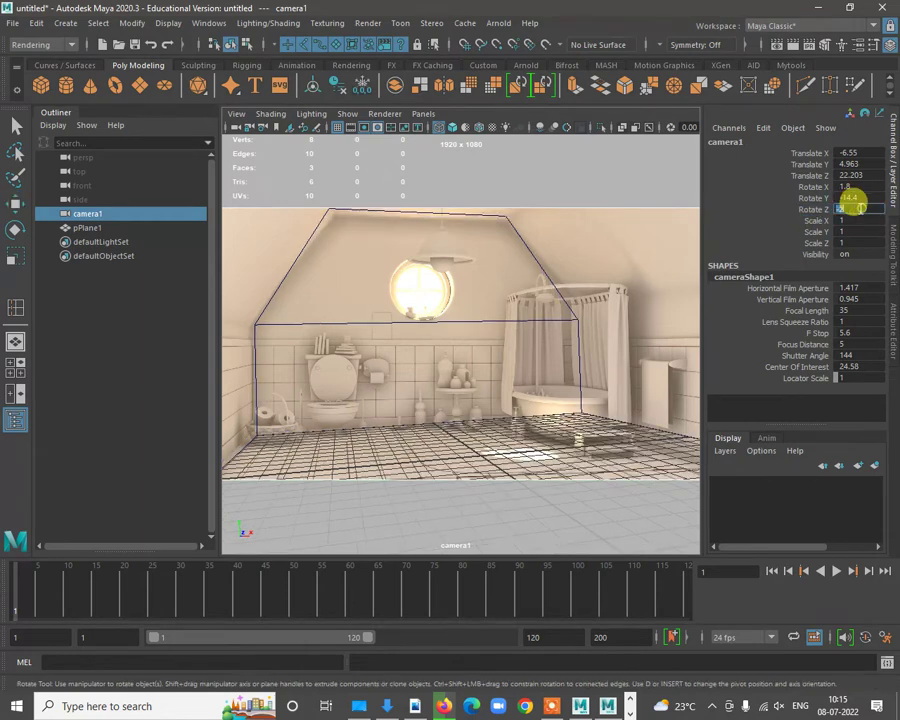
pyautogui.moveTo(846, 207); pyautogui.dragTo(845, 207, button='middle')
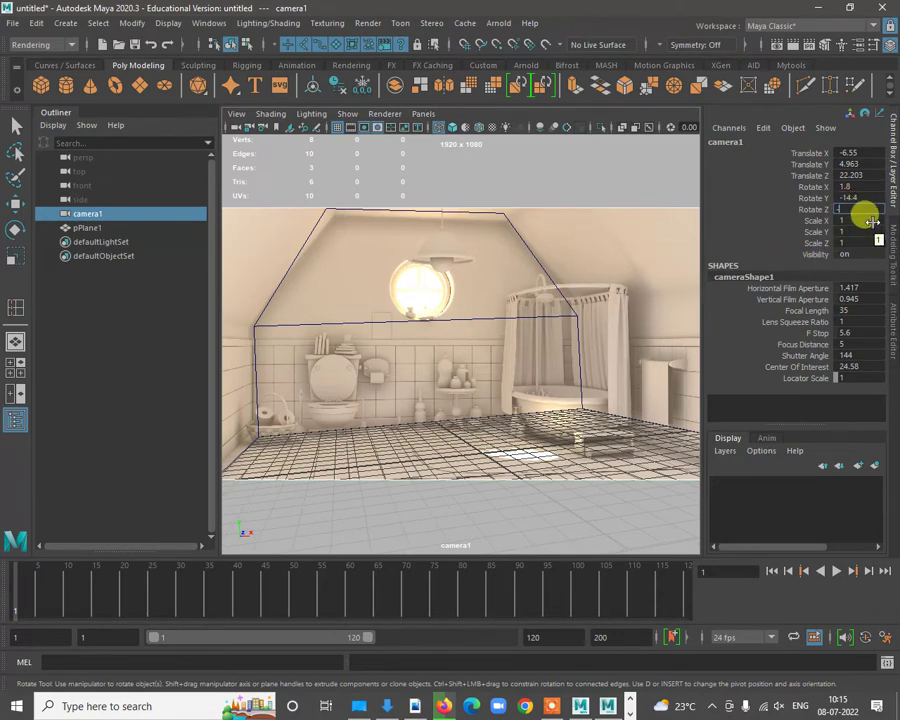
pyautogui.moveTo(870, 220); pyautogui.dragTo(871, 220, button='middle')
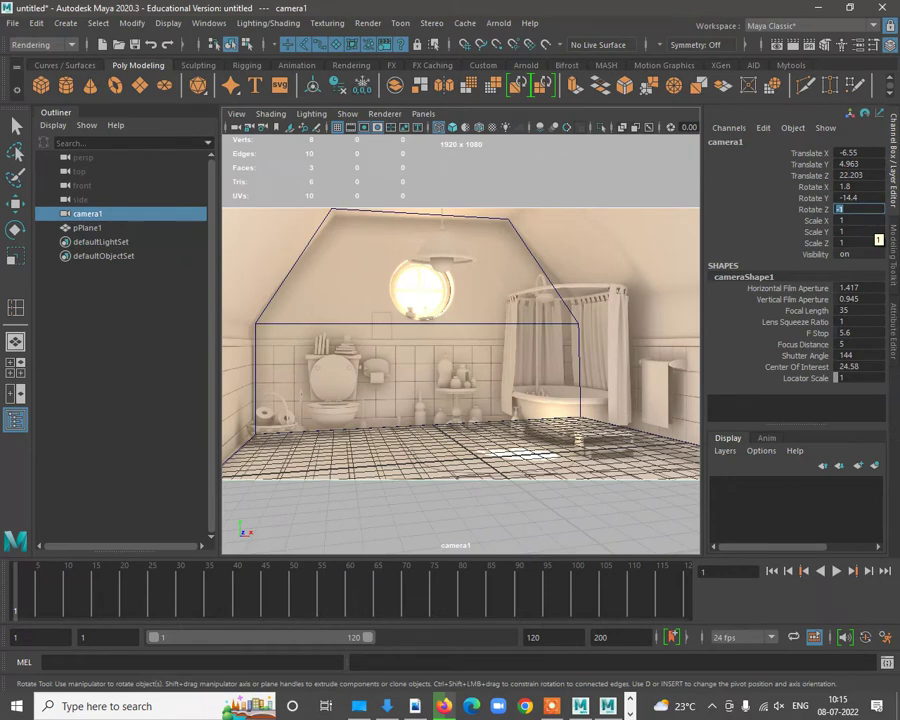
# Step: Check the shower, left-wall and sloped-ceiling edges against the photo, then restore four views
pyautogui.moveTo(532, 253); pyautogui.dragTo(532, 215, button='right')
pyautogui.click(531, 254)
pyautogui.press('w')
pyautogui.click(585, 379)
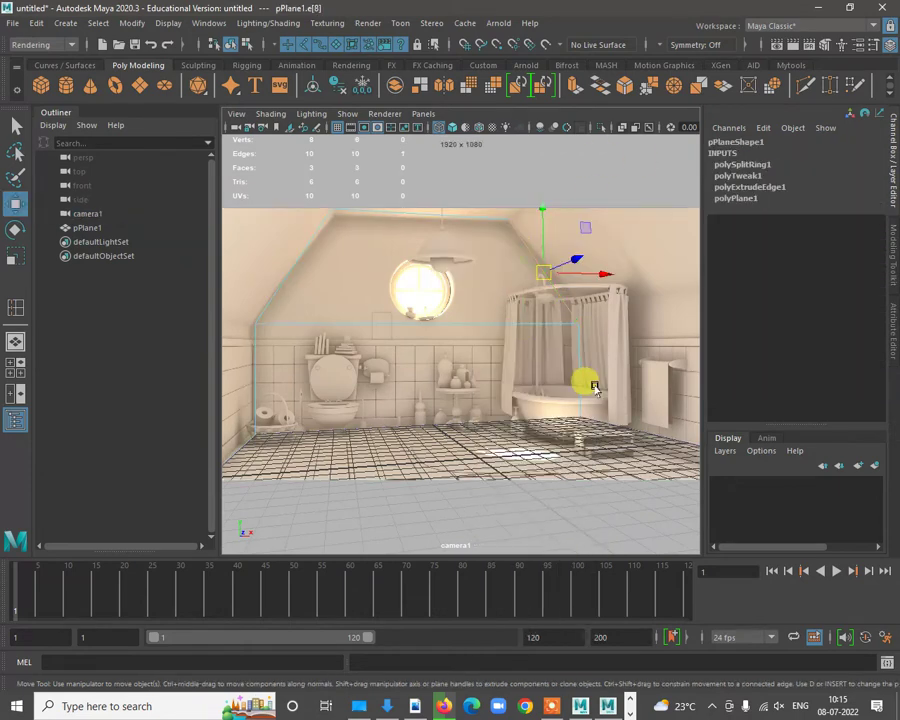
pyautogui.click(271, 372)
pyautogui.click(271, 299)
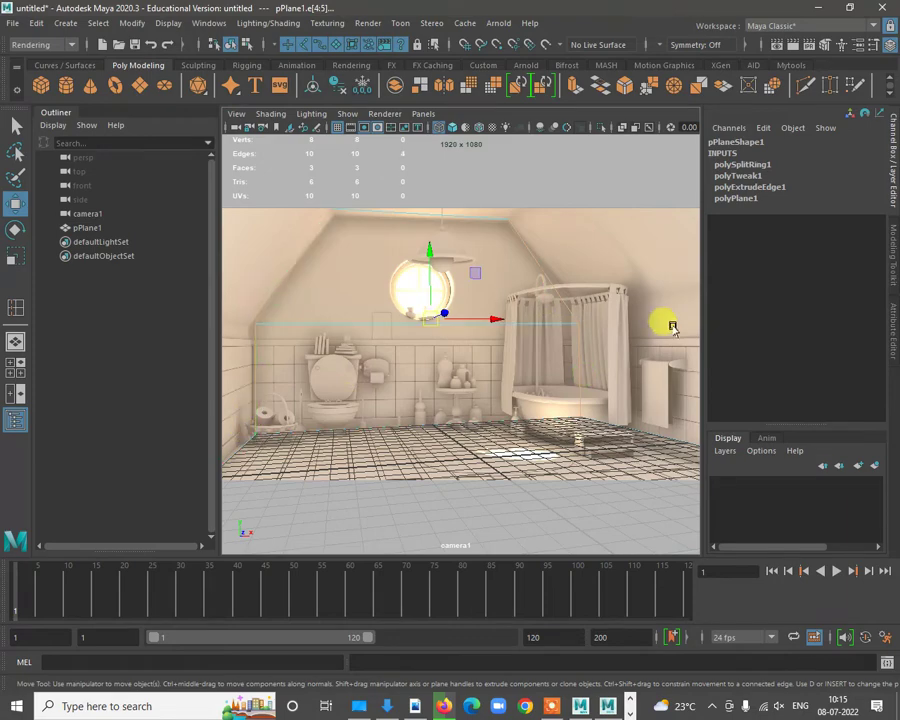
pyautogui.press('space')
pyautogui.press('space')
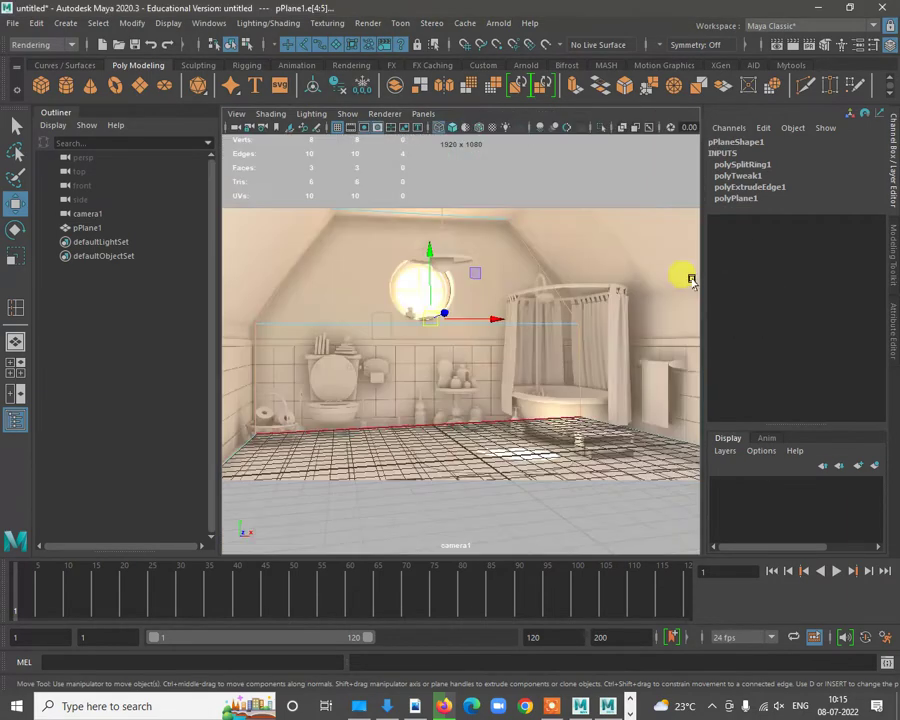
pyautogui.click(421, 115)
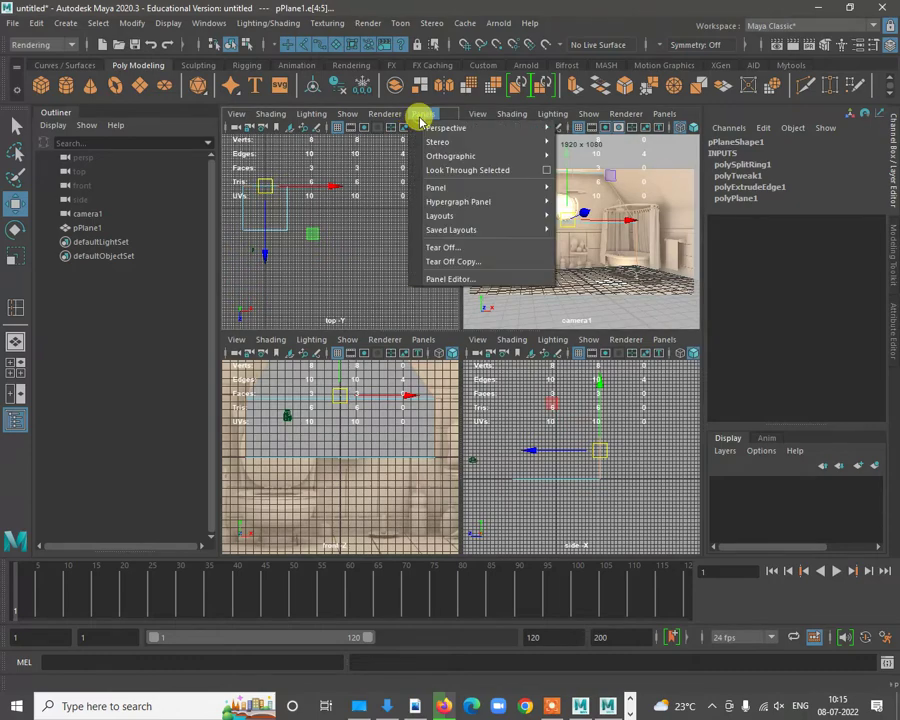
# Step: Use a two-pane side-by-side layout with the persp camera in the left view
pyautogui.moveTo(482, 160)
pyautogui.moveTo(510, 216)
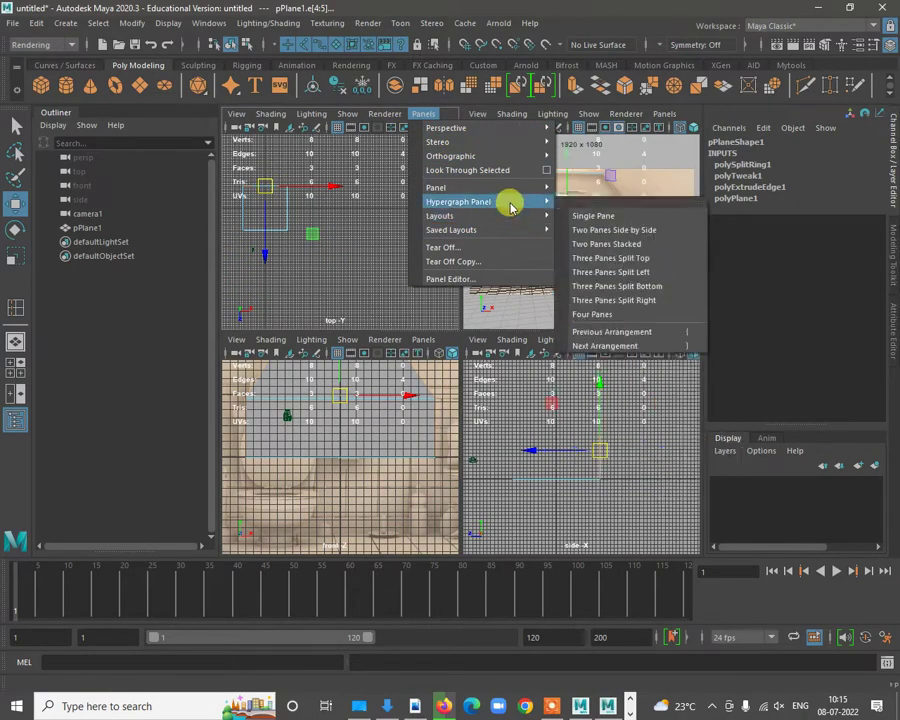
pyautogui.click(597, 232)
pyautogui.scroll(-5, 372, 350)
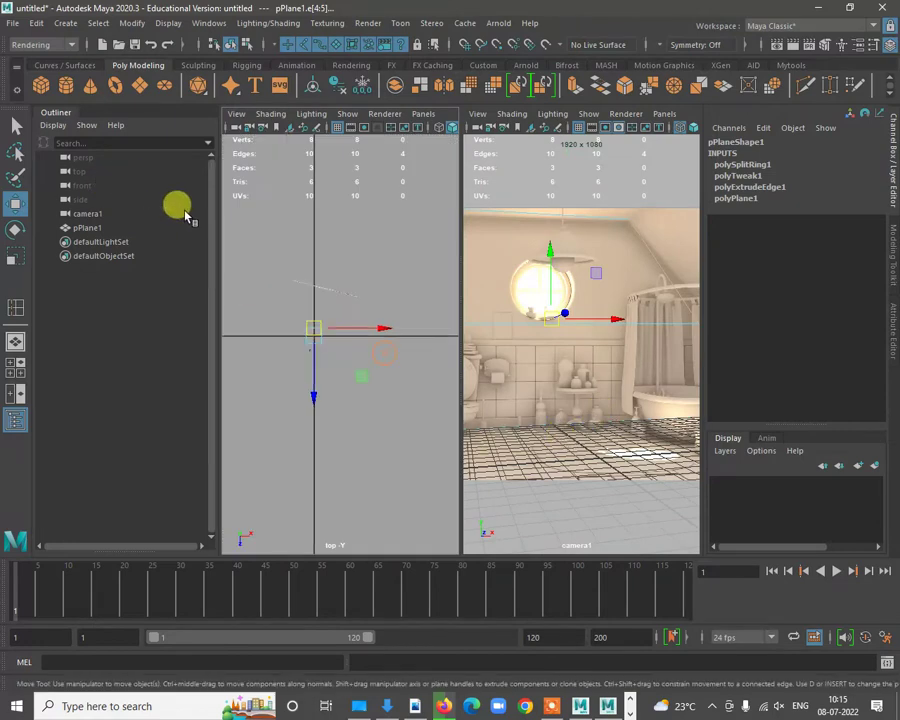
pyautogui.click(423, 115)
pyautogui.moveTo(458, 128)
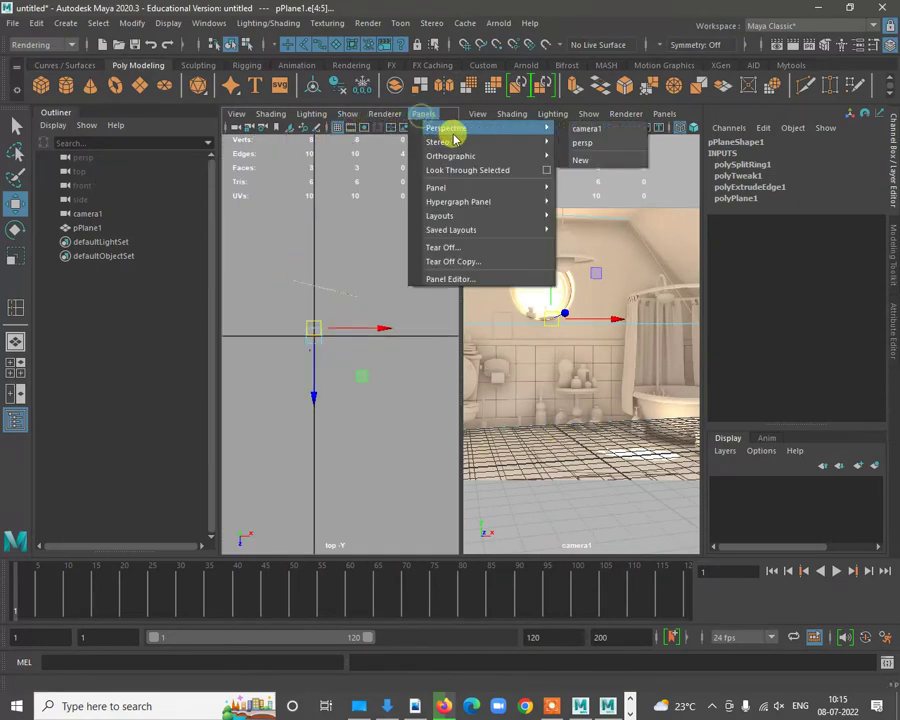
pyautogui.click(577, 143)
# Step: Lock camera1's translate, rotate and scale channels
pyautogui.keyDown('alt'); pyautogui.moveTo(393, 390); pyautogui.dragTo(434, 370); pyautogui.keyUp('alt')
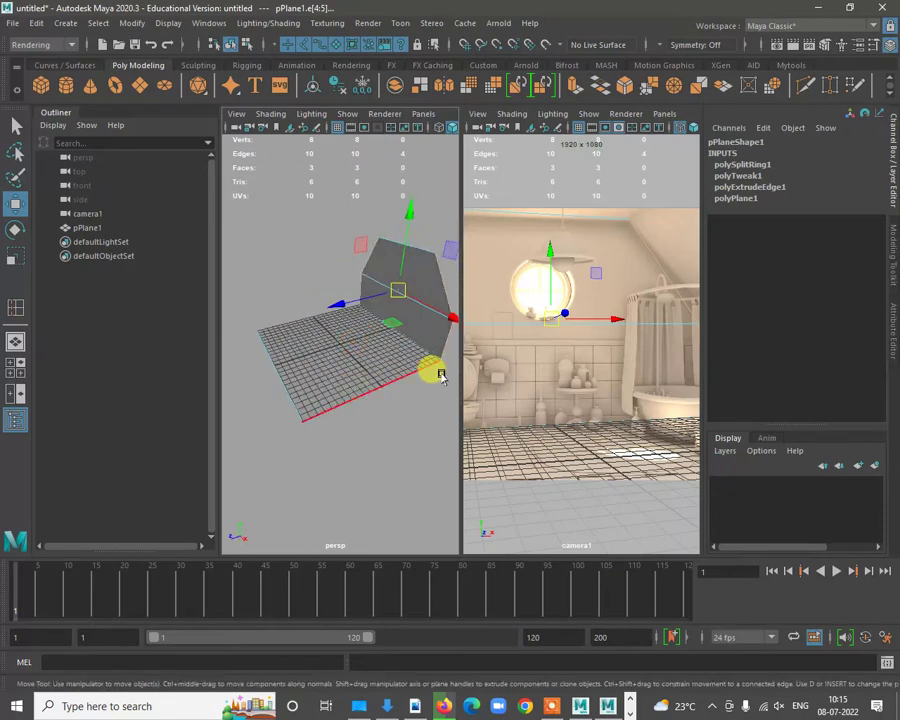
pyautogui.click(481, 133)
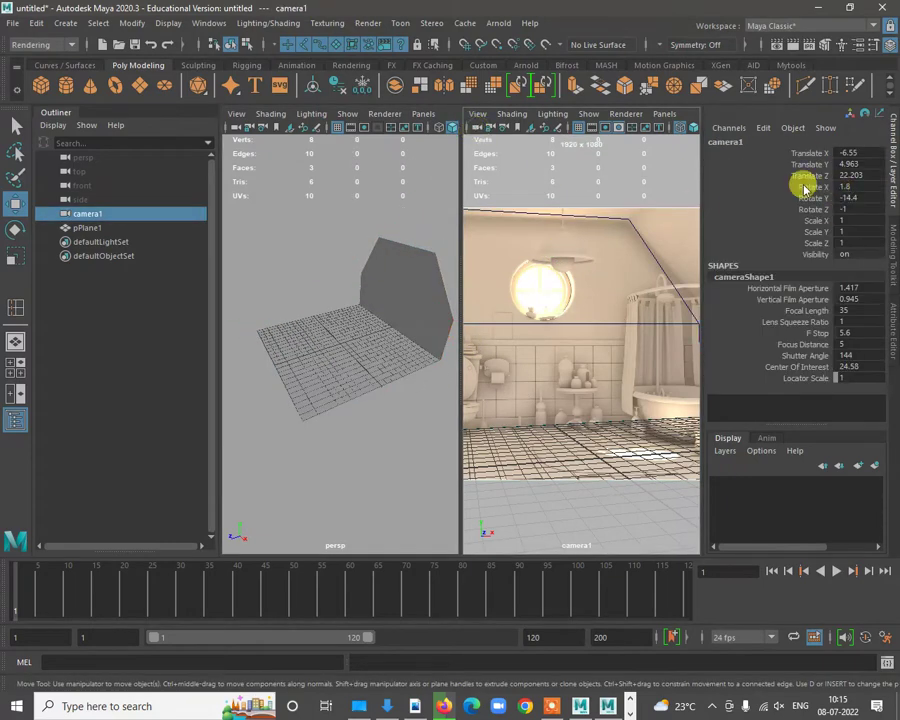
pyautogui.moveTo(810, 153); pyautogui.dragTo(817, 258)
pyautogui.rightClick(814, 245)
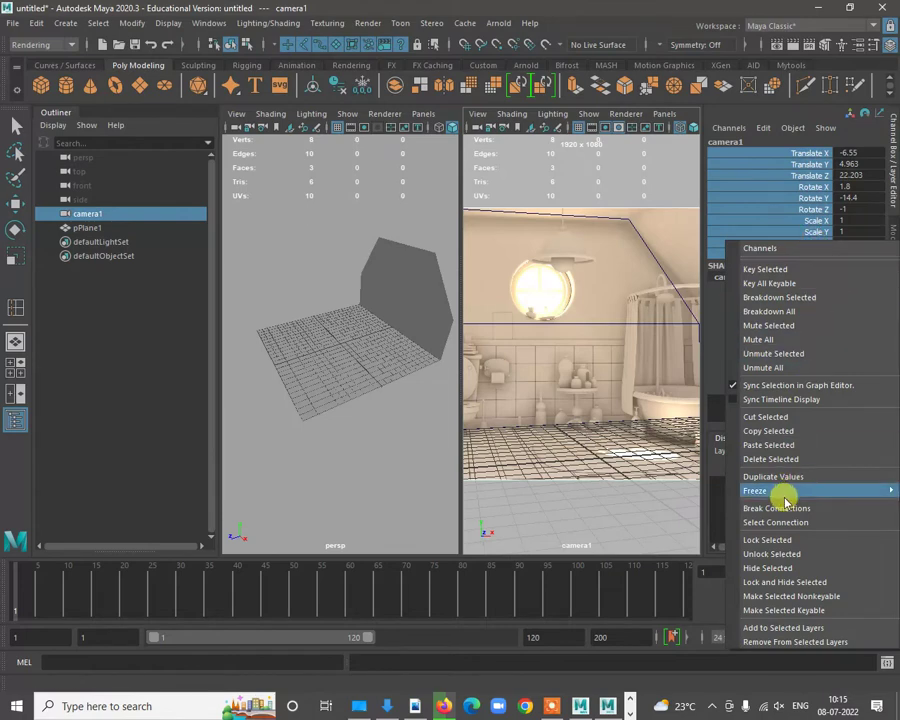
pyautogui.click(772, 538)
# Step: Select the wall's top edges and extrude them to start the ceiling
pyautogui.keyDown('alt'); pyautogui.moveTo(352, 402); pyautogui.dragTo(381, 258); pyautogui.keyUp('alt')
pyautogui.click(376, 256)
pyautogui.moveTo(375, 257); pyautogui.dragTo(378, 208, button='right')
pyautogui.press('w')
pyautogui.moveTo(368, 232); pyautogui.dragTo(374, 281)
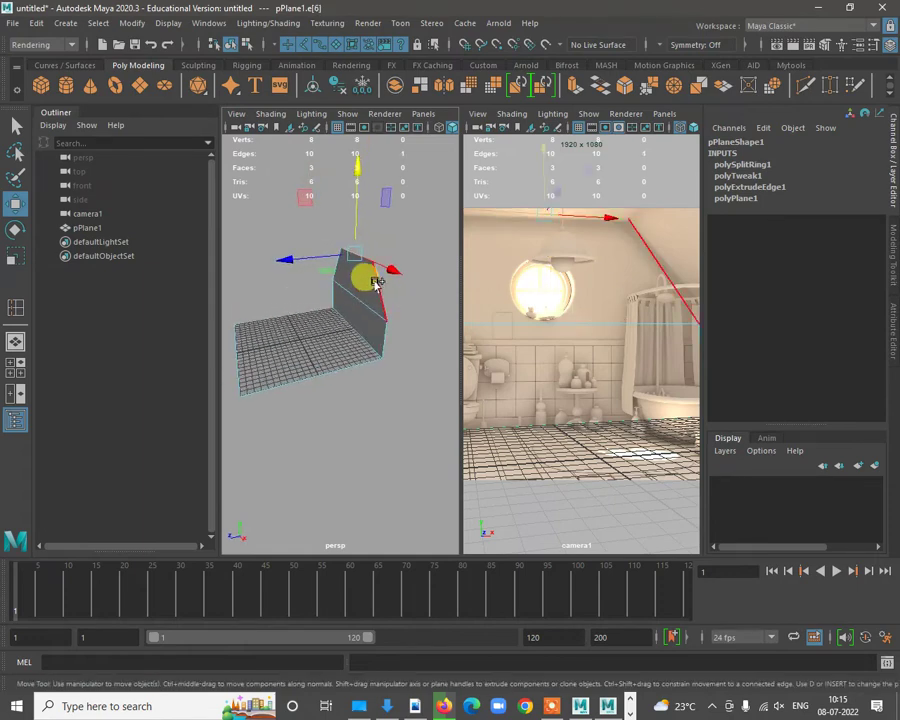
pyautogui.click(393, 337)
pyautogui.keyDown('shift'); pyautogui.click(324, 299); pyautogui.keyUp('shift')
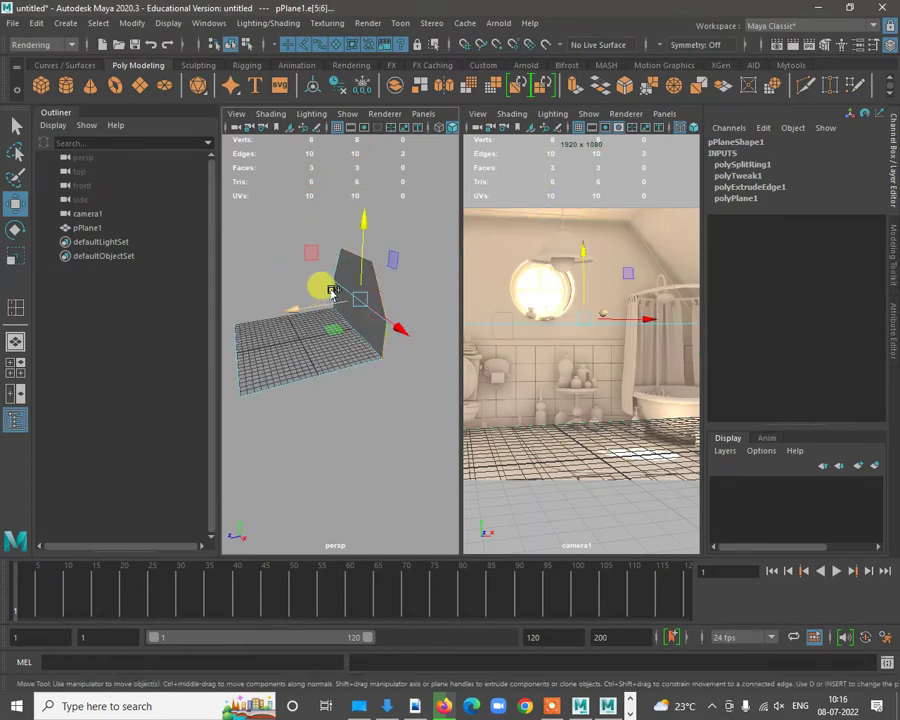
pyautogui.keyDown('shift'); pyautogui.click(335, 258); pyautogui.keyUp('shift')
pyautogui.keyDown('alt'); pyautogui.moveTo(362, 318); pyautogui.dragTo(398, 248); pyautogui.keyUp('alt')
pyautogui.keyDown('shift'); pyautogui.moveTo(398, 248); pyautogui.dragTo(372, 283, button='right'); pyautogui.keyUp('shift')
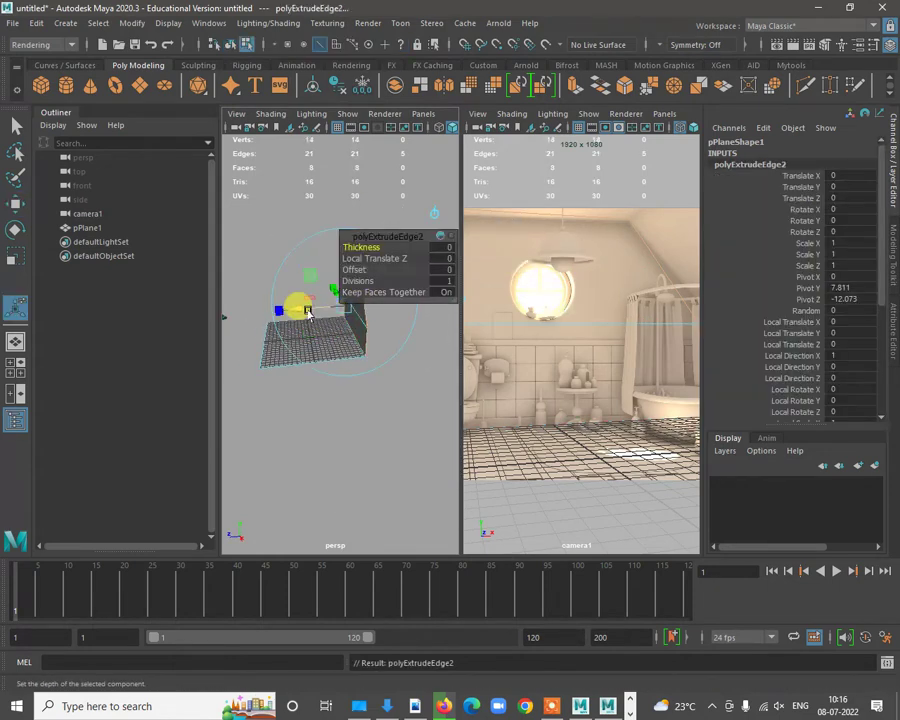
# Step: Pull the extruded edges out into the ceiling and merge the loose corner vertices
pyautogui.moveTo(302, 308); pyautogui.dragTo(374, 321)
pyautogui.rightClick(390, 275)
pyautogui.moveTo(390, 275); pyautogui.dragTo(400, 328, button='right')
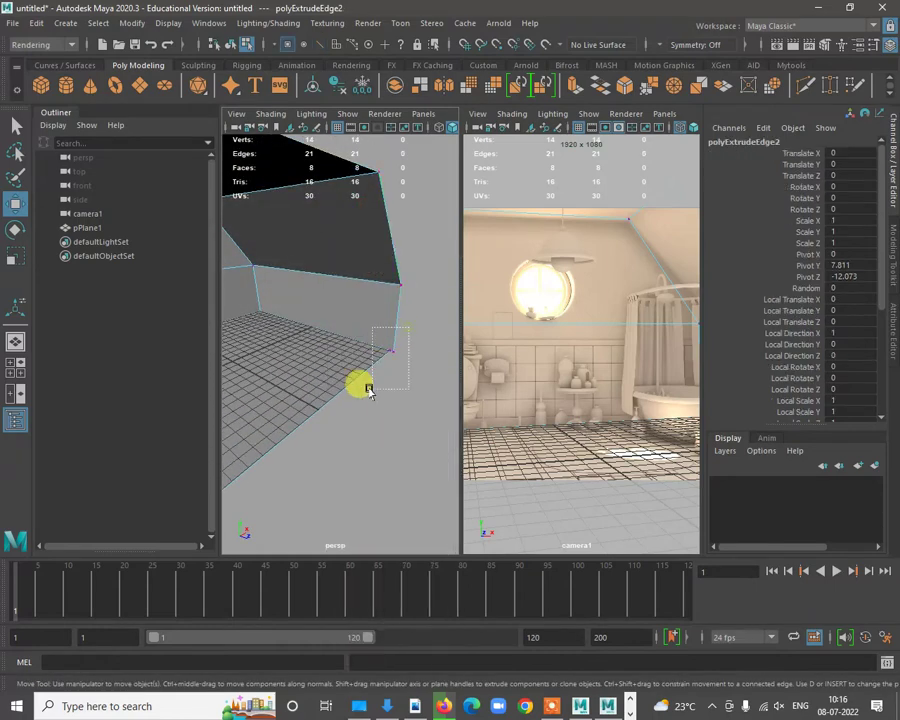
pyautogui.moveTo(368, 390); pyautogui.dragTo(370, 388)
pyautogui.keyDown('shift'); pyautogui.moveTo(391, 353); pyautogui.dragTo(418, 291, button='right'); pyautogui.keyUp('shift')
pyautogui.keyDown('alt'); pyautogui.moveTo(408, 337); pyautogui.dragTo(376, 392); pyautogui.keyUp('alt')
pyautogui.keyDown('shift'); pyautogui.moveTo(400, 372); pyautogui.dragTo(458, 301, button='right'); pyautogui.keyUp('shift')
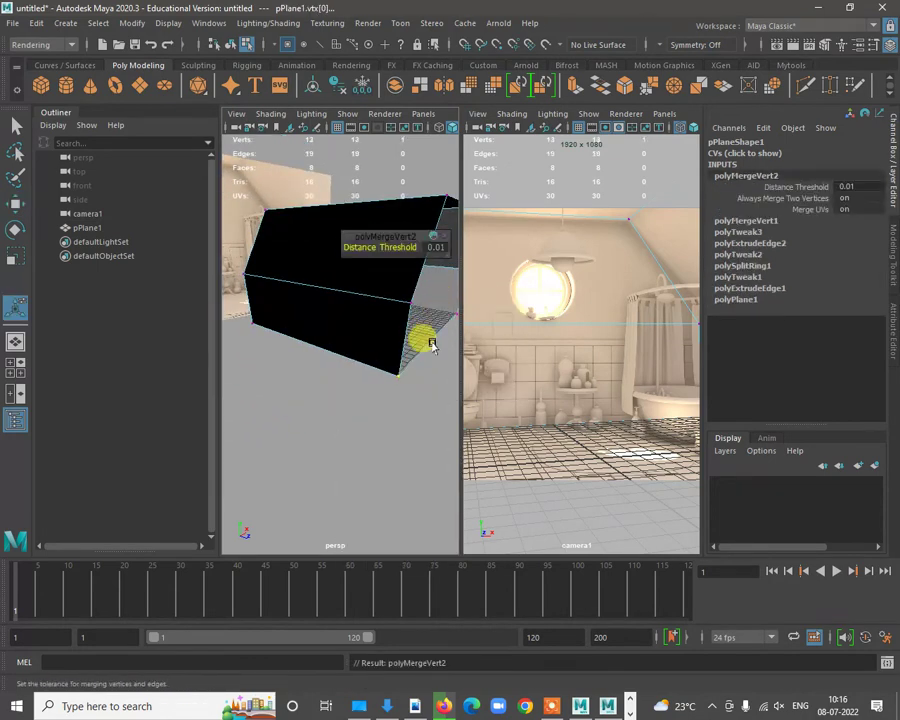
# Step: Inspect the closed room shell from inside in the perspective view
pyautogui.press('space')
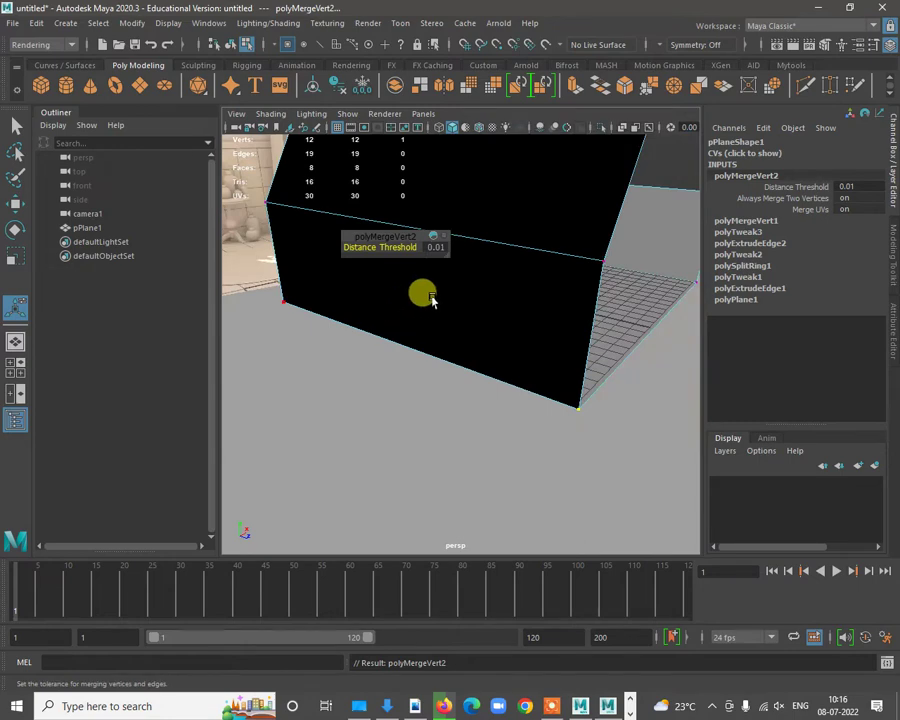
pyautogui.press('space')
pyautogui.keyDown('alt'); pyautogui.moveTo(456, 303); pyautogui.dragTo(397, 355); pyautogui.keyUp('alt')
pyautogui.keyDown('alt'); pyautogui.moveTo(397, 355); pyautogui.dragTo(425, 350, button='right'); pyautogui.keyUp('alt')
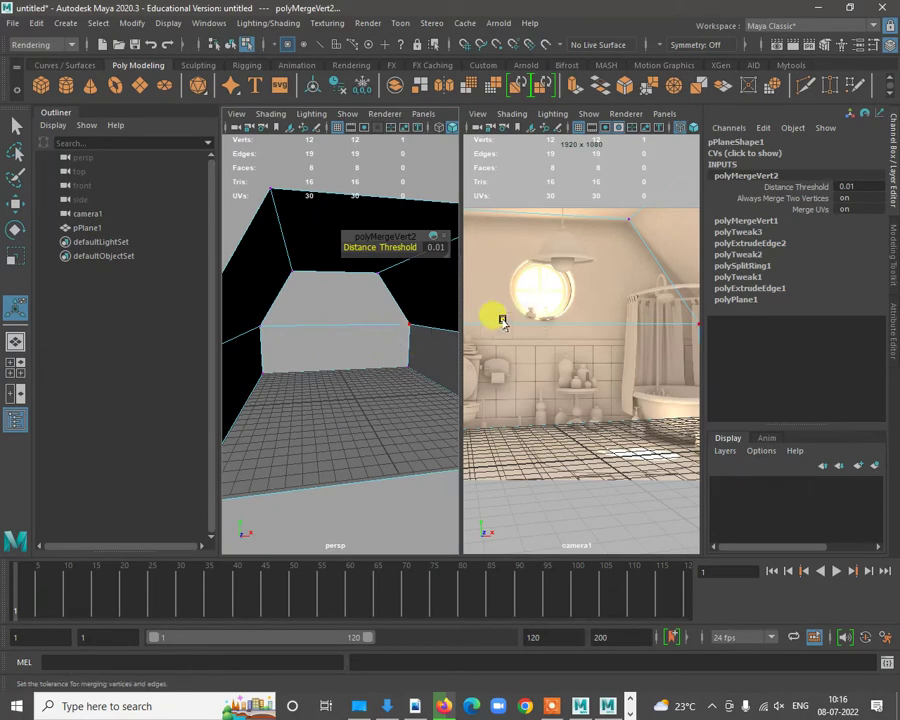
pyautogui.keyDown('alt'); pyautogui.moveTo(364, 320); pyautogui.dragTo(410, 291, button='right'); pyautogui.keyUp('alt')
pyautogui.click(464, 390)
# Step: Show camera1 full-size and put the room mesh into vertex selection
pyautogui.press('space')
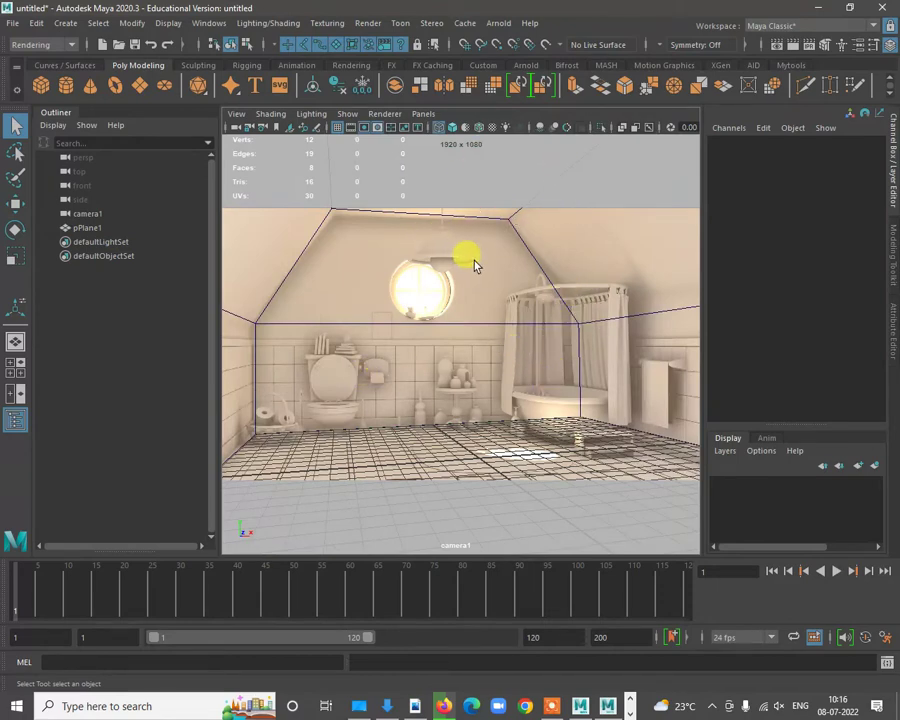
pyautogui.click(480, 222)
pyautogui.moveTo(480, 220); pyautogui.dragTo(376, 200, button='right')
# Step: Select the room's top vertices and shift them slightly with the Move tool
pyautogui.click(331, 209)
pyautogui.press('space')
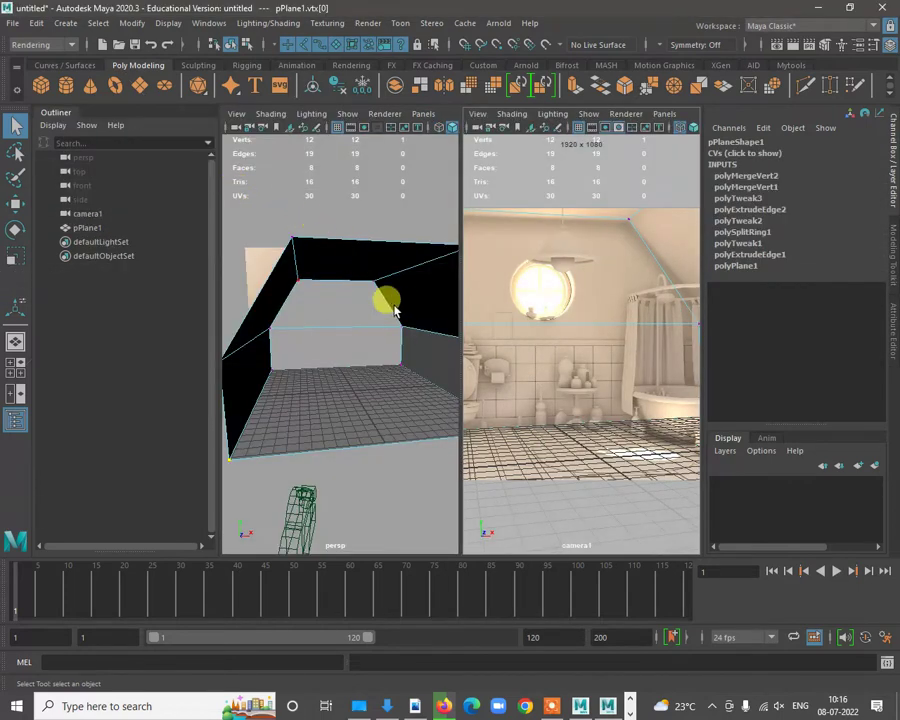
pyautogui.keyDown('alt'); pyautogui.moveTo(382, 297); pyautogui.dragTo(430, 356); pyautogui.keyUp('alt')
pyautogui.scroll(5, 280, 296)
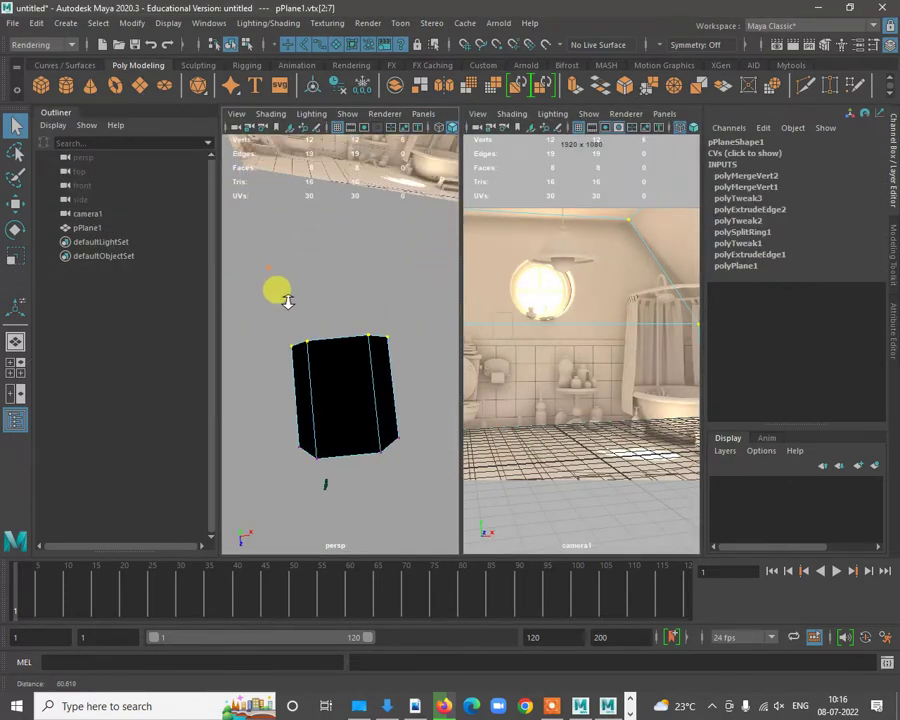
pyautogui.press('e')
pyautogui.press('w')
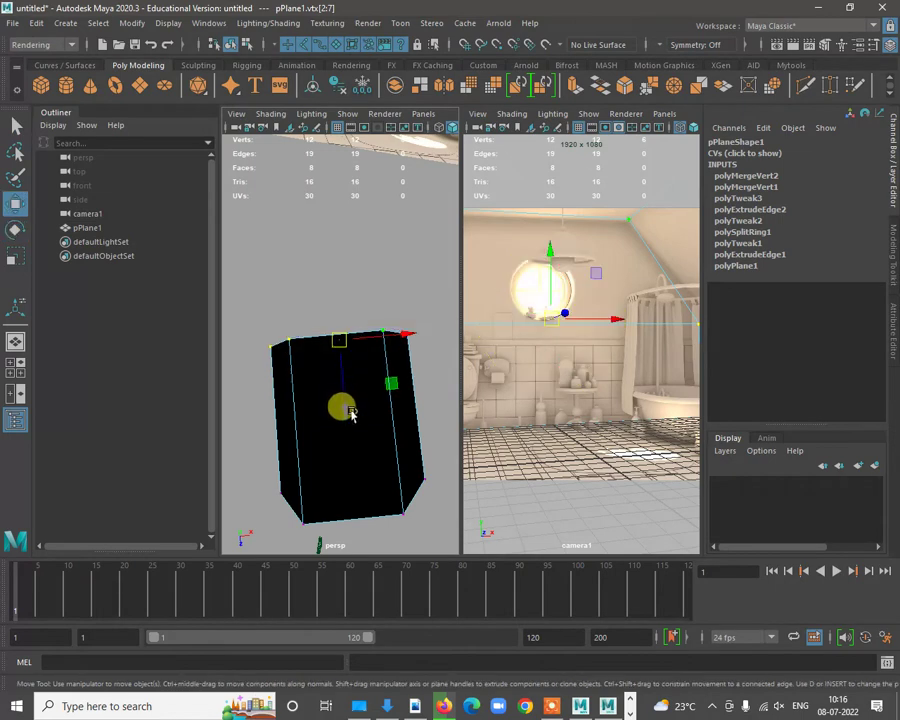
pyautogui.moveTo(350, 410); pyautogui.dragTo(350, 405)
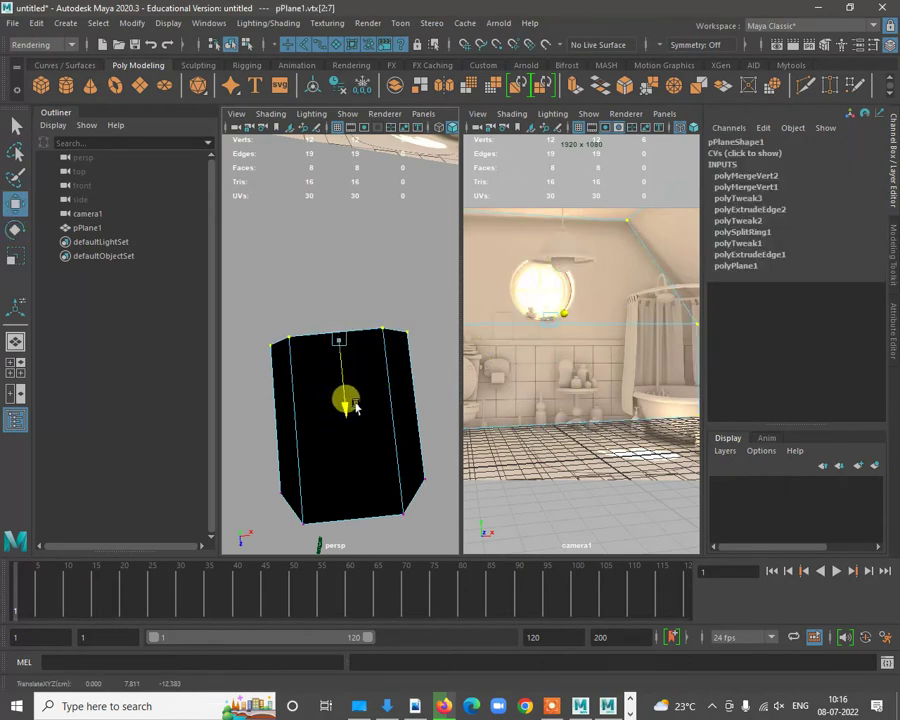
# Step: Try raising a vertex from a side view, then undo back to the earlier framing
pyautogui.keyDown('alt'); pyautogui.moveTo(352, 405); pyautogui.dragTo(372, 402, button='right'); pyautogui.keyUp('alt')
pyautogui.keyDown('alt'); pyautogui.moveTo(372, 402); pyautogui.dragTo(356, 320); pyautogui.keyUp('alt')
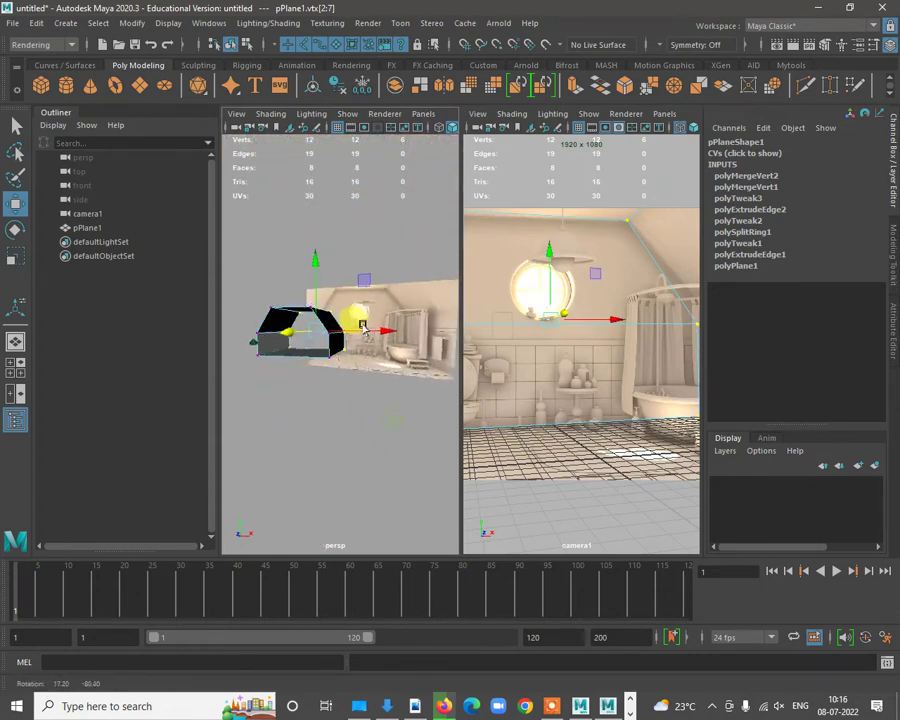
pyautogui.keyDown('alt'); pyautogui.moveTo(356, 320); pyautogui.dragTo(322, 318, button='right'); pyautogui.keyUp('alt')
pyautogui.keyDown('alt'); pyautogui.moveTo(322, 318); pyautogui.dragTo(383, 305); pyautogui.keyUp('alt')
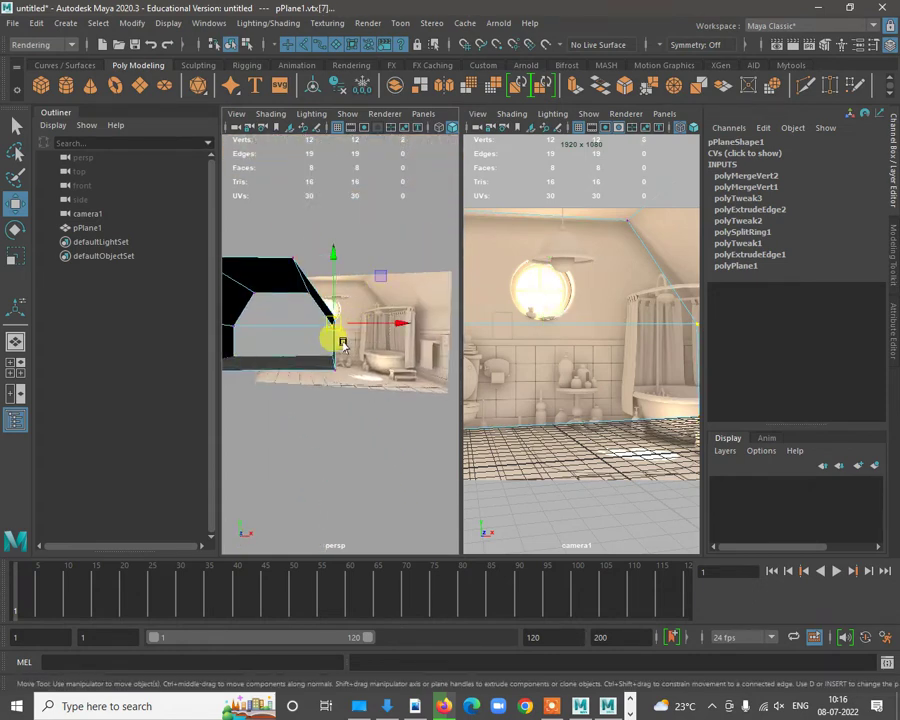
pyautogui.moveTo(338, 333)
pyautogui.mouseDown()
pyautogui.moveTo(336, 281)
pyautogui.moveTo(342, 316)
pyautogui.moveTo(394, 325)
pyautogui.moveTo(390, 332)
pyautogui.moveTo(378, 318)
pyautogui.moveTo(418, 305)
pyautogui.moveTo(391, 331)
pyautogui.moveTo(336, 329)
pyautogui.moveTo(365, 325)
pyautogui.moveTo(362, 337)
pyautogui.moveTo(354, 325)
pyautogui.mouseUp()
pyautogui.hotkey('ctrl', 'z')
pyautogui.hotkey('ctrl', 'z')
pyautogui.hotkey('ctrl', 'z')
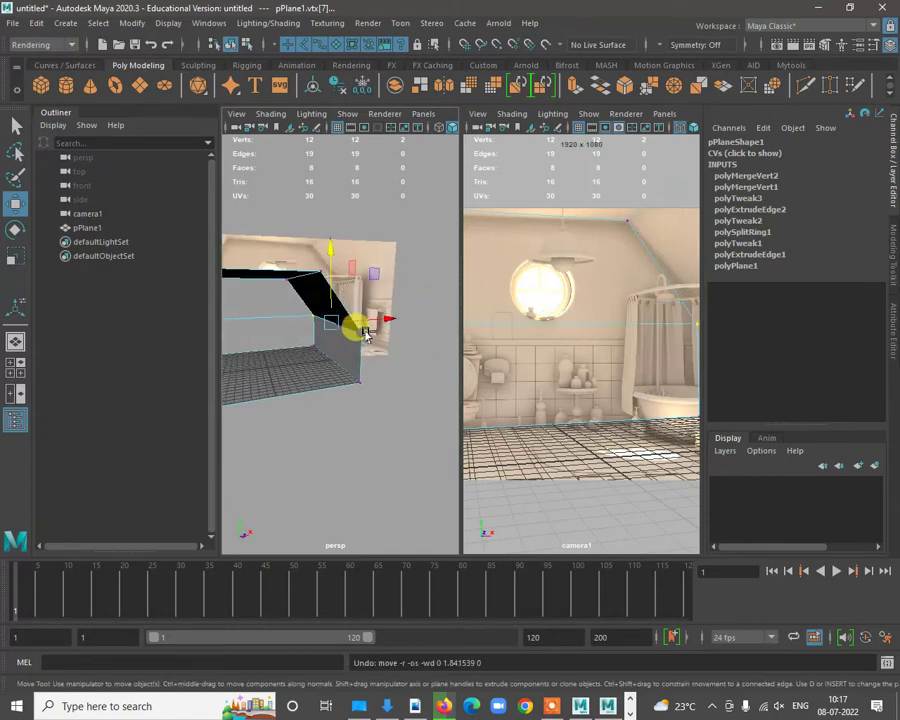
pyautogui.hotkey('ctrl', 'z')
pyautogui.hotkey('ctrl', 'z')
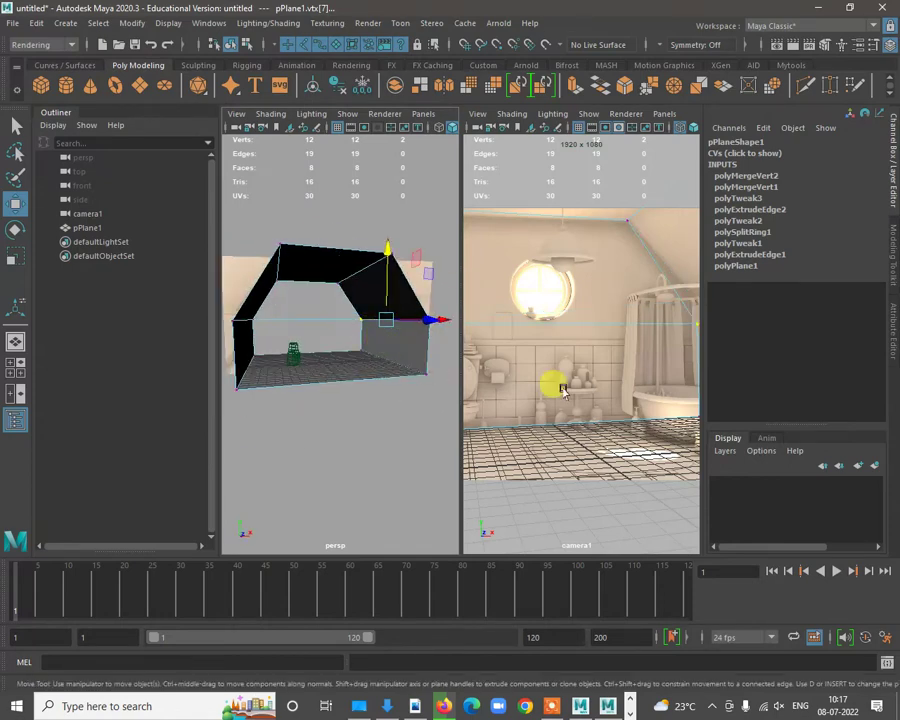
pyautogui.hotkey('ctrl', 'z')
# Step: Move the corner vertex to line up with the photo's wall corner in camera1
pyautogui.keyDown('alt'); pyautogui.moveTo(356, 388); pyautogui.dragTo(402, 382); pyautogui.keyUp('alt')
pyautogui.keyDown('alt'); pyautogui.moveTo(402, 382); pyautogui.dragTo(406, 326, button='middle'); pyautogui.keyUp('alt')
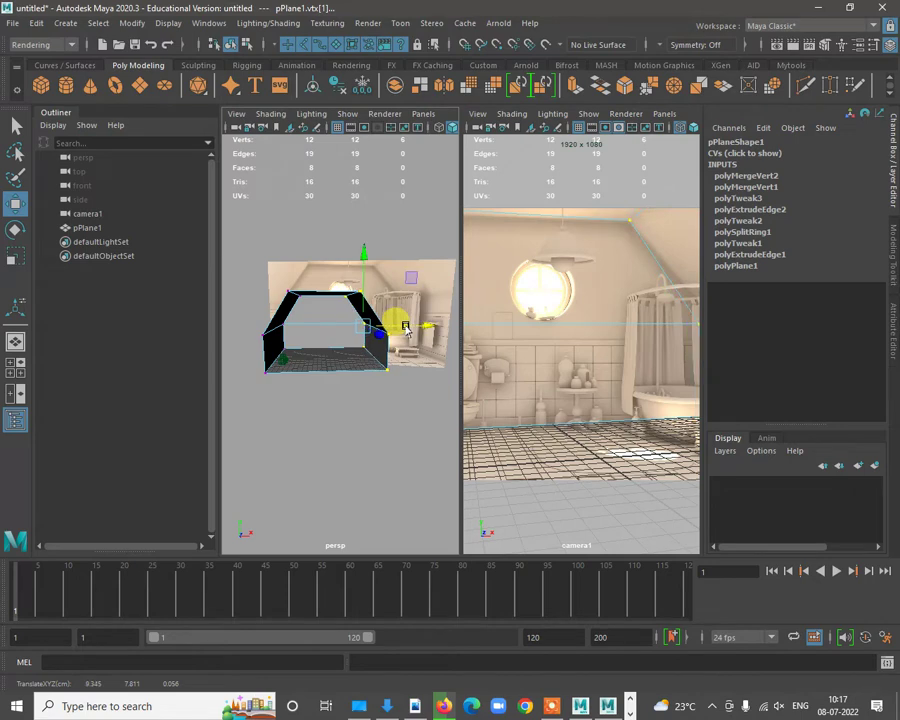
pyautogui.keyDown('alt'); pyautogui.moveTo(406, 326); pyautogui.dragTo(408, 360); pyautogui.keyUp('alt')
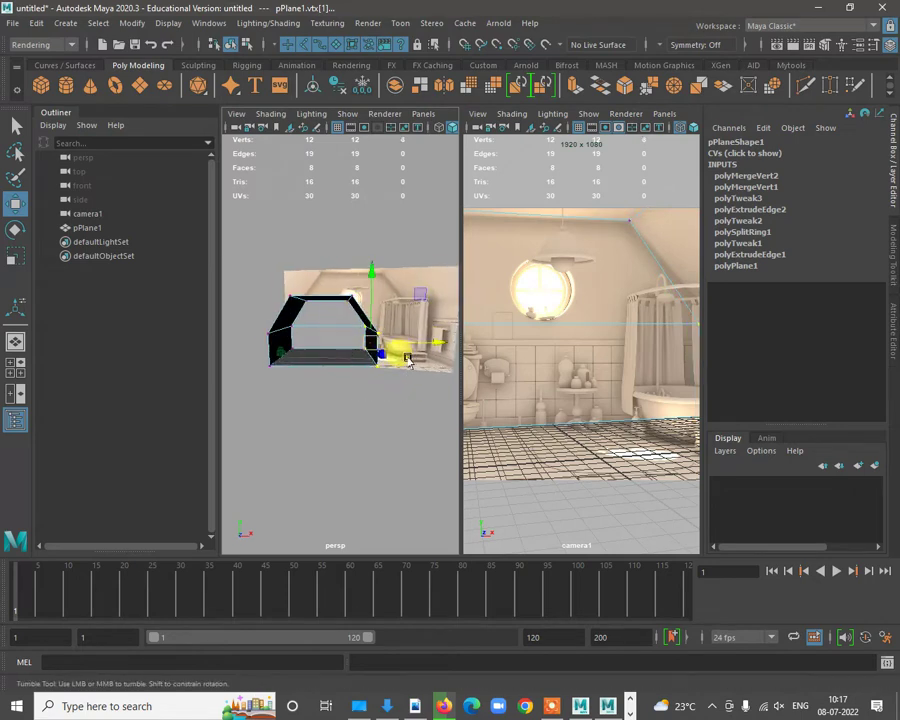
pyautogui.keyDown('alt'); pyautogui.moveTo(408, 360); pyautogui.dragTo(408, 342, button='middle'); pyautogui.keyUp('alt')
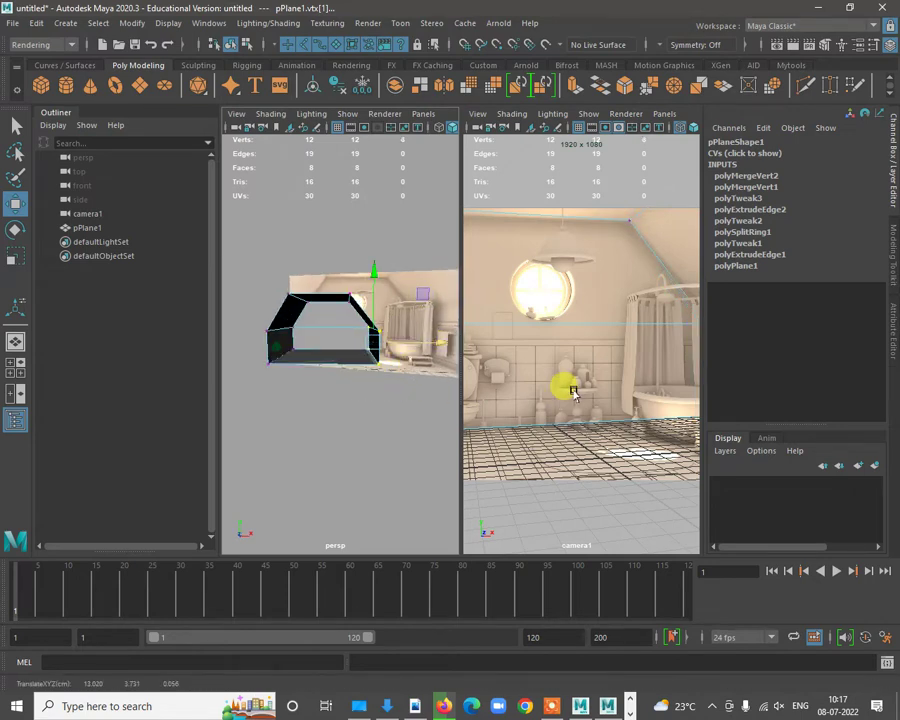
pyautogui.press('space')
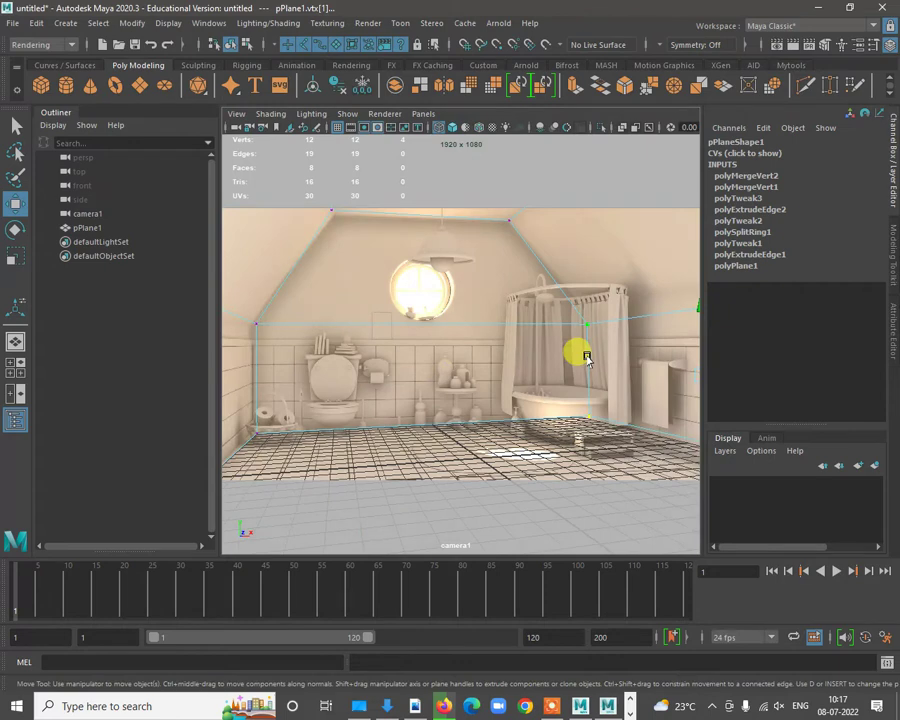
pyautogui.moveTo(578, 300); pyautogui.dragTo(600, 305)
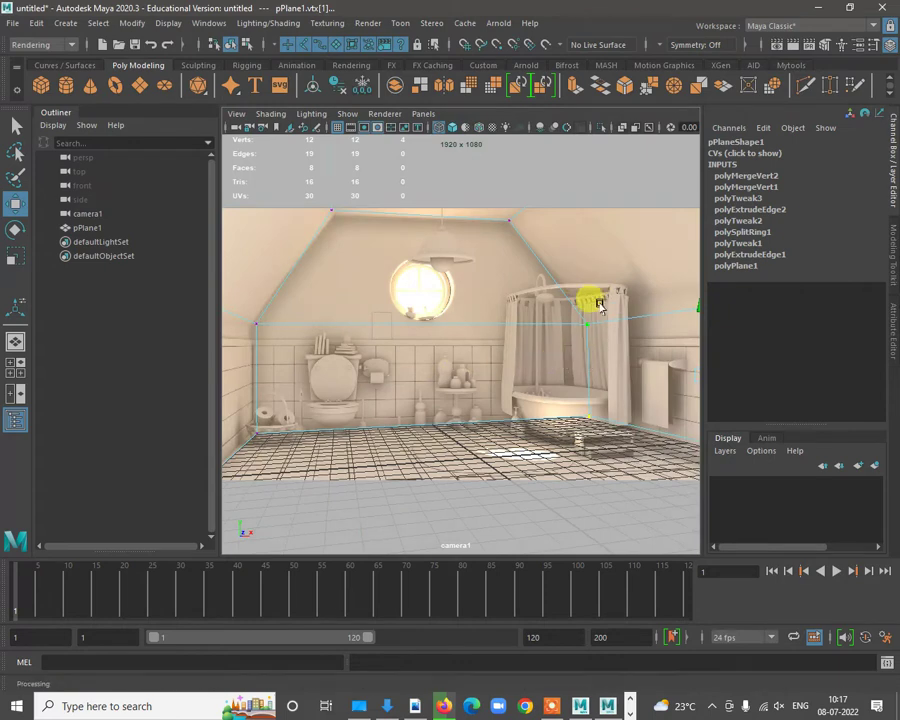
# Step: Fine-tune the corner vertex and recheck alignment in the camera1 and perspective views
pyautogui.press('space')
pyautogui.moveTo(416, 326); pyautogui.dragTo(428, 338)
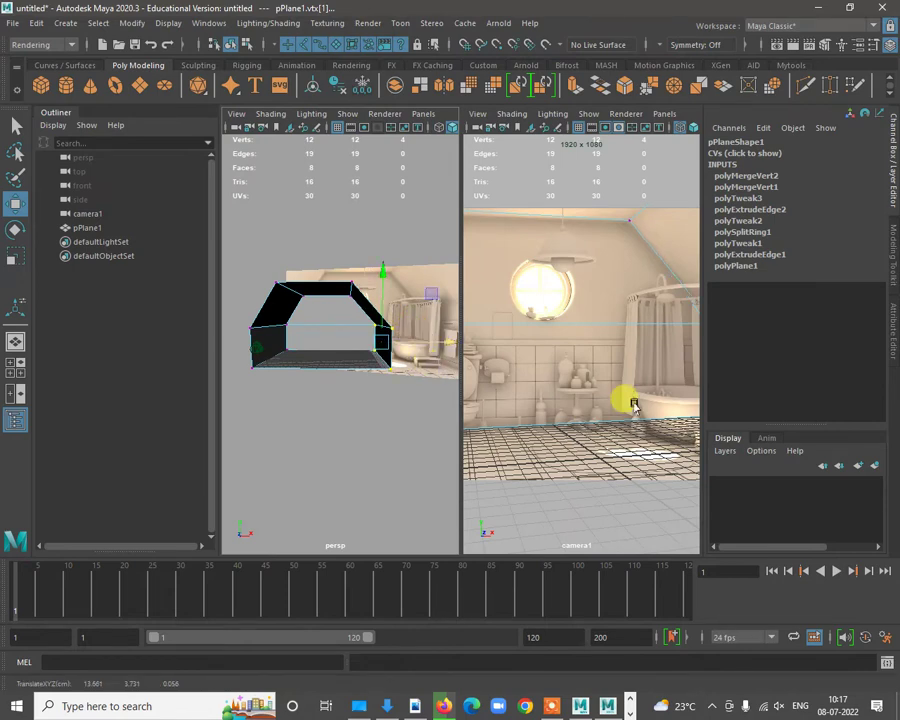
pyautogui.press('space')
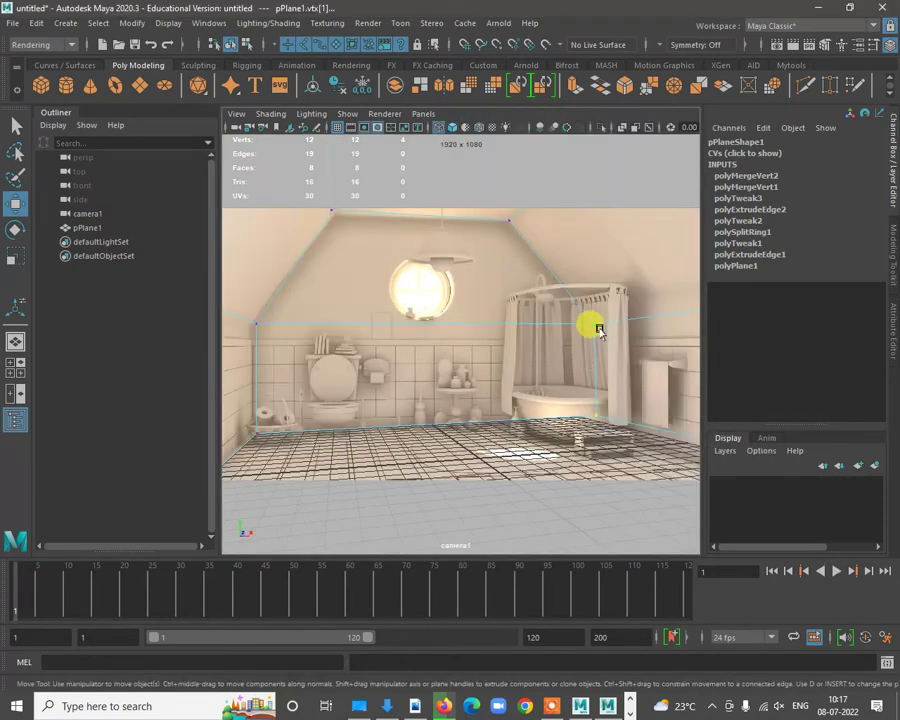
pyautogui.press('space')
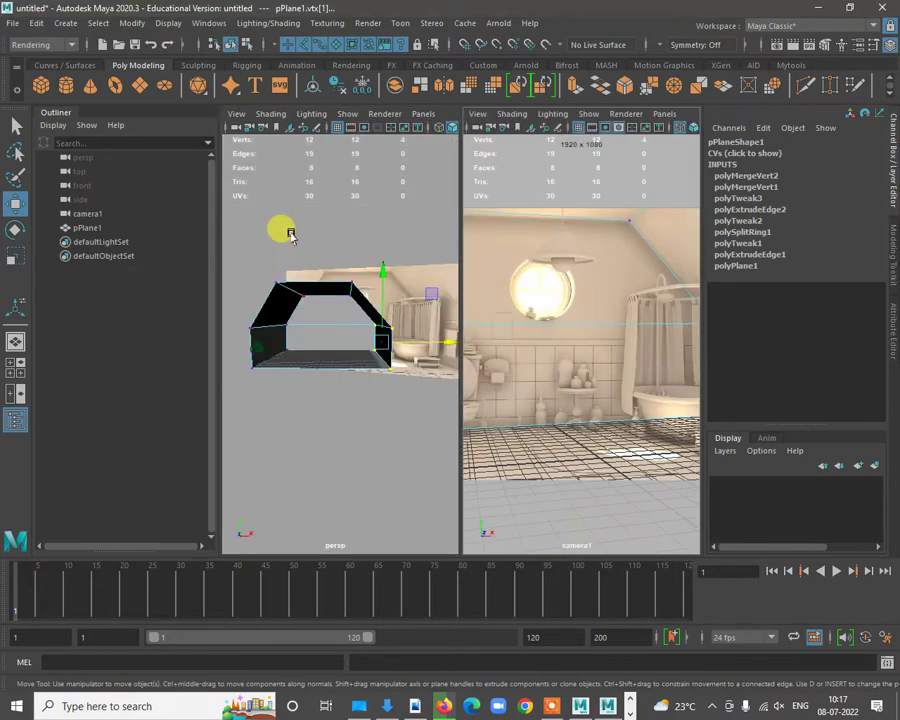
pyautogui.press('space')
pyautogui.keyDown('alt'); pyautogui.moveTo(293, 245); pyautogui.dragTo(612, 327); pyautogui.keyUp('alt')
pyautogui.press('space')
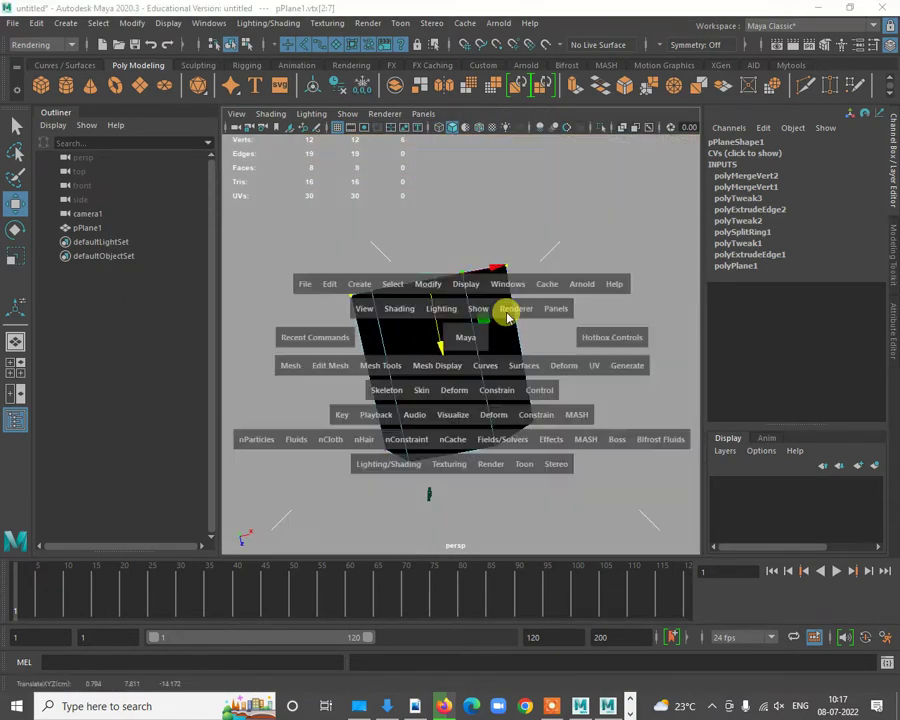
# Step: Move a pPlane1 vertex along one axis onto the photo's ceiling corner
pyautogui.moveTo(377, 355); pyautogui.dragTo(337, 375)
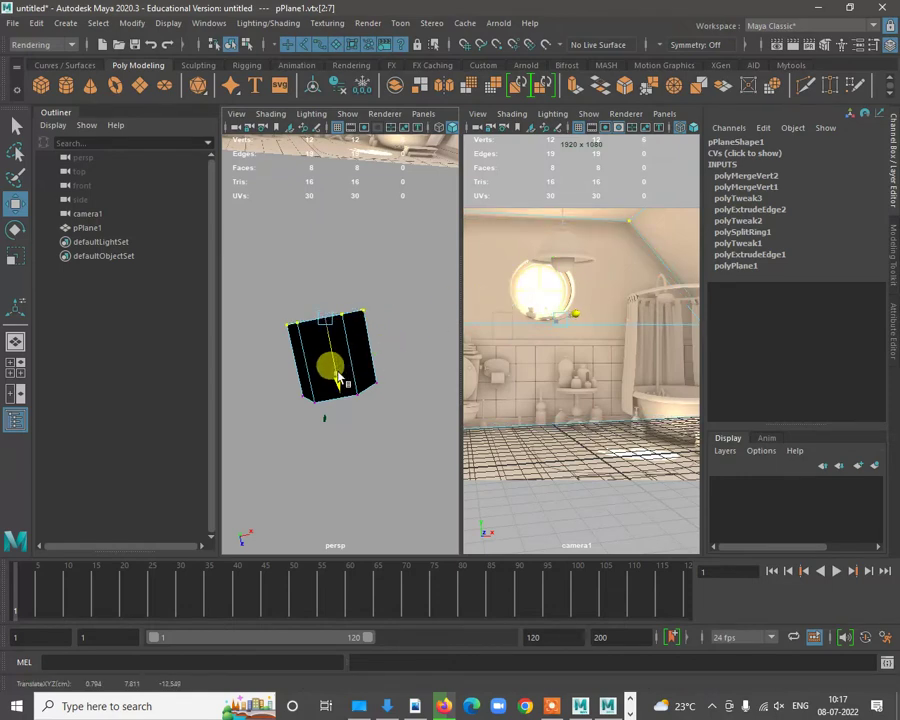
pyautogui.press('space')
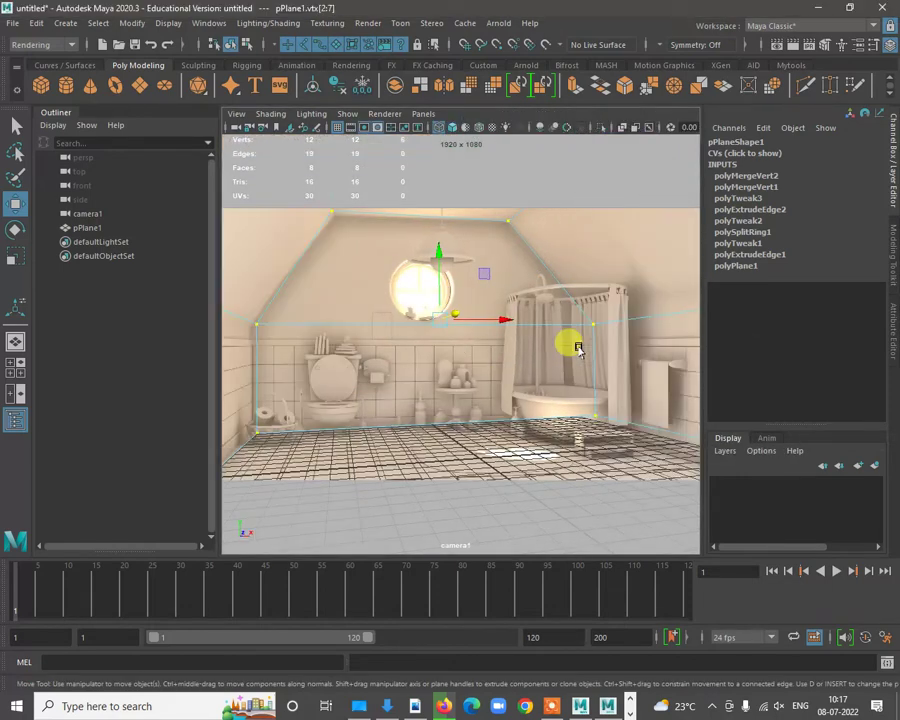
pyautogui.press('space')
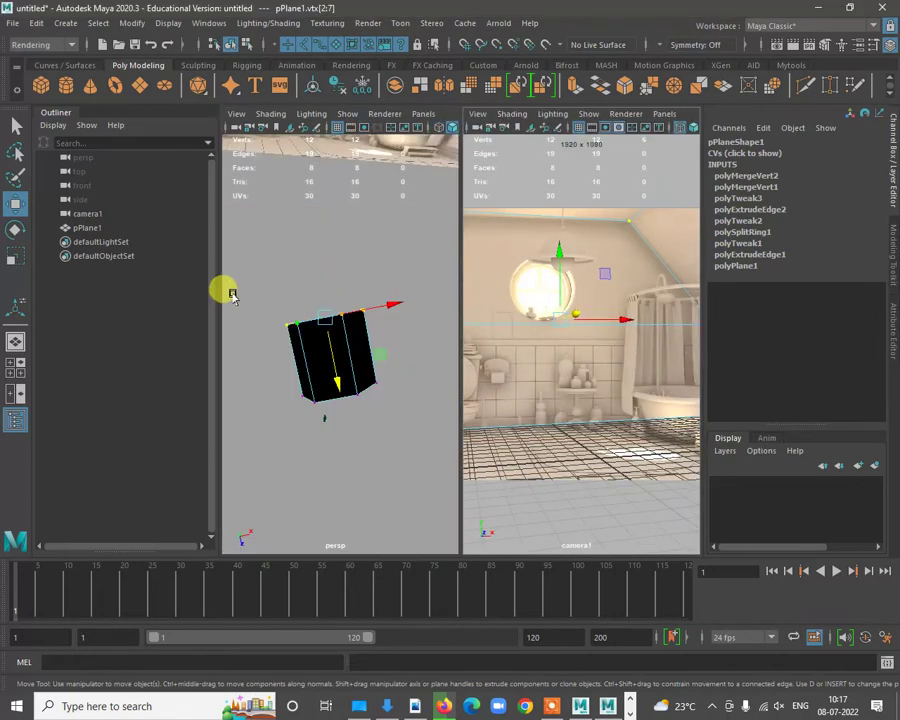
pyautogui.moveTo(232, 294); pyautogui.dragTo(314, 452)
pyautogui.keyDown('alt'); pyautogui.moveTo(314, 452); pyautogui.dragTo(390, 349); pyautogui.keyUp('alt')
pyautogui.press('space')
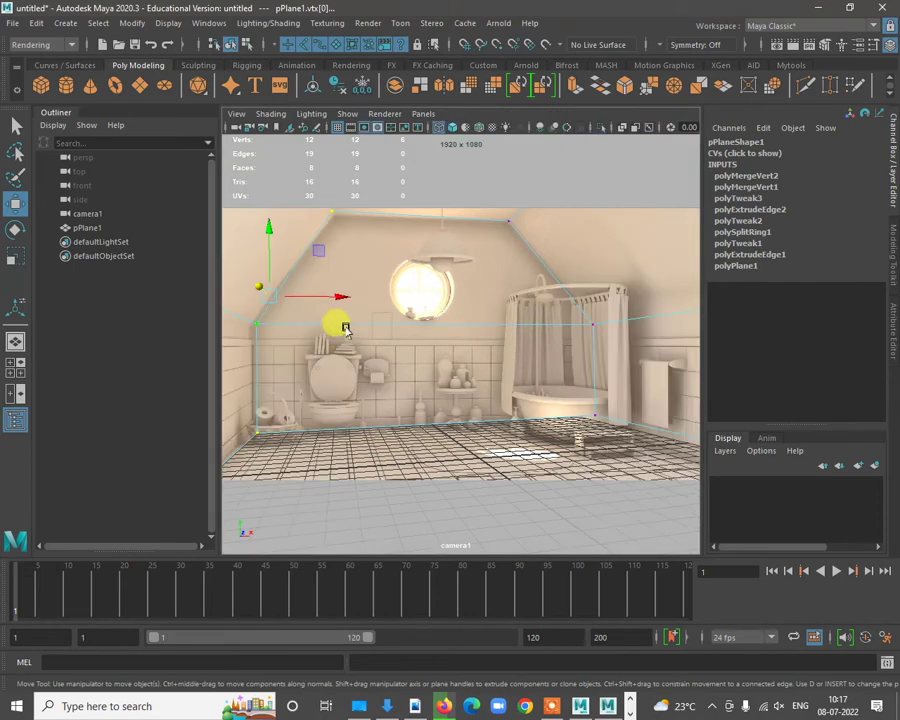
pyautogui.click(322, 300)
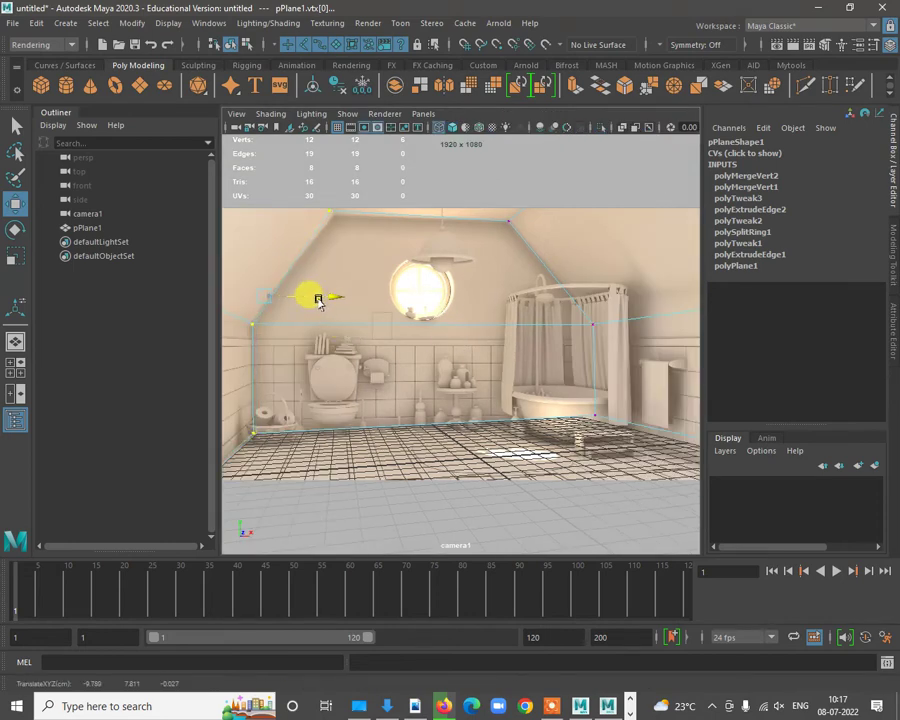
pyautogui.moveTo(320, 300); pyautogui.dragTo(254, 298)
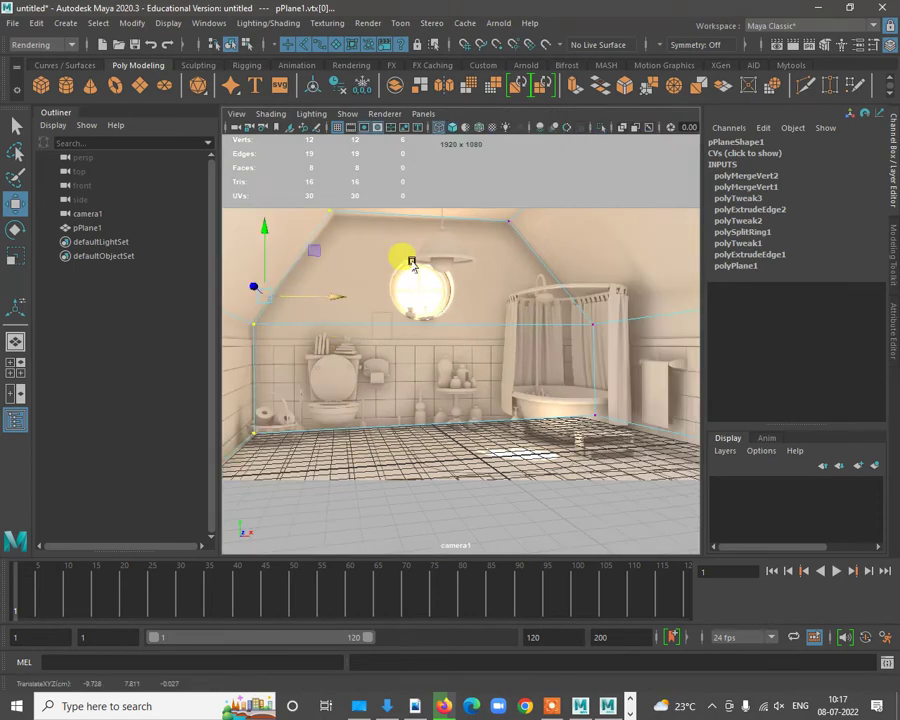
# Step: Raise the plane's four top vertices vertically to the photo's ceiling line
pyautogui.moveTo(522, 237); pyautogui.dragTo(304, 188)
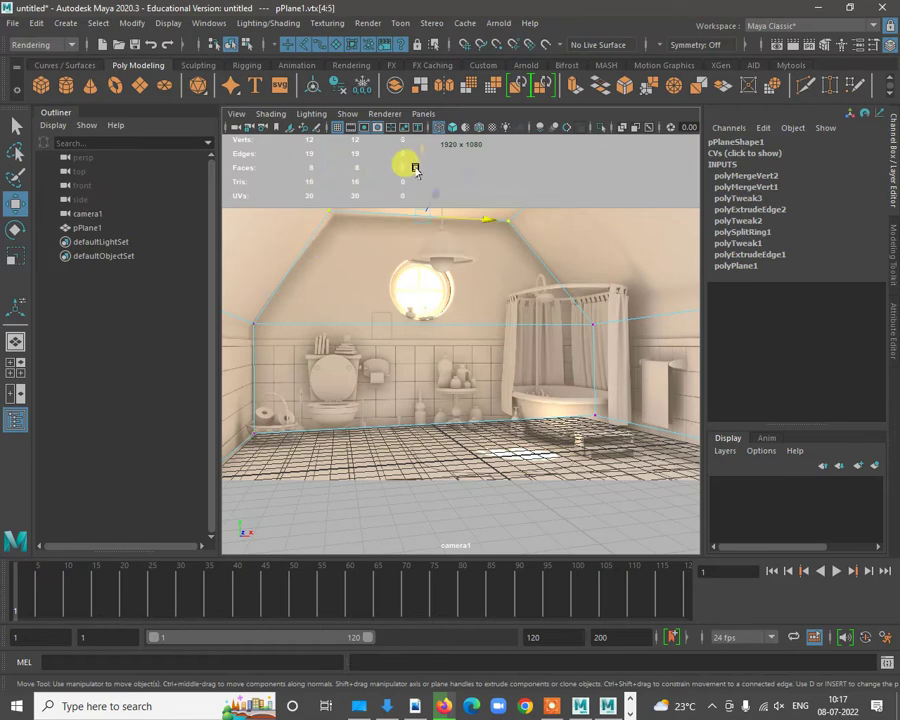
pyautogui.press('space')
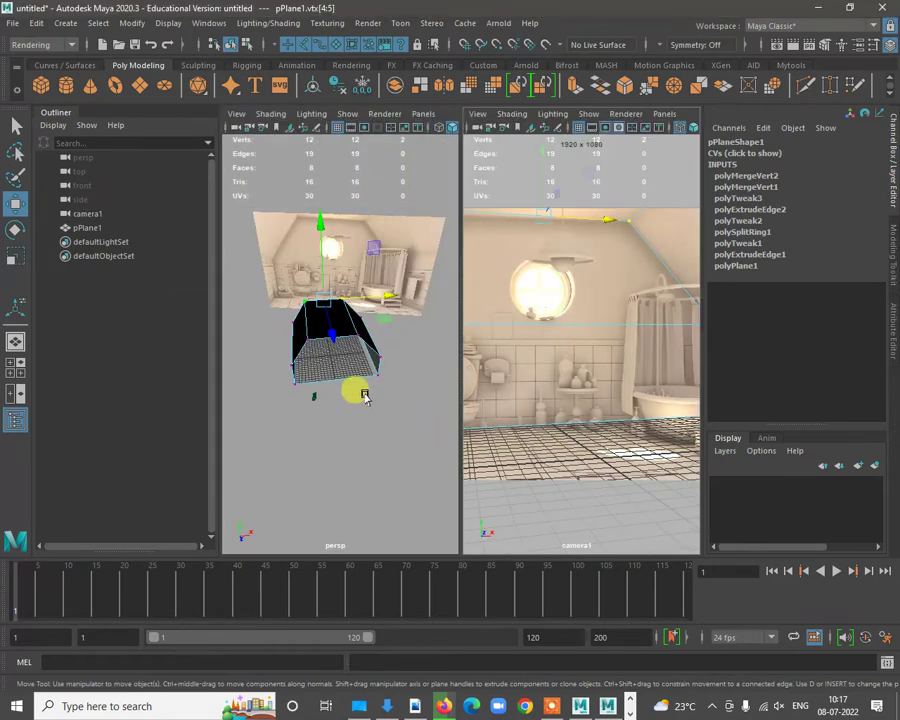
pyautogui.press('space')
pyautogui.keyDown('alt'); pyautogui.moveTo(370, 381); pyautogui.dragTo(321, 195); pyautogui.keyUp('alt')
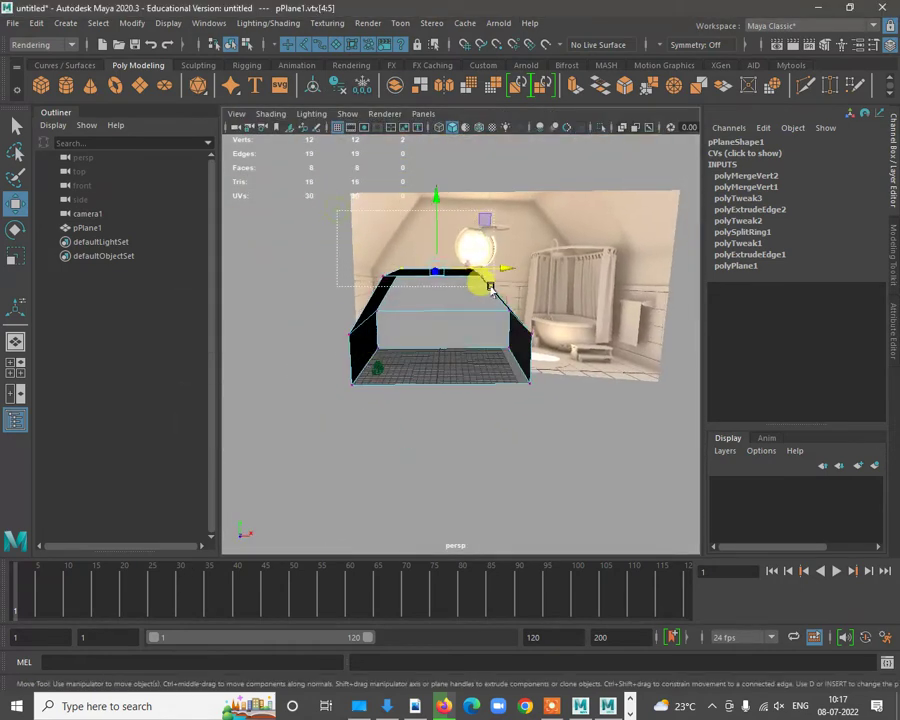
pyautogui.moveTo(490, 287); pyautogui.dragTo(488, 286)
pyautogui.click(433, 236)
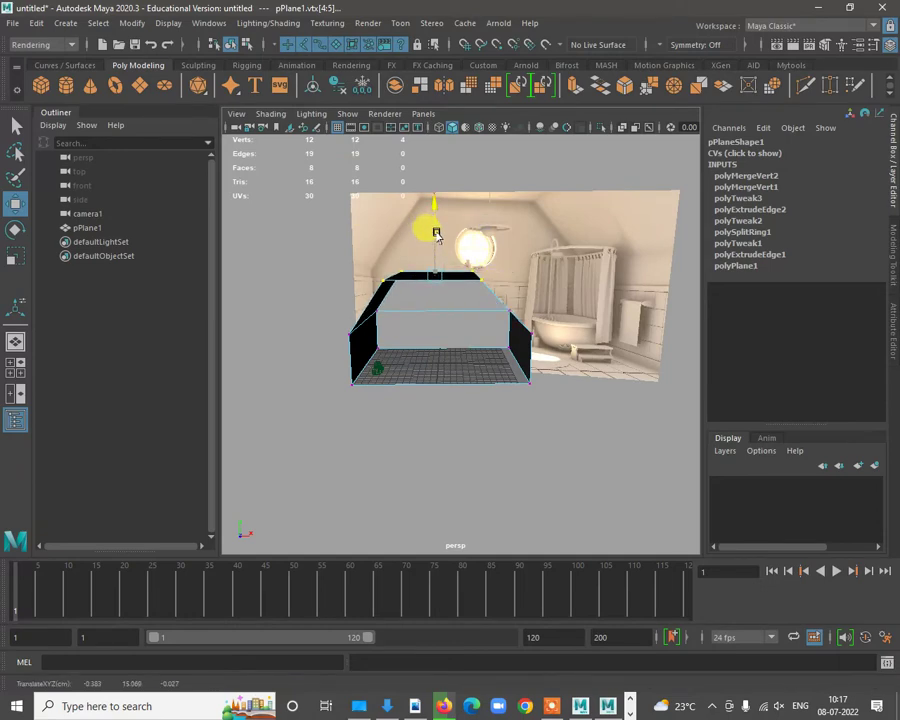
pyautogui.press('space')
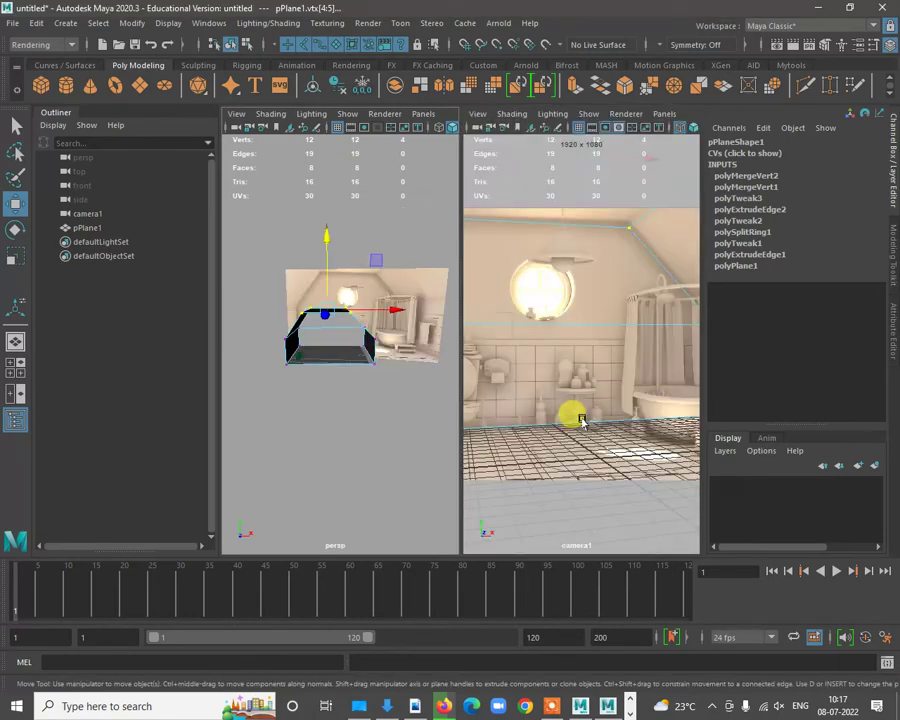
pyautogui.moveTo(326, 233); pyautogui.dragTo(331, 230)
# Step: Return to object selection and select imagePlane1 in the full camera1 view
pyautogui.moveTo(627, 250); pyautogui.dragTo(650, 234, button='right')
pyautogui.click(586, 320)
pyautogui.press('space')
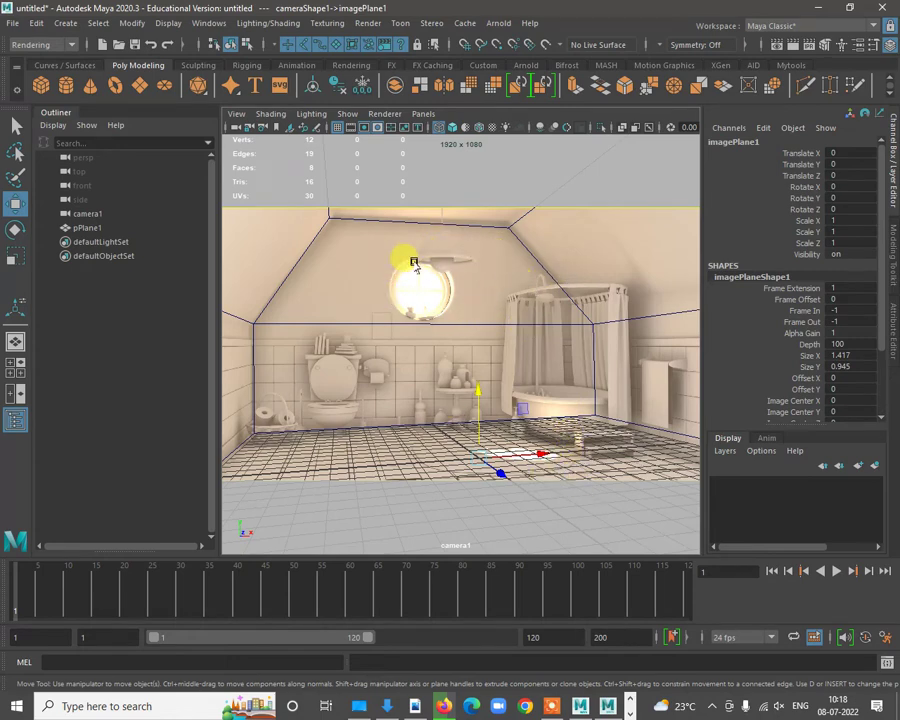
# Step: Switch to the orthographic Front view and zoom in on the lamp's ceiling fitting
pyautogui.press('space')
pyautogui.press('space')
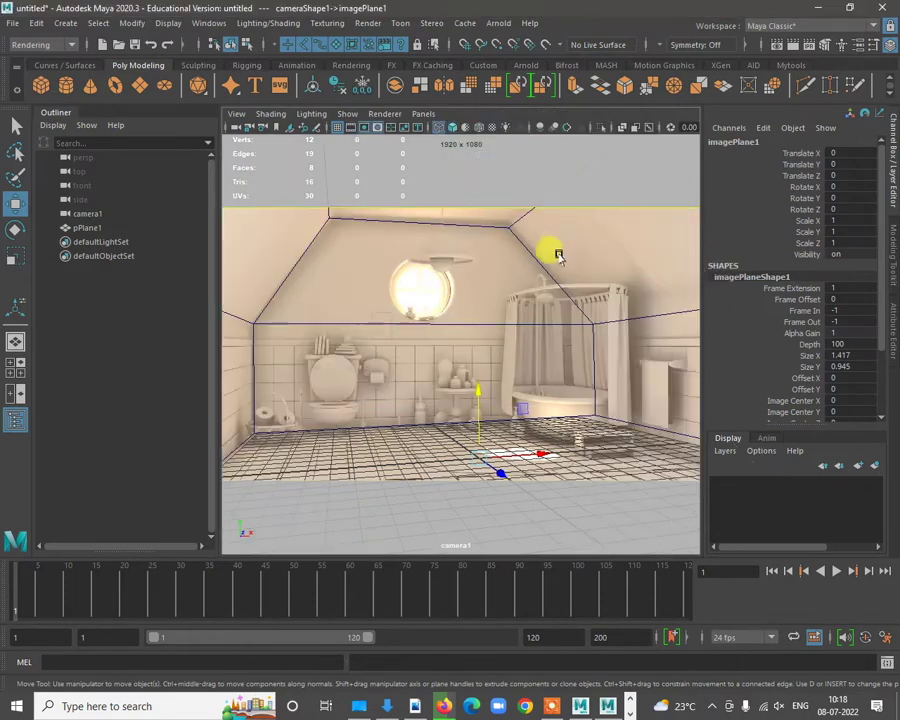
pyautogui.press('space')
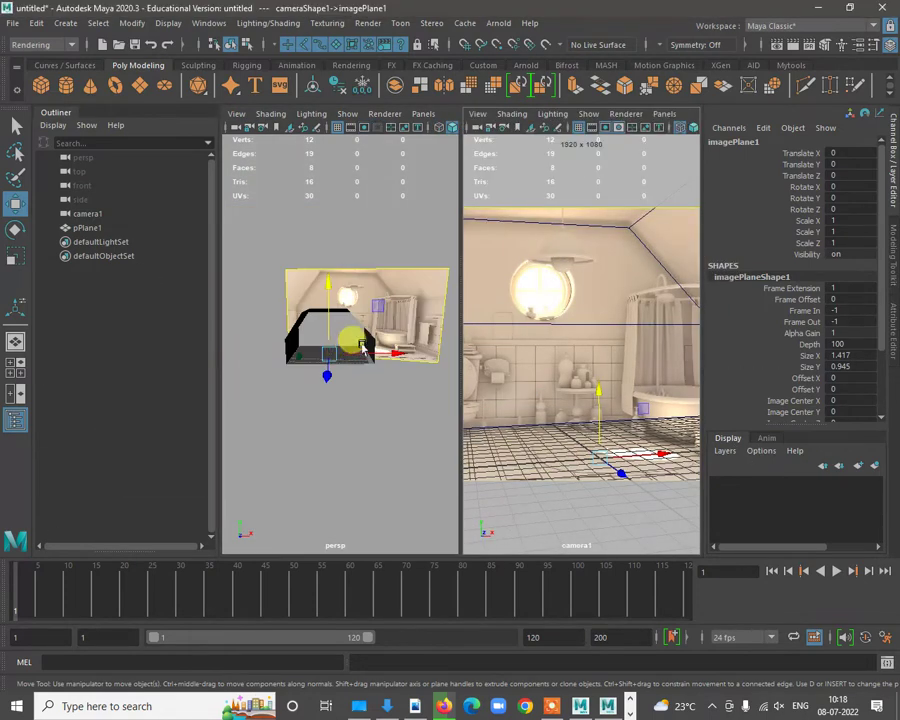
pyautogui.press('space')
pyautogui.press('space')
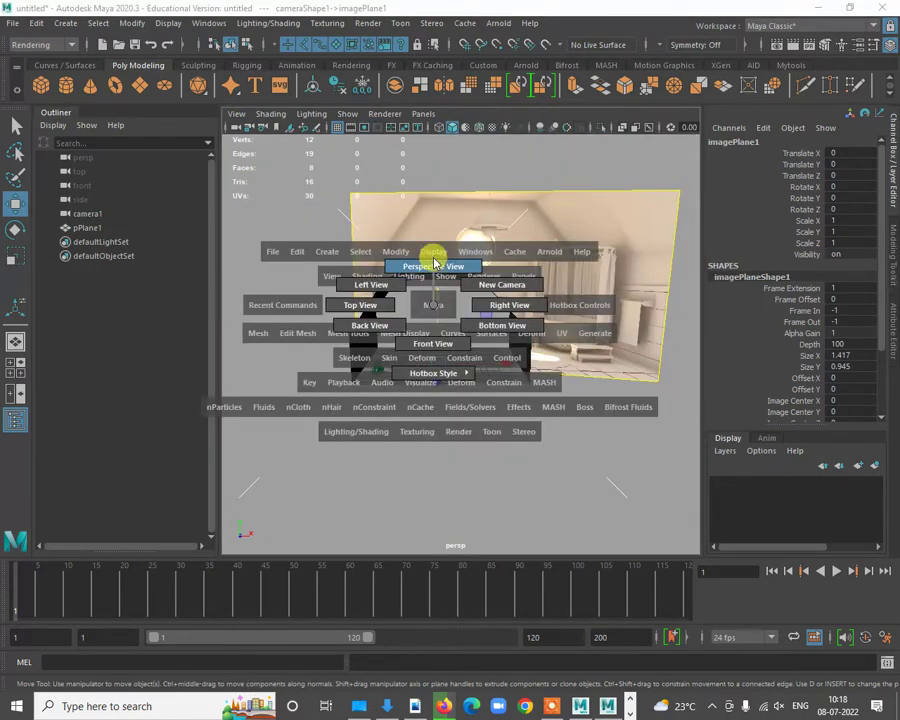
pyautogui.moveTo(480, 285); pyautogui.dragTo(421, 347)
pyautogui.scroll(-3, 483, 407)
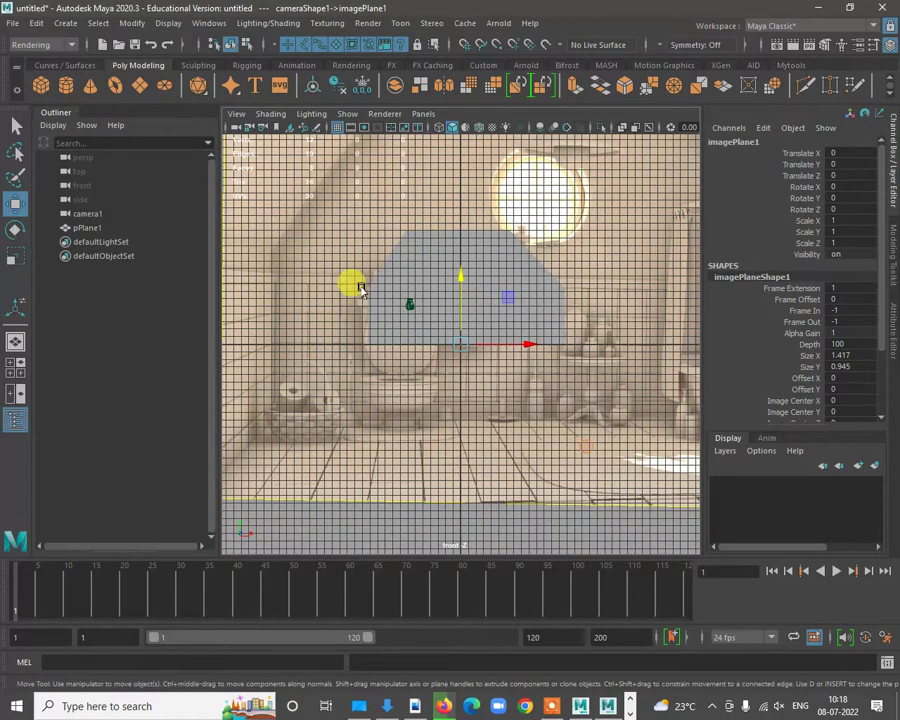
pyautogui.scroll(1, 511, 373)
pyautogui.scroll(6, 511, 373)
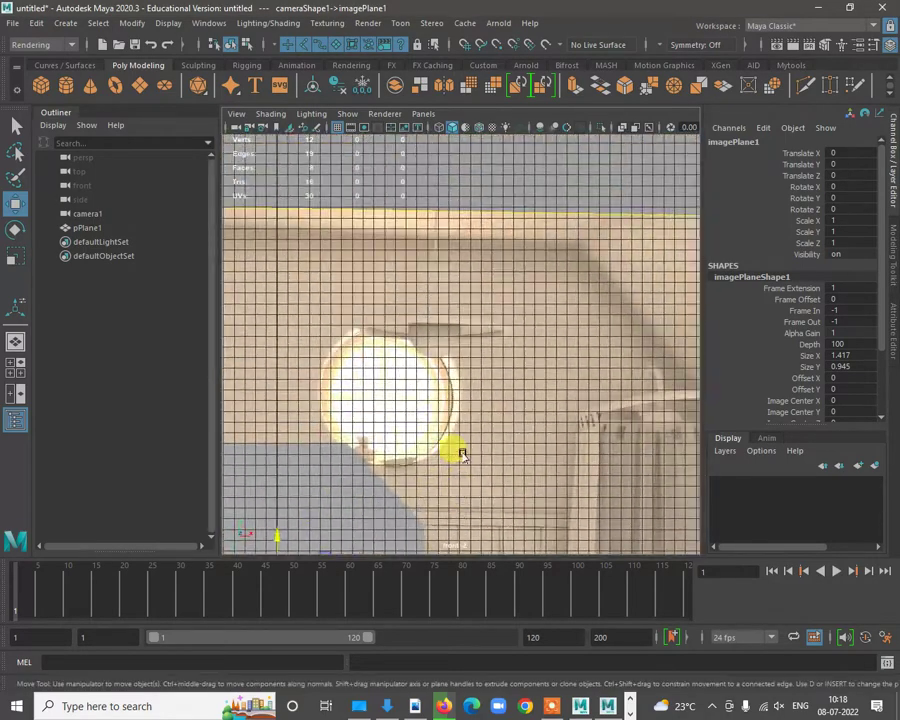
pyautogui.scroll(1, 478, 258)
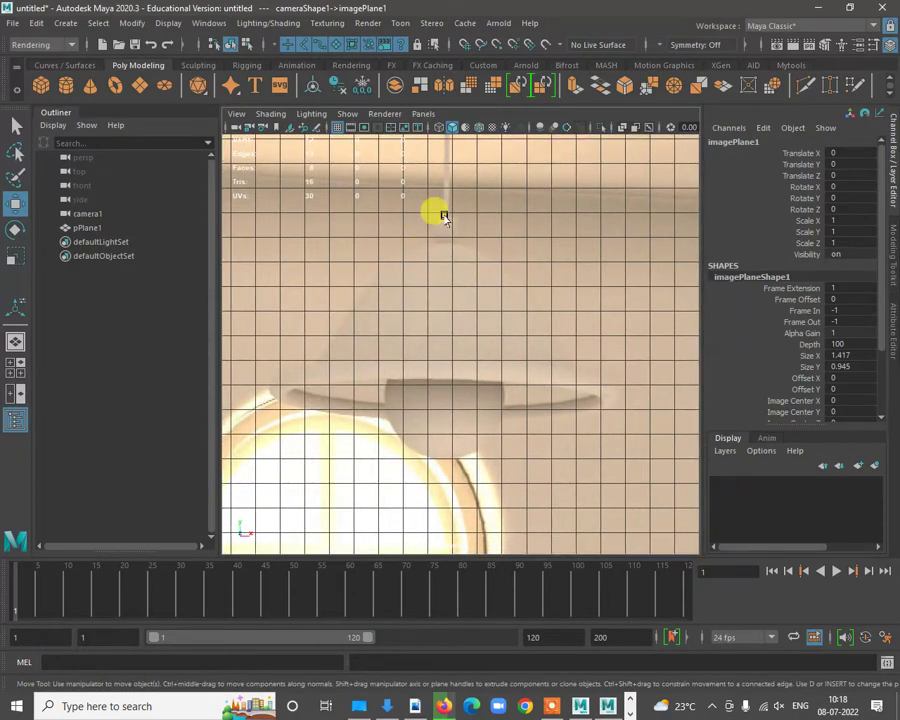
pyautogui.scroll(-1, 536, 382)
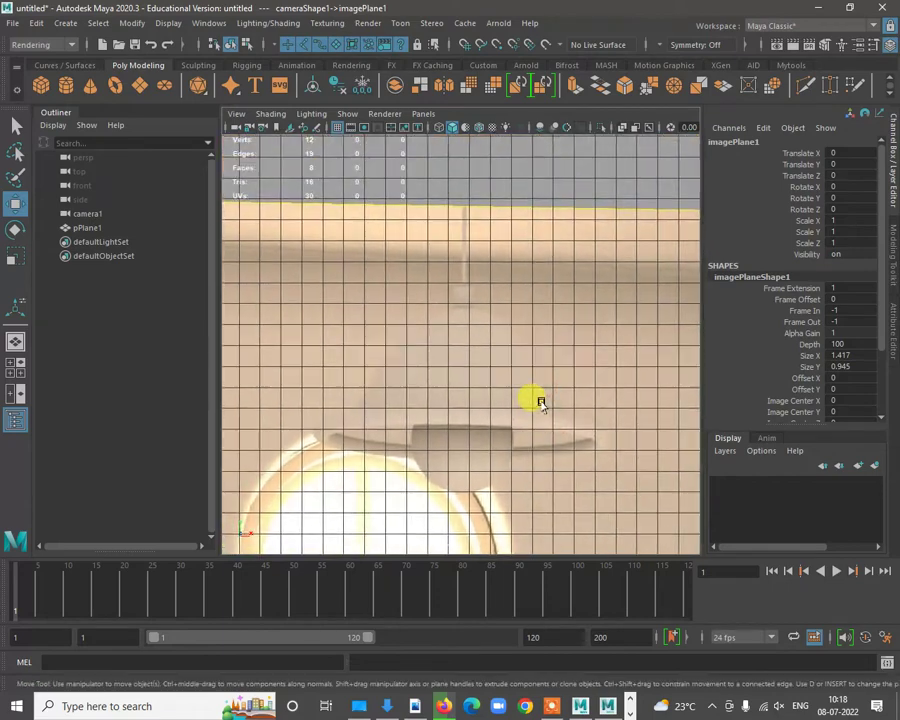
pyautogui.scroll(2, 538, 398)
pyautogui.click(66, 24)
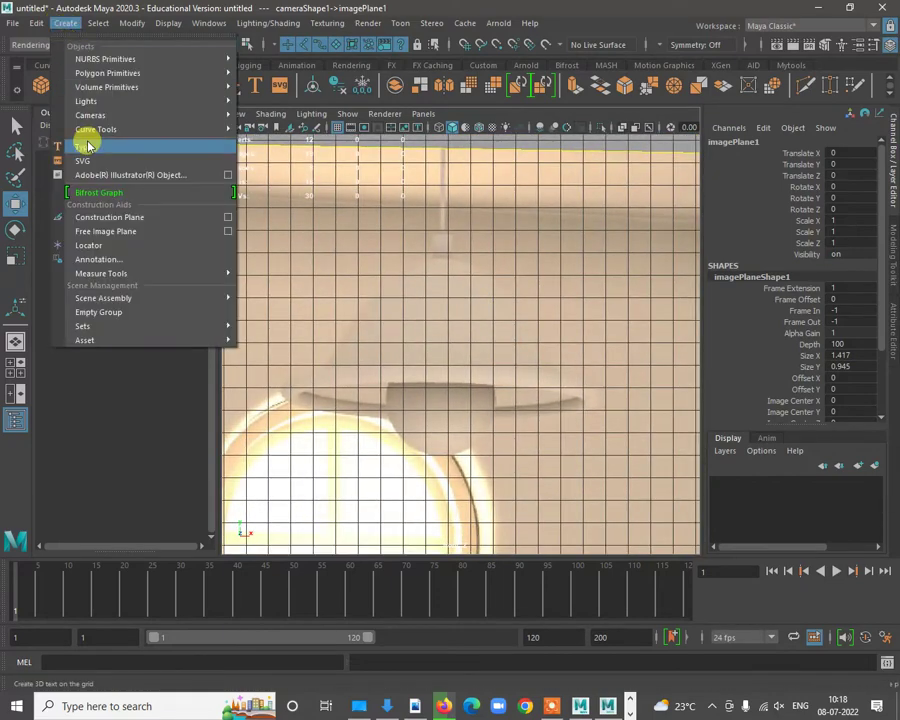
# Step: Start a CV curve and trace the lamp cord from the ceiling to the shade's top
pyautogui.moveTo(96, 128)
pyautogui.click(290, 130)
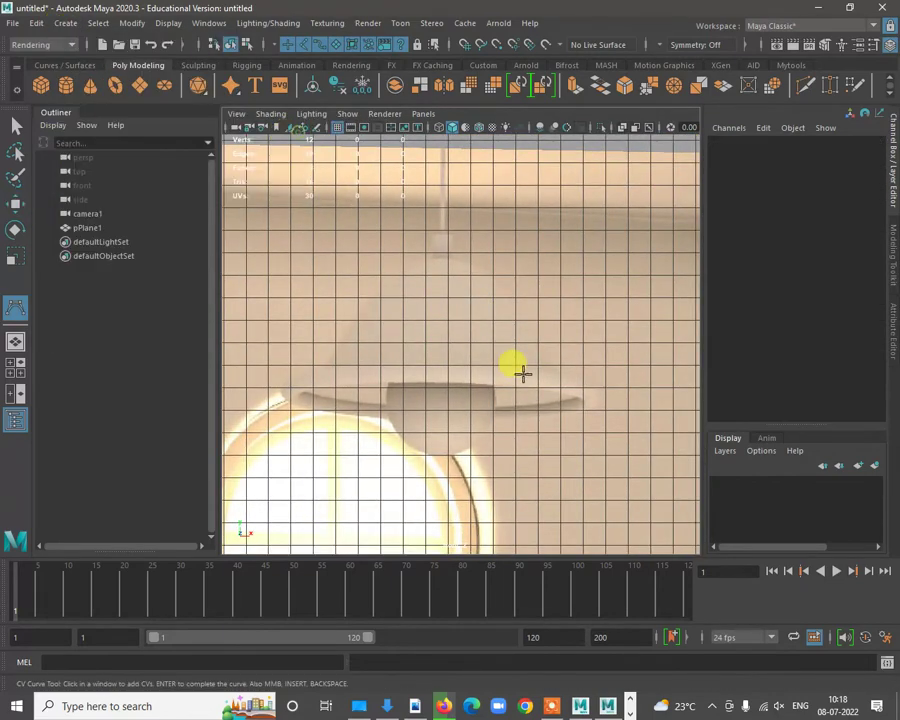
pyautogui.keyDown('alt'); pyautogui.moveTo(452, 260); pyautogui.dragTo(469, 335, button='middle'); pyautogui.keyUp('alt')
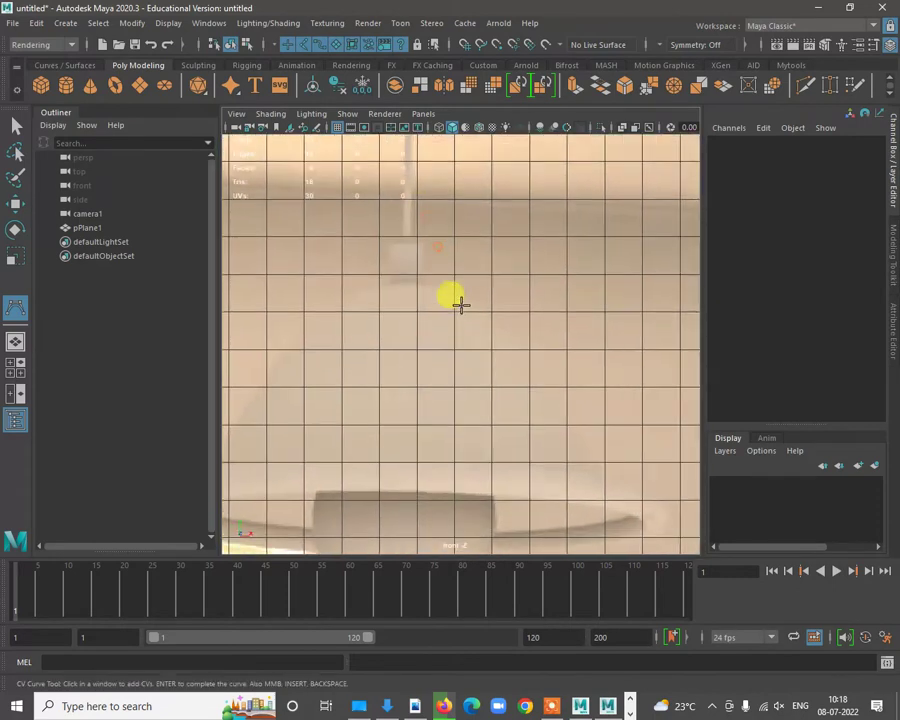
pyautogui.scroll(3, 422, 181)
pyautogui.click(423, 172)
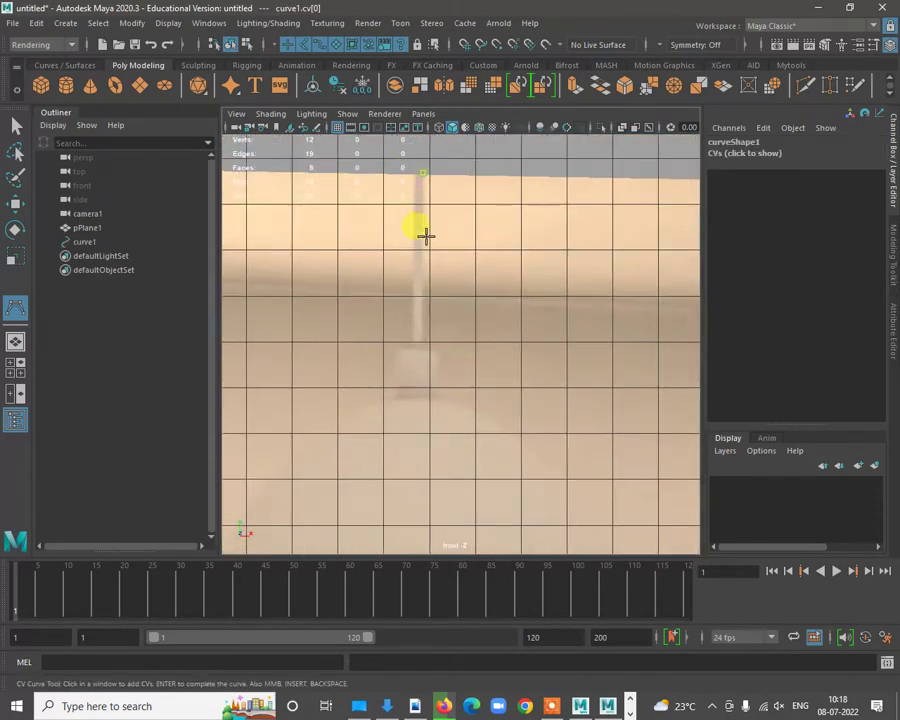
pyautogui.click(422, 297)
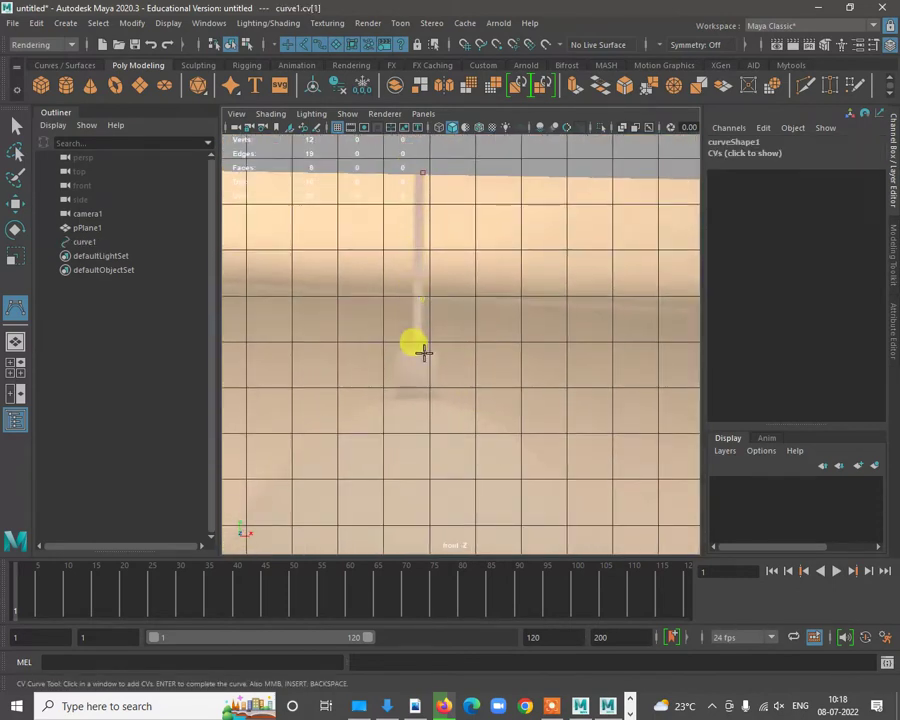
pyautogui.click(433, 348)
pyautogui.click(441, 349)
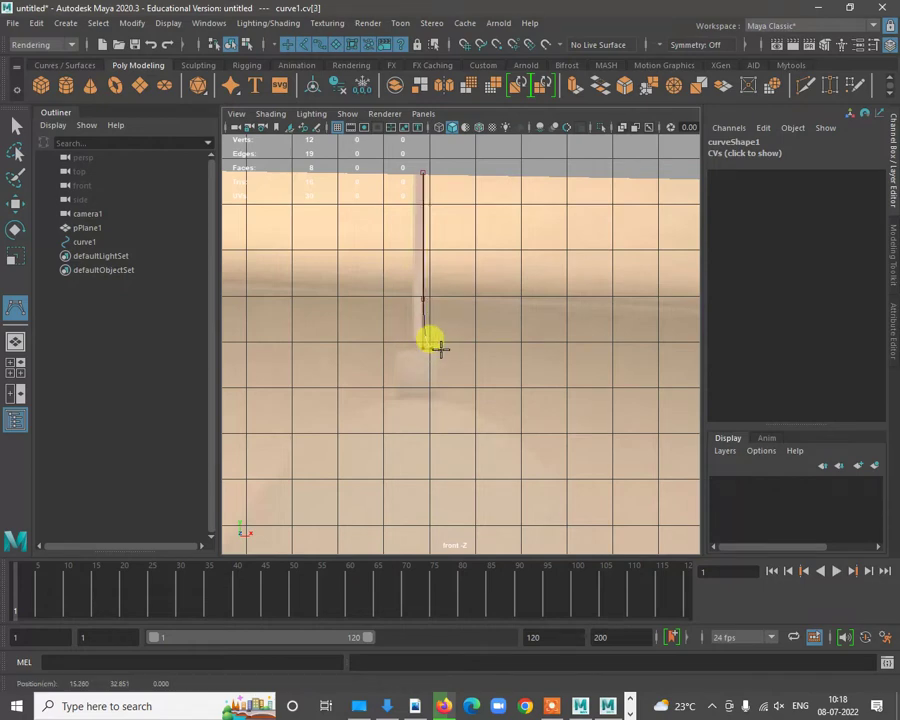
pyautogui.click(438, 388)
pyautogui.click(445, 396)
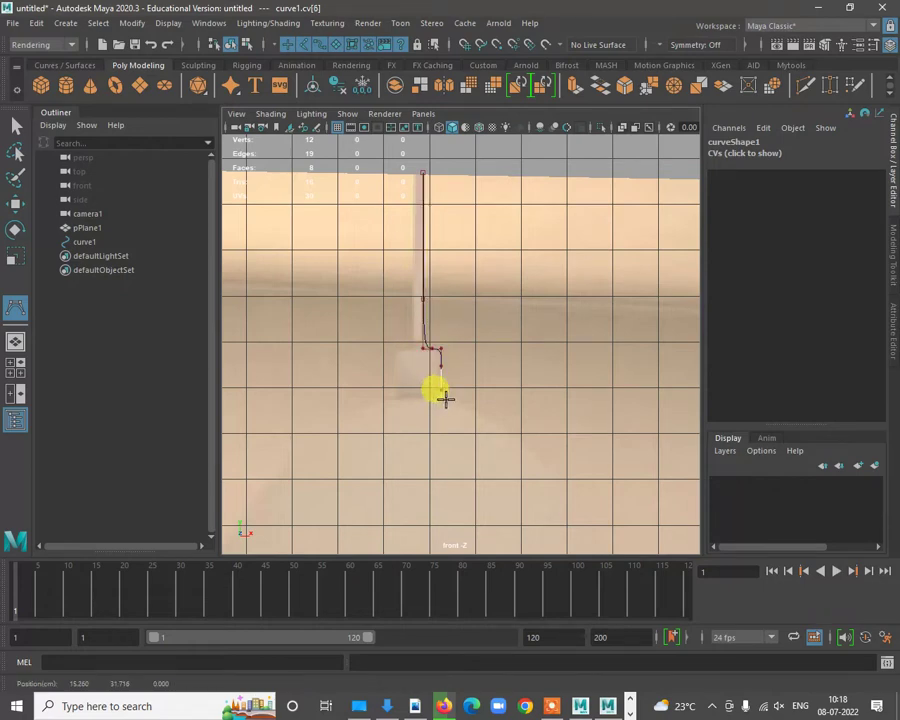
pyautogui.click(480, 410)
# Step: Continue the curve down the shade's slope and curl it inward around the rim
pyautogui.keyDown('alt'); pyautogui.moveTo(522, 432); pyautogui.dragTo(442, 262, button='middle'); pyautogui.keyUp('alt')
pyautogui.scroll(1, 442, 262)
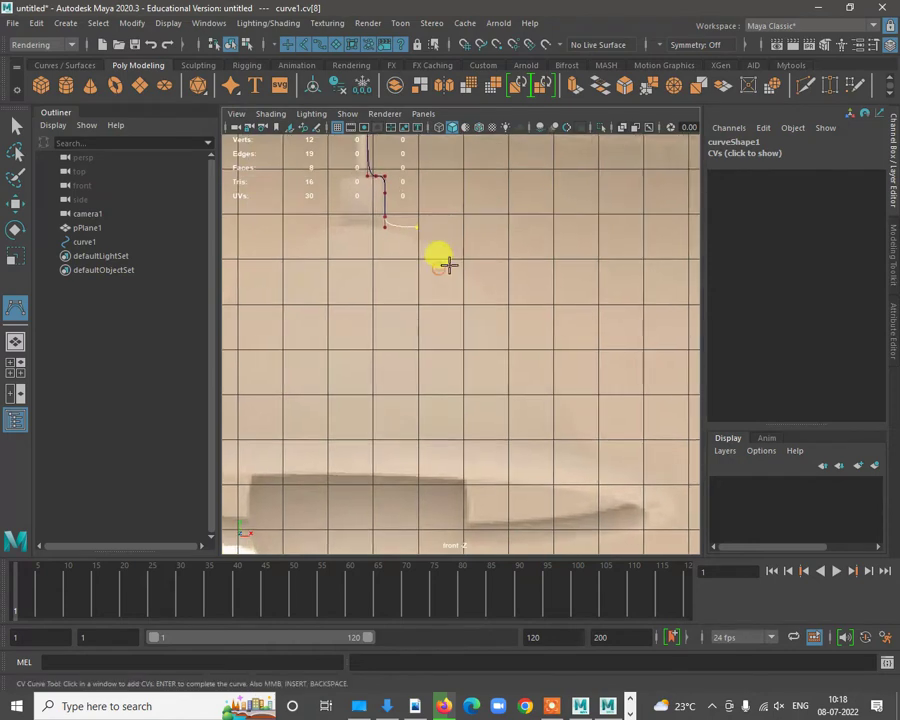
pyautogui.click(475, 282)
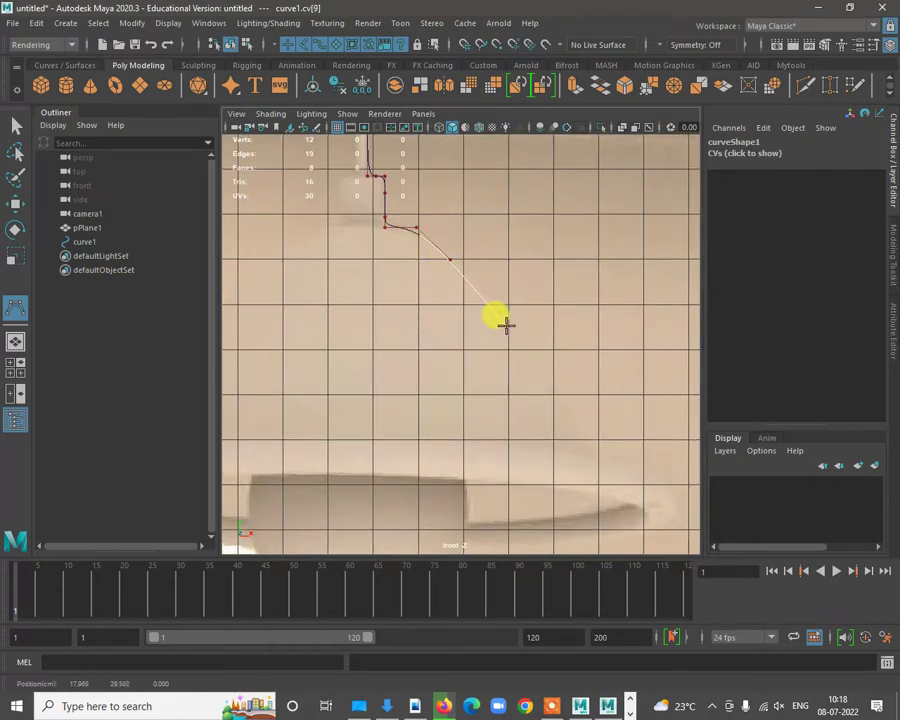
pyautogui.click(514, 330)
pyautogui.scroll(-2, 506, 356)
pyautogui.keyDown('alt'); pyautogui.moveTo(506, 356); pyautogui.dragTo(472, 295, button='middle'); pyautogui.keyUp('alt')
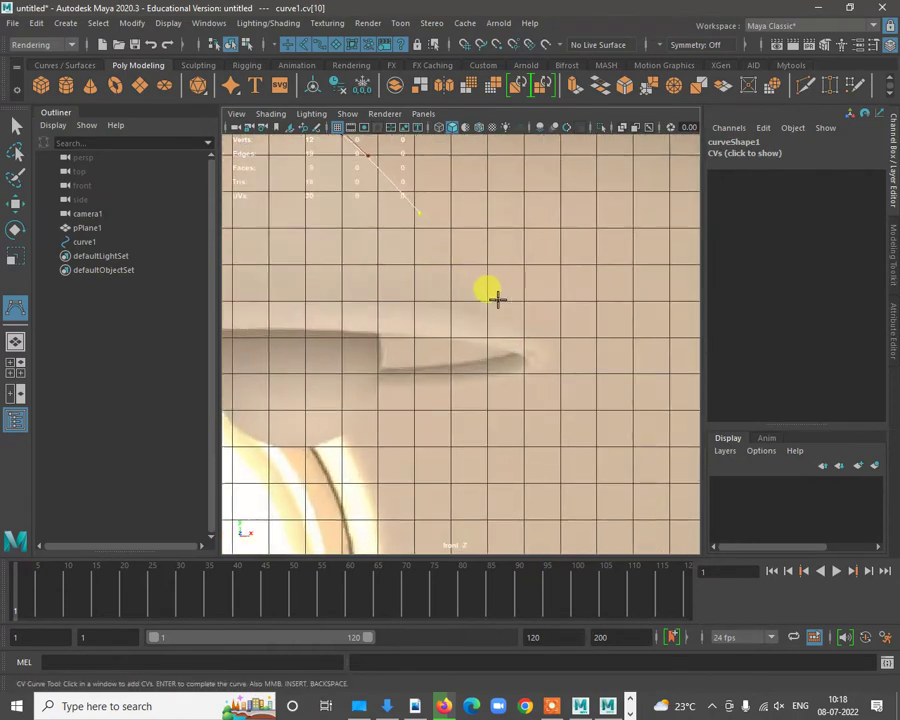
pyautogui.click(543, 342)
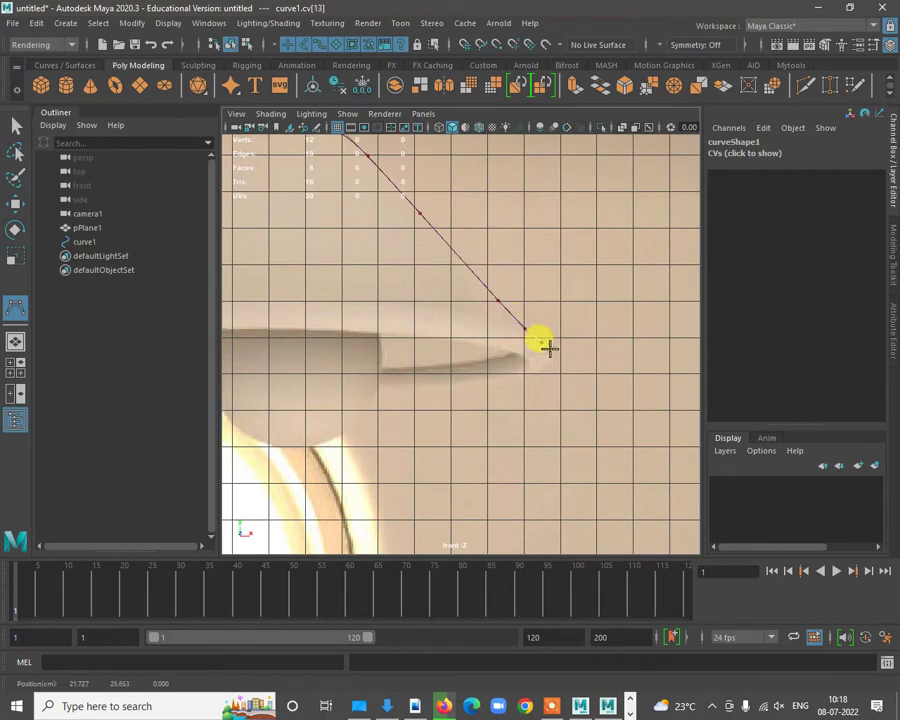
pyautogui.click(550, 350)
pyautogui.click(549, 373)
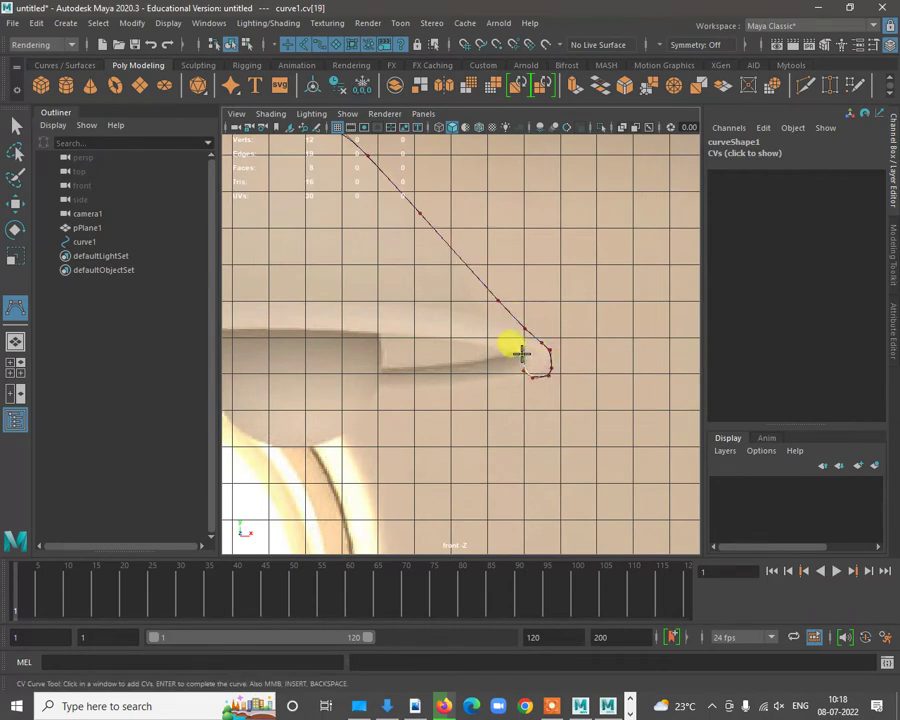
pyautogui.scroll(-5, 533, 353)
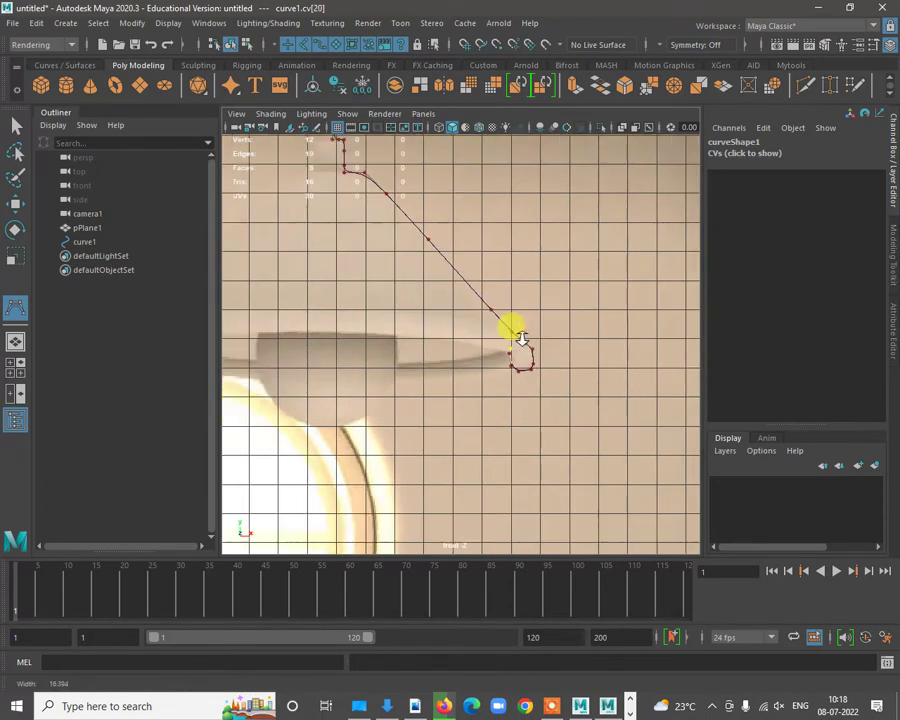
# Step: Centre curve1's pivot, then move it left onto the lamp cord's vertical axis
pyautogui.press('w')
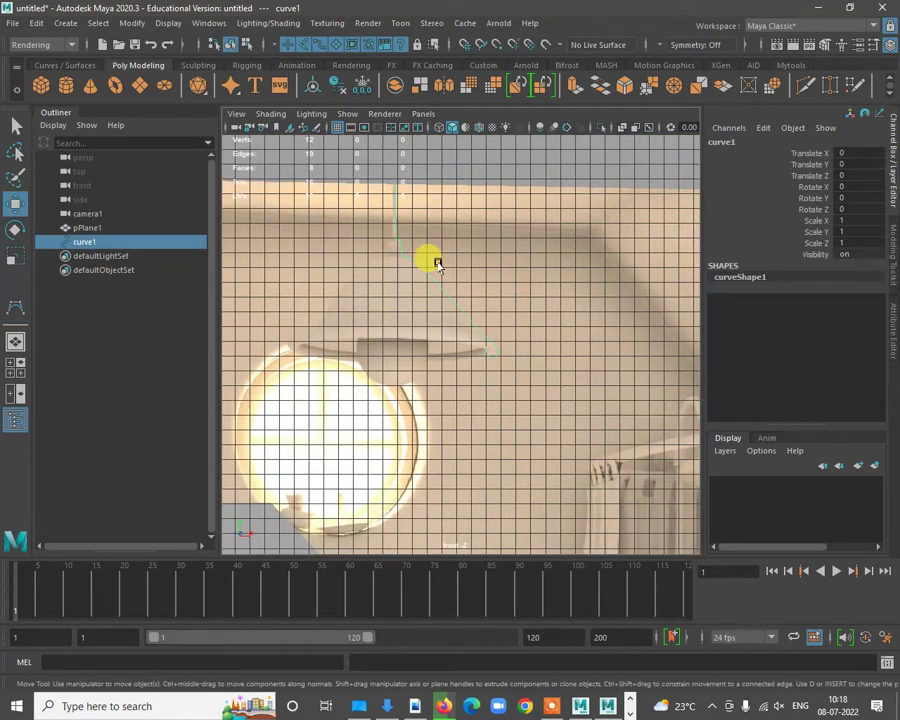
pyautogui.scroll(-2, 440, 275)
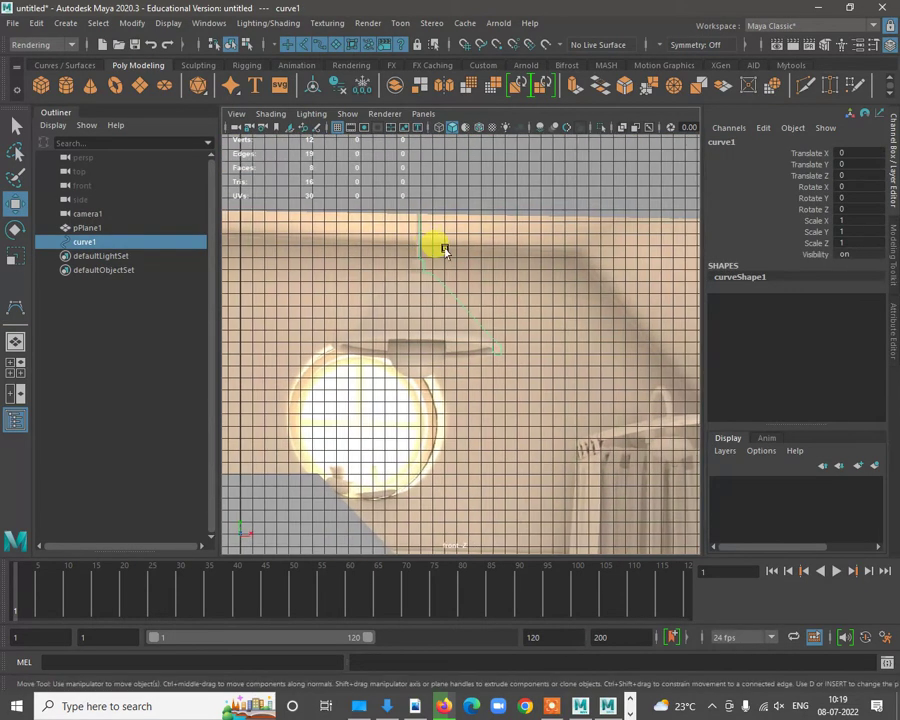
pyautogui.click(130, 23)
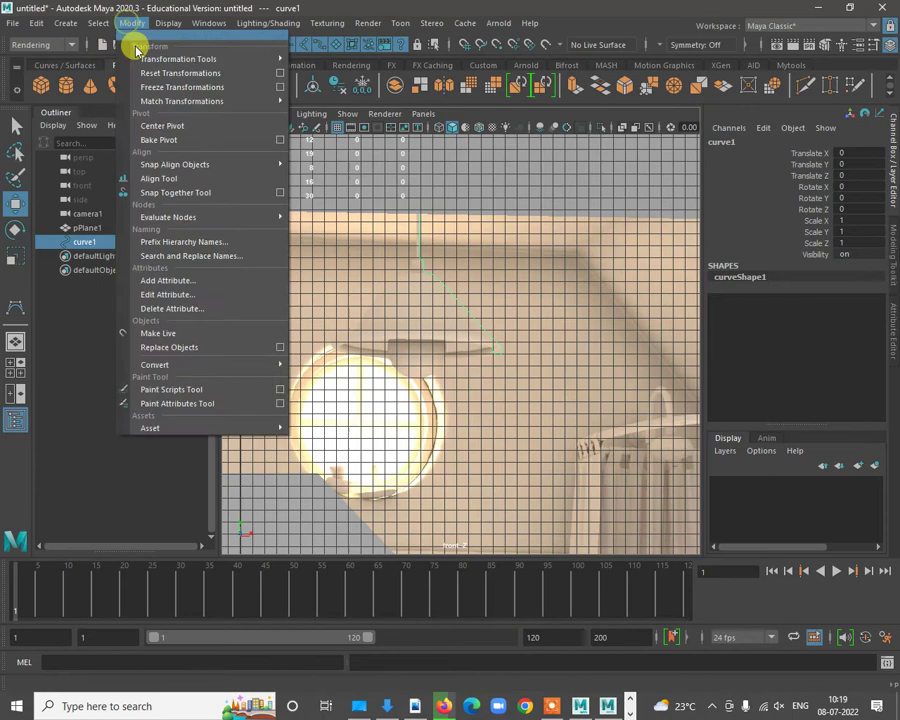
pyautogui.click(176, 128)
pyautogui.scroll(5, 446, 300)
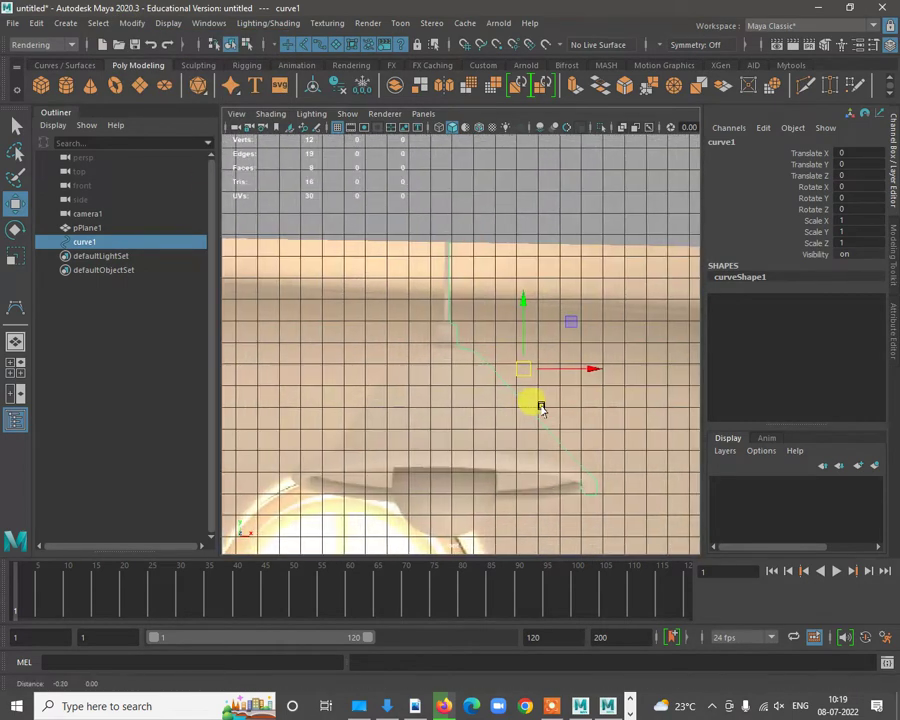
pyautogui.moveTo(567, 372); pyautogui.dragTo(505, 375)
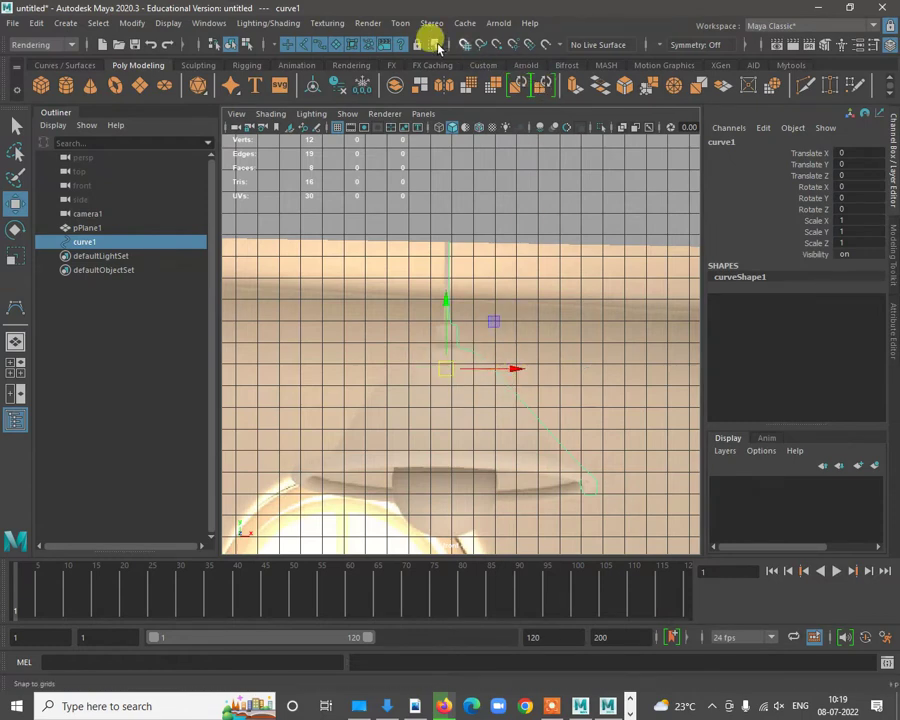
pyautogui.click(48, 46)
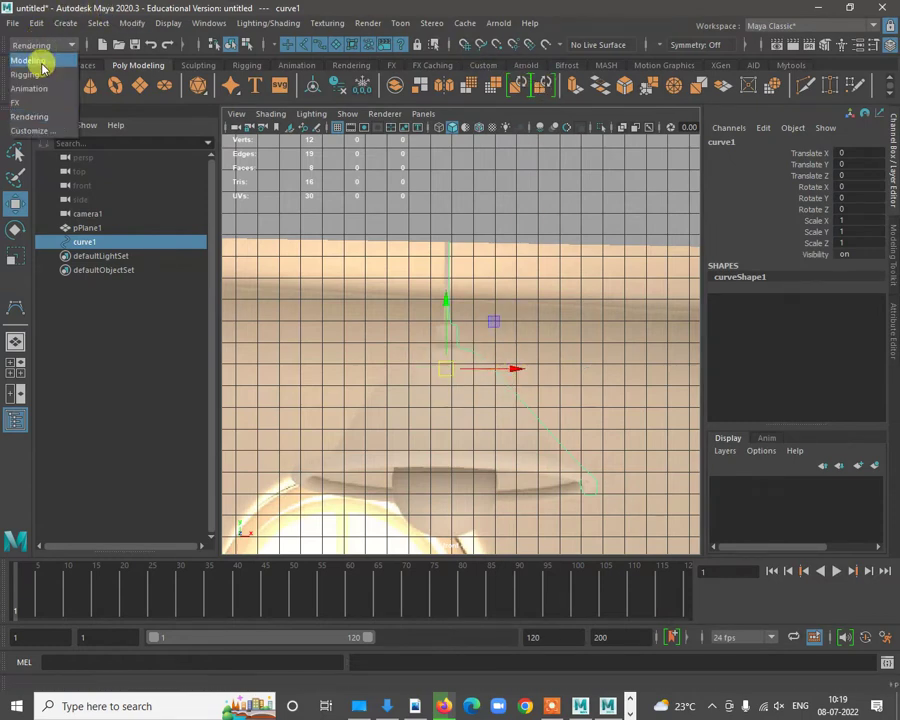
# Step: Revolve curve1 360 degrees around Y with 8 sections into revolvedSurface1
pyautogui.click(30, 30)
pyautogui.click(472, 23)
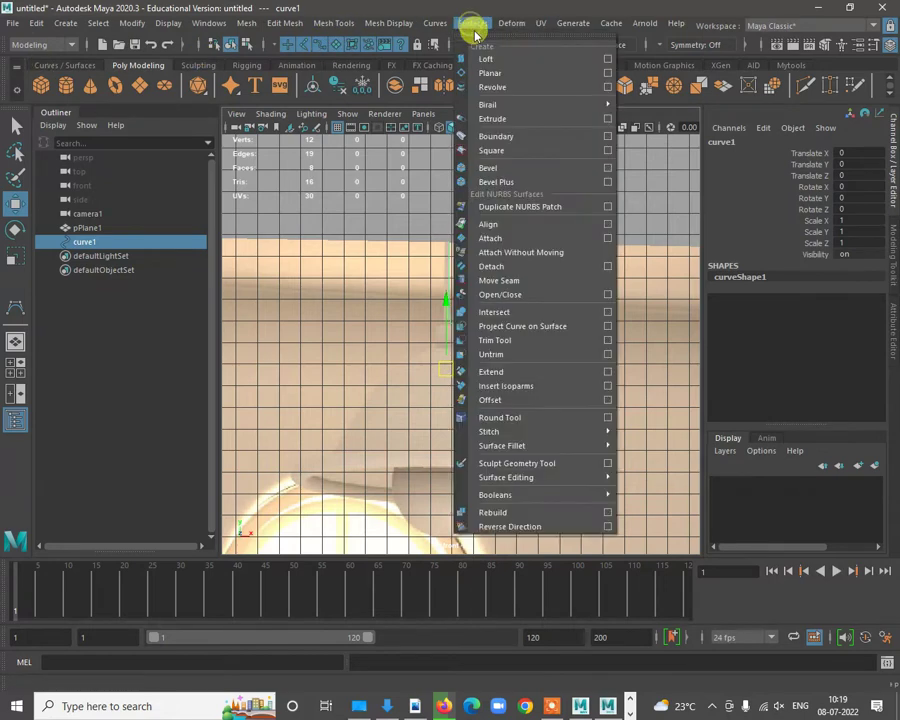
pyautogui.click(606, 88)
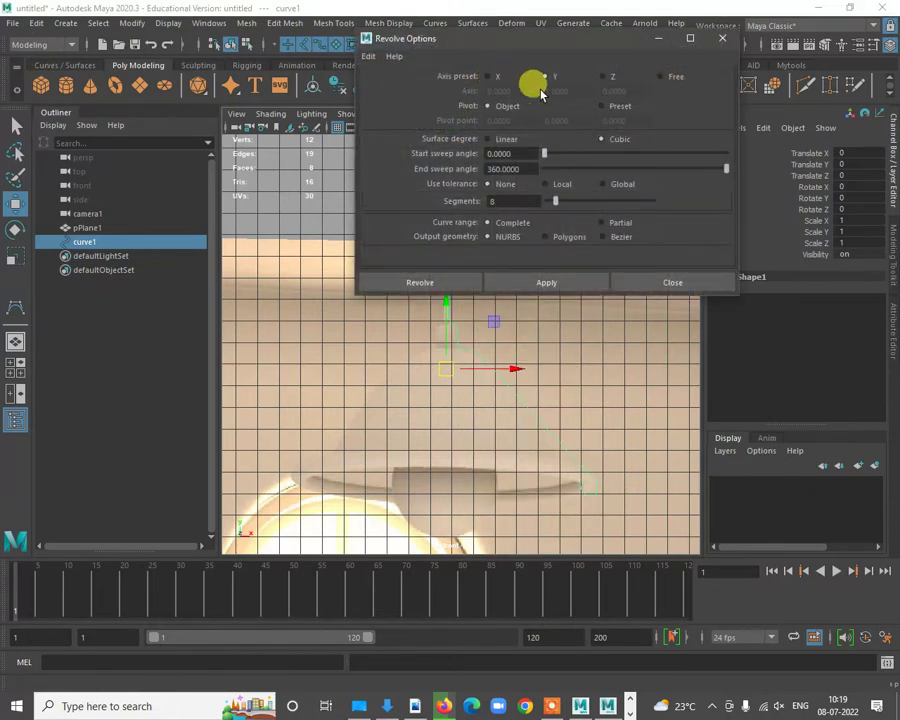
pyautogui.click(556, 283)
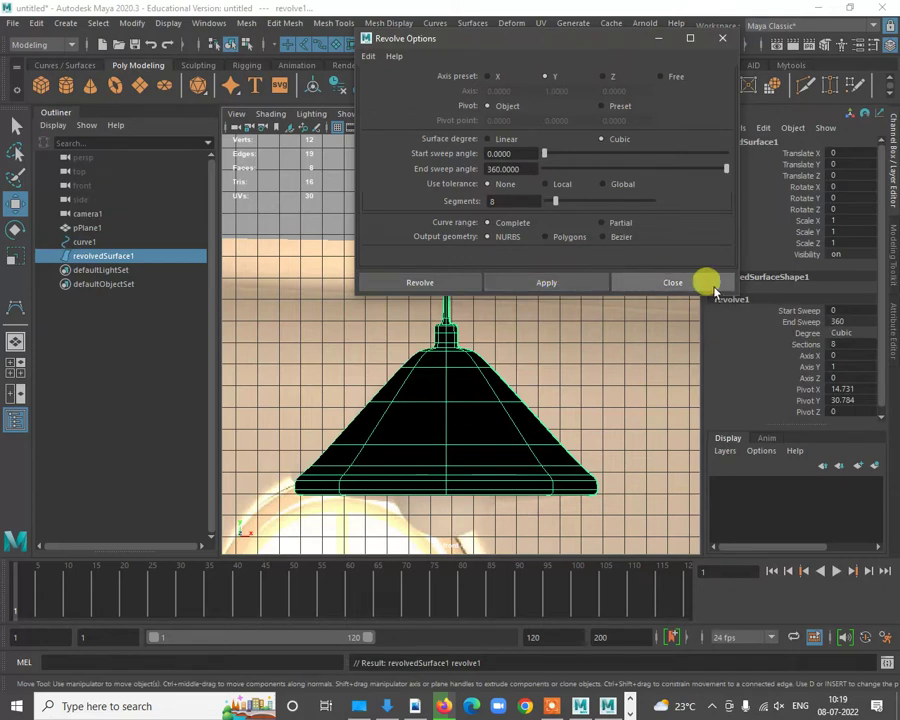
pyautogui.click(673, 283)
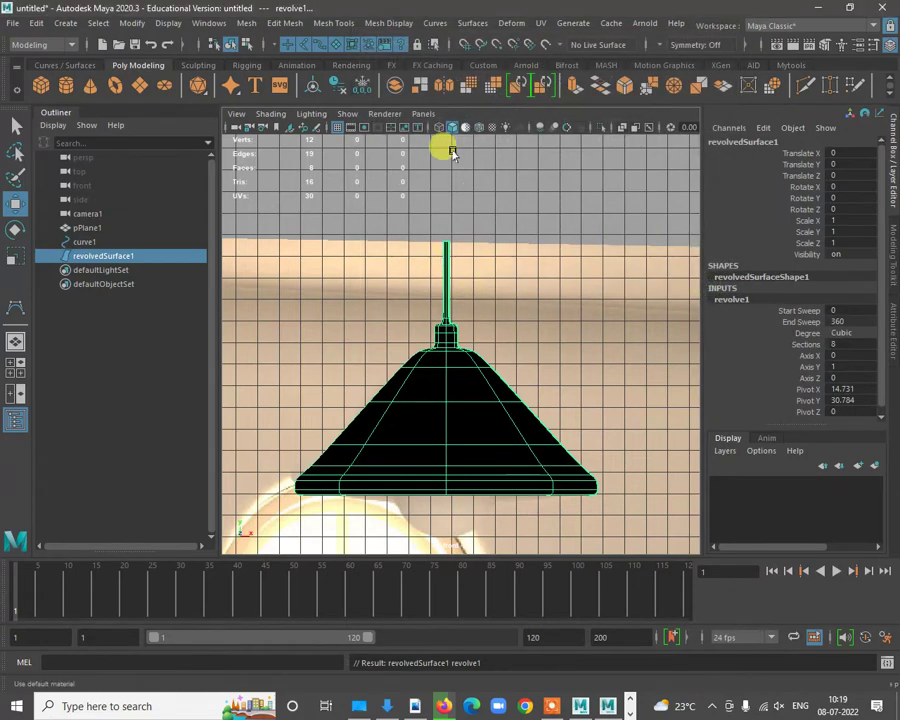
# Step: Reverse the surface direction so the shade shades grey, then deselect it
pyautogui.click(471, 22)
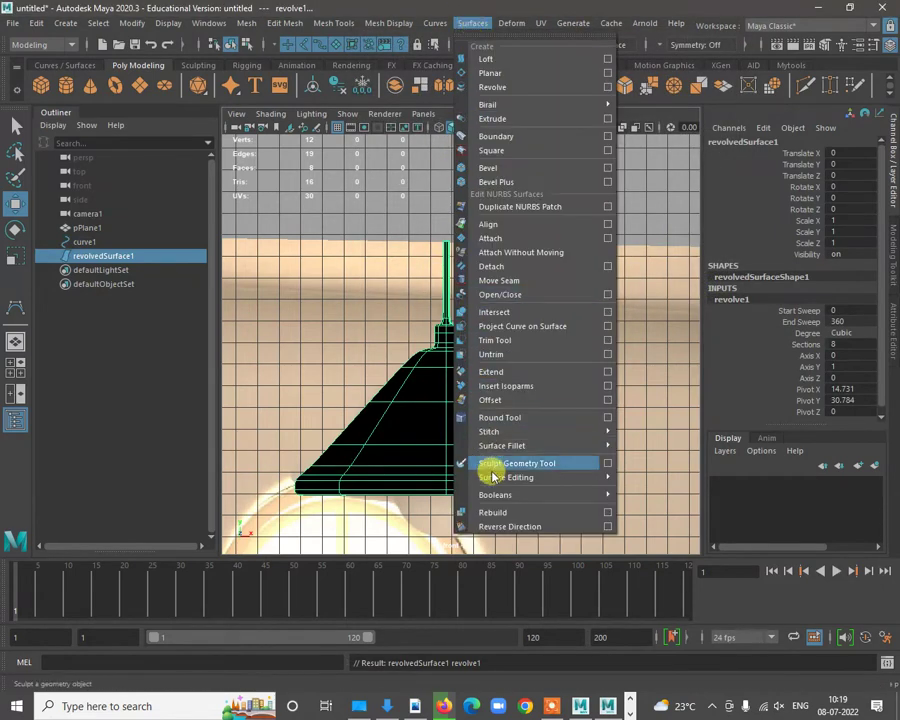
pyautogui.click(518, 527)
pyautogui.click(632, 286)
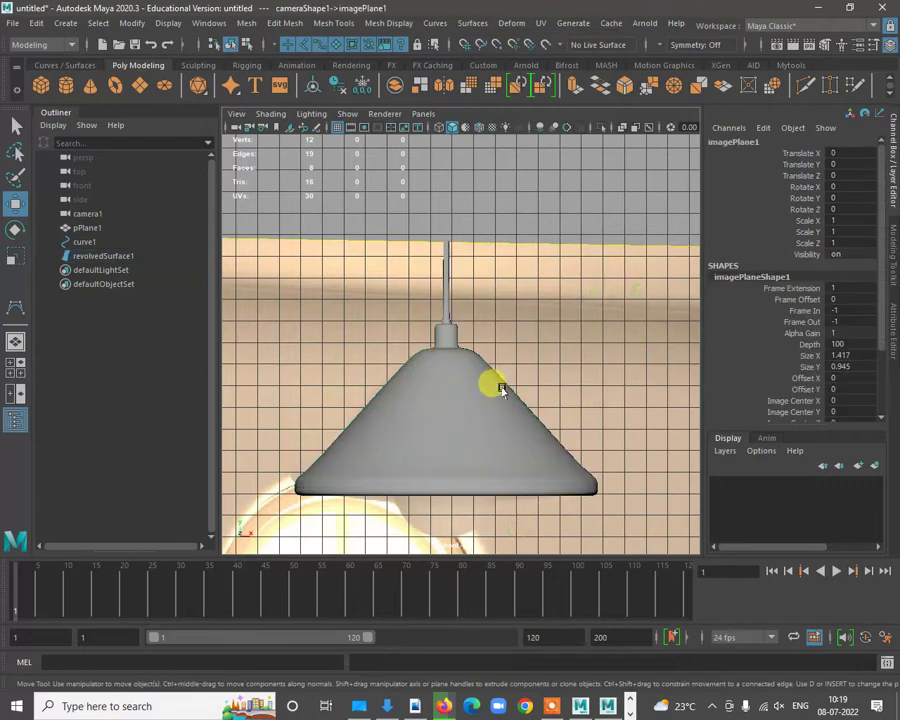
# Step: Select curve1 and switch it to Control Vertex editing
pyautogui.keyDown('alt'); pyautogui.moveTo(517, 376); pyautogui.dragTo(460, 209, button='middle'); pyautogui.keyUp('alt')
pyautogui.scroll(6, 556, 318)
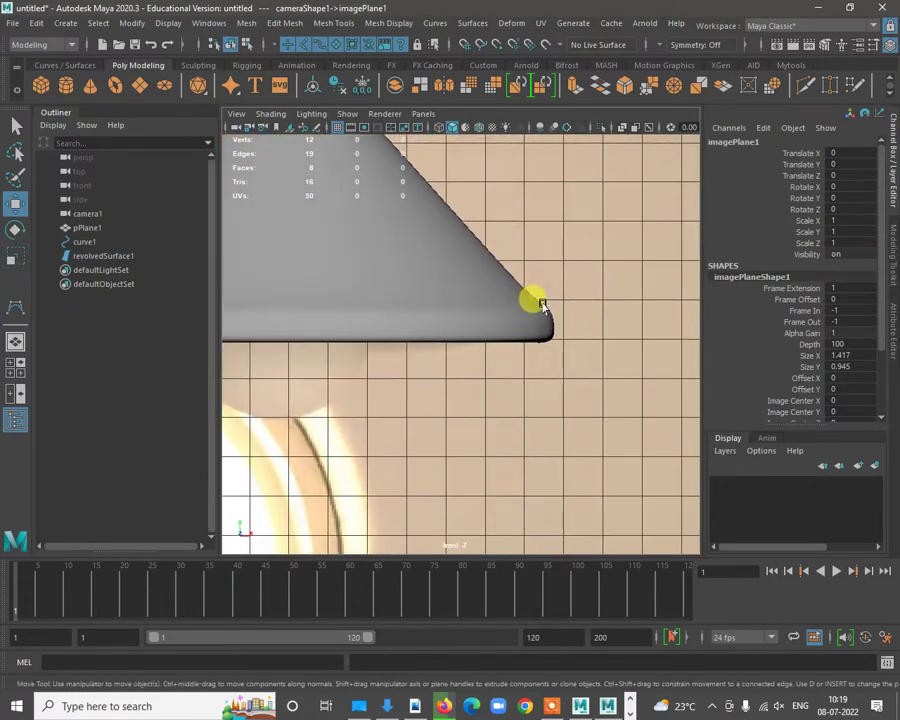
pyautogui.click(86, 241)
pyautogui.rightClick(578, 212)
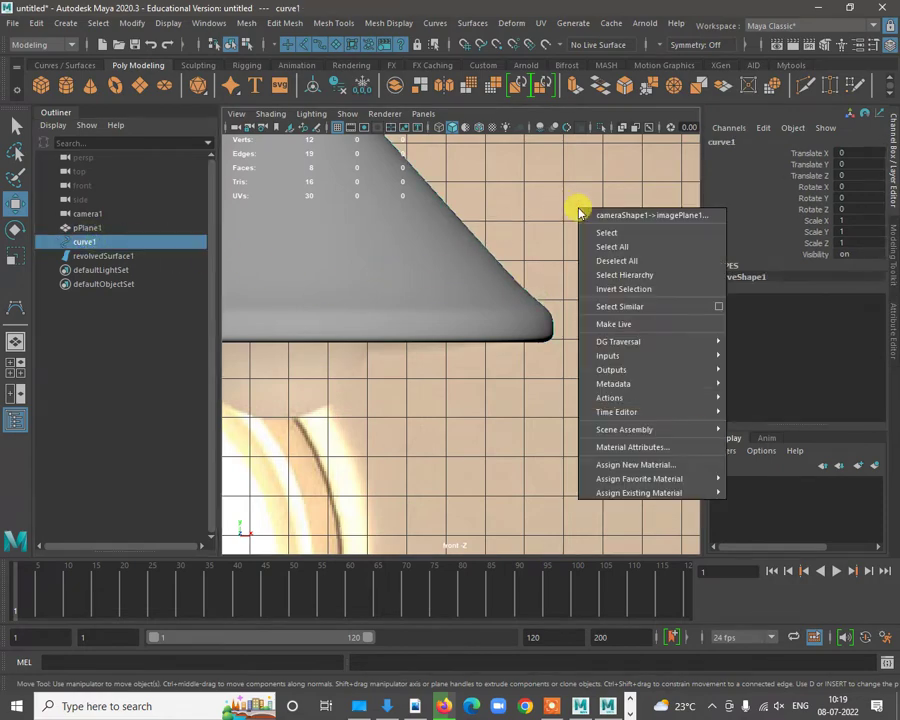
pyautogui.click(502, 233)
pyautogui.rightClick(508, 235)
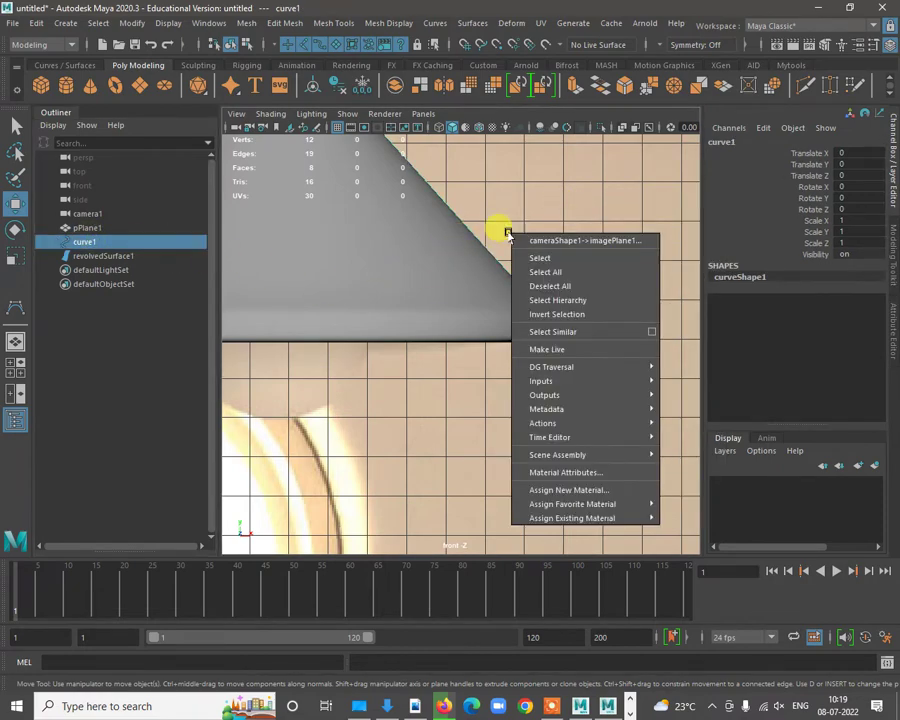
pyautogui.click(556, 310)
pyautogui.scroll(-5, 465, 343)
pyautogui.rightClick(498, 208)
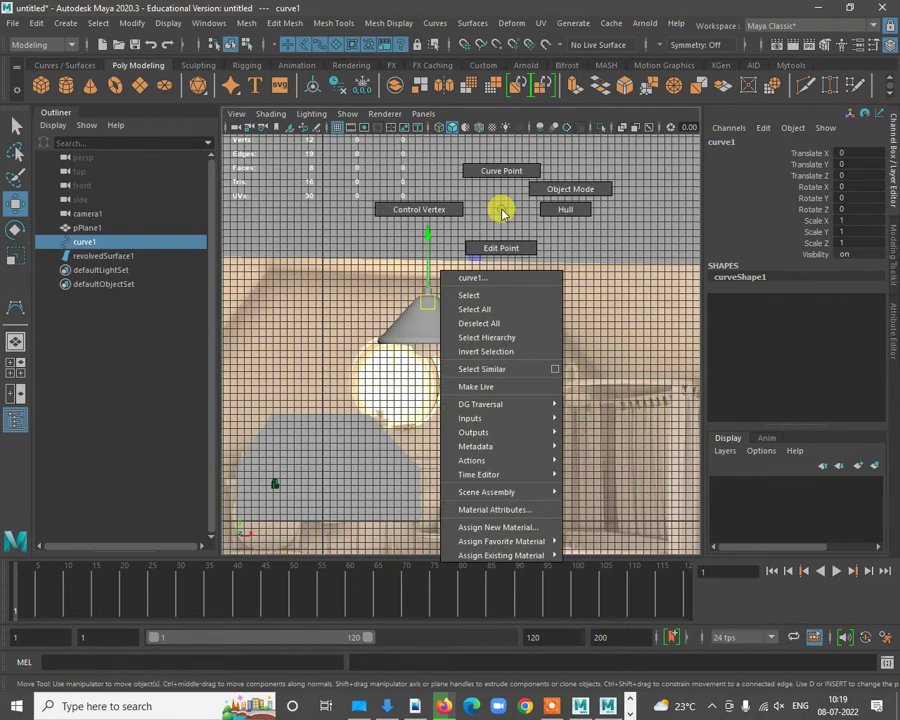
pyautogui.click(416, 208)
pyautogui.scroll(4, 455, 345)
pyautogui.scroll(5, 520, 366)
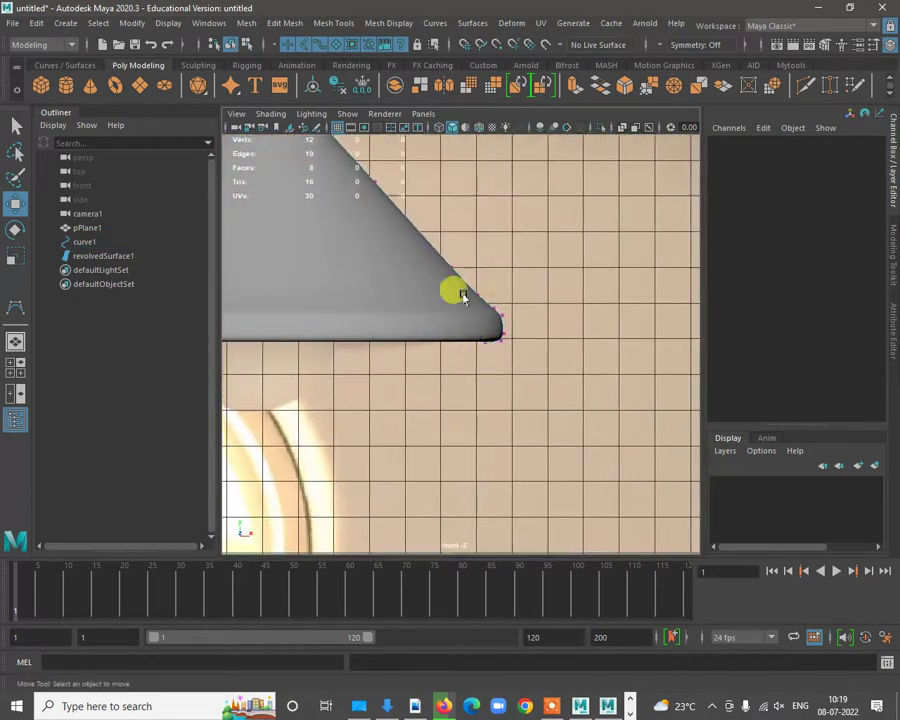
# Step: Reshape the shade rim by moving control vertices cv[15] and cv[14]
pyautogui.click(519, 332)
pyautogui.moveTo(524, 322); pyautogui.dragTo(531, 316)
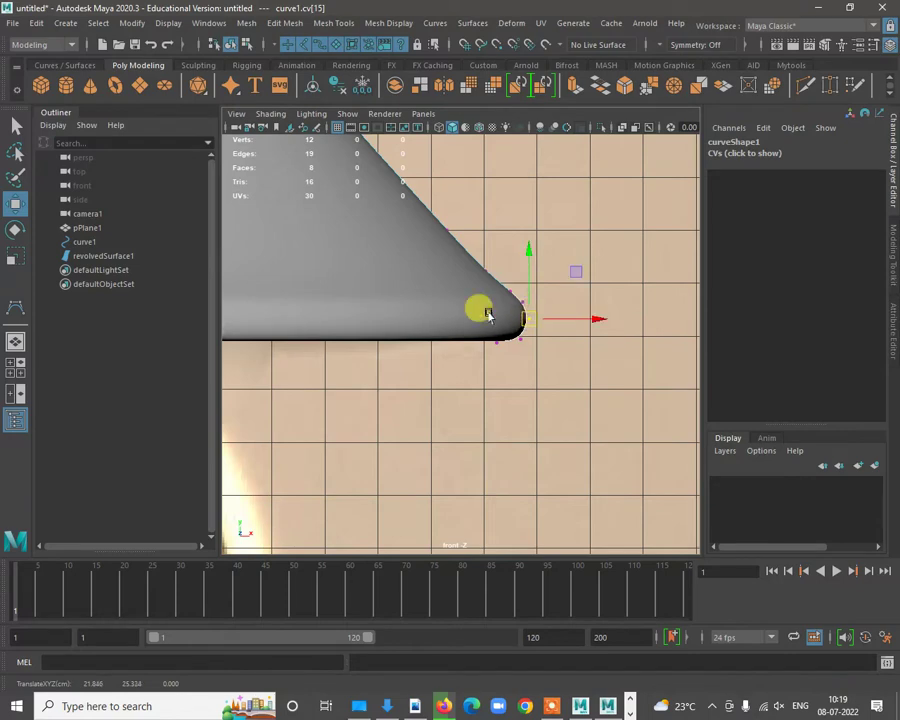
pyautogui.scroll(2, 500, 300)
pyautogui.moveTo(531, 243); pyautogui.dragTo(522, 244)
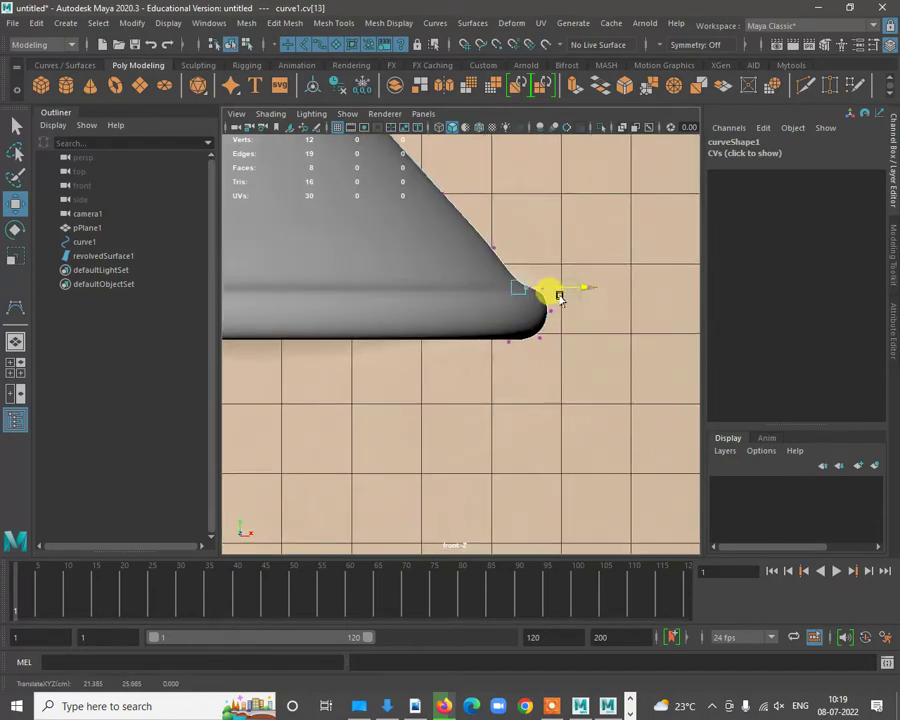
pyautogui.moveTo(507, 246); pyautogui.dragTo(519, 246)
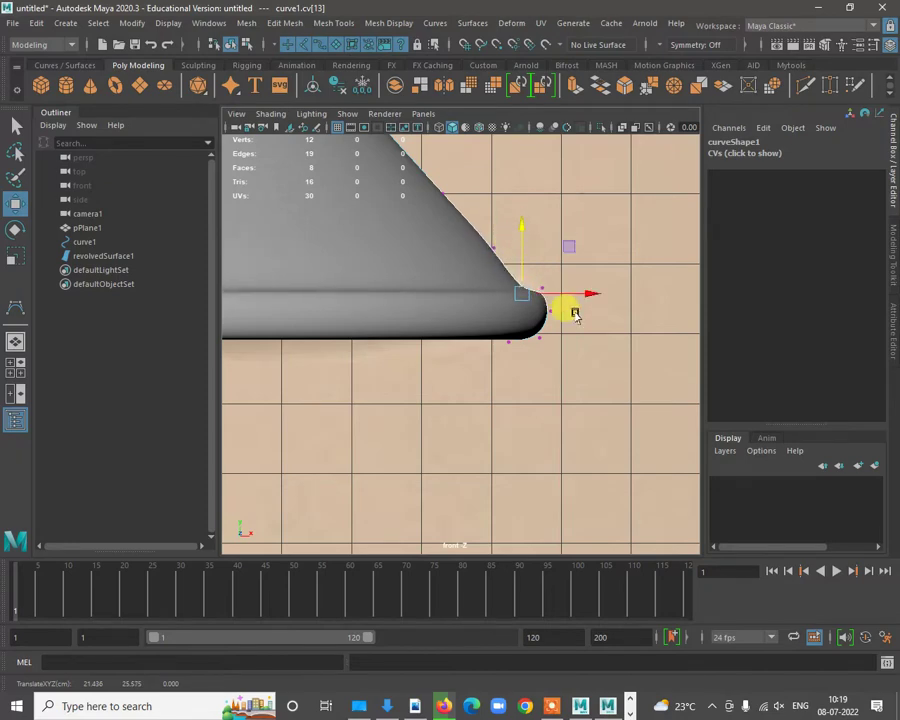
pyautogui.moveTo(575, 315)
pyautogui.mouseDown()
pyautogui.moveTo(550, 318)
pyautogui.moveTo(561, 316)
pyautogui.mouseUp()
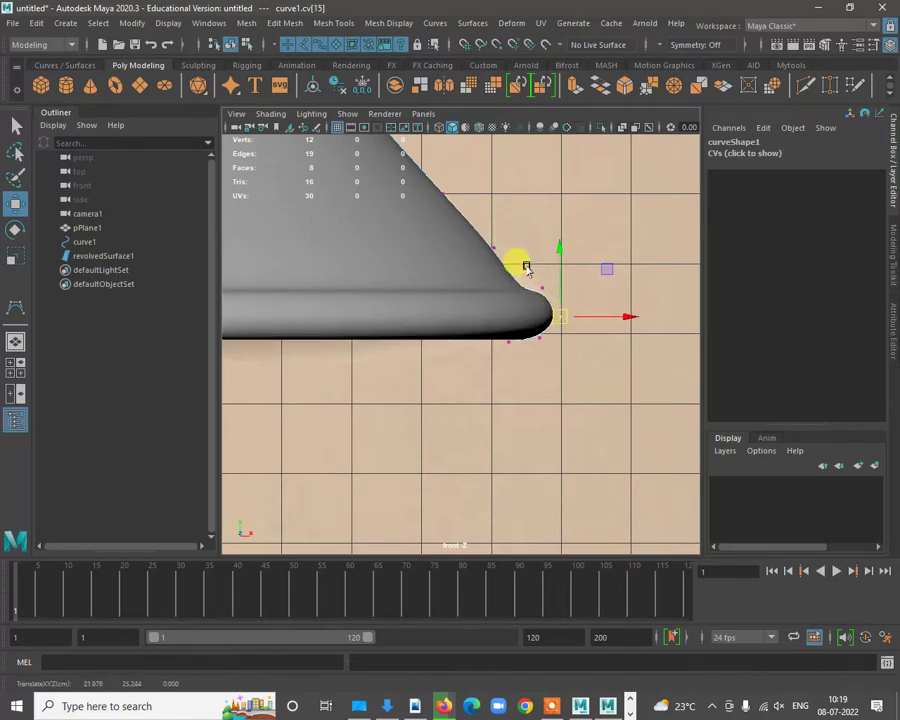
pyautogui.click(538, 283)
pyautogui.scroll(-5, 538, 280)
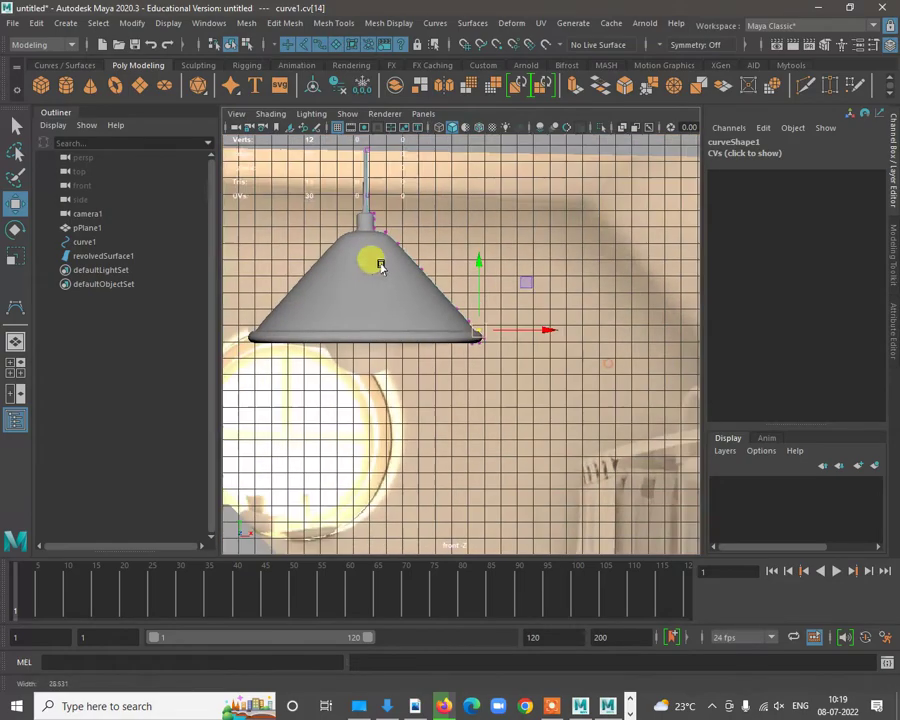
pyautogui.scroll(2, 482, 321)
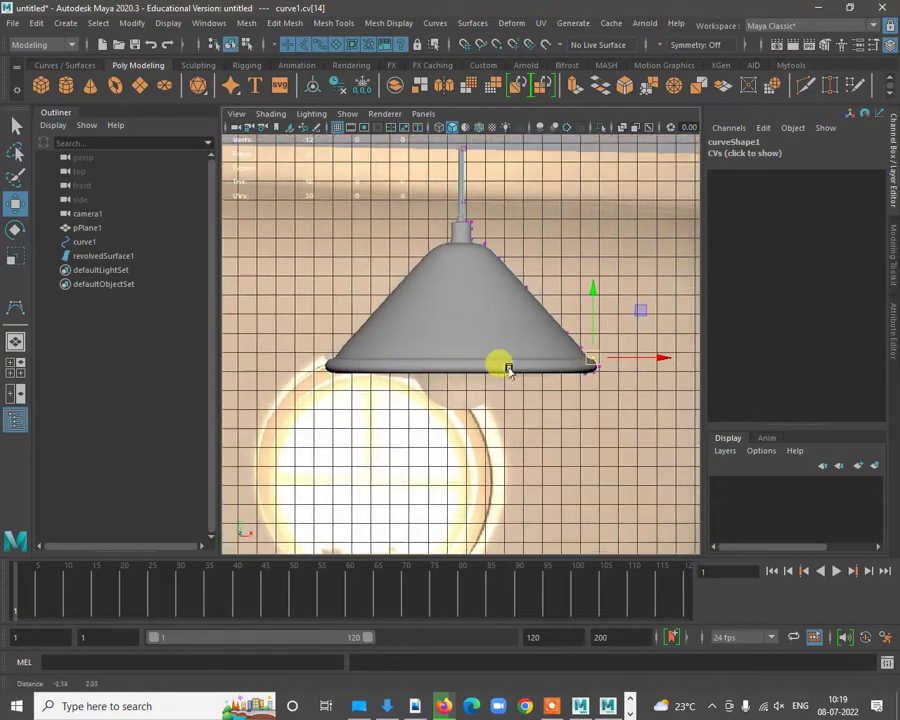
pyautogui.scroll(6, 468, 316)
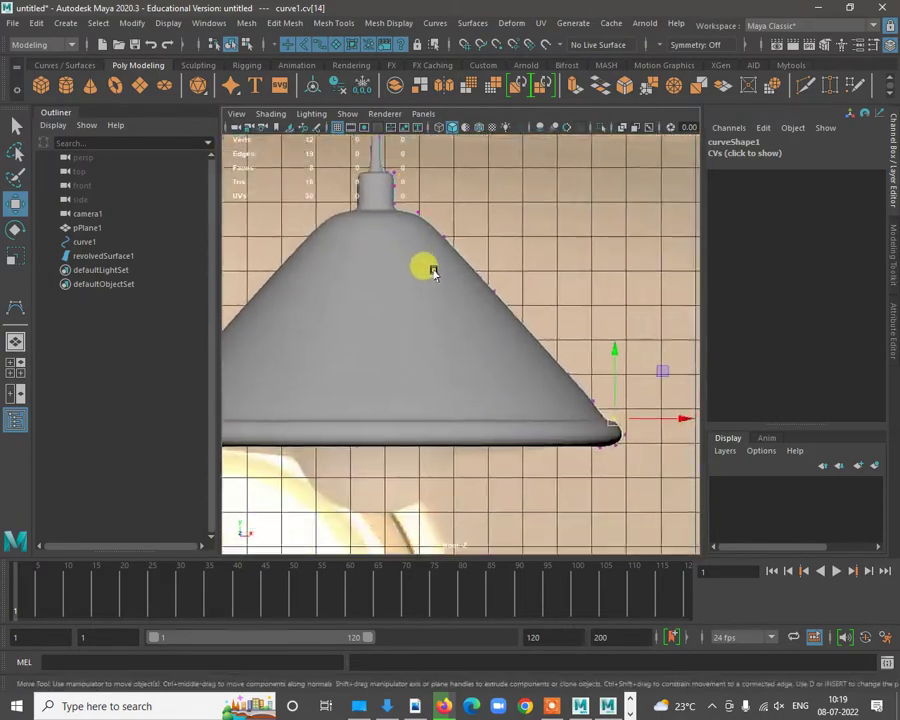
pyautogui.scroll(-3, 432, 272)
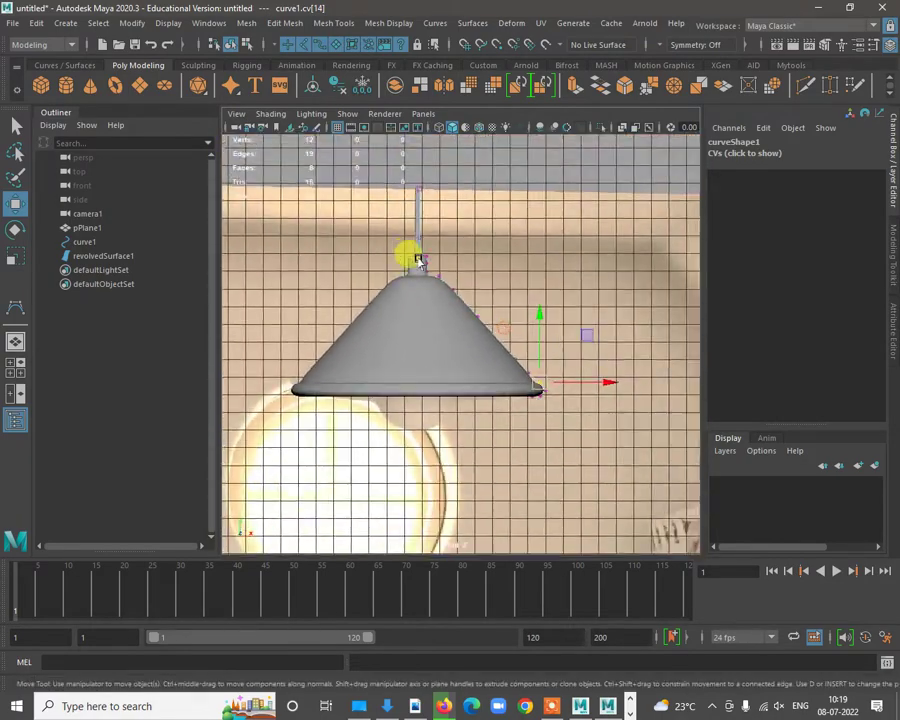
pyautogui.scroll(2, 428, 244)
# Step: Raise cv[0] to extend the rod toward the ceiling, then select revolvedSurface1
pyautogui.click(458, 272)
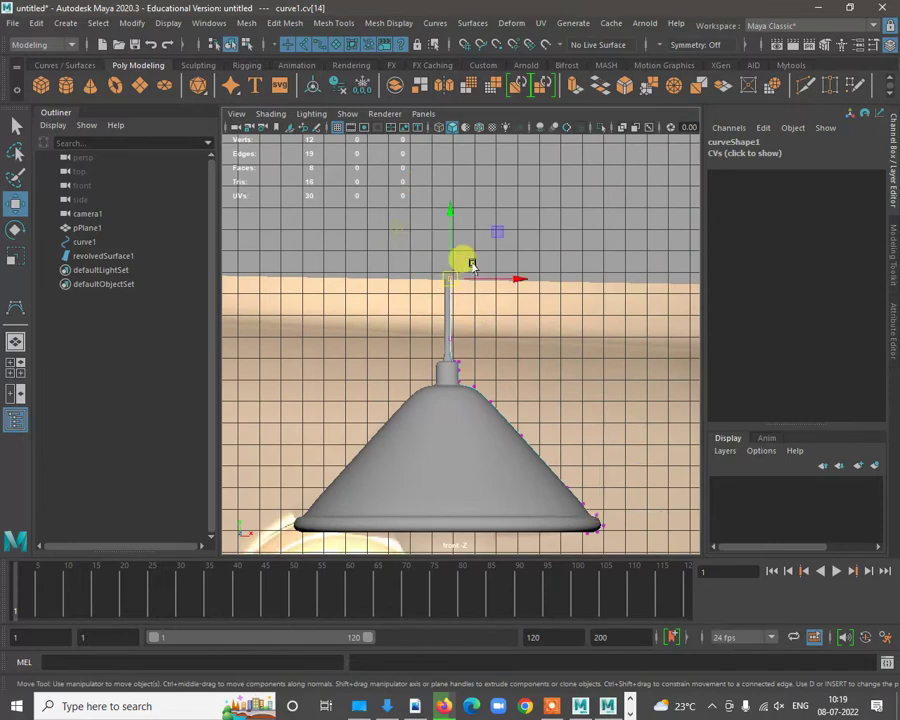
pyautogui.moveTo(472, 265); pyautogui.dragTo(456, 190)
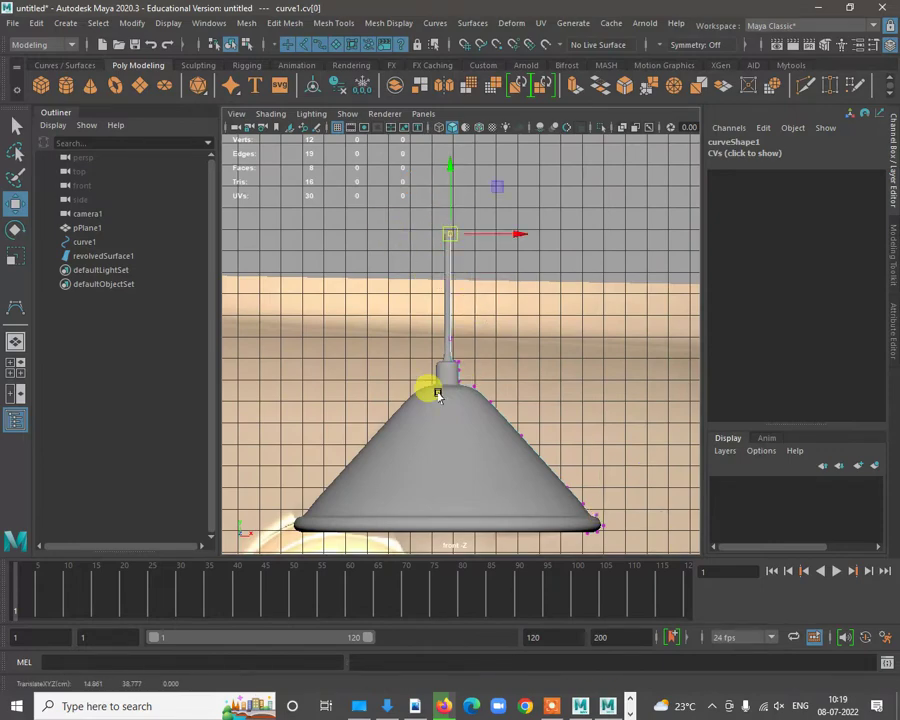
pyautogui.keyDown('alt'); pyautogui.moveTo(437, 393); pyautogui.dragTo(446, 187, button='middle'); pyautogui.keyUp('alt')
pyautogui.keyDown('alt'); pyautogui.moveTo(492, 343); pyautogui.dragTo(470, 230, button='middle'); pyautogui.keyUp('alt')
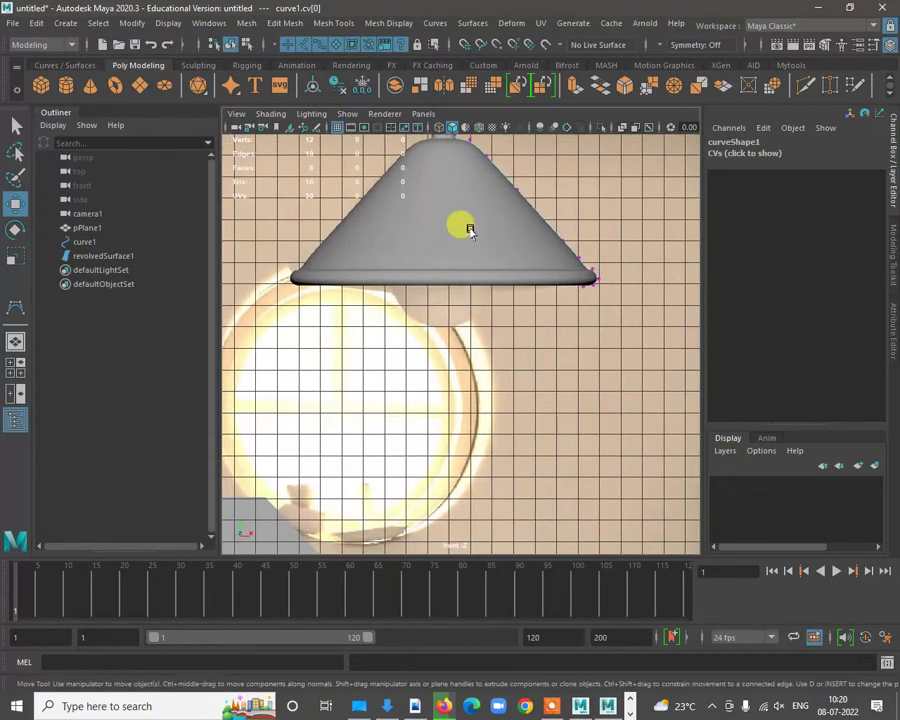
pyautogui.rightClick(564, 184)
pyautogui.click(573, 285)
pyautogui.click(588, 277)
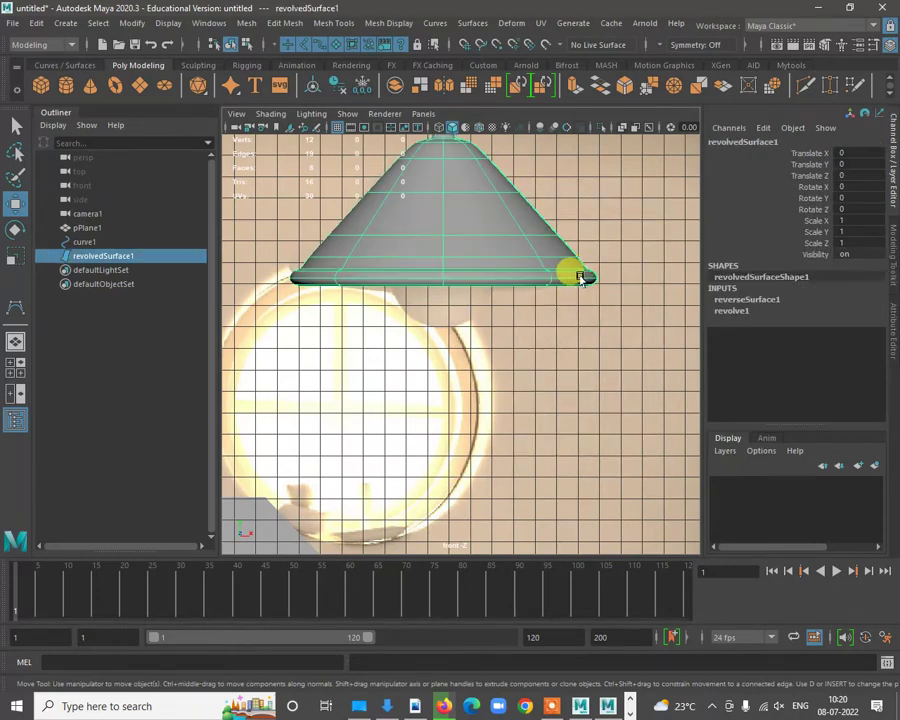
# Step: Show the scene in wireframe, reframe the lamp lower, and choose the EP Curve Tool
pyautogui.press('4')
pyautogui.click(540, 341)
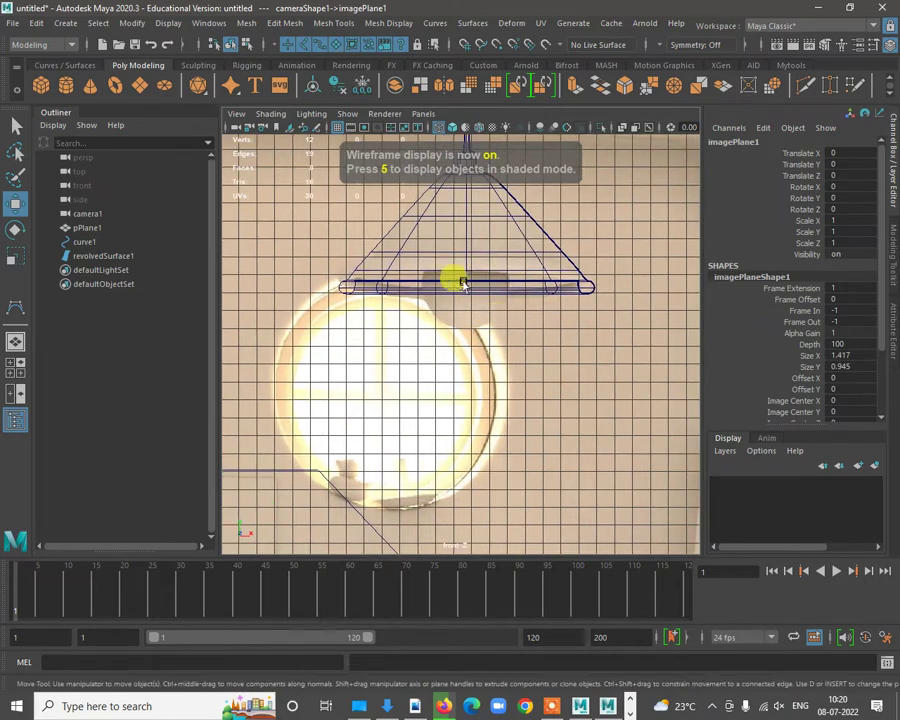
pyautogui.keyDown('alt'); pyautogui.moveTo(460, 277); pyautogui.dragTo(476, 358, button='middle'); pyautogui.keyUp('alt')
pyautogui.keyDown('alt'); pyautogui.moveTo(479, 293); pyautogui.dragTo(494, 356, button='middle'); pyautogui.keyUp('alt')
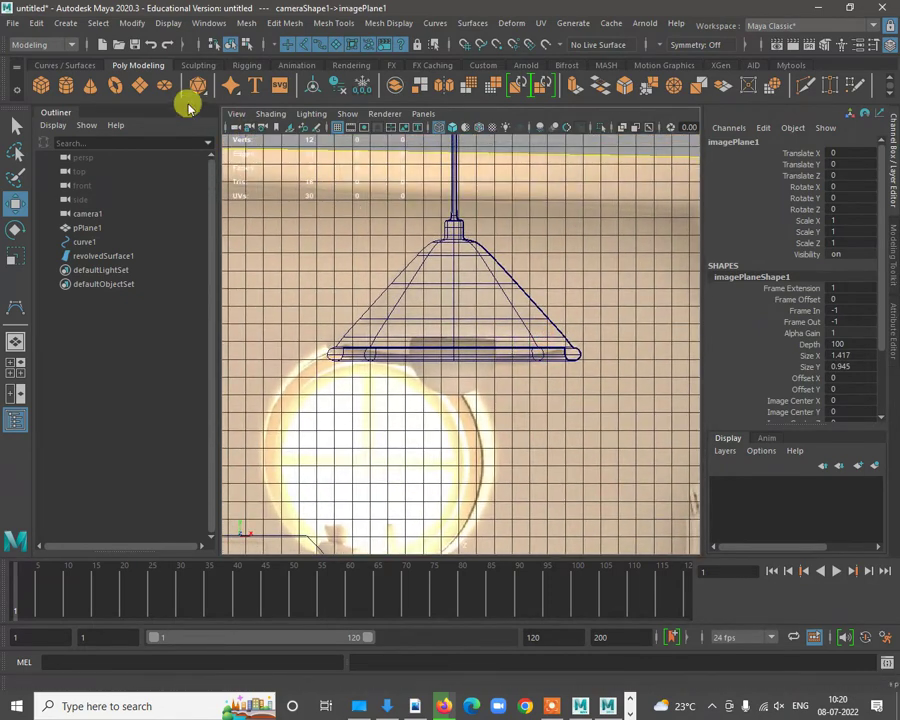
pyautogui.click(63, 66)
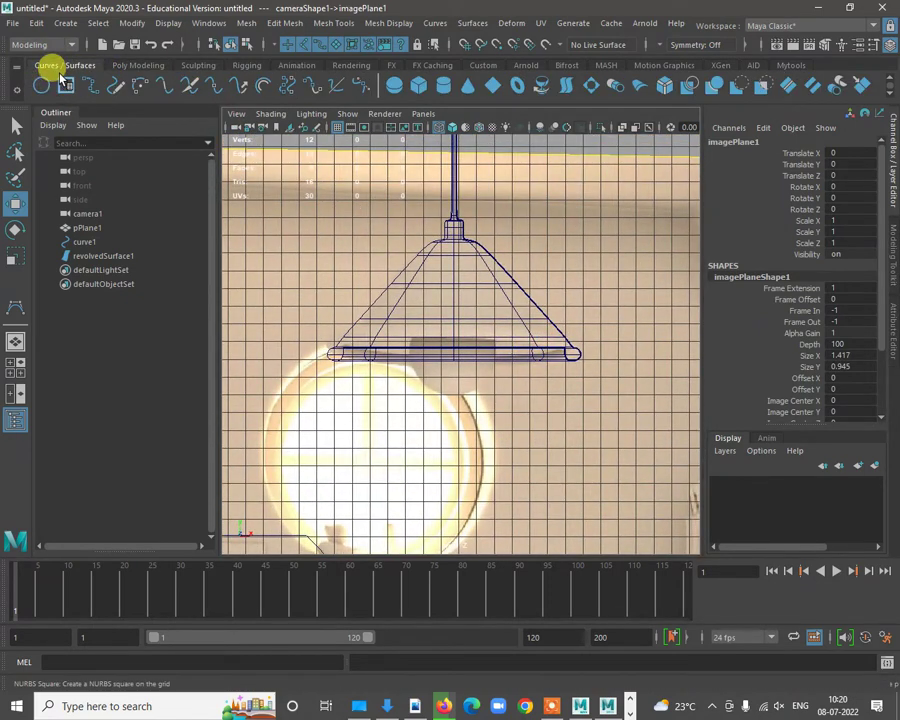
pyautogui.click(68, 23)
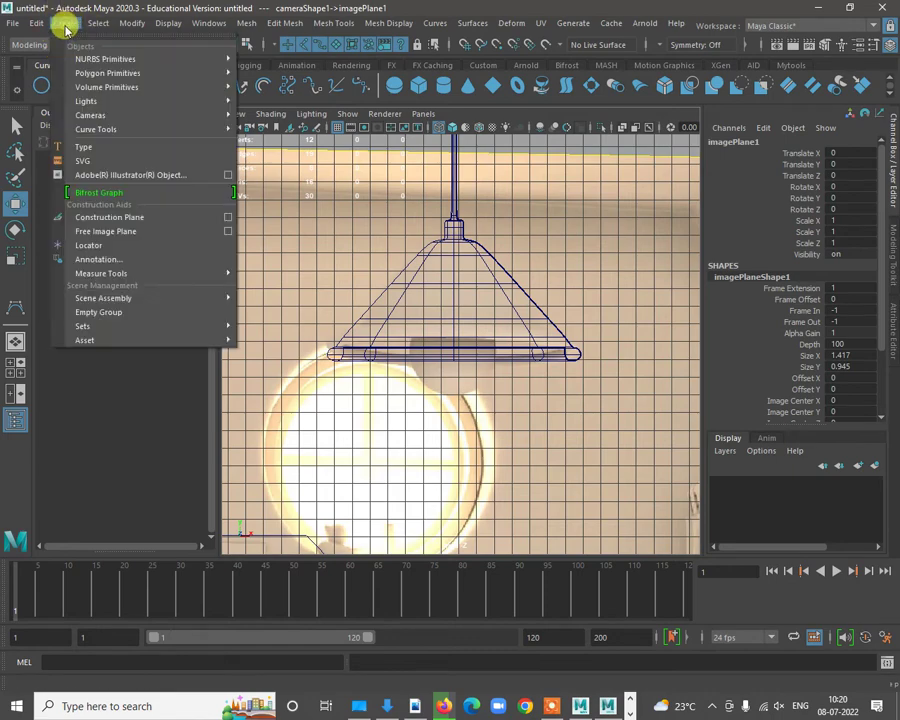
pyautogui.moveTo(114, 124)
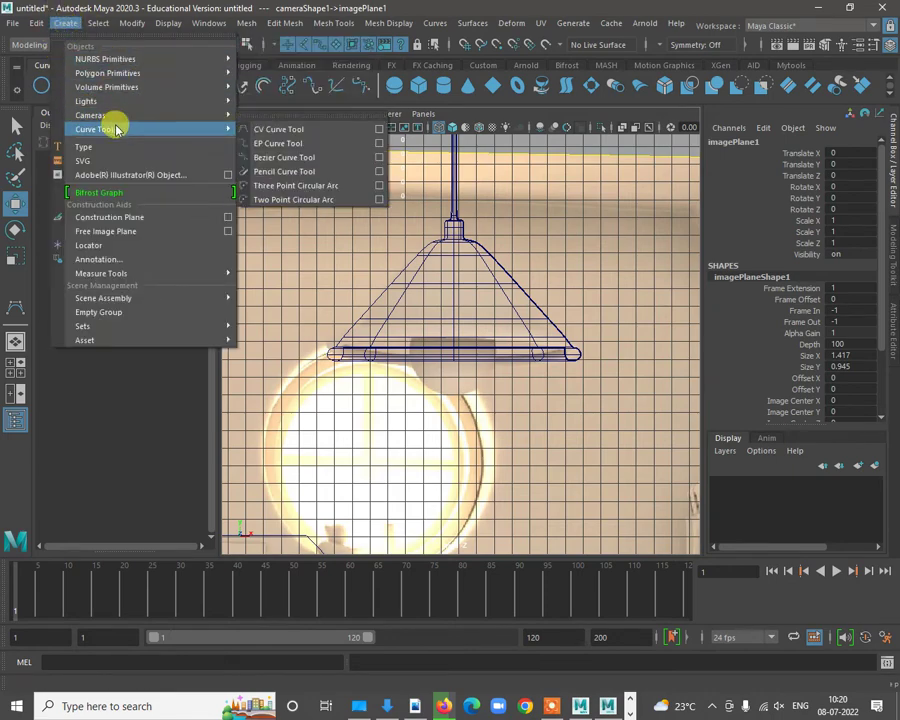
pyautogui.click(287, 140)
# Step: Draw a seven-point EP curve, curve2, tracing the half-bulb profile inside the lamp shade
pyautogui.keyDown('alt'); pyautogui.moveTo(317, 251); pyautogui.dragTo(484, 445, button='right'); pyautogui.keyUp('alt')
pyautogui.scroll(5, 484, 445)
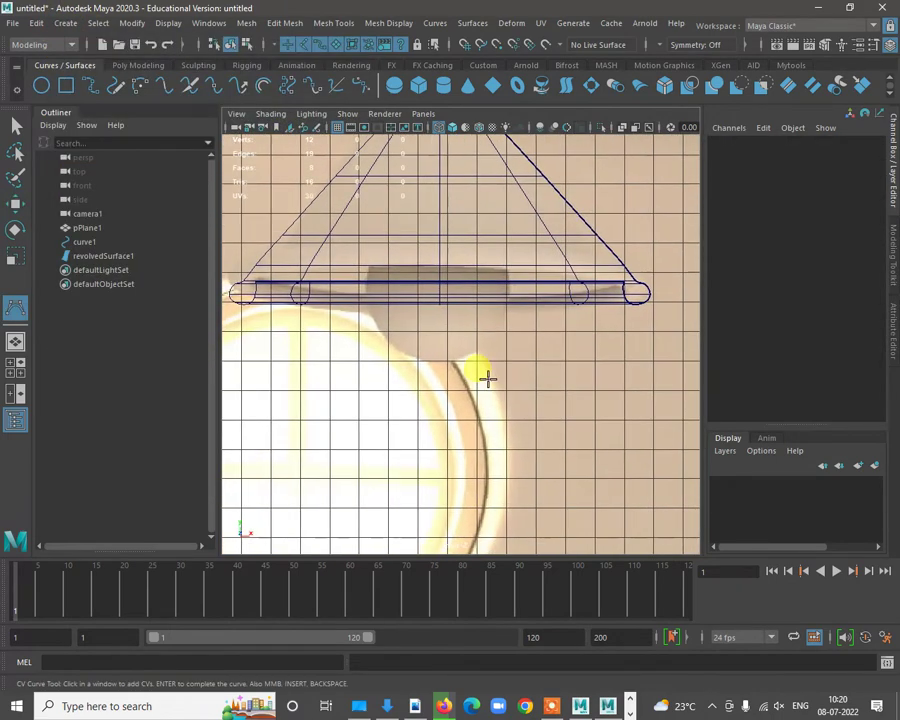
pyautogui.click(430, 365)
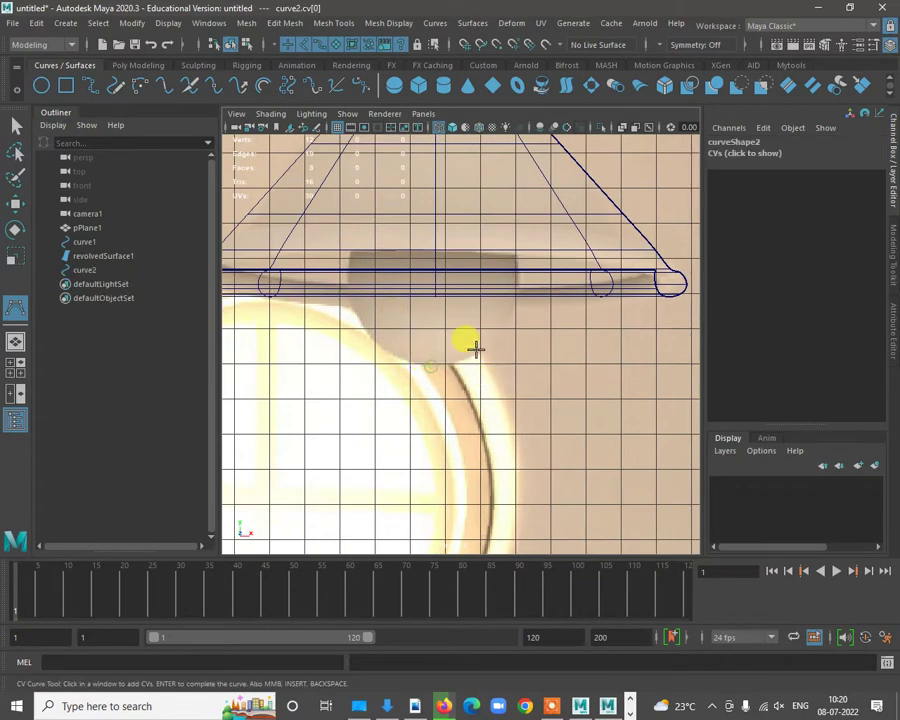
pyautogui.click(466, 356)
pyautogui.click(513, 318)
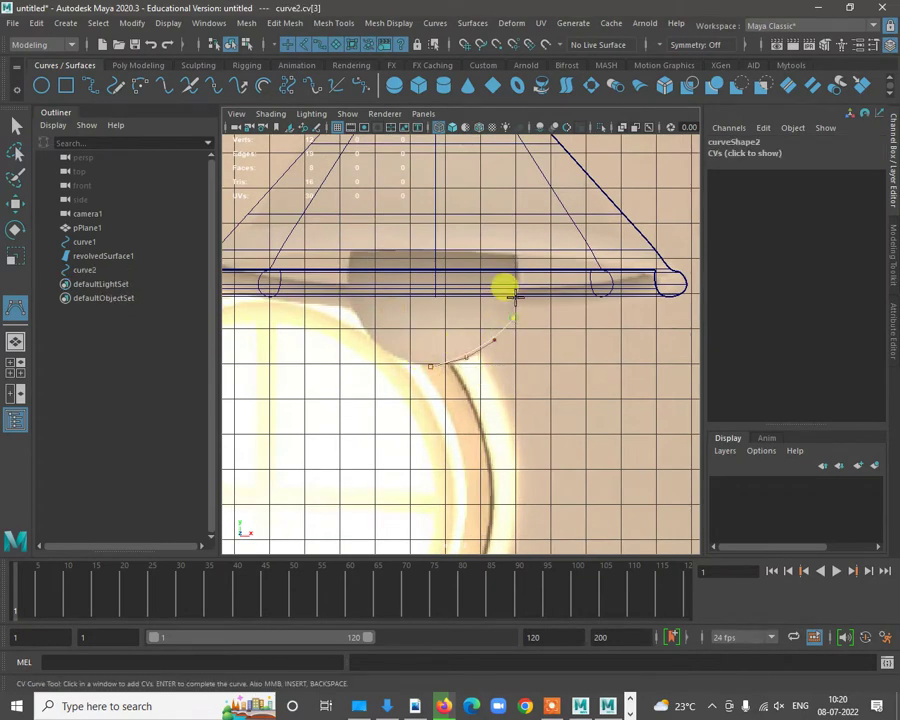
pyautogui.click(520, 277)
pyautogui.click(501, 224)
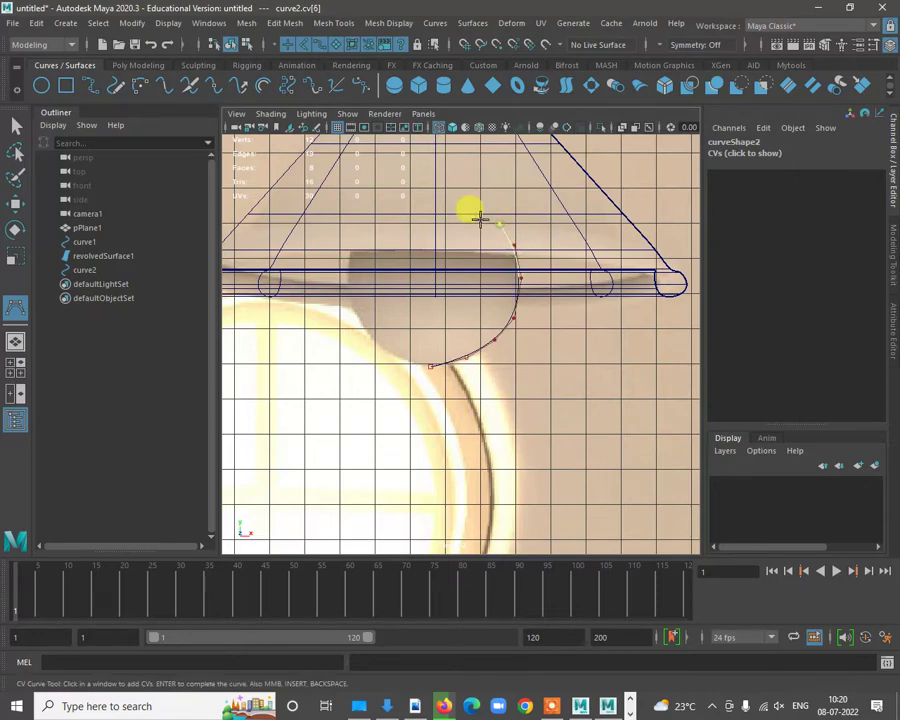
pyautogui.click(466, 211)
pyautogui.scroll(-3, 460, 230)
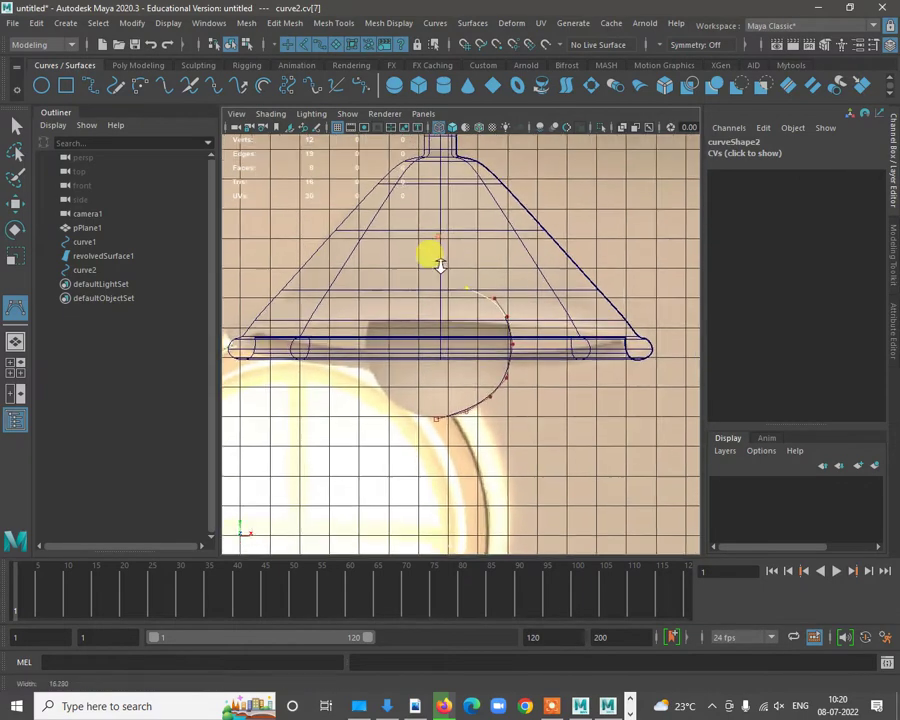
pyautogui.click(452, 212)
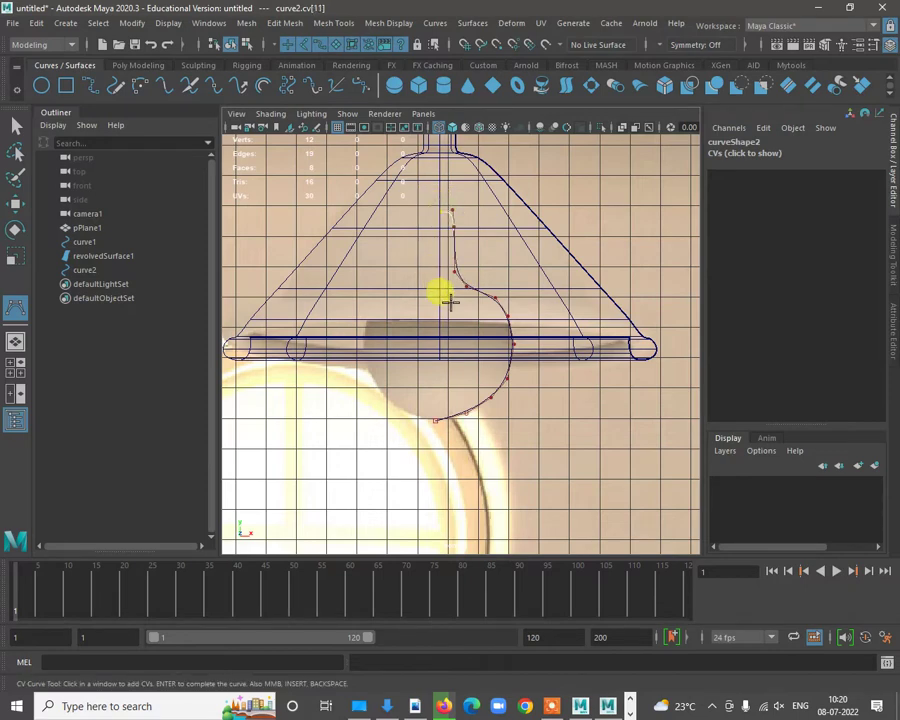
pyautogui.press('w')
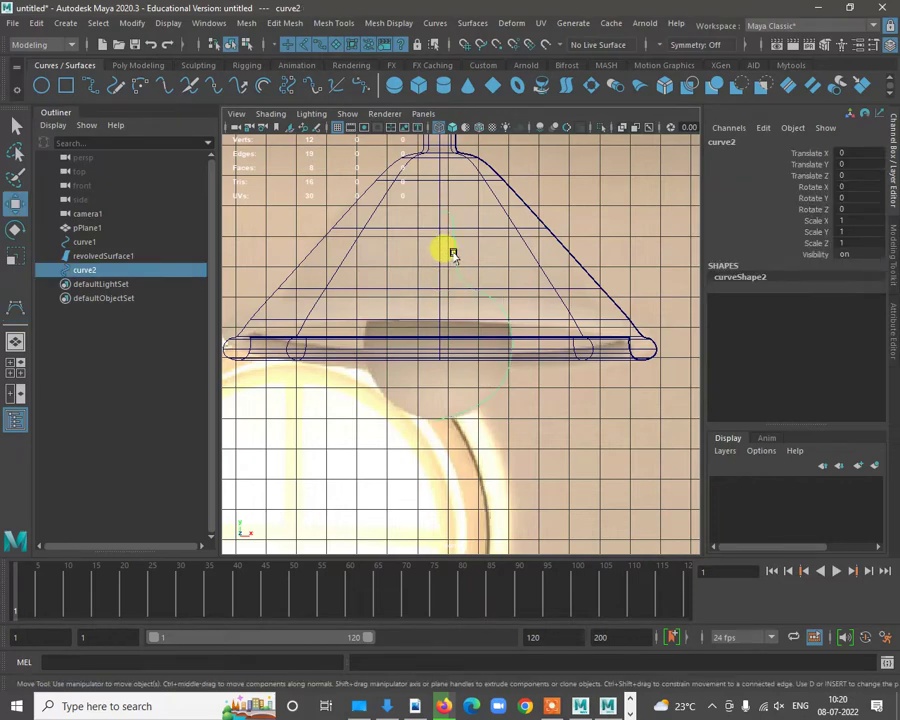
# Step: Nudge curve2's top control point to reshape the bulb's neck
pyautogui.moveTo(452, 253); pyautogui.dragTo(370, 252, button='right')
pyautogui.scroll(3, 427, 277)
pyautogui.click(441, 193)
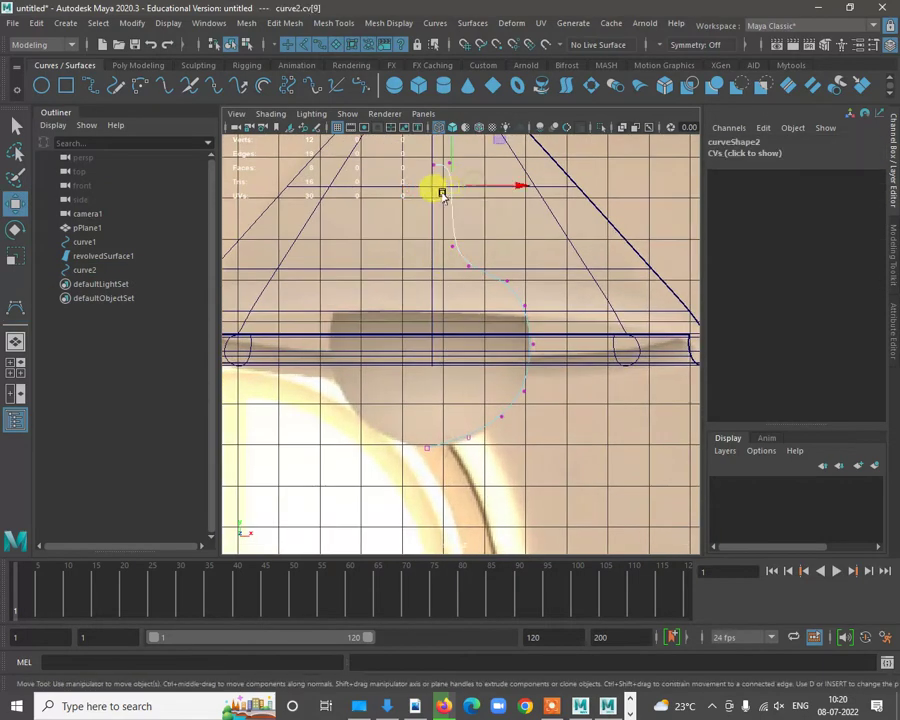
pyautogui.moveTo(441, 193); pyautogui.dragTo(453, 197)
pyautogui.scroll(-4, 506, 378)
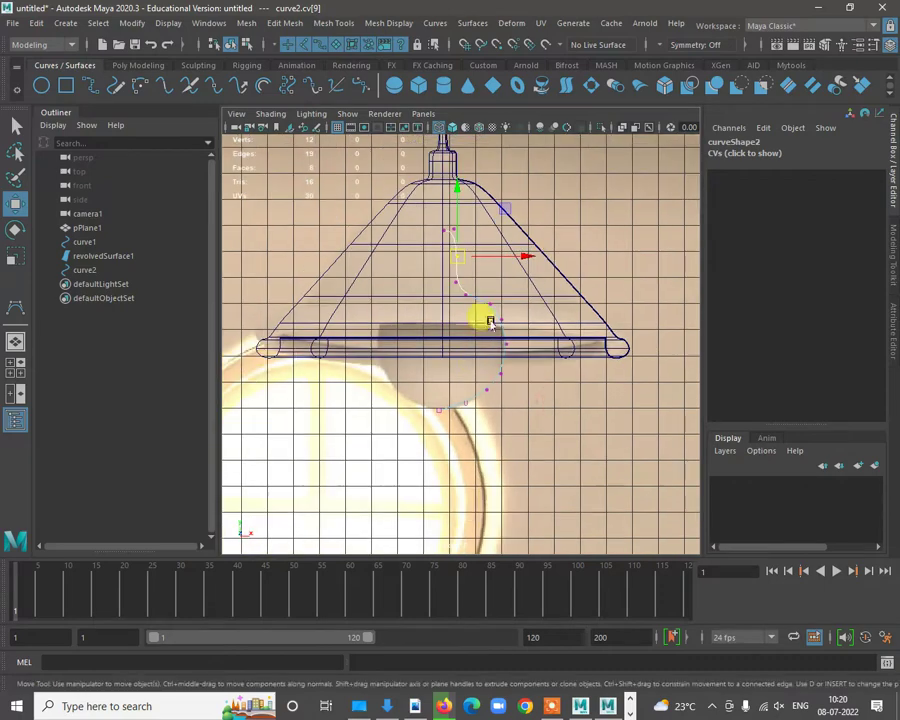
pyautogui.moveTo(495, 315); pyautogui.dragTo(541, 290, button='right')
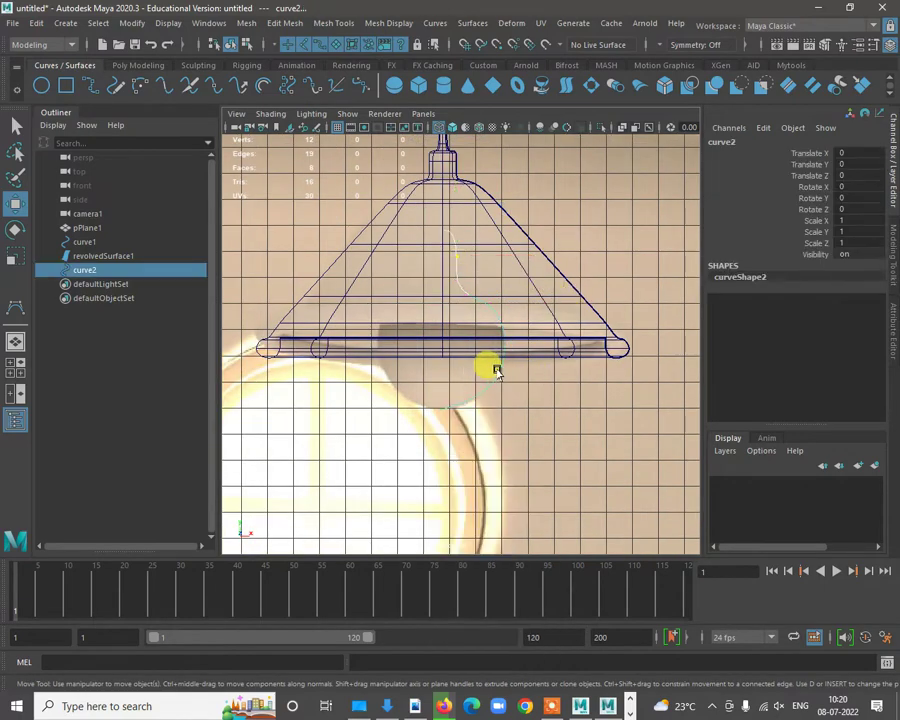
pyautogui.scroll(-2, 501, 380)
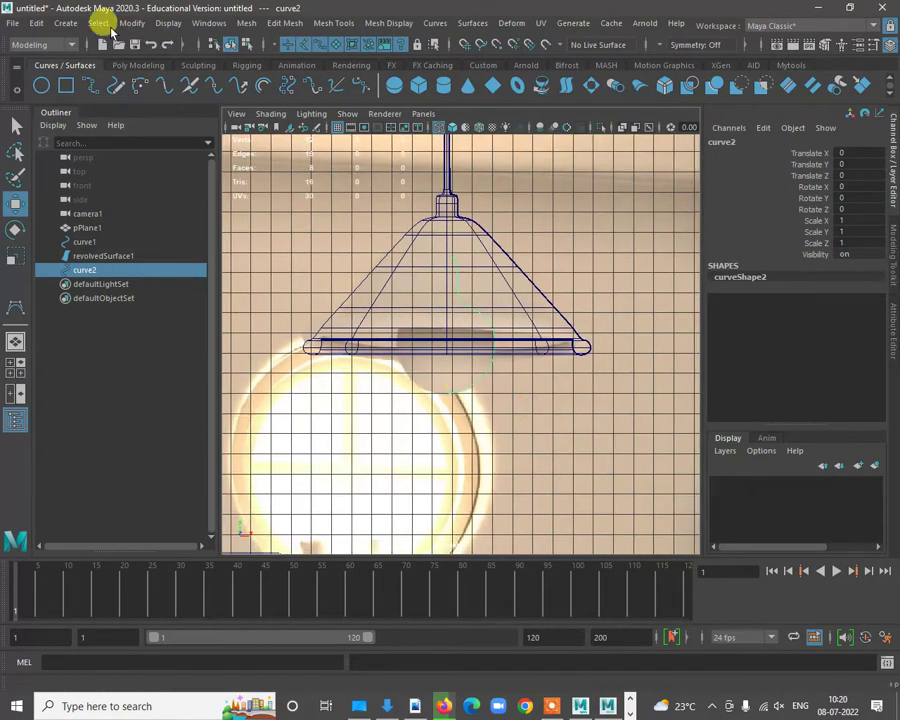
# Step: Center curve2's pivot, then move the pivot onto the lamp's centre line
pyautogui.click(133, 25)
pyautogui.click(162, 126)
pyautogui.scroll(3, 502, 414)
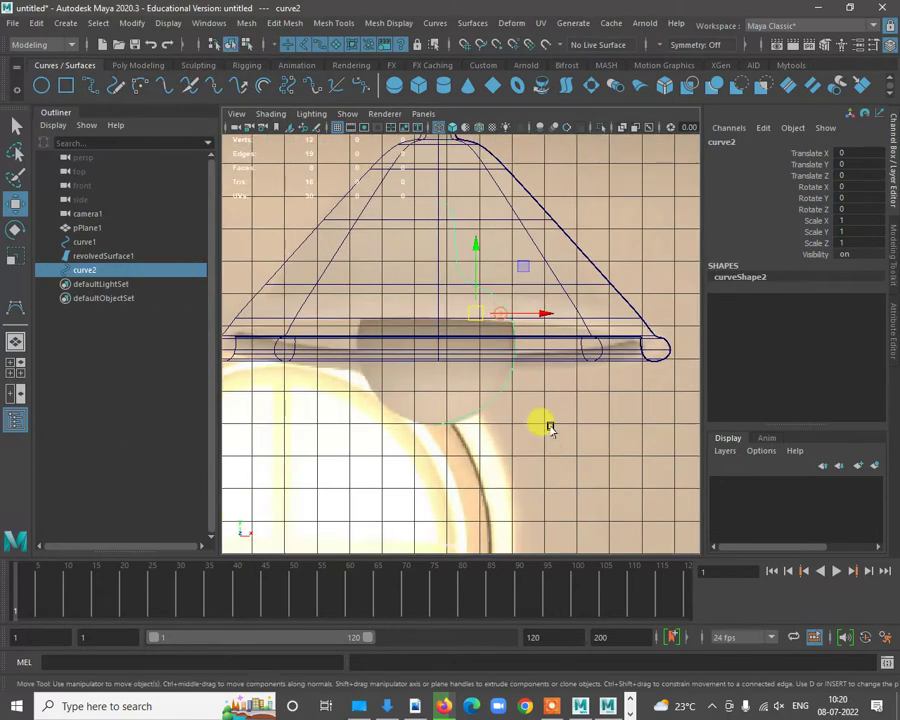
pyautogui.press('d')
pyautogui.moveTo(541, 314); pyautogui.dragTo(505, 316)
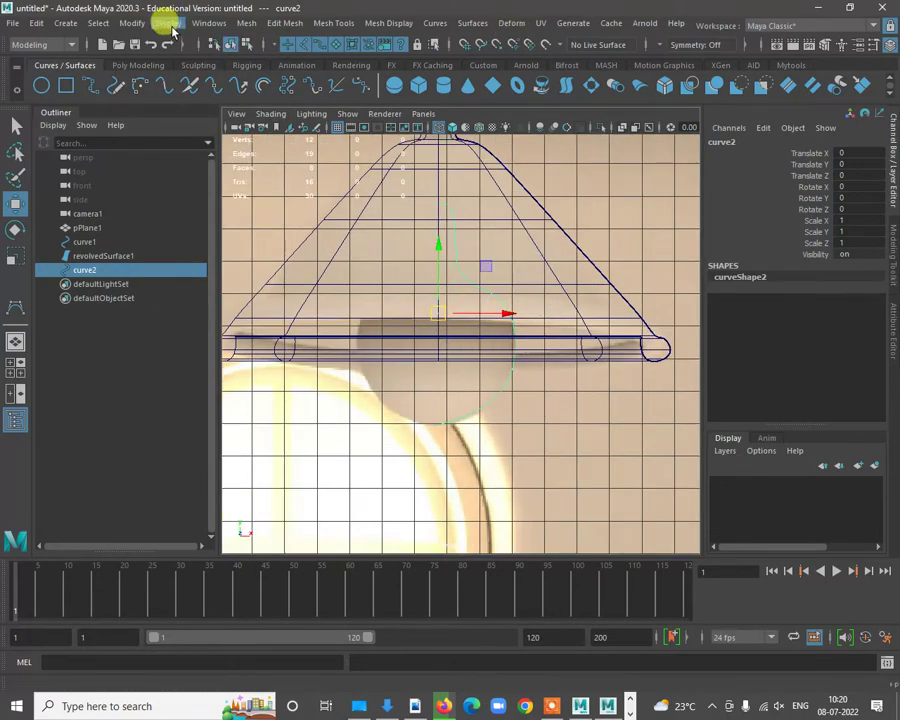
pyautogui.click(458, 27)
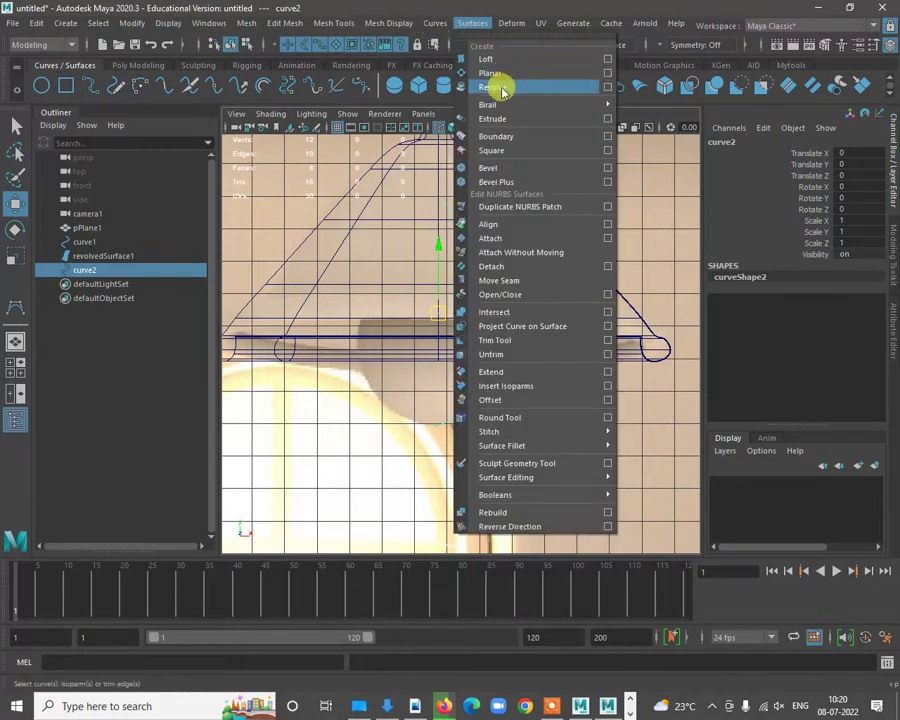
# Step: Revolve curve2 into the bulb surface revolvedSurface2
pyautogui.click(497, 87)
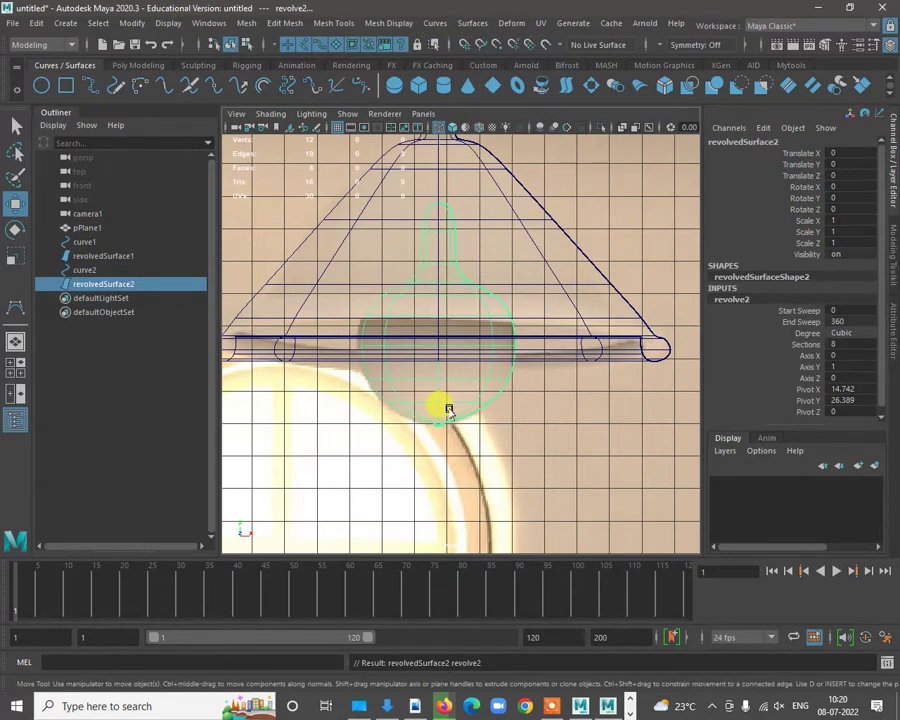
pyautogui.scroll(2, 480, 380)
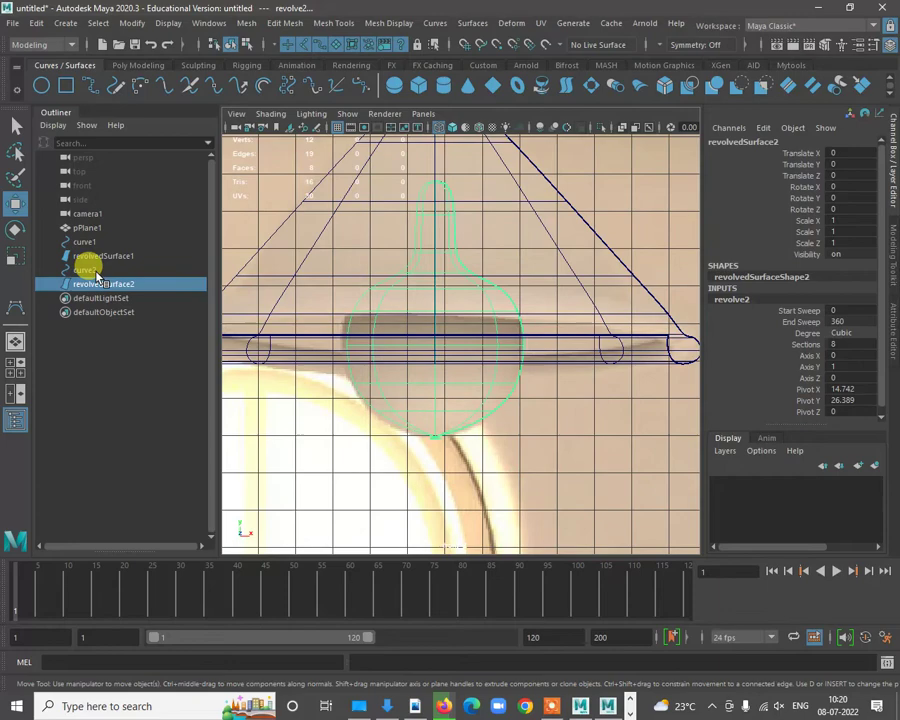
pyautogui.click(86, 270)
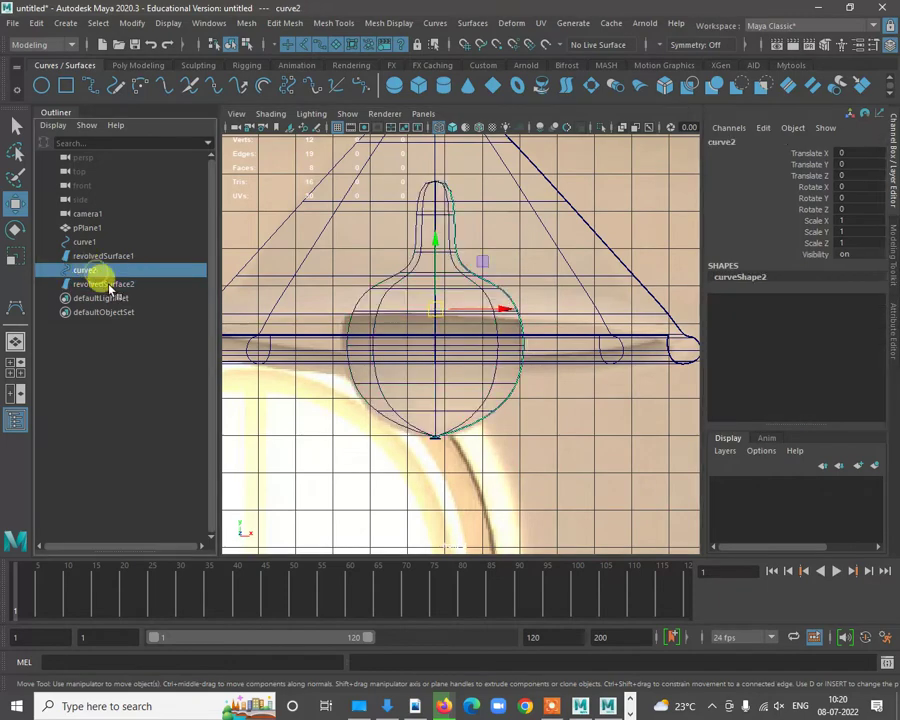
pyautogui.rightClick(598, 424)
pyautogui.click(640, 426)
pyautogui.scroll(-5, 506, 281)
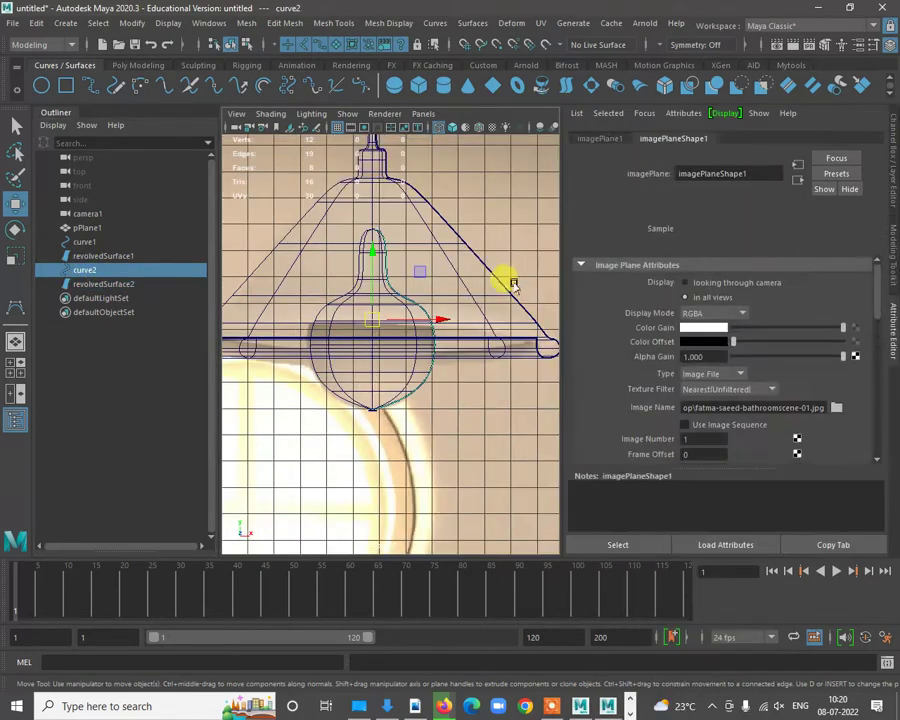
pyautogui.rightClick(346, 167)
pyautogui.click(374, 315)
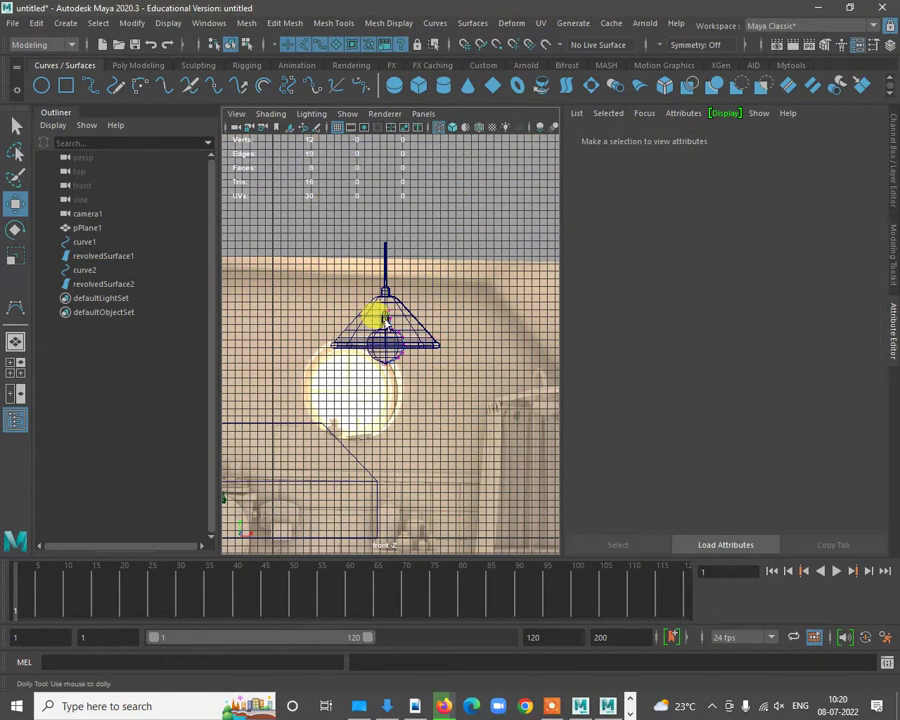
# Step: Move the bulb curve's bottom control points onto the lamp's centre line
pyautogui.scroll(5, 422, 487)
pyautogui.scroll(-5, 367, 400)
pyautogui.scroll(5, 362, 372)
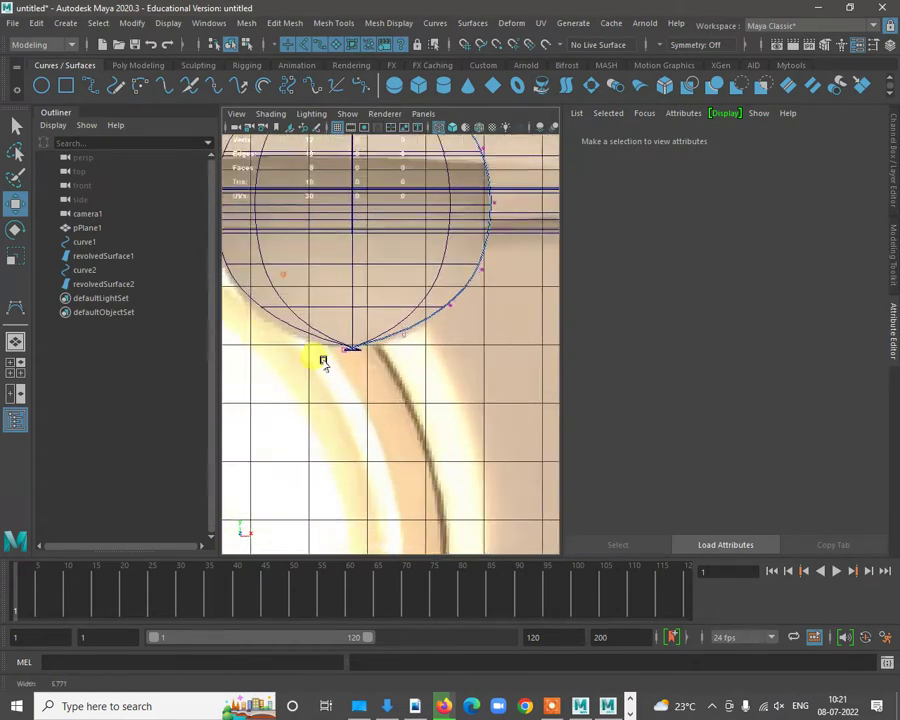
pyautogui.scroll(2, 390, 377)
pyautogui.click(355, 366)
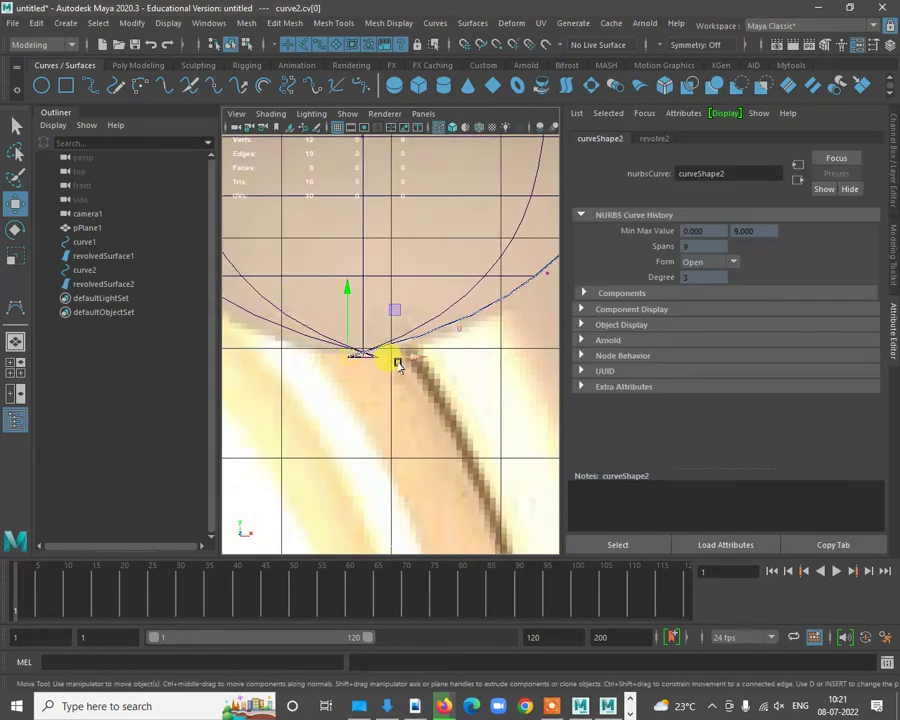
pyautogui.click(402, 356)
pyautogui.click(400, 355)
pyautogui.moveTo(402, 356); pyautogui.dragTo(369, 292)
pyautogui.scroll(-5, 347, 321)
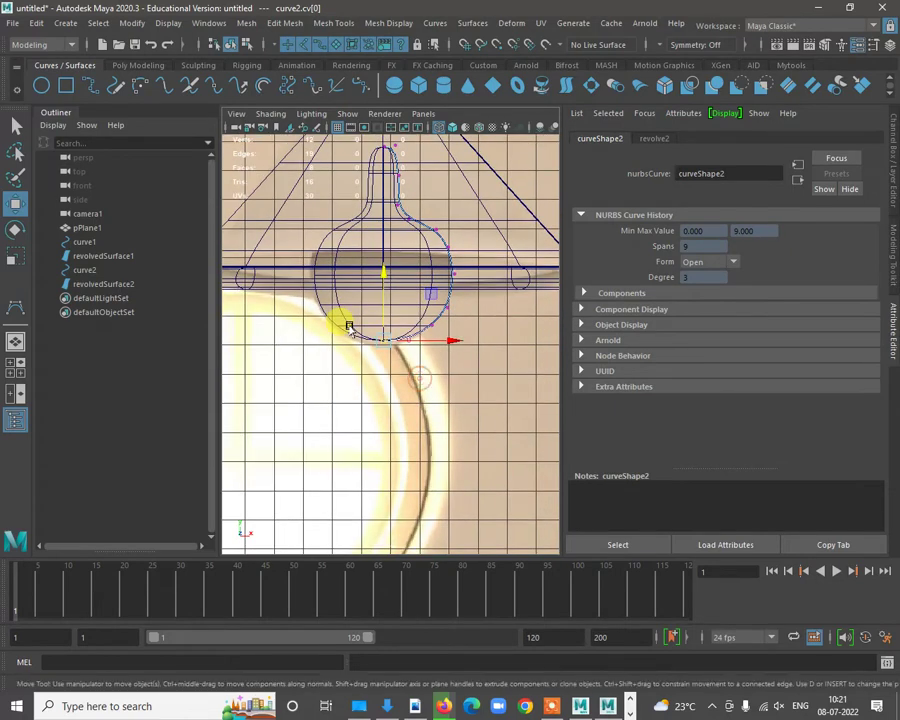
pyautogui.moveTo(476, 376); pyautogui.dragTo(431, 271)
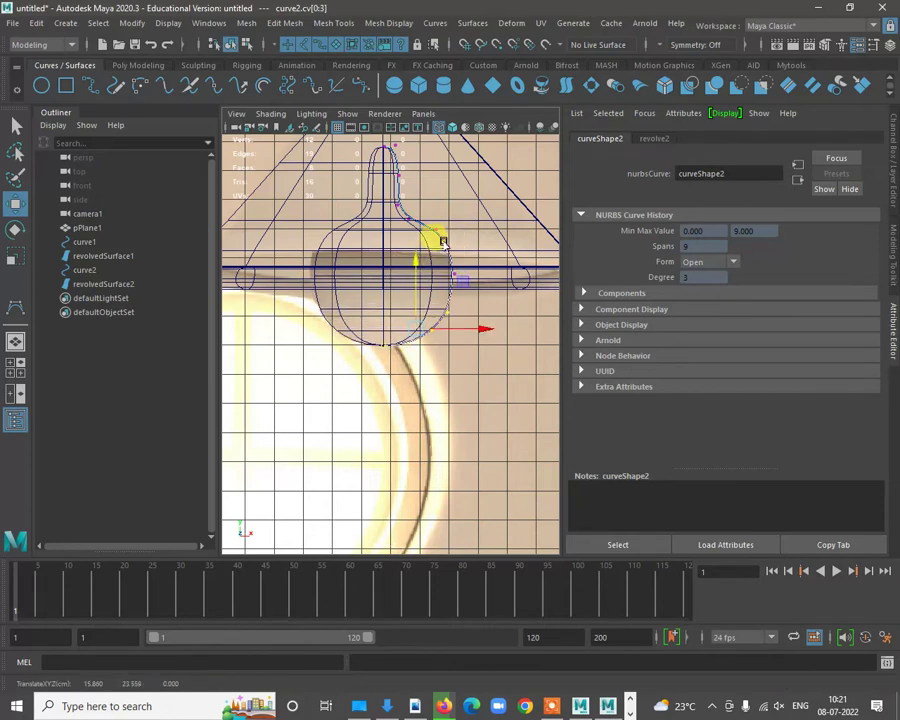
pyautogui.moveTo(434, 230); pyautogui.dragTo(504, 208, button='right')
# Step: Return to object mode, enlarge the front view, and select the shade curve curve1
pyautogui.click(450, 292)
pyautogui.press('space')
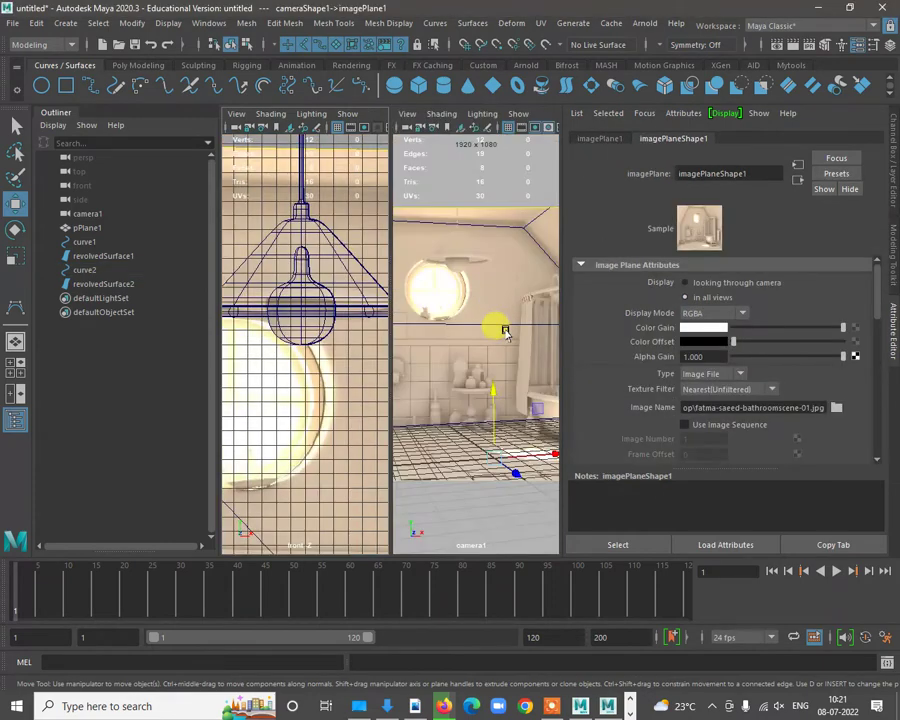
pyautogui.press('space')
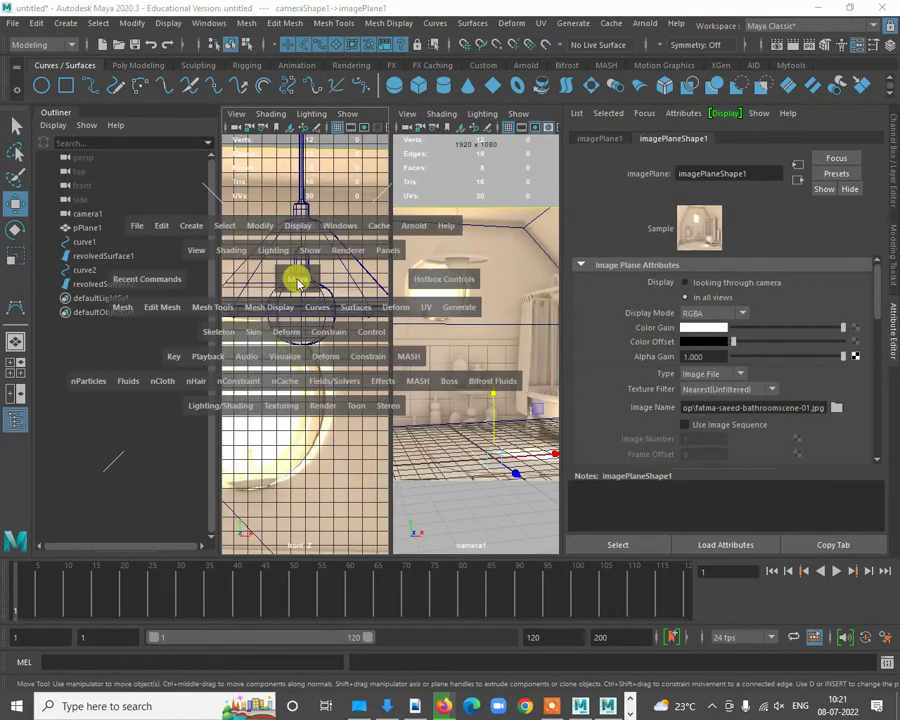
pyautogui.scroll(-5, 280, 310)
pyautogui.scroll(6, 358, 296)
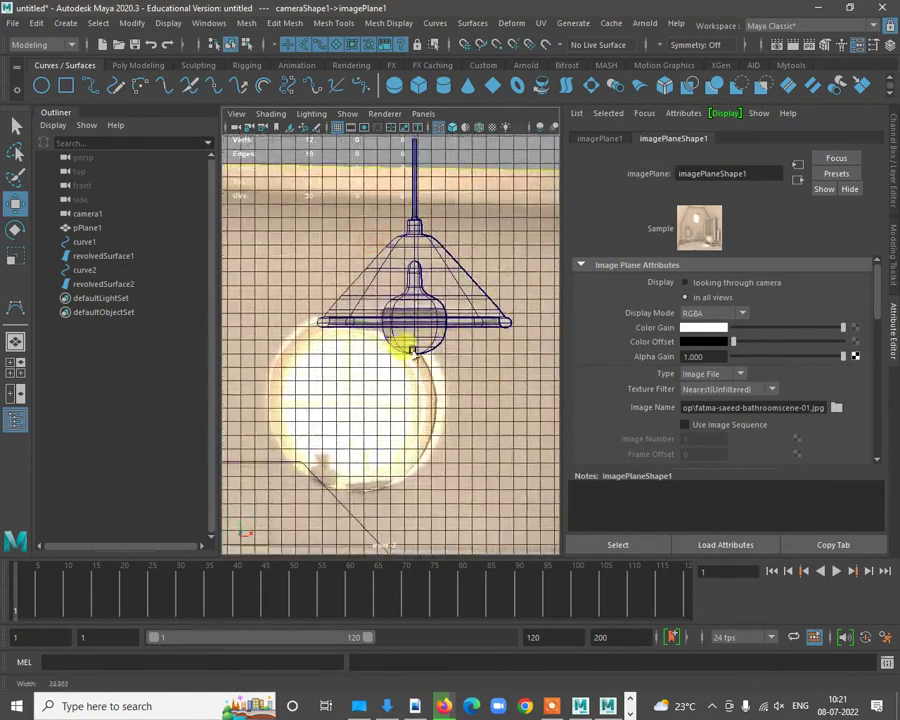
pyautogui.click(432, 283)
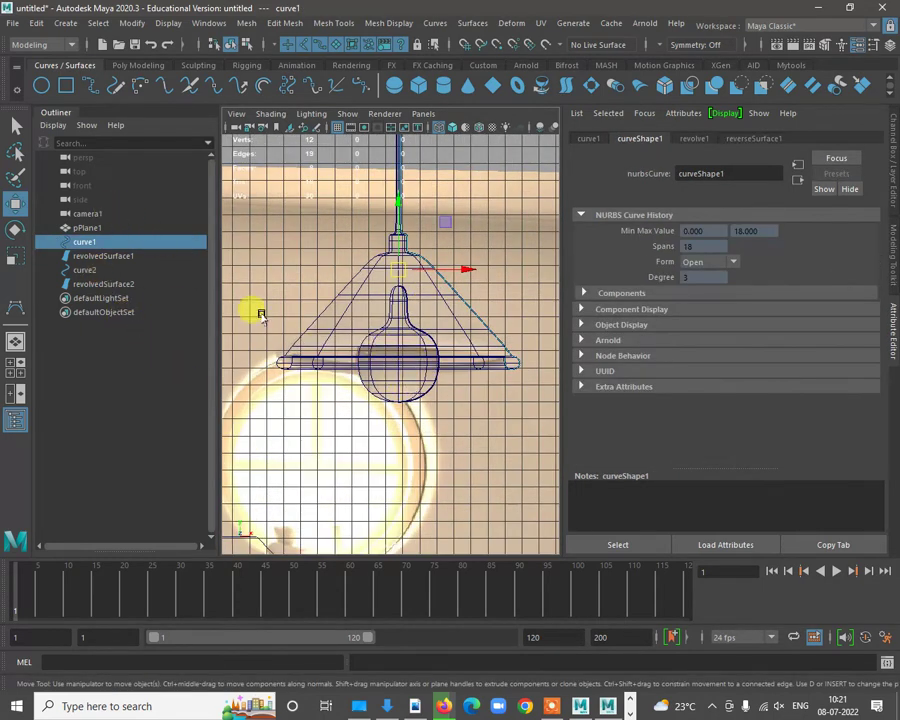
# Step: Delete all construction history from the shade and bulb surfaces
pyautogui.click(84, 269)
pyautogui.keyDown('ctrl'); pyautogui.click(82, 242); pyautogui.keyUp('ctrl')
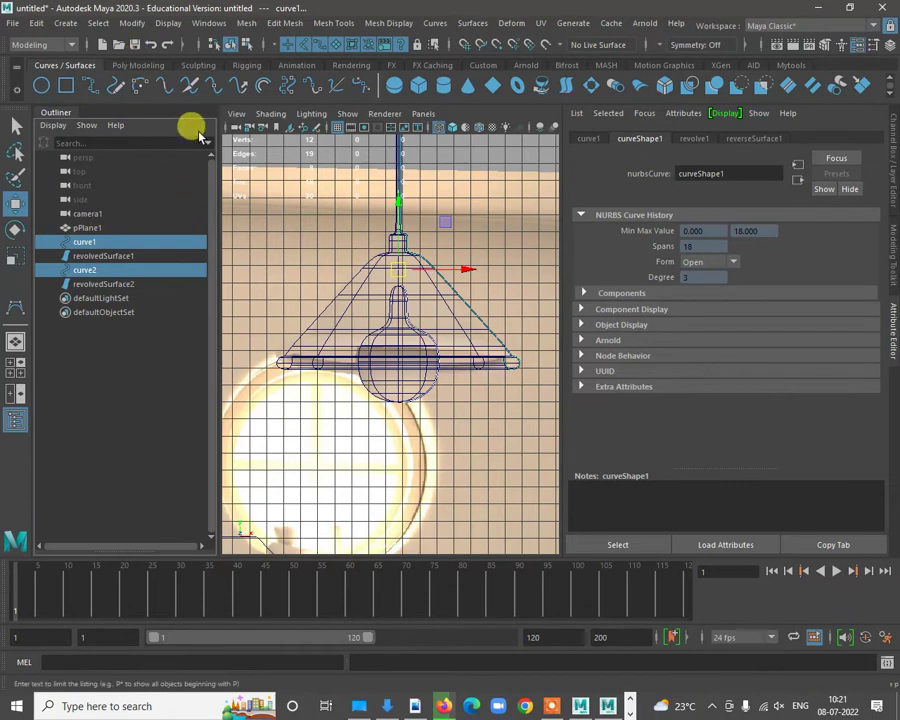
pyautogui.click(342, 322)
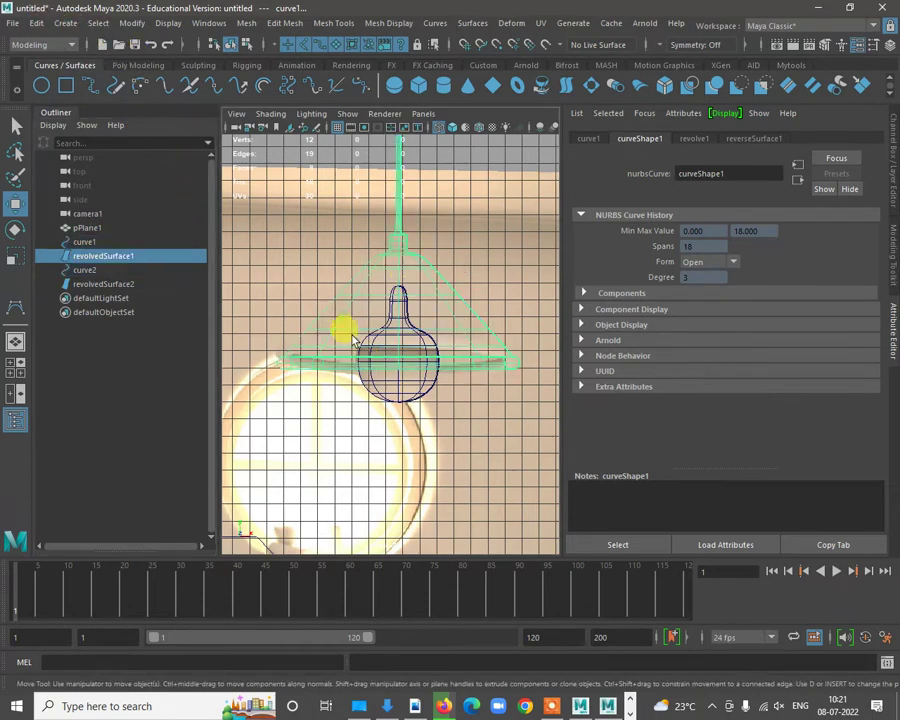
pyautogui.keyDown('shift'); pyautogui.click(408, 381); pyautogui.keyUp('shift')
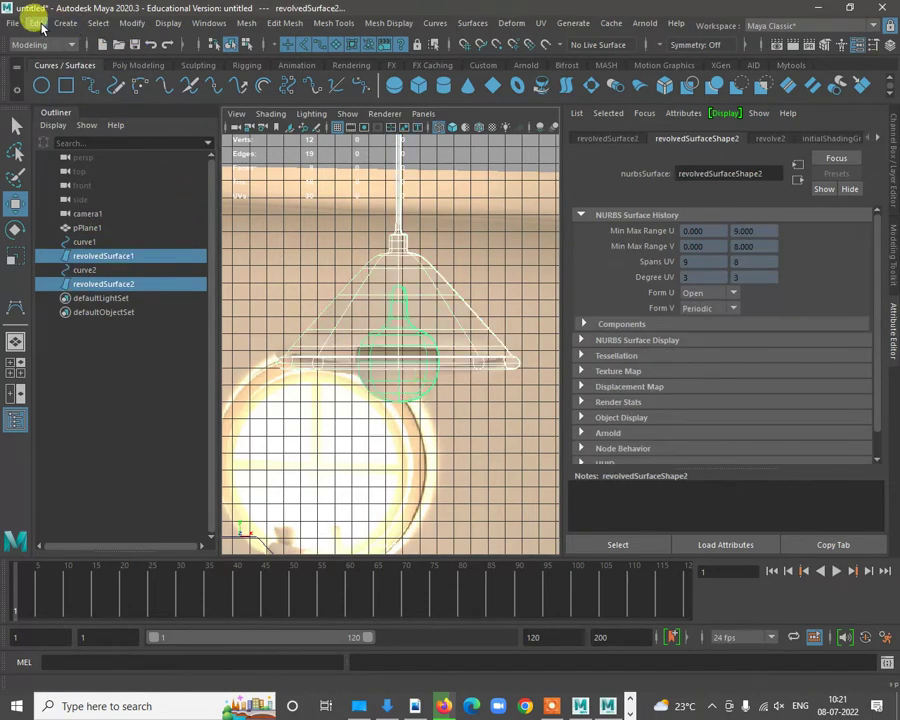
pyautogui.click(36, 22)
pyautogui.moveTo(110, 201)
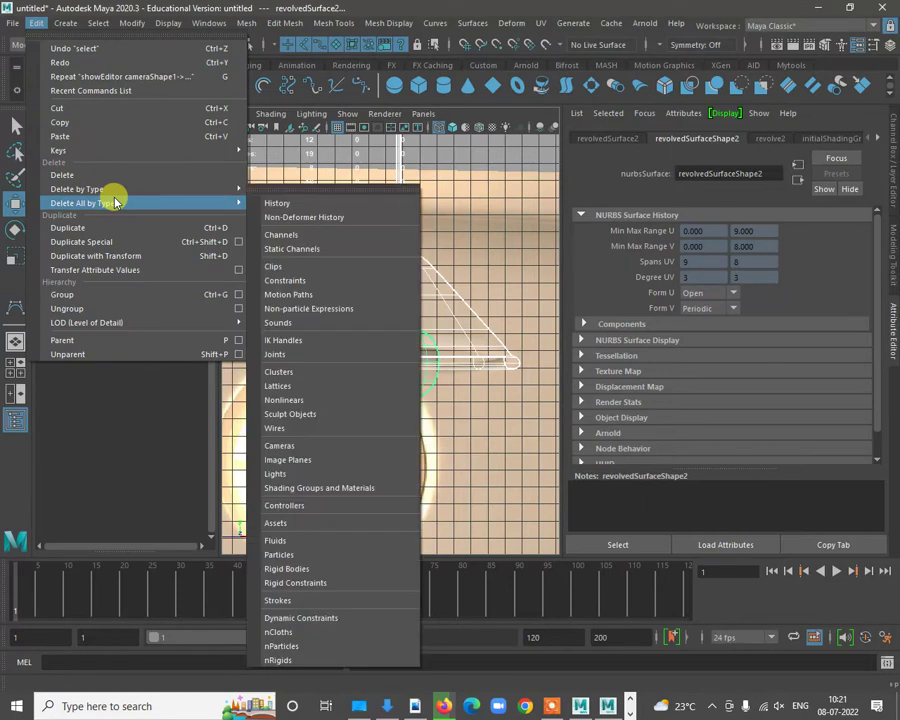
pyautogui.click(279, 204)
# Step: Delete profile curves curve1 and curve2, keeping revolvedSurface1 and revolvedSurface2
pyautogui.click(85, 242)
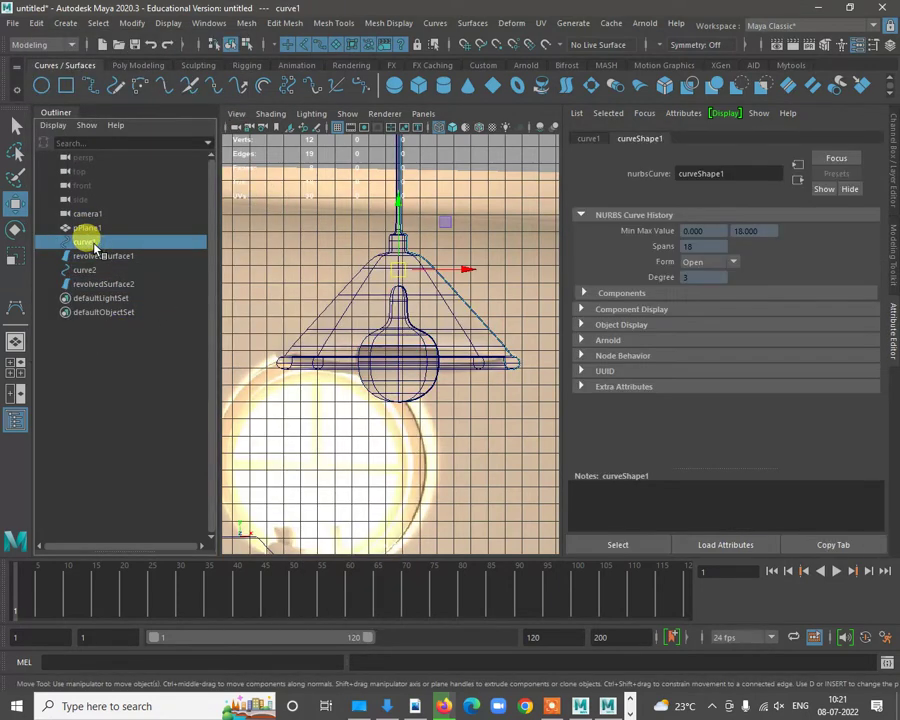
pyautogui.press('Delete')
pyautogui.click(95, 258)
pyautogui.press('Delete')
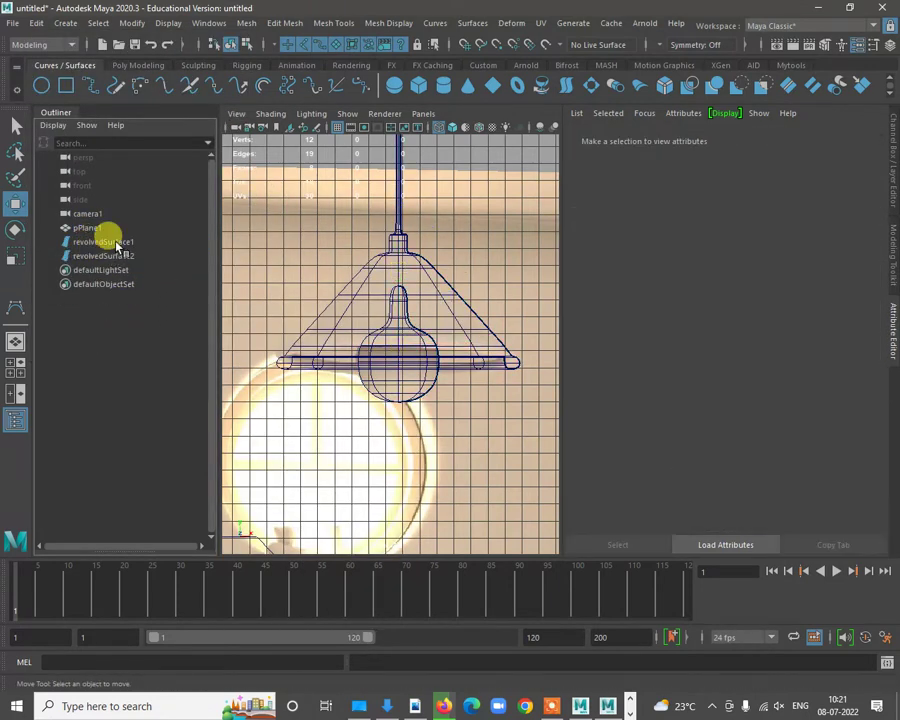
pyautogui.doubleClick(112, 242)
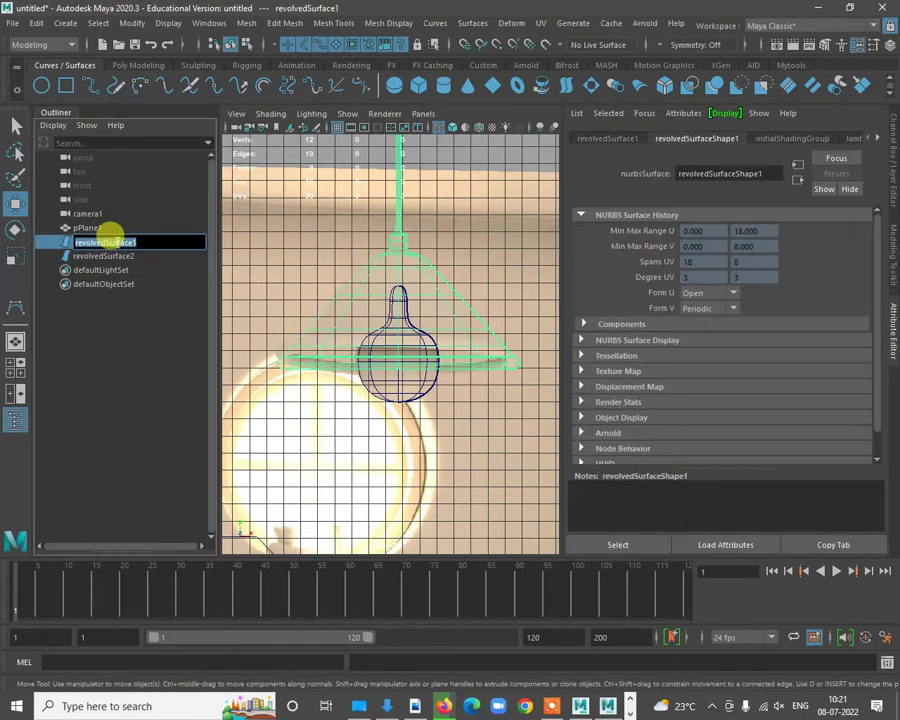
pyautogui.click(262, 173)
pyautogui.click(120, 252)
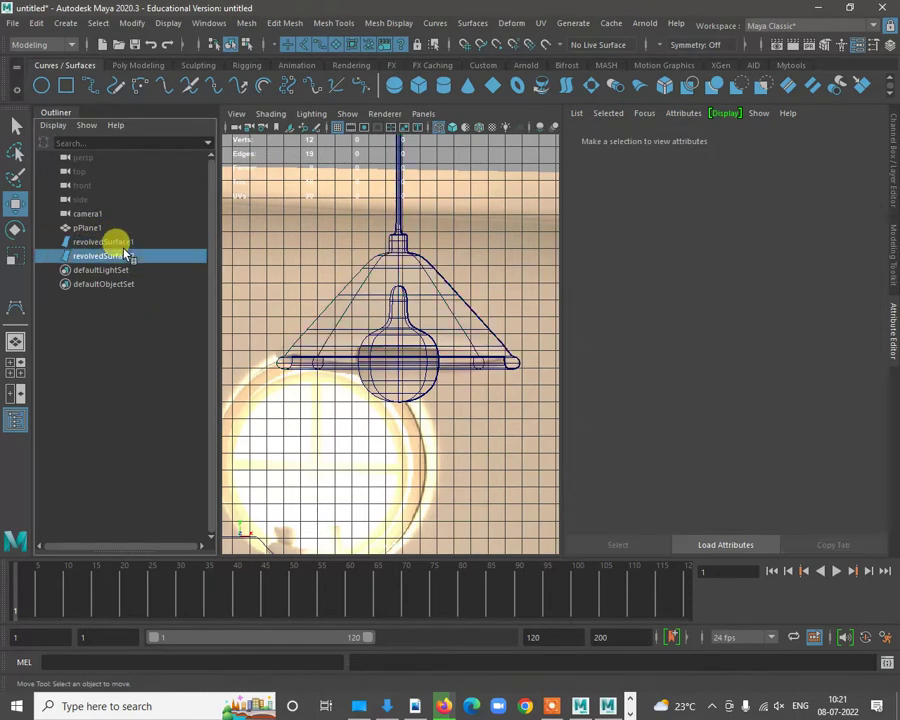
pyautogui.click(122, 245)
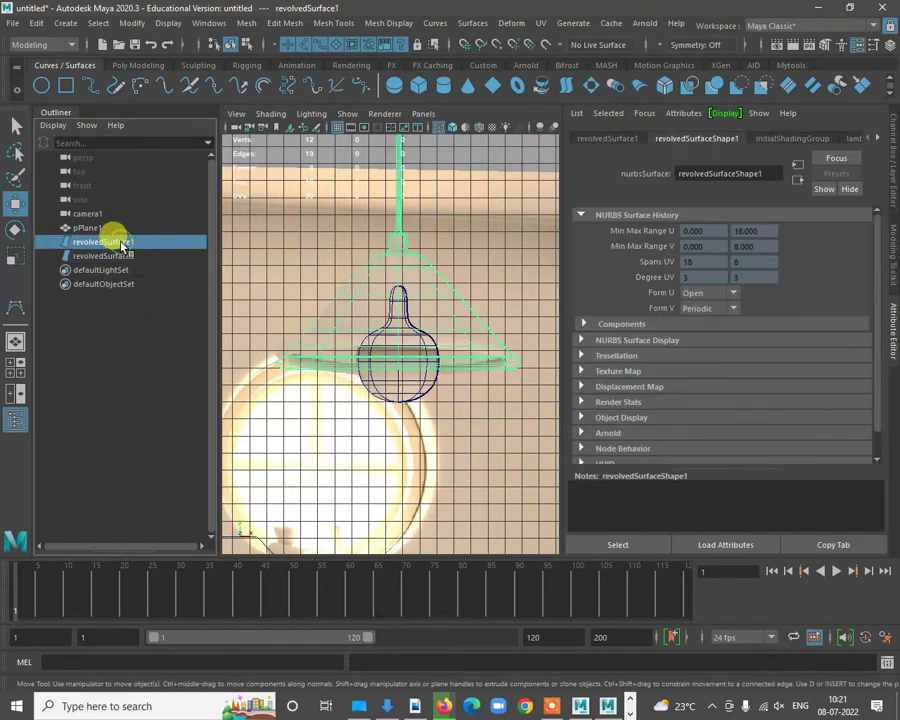
# Step: Convert the lamp shade surface to polygons using NURBS to Polygons with Control points
pyautogui.click(131, 23)
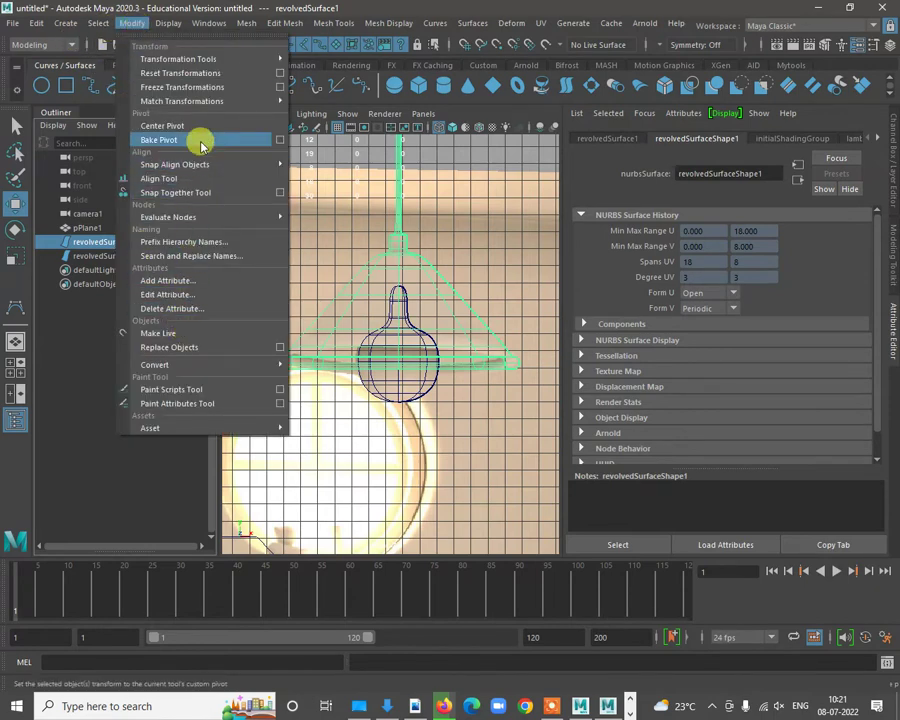
pyautogui.moveTo(231, 365)
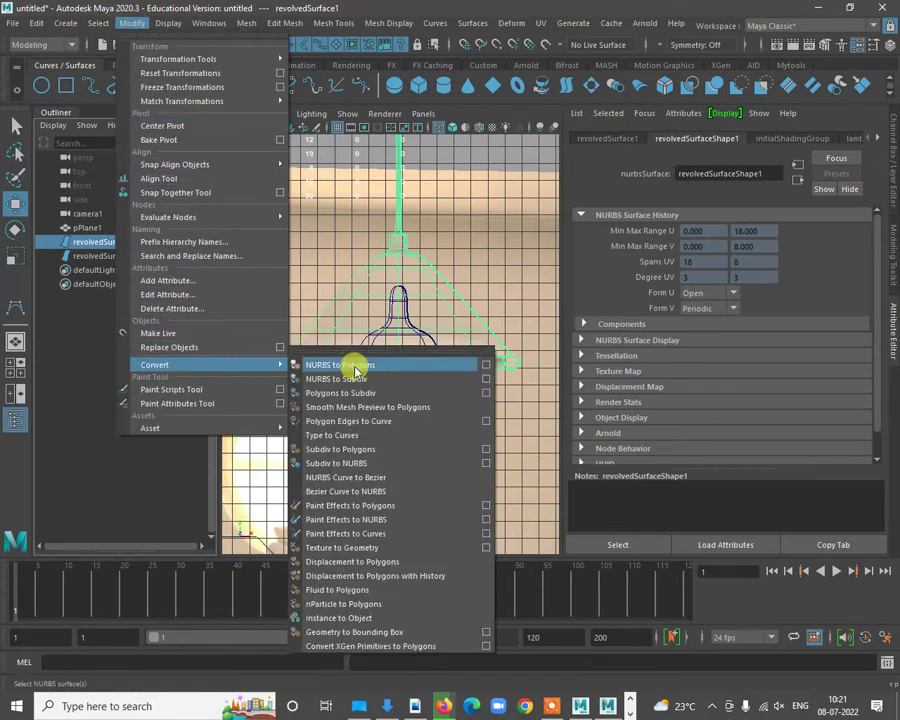
pyautogui.click(485, 366)
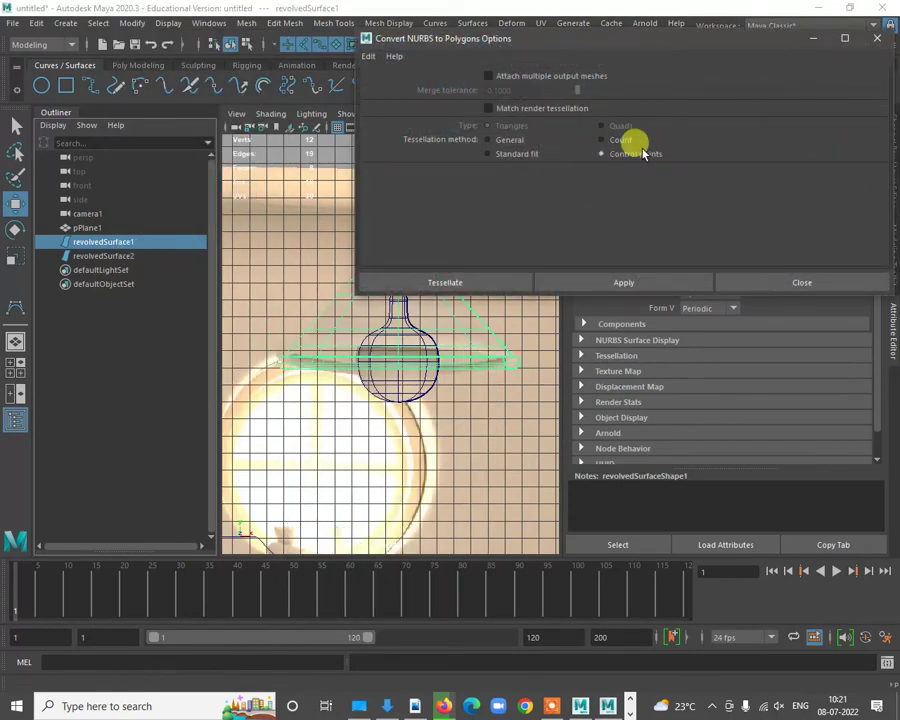
pyautogui.click(633, 282)
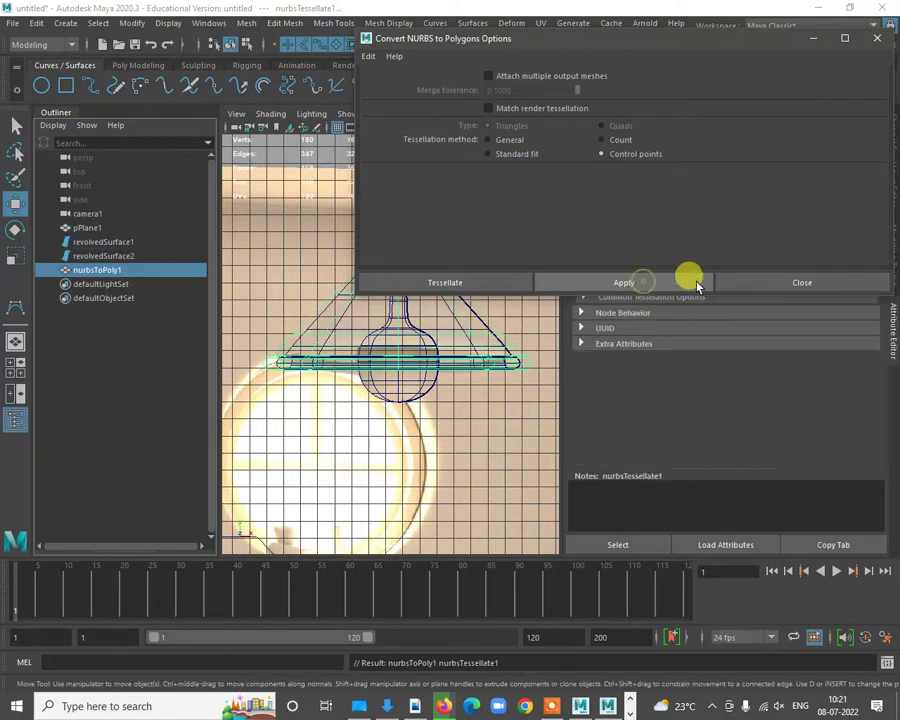
pyautogui.click(782, 283)
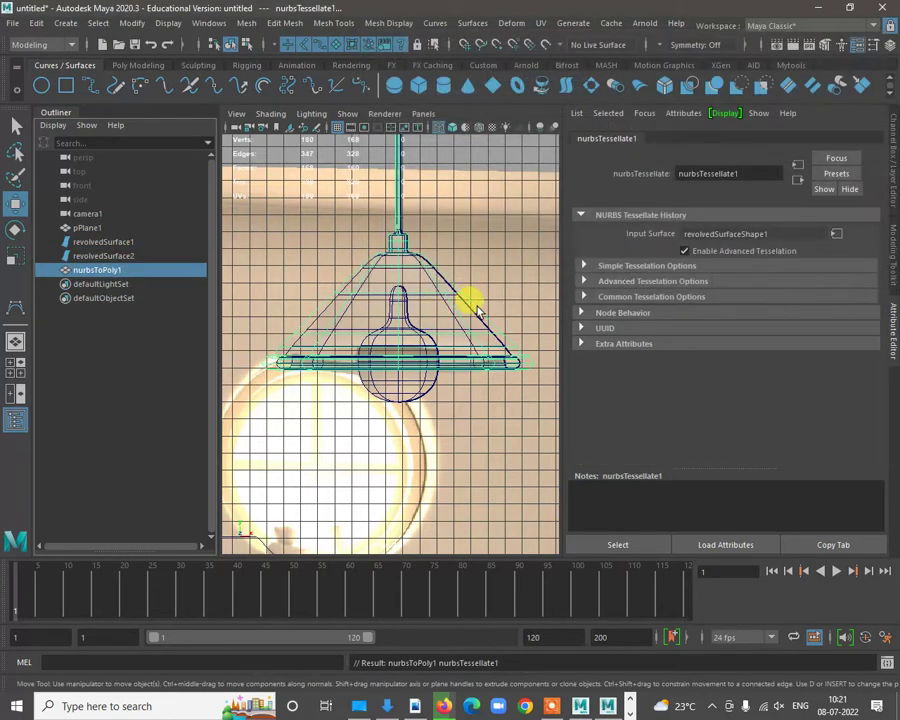
# Step: Convert the bulb surface revolvedSurface2 to a polygon mesh
pyautogui.click(104, 256)
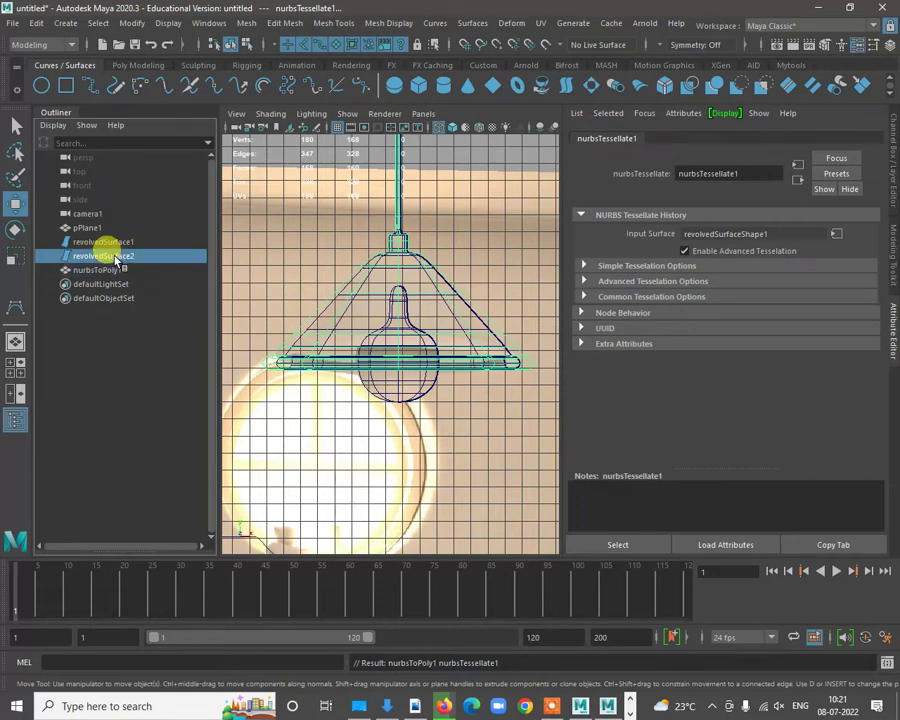
pyautogui.click(128, 23)
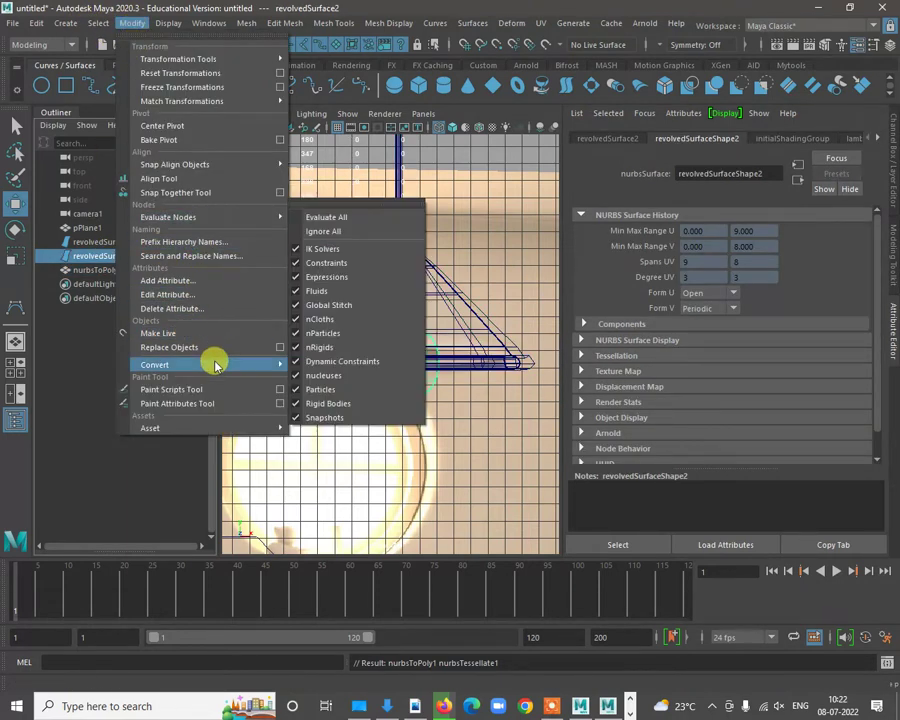
pyautogui.moveTo(217, 364)
pyautogui.click(382, 364)
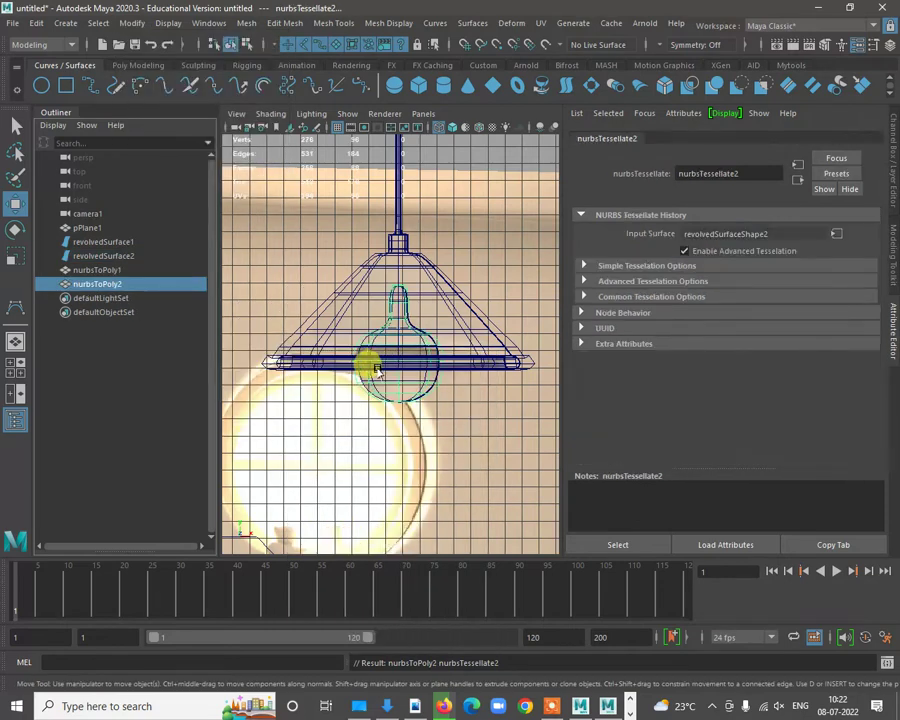
# Step: Delete the original NURBS surfaces revolvedSurface1 and revolvedSurface2
pyautogui.click(128, 338)
pyautogui.click(103, 242)
pyautogui.keyDown('shift'); pyautogui.click(112, 256); pyautogui.keyUp('shift')
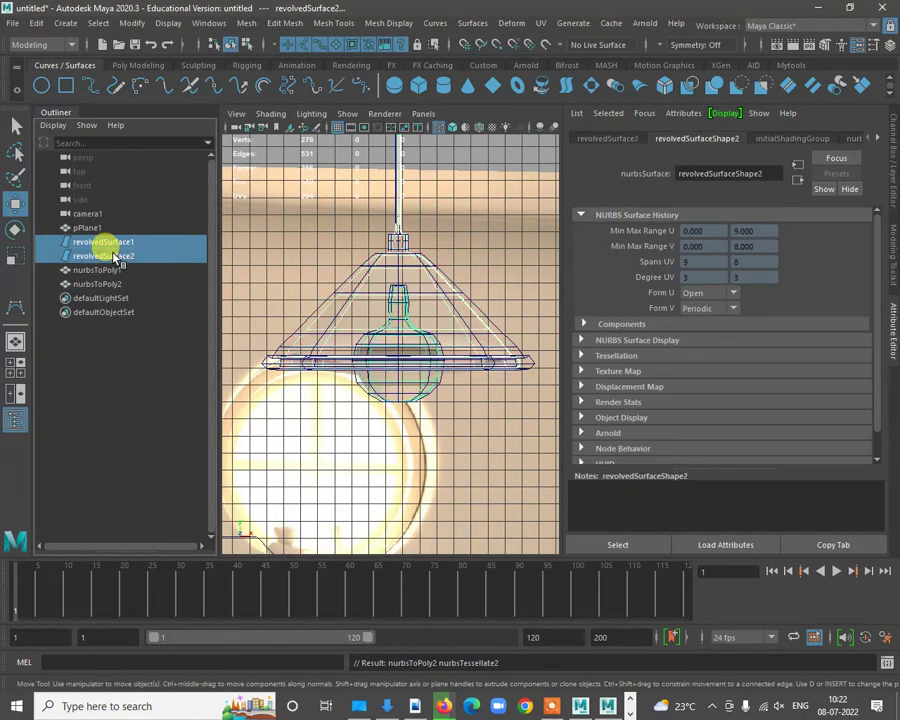
pyautogui.press('Delete')
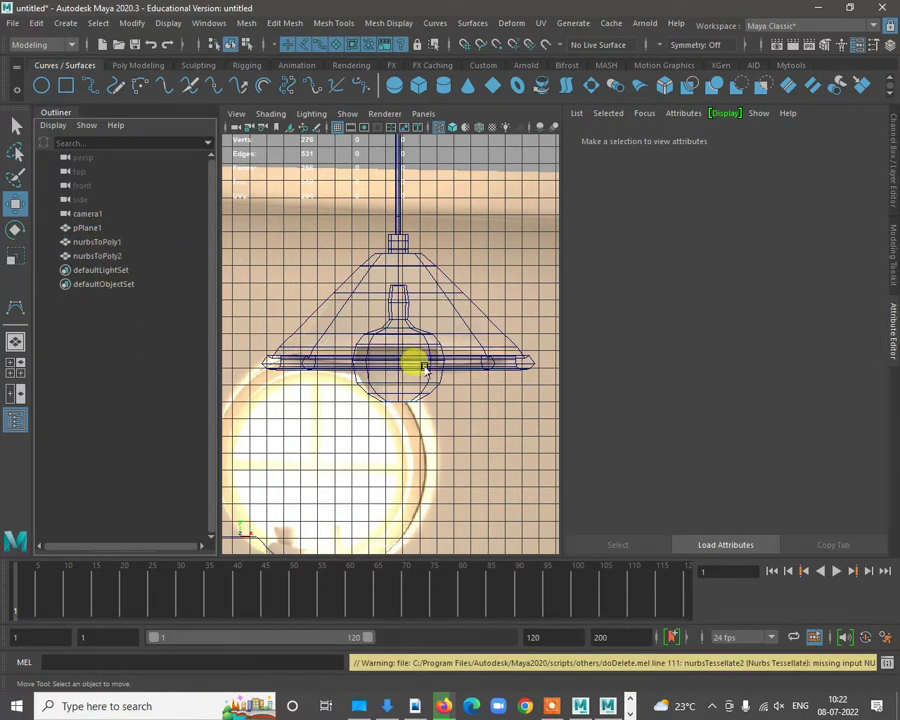
# Step: Smooth-preview the shade mesh, rename nurbsToPoly1 to Lamp_Geo, and start renaming nurbsToPoly2
pyautogui.click(489, 327)
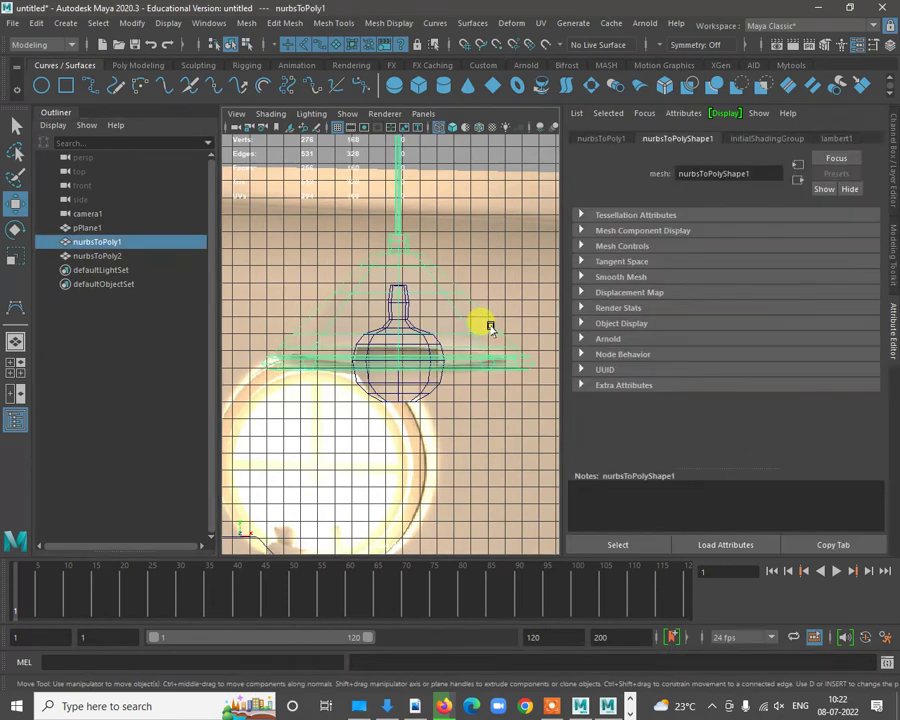
pyautogui.press('3')
pyautogui.click(432, 384)
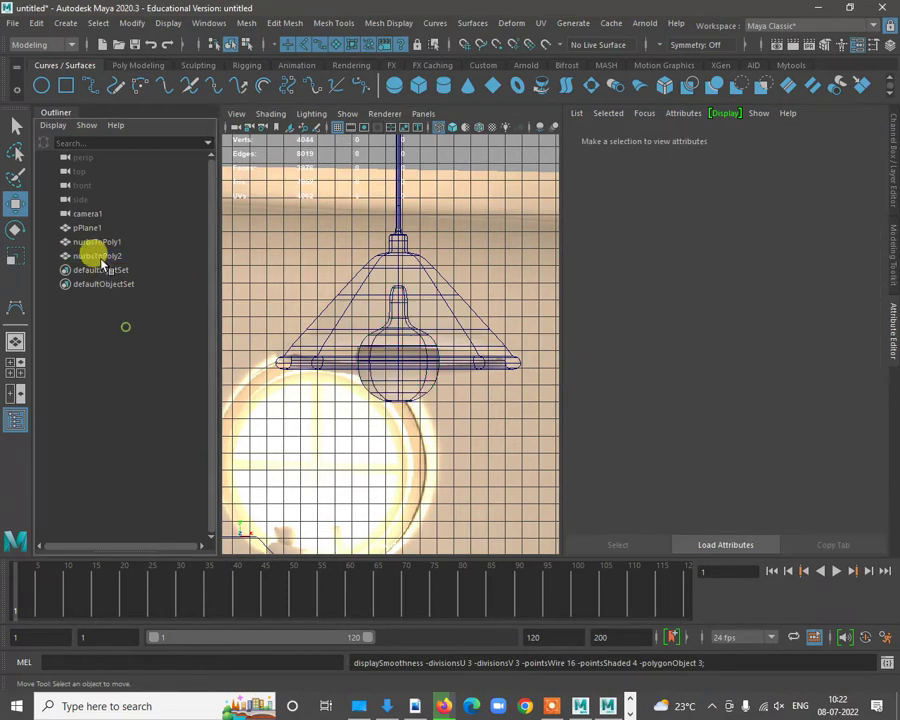
pyautogui.doubleClick(95, 242)
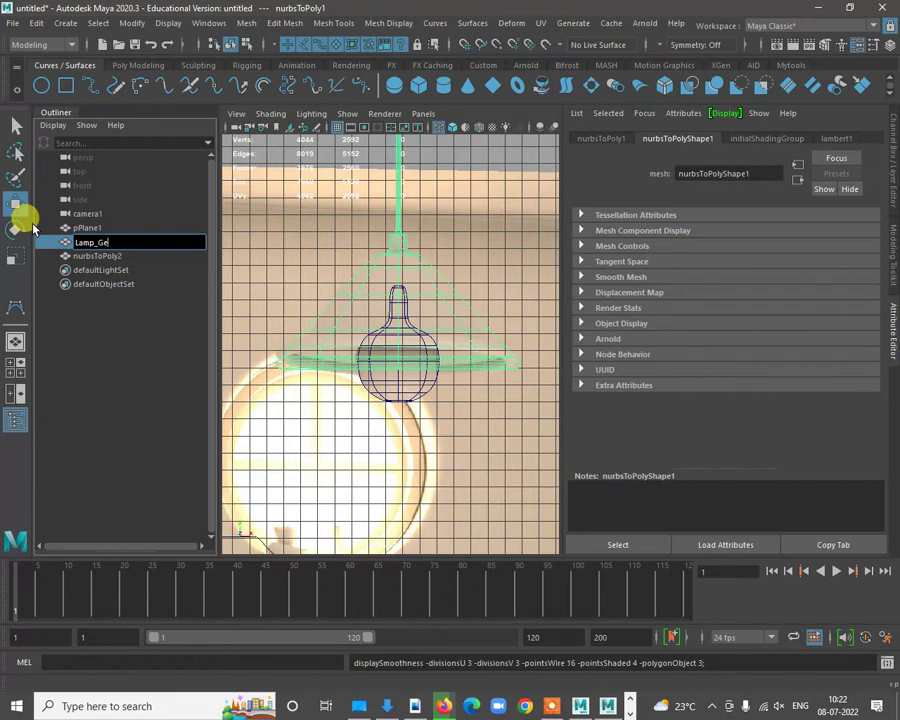
pyautogui.press('Return')
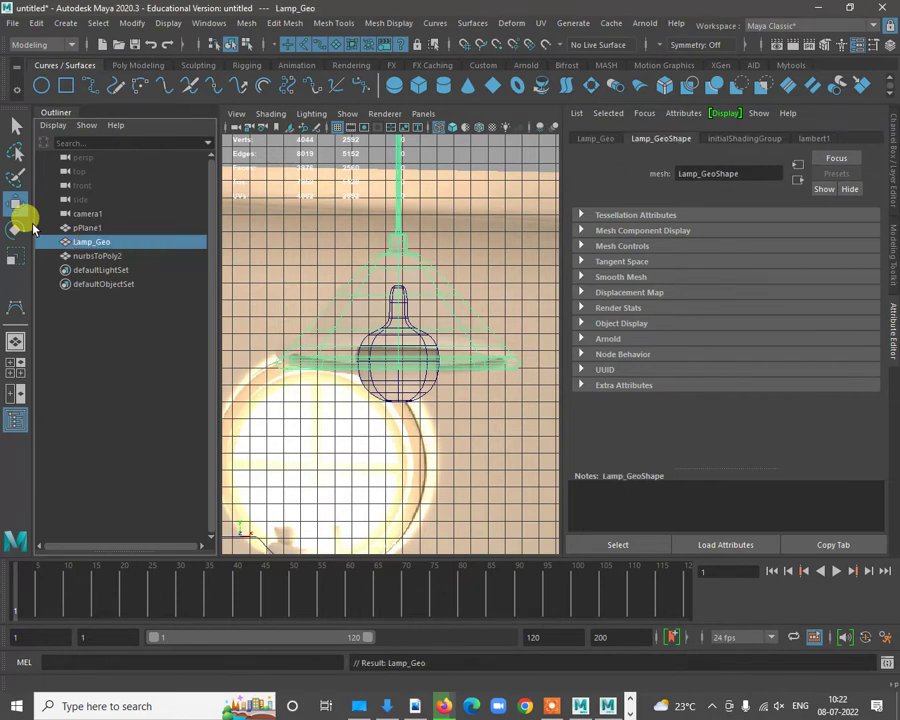
pyautogui.doubleClick(100, 256)
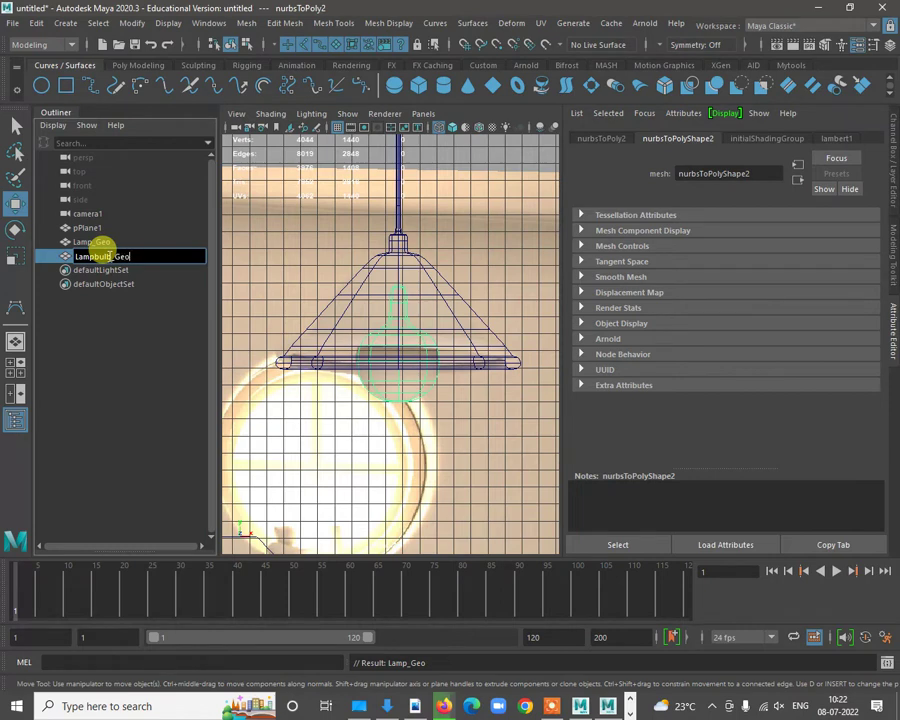
# Step: Confirm the Lampbulb_Geo name, group it with Lamp_Geo, and rename the group Lamp_Grp
pyautogui.press('Return')
pyautogui.click(92, 241)
pyautogui.keyDown('shift'); pyautogui.click(99, 255); pyautogui.keyUp('shift')
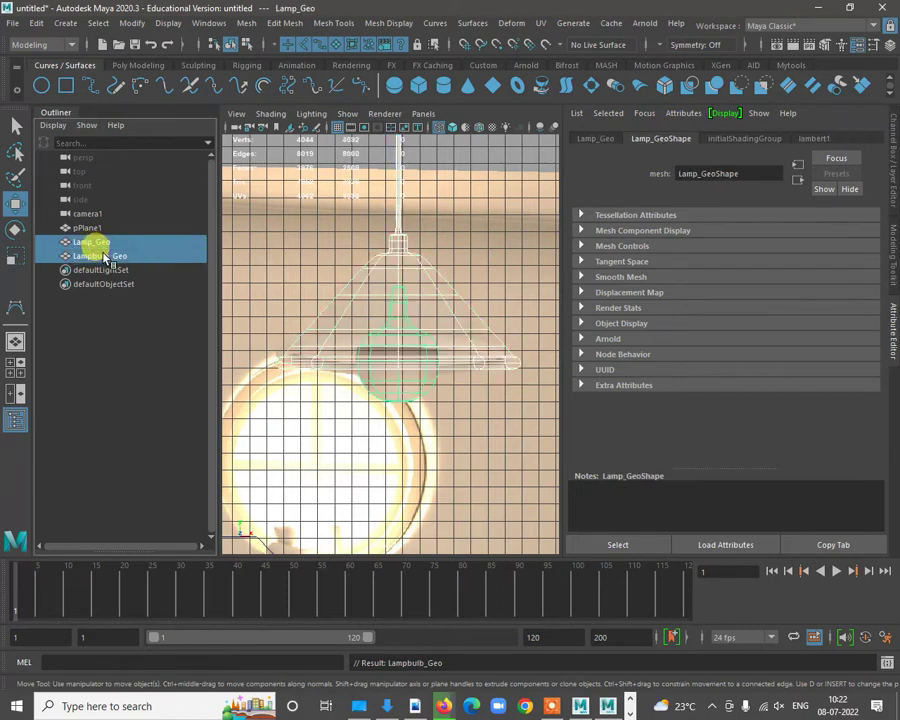
pyautogui.hotkey('ctrl', 'g')
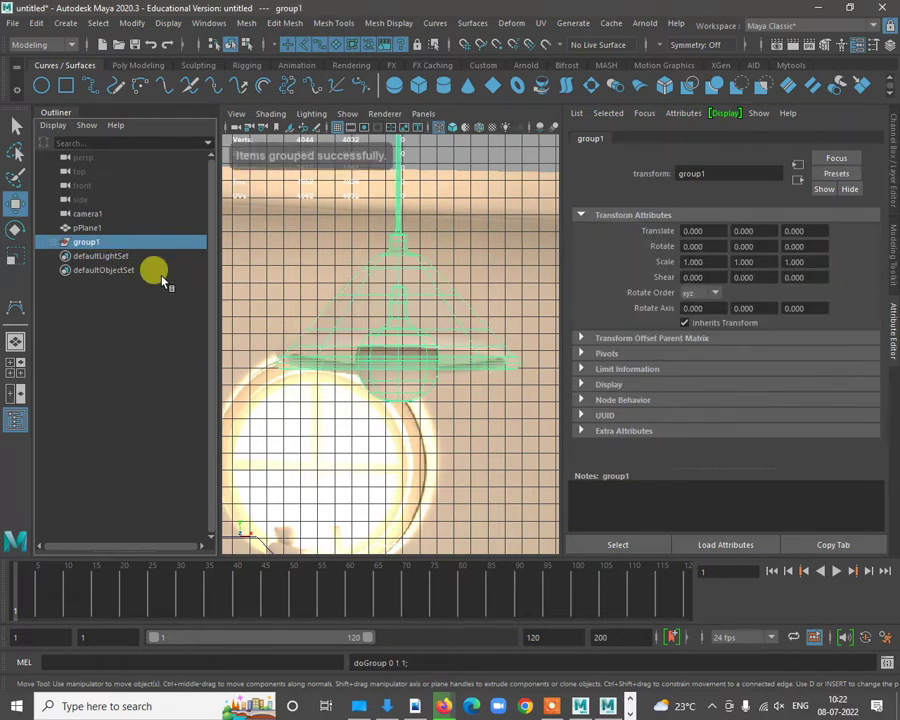
pyautogui.doubleClick(88, 242)
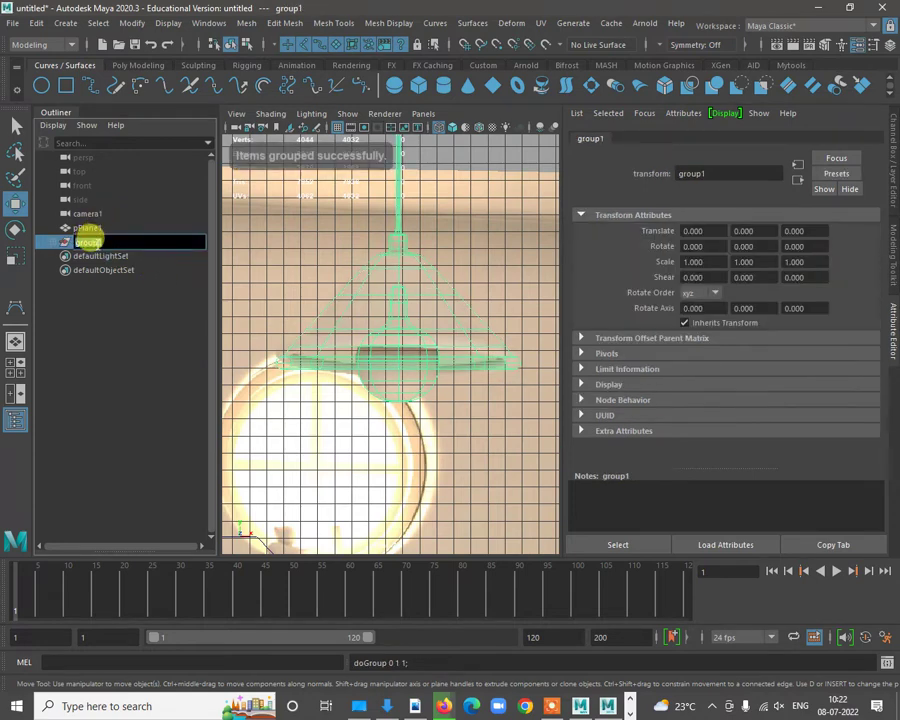
pyautogui.write('lamp')
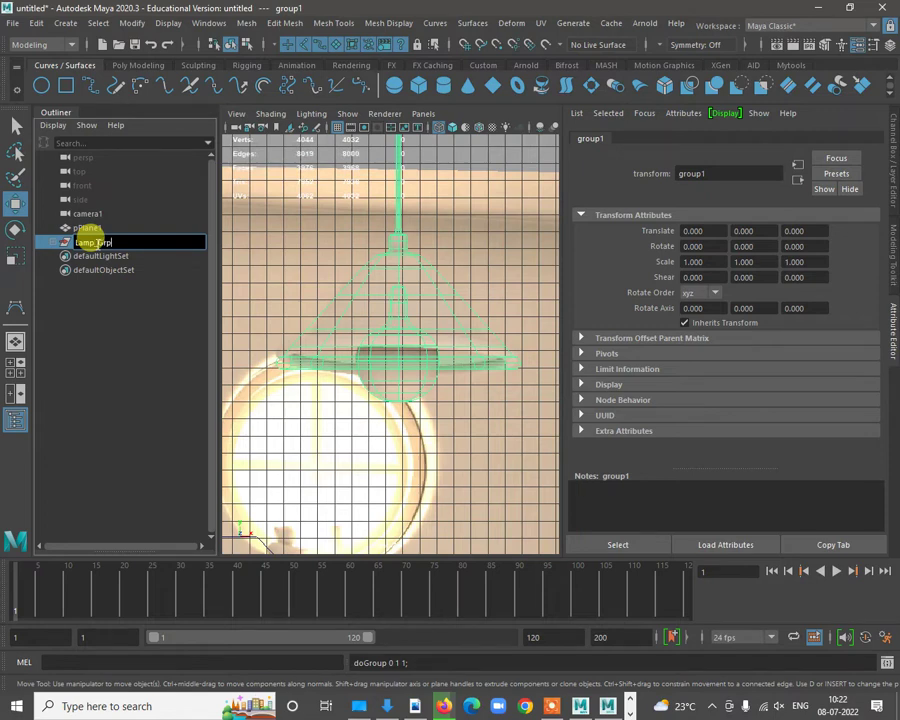
pyautogui.press('Return')
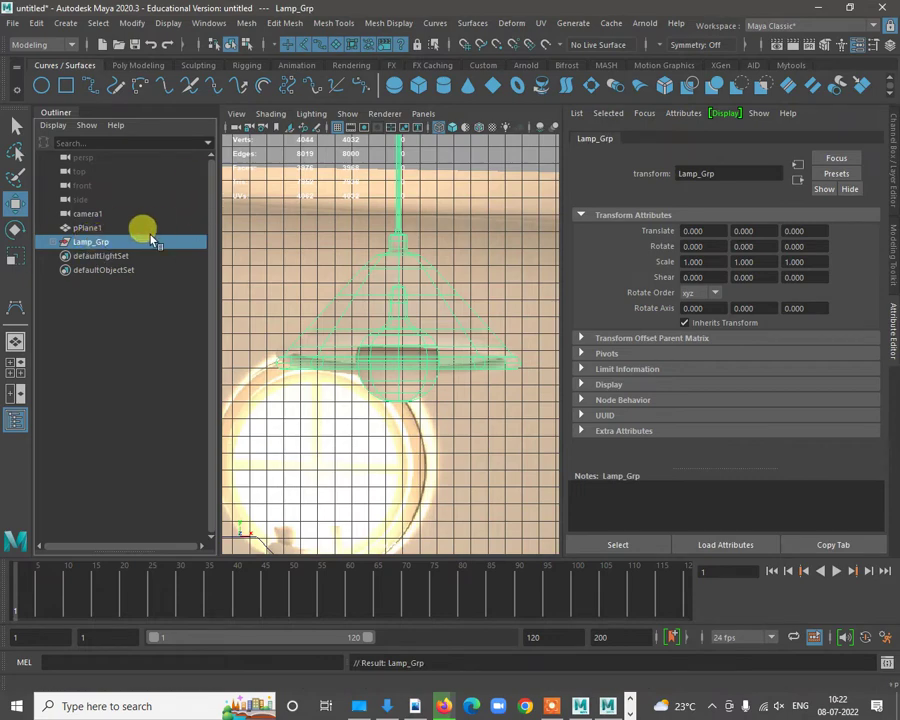
pyautogui.scroll(-3, 395, 292)
pyautogui.scroll(1, 396, 305)
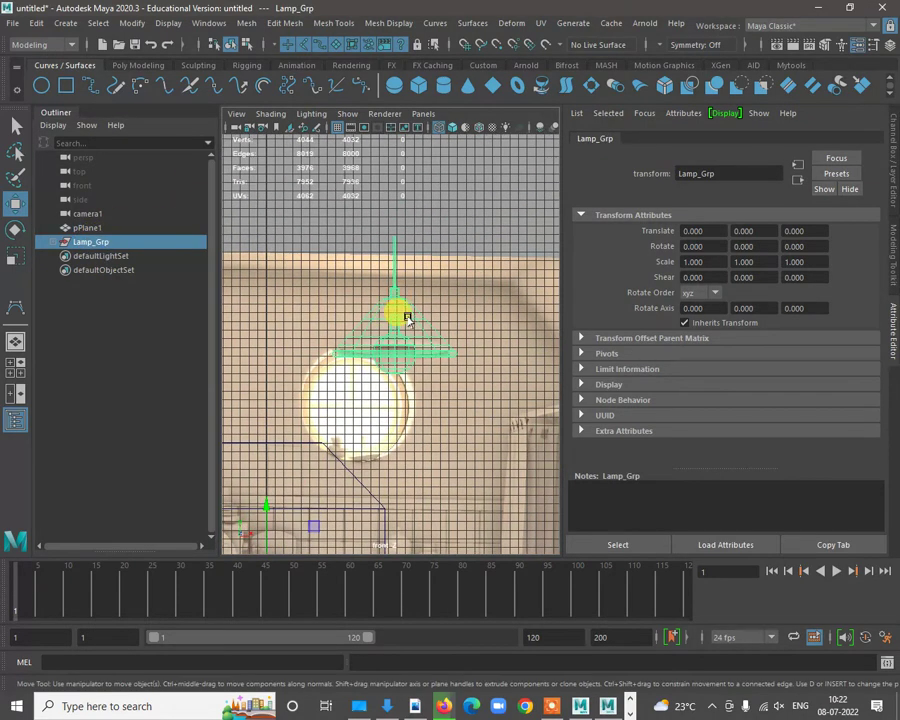
# Step: Center Lamp_Grp's pivot, then raise the pivot to the top of the lamp cord
pyautogui.click(131, 22)
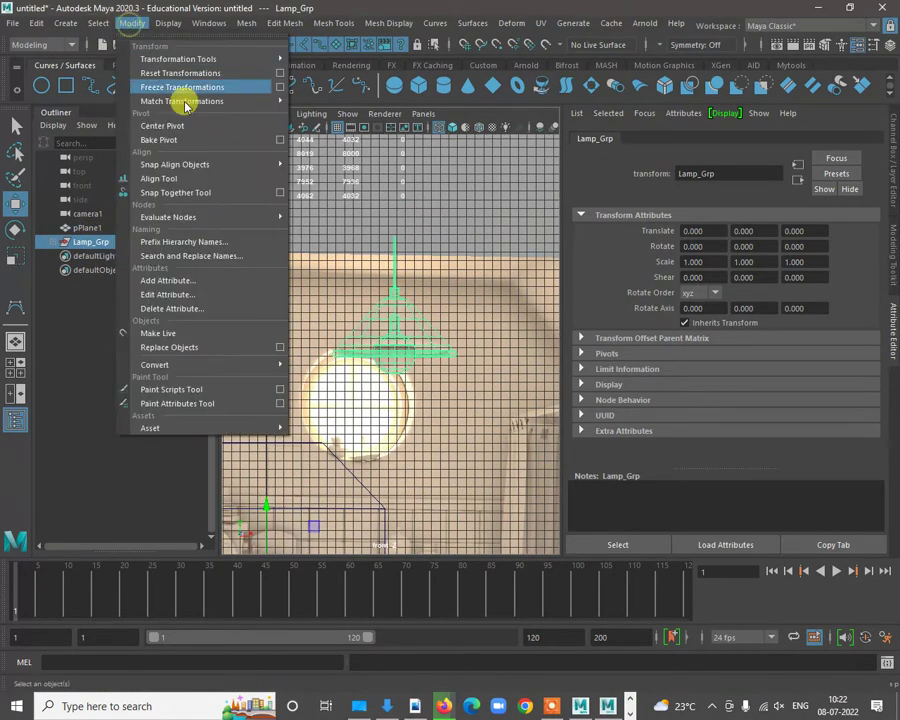
pyautogui.click(196, 125)
pyautogui.scroll(-2, 460, 305)
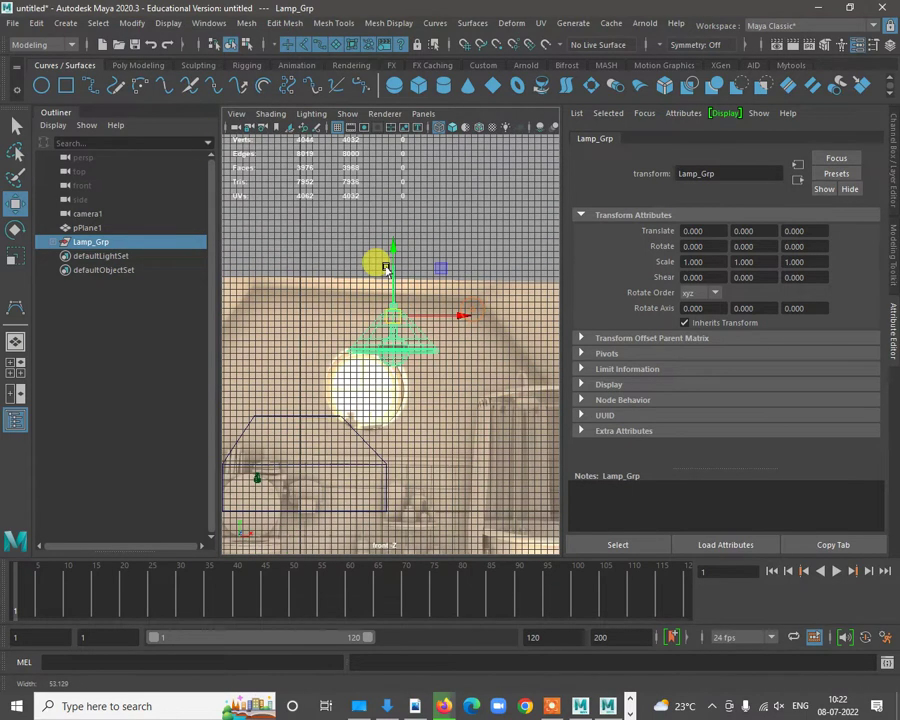
pyautogui.scroll(2, 445, 325)
pyautogui.scroll(2, 438, 300)
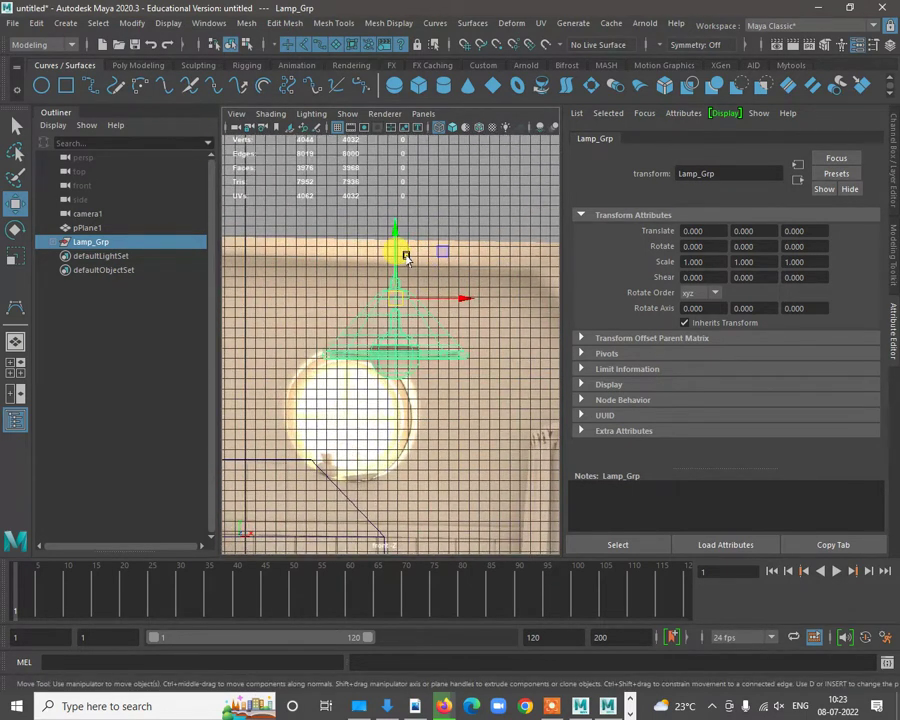
pyautogui.press('d')
pyautogui.moveTo(395, 232); pyautogui.dragTo(421, 234)
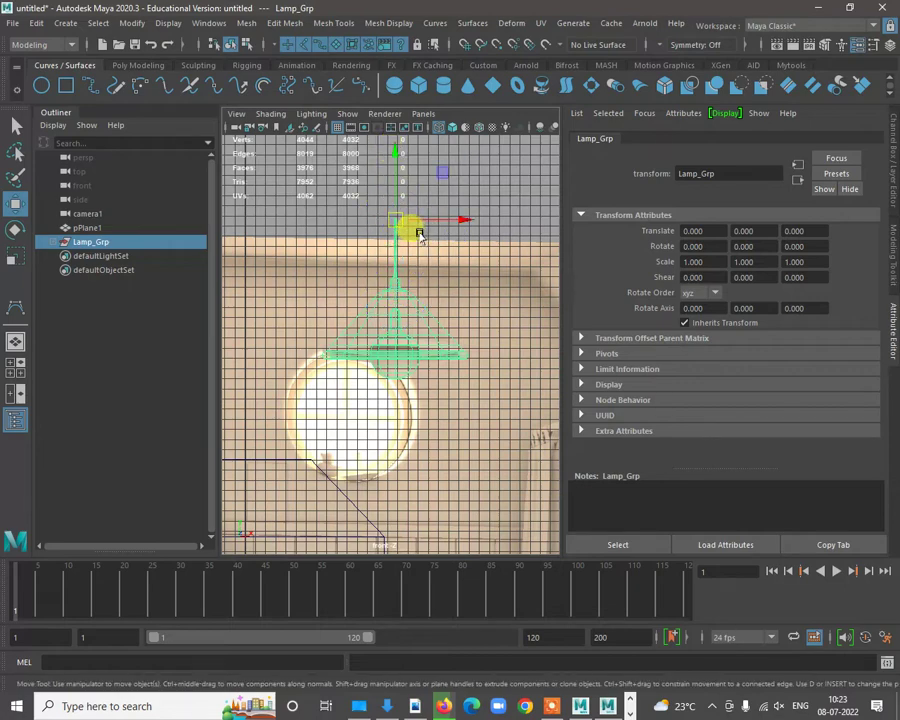
# Step: Move Lamp_Grp toward the reference bulb, with the left pane set to perspective
pyautogui.press('space')
pyautogui.press('space')
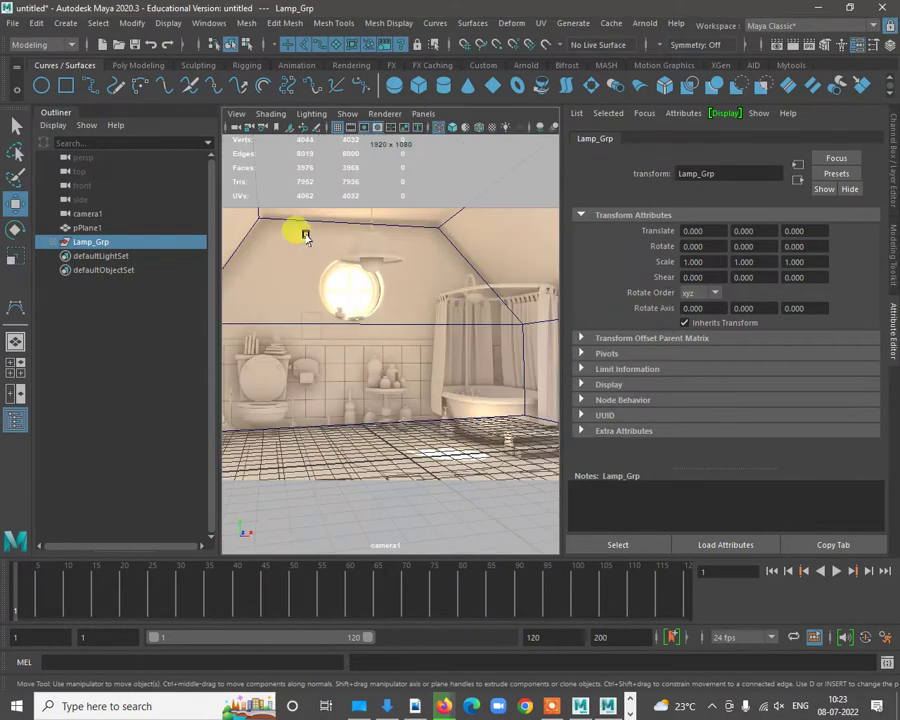
pyautogui.press('space')
pyautogui.scroll(-3, 253, 305)
pyautogui.scroll(5, 257, 287)
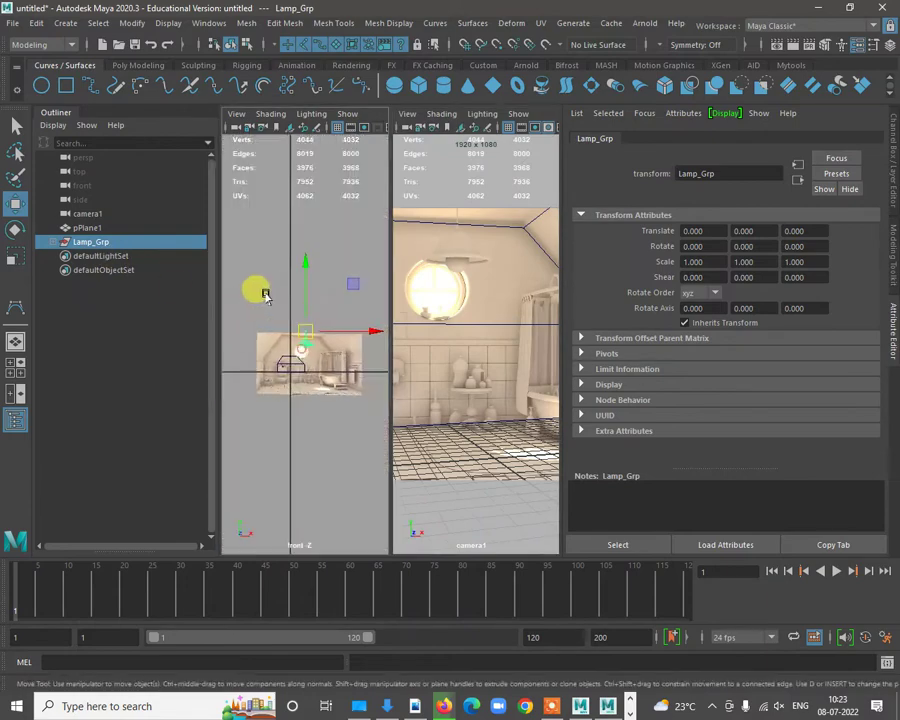
pyautogui.moveTo(327, 270); pyautogui.dragTo(252, 390)
pyautogui.press('space')
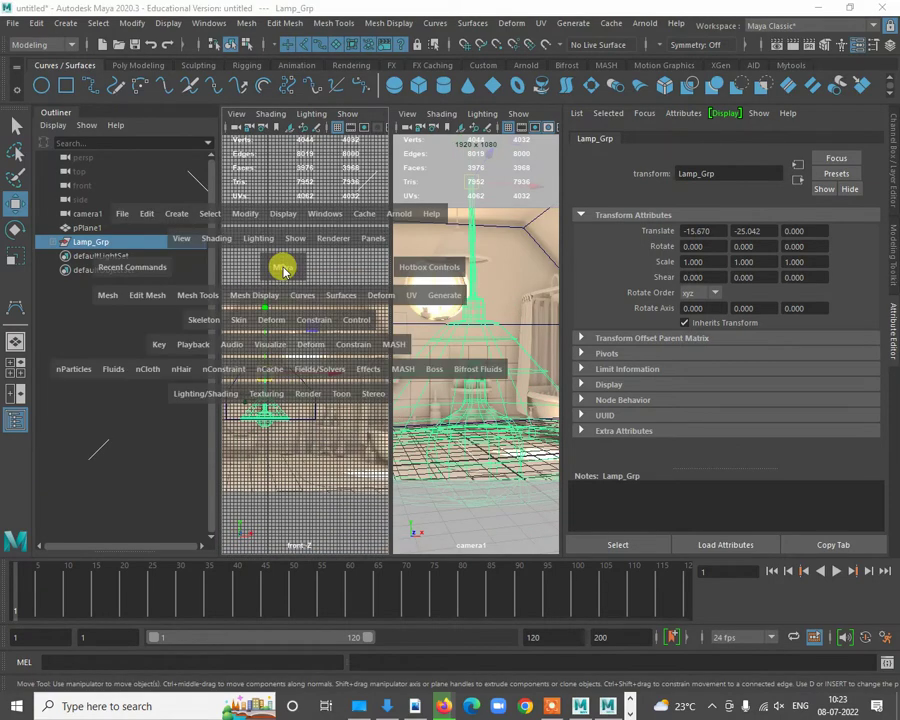
pyautogui.moveTo(285, 263); pyautogui.dragTo(282, 215)
pyautogui.keyDown('alt'); pyautogui.moveTo(323, 364); pyautogui.dragTo(300, 337); pyautogui.keyUp('alt')
pyautogui.scroll(-10, 309, 335)
# Step: Scale Lamp_Grp to 0.294 and place it at -15.670, -24.122, -3.792 below the ceiling
pyautogui.press('r')
pyautogui.press('w')
pyautogui.moveTo(256, 281); pyautogui.dragTo(305, 288)
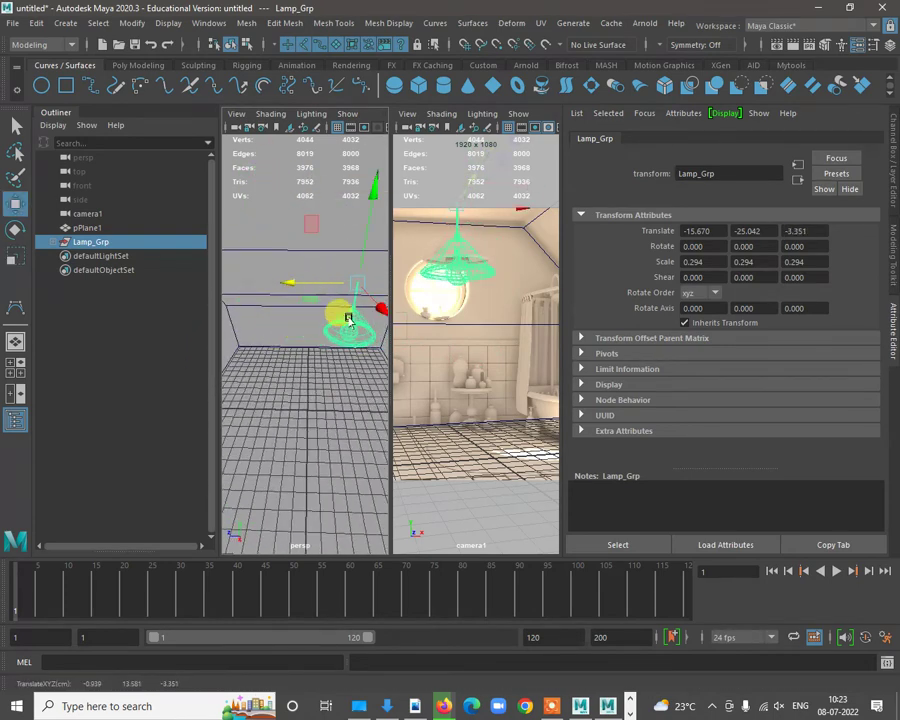
pyautogui.keyDown('alt'); pyautogui.moveTo(348, 318); pyautogui.dragTo(297, 281); pyautogui.keyUp('alt')
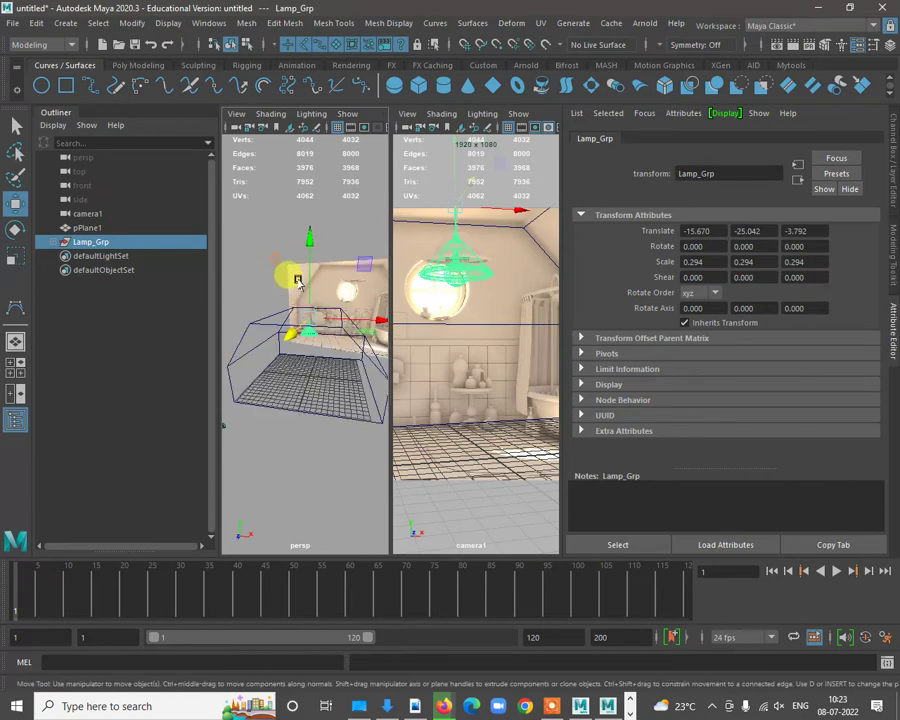
pyautogui.click(315, 251)
pyautogui.hotkey('ctrl', 'z')
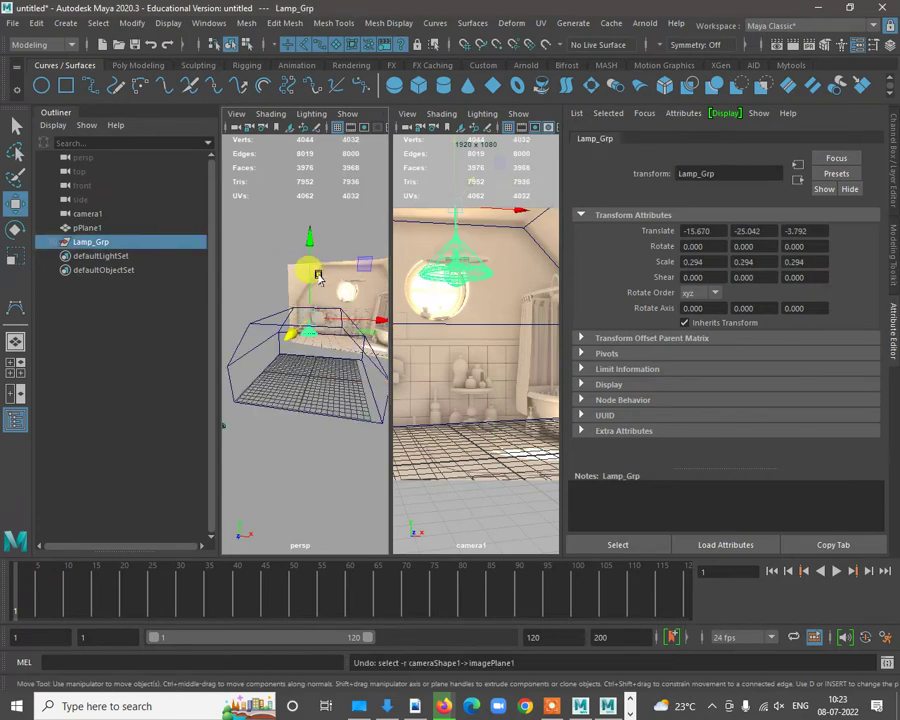
pyautogui.moveTo(308, 250); pyautogui.dragTo(307, 251)
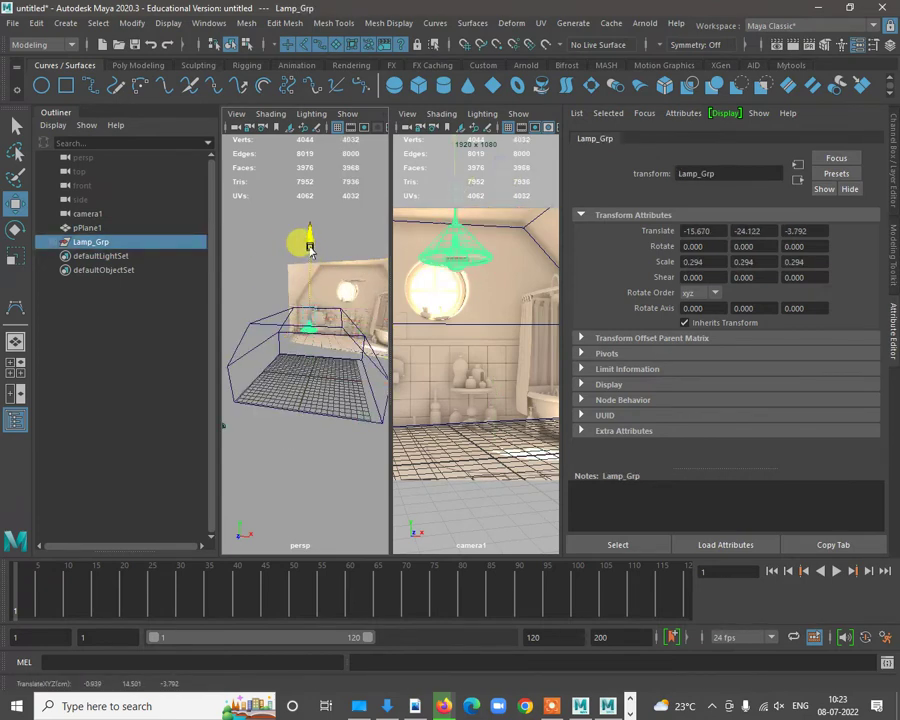
pyautogui.press('space')
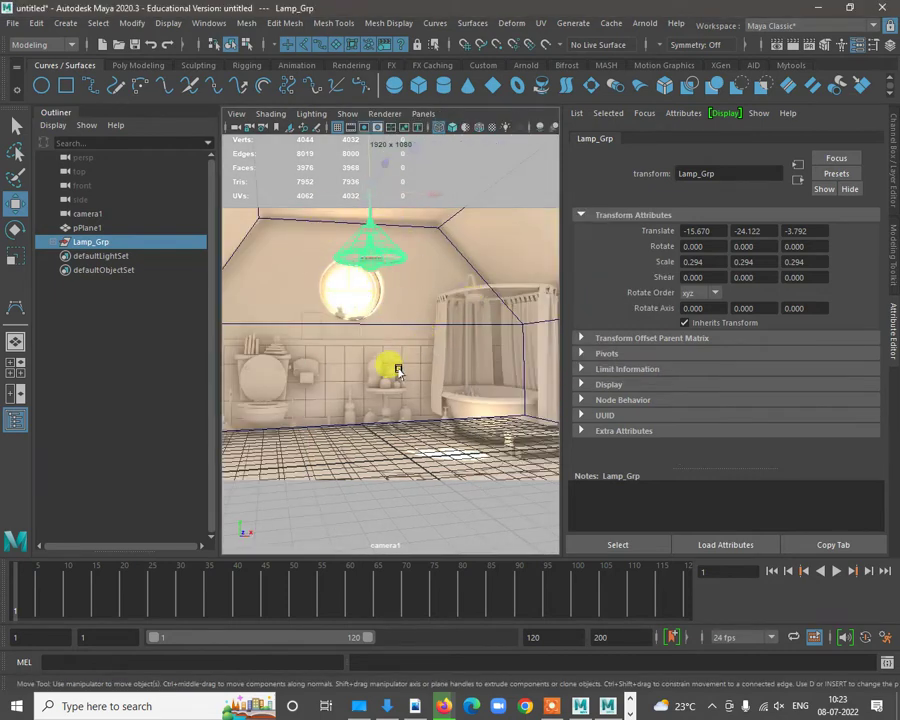
# Step: Select the lamp's top vertices and stretch them up into a long cord to the ceiling
pyautogui.click(512, 327)
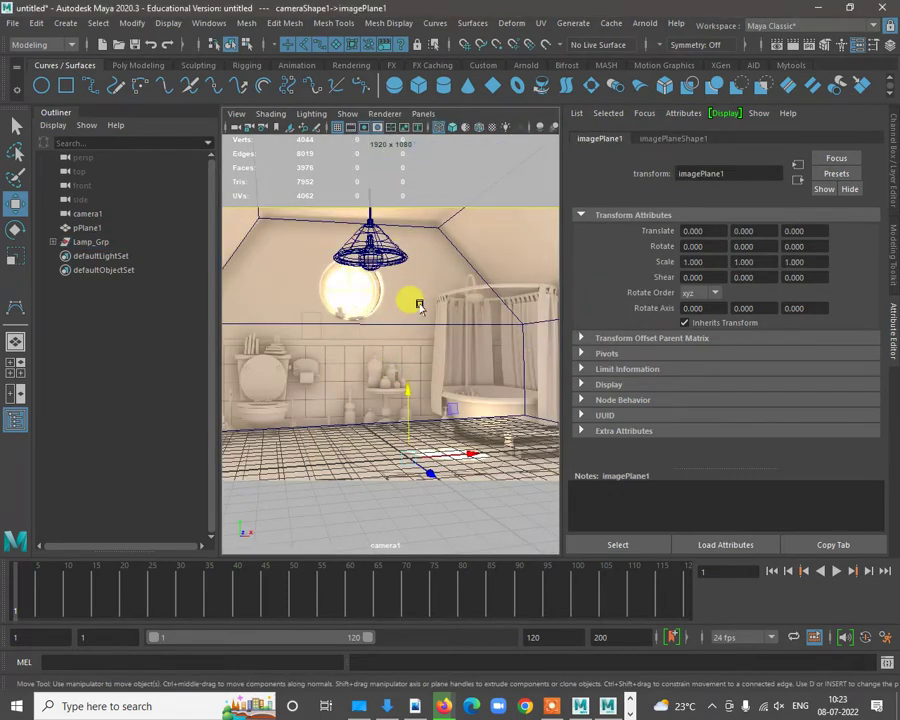
pyautogui.press('5')
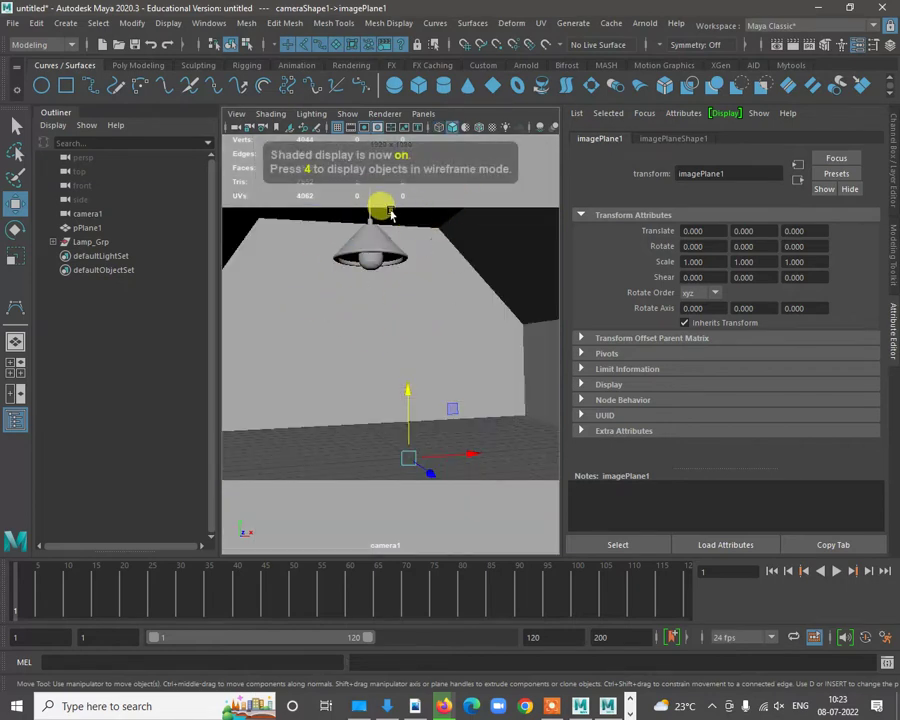
pyautogui.press('space')
pyautogui.press('space')
pyautogui.keyDown('alt'); pyautogui.moveTo(316, 347); pyautogui.dragTo(380, 285); pyautogui.keyUp('alt')
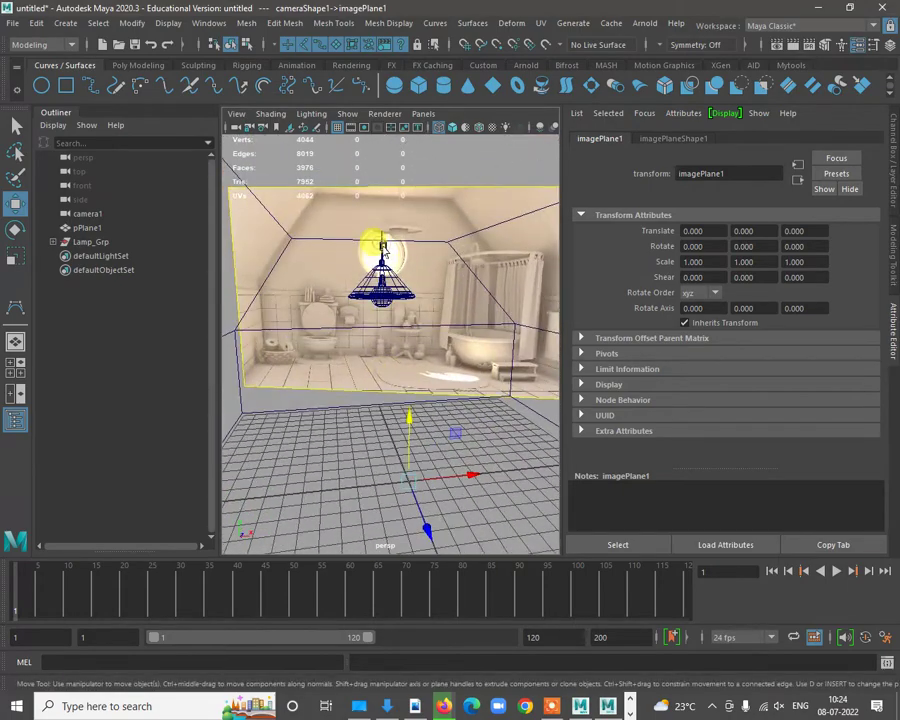
pyautogui.click(380, 285)
pyautogui.moveTo(384, 245); pyautogui.dragTo(304, 232, button='right')
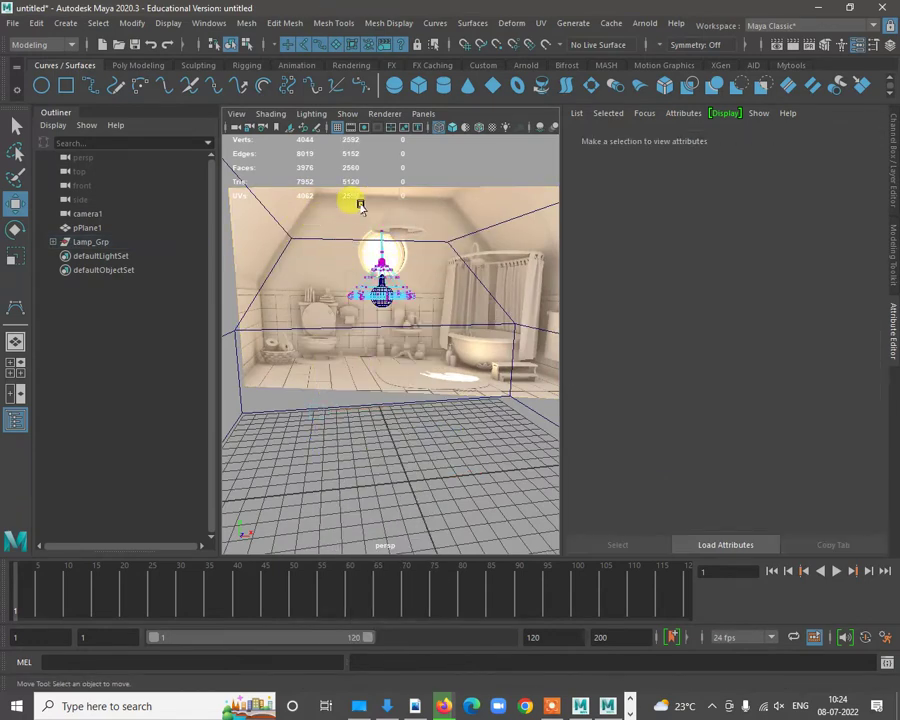
pyautogui.moveTo(358, 202)
pyautogui.mouseDown()
pyautogui.moveTo(410, 247)
pyautogui.moveTo(394, 255)
pyautogui.moveTo(396, 322)
pyautogui.mouseUp()
pyautogui.press('5')
pyautogui.moveTo(392, 246)
pyautogui.mouseDown()
pyautogui.moveTo(391, 195)
pyautogui.moveTo(392, 226)
pyautogui.mouseUp()
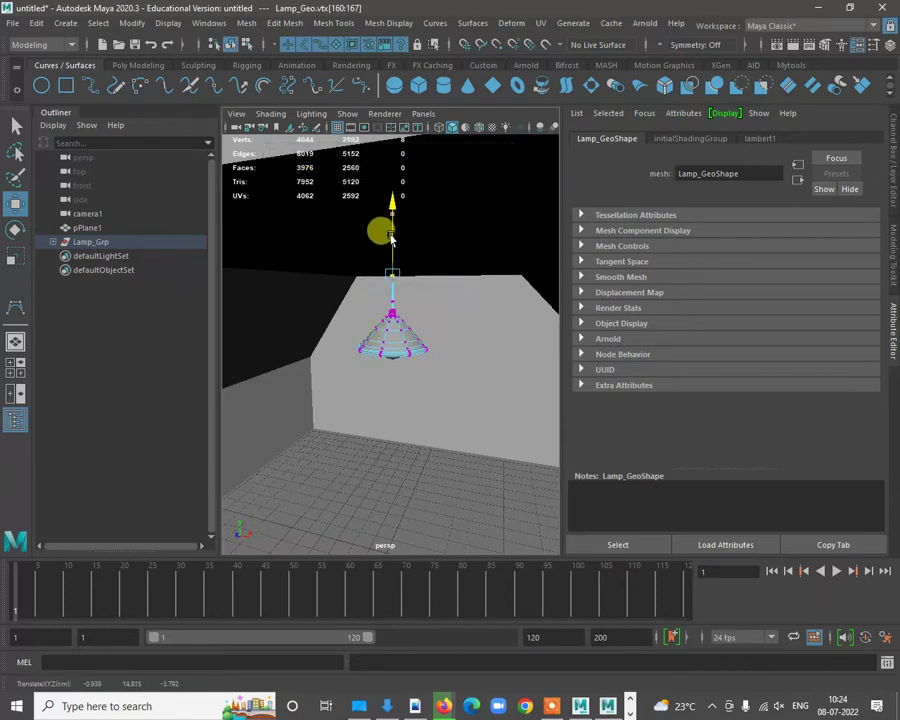
pyautogui.moveTo(396, 324); pyautogui.dragTo(428, 283, button='right')
# Step: Switch to wireframe and show the camera1 view alone, full screen, over the reference
pyautogui.click(441, 368)
pyautogui.press('space')
pyautogui.press('space')
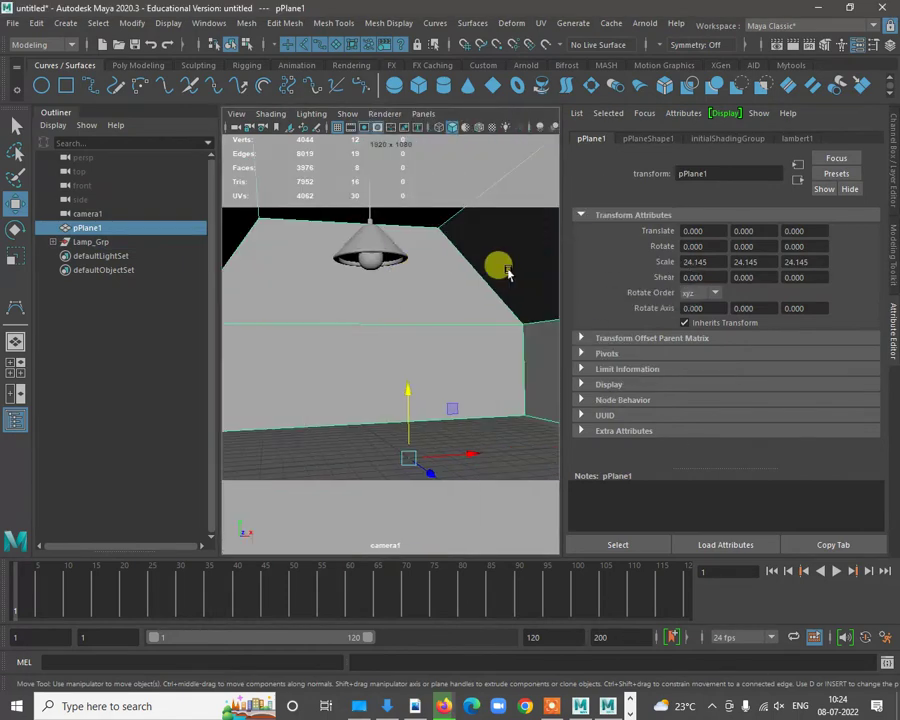
pyautogui.press('4')
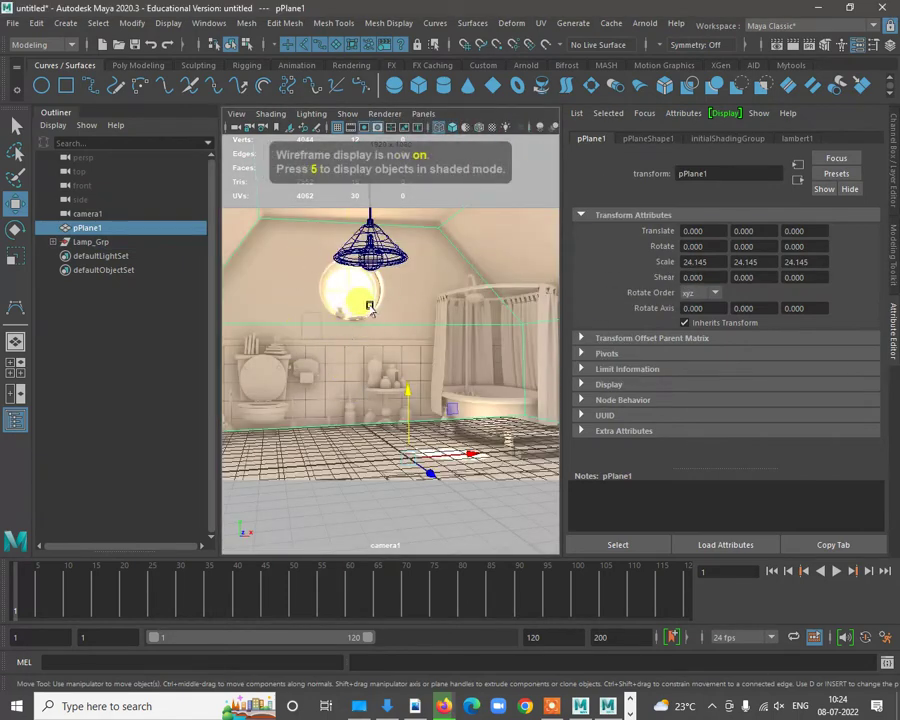
pyautogui.click(500, 375)
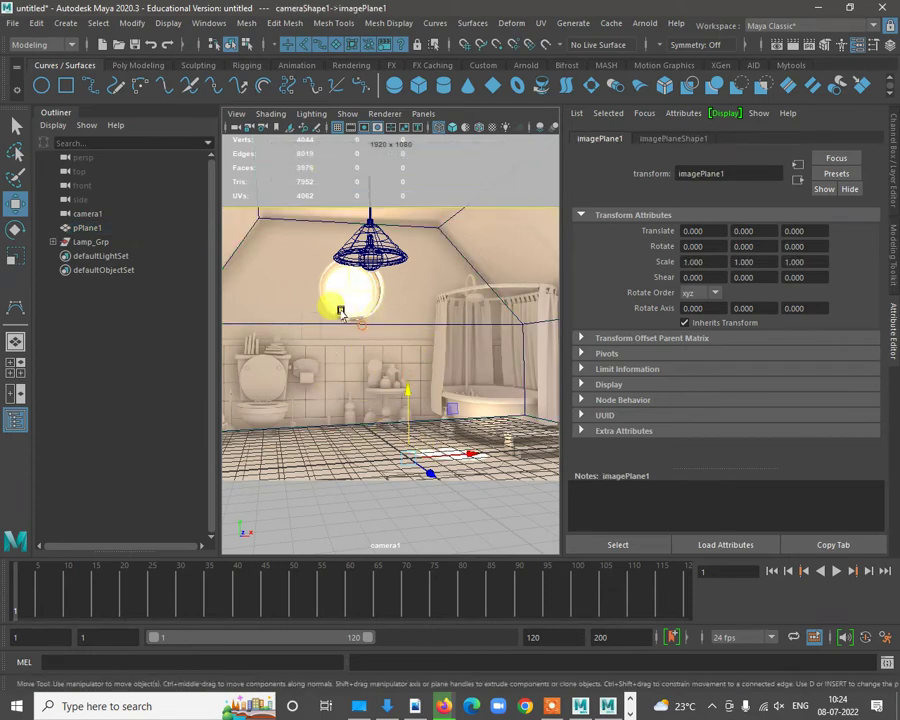
pyautogui.press('space')
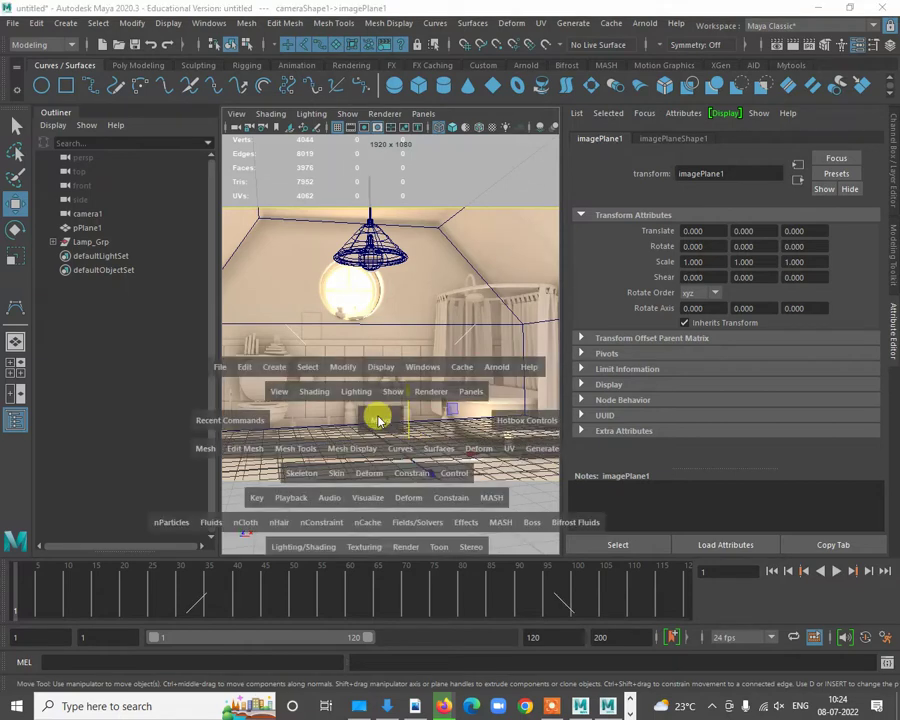
pyautogui.press('space')
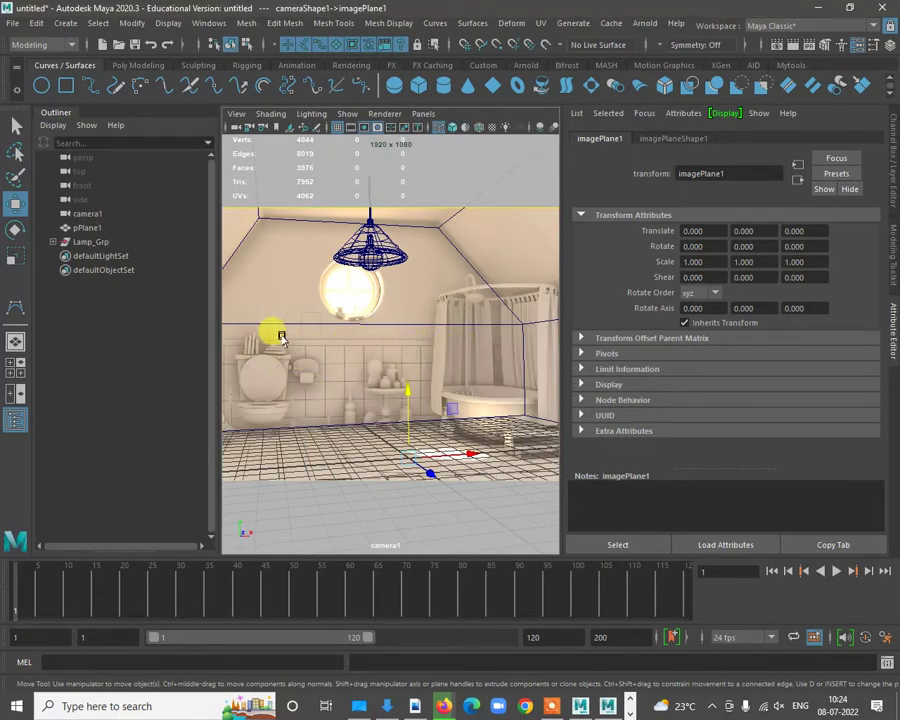
pyautogui.hotkey('ctrl', 'space')
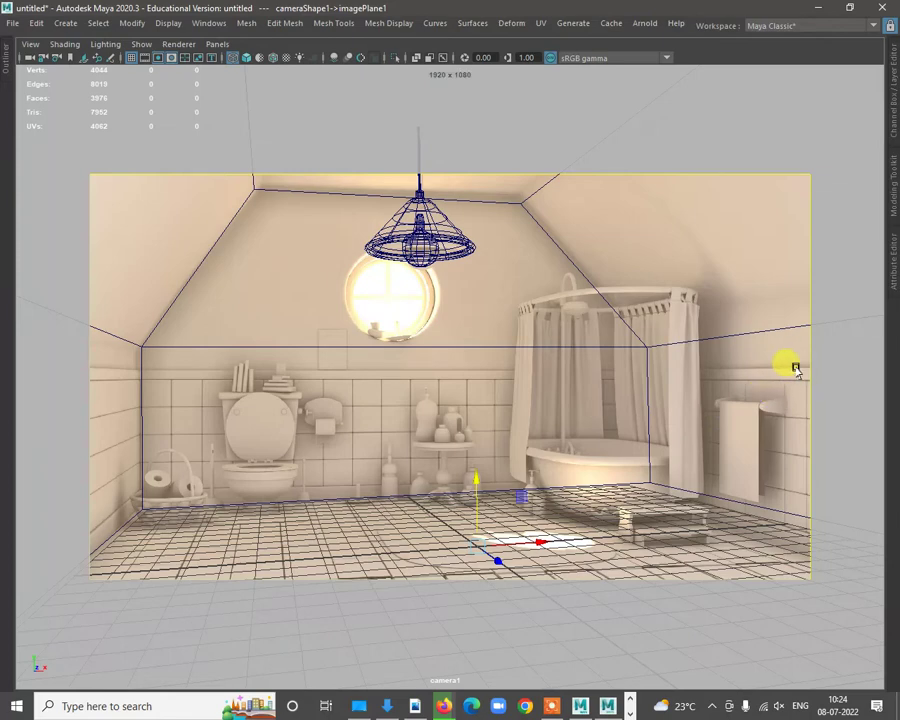
# Step: Insert an edge loop around pPlane1's walls and raise it to the tile line
pyautogui.click(110, 338)
pyautogui.rightClick(114, 334)
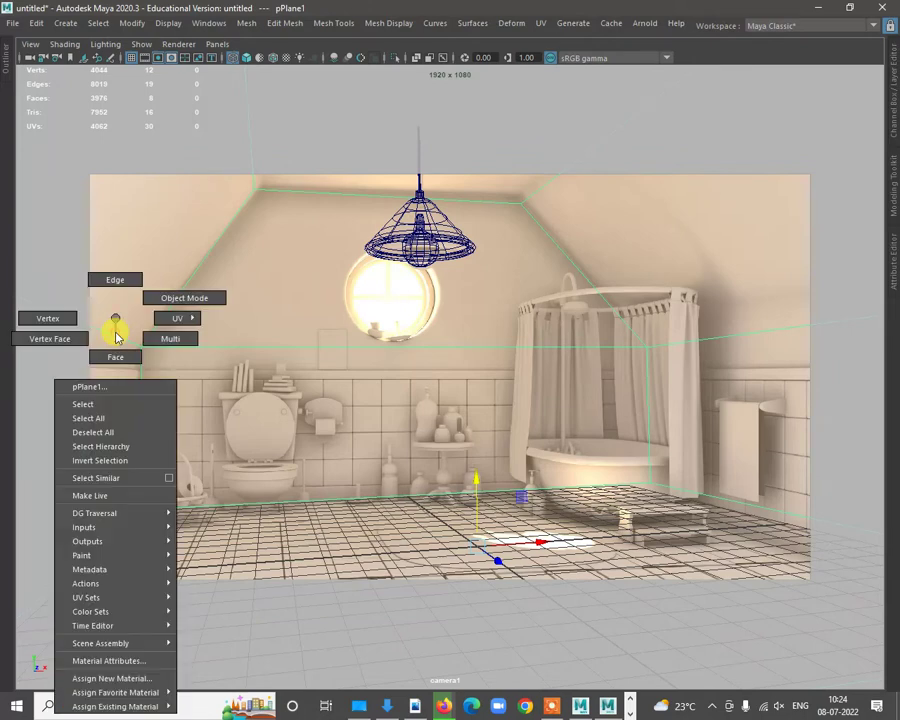
pyautogui.click(190, 319)
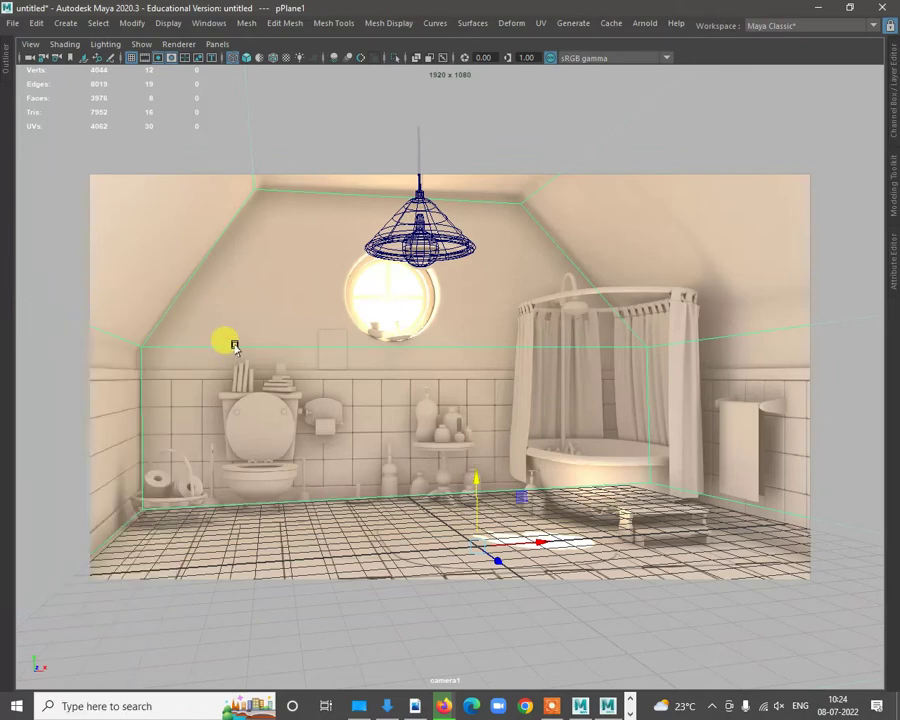
pyautogui.keyDown('shift'); pyautogui.moveTo(234, 346); pyautogui.dragTo(172, 356, button='right'); pyautogui.keyUp('shift')
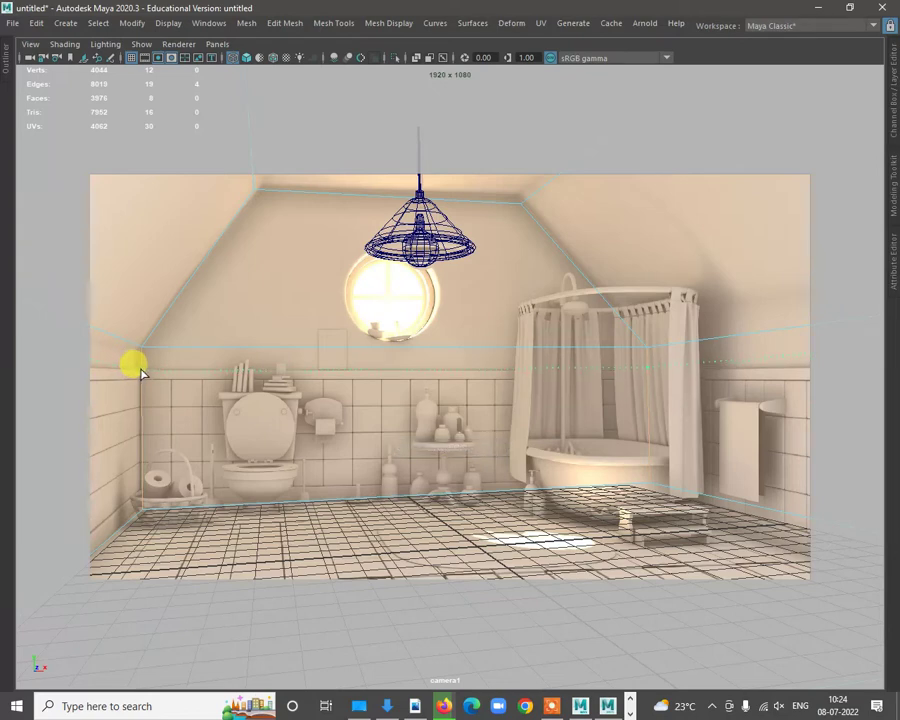
pyautogui.moveTo(141, 372); pyautogui.dragTo(154, 398)
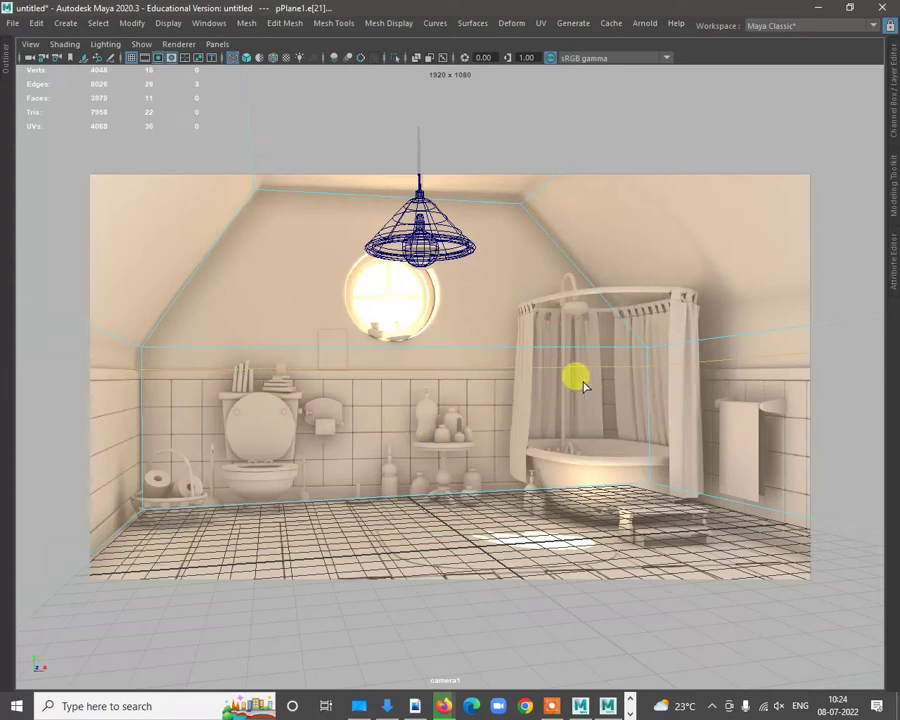
pyautogui.press('w')
pyautogui.rightClick(135, 388)
pyautogui.click(152, 393)
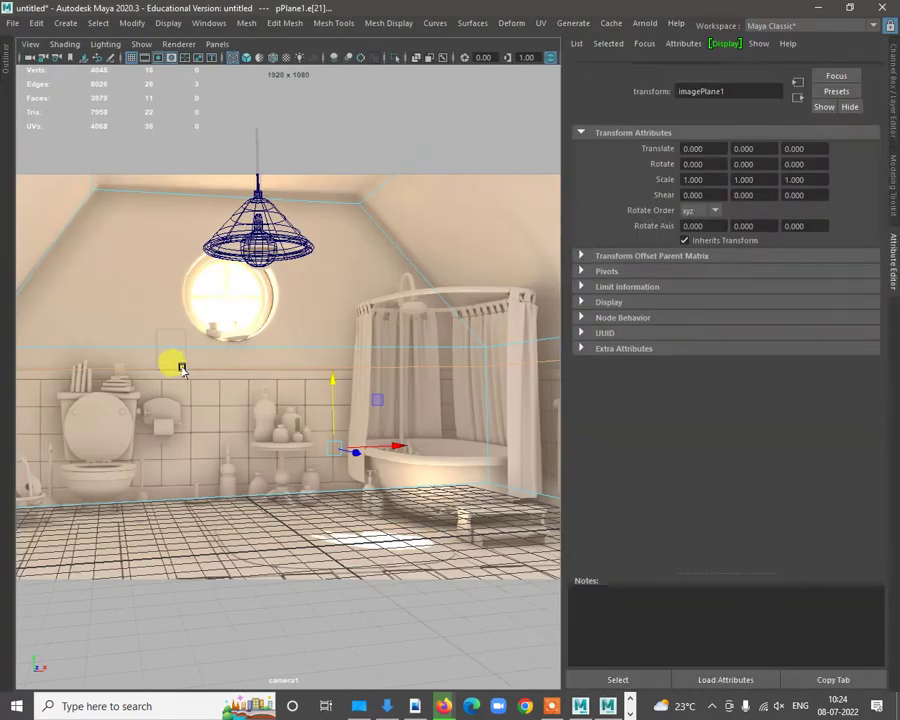
pyautogui.rightClick(190, 371)
pyautogui.click(196, 377)
pyautogui.moveTo(193, 375); pyautogui.dragTo(443, 224, button='middle')
pyautogui.keyDown('alt'); pyautogui.moveTo(141, 450); pyautogui.dragTo(168, 437); pyautogui.keyUp('alt')
# Step: Duplicate the lower wall and floor faces, with a local Z offset of 0.605
pyautogui.rightClick(140, 336)
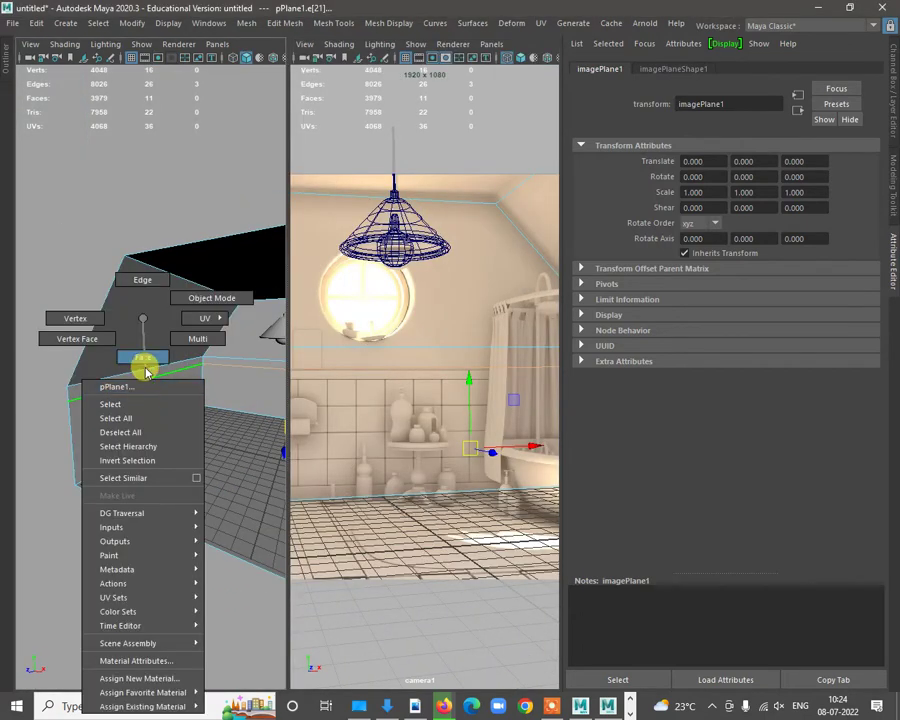
pyautogui.click(140, 372)
pyautogui.click(121, 412)
pyautogui.keyDown('shift'); pyautogui.click(177, 442); pyautogui.keyUp('shift')
pyautogui.keyDown('alt'); pyautogui.moveTo(177, 442); pyautogui.dragTo(187, 516); pyautogui.keyUp('alt')
pyautogui.keyDown('shift'); pyautogui.click(247, 390); pyautogui.keyUp('shift')
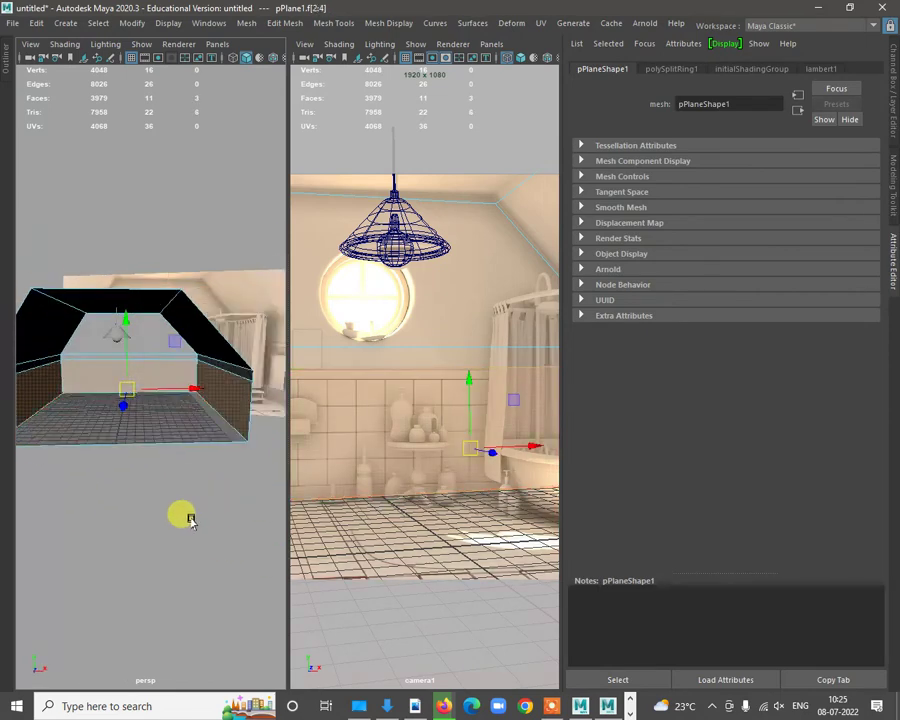
pyautogui.keyDown('alt'); pyautogui.moveTo(187, 516); pyautogui.dragTo(151, 500, button='right'); pyautogui.keyUp('alt')
pyautogui.keyDown('alt'); pyautogui.moveTo(151, 500); pyautogui.dragTo(248, 487); pyautogui.keyUp('alt')
pyautogui.keyDown('shift'); pyautogui.moveTo(250, 375); pyautogui.dragTo(244, 632, button='right'); pyautogui.keyUp('shift')
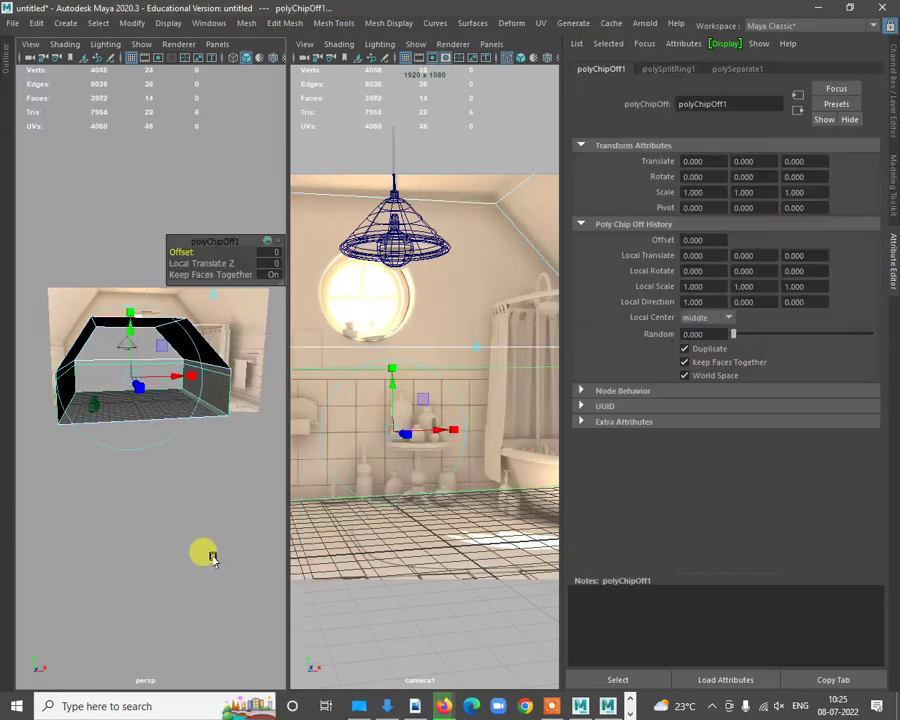
pyautogui.keyDown('alt'); pyautogui.moveTo(205, 550); pyautogui.dragTo(125, 376); pyautogui.keyUp('alt')
pyautogui.keyDown('alt'); pyautogui.moveTo(160, 486); pyautogui.dragTo(209, 392); pyautogui.keyUp('alt')
# Step: Return to object mode and select the new polySurface2 piece
pyautogui.moveTo(207, 316); pyautogui.dragTo(266, 292, button='right')
pyautogui.click(204, 421)
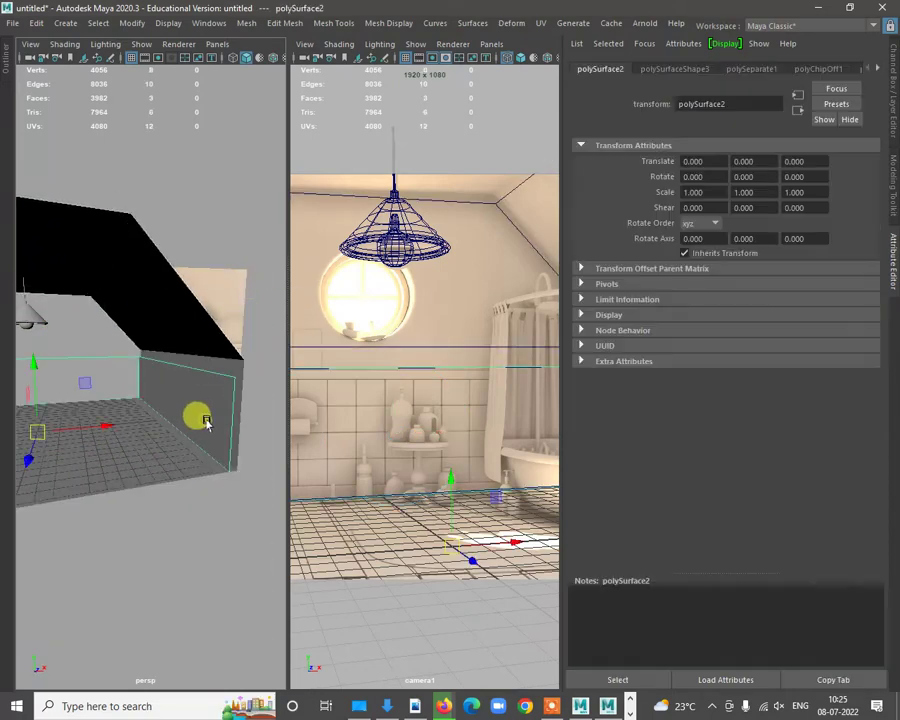
pyautogui.keyDown('alt'); pyautogui.moveTo(205, 423); pyautogui.dragTo(126, 428); pyautogui.keyUp('alt')
pyautogui.press('space')
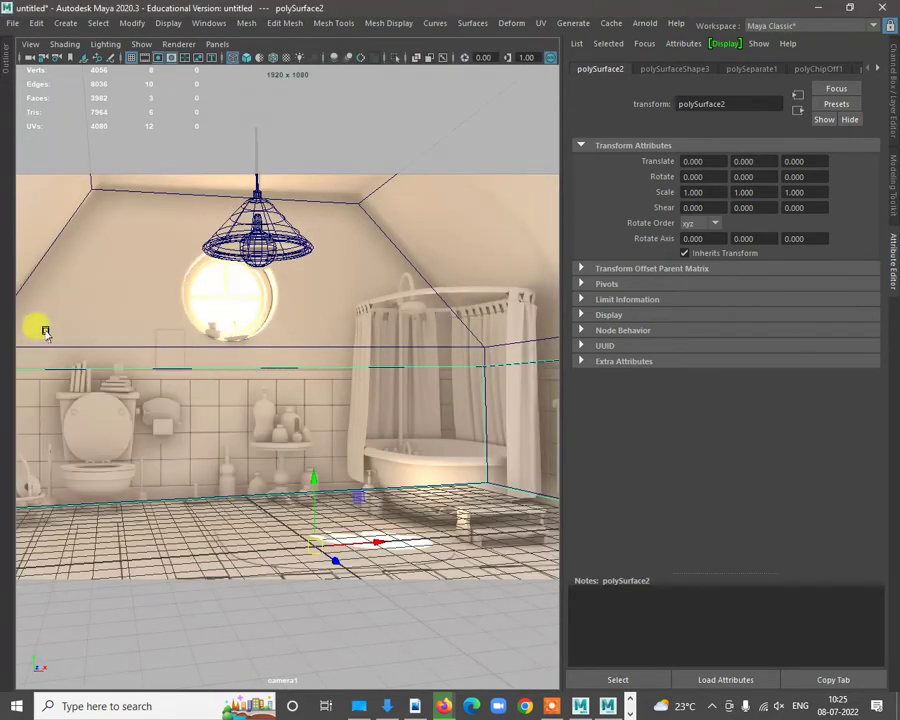
# Step: Select the top edge loop of polySurface2's walls and extrude it outward
pyautogui.press('space')
pyautogui.press('space')
pyautogui.keyDown('alt'); pyautogui.moveTo(144, 304); pyautogui.dragTo(253, 303); pyautogui.keyUp('alt')
pyautogui.moveTo(253, 303); pyautogui.dragTo(256, 270, button='right')
pyautogui.click(240, 303)
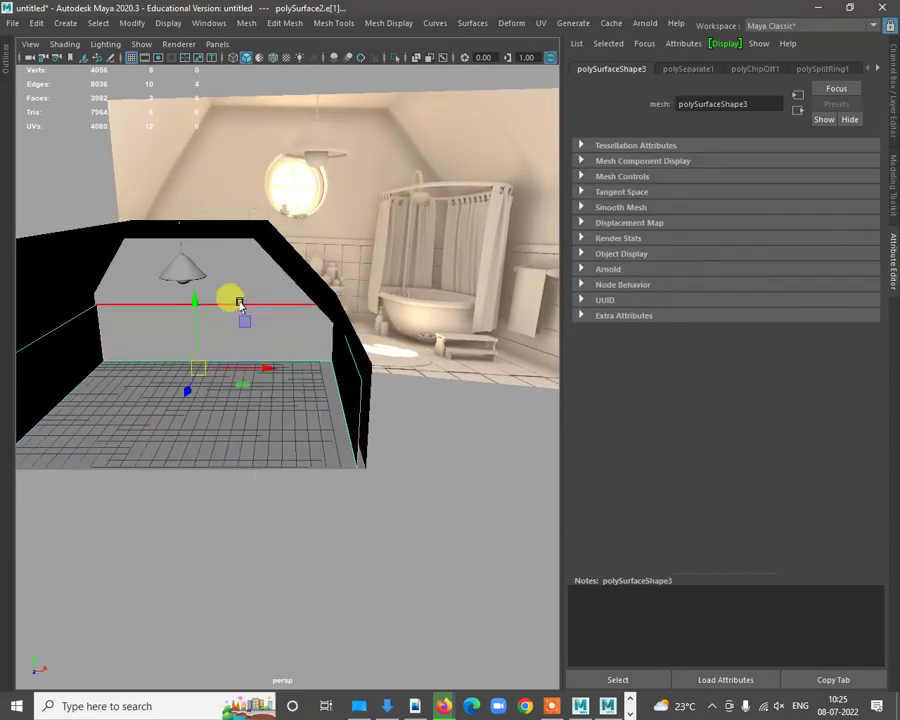
pyautogui.keyDown('alt'); pyautogui.moveTo(240, 324); pyautogui.dragTo(364, 356); pyautogui.keyUp('alt')
pyautogui.click(366, 343)
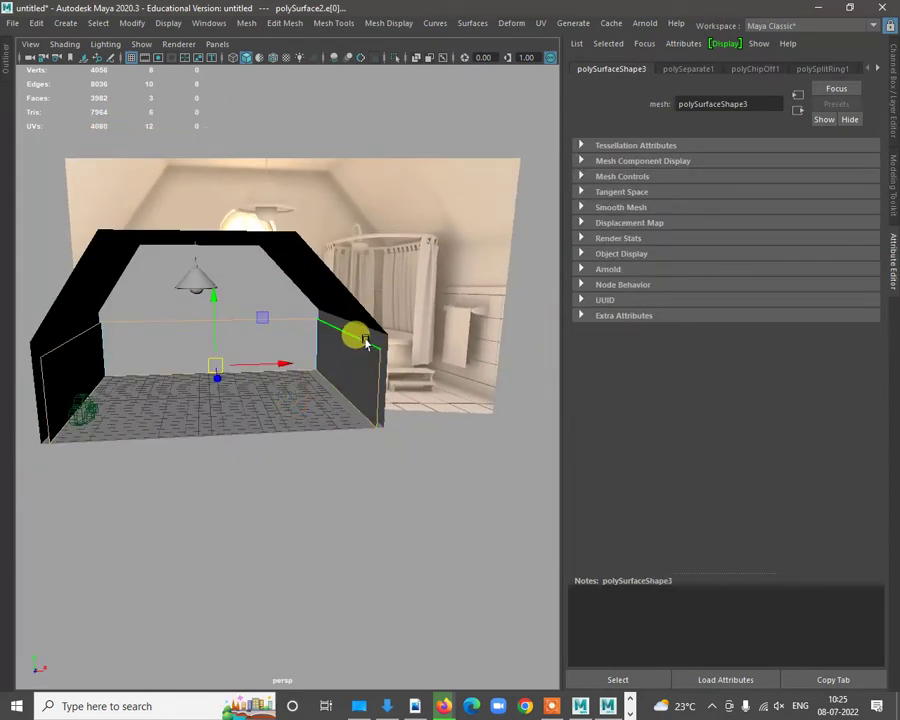
pyautogui.click(275, 317)
pyautogui.doubleClick(280, 318)
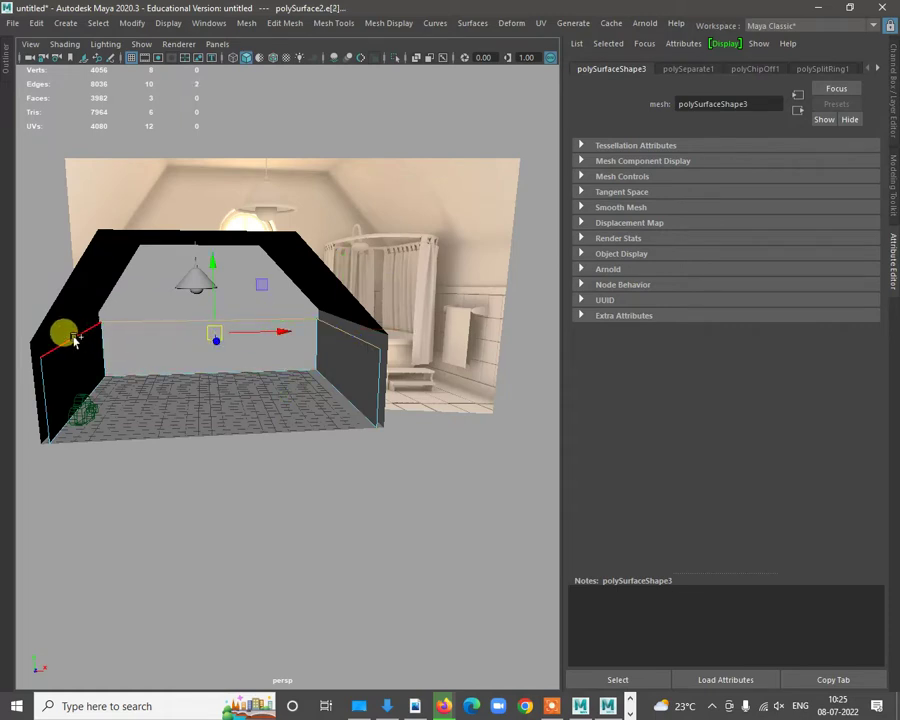
pyautogui.click(368, 349)
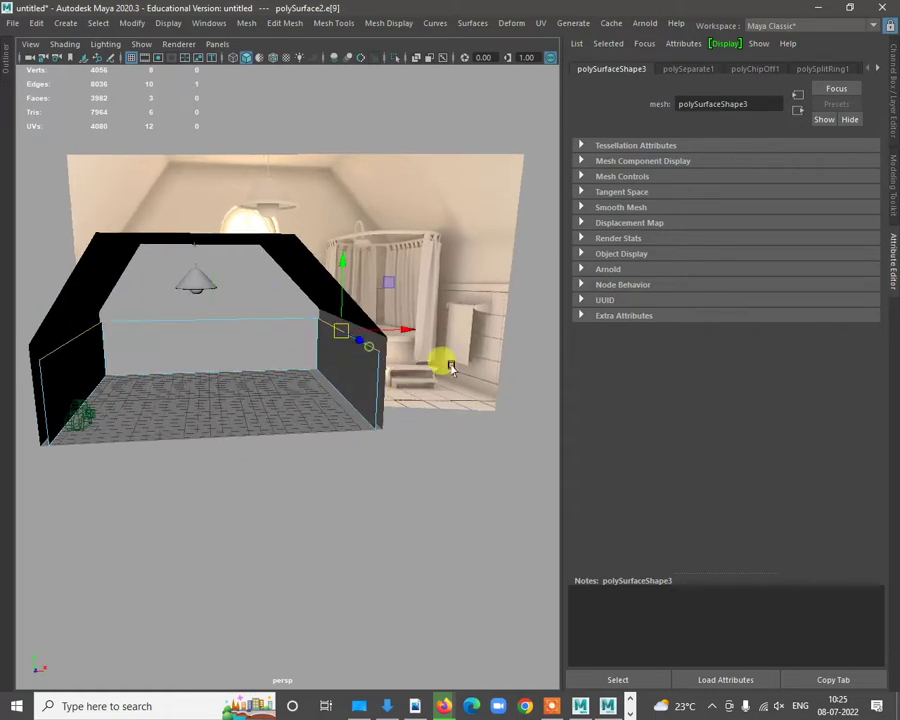
pyautogui.keyDown('shift'); pyautogui.moveTo(484, 350); pyautogui.dragTo(462, 382, button='right'); pyautogui.keyUp('shift')
pyautogui.moveTo(416, 356); pyautogui.dragTo(308, 333)
# Step: Extrude the remaining top wall edges again with Ctrl+E
pyautogui.click(244, 318)
pyautogui.keyDown('alt'); pyautogui.moveTo(244, 318); pyautogui.dragTo(120, 340); pyautogui.keyUp('alt')
pyautogui.hotkey('ctrl', 'e')
pyautogui.click(76, 336)
pyautogui.hotkey('ctrl', 'e')
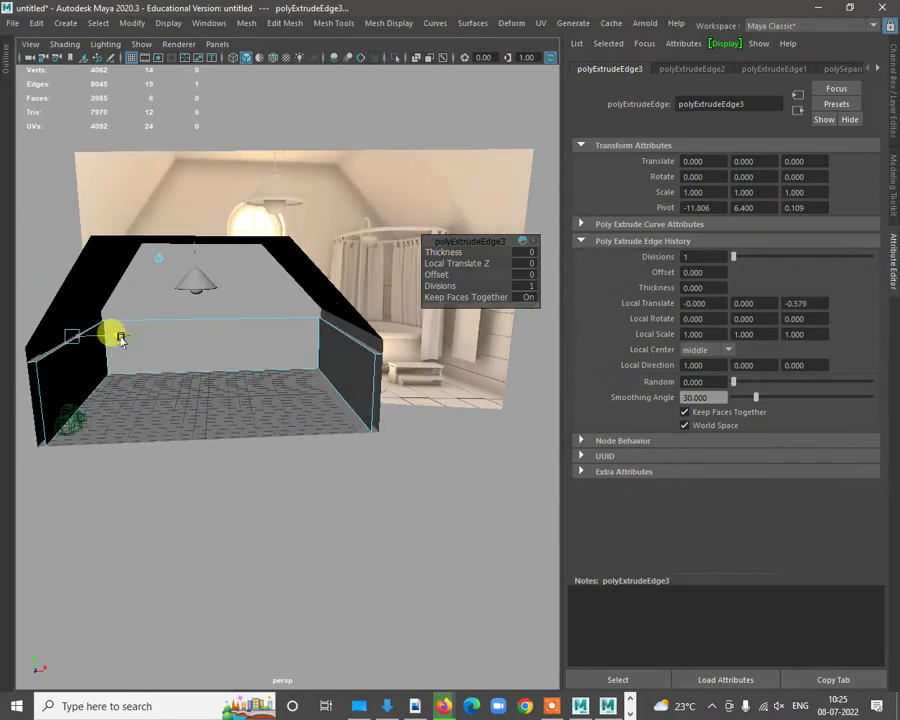
pyautogui.keyDown('alt'); pyautogui.moveTo(259, 492); pyautogui.dragTo(354, 315); pyautogui.keyUp('alt')
# Step: Insert an edge loop just below the tops of the walls
pyautogui.moveTo(356, 316); pyautogui.dragTo(432, 295, button='right')
pyautogui.keyDown('alt'); pyautogui.moveTo(369, 361); pyautogui.dragTo(454, 303); pyautogui.keyUp('alt')
pyautogui.keyDown('shift'); pyautogui.moveTo(453, 316); pyautogui.dragTo(426, 322, button='right'); pyautogui.keyUp('shift')
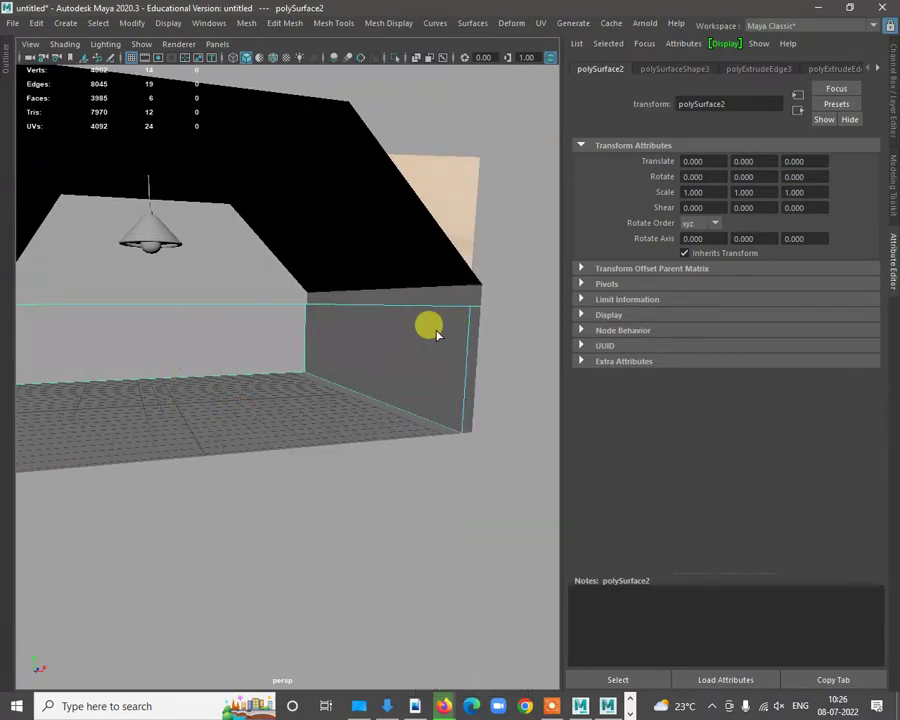
pyautogui.click(468, 322)
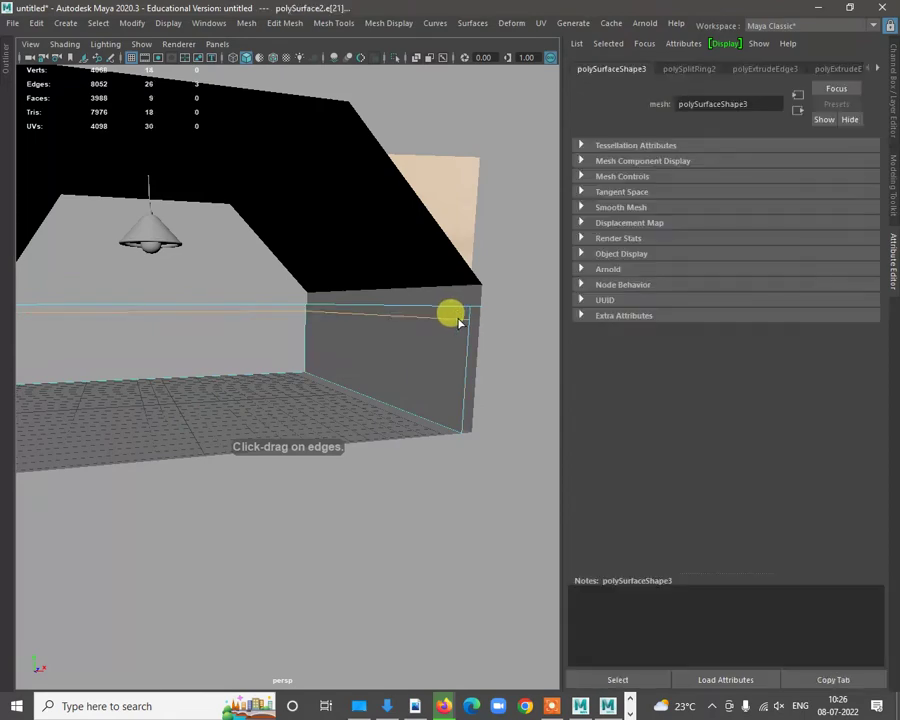
# Step: Extrude the thin wall strips 0.194 in local Z to form a ledge
pyautogui.moveTo(440, 314); pyautogui.dragTo(442, 345, button='right')
pyautogui.click(432, 314)
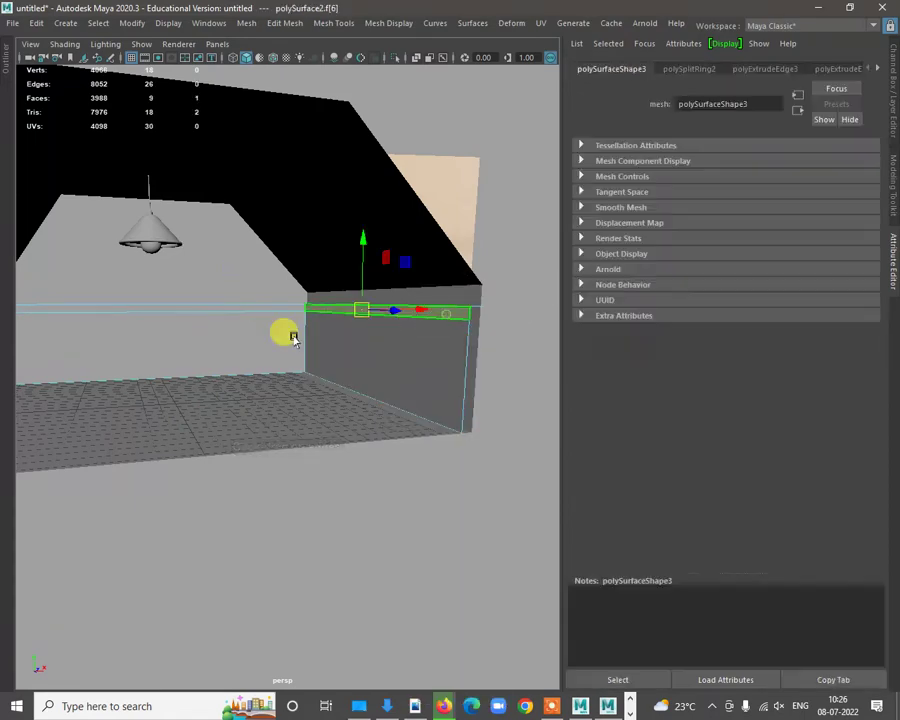
pyautogui.keyDown('alt'); pyautogui.moveTo(244, 311); pyautogui.dragTo(112, 320); pyautogui.keyUp('alt')
pyautogui.keyDown('shift'); pyautogui.click(123, 314); pyautogui.keyUp('shift')
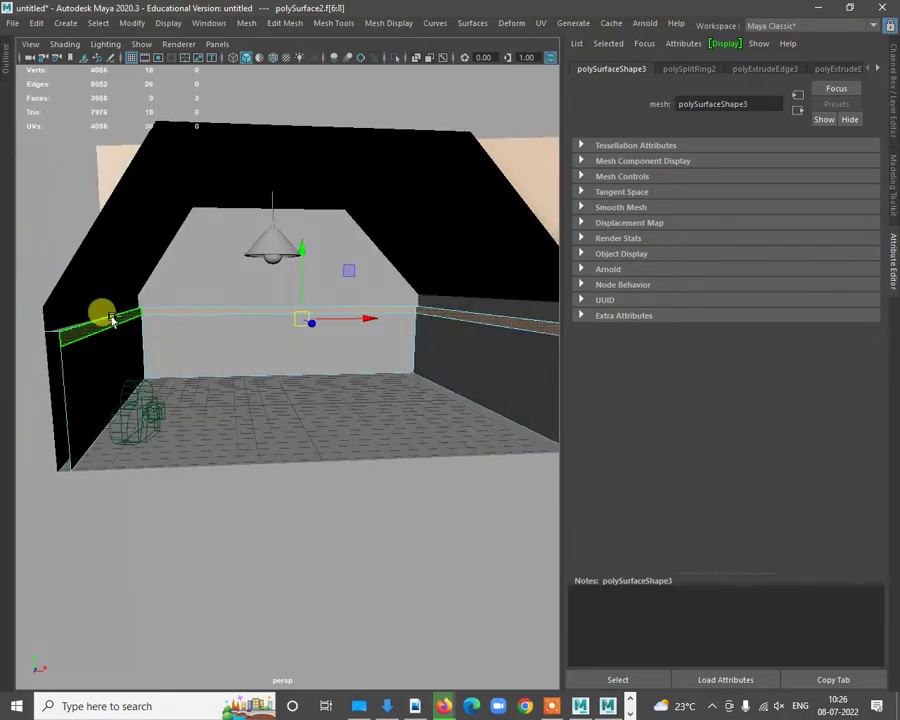
pyautogui.keyDown('shift'); pyautogui.moveTo(112, 318); pyautogui.dragTo(152, 357, button='right'); pyautogui.keyUp('shift')
pyautogui.keyDown('alt'); pyautogui.moveTo(152, 357); pyautogui.dragTo(321, 362); pyautogui.keyUp('alt')
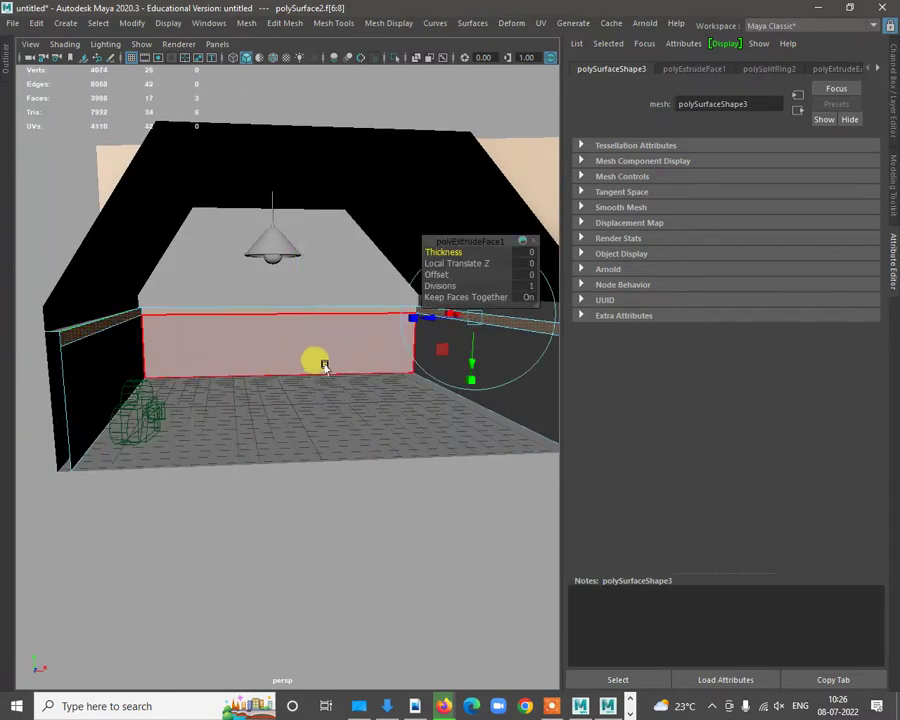
pyautogui.moveTo(433, 322); pyautogui.dragTo(430, 322)
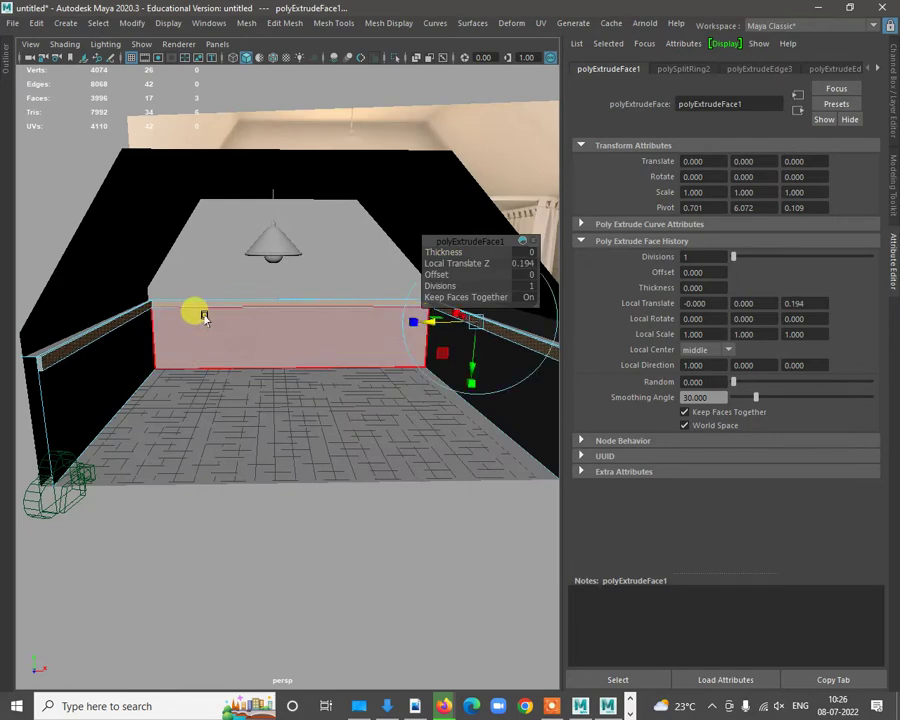
pyautogui.moveTo(214, 310); pyautogui.dragTo(262, 296, button='right')
pyautogui.scroll(-3, 221, 415)
pyautogui.keyDown('alt'); pyautogui.moveTo(221, 415); pyautogui.dragTo(370, 418); pyautogui.keyUp('alt')
pyautogui.click(428, 504)
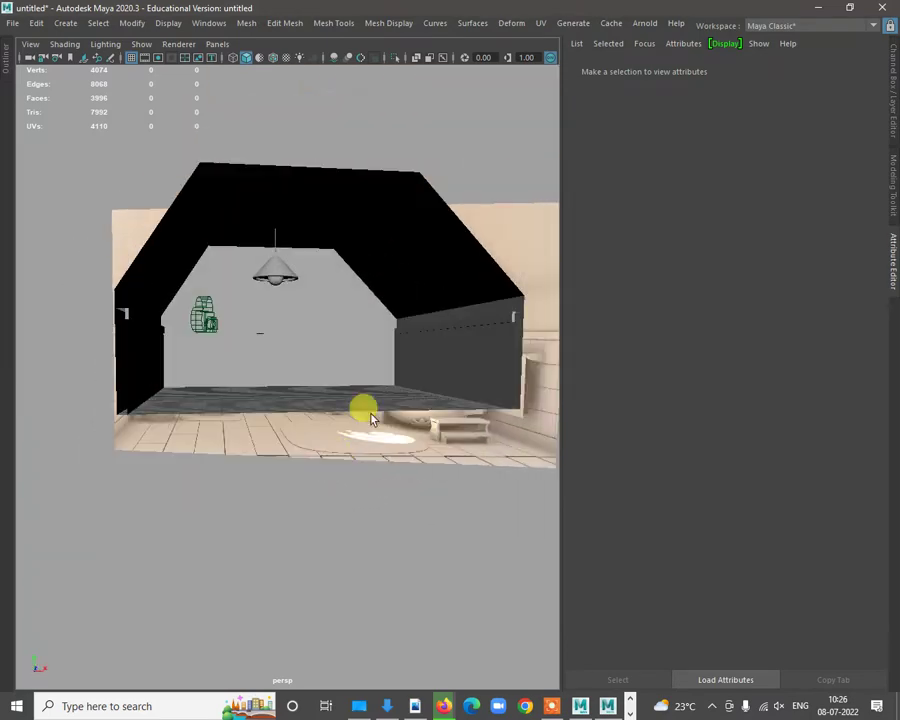
# Step: Restore the interface, look through camera1 in wireframe, and show the Poly Modeling shelf
pyautogui.hotkey('ctrl', 'space')
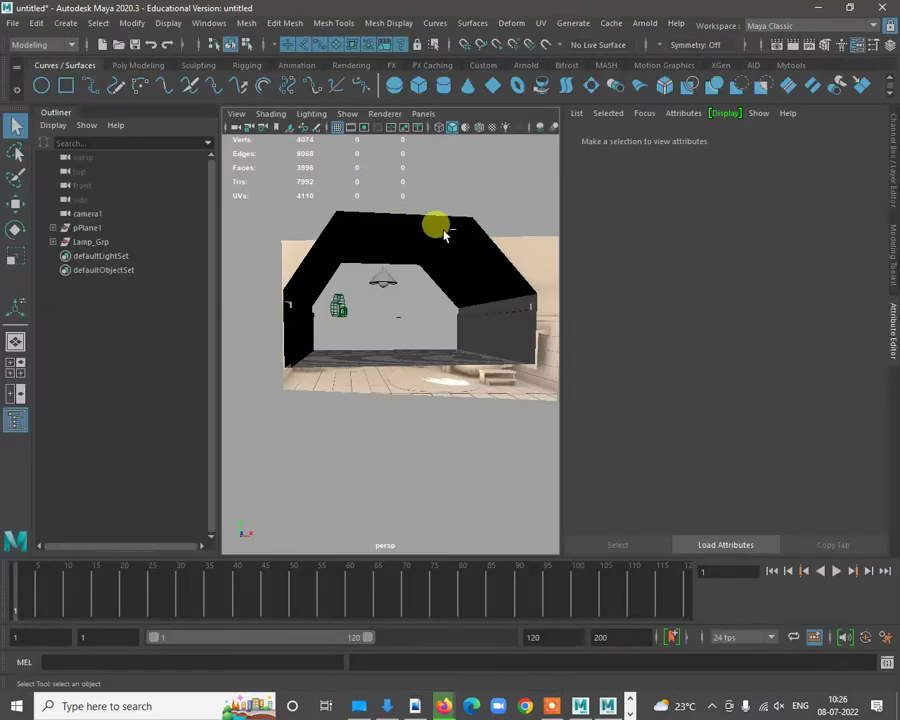
pyautogui.hotkey('ctrl', 'space')
pyautogui.hotkey('ctrl', 'space')
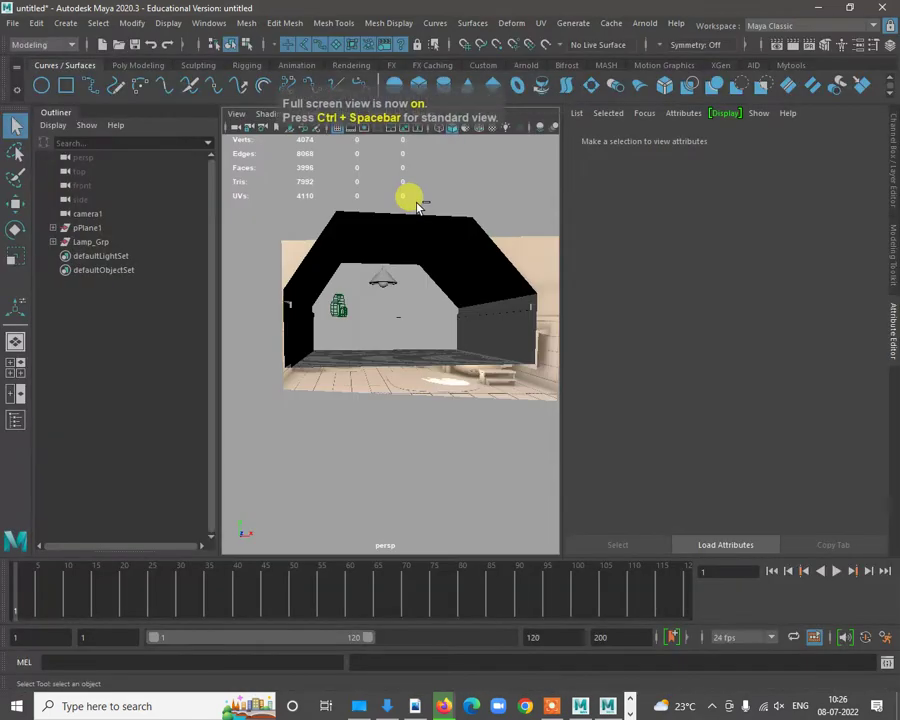
pyautogui.click(426, 113)
pyautogui.moveTo(500, 127)
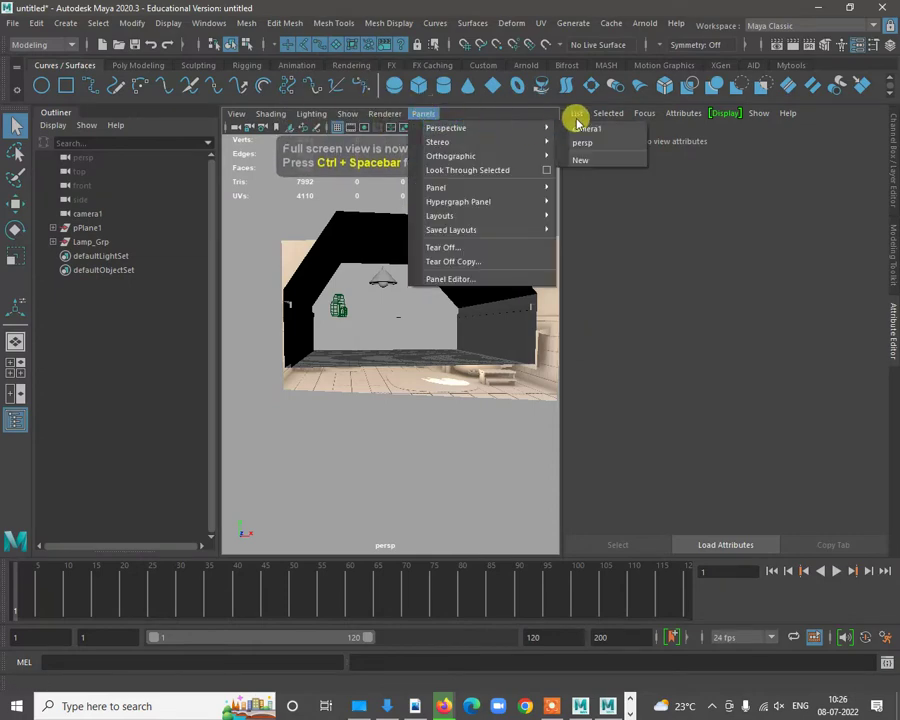
pyautogui.click(585, 129)
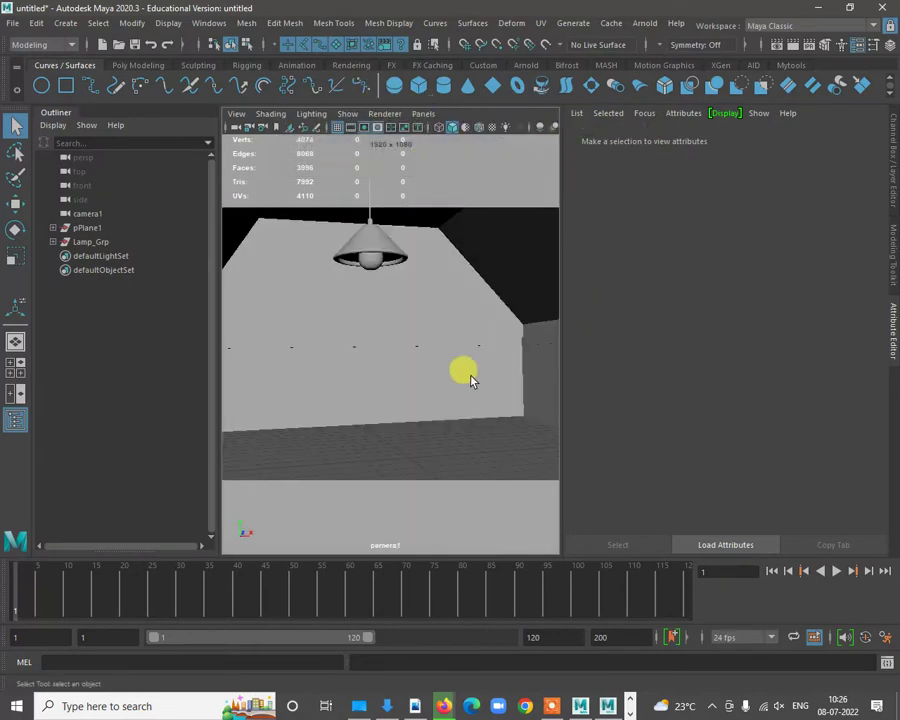
pyautogui.press('4')
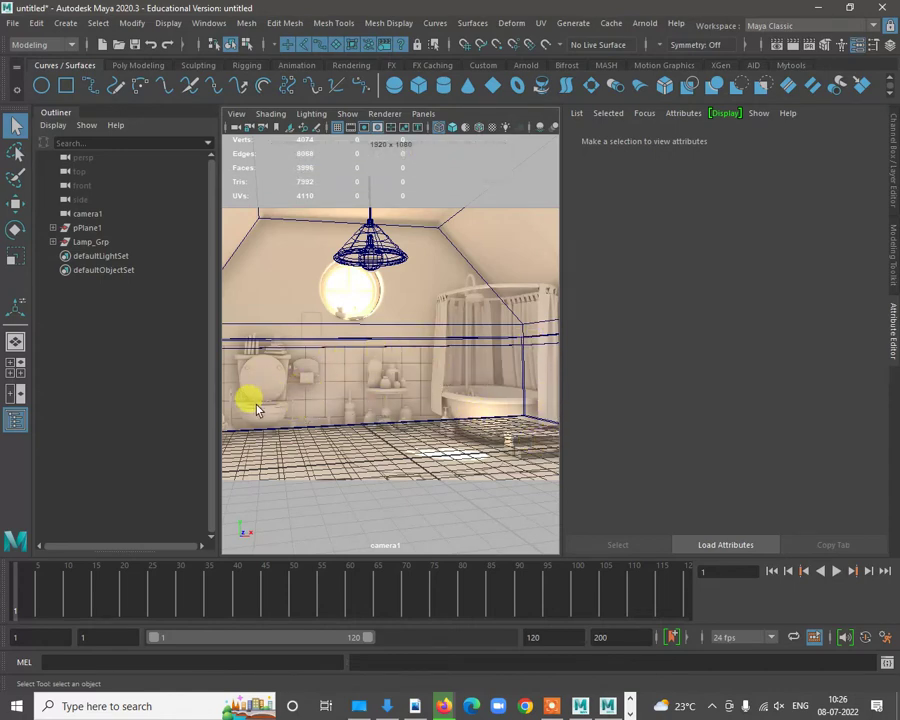
pyautogui.press('space')
pyautogui.press('space')
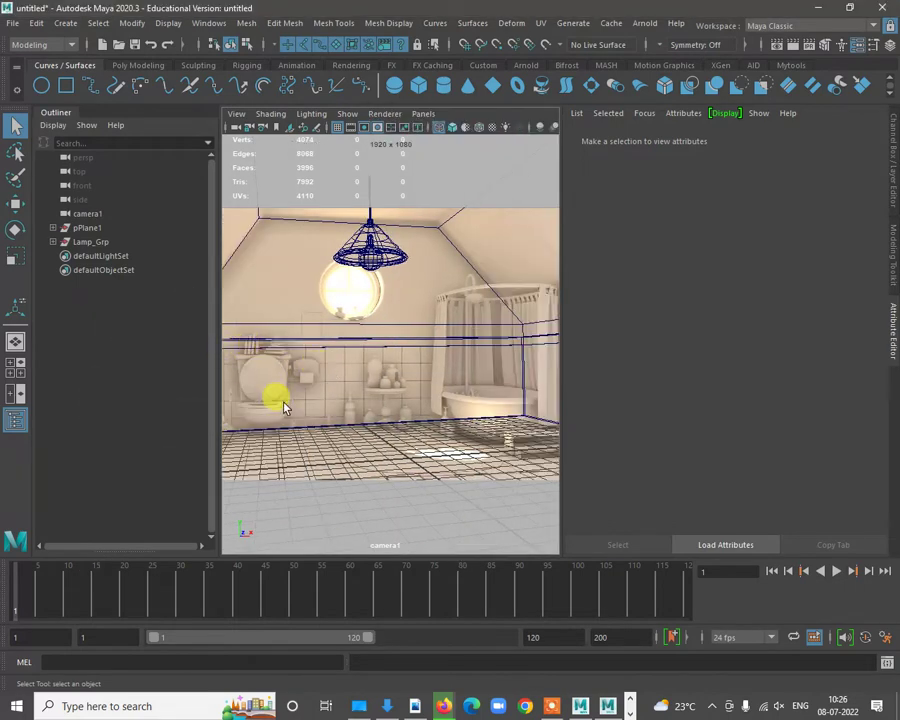
pyautogui.click(136, 65)
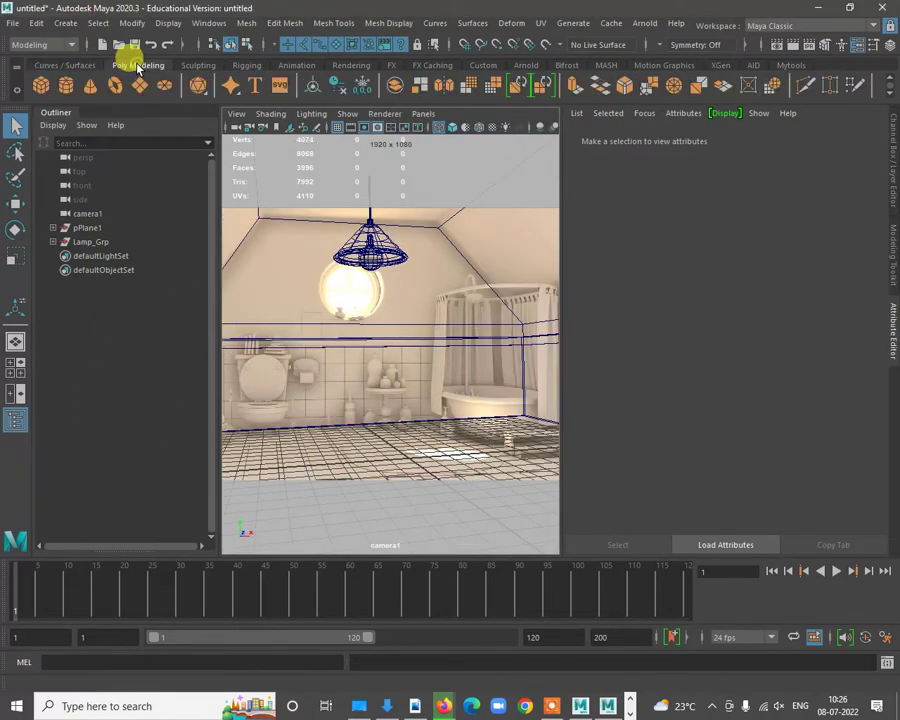
# Step: Create a polygon cube, split the viewport into two panes, and close the Outliner
pyautogui.click(40, 85)
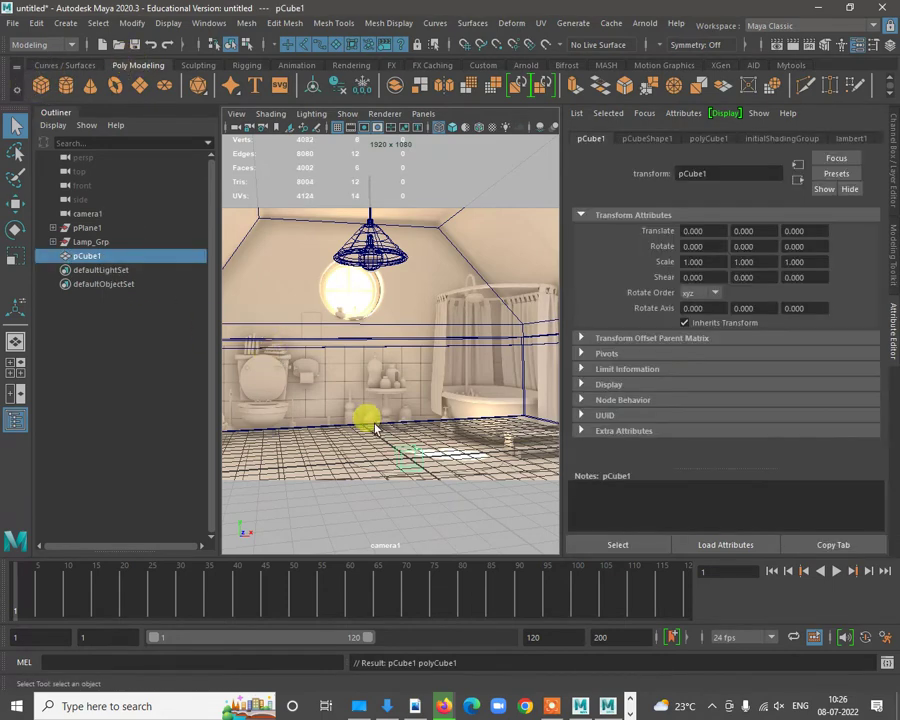
pyautogui.press('w')
pyautogui.press('space')
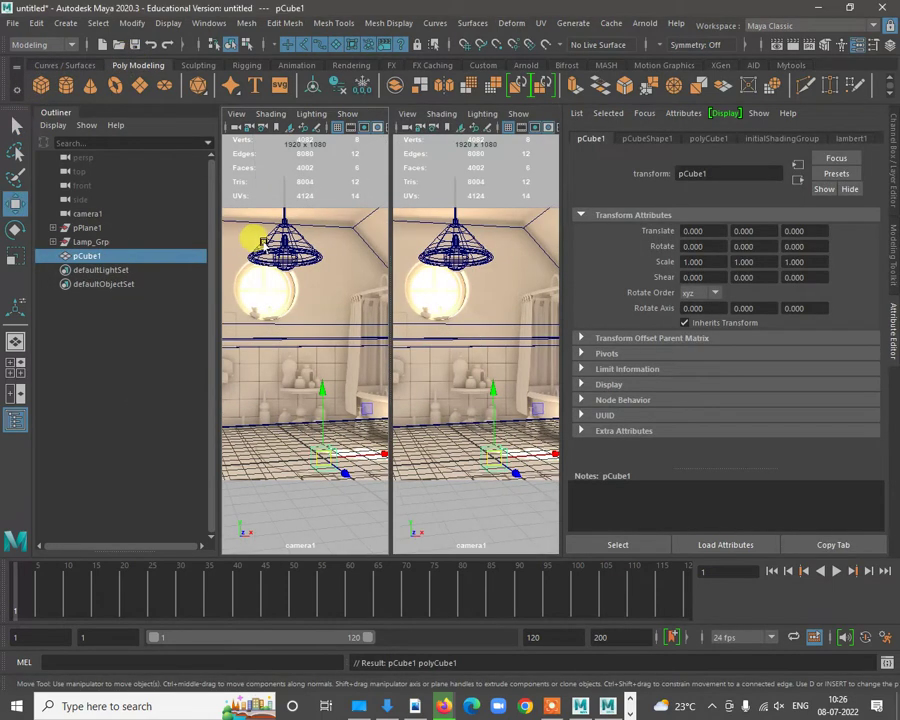
pyautogui.click(347, 114)
pyautogui.click(156, 188)
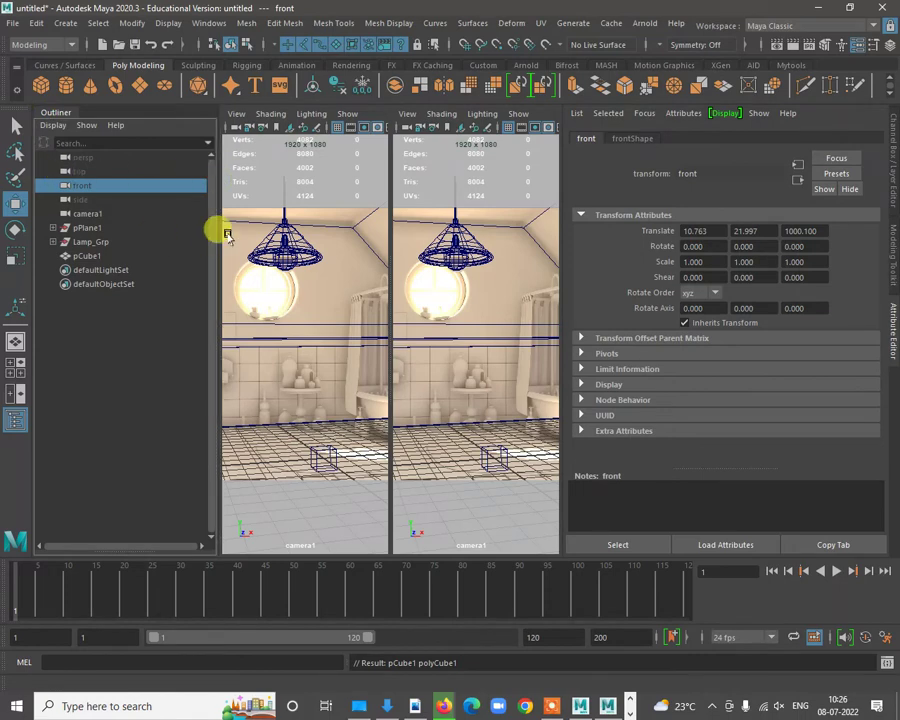
pyautogui.click(58, 112)
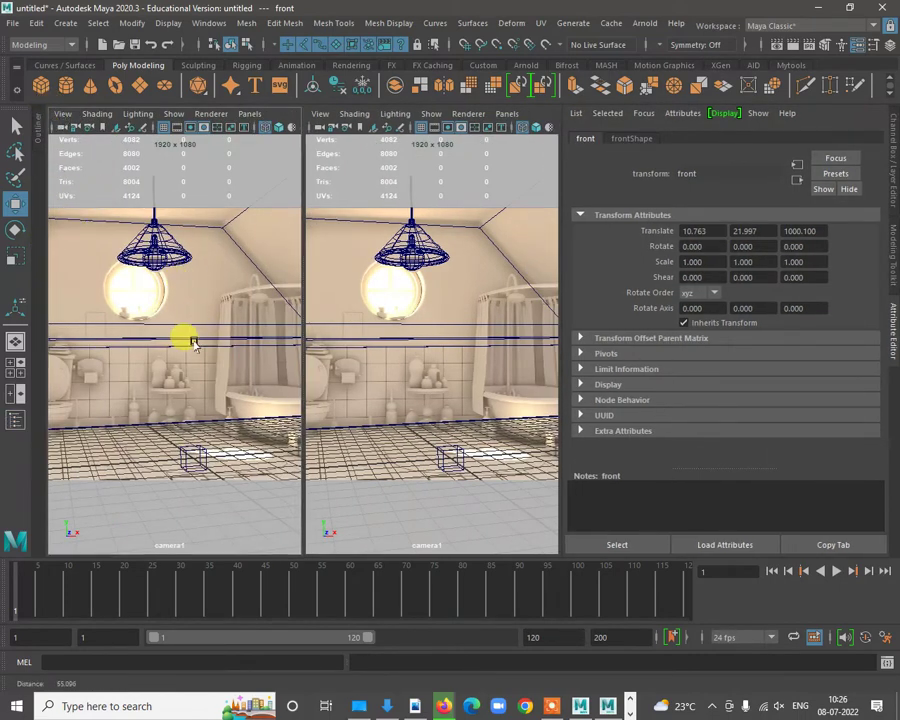
# Step: Set the left pane to the persp camera and show the Channel Box
pyautogui.click(249, 113)
pyautogui.moveTo(370, 127)
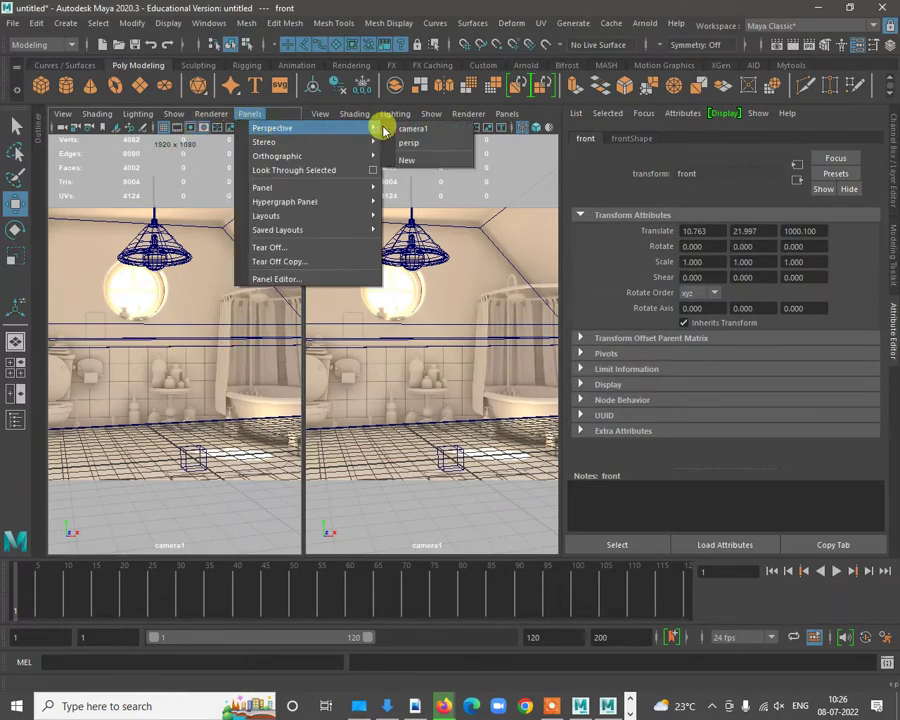
pyautogui.click(410, 141)
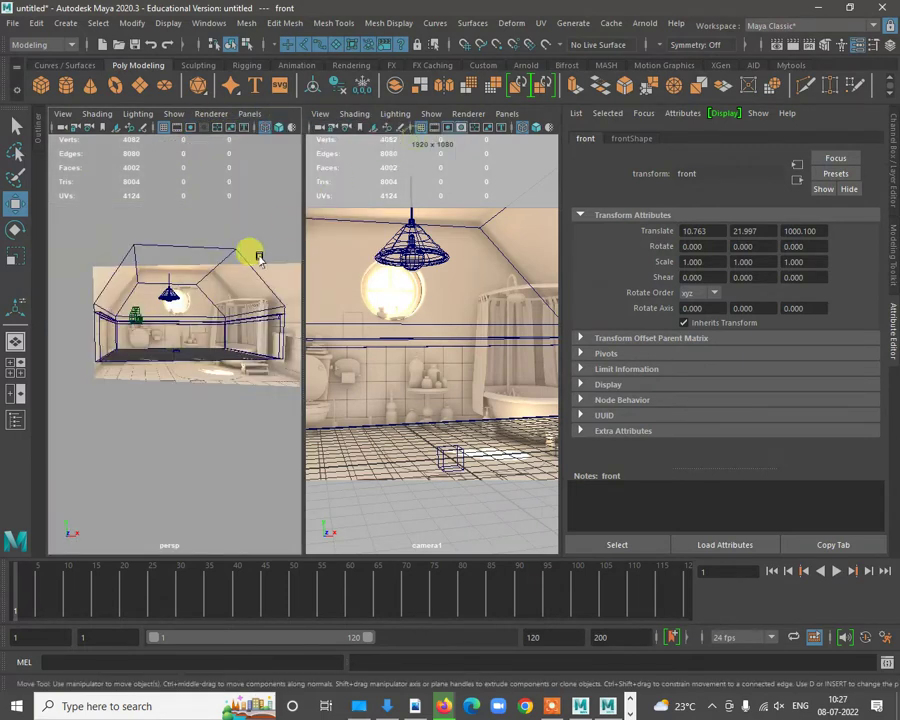
pyautogui.click(892, 145)
pyautogui.keyDown('alt'); pyautogui.moveTo(155, 345); pyautogui.dragTo(300, 360); pyautogui.keyUp('alt')
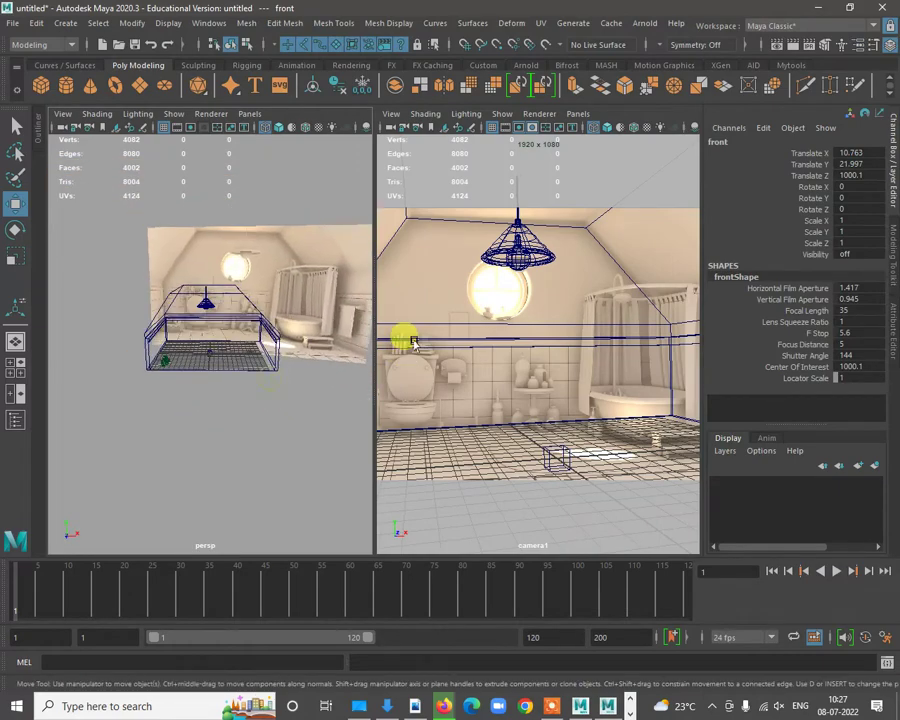
# Step: Scale pCube1 to 2.87 and move it to -6.792, 4.037, -10.932 over the toilet tank
pyautogui.keyDown('alt'); pyautogui.moveTo(165, 298); pyautogui.dragTo(136, 357); pyautogui.keyUp('alt')
pyautogui.click(241, 366)
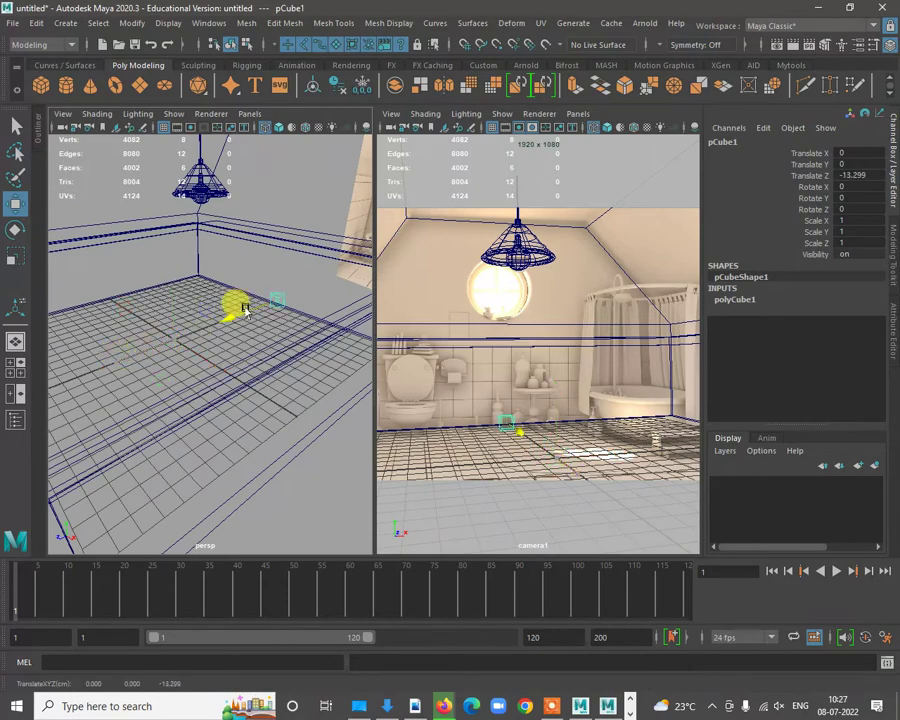
pyautogui.keyDown('alt'); pyautogui.moveTo(242, 311); pyautogui.dragTo(212, 272); pyautogui.keyUp('alt')
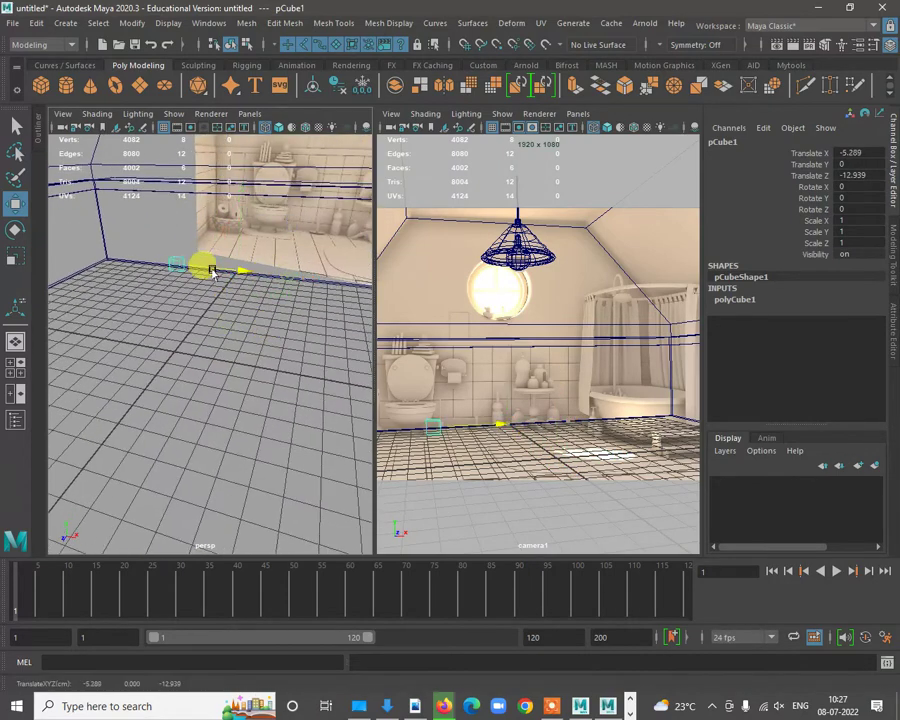
pyautogui.keyDown('alt'); pyautogui.moveTo(233, 313); pyautogui.dragTo(279, 264); pyautogui.keyUp('alt')
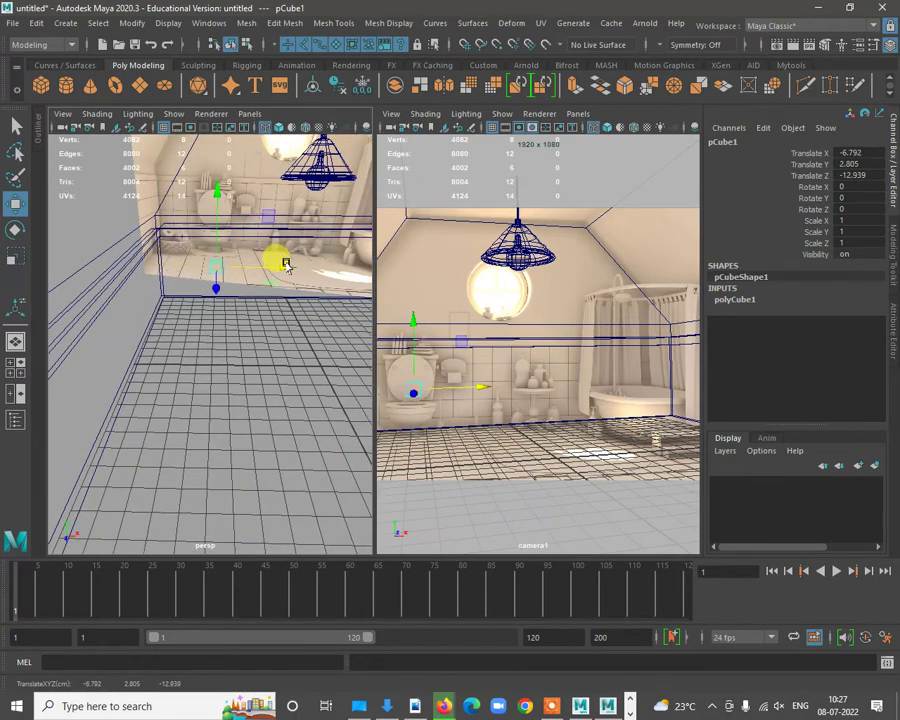
pyautogui.press('r')
pyautogui.moveTo(221, 268)
pyautogui.mouseDown()
pyautogui.moveTo(239, 263)
pyautogui.moveTo(229, 270)
pyautogui.mouseUp()
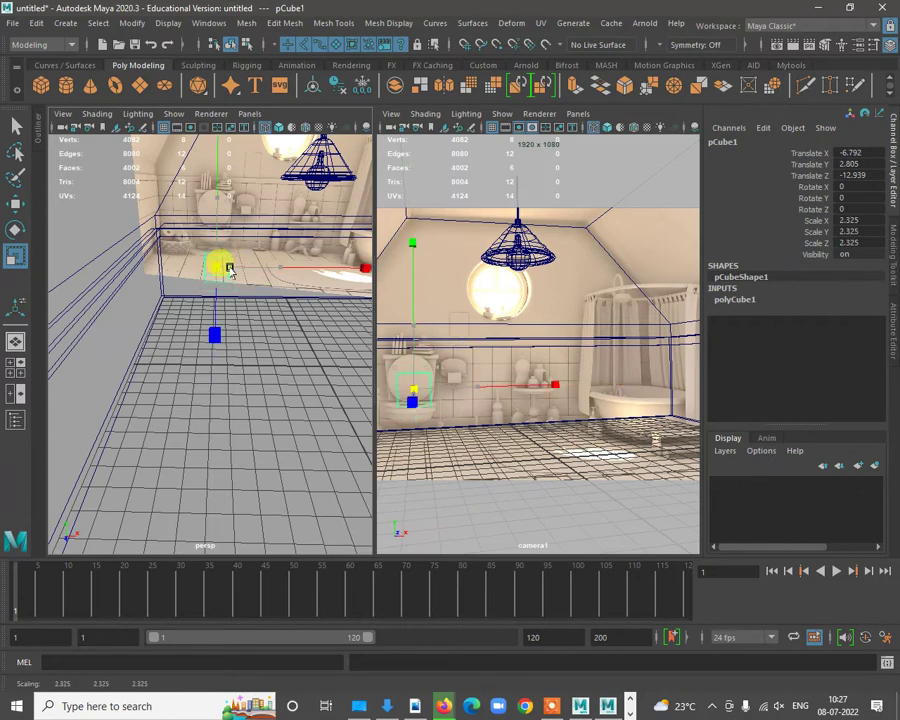
pyautogui.press('w')
pyautogui.moveTo(214, 224)
pyautogui.mouseDown()
pyautogui.moveTo(219, 216)
pyautogui.moveTo(201, 281)
pyautogui.moveTo(100, 309)
pyautogui.moveTo(249, 319)
pyautogui.moveTo(95, 325)
pyautogui.moveTo(217, 285)
pyautogui.moveTo(209, 281)
pyautogui.moveTo(253, 312)
pyautogui.moveTo(240, 318)
pyautogui.moveTo(197, 293)
pyautogui.moveTo(172, 298)
pyautogui.mouseUp()
pyautogui.press('5')
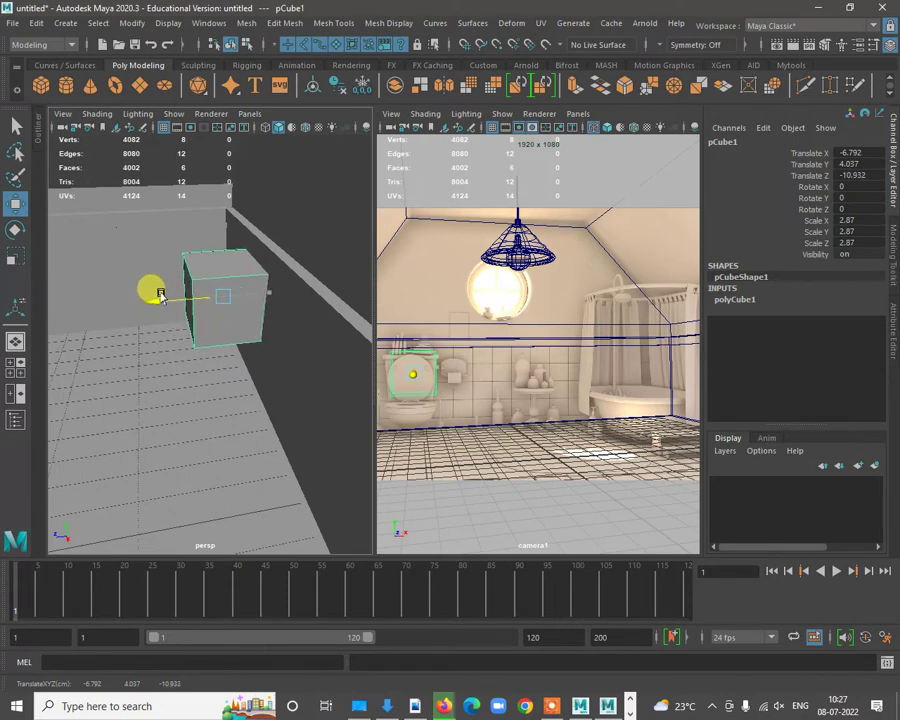
# Step: Push pCube1's left face inward in Face mode to flatten it into a thin slab
pyautogui.rightClick(197, 270)
pyautogui.click(176, 296)
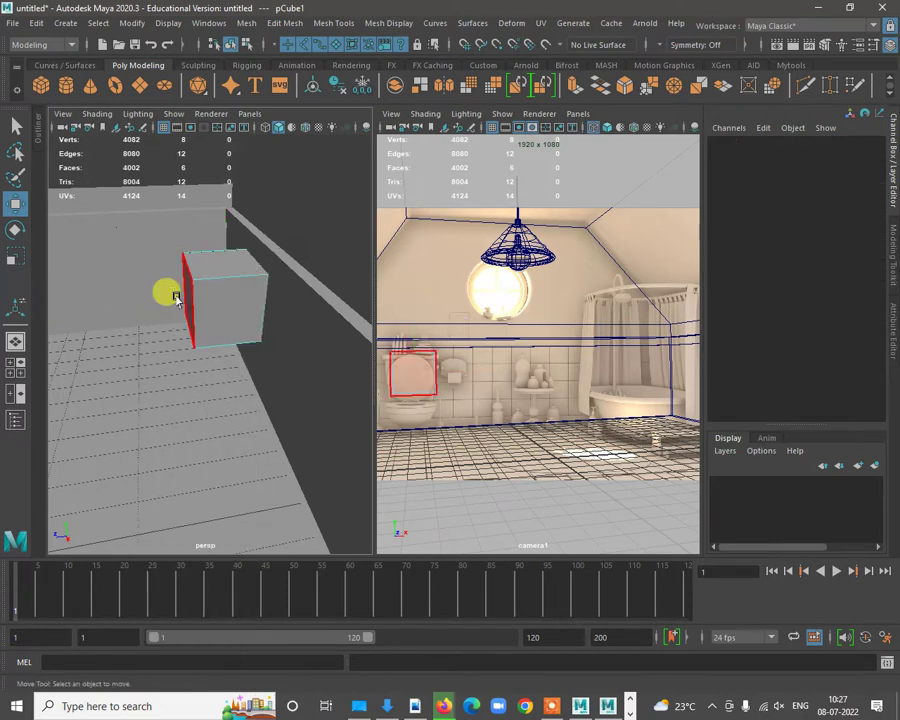
pyautogui.click(182, 295)
pyautogui.moveTo(134, 296); pyautogui.dragTo(162, 305)
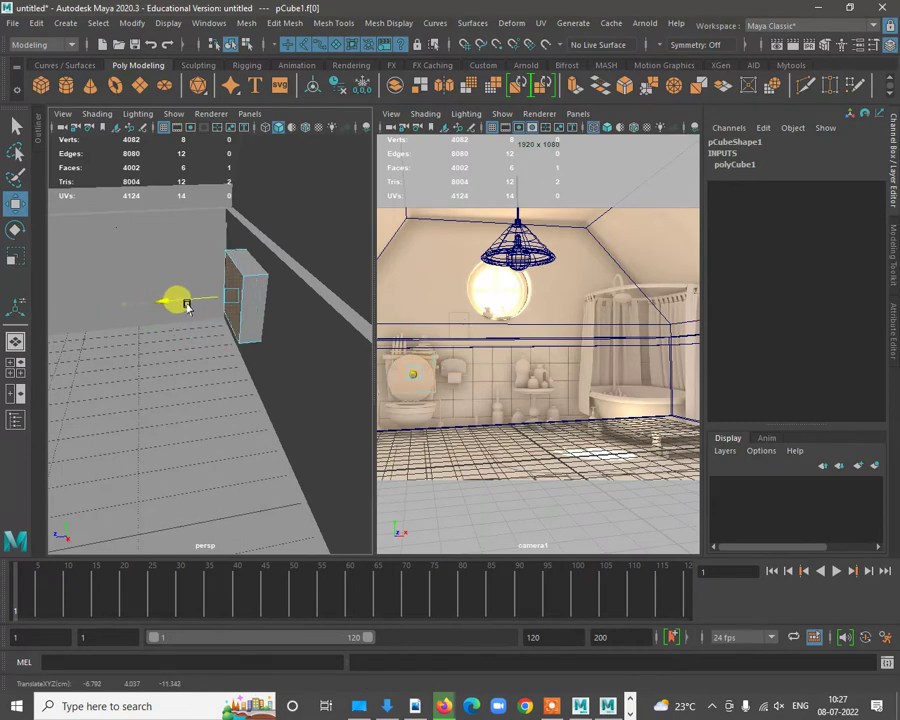
pyautogui.keyDown('alt'); pyautogui.moveTo(184, 308); pyautogui.dragTo(244, 248); pyautogui.keyUp('alt')
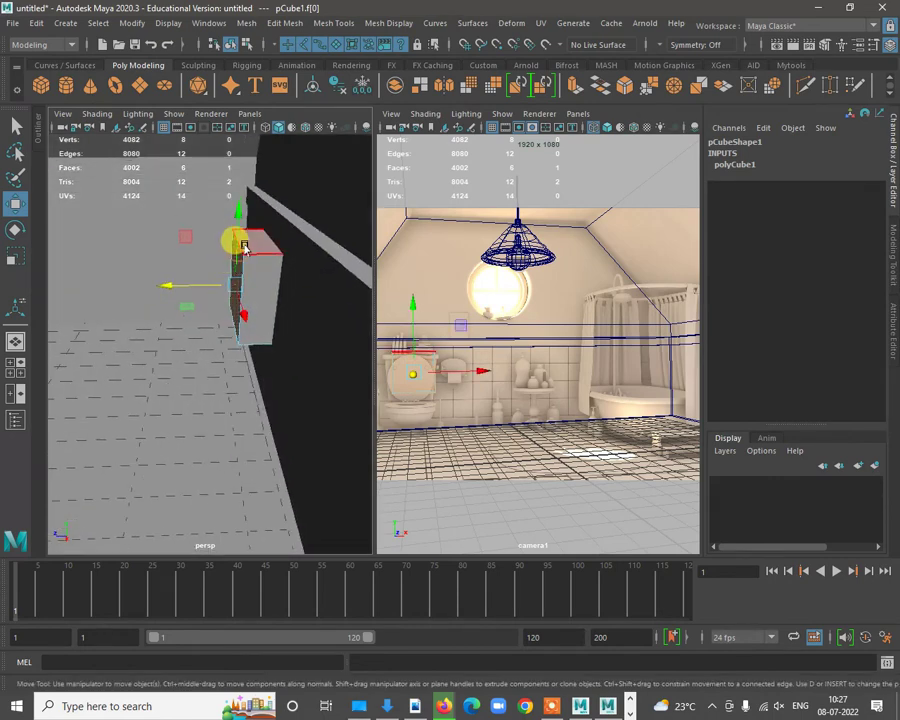
# Step: Select the cube's top vertices and lower them slightly
pyautogui.moveTo(243, 242); pyautogui.dragTo(232, 226, button='right')
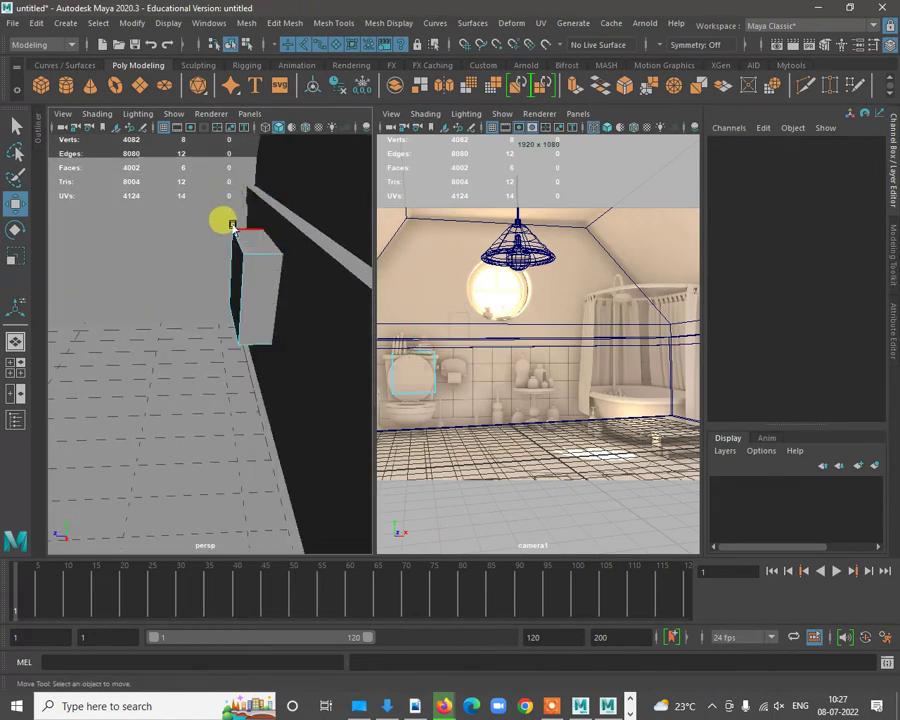
pyautogui.click(232, 240)
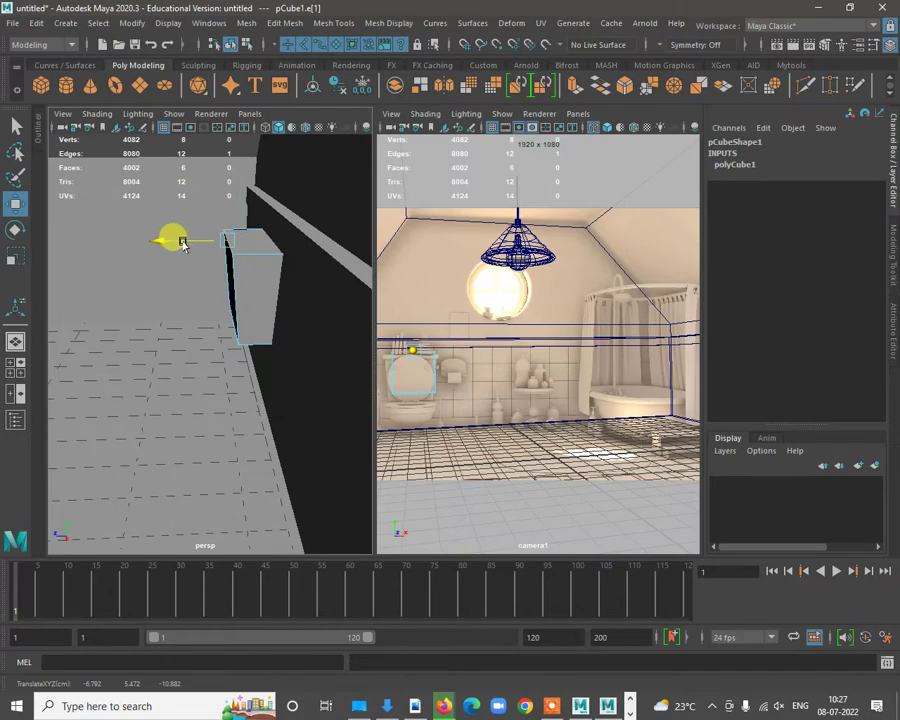
pyautogui.keyDown('alt'); pyautogui.moveTo(208, 300); pyautogui.dragTo(246, 300); pyautogui.keyUp('alt')
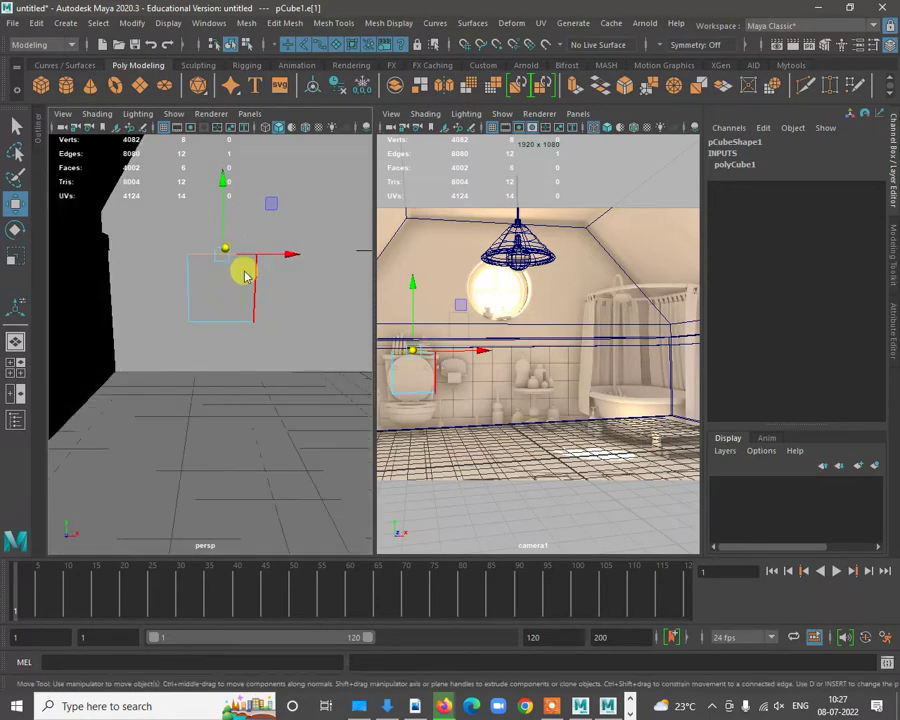
pyautogui.moveTo(243, 270); pyautogui.dragTo(138, 236, button='right')
pyautogui.moveTo(140, 200); pyautogui.dragTo(265, 262)
pyautogui.moveTo(220, 213); pyautogui.dragTo(215, 261)
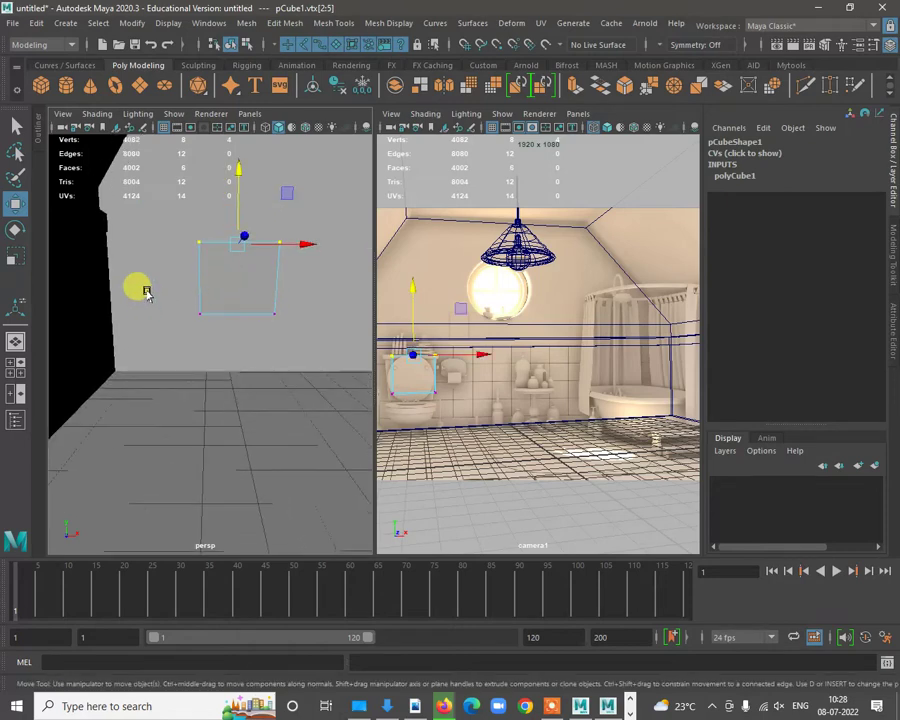
# Step: Scale two lower vertices in to about 0.822 to taper the tank shape
pyautogui.moveTo(141, 285); pyautogui.dragTo(237, 257)
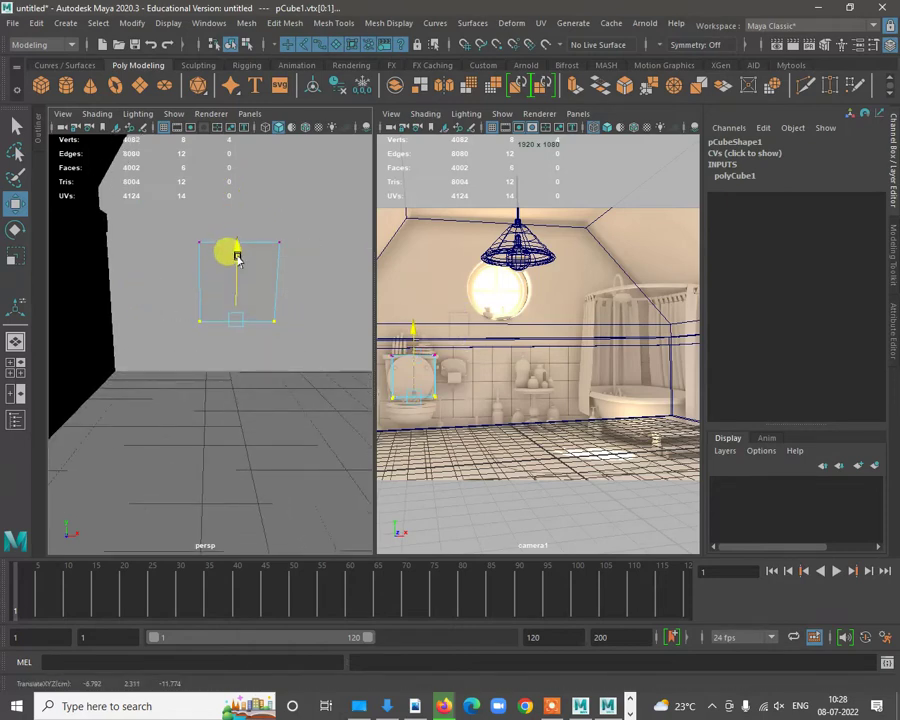
pyautogui.moveTo(290, 335); pyautogui.dragTo(256, 302)
pyautogui.press('r')
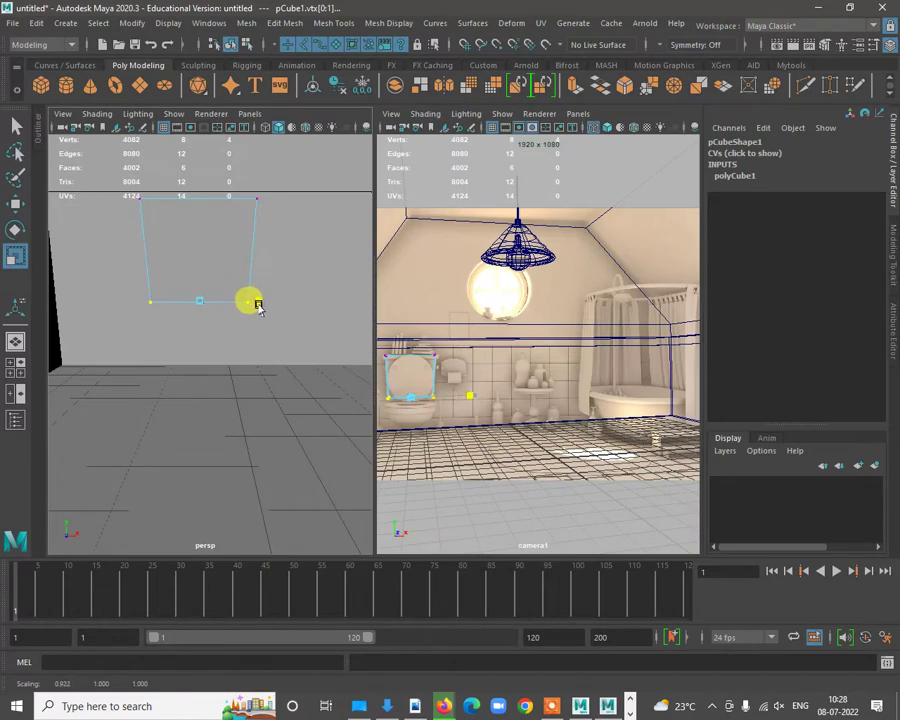
pyautogui.keyDown('alt'); pyautogui.moveTo(256, 306); pyautogui.dragTo(233, 335); pyautogui.keyUp('alt')
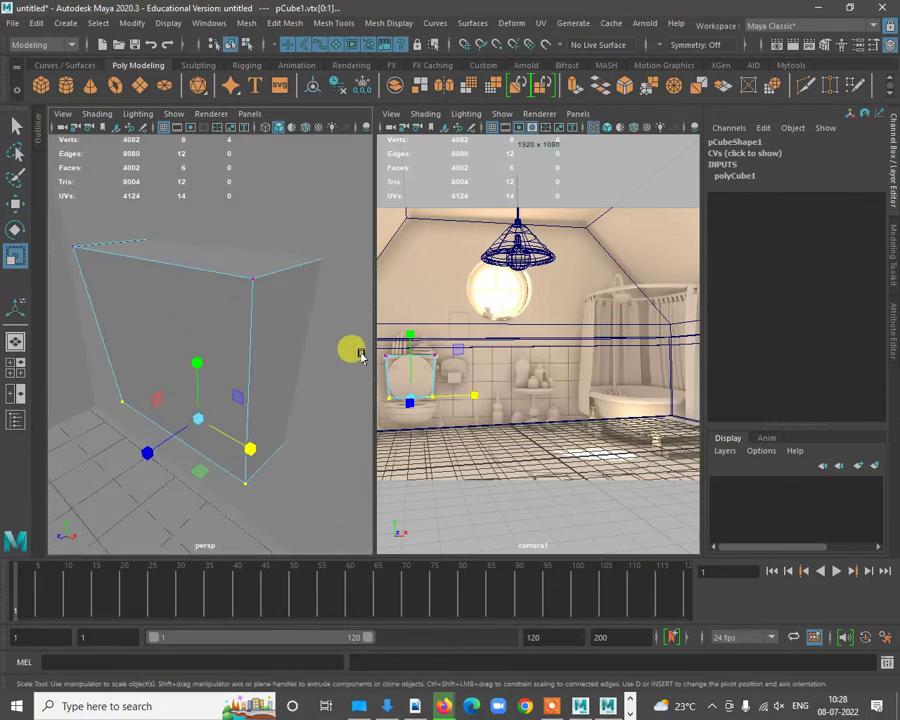
pyautogui.keyDown('alt'); pyautogui.moveTo(217, 282); pyautogui.dragTo(257, 350); pyautogui.keyUp('alt')
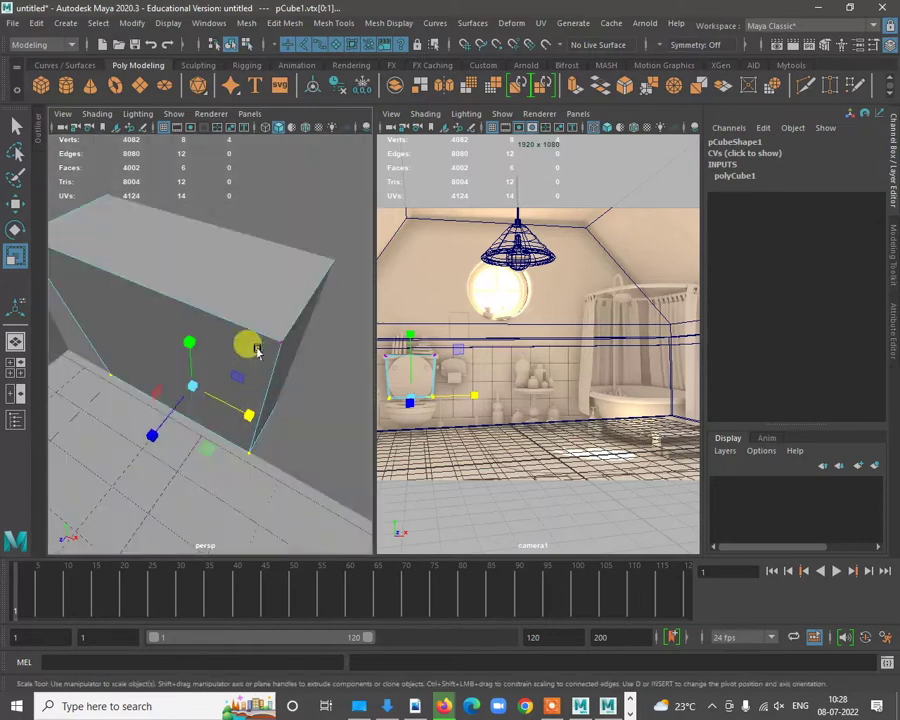
# Step: Check the reference jpg's 1920 x 1080 properties, then switch to the image viewer
pyautogui.click(413, 706)
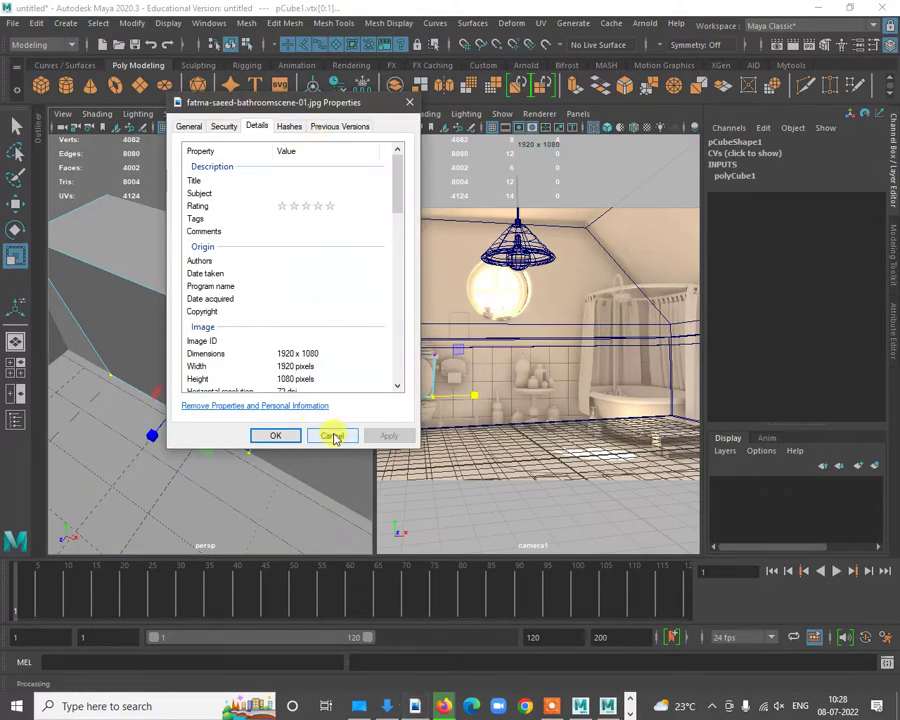
pyautogui.click(333, 436)
pyautogui.click(817, 6)
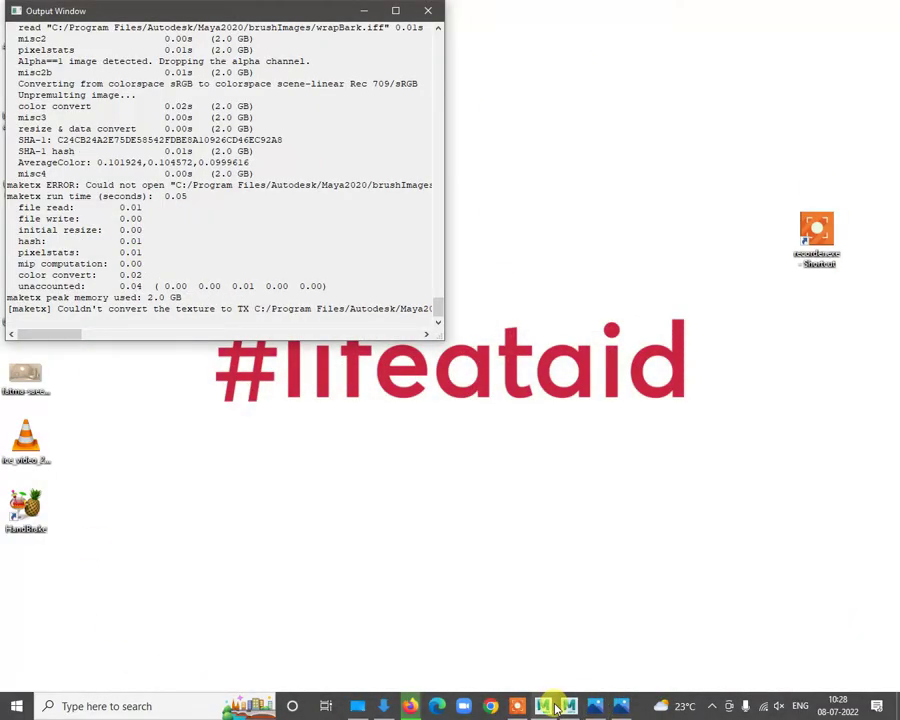
pyautogui.moveTo(546, 708)
pyautogui.click(608, 618)
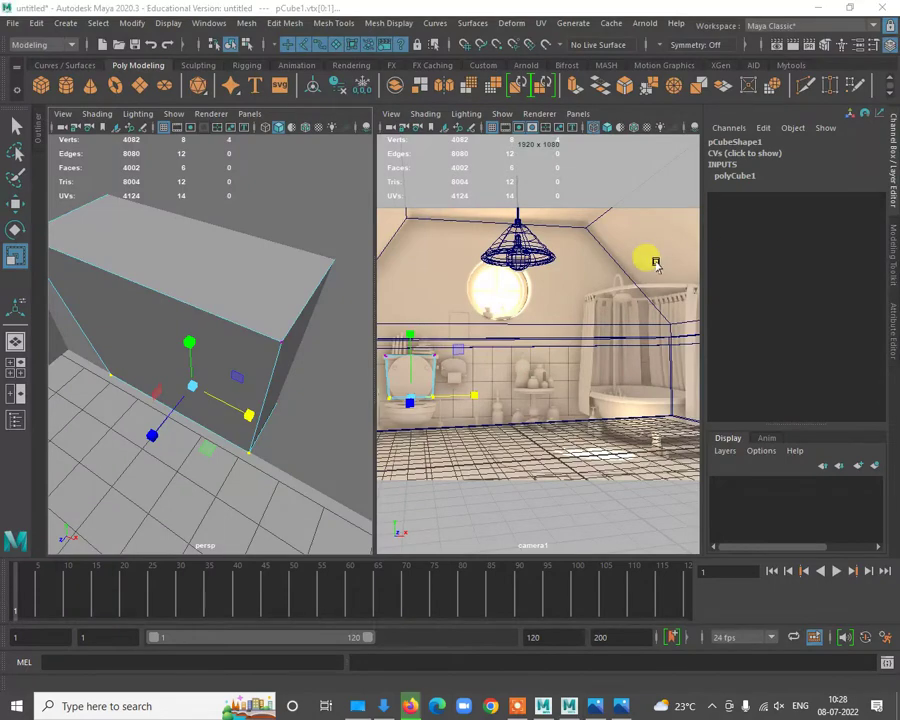
pyautogui.hotkey('alt', 'Tab')
# Step: Zoom into the reference render and pan across the toilet bowl and tank
pyautogui.scroll(4, 226, 414)
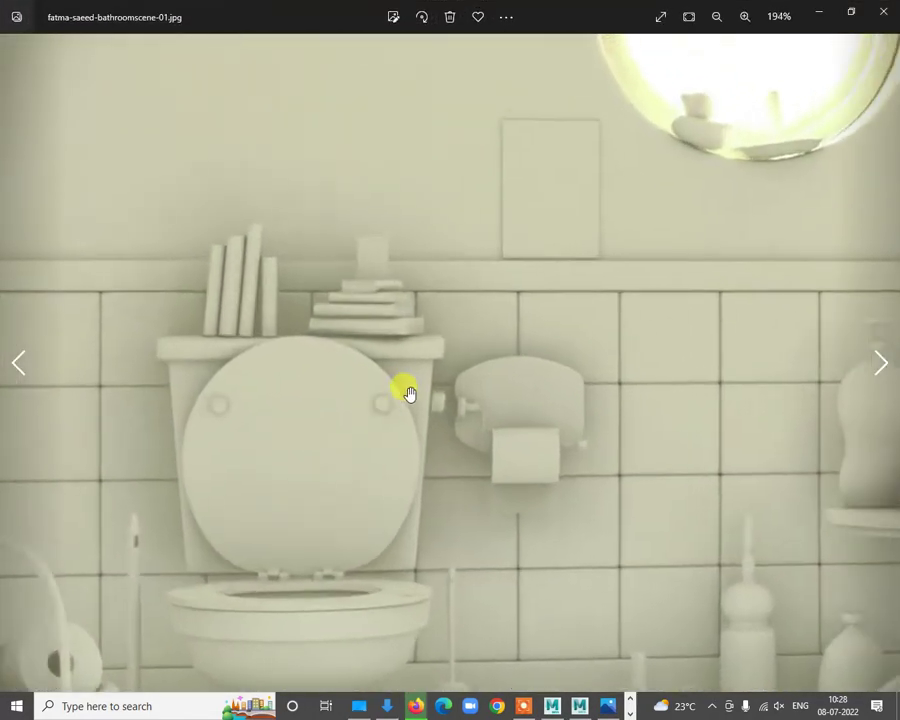
pyautogui.scroll(3, 420, 392)
pyautogui.moveTo(256, 436); pyautogui.dragTo(464, 412)
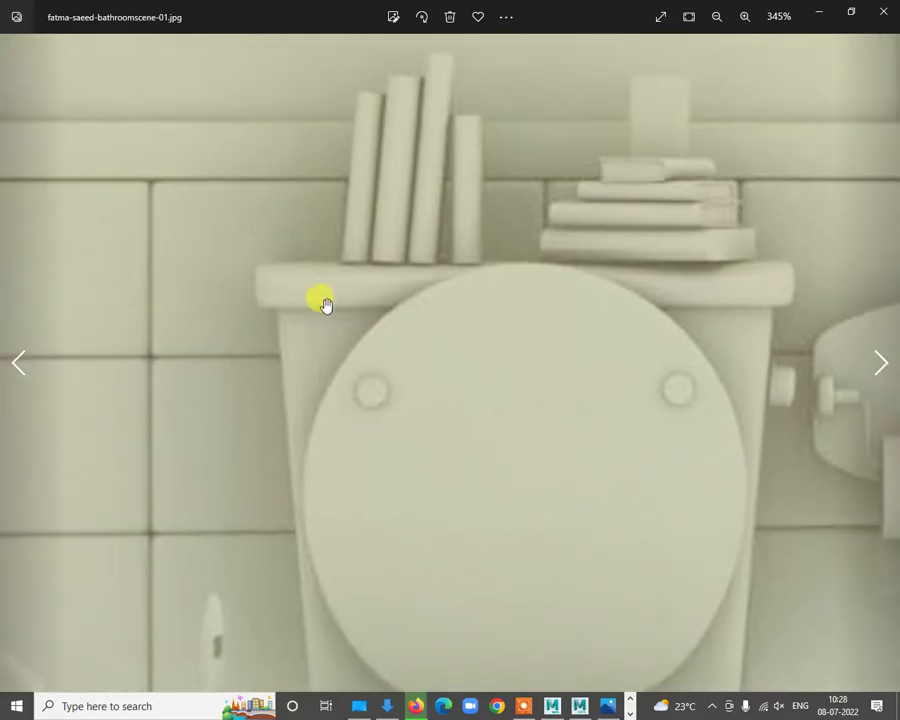
pyautogui.scroll(2, 325, 300)
pyautogui.moveTo(325, 299); pyautogui.dragTo(171, 257)
pyautogui.scroll(-2, 468, 346)
pyautogui.scroll(-1, 643, 407)
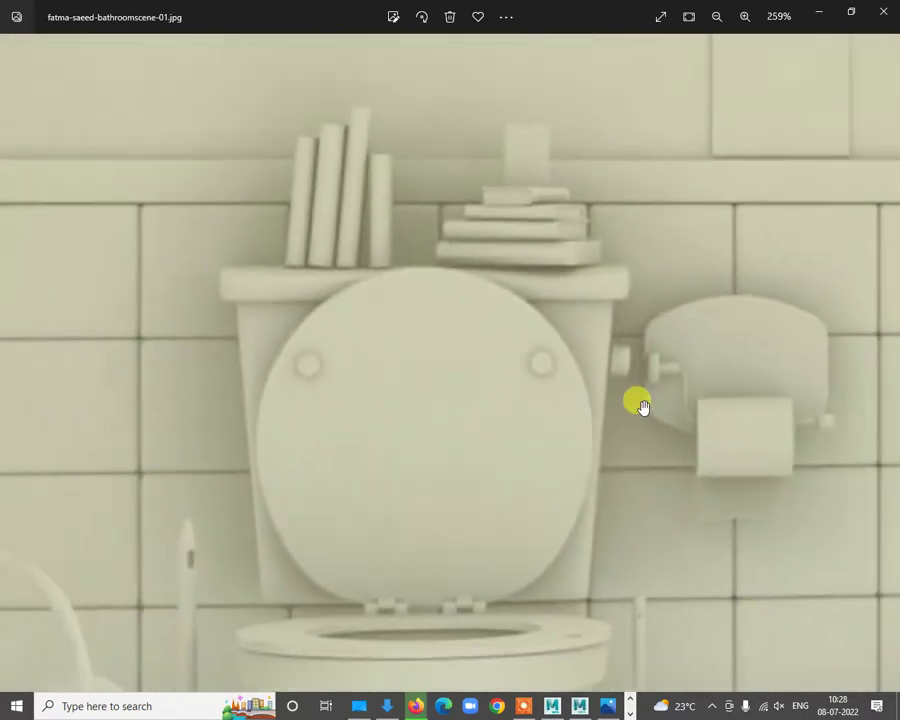
pyautogui.moveTo(643, 407); pyautogui.dragTo(510, 235)
pyautogui.moveTo(443, 458); pyautogui.dragTo(640, 385)
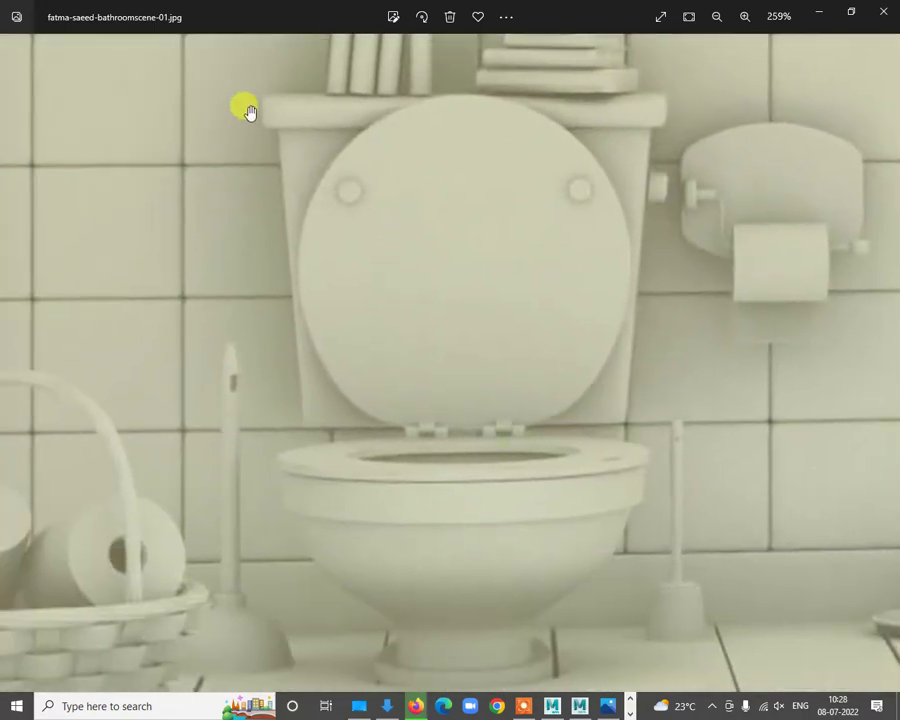
pyautogui.moveTo(289, 150); pyautogui.dragTo(230, 335)
# Step: Zoom and pan the reference to study the books stacked on the tank
pyautogui.scroll(1, 311, 151)
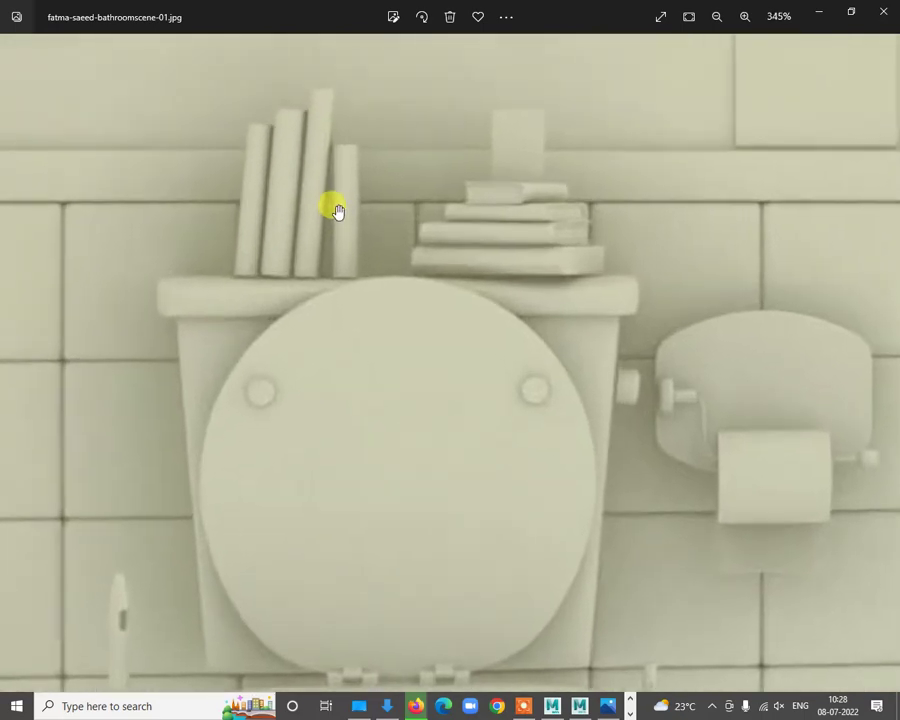
pyautogui.moveTo(335, 209); pyautogui.dragTo(318, 291)
pyautogui.scroll(2, 281, 235)
pyautogui.scroll(-1, 408, 293)
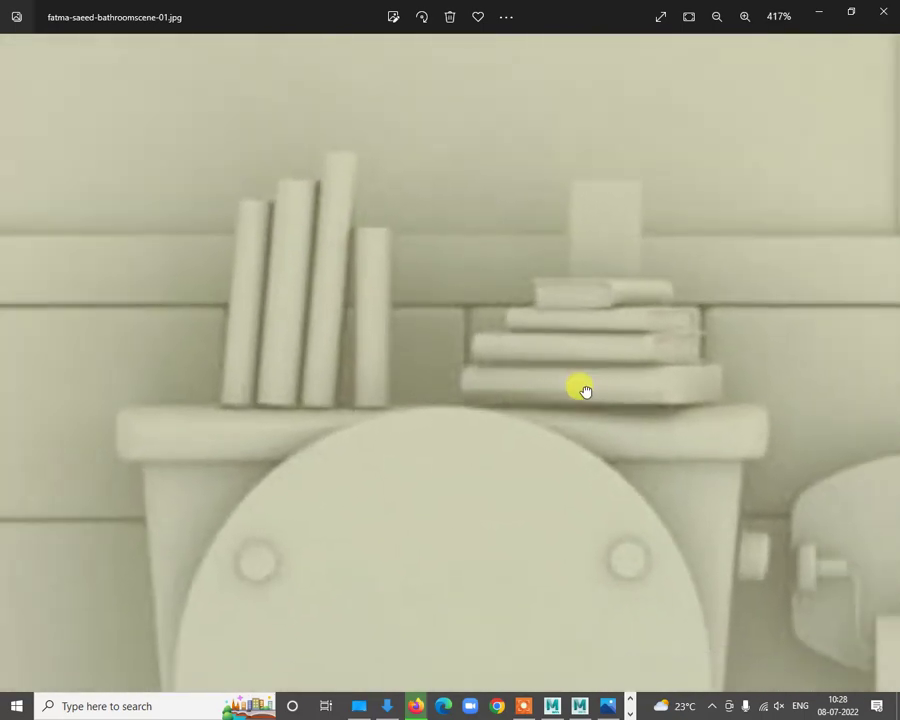
pyautogui.moveTo(585, 392); pyautogui.dragTo(355, 285)
pyautogui.scroll(1, 157, 262)
pyautogui.moveTo(420, 279); pyautogui.dragTo(531, 327)
pyautogui.scroll(-5, 468, 167)
pyautogui.scroll(-2, 352, 262)
pyautogui.scroll(1, 531, 327)
pyautogui.moveTo(434, 271); pyautogui.dragTo(410, 237)
# Step: Zoom in and out on the toilet close-up, then minimize Photos to return to Maya
pyautogui.scroll(1, 300, 314)
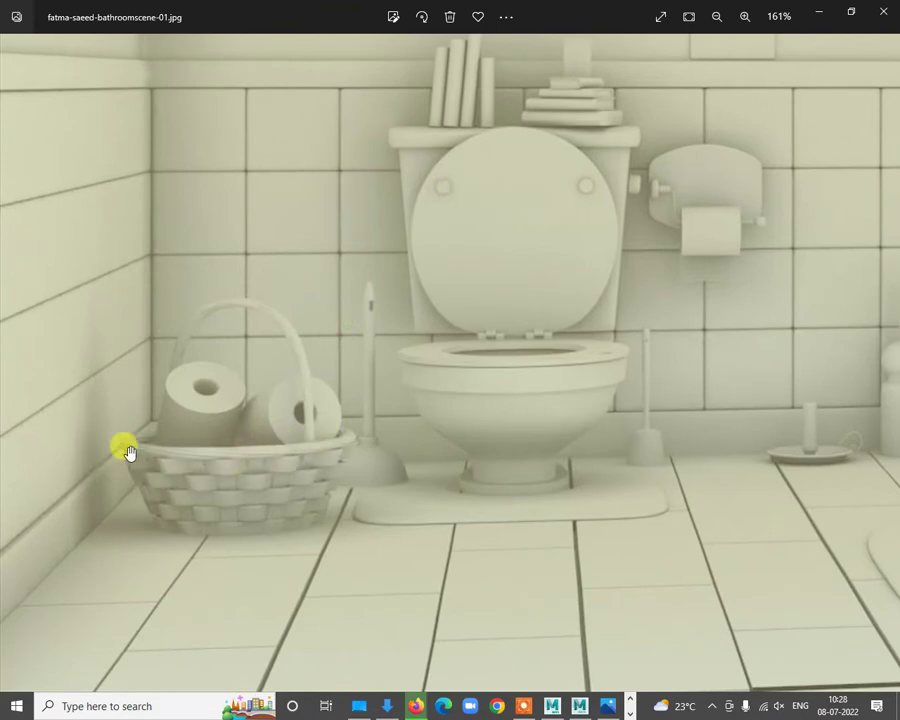
pyautogui.scroll(4, 141, 420)
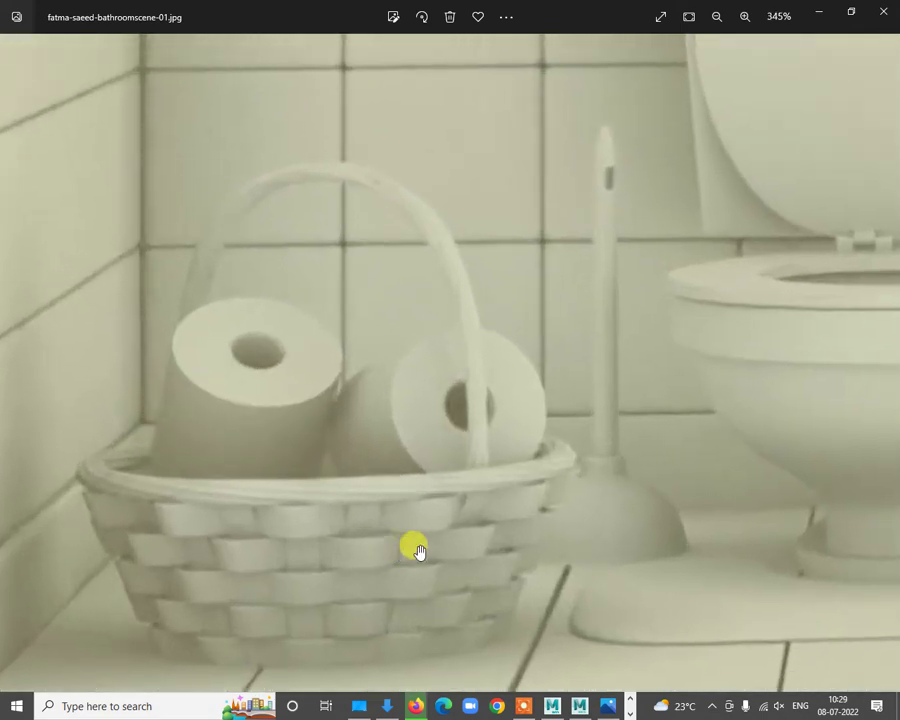
pyautogui.scroll(-2, 247, 508)
pyautogui.scroll(-4, 512, 418)
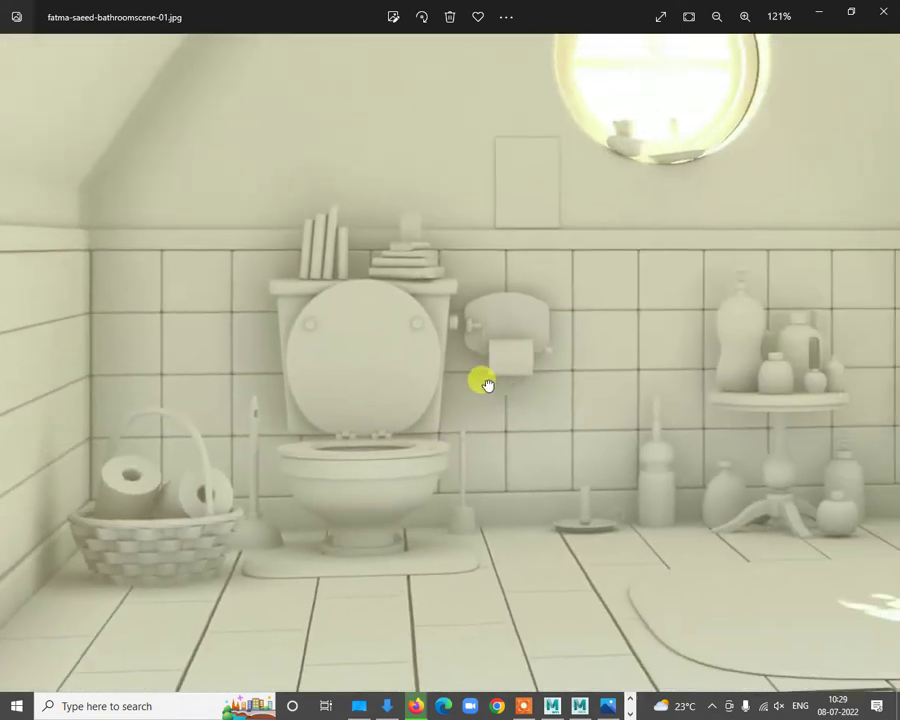
pyautogui.scroll(2, 352, 301)
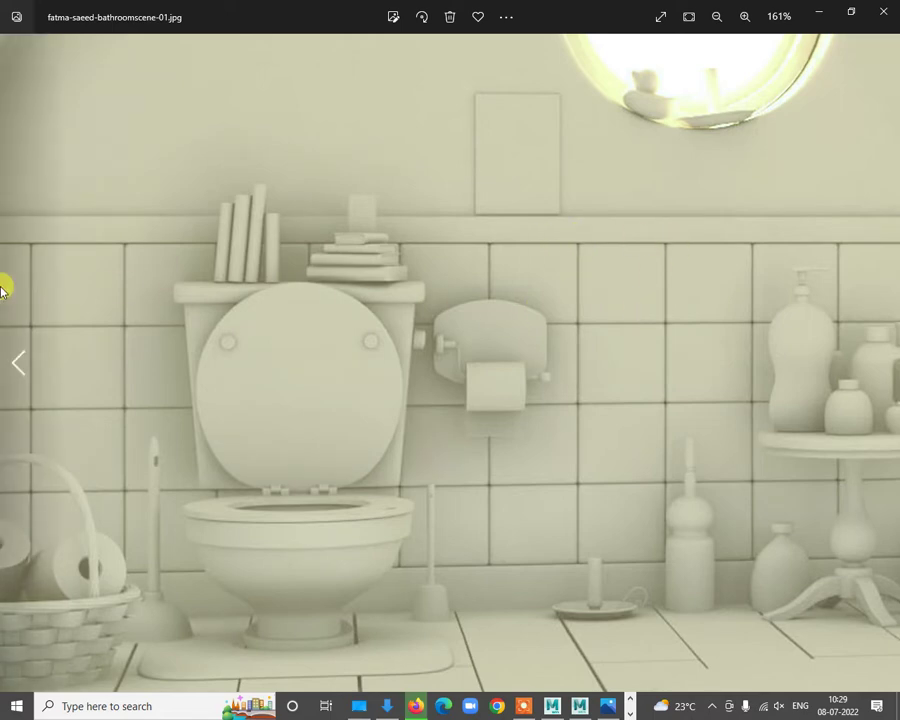
pyautogui.scroll(-4, 635, 378)
pyautogui.scroll(2, 418, 306)
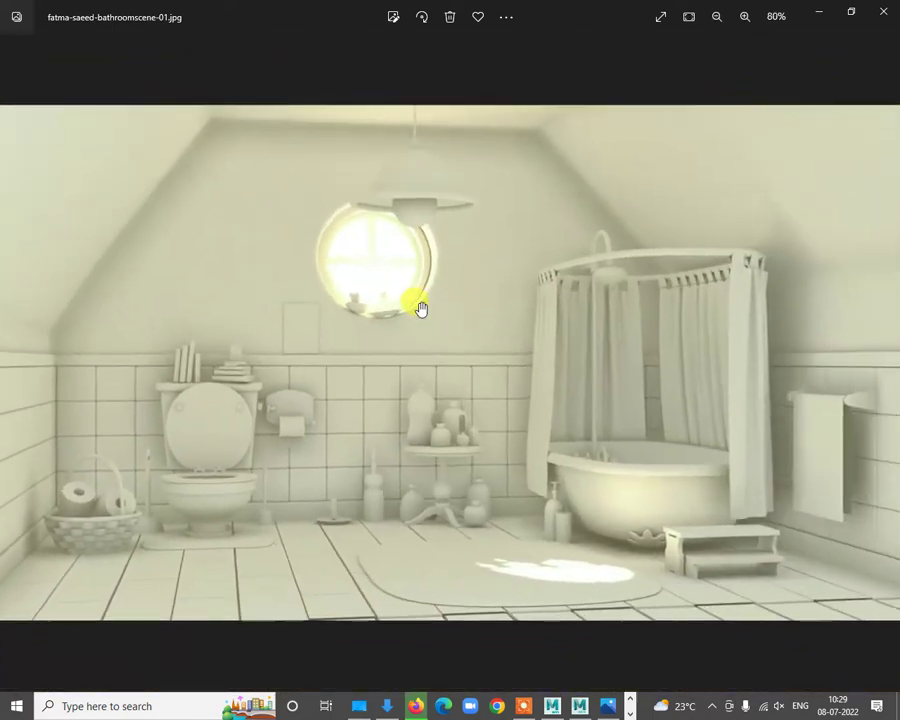
pyautogui.scroll(2, 132, 451)
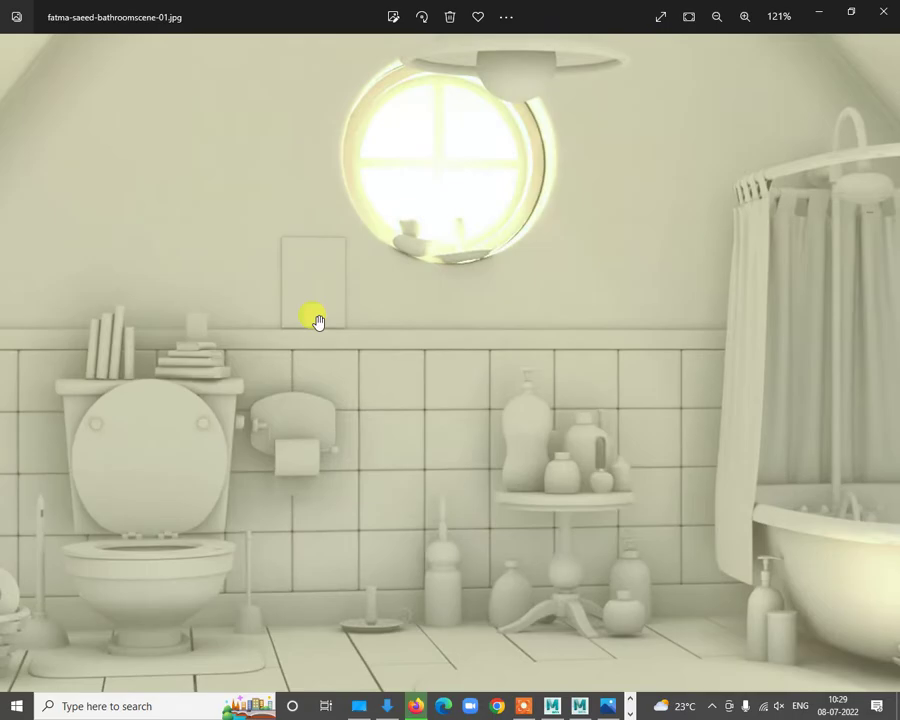
pyautogui.click(818, 16)
pyautogui.keyDown('alt'); pyautogui.moveTo(241, 422); pyautogui.dragTo(297, 274); pyautogui.keyUp('alt')
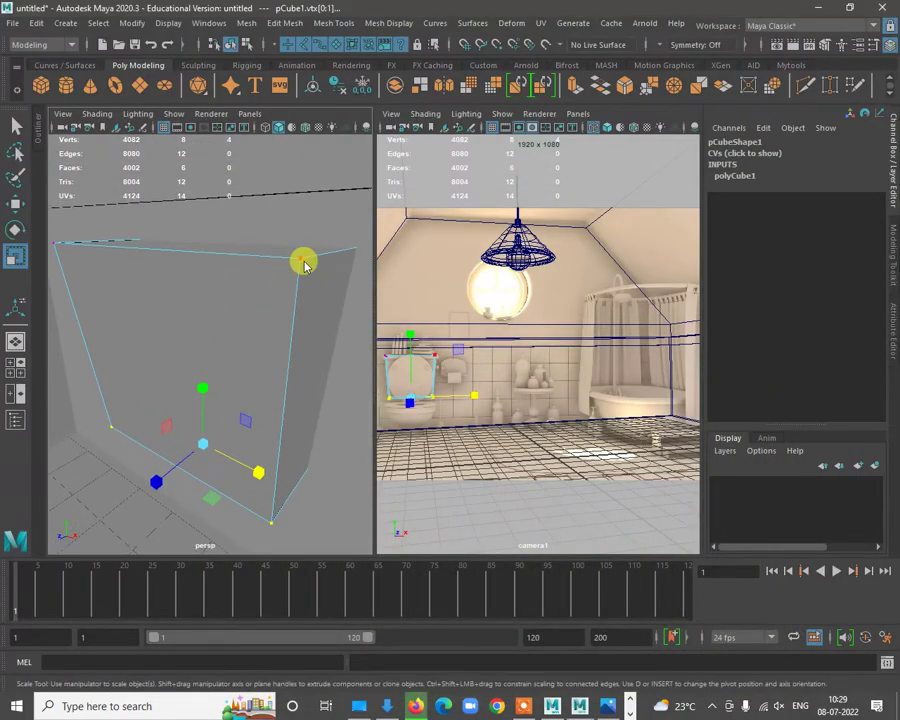
# Step: Return pCube1 to object mode and insert an edge loop near the tank's top
pyautogui.keyDown('shift'); pyautogui.rightClick(301, 263); pyautogui.keyUp('shift')
pyautogui.click(300, 262)
pyautogui.moveTo(297, 261); pyautogui.dragTo(371, 243, button='right')
pyautogui.keyDown('shift'); pyautogui.rightClick(288, 276); pyautogui.keyUp('shift')
pyautogui.click(201, 295)
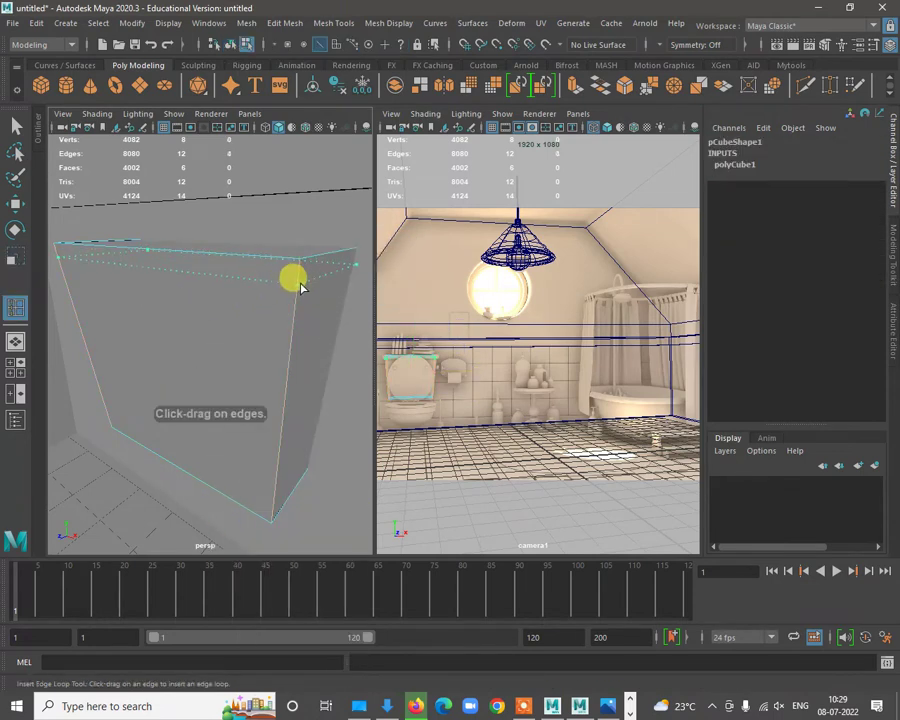
pyautogui.click(300, 287)
pyautogui.keyDown('alt'); pyautogui.moveTo(295, 305); pyautogui.dragTo(247, 280); pyautogui.keyUp('alt')
# Step: Extrude the tank's top faces 0.126 in local Z into an overhanging lid rim
pyautogui.press('q')
pyautogui.moveTo(247, 280); pyautogui.dragTo(243, 300, button='right')
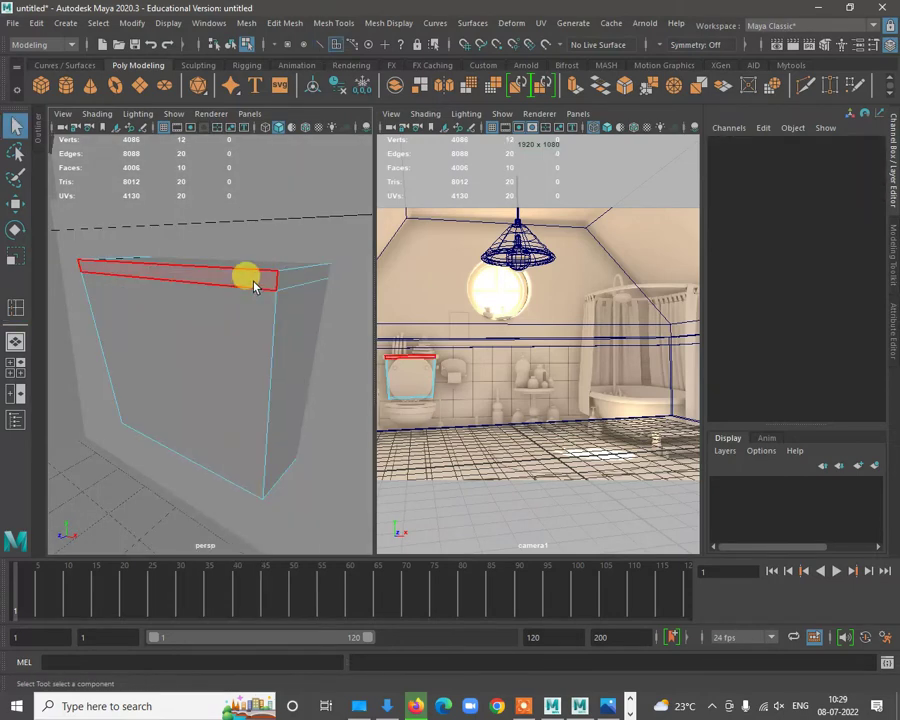
pyautogui.click(243, 277)
pyautogui.click(300, 278)
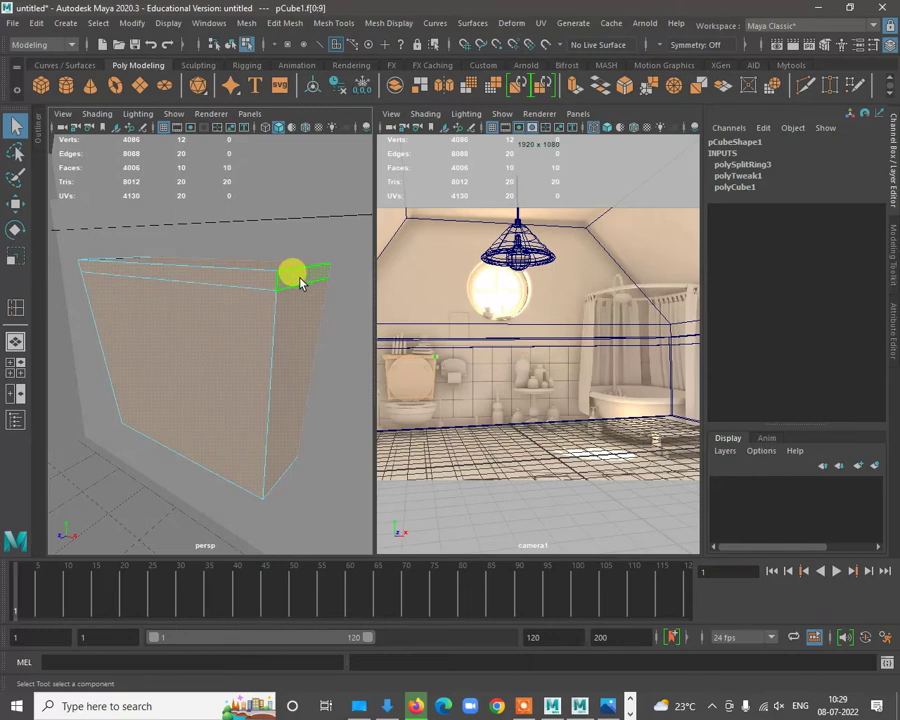
pyautogui.keyDown('shift'); pyautogui.click(244, 279); pyautogui.keyUp('shift')
pyautogui.keyDown('alt'); pyautogui.moveTo(269, 313); pyautogui.dragTo(265, 350); pyautogui.keyUp('alt')
pyautogui.keyDown('shift'); pyautogui.moveTo(243, 297); pyautogui.dragTo(245, 330, button='right'); pyautogui.keyUp('shift')
pyautogui.moveTo(289, 326)
pyautogui.mouseDown()
pyautogui.moveTo(291, 308)
pyautogui.moveTo(301, 318)
pyautogui.mouseUp()
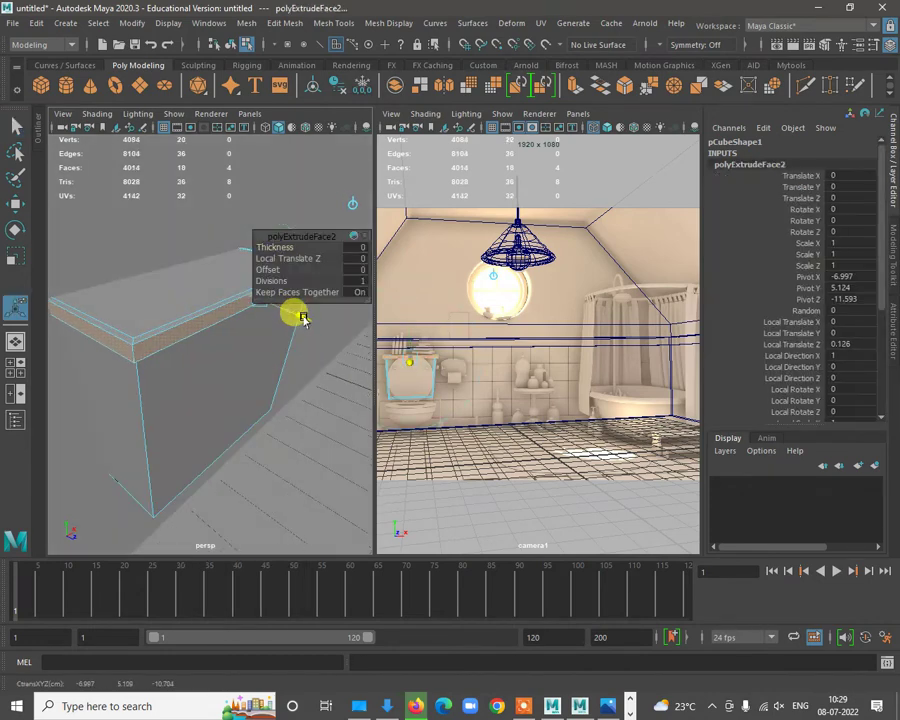
pyautogui.keyDown('alt'); pyautogui.moveTo(251, 394); pyautogui.dragTo(420, 433); pyautogui.keyUp('alt')
pyautogui.press('w')
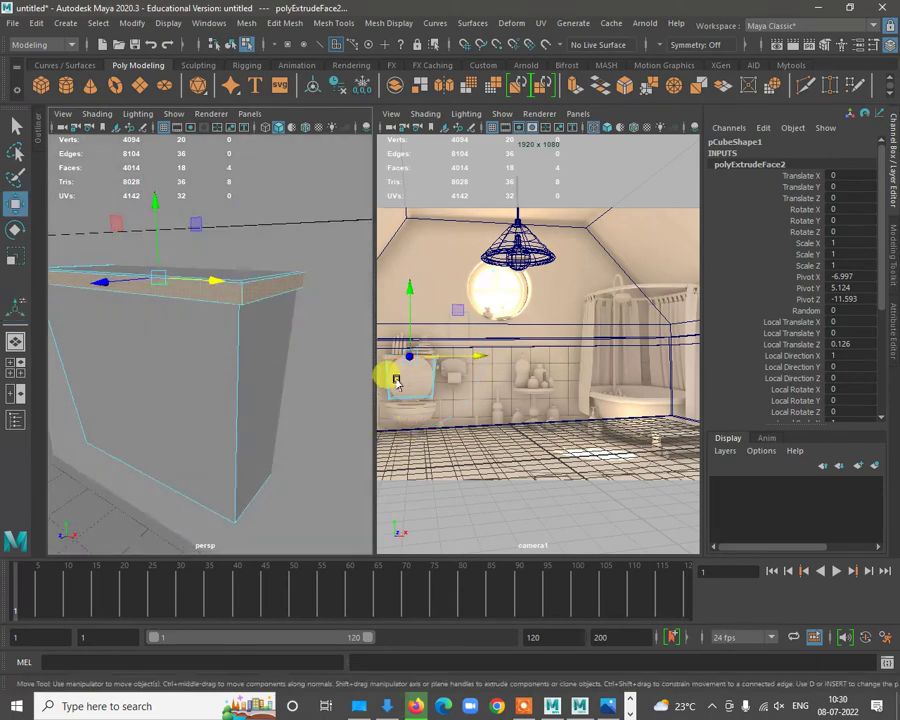
pyautogui.keyDown('alt'); pyautogui.moveTo(397, 381); pyautogui.dragTo(275, 300); pyautogui.keyUp('alt')
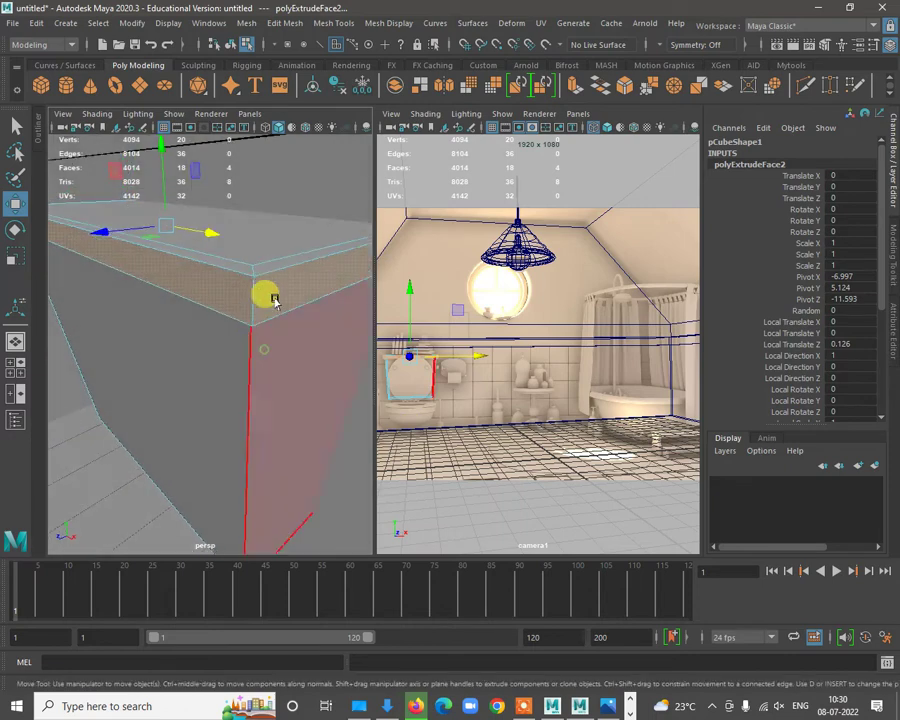
pyautogui.moveTo(275, 300); pyautogui.dragTo(229, 286, button='right')
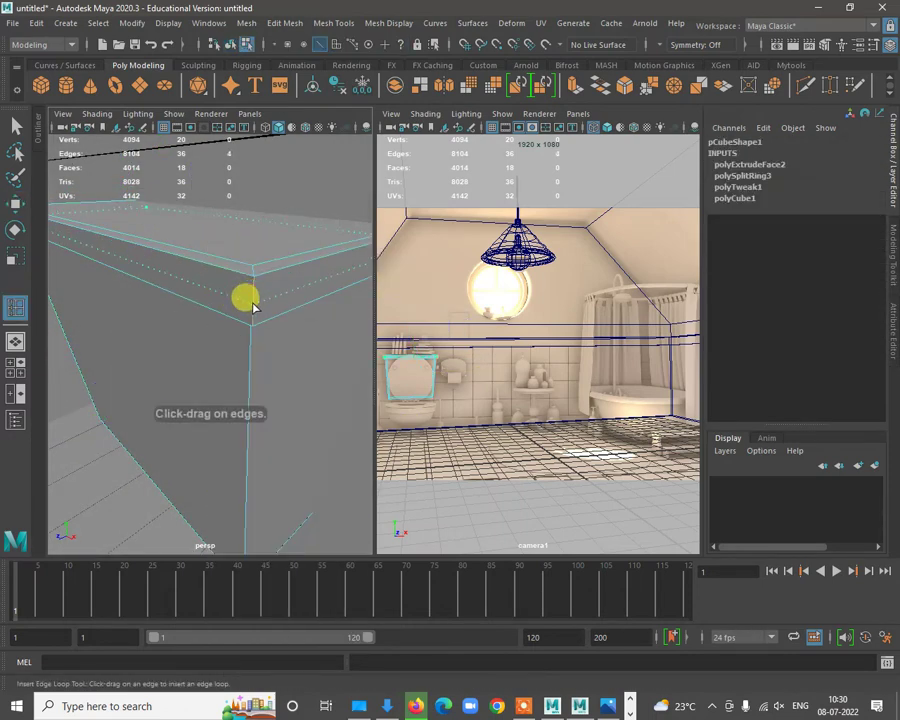
# Step: Insert an edge loop along the lid rim and scale it out slightly
pyautogui.click(254, 305)
pyautogui.keyDown('alt'); pyautogui.moveTo(276, 336); pyautogui.dragTo(257, 325); pyautogui.keyUp('alt')
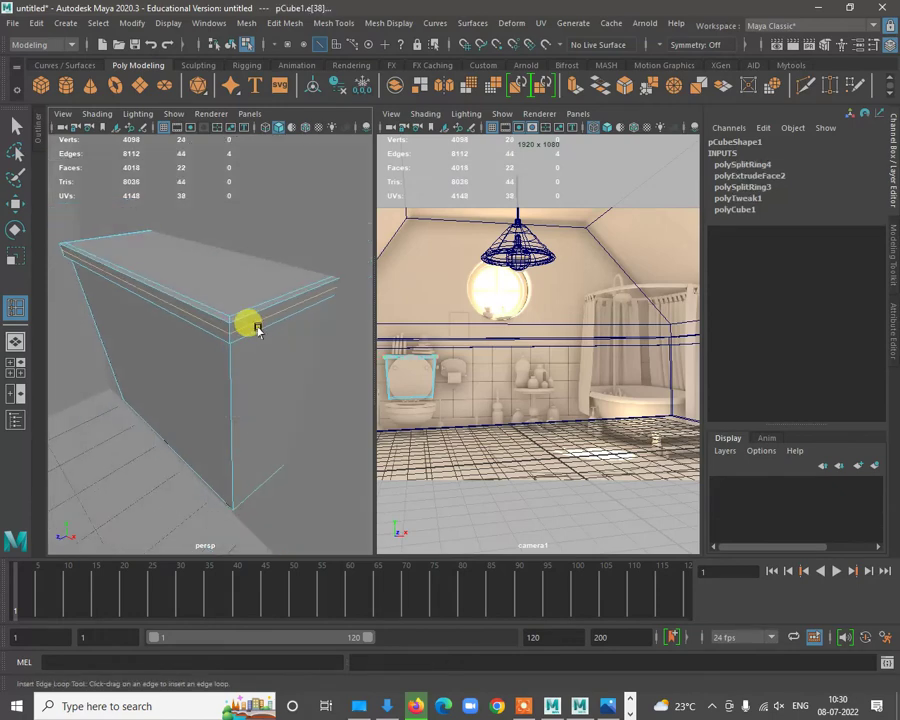
pyautogui.press('r')
pyautogui.moveTo(181, 266); pyautogui.dragTo(185, 265)
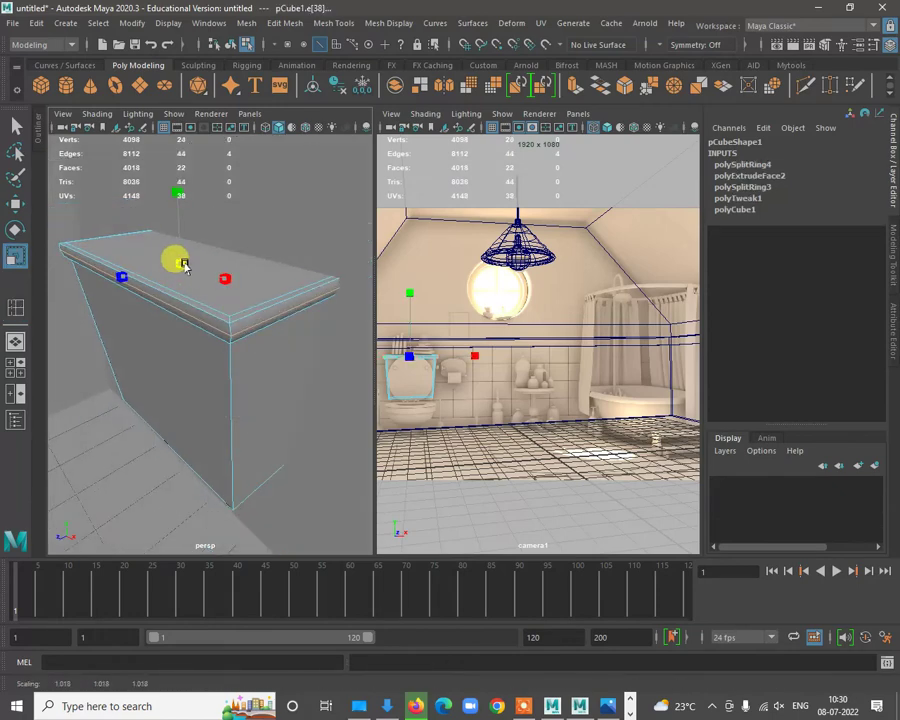
pyautogui.keyDown('alt'); pyautogui.moveTo(187, 354); pyautogui.dragTo(397, 343); pyautogui.keyUp('alt')
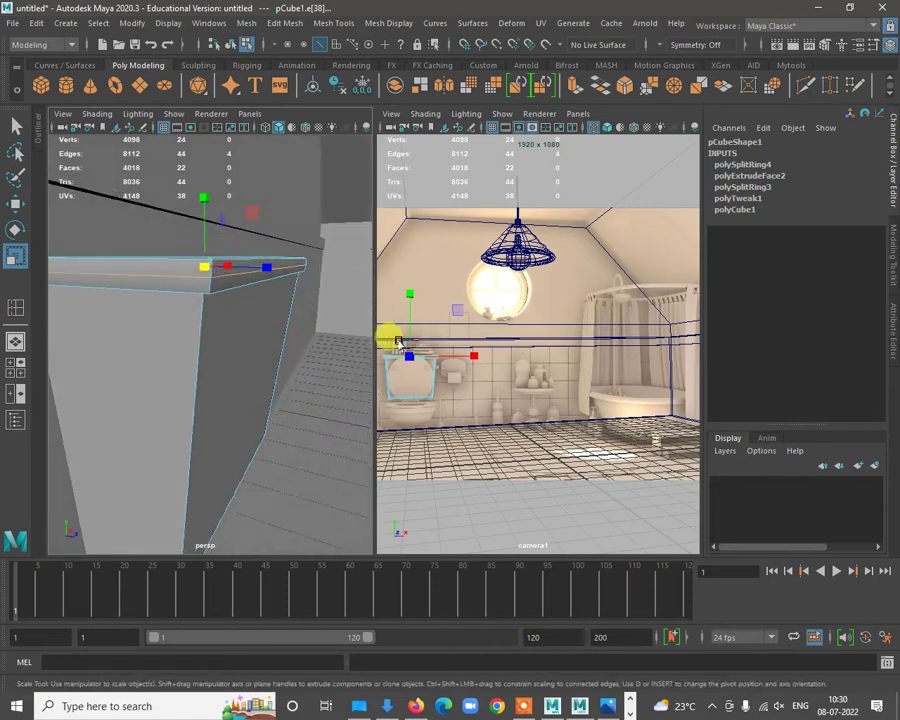
pyautogui.keyDown('alt'); pyautogui.moveTo(198, 268); pyautogui.dragTo(133, 341); pyautogui.keyUp('alt')
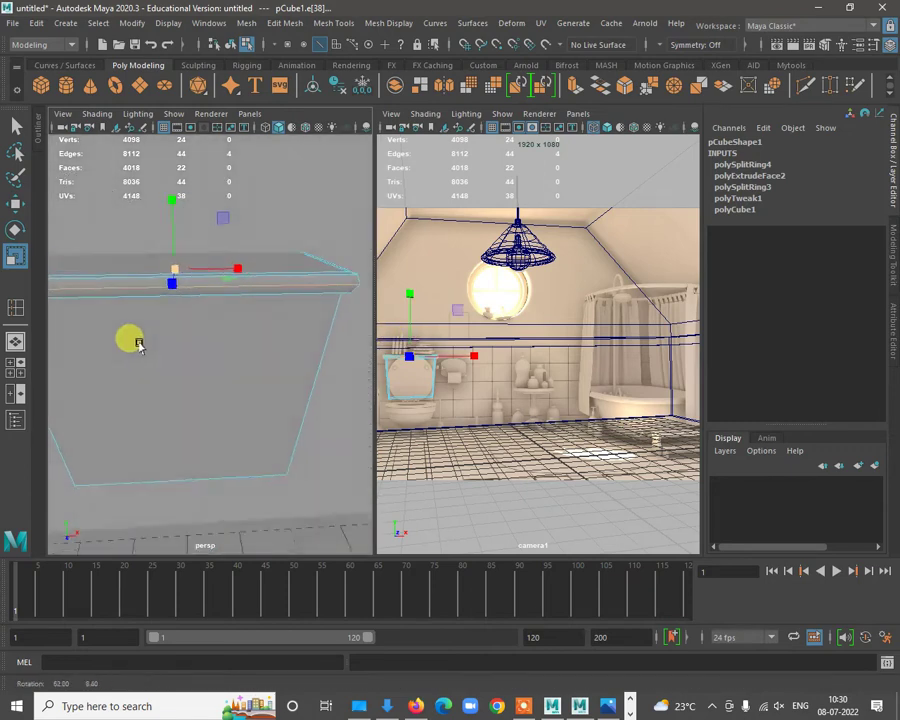
pyautogui.keyDown('alt'); pyautogui.moveTo(133, 341); pyautogui.dragTo(261, 301, button='right'); pyautogui.keyUp('alt')
# Step: Insert two more edge loops along the lid rim
pyautogui.press('w')
pyautogui.moveTo(317, 233); pyautogui.dragTo(380, 207, button='right')
pyautogui.keyDown('alt'); pyautogui.moveTo(317, 253); pyautogui.dragTo(279, 221); pyautogui.keyUp('alt')
pyautogui.keyDown('shift'); pyautogui.moveTo(287, 223); pyautogui.dragTo(211, 249, button='right'); pyautogui.keyUp('shift')
pyautogui.click(242, 214)
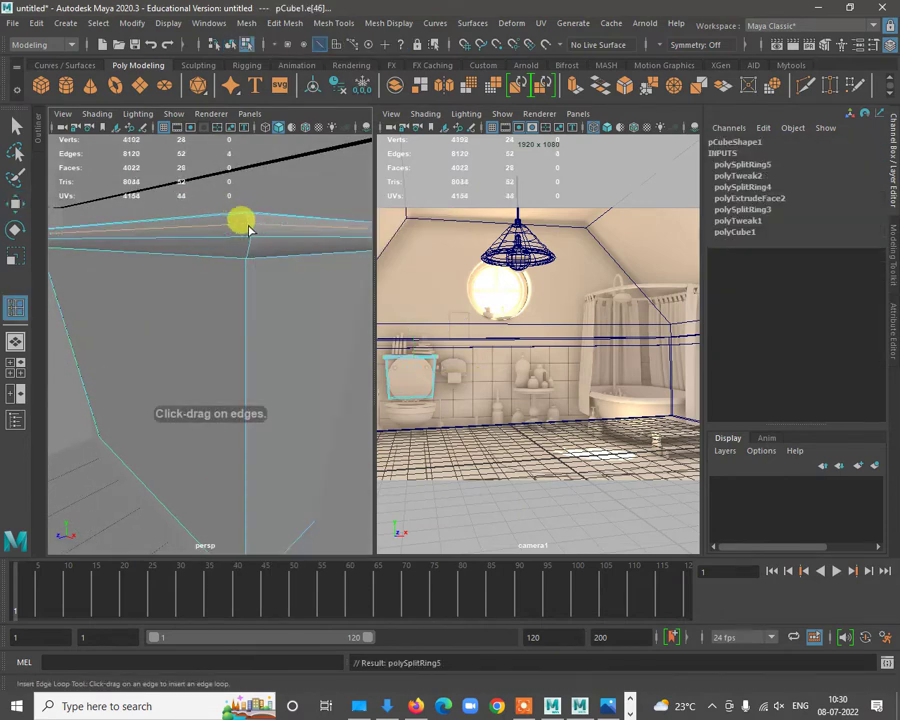
pyautogui.press('w')
pyautogui.click(258, 227)
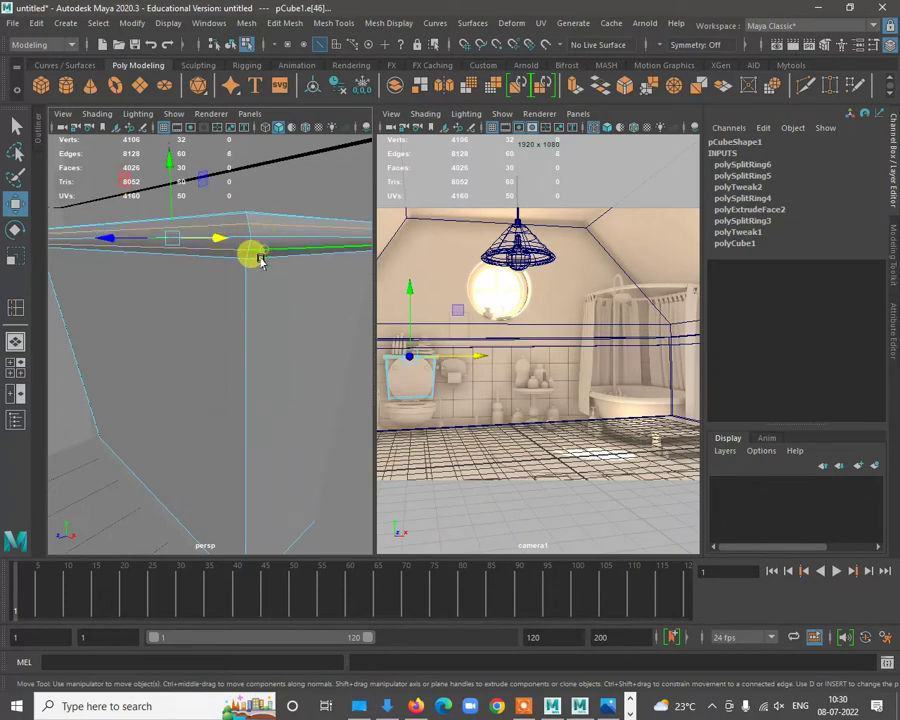
# Step: Scale the newest edge ring out slightly, then select the wall piece beside the tank
pyautogui.keyDown('alt'); pyautogui.moveTo(262, 252); pyautogui.dragTo(227, 289); pyautogui.keyUp('alt')
pyautogui.keyDown('alt'); pyautogui.moveTo(227, 289); pyautogui.dragTo(172, 254, button='right'); pyautogui.keyUp('alt')
pyautogui.press('r')
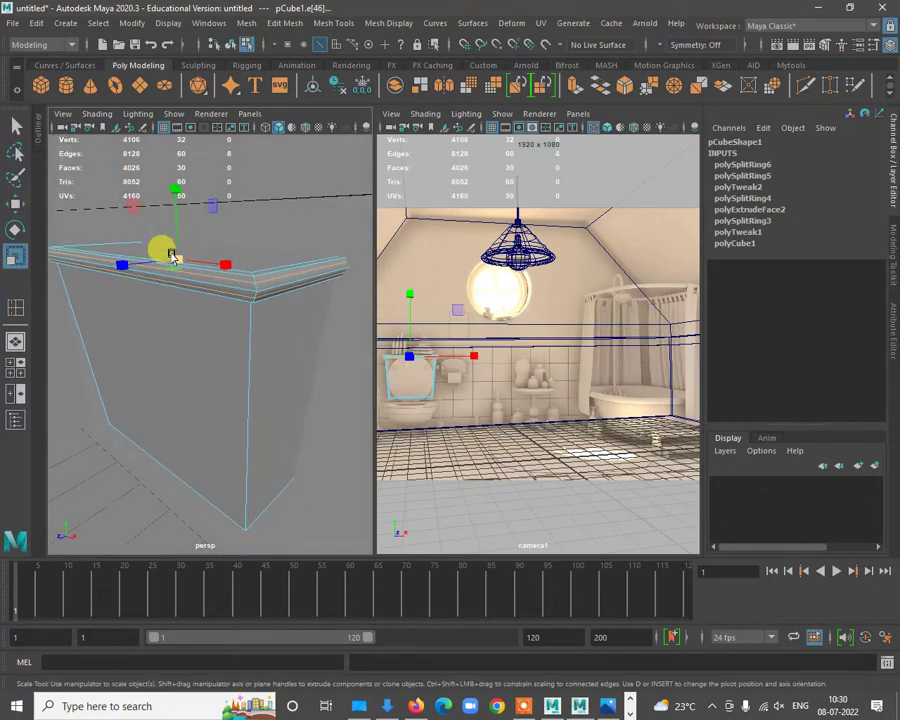
pyautogui.moveTo(172, 254); pyautogui.dragTo(178, 258)
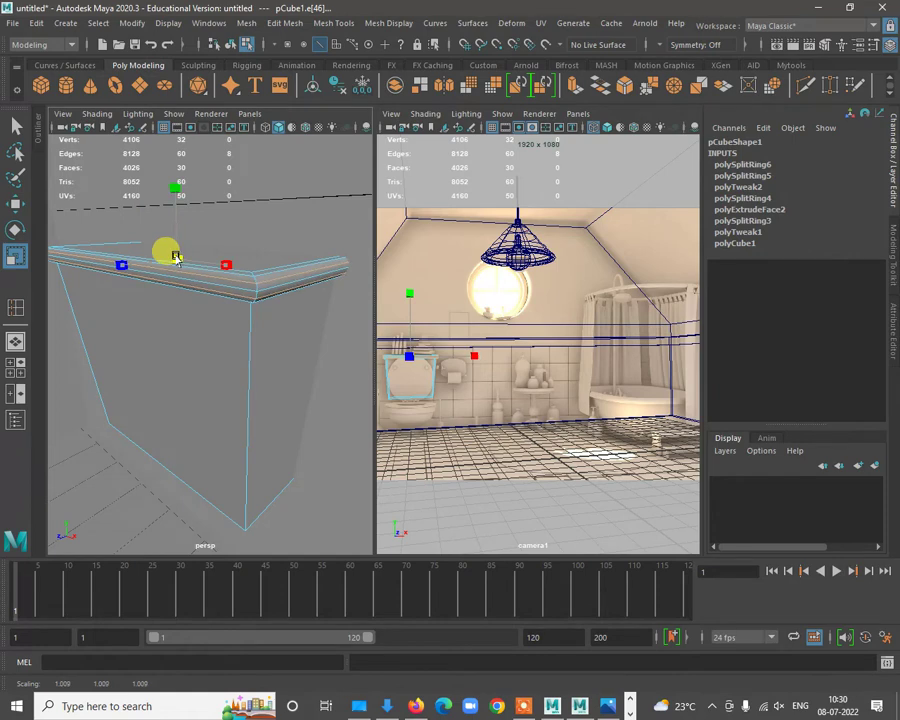
pyautogui.keyDown('alt'); pyautogui.moveTo(287, 305); pyautogui.dragTo(310, 286, button='right'); pyautogui.keyUp('alt')
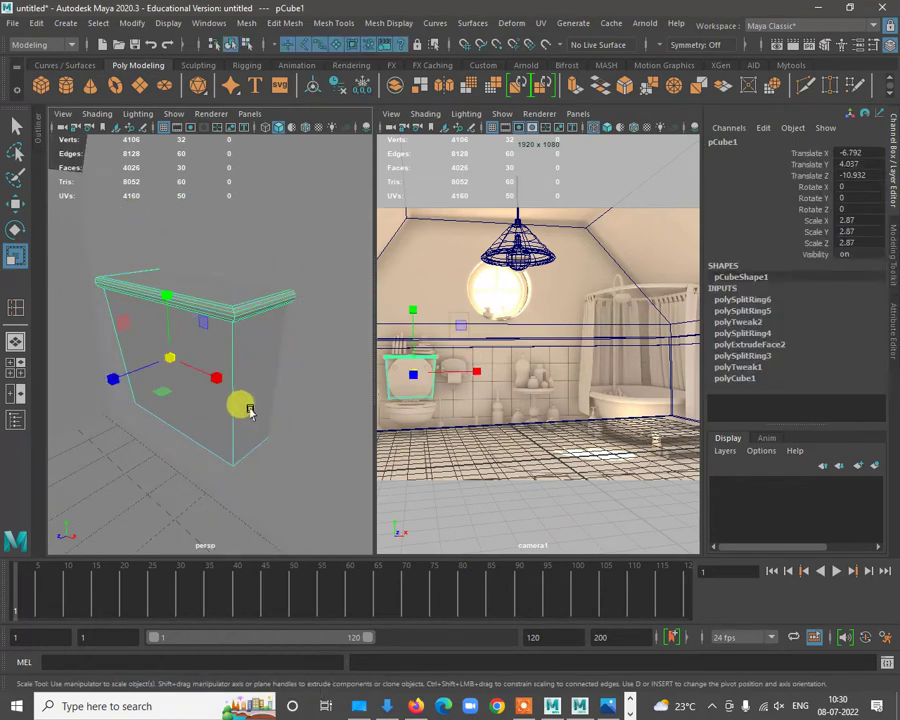
pyautogui.click(252, 490)
pyautogui.keyDown('alt'); pyautogui.moveTo(252, 490); pyautogui.dragTo(229, 363); pyautogui.keyUp('alt')
# Step: Reselect the tank in Edge mode and pick a top edge and a vertical corner edge
pyautogui.keyDown('alt'); pyautogui.moveTo(186, 314); pyautogui.dragTo(250, 316); pyautogui.keyUp('alt')
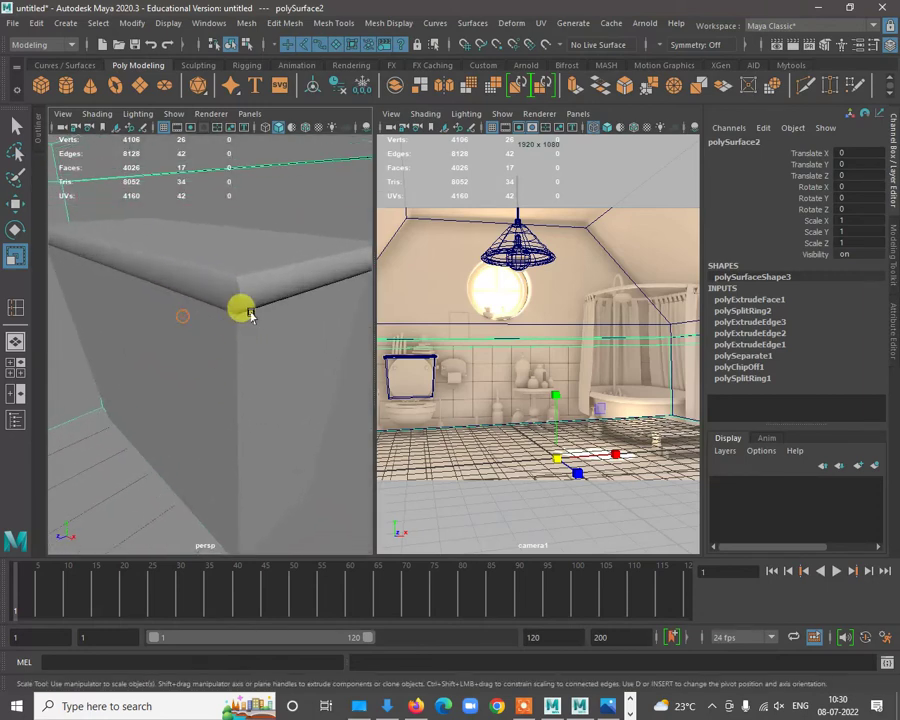
pyautogui.keyDown('alt'); pyautogui.moveTo(232, 363); pyautogui.dragTo(213, 353); pyautogui.keyUp('alt')
pyautogui.click(236, 356)
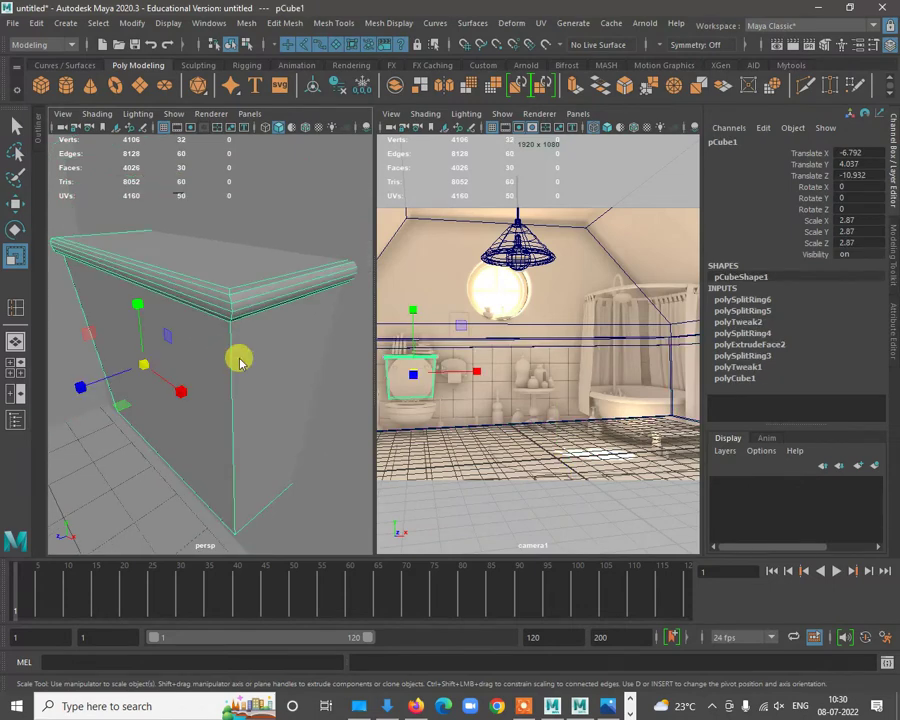
pyautogui.moveTo(239, 358); pyautogui.dragTo(231, 269, button='right')
pyautogui.click(231, 269)
pyautogui.click(228, 367)
pyautogui.keyDown('alt'); pyautogui.moveTo(228, 367); pyautogui.dragTo(80, 386); pyautogui.keyUp('alt')
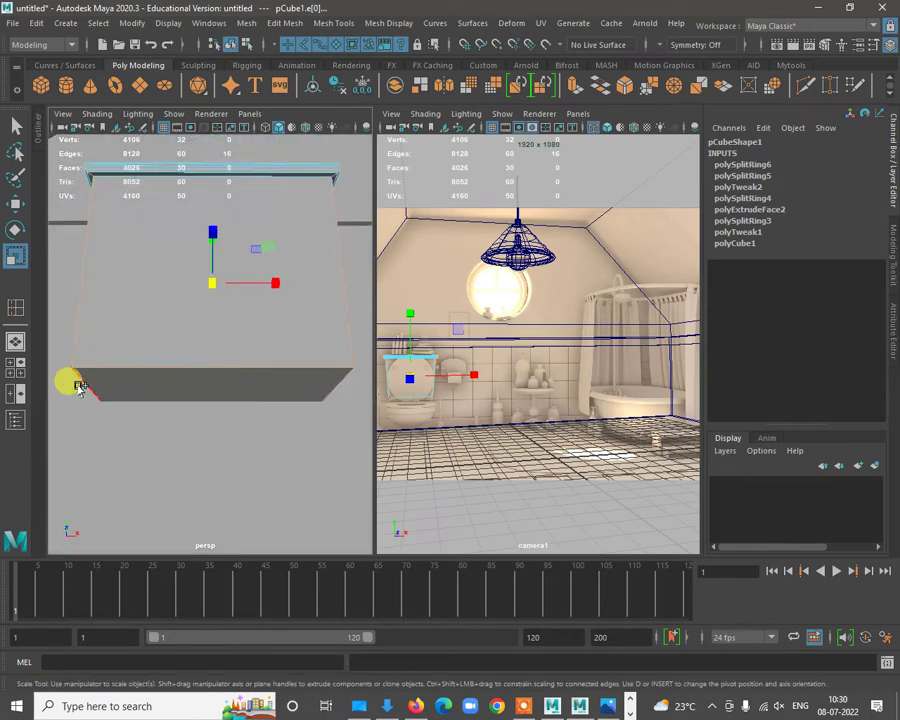
pyautogui.keyDown('alt'); pyautogui.moveTo(210, 415); pyautogui.dragTo(229, 412); pyautogui.keyUp('alt')
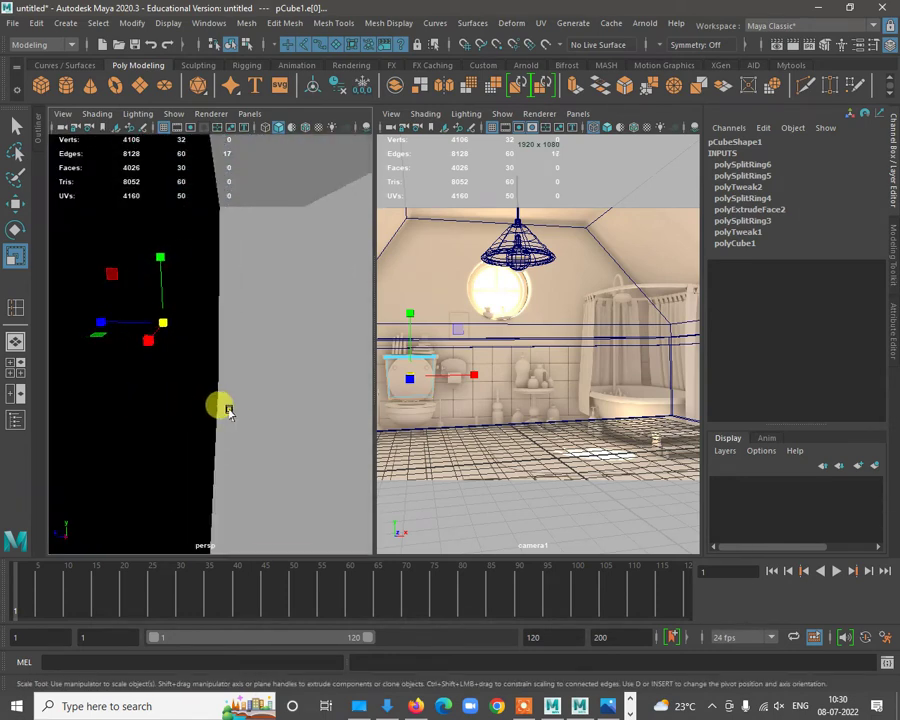
# Step: Switch to wireframe, toggle smooth preview on and off, and add another corner edge
pyautogui.press('4')
pyautogui.keyDown('alt'); pyautogui.moveTo(166, 360); pyautogui.dragTo(225, 349); pyautogui.keyUp('alt')
pyautogui.press('2')
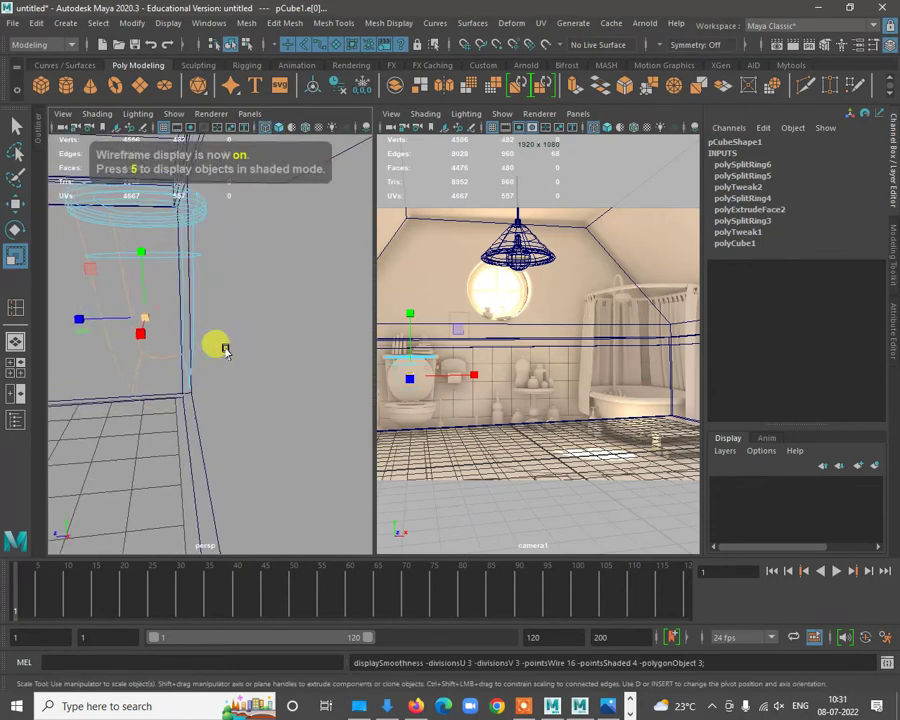
pyautogui.press('1')
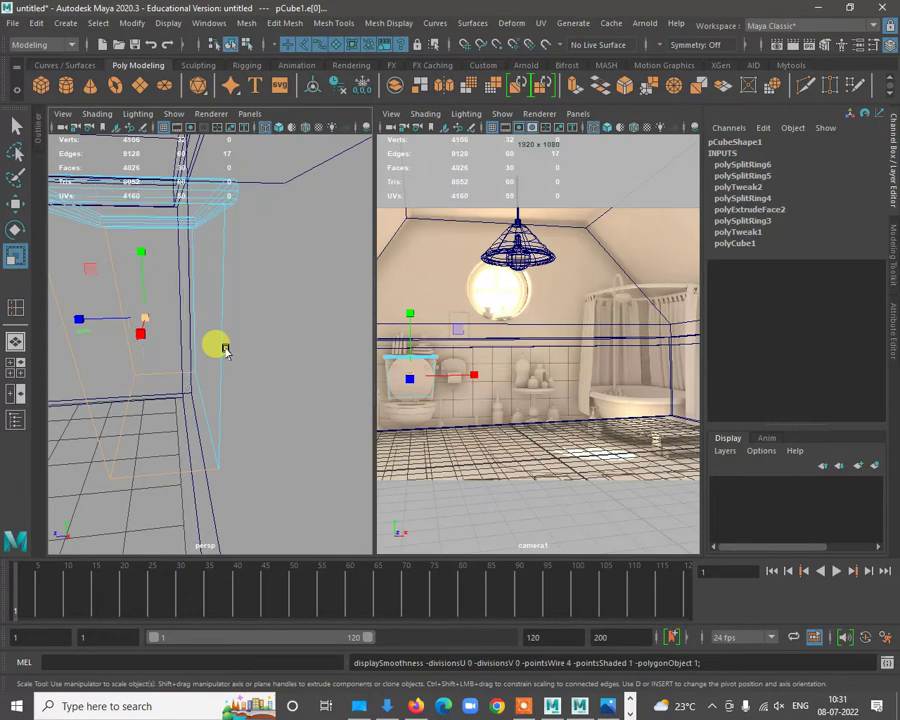
pyautogui.keyDown('alt'); pyautogui.moveTo(243, 374); pyautogui.dragTo(207, 369); pyautogui.keyUp('alt')
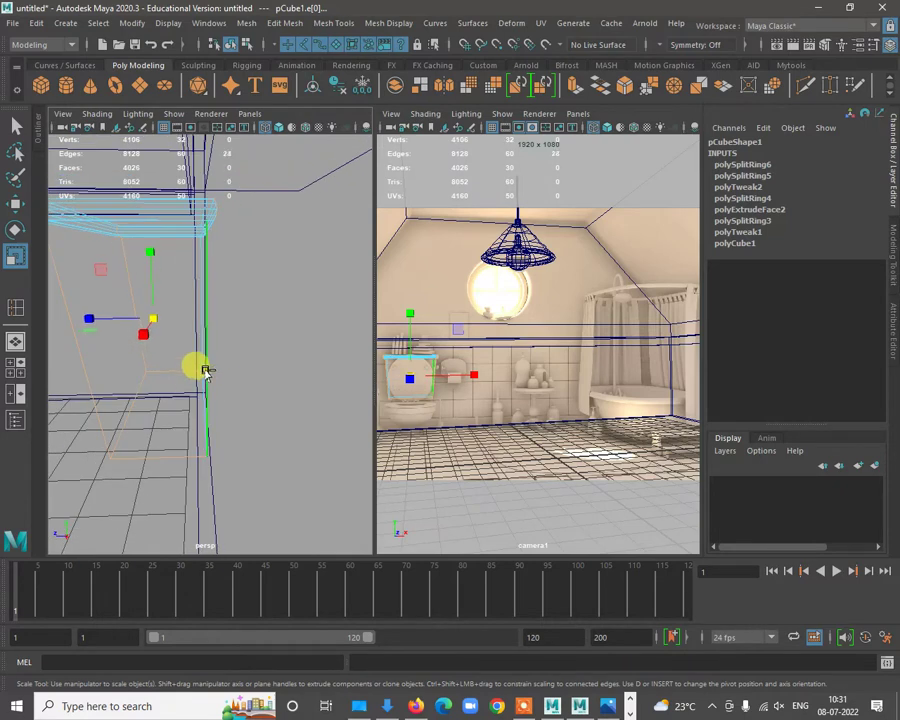
pyautogui.keyDown('shift'); pyautogui.click(195, 352); pyautogui.keyUp('shift')
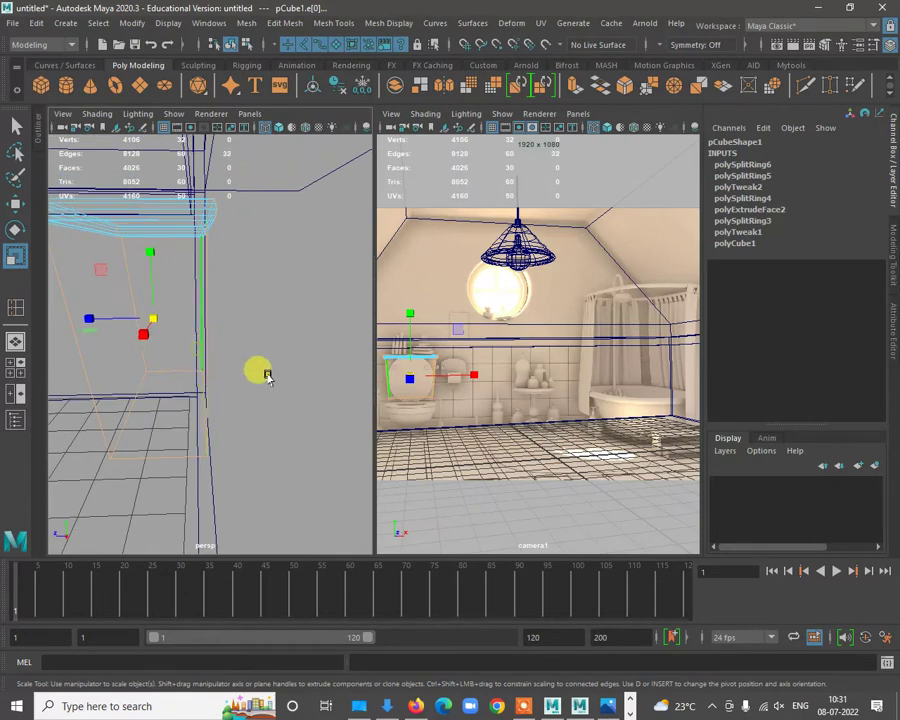
pyautogui.keyDown('alt'); pyautogui.moveTo(267, 375); pyautogui.dragTo(246, 388); pyautogui.keyUp('alt')
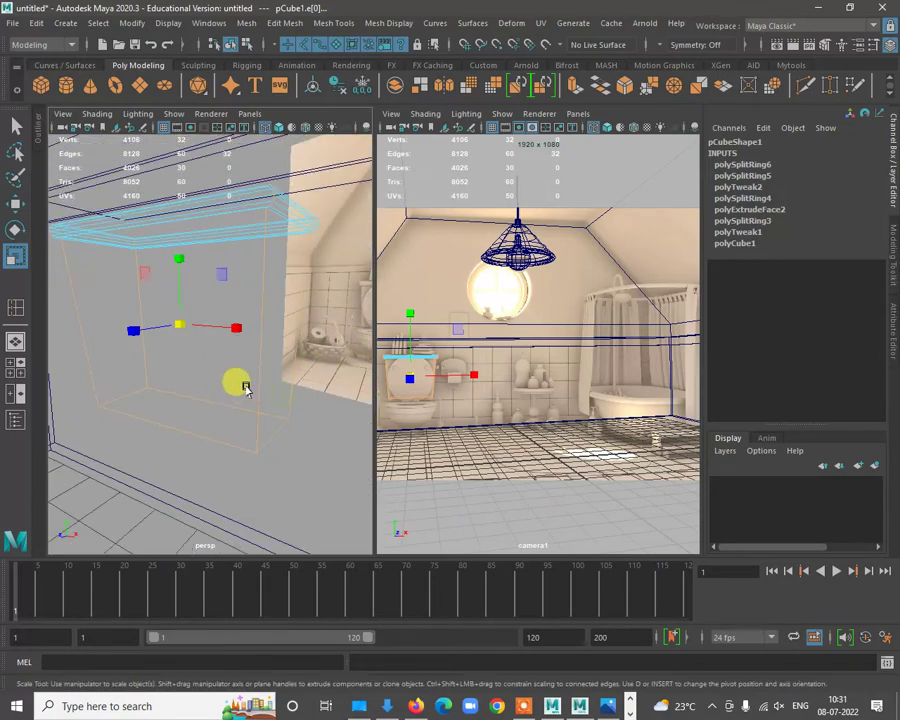
# Step: Bevel the selected tank edges with 2 segments at fraction 0.3
pyautogui.keyDown('shift'); pyautogui.rightClick(255, 372); pyautogui.keyUp('shift')
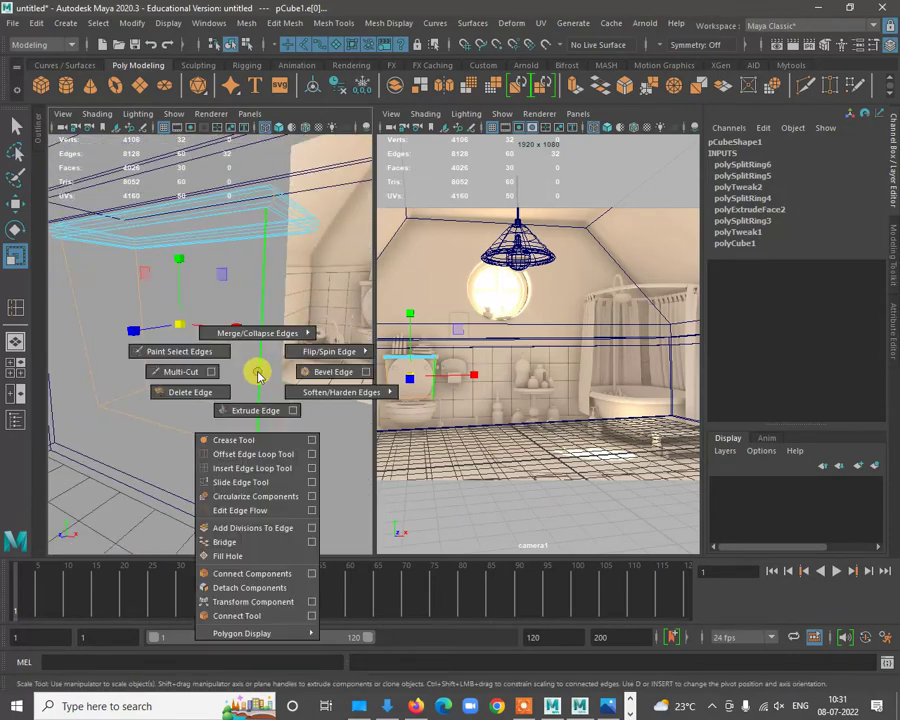
pyautogui.click(320, 372)
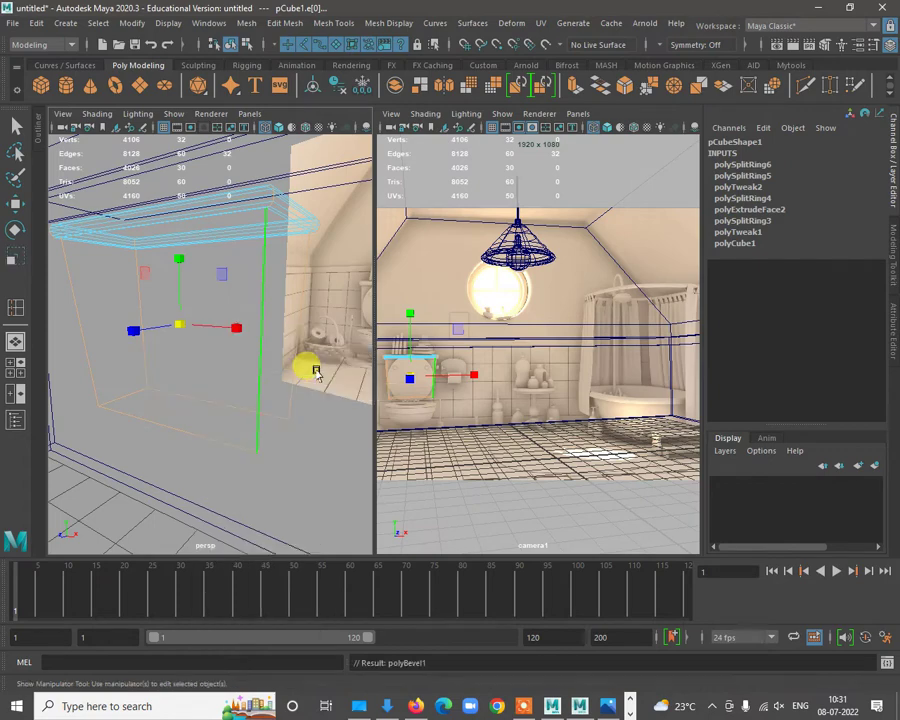
pyautogui.keyDown('alt'); pyautogui.moveTo(311, 367); pyautogui.dragTo(155, 365); pyautogui.keyUp('alt')
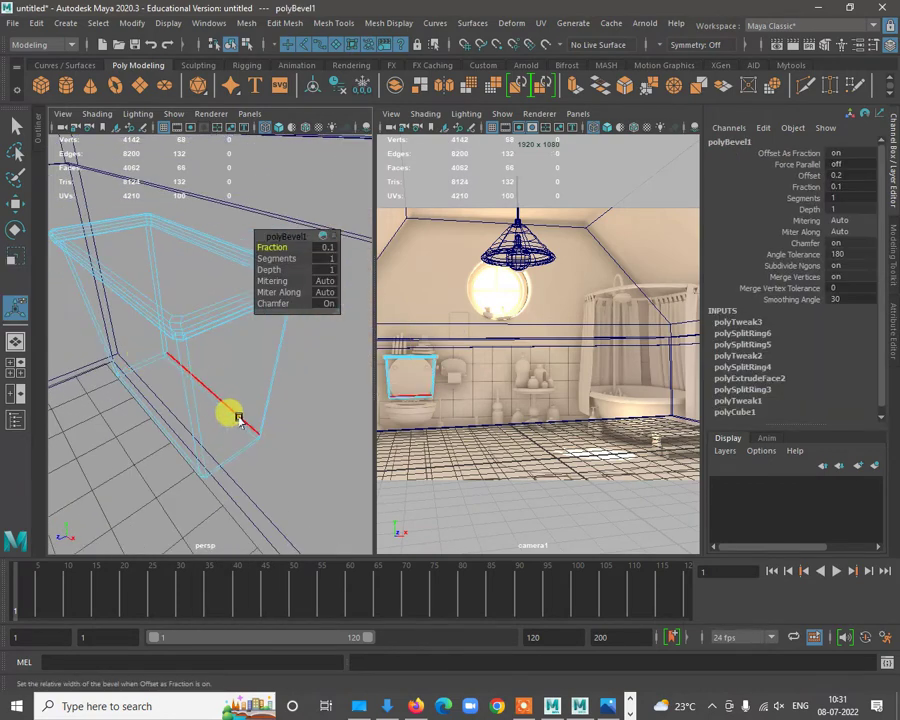
pyautogui.keyDown('alt'); pyautogui.moveTo(235, 416); pyautogui.dragTo(228, 355); pyautogui.keyUp('alt')
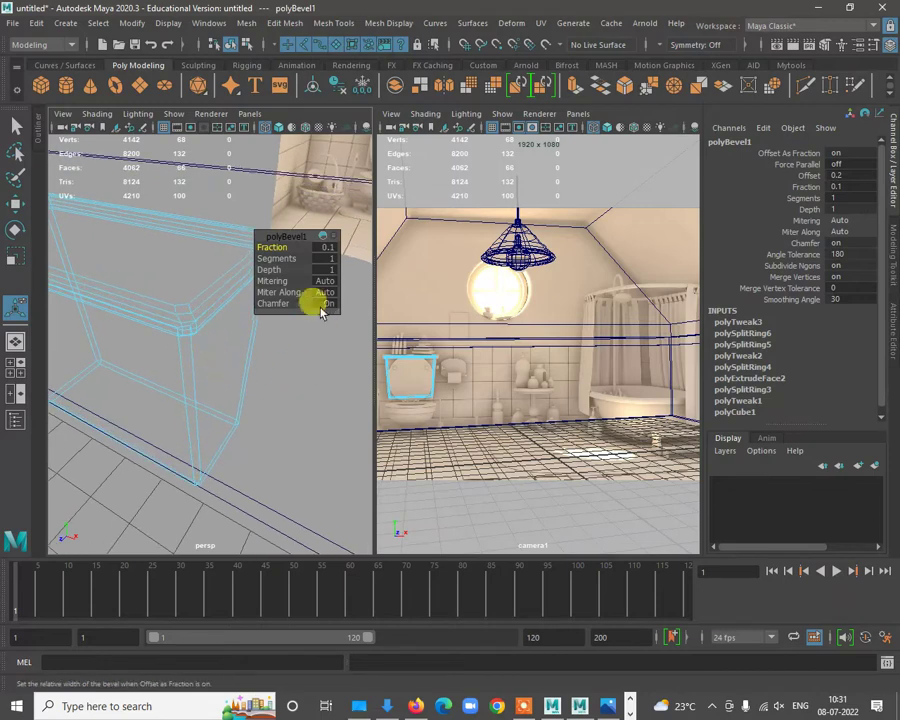
pyautogui.click(279, 259)
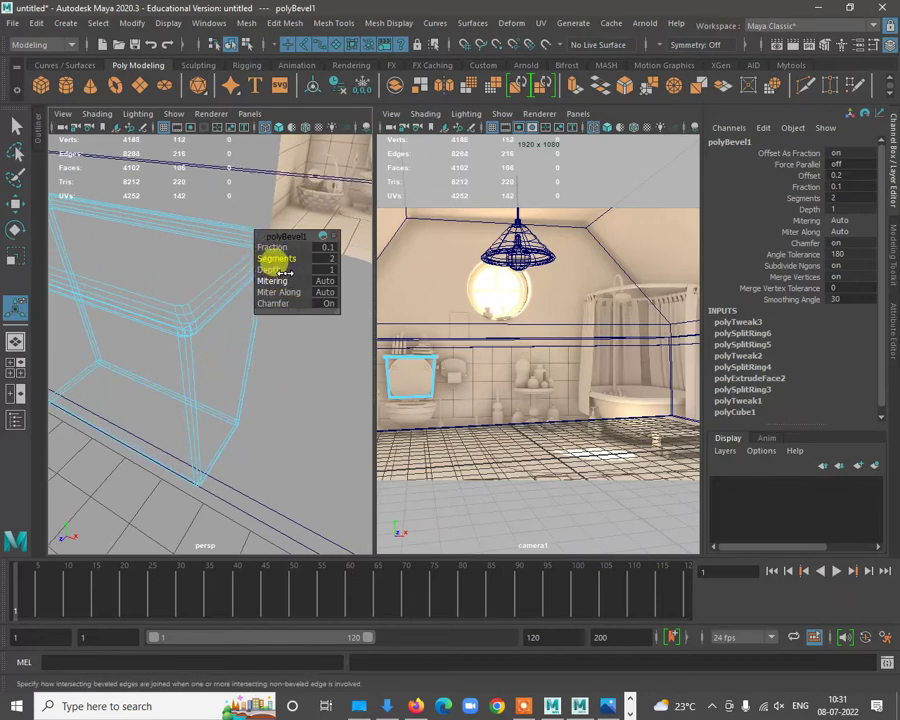
pyautogui.moveTo(277, 244); pyautogui.dragTo(273, 244)
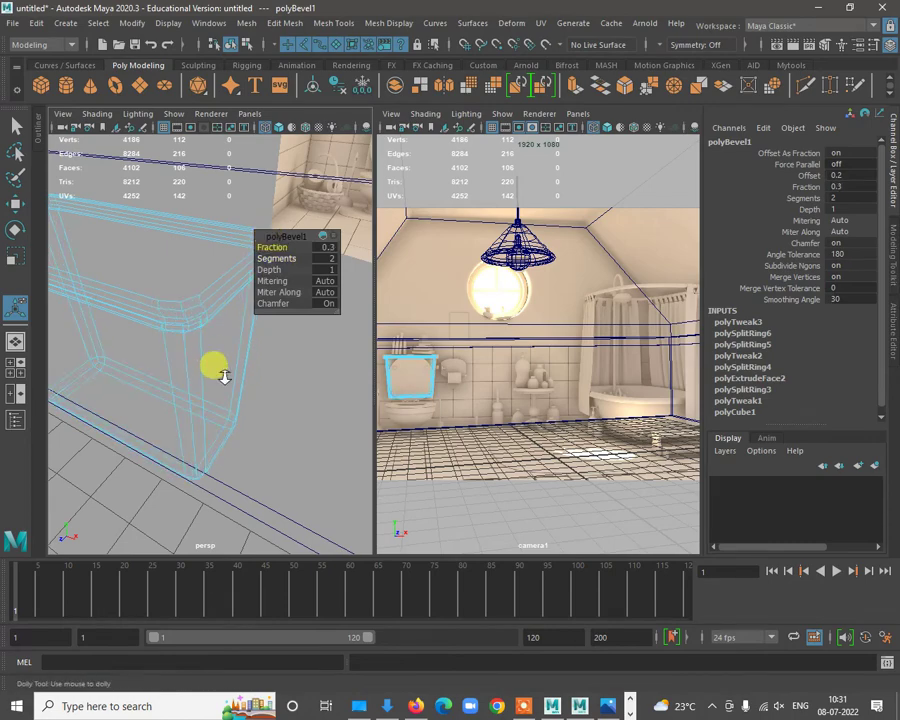
# Step: Return to object mode with shaded display and reselect the toilet tank box
pyautogui.keyDown('alt'); pyautogui.moveTo(215, 368); pyautogui.dragTo(185, 364); pyautogui.keyUp('alt')
pyautogui.moveTo(198, 304); pyautogui.dragTo(270, 287, button='right')
pyautogui.press('5')
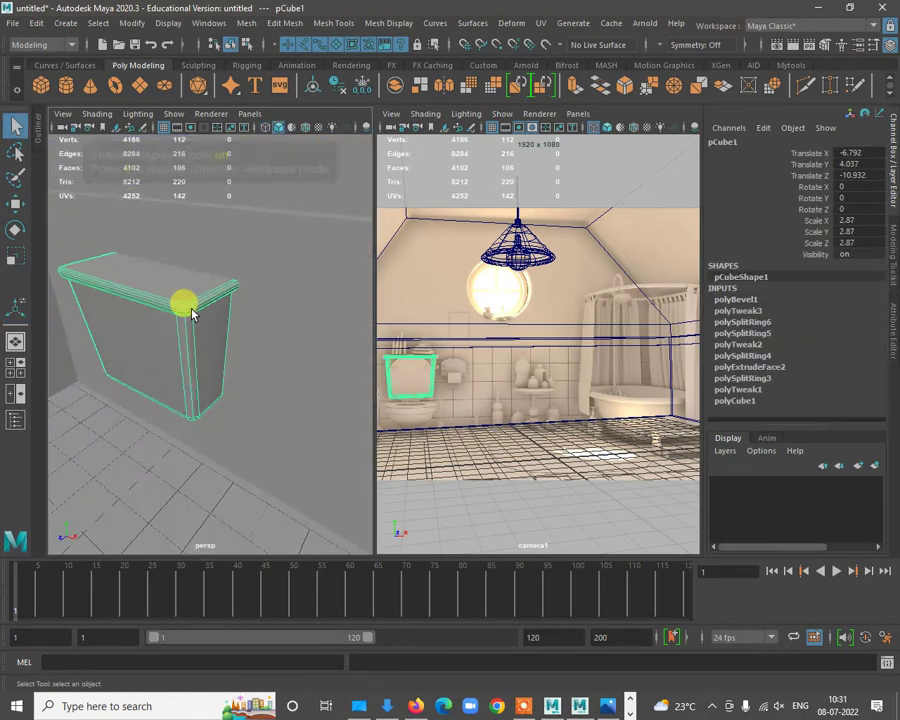
pyautogui.keyDown('alt'); pyautogui.moveTo(252, 408); pyautogui.dragTo(208, 404, button='right'); pyautogui.keyUp('alt')
pyautogui.click(197, 454)
pyautogui.keyDown('alt'); pyautogui.moveTo(197, 454); pyautogui.dragTo(167, 392); pyautogui.keyUp('alt')
pyautogui.keyDown('alt'); pyautogui.moveTo(167, 392); pyautogui.dragTo(158, 323, button='right'); pyautogui.keyUp('alt')
pyautogui.click(158, 323)
pyautogui.keyDown('alt'); pyautogui.moveTo(171, 348); pyautogui.dragTo(250, 195); pyautogui.keyUp('alt')
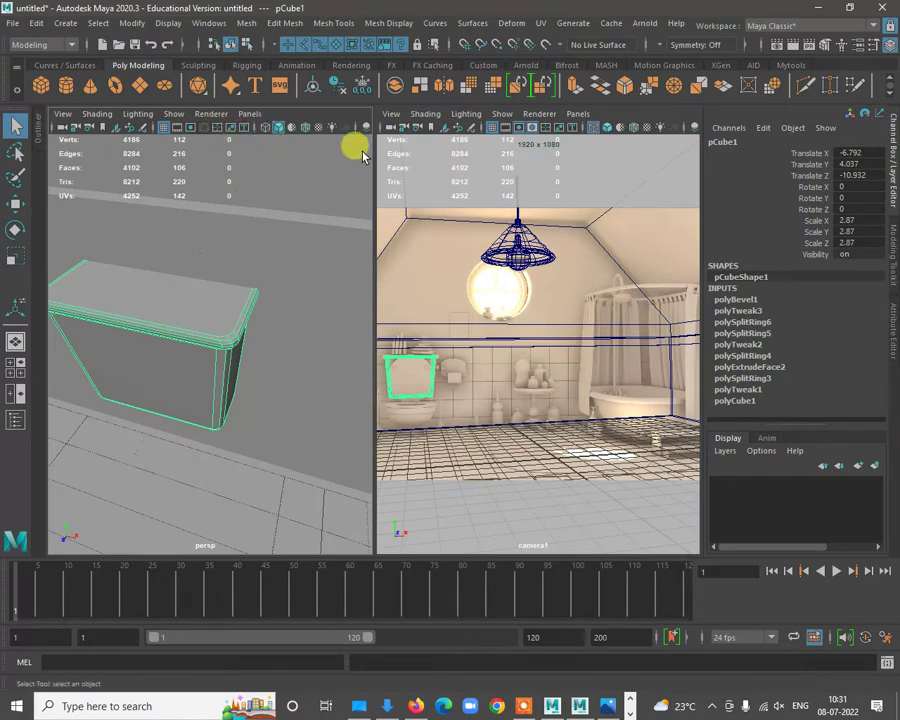
# Step: Isolate the toilet tank and Multi-Cut new edges across its top near both ends
pyautogui.hotkey('ctrl', 'space')
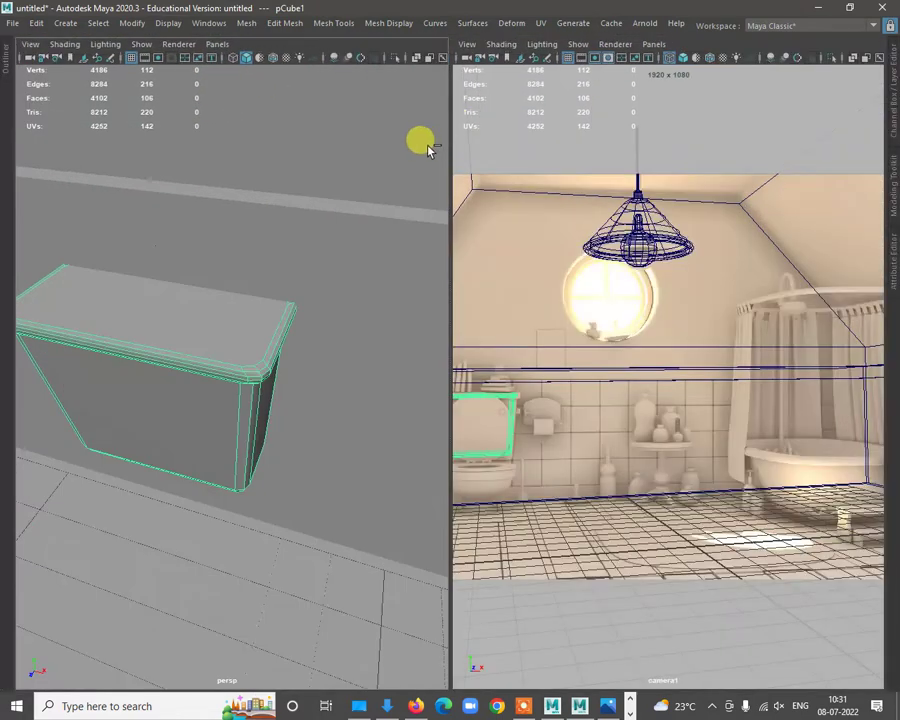
pyautogui.click(396, 58)
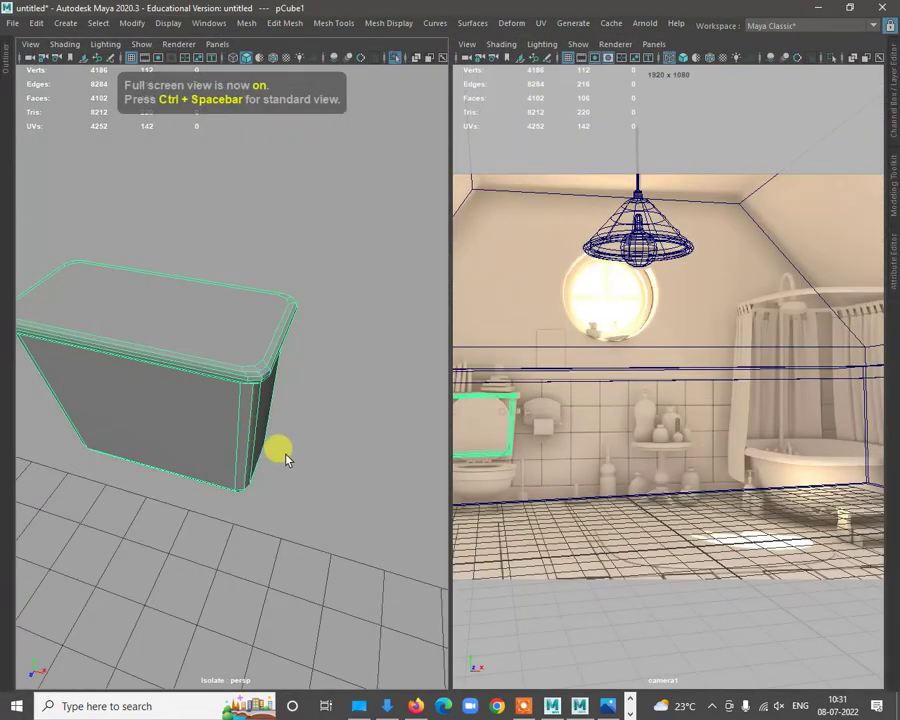
pyautogui.keyDown('alt'); pyautogui.moveTo(285, 459); pyautogui.dragTo(190, 342); pyautogui.keyUp('alt')
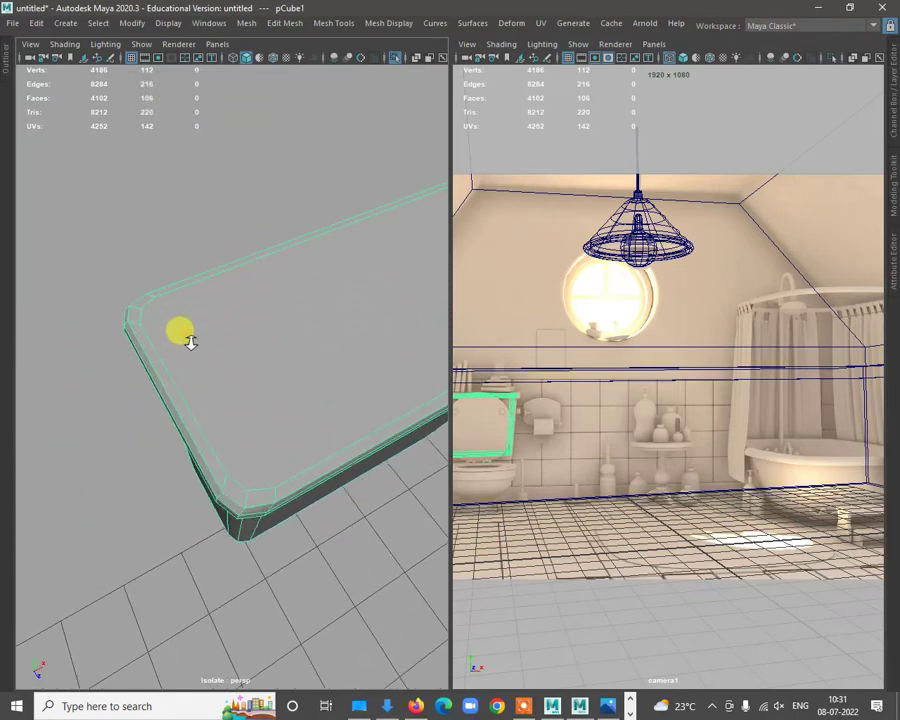
pyautogui.keyDown('shift'); pyautogui.rightClick(216, 297); pyautogui.keyUp('shift')
pyautogui.click(118, 295)
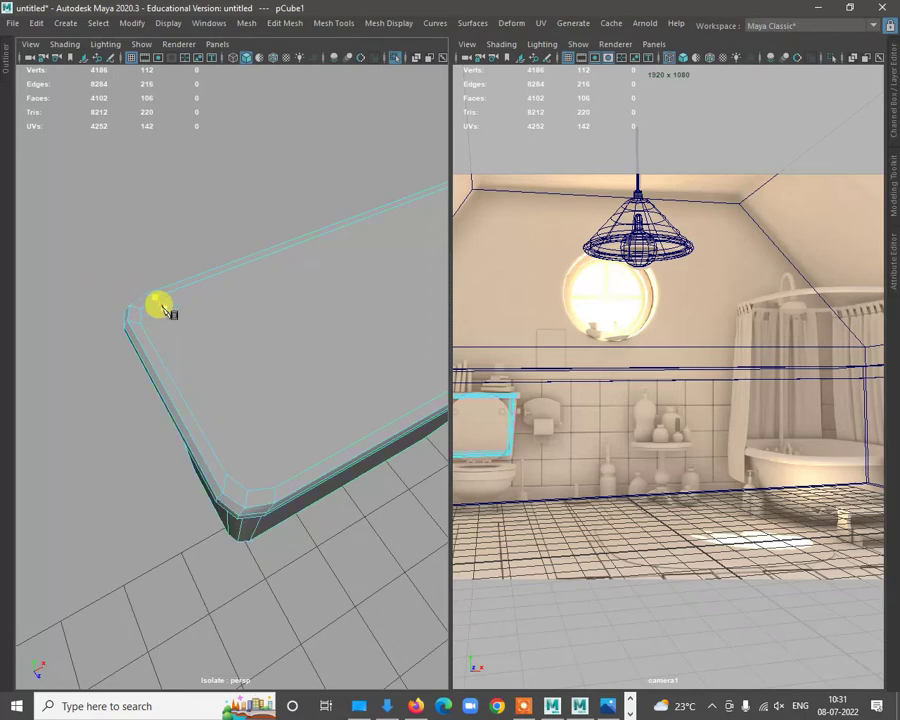
pyautogui.click(155, 301)
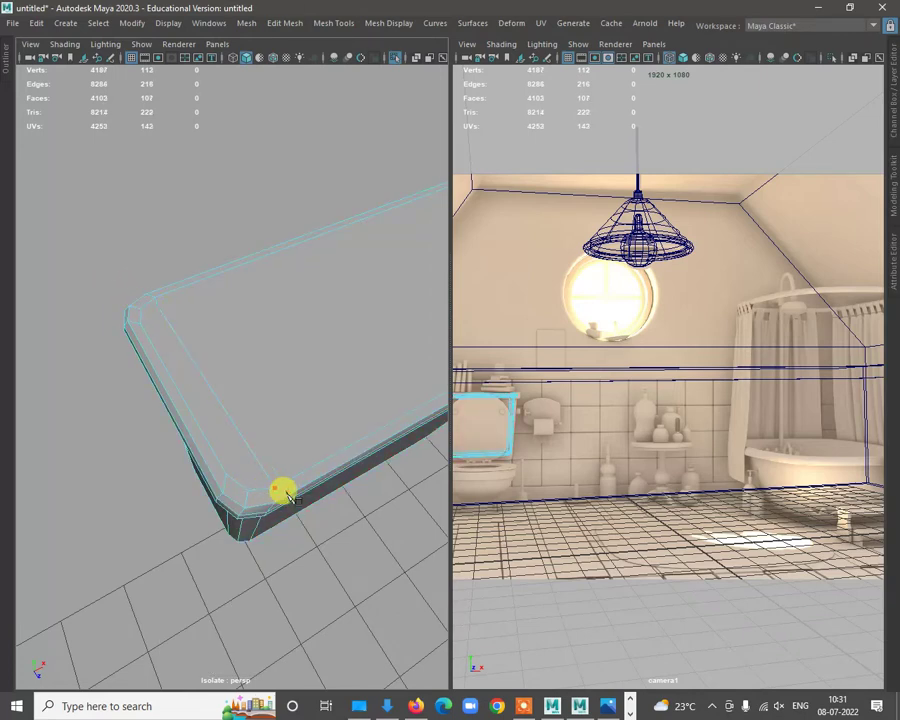
pyautogui.keyDown('alt'); pyautogui.moveTo(285, 495); pyautogui.dragTo(205, 393); pyautogui.keyUp('alt')
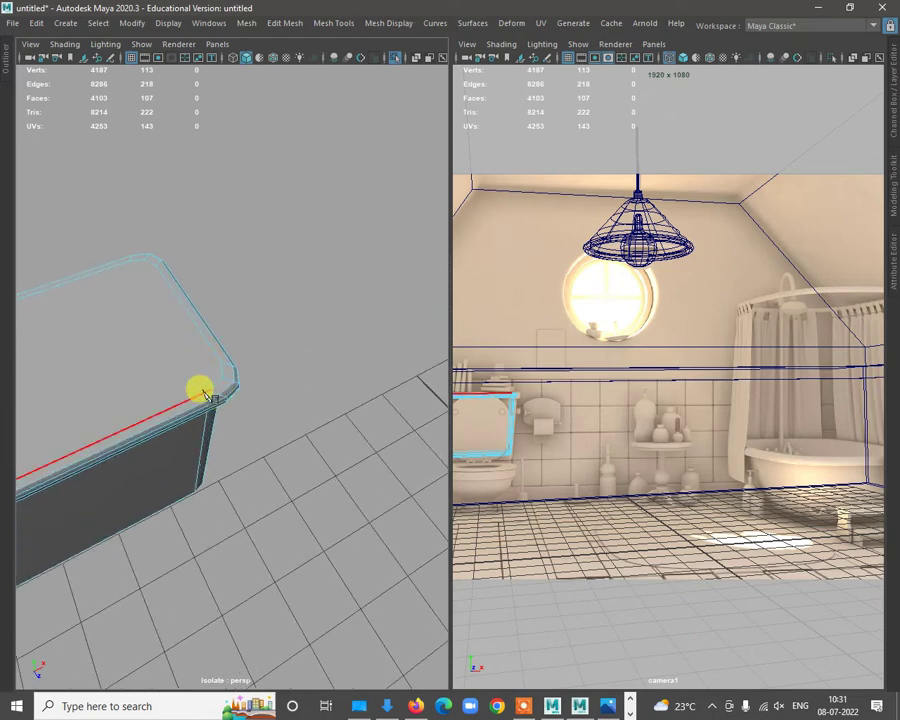
pyautogui.click(210, 390)
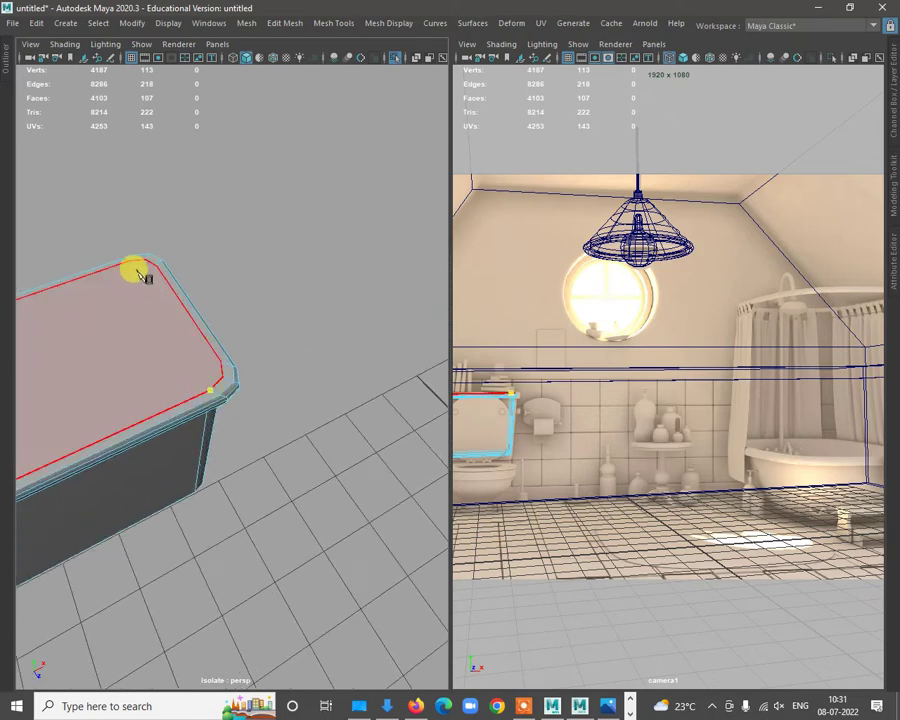
pyautogui.click(130, 265)
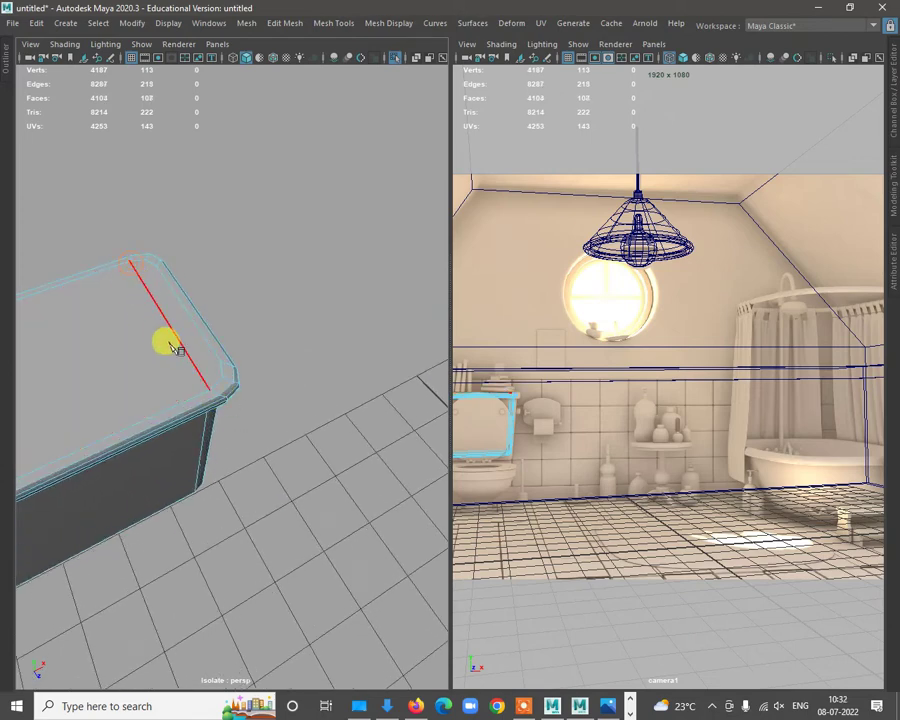
pyautogui.keyDown('alt'); pyautogui.moveTo(171, 346); pyautogui.dragTo(316, 340); pyautogui.keyUp('alt')
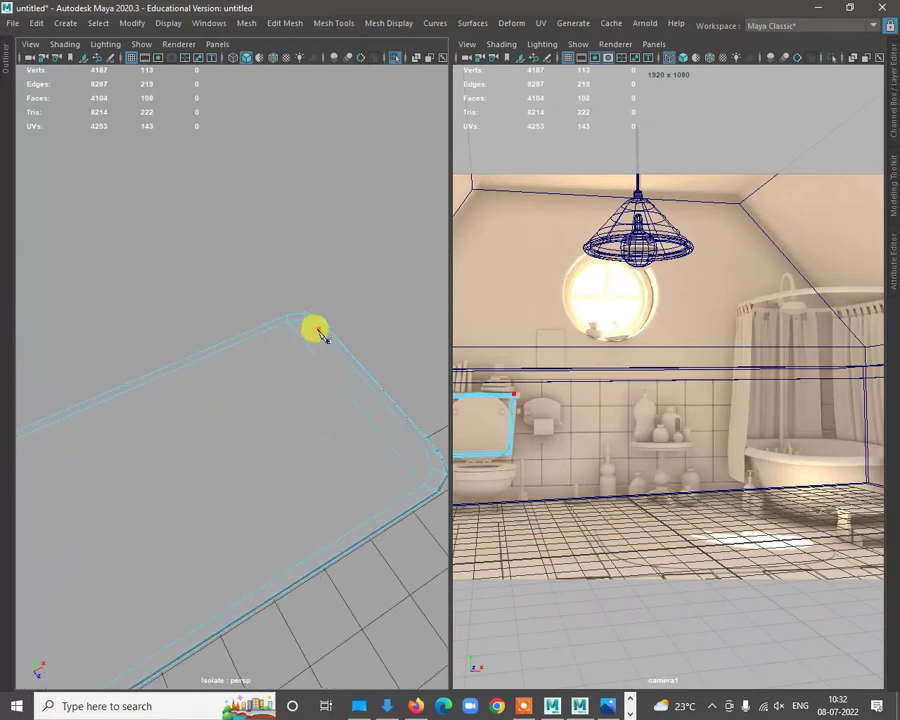
pyautogui.keyDown('alt'); pyautogui.moveTo(209, 368); pyautogui.dragTo(187, 345); pyautogui.keyUp('alt')
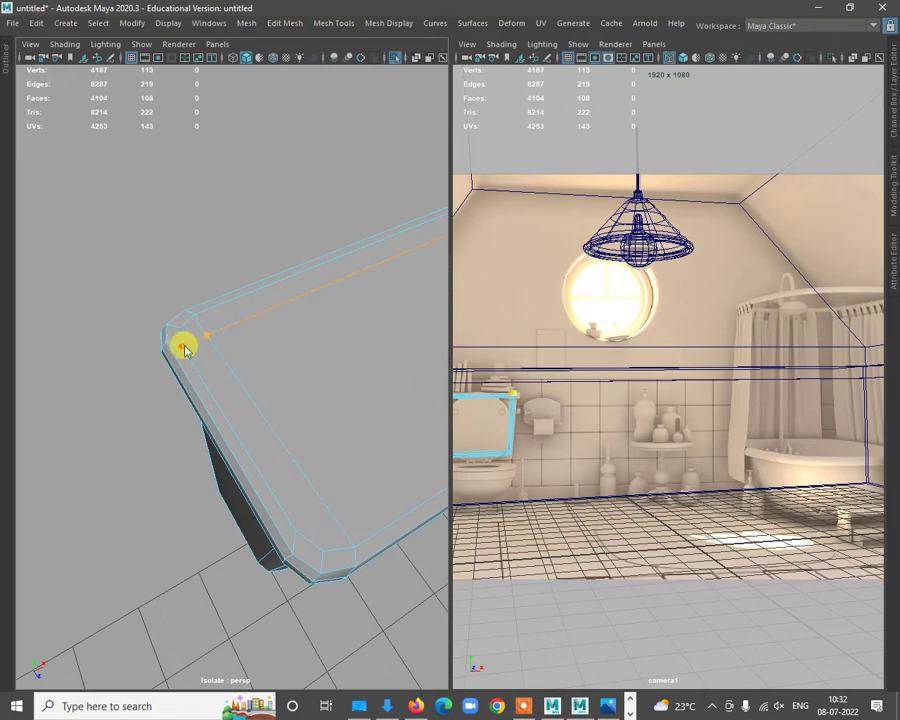
pyautogui.click(183, 347)
pyautogui.keyDown('alt'); pyautogui.moveTo(275, 416); pyautogui.dragTo(143, 393); pyautogui.keyUp('alt')
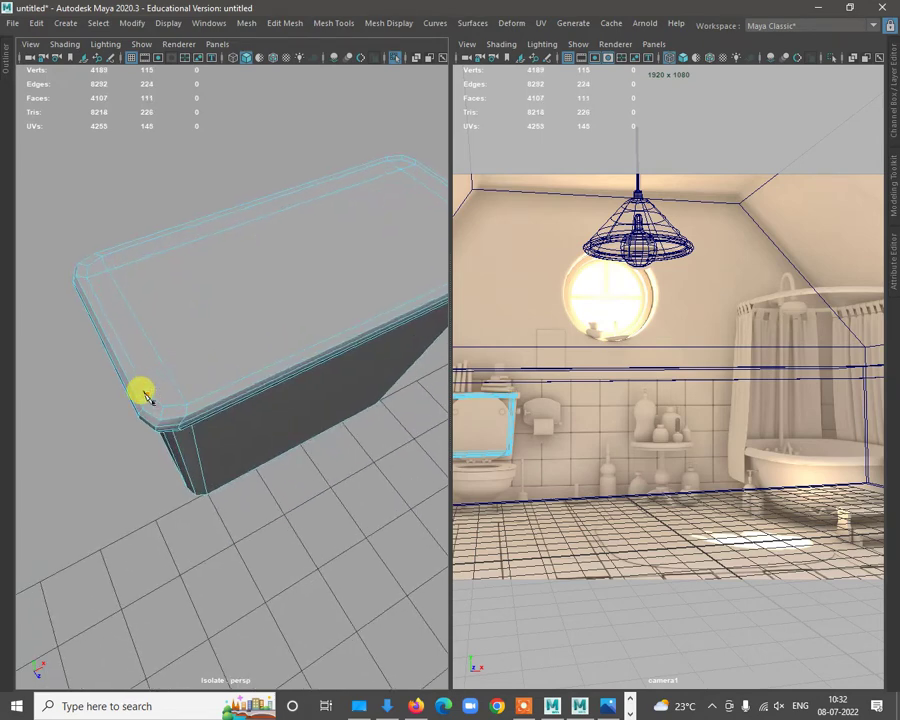
pyautogui.keyDown('alt'); pyautogui.moveTo(245, 372); pyautogui.dragTo(275, 308); pyautogui.keyUp('alt')
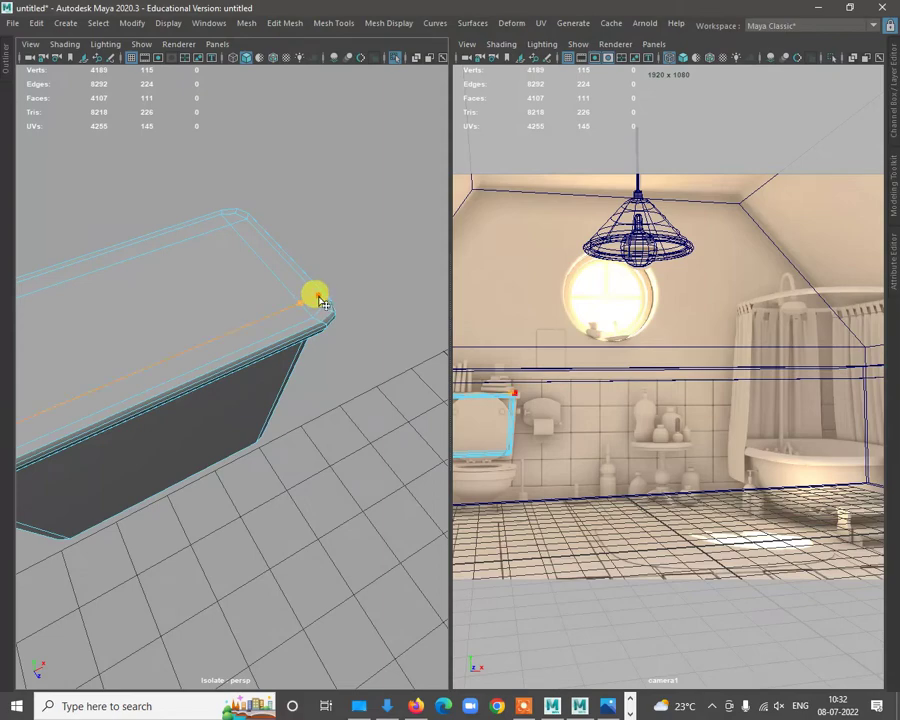
pyautogui.keyDown('alt'); pyautogui.moveTo(337, 369); pyautogui.dragTo(252, 302); pyautogui.keyUp('alt')
pyautogui.keyDown('alt'); pyautogui.moveTo(295, 228); pyautogui.dragTo(115, 433); pyautogui.keyUp('alt')
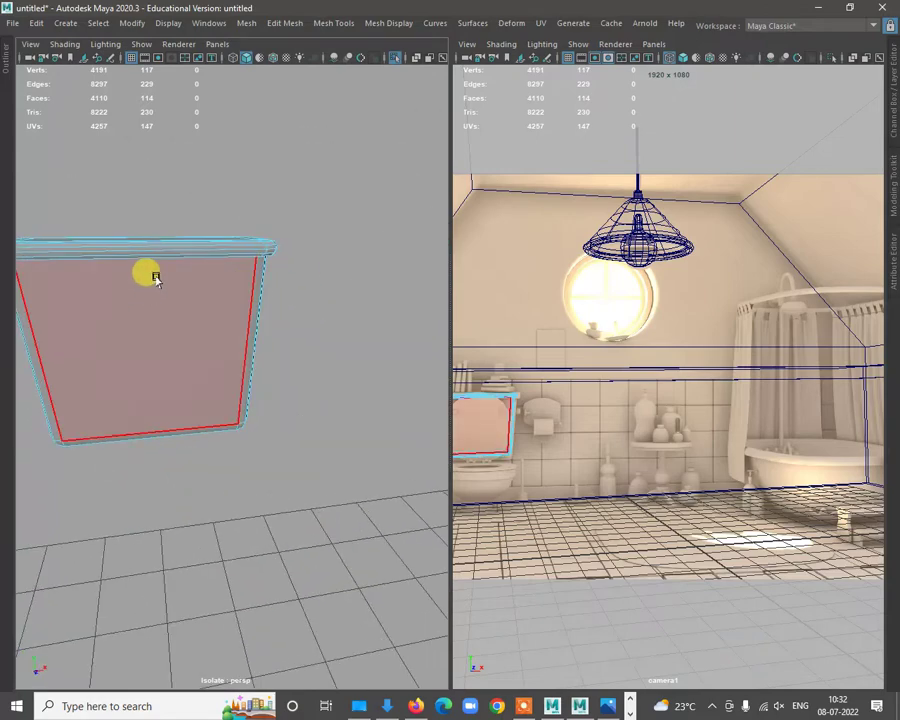
# Step: Turn off isolation and show only the camera1 view full size
pyautogui.moveTo(160, 266); pyautogui.dragTo(243, 238, button='right')
pyautogui.keyDown('alt'); pyautogui.moveTo(302, 390); pyautogui.dragTo(220, 344); pyautogui.keyUp('alt')
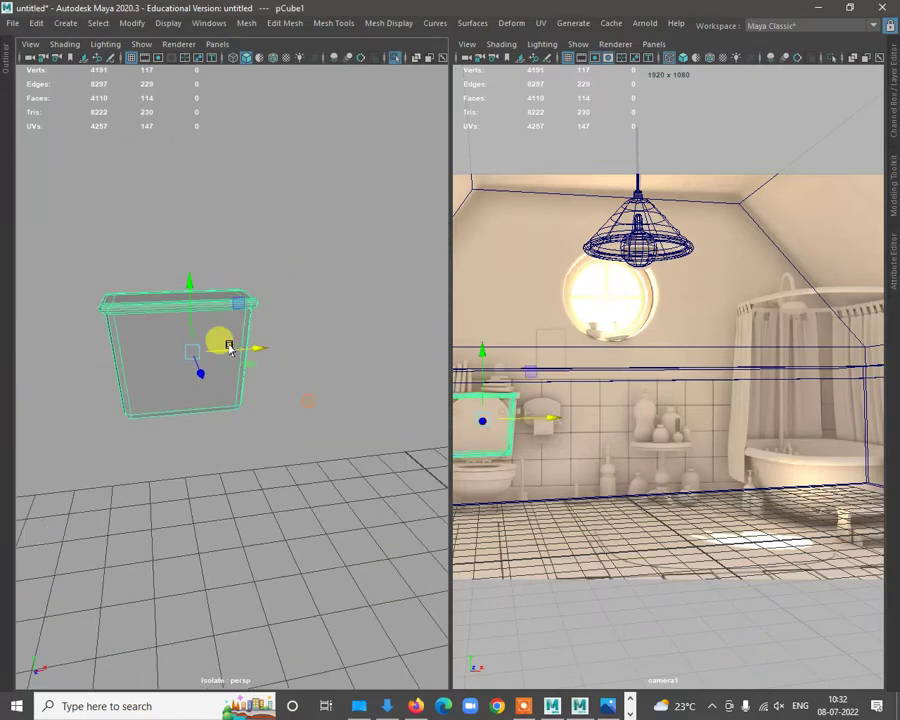
pyautogui.click(394, 57)
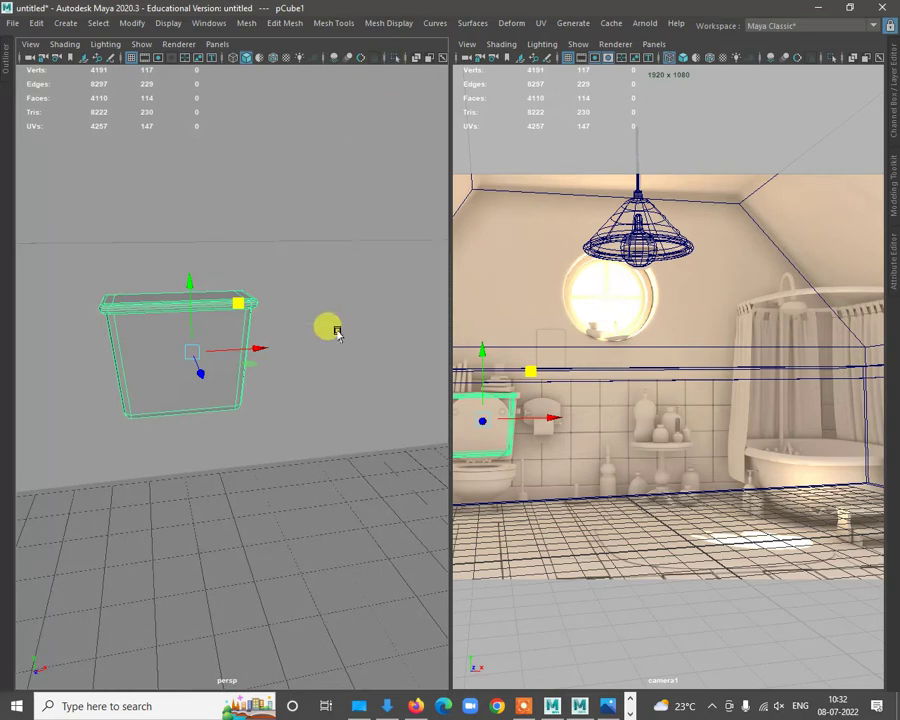
pyautogui.click(318, 444)
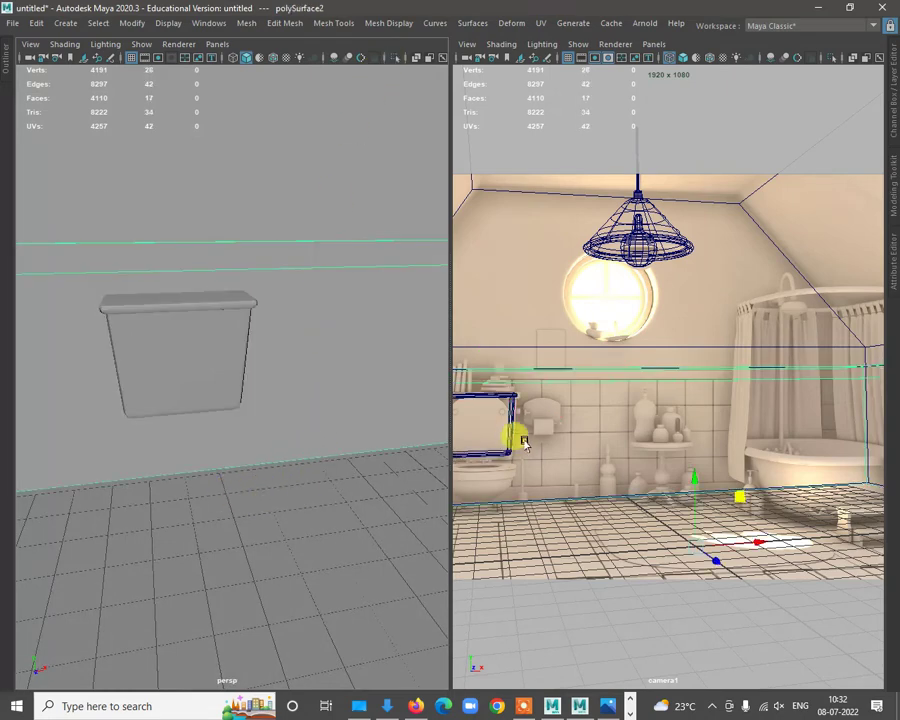
pyautogui.press('space')
pyautogui.click(283, 395)
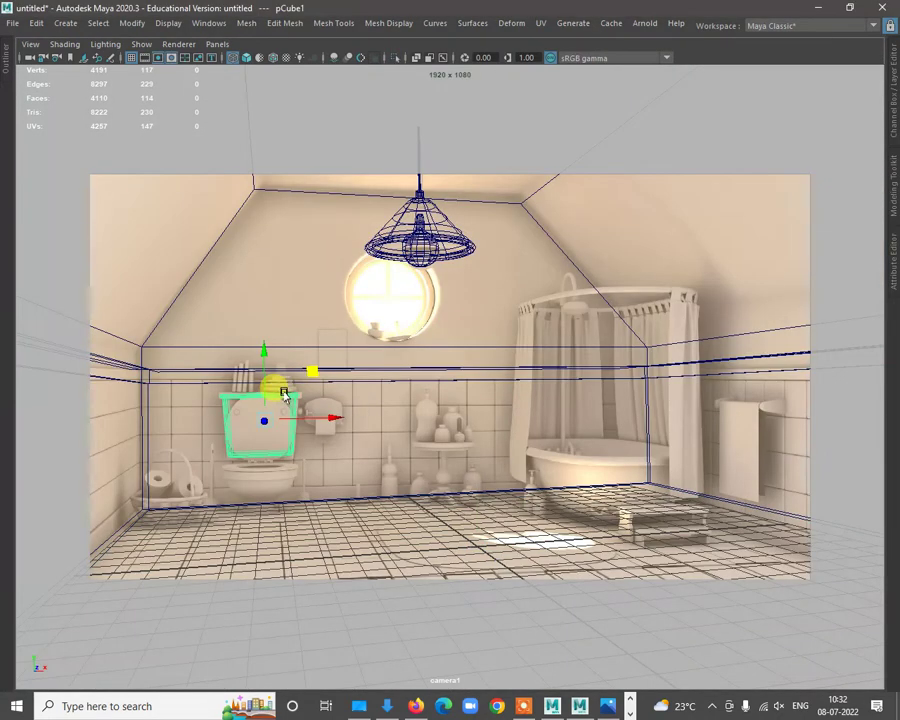
pyautogui.moveTo(286, 392); pyautogui.dragTo(222, 309, button='right')
pyautogui.moveTo(266, 362); pyautogui.dragTo(329, 396)
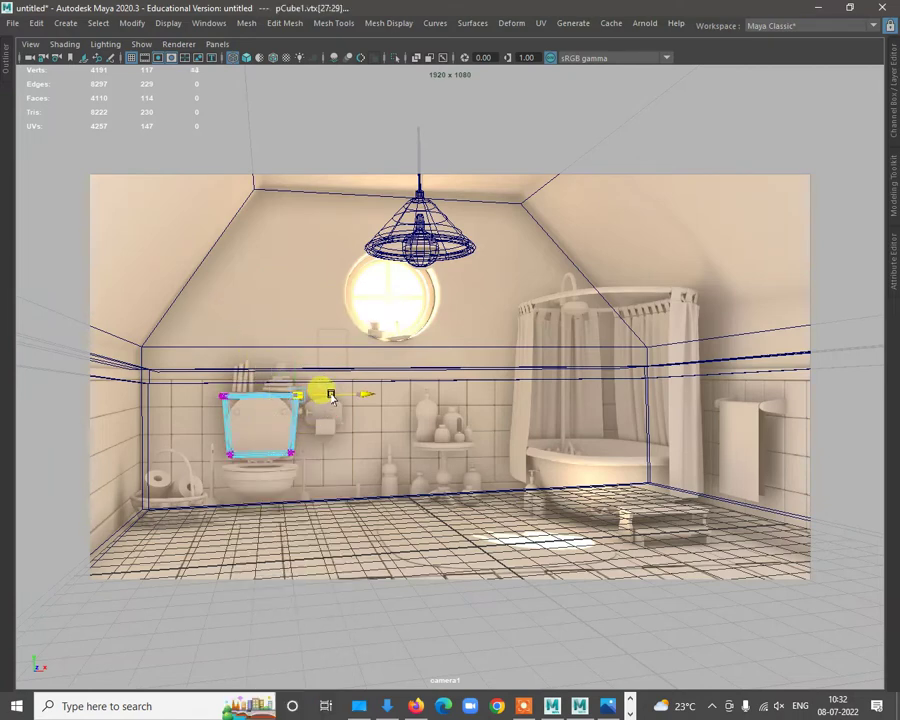
pyautogui.moveTo(209, 376); pyautogui.dragTo(234, 408)
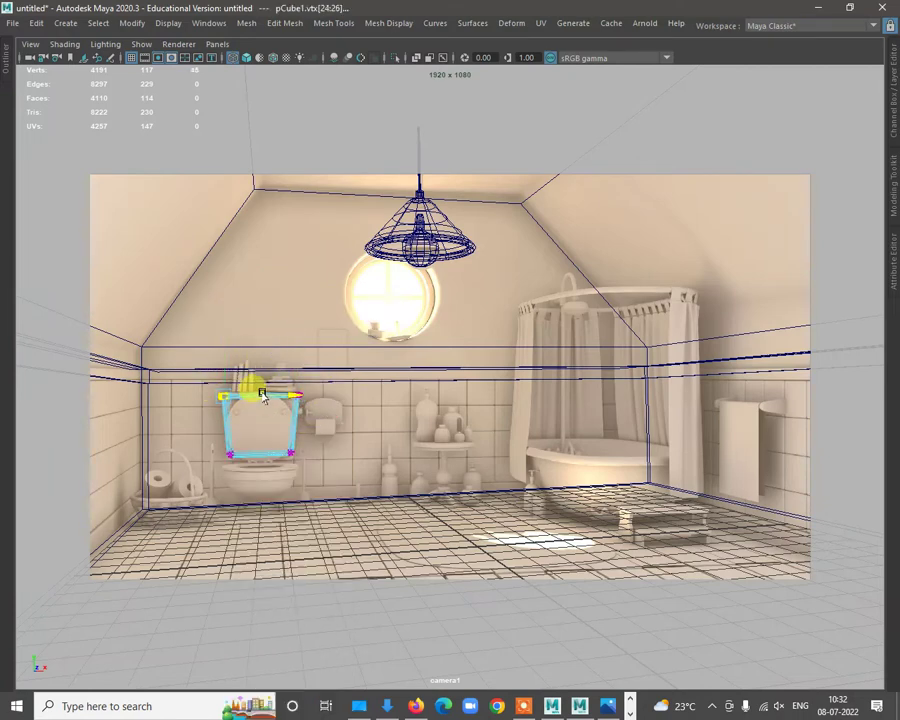
pyautogui.moveTo(295, 318); pyautogui.dragTo(366, 297, button='right')
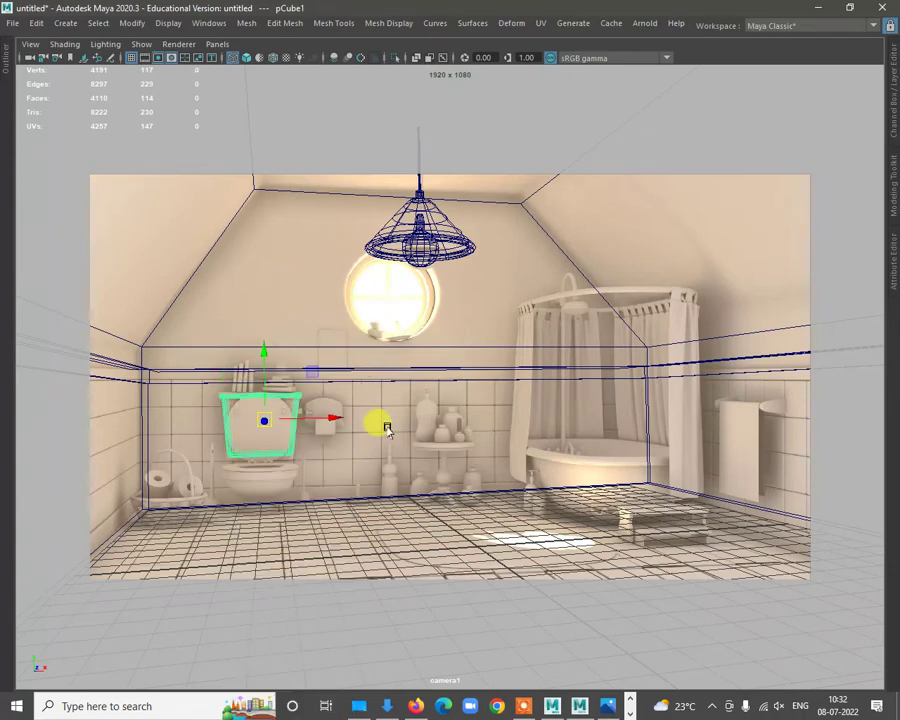
pyautogui.click(310, 465)
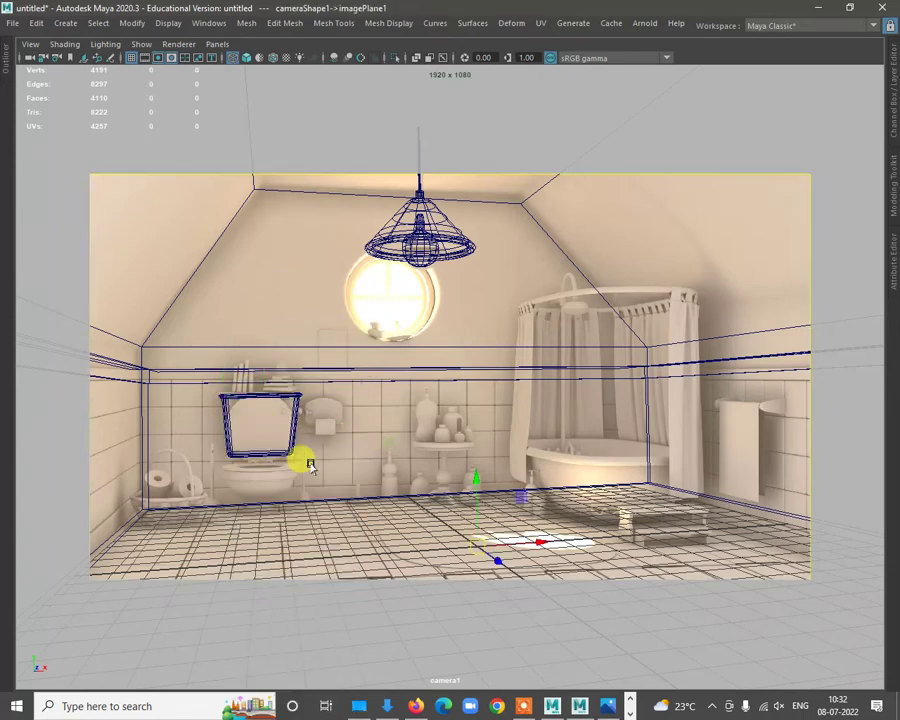
pyautogui.click(293, 393)
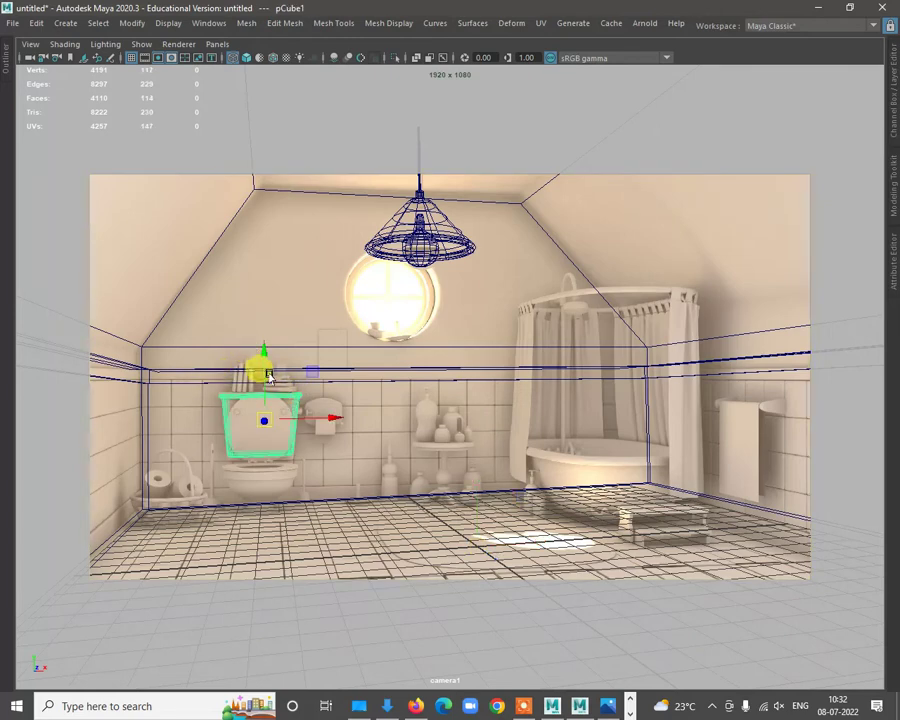
pyautogui.click(607, 706)
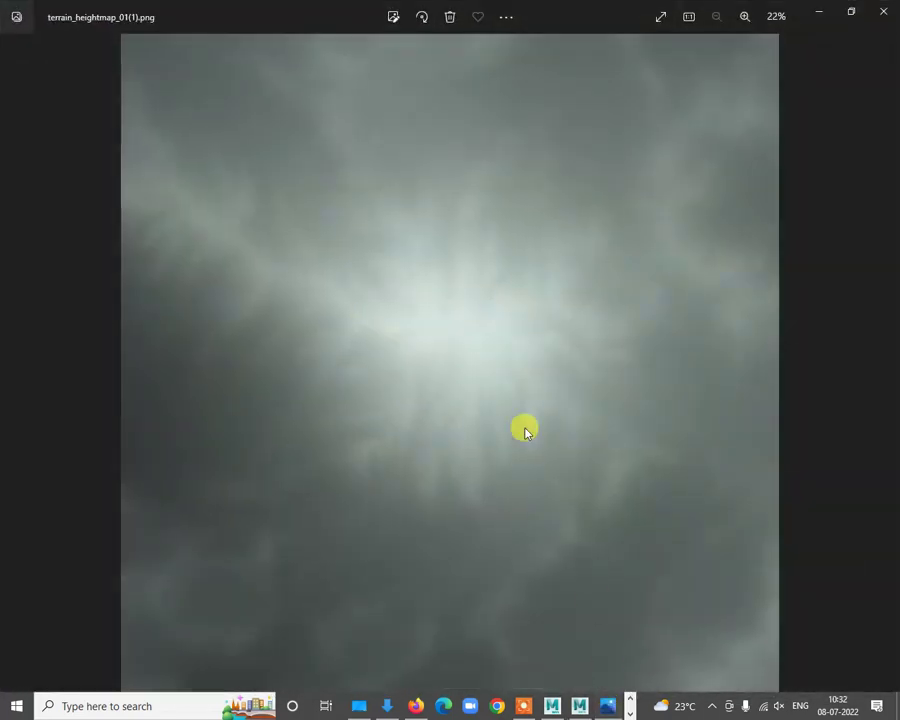
pyautogui.click(790, 11)
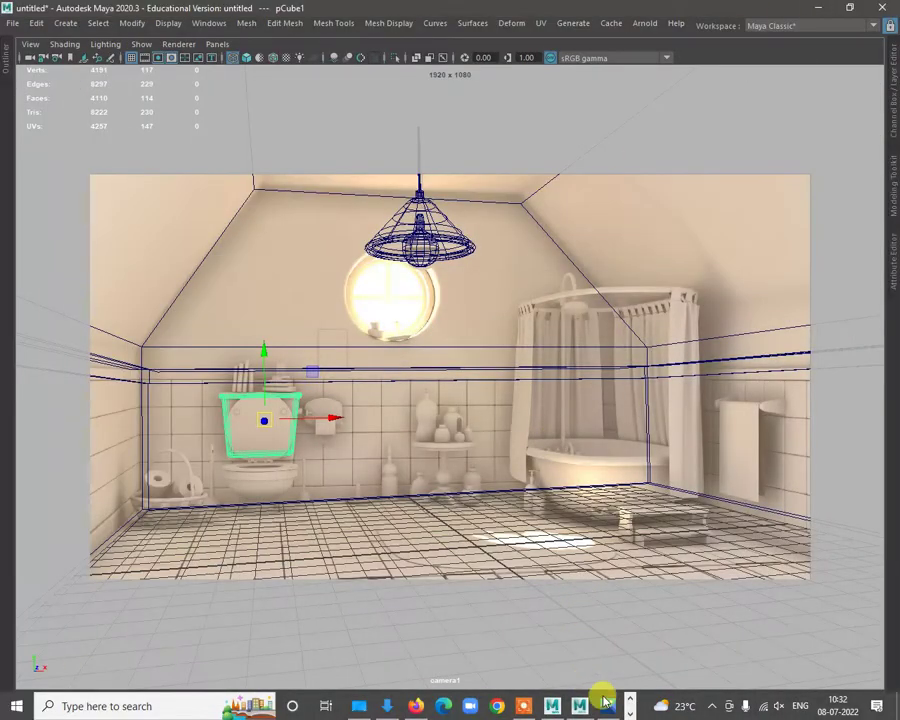
pyautogui.click(604, 702)
pyautogui.click(884, 9)
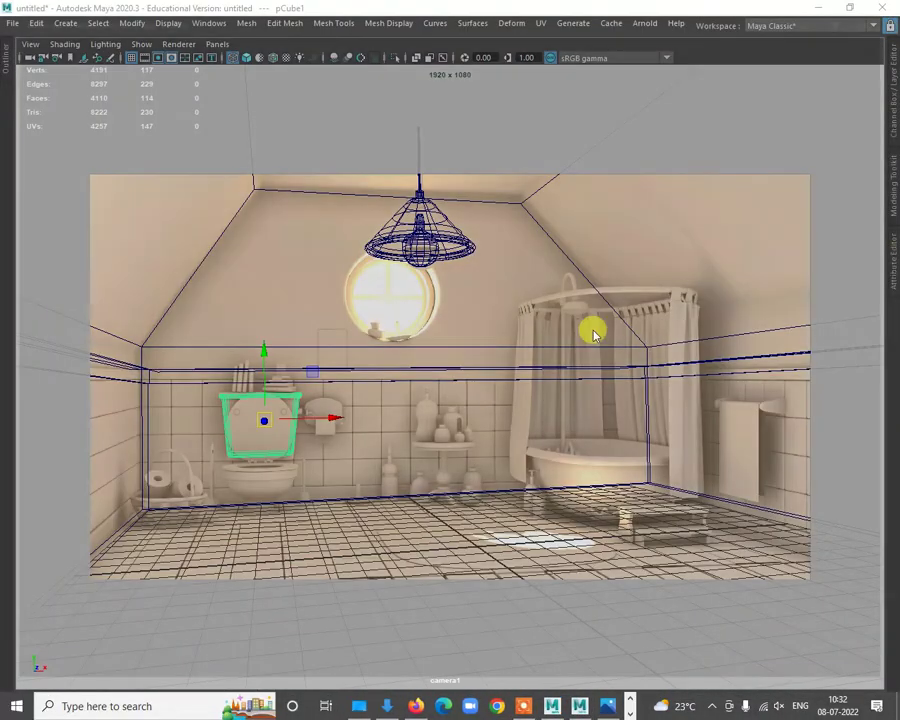
pyautogui.scroll(10, 130, 375)
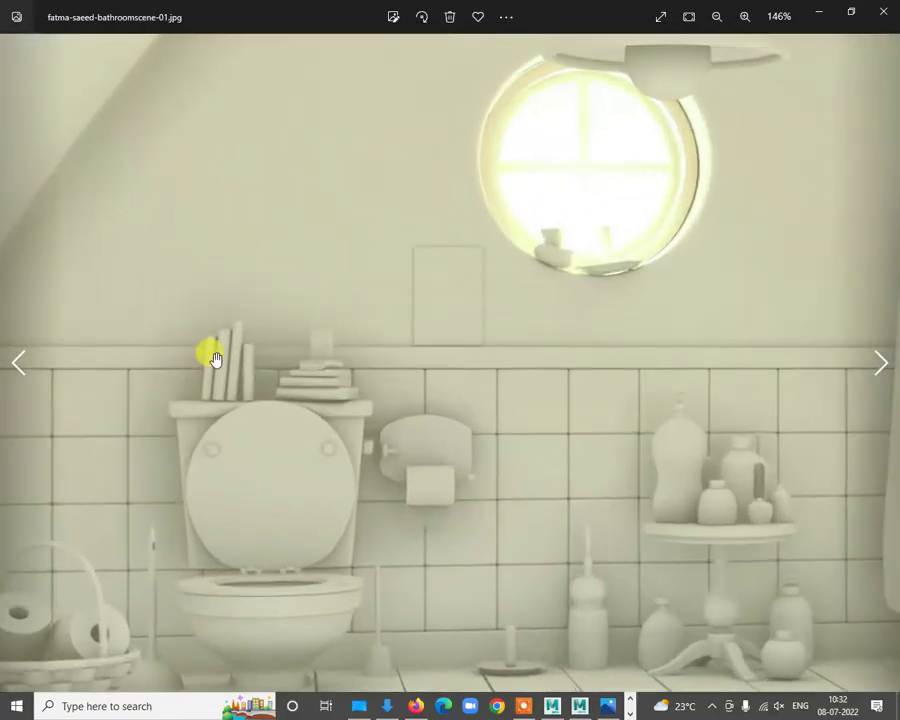
pyautogui.scroll(2, 371, 422)
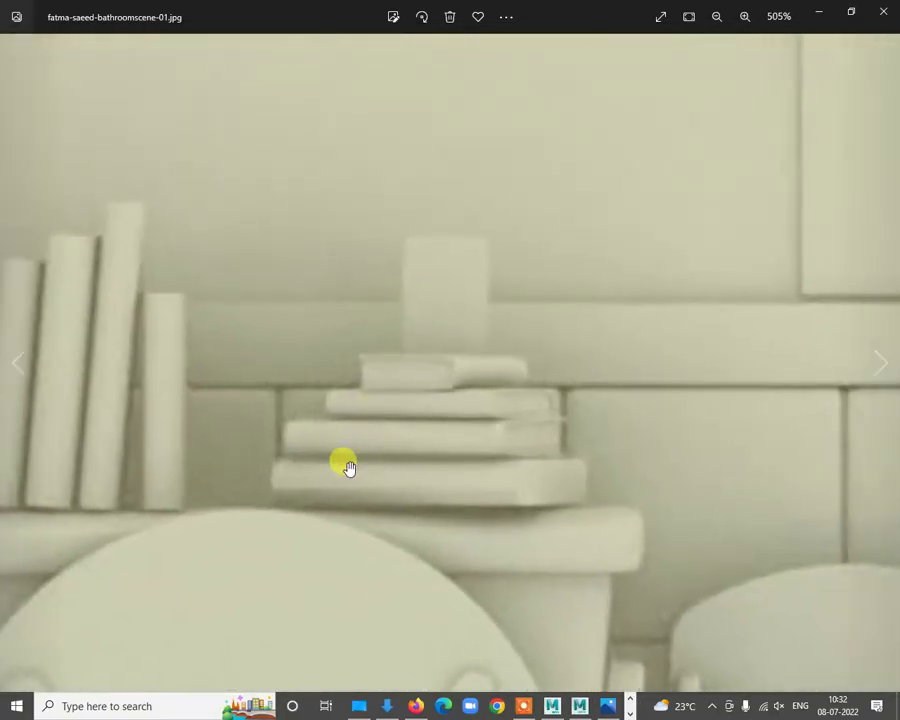
pyautogui.moveTo(346, 466); pyautogui.dragTo(490, 514)
pyautogui.scroll(-3, 360, 447)
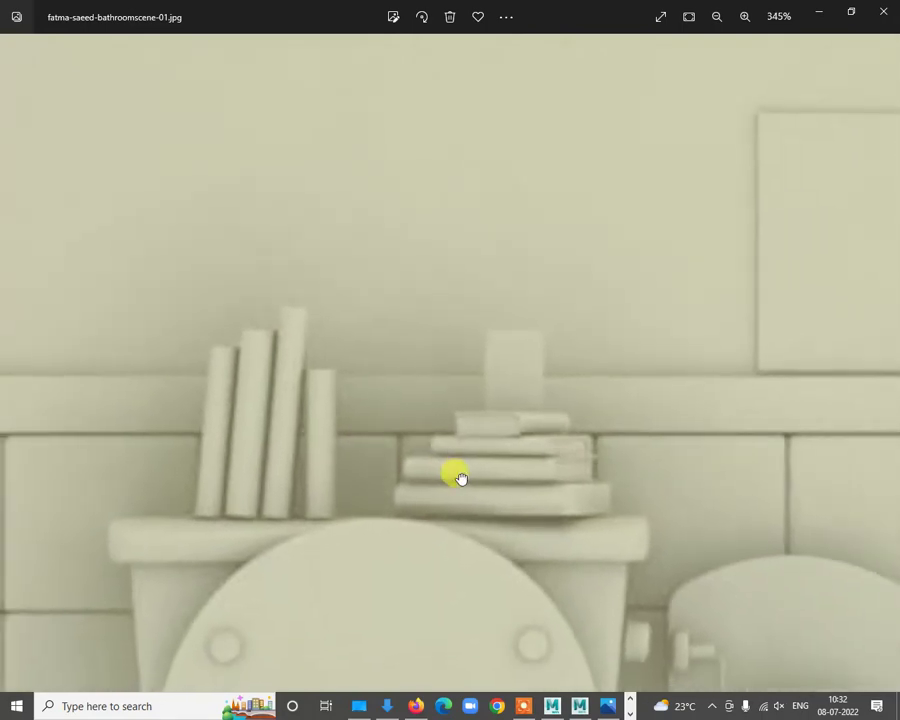
pyautogui.moveTo(458, 476); pyautogui.dragTo(245, 320)
pyautogui.scroll(-2, 398, 382)
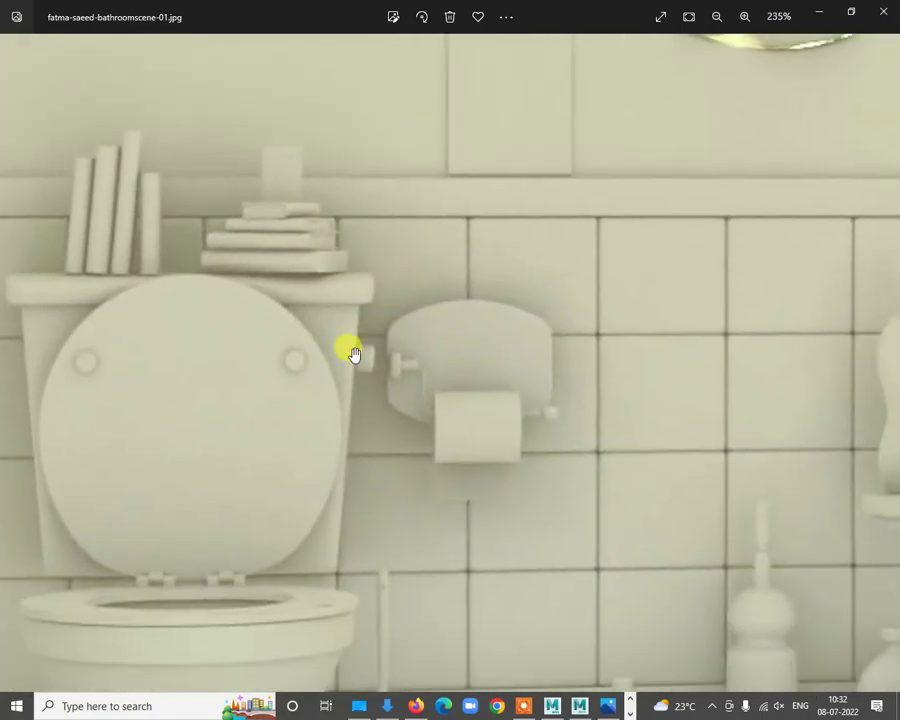
pyautogui.scroll(4, 362, 382)
pyautogui.scroll(-5, 392, 380)
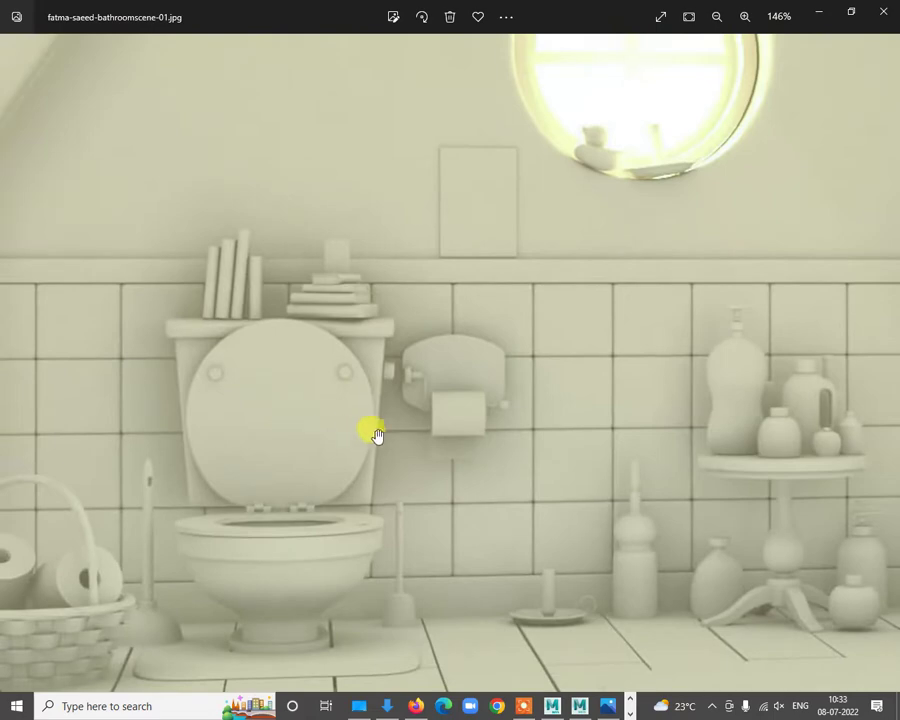
pyautogui.scroll(1, 376, 434)
pyautogui.moveTo(374, 424); pyautogui.dragTo(333, 355)
pyautogui.scroll(-2, 398, 406)
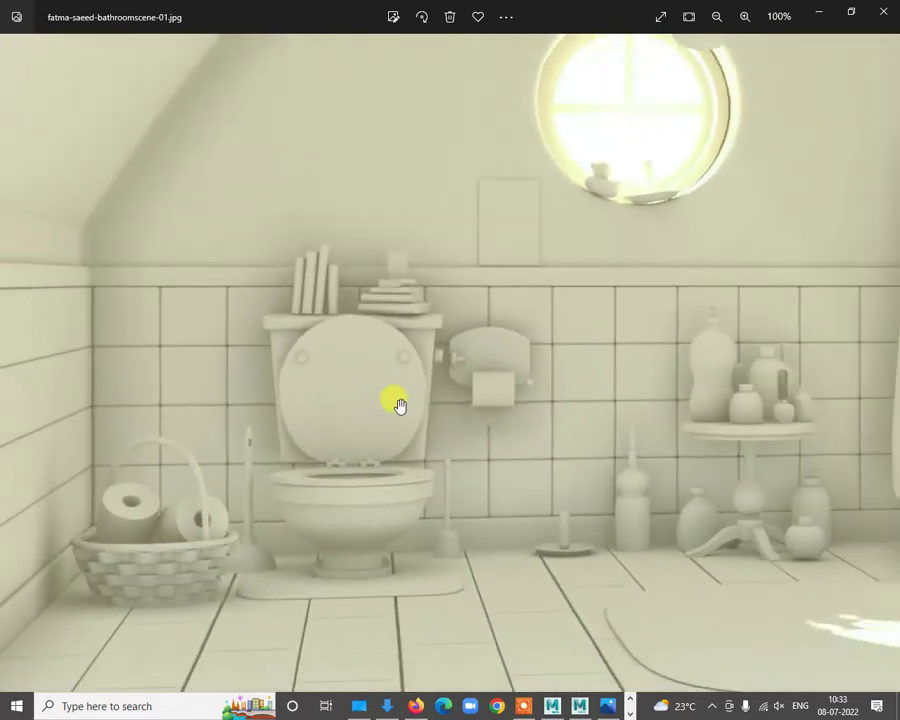
pyautogui.scroll(1, 412, 438)
pyautogui.scroll(1, 420, 444)
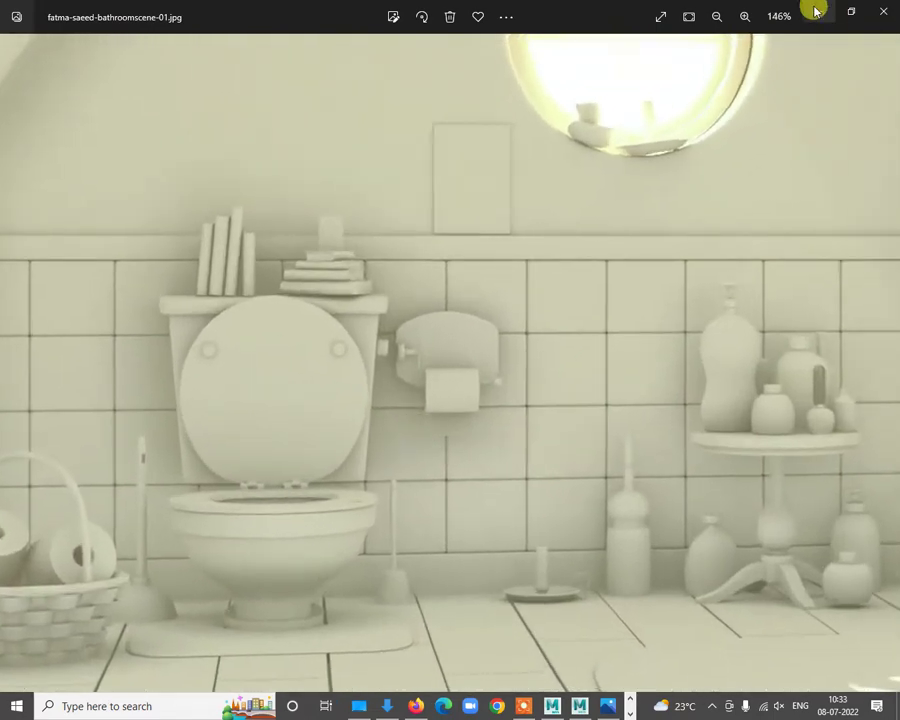
pyautogui.click(818, 11)
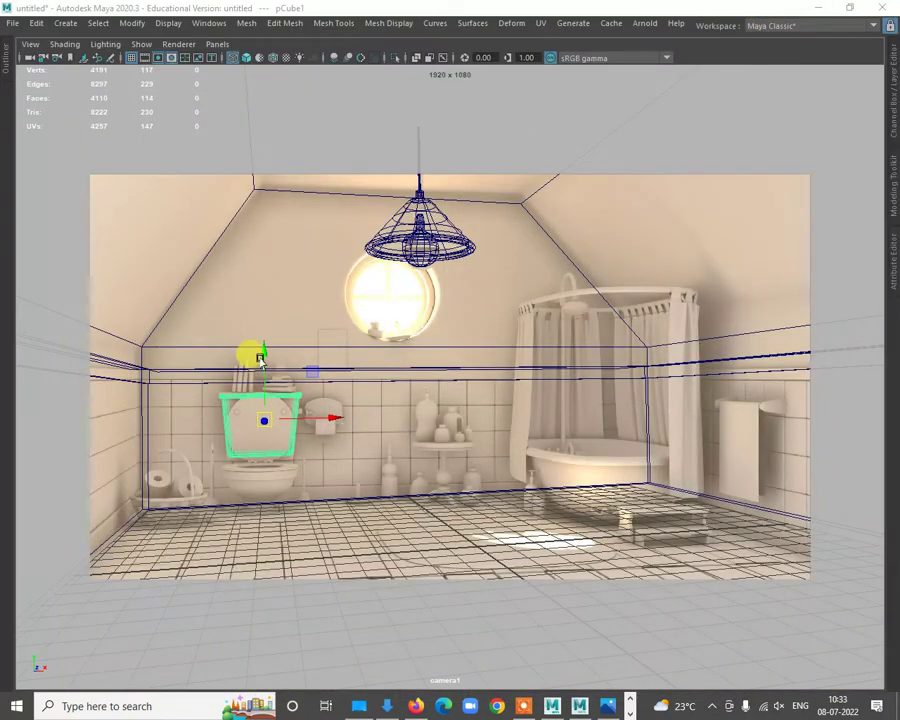
# Step: Add a new polygon cube, pCube2, at the origin
pyautogui.click(65, 22)
pyautogui.moveTo(106, 74)
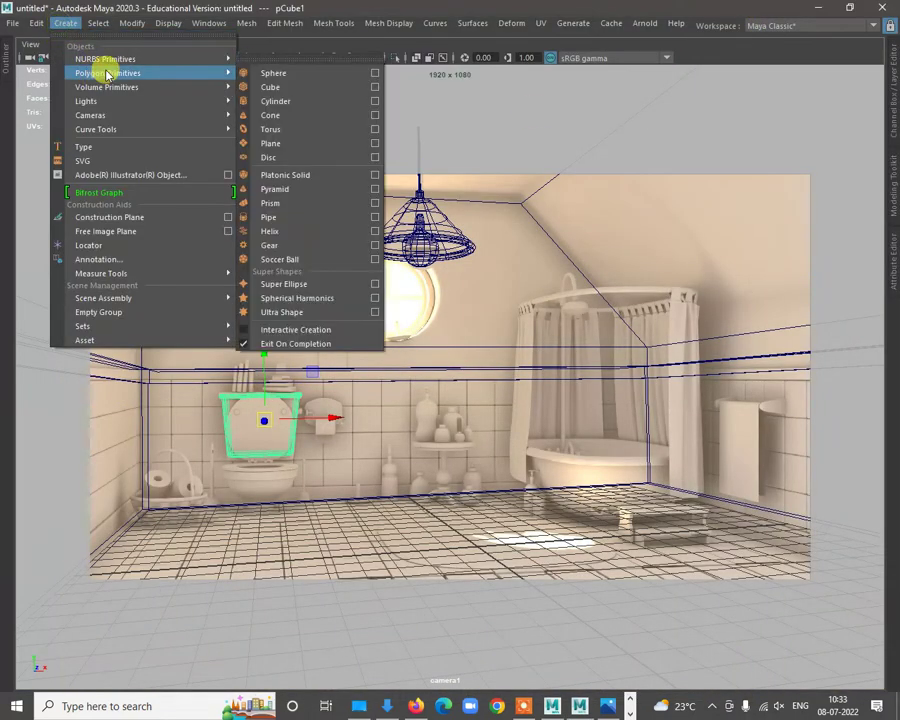
pyautogui.click(330, 89)
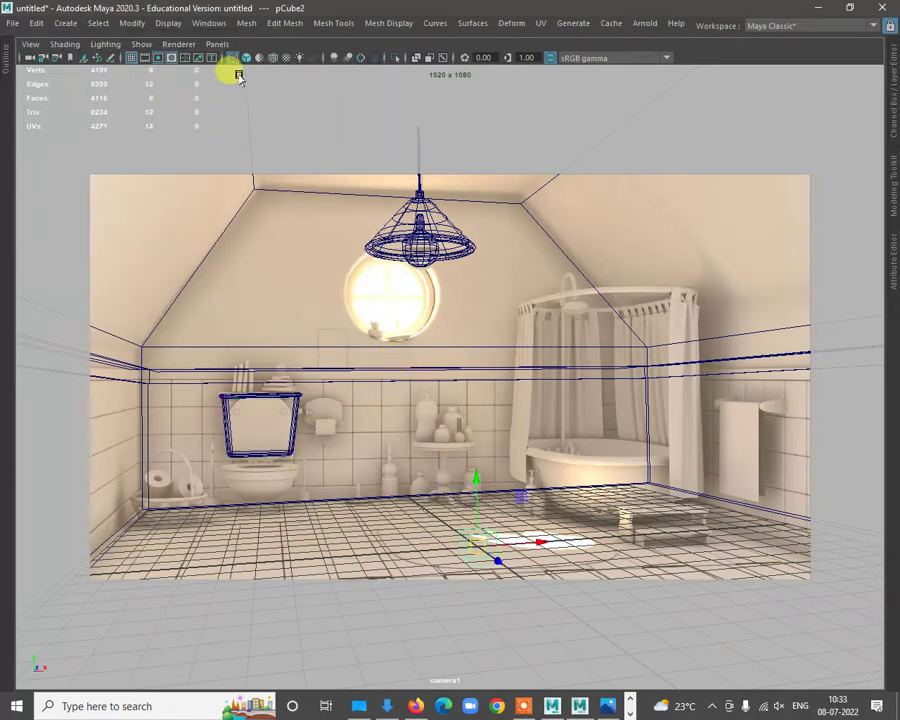
# Step: Restore the full interface and show camera1 and perspective views side by side
pyautogui.hotkey('ctrl', 'space')
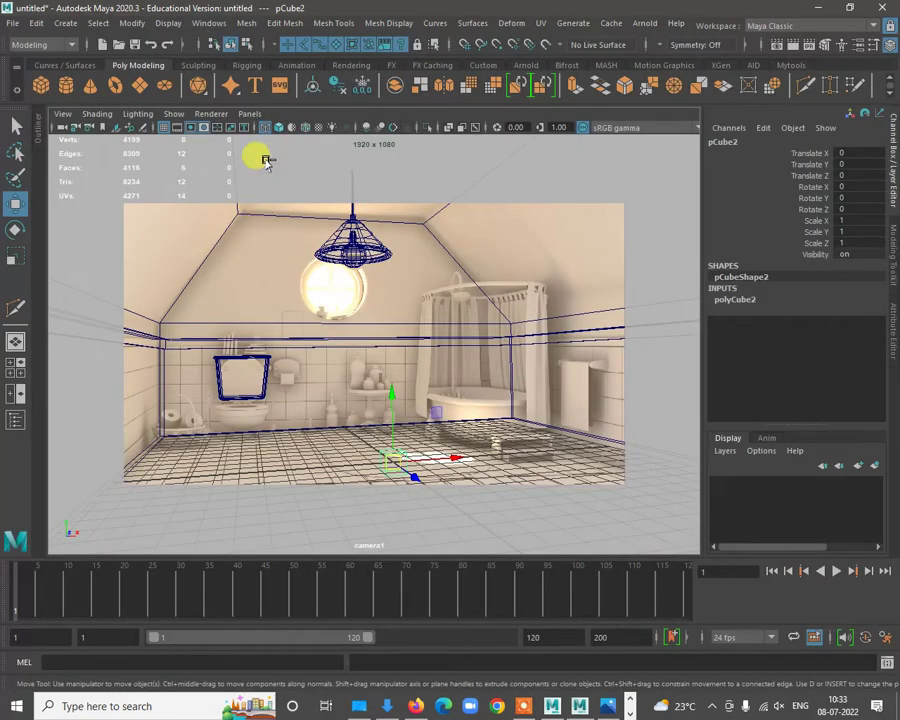
pyautogui.click(250, 114)
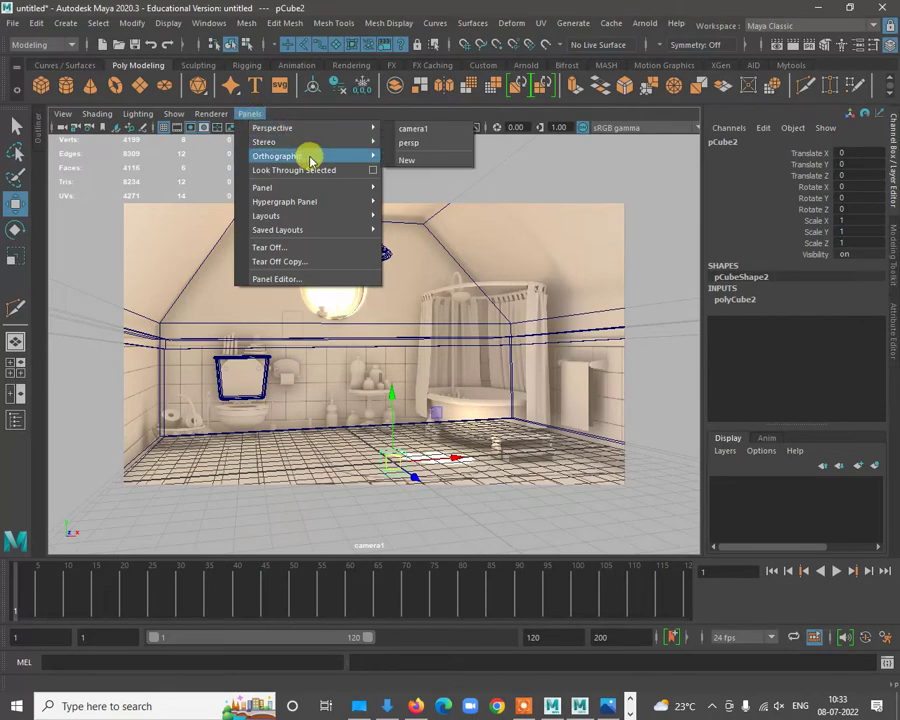
pyautogui.moveTo(330, 218)
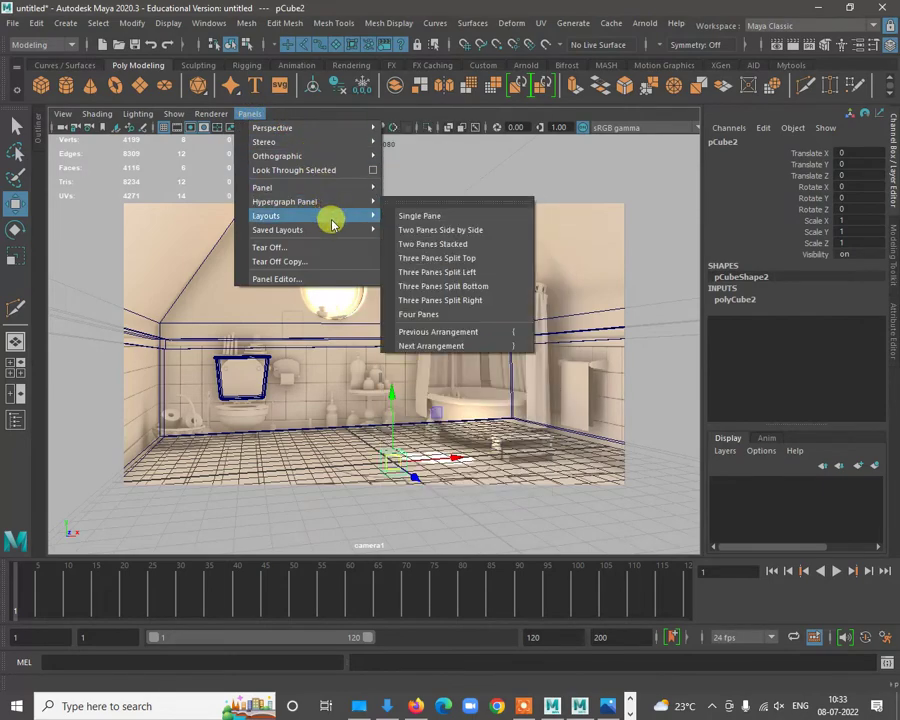
pyautogui.click(474, 231)
pyautogui.keyDown('alt'); pyautogui.moveTo(382, 345); pyautogui.dragTo(553, 365); pyautogui.keyUp('alt')
pyautogui.scroll(-5, 508, 395)
# Step: Scale the cube thin along X to about 0.246, with depth around 0.964
pyautogui.press('r')
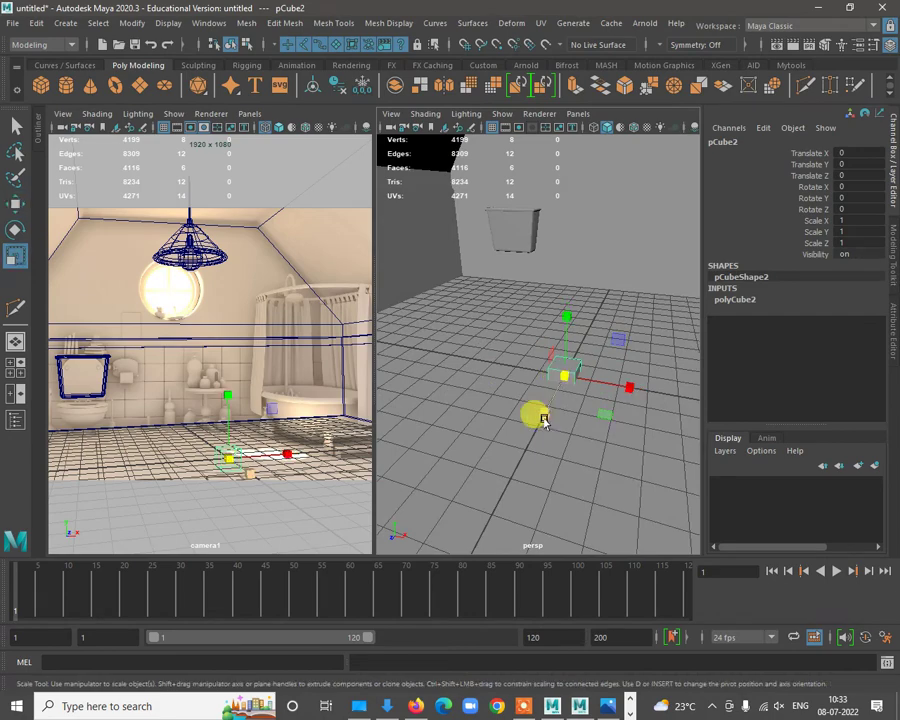
pyautogui.moveTo(548, 415); pyautogui.dragTo(597, 360)
pyautogui.hotkey('ctrl', 'z')
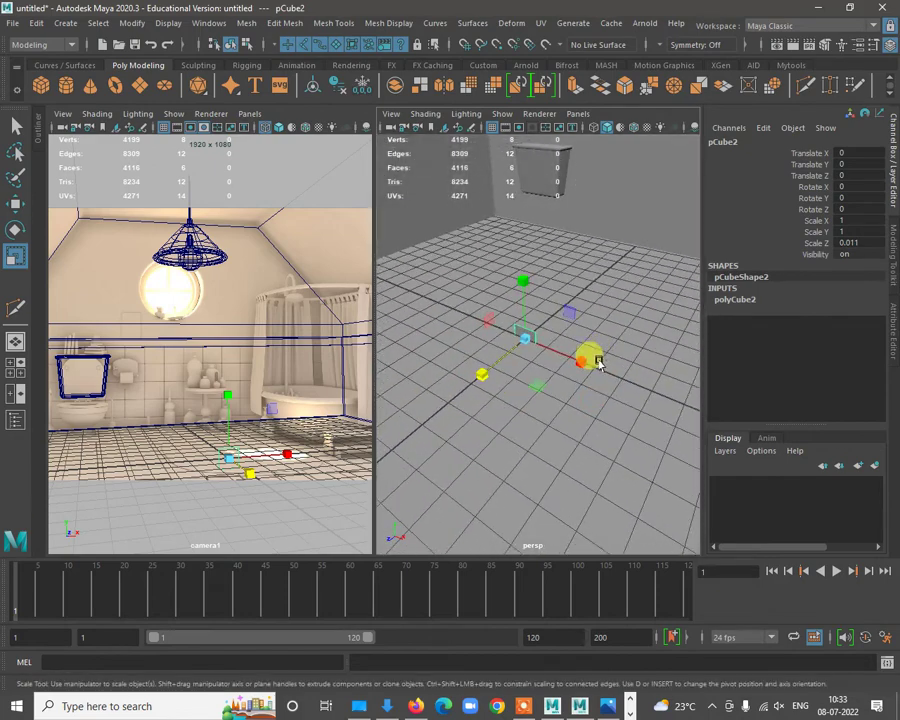
pyautogui.moveTo(499, 377); pyautogui.dragTo(476, 385)
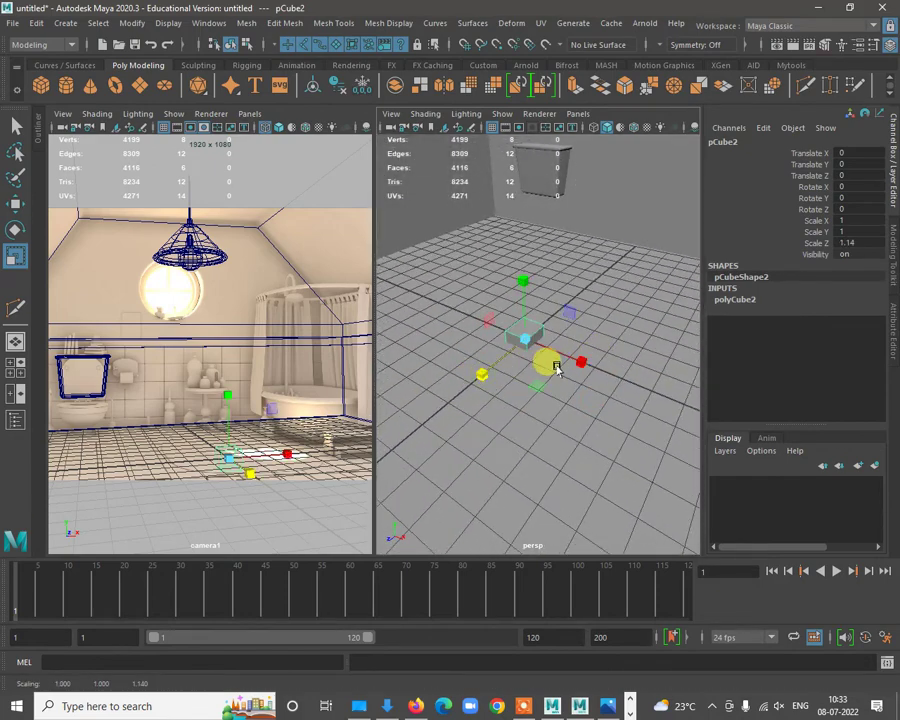
pyautogui.moveTo(557, 369); pyautogui.dragTo(438, 354)
pyautogui.moveTo(438, 354); pyautogui.dragTo(456, 355, button='middle')
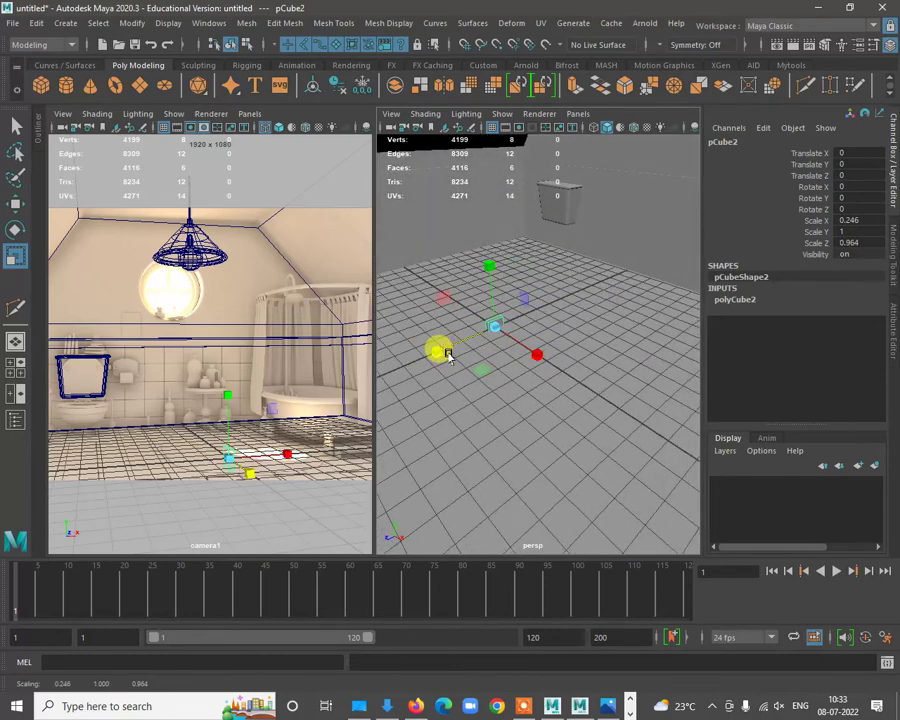
# Step: Move the cube up and left to sit beside the toilet tank at -7.985, 5.658, -11.901
pyautogui.press('w')
pyautogui.moveTo(458, 338); pyautogui.dragTo(599, 266)
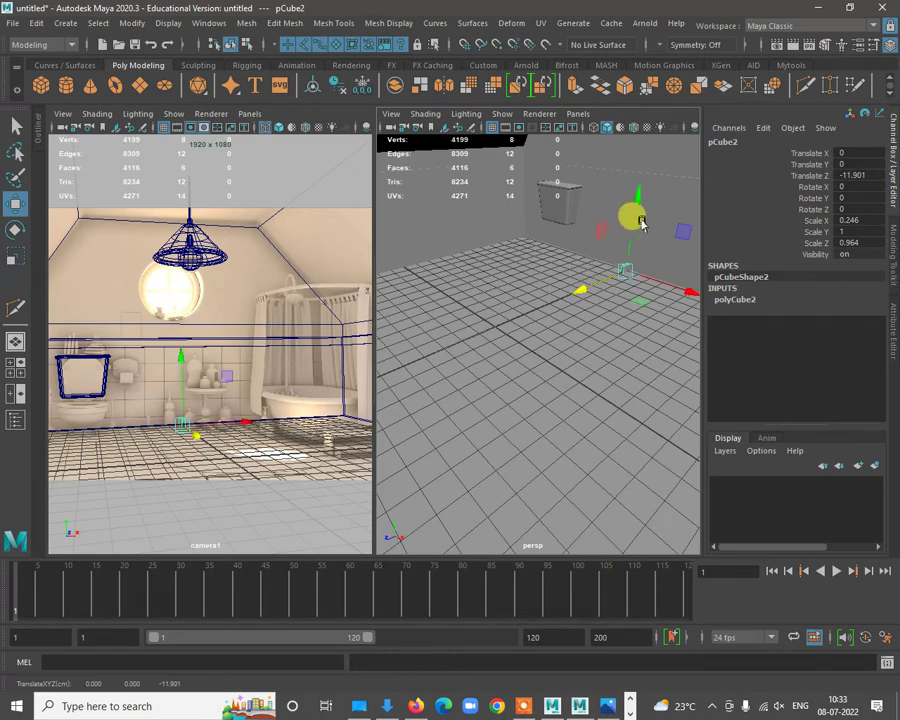
pyautogui.moveTo(635, 217); pyautogui.dragTo(640, 97)
pyautogui.scroll(5, 655, 236)
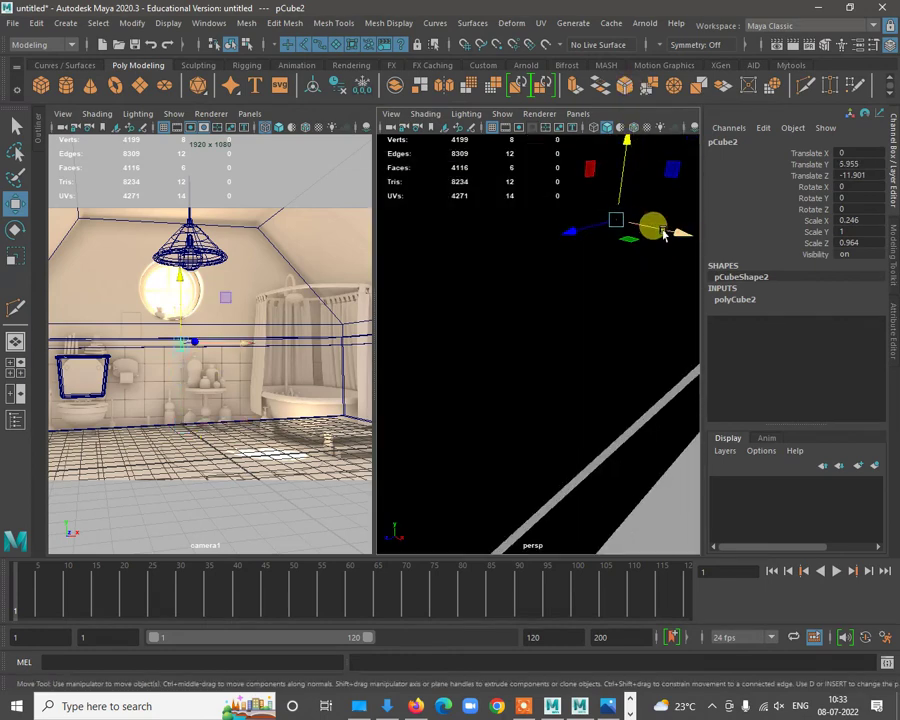
pyautogui.moveTo(650, 230); pyautogui.dragTo(539, 232)
pyautogui.click(530, 276)
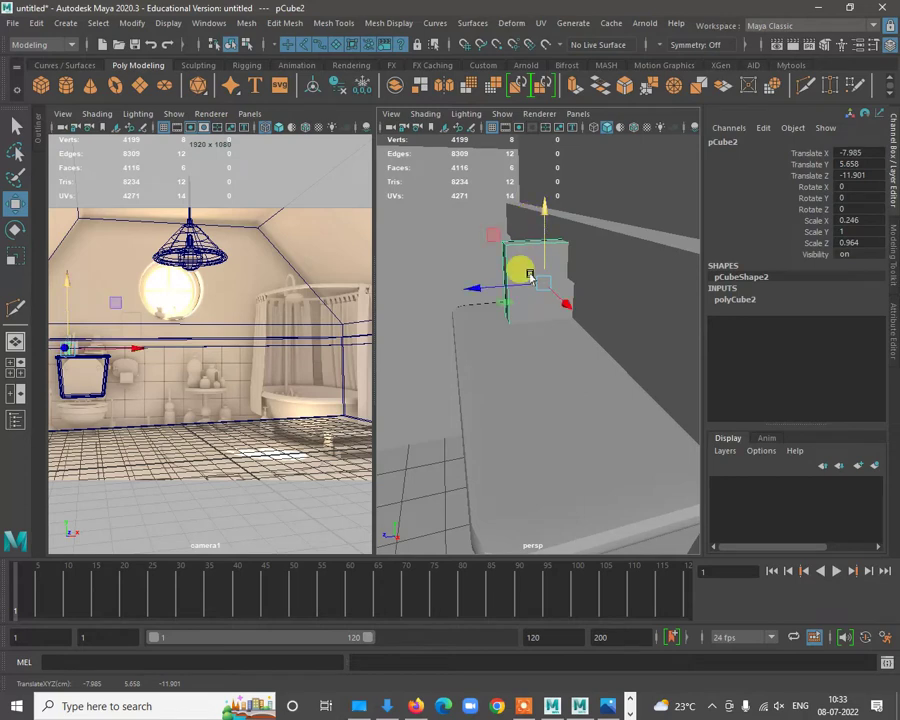
pyautogui.click(476, 281)
pyautogui.hotkey('ctrl', 'z')
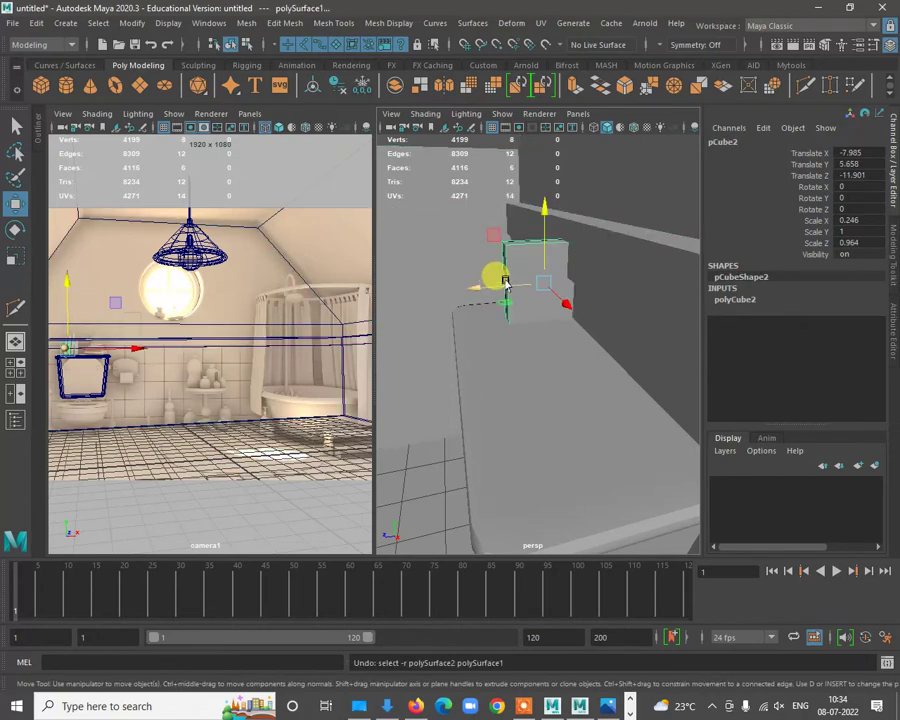
# Step: Nudge the cube into place against the tank, checking it in the camera view
pyautogui.moveTo(478, 281)
pyautogui.mouseDown()
pyautogui.moveTo(480, 288)
pyautogui.moveTo(476, 281)
pyautogui.mouseUp()
pyautogui.press('space')
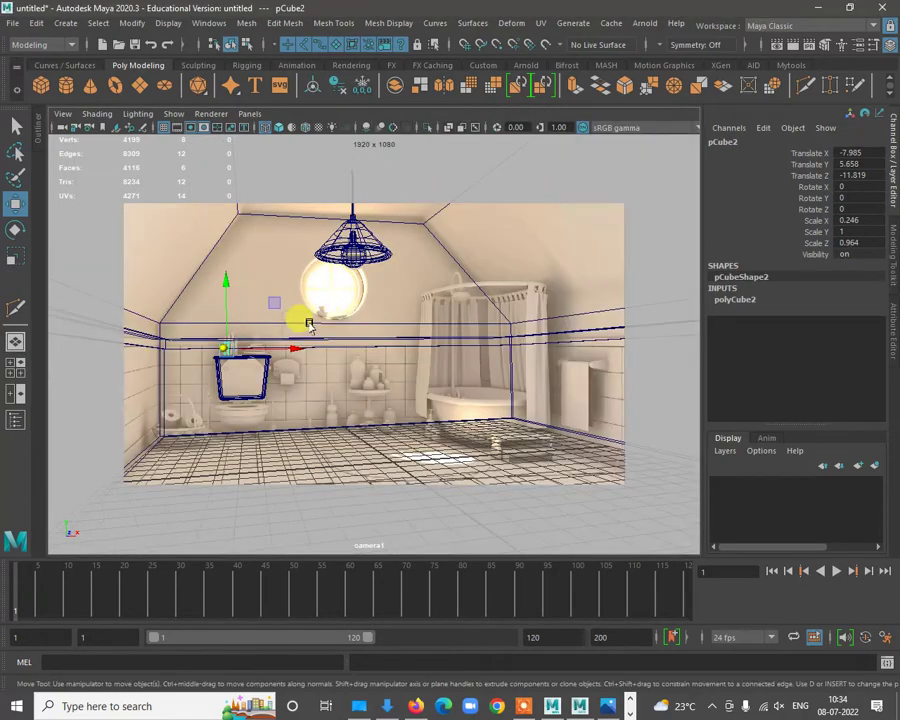
pyautogui.press('space')
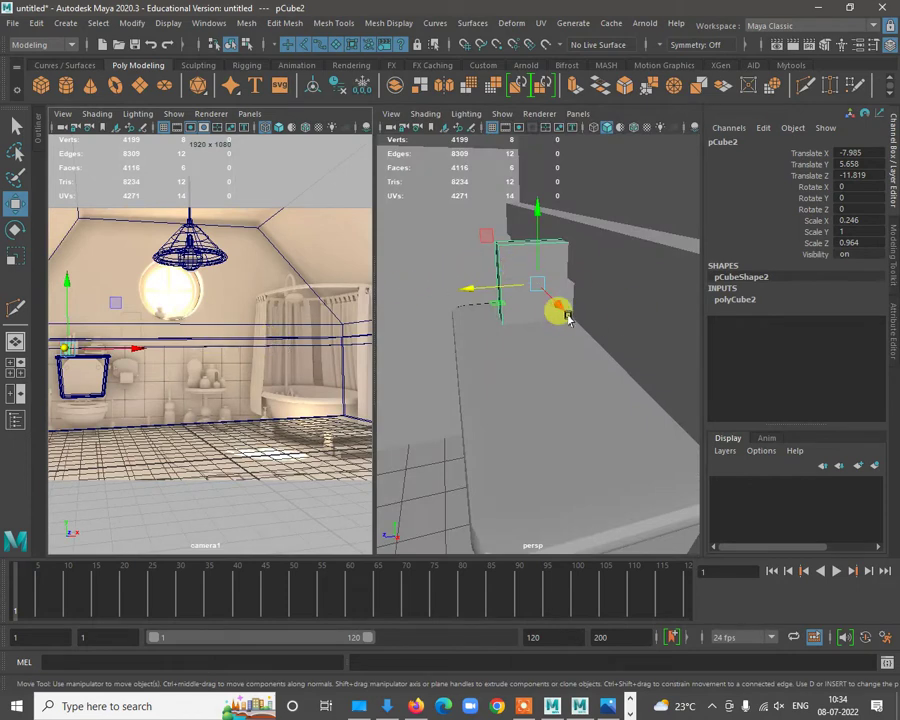
pyautogui.moveTo(557, 310); pyautogui.dragTo(462, 288)
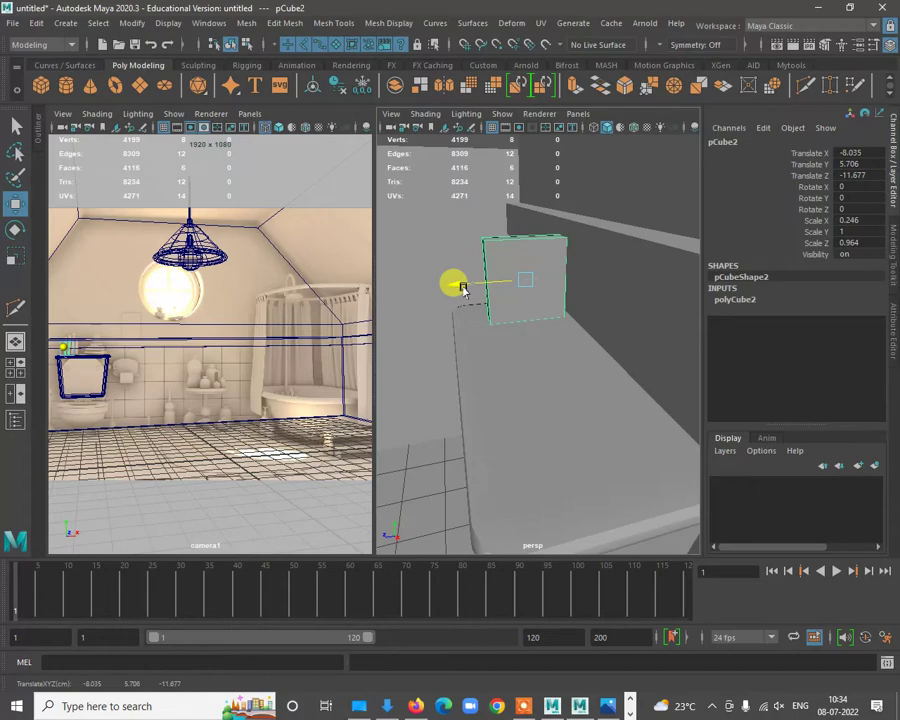
pyautogui.press('space')
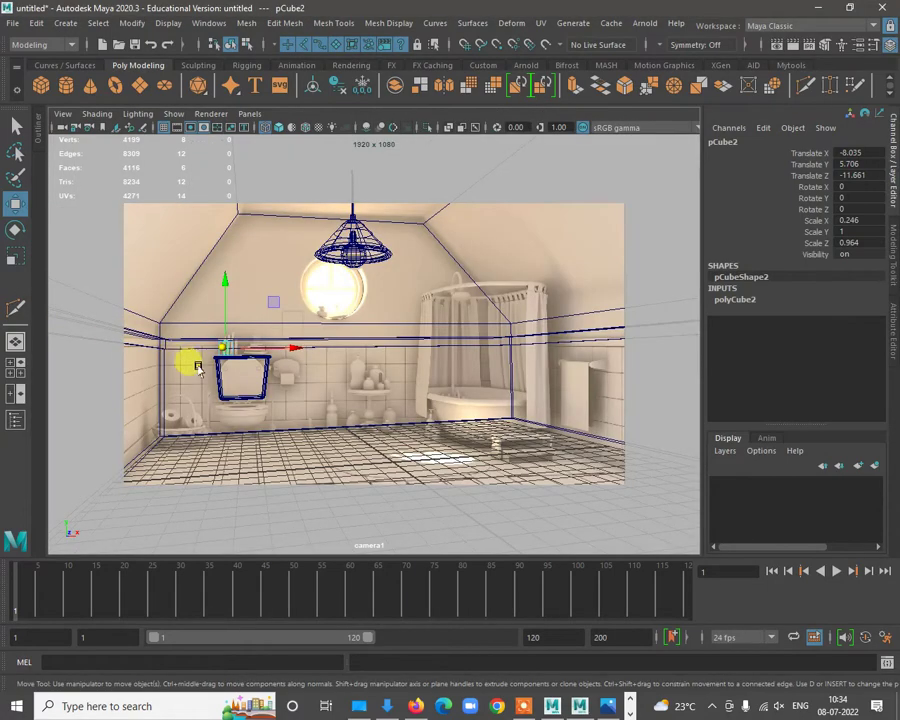
pyautogui.press('space')
pyautogui.press('space')
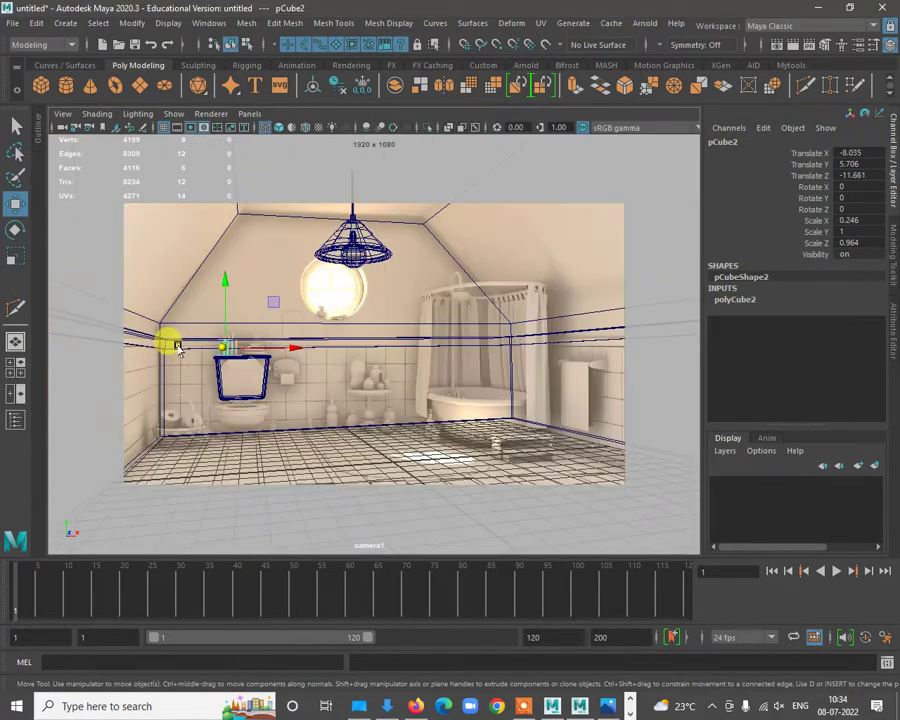
# Step: Make the book block thinner along X, to Scale X 0.159
pyautogui.rightClick(228, 318)
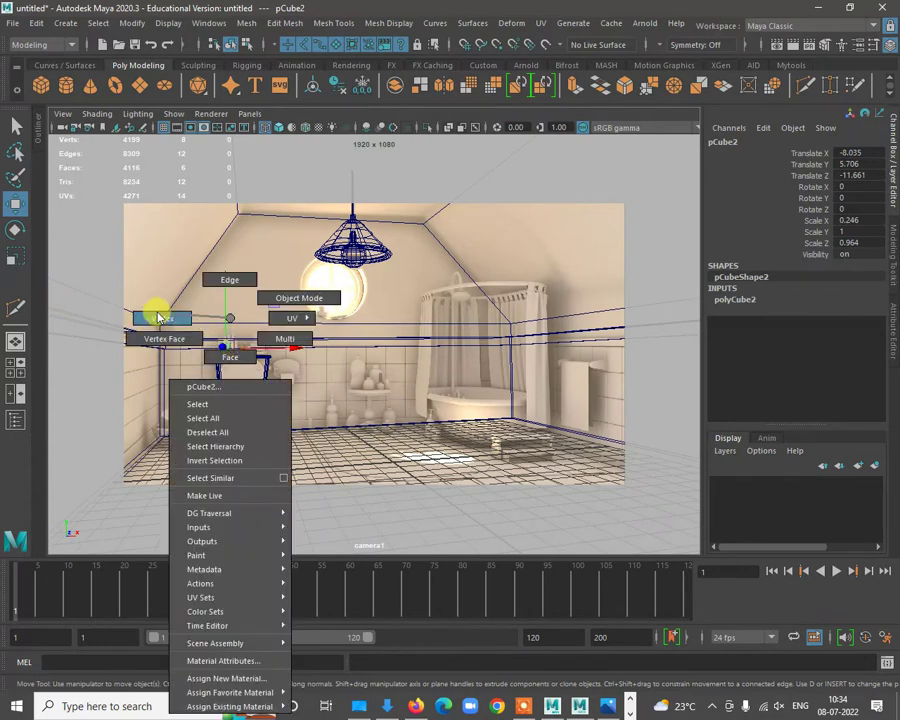
pyautogui.click(217, 330)
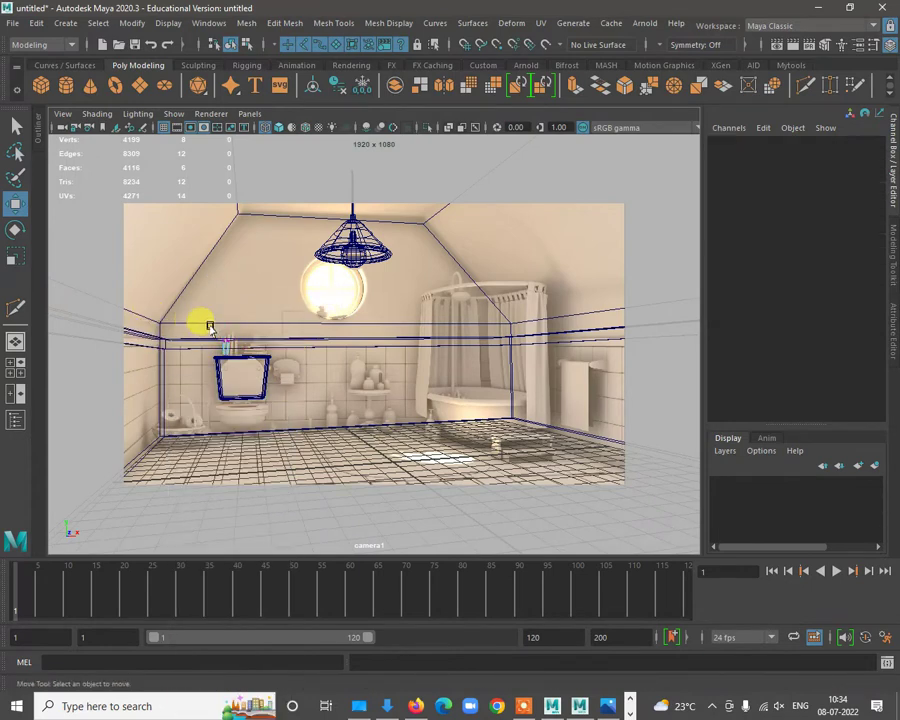
pyautogui.moveTo(235, 347); pyautogui.dragTo(216, 310)
pyautogui.click(228, 310)
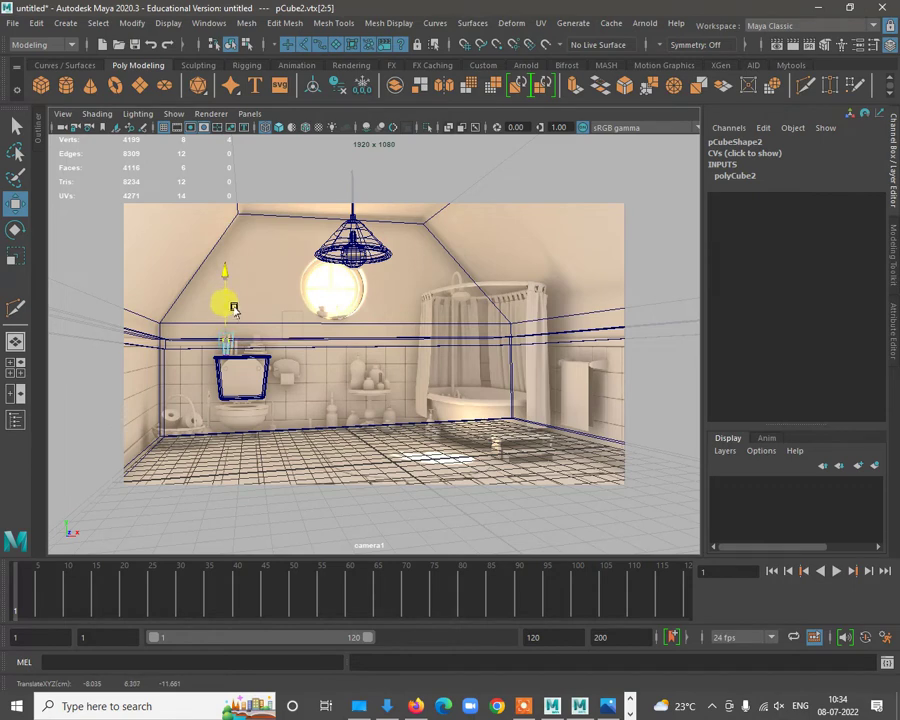
pyautogui.moveTo(230, 345); pyautogui.dragTo(296, 292, button='right')
pyautogui.click(262, 316)
pyautogui.click(258, 356)
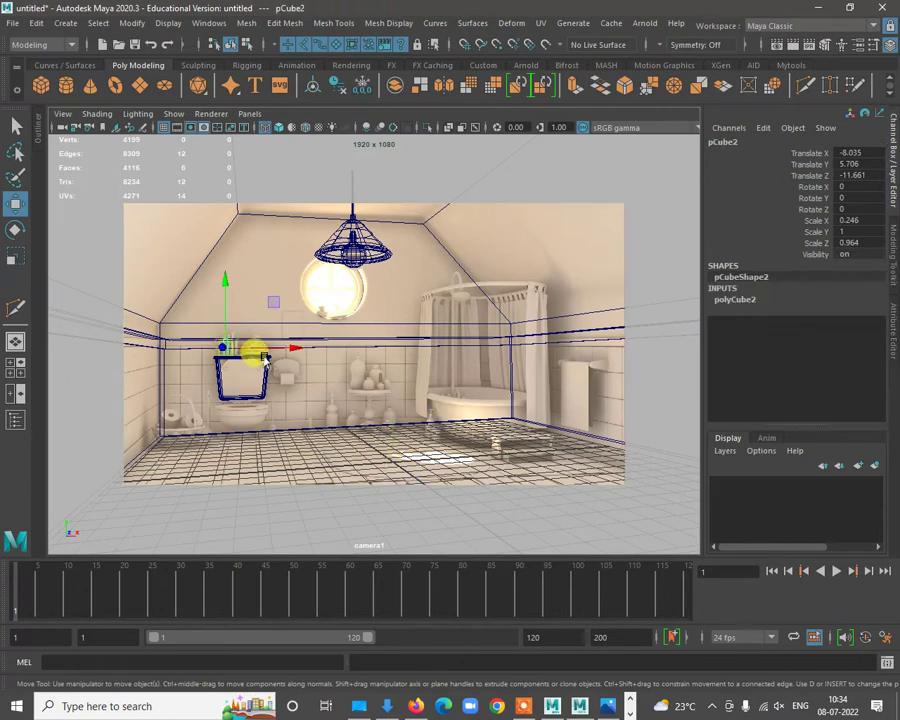
pyautogui.press('r')
pyautogui.moveTo(283, 350); pyautogui.dragTo(267, 350)
pyautogui.press('w')
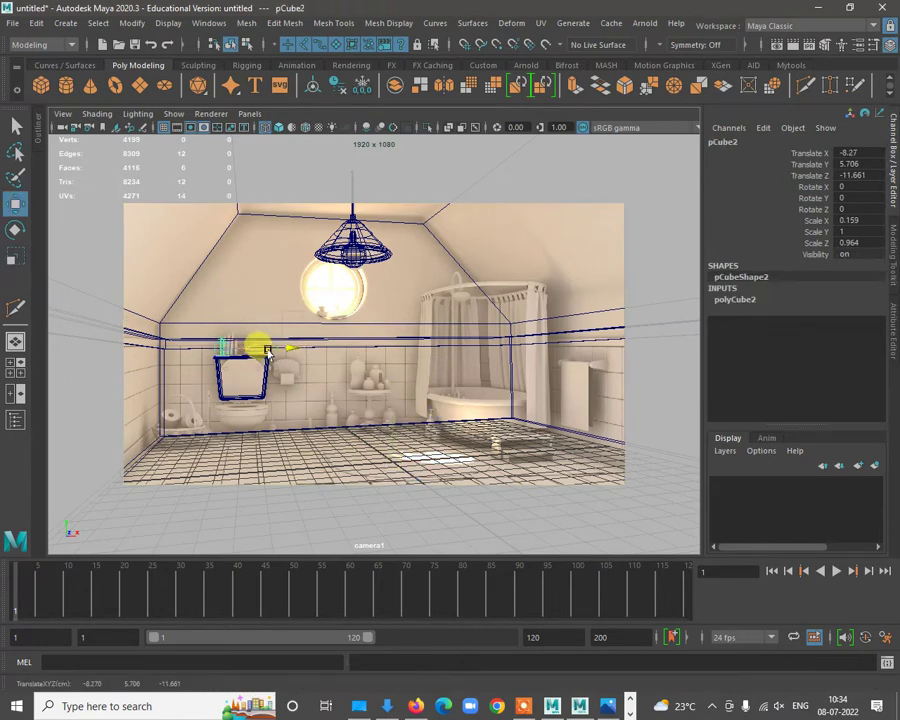
# Step: Lower the book block slightly on the tank, then maximise the viewports
pyautogui.press('space')
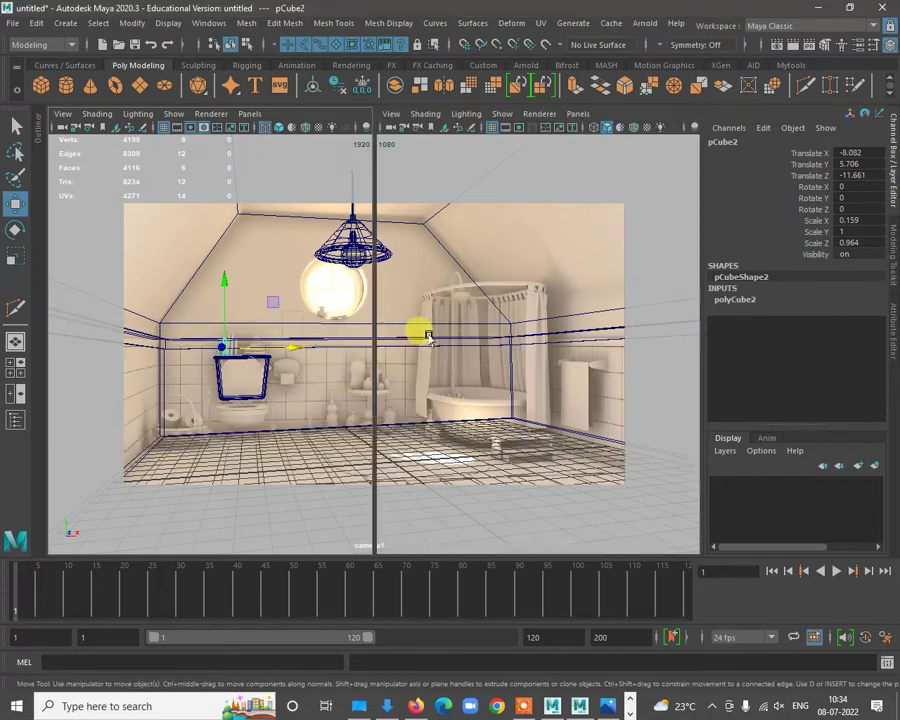
pyautogui.press('space')
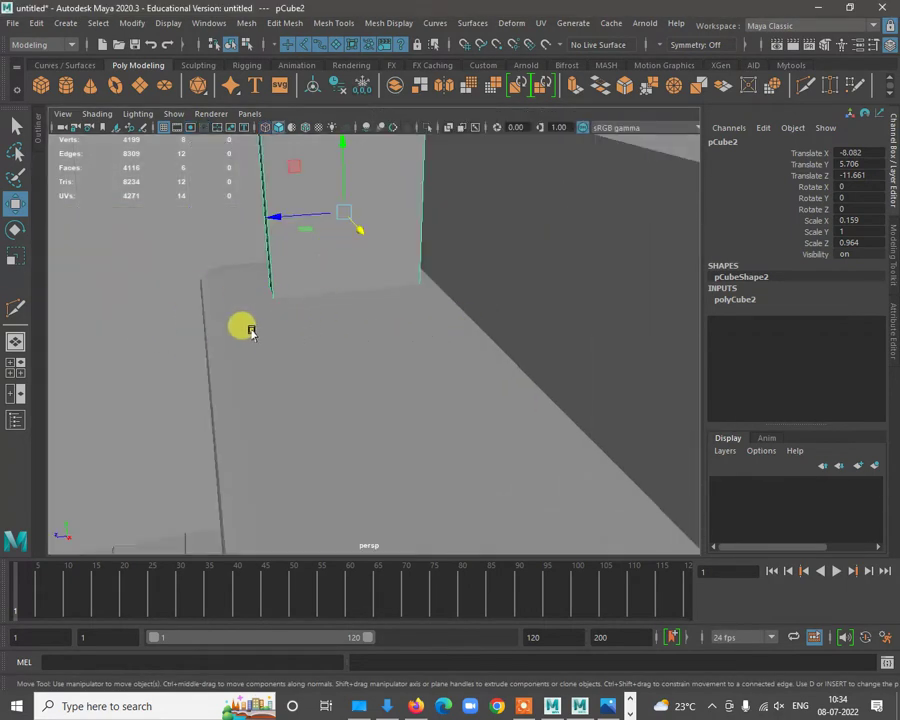
pyautogui.press('space')
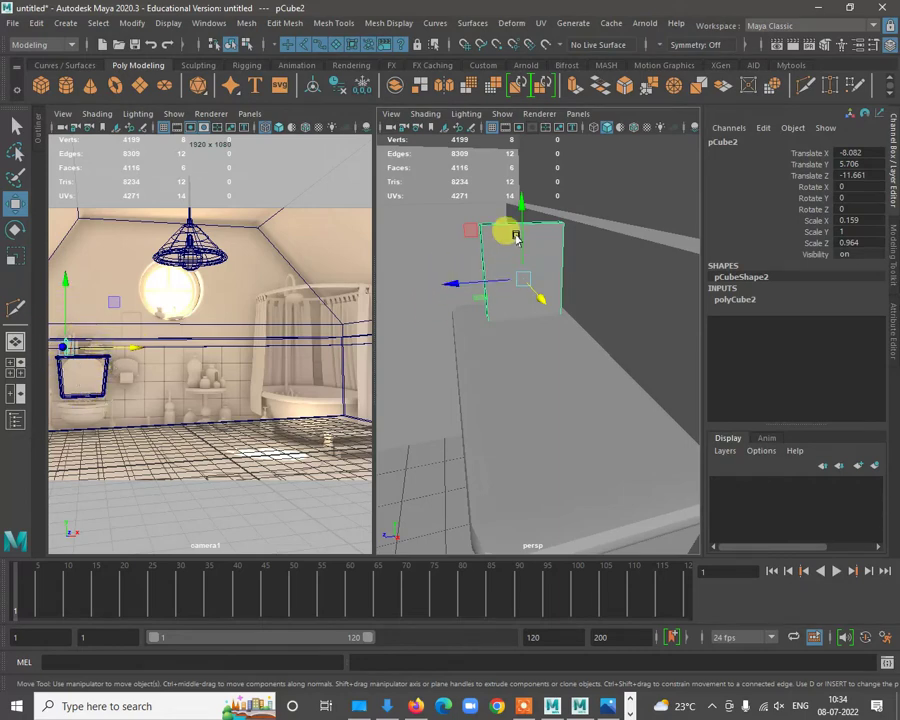
pyautogui.moveTo(516, 237); pyautogui.dragTo(523, 211)
pyautogui.hotkey('ctrl', 'space')
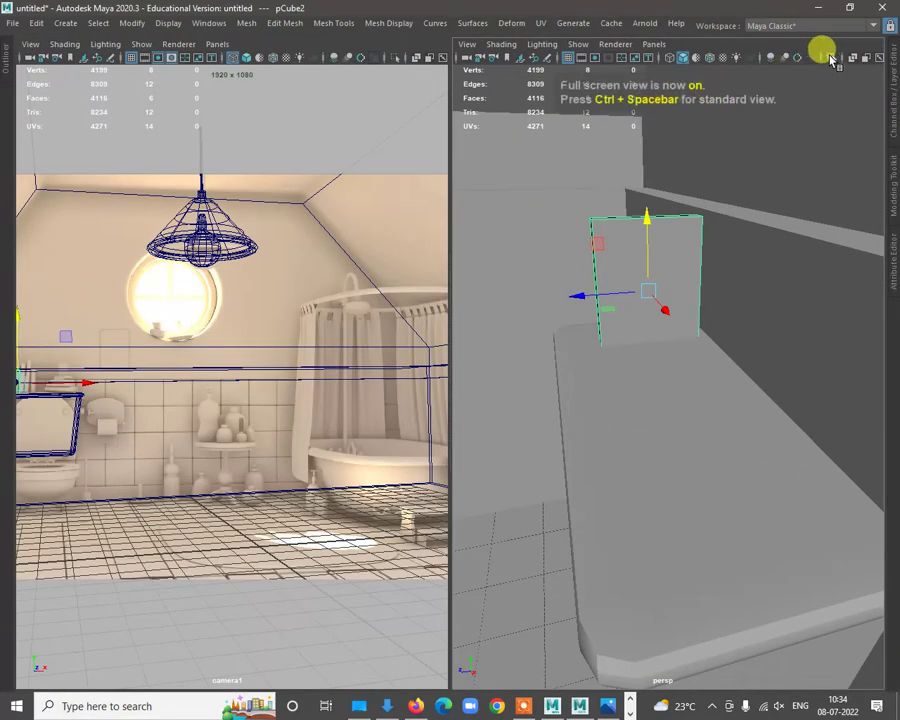
# Step: Bevel the isolated block's two spine edges with Fraction 0.5 and 3 segments
pyautogui.click(830, 59)
pyautogui.keyDown('alt'); pyautogui.moveTo(644, 284); pyautogui.dragTo(691, 165); pyautogui.keyUp('alt')
pyautogui.moveTo(691, 165); pyautogui.dragTo(689, 100, button='right')
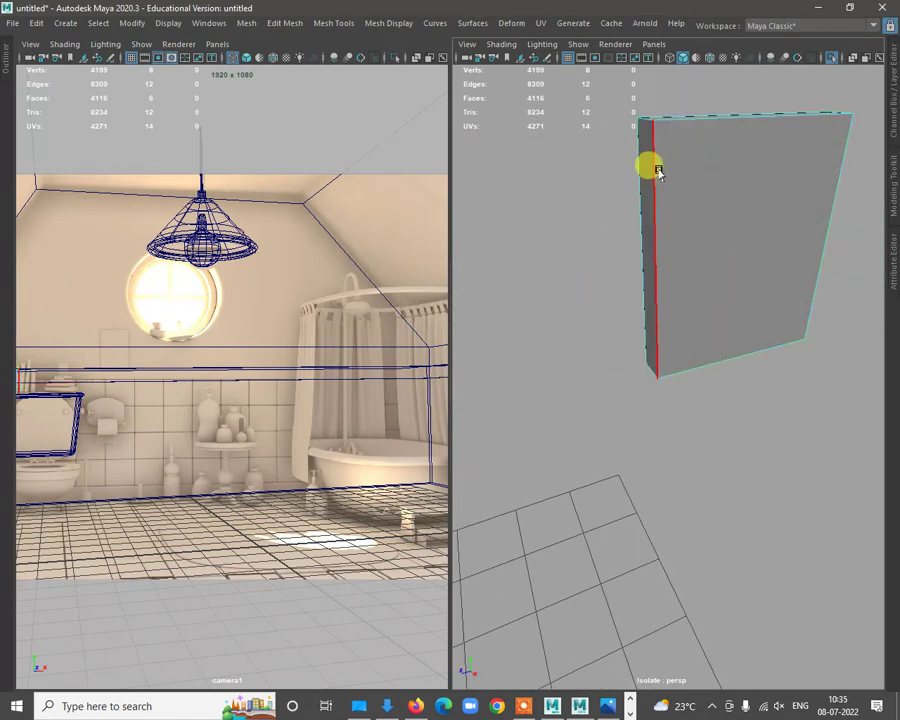
pyautogui.click(655, 170)
pyautogui.keyDown('alt'); pyautogui.moveTo(652, 168); pyautogui.dragTo(656, 222); pyautogui.keyUp('alt')
pyautogui.keyDown('shift'); pyautogui.click(653, 229); pyautogui.keyUp('shift')
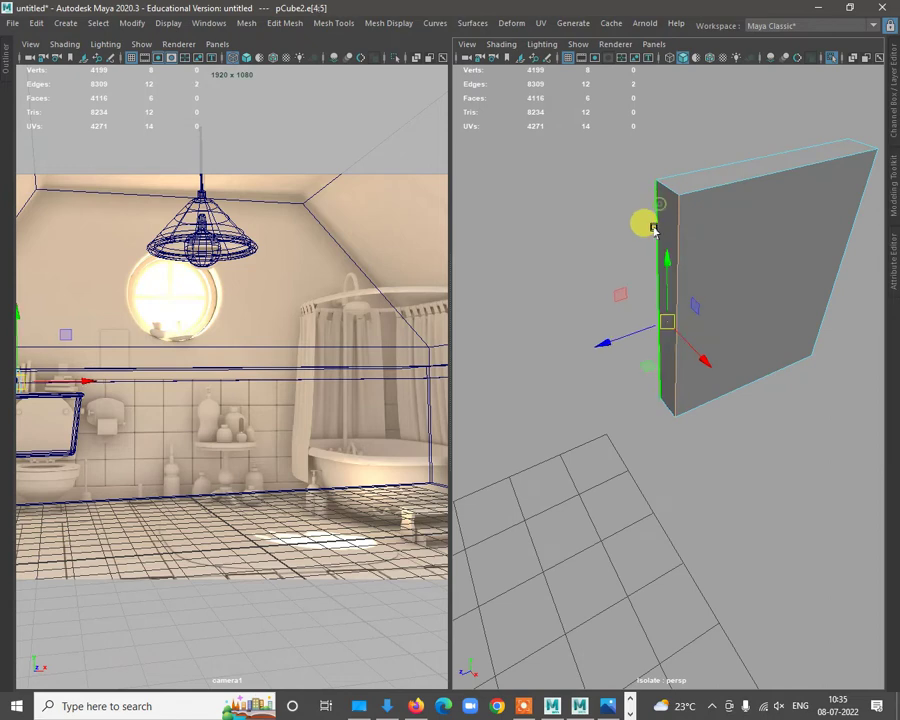
pyautogui.keyDown('shift'); pyautogui.moveTo(680, 206); pyautogui.dragTo(717, 203, button='right'); pyautogui.keyUp('shift')
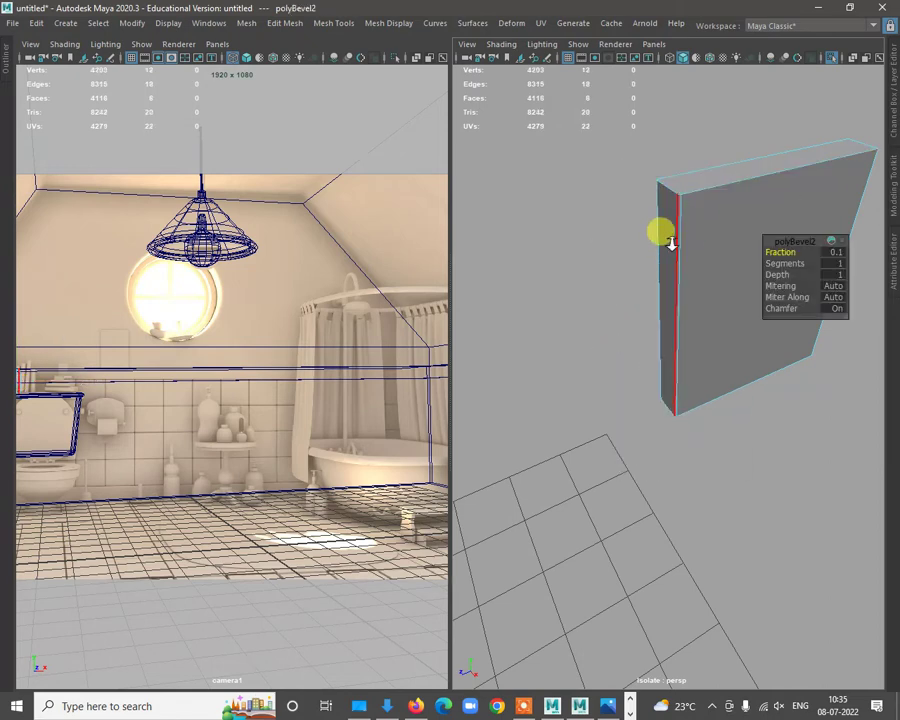
pyautogui.keyDown('alt'); pyautogui.moveTo(670, 240); pyautogui.dragTo(660, 283); pyautogui.keyUp('alt')
pyautogui.moveTo(779, 250)
pyautogui.mouseDown()
pyautogui.moveTo(782, 264)
pyautogui.moveTo(790, 258)
pyautogui.mouseUp()
pyautogui.keyDown('alt'); pyautogui.moveTo(690, 300); pyautogui.dragTo(581, 295); pyautogui.keyUp('alt')
pyautogui.moveTo(546, 240); pyautogui.dragTo(548, 275, button='right')
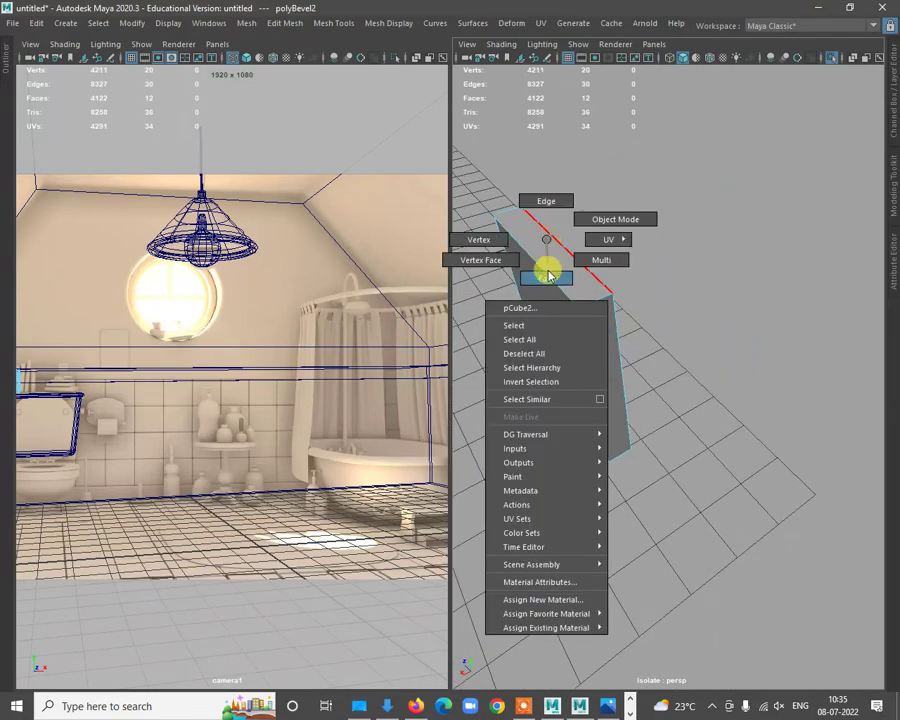
# Step: Select the book block's side face and extrude it
pyautogui.click(543, 241)
pyautogui.keyDown('alt'); pyautogui.moveTo(543, 241); pyautogui.dragTo(661, 243); pyautogui.keyUp('alt')
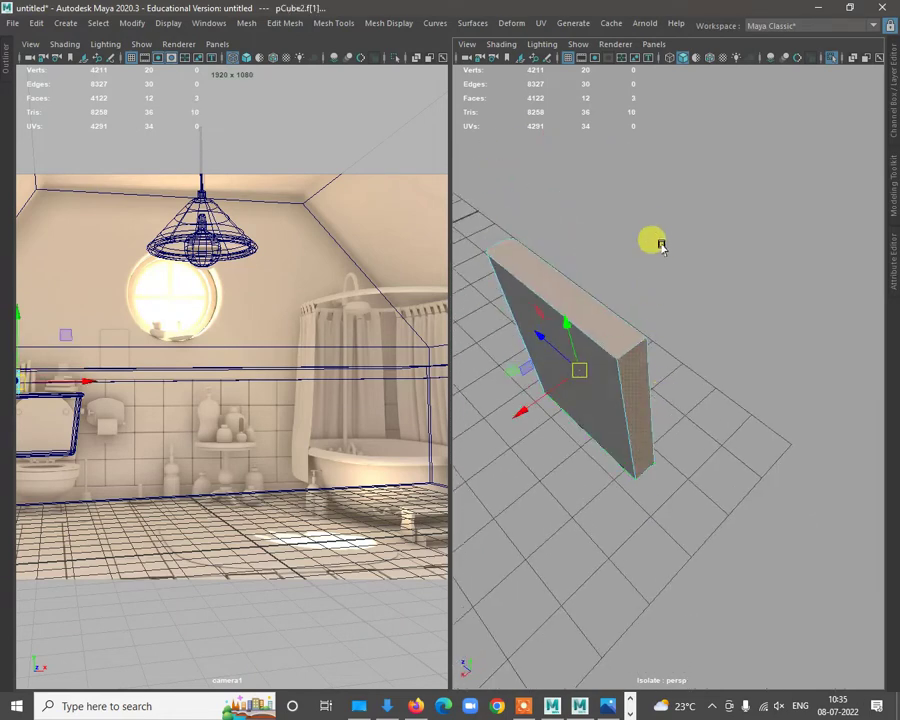
pyautogui.keyDown('shift'); pyautogui.moveTo(665, 235); pyautogui.dragTo(653, 271, button='right'); pyautogui.keyUp('shift')
pyautogui.keyDown('alt'); pyautogui.moveTo(653, 271); pyautogui.dragTo(691, 349); pyautogui.keyUp('alt')
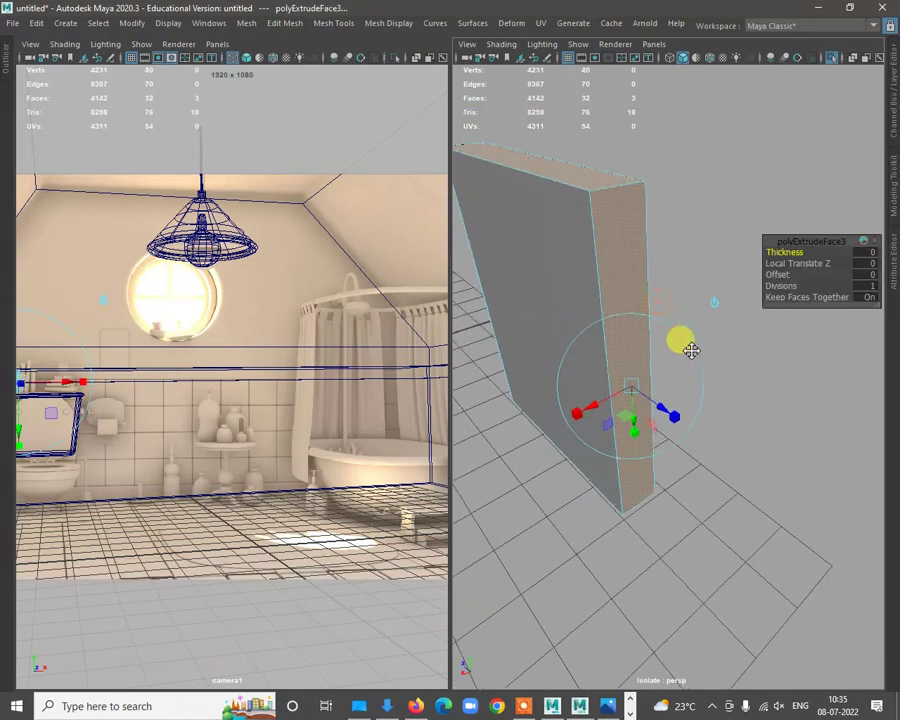
pyautogui.click(571, 416)
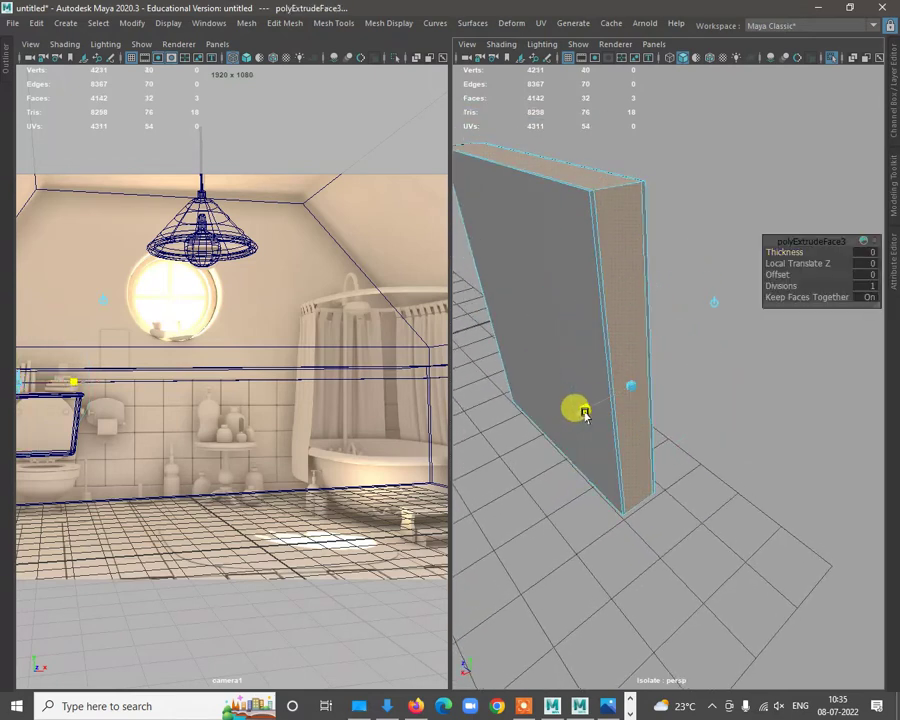
pyautogui.keyDown('alt'); pyautogui.moveTo(586, 416); pyautogui.dragTo(666, 328); pyautogui.keyUp('alt')
# Step: Extrude the face again and recess it inward to Local Translate Z -0.020
pyautogui.hotkey('ctrl', 'e')
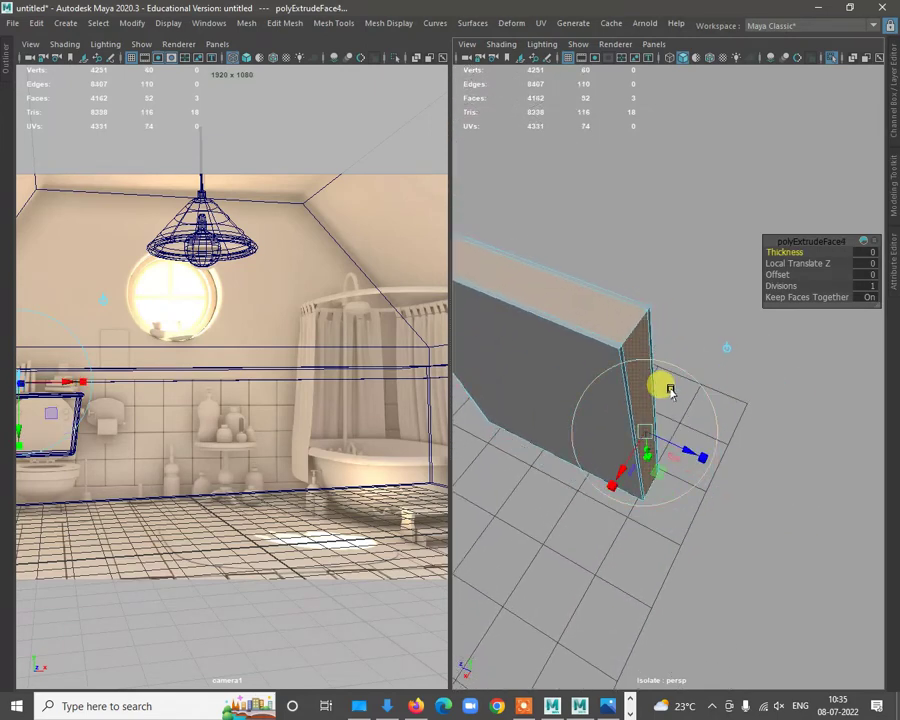
pyautogui.moveTo(691, 452); pyautogui.dragTo(685, 452)
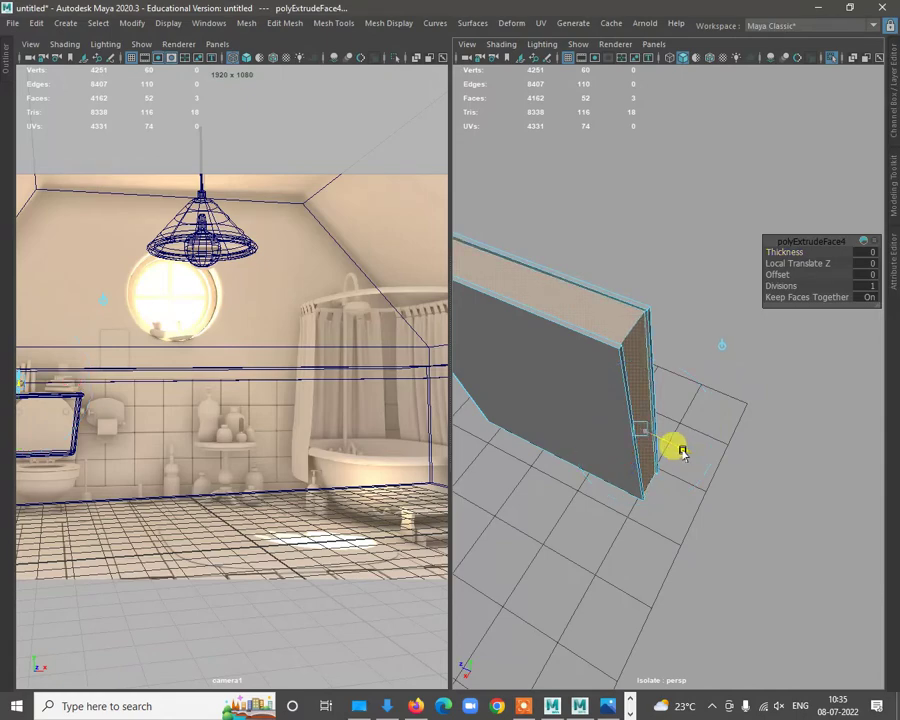
pyautogui.keyDown('alt'); pyautogui.moveTo(682, 452); pyautogui.dragTo(629, 402, button='right'); pyautogui.keyUp('alt')
pyautogui.moveTo(629, 402)
pyautogui.keyDown('alt'); pyautogui.mouseDown()
pyautogui.moveTo(585, 356)
pyautogui.moveTo(631, 342)
pyautogui.moveTo(626, 382)
pyautogui.moveTo(659, 350)
pyautogui.moveTo(626, 390)
pyautogui.mouseUp(); pyautogui.keyUp('alt')
pyautogui.keyDown('alt'); pyautogui.moveTo(603, 308); pyautogui.dragTo(628, 430); pyautogui.keyUp('alt')
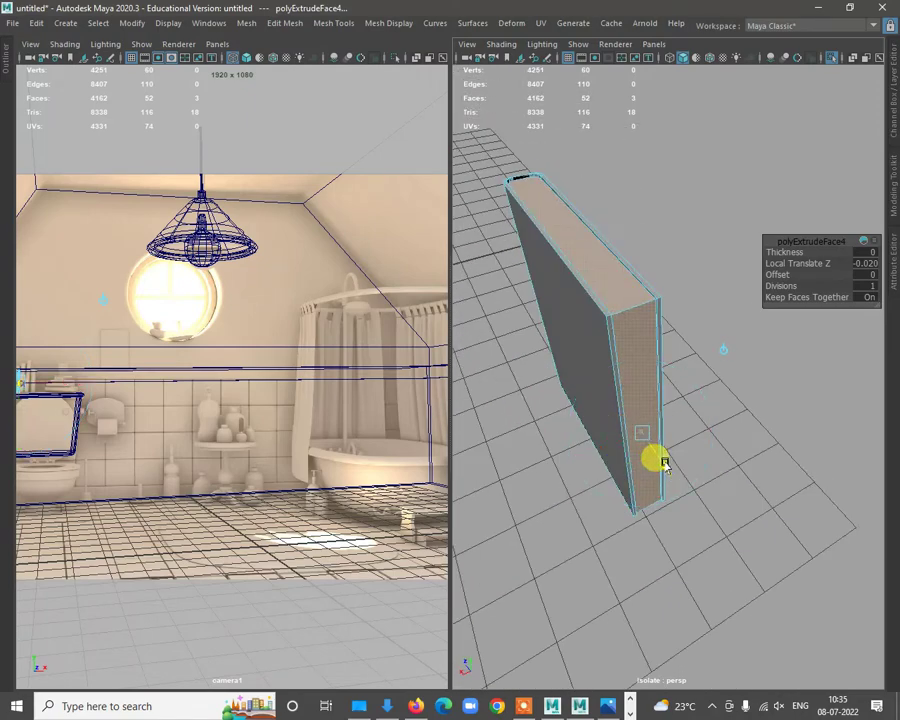
pyautogui.keyDown('alt'); pyautogui.moveTo(665, 462); pyautogui.dragTo(632, 346); pyautogui.keyUp('alt')
pyautogui.moveTo(588, 273); pyautogui.dragTo(632, 250, button='right')
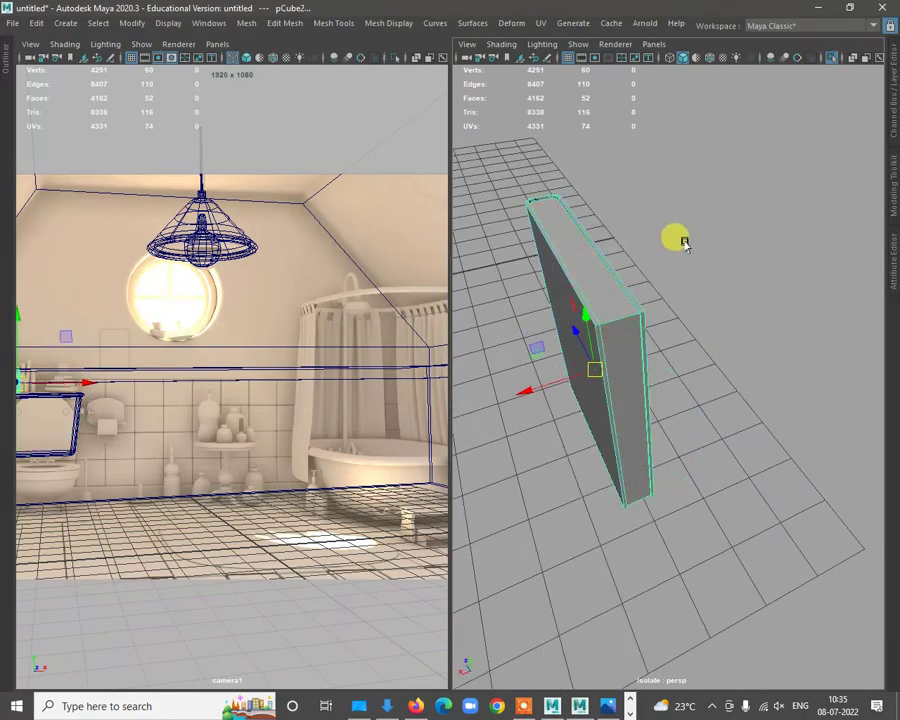
# Step: Select the book's top face and extrude it with an Offset of 0.002
pyautogui.click(683, 241)
pyautogui.click(600, 277)
pyautogui.keyDown('alt'); pyautogui.moveTo(600, 277); pyautogui.dragTo(704, 292); pyautogui.keyUp('alt')
pyautogui.click(670, 313)
pyautogui.keyDown('shift'); pyautogui.moveTo(710, 281); pyautogui.dragTo(710, 312, button='right'); pyautogui.keyUp('shift')
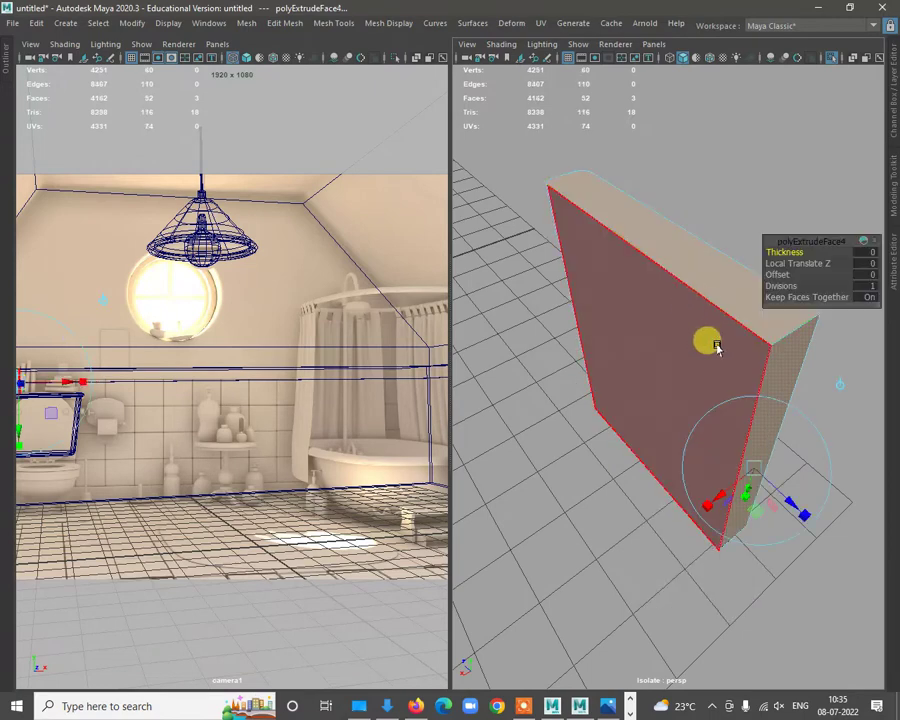
pyautogui.keyDown('alt'); pyautogui.moveTo(713, 342); pyautogui.dragTo(872, 289); pyautogui.keyUp('alt')
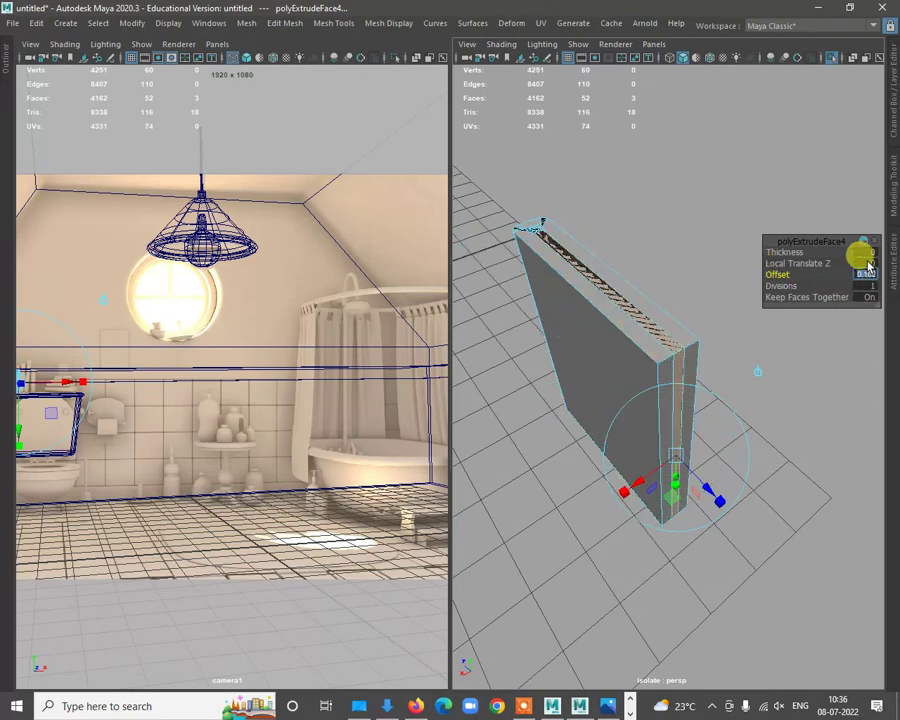
pyautogui.write('0.002')
pyautogui.press('Return')
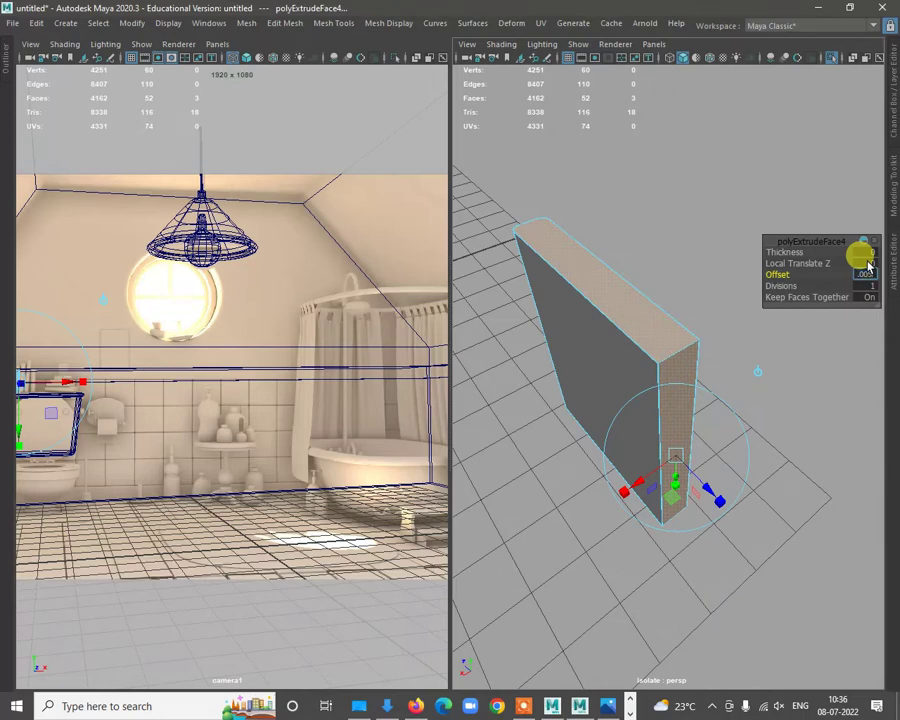
# Step: Raise the extrusion's Offset to 0.005 to form a thin rim
pyautogui.scroll(10, 550, 206)
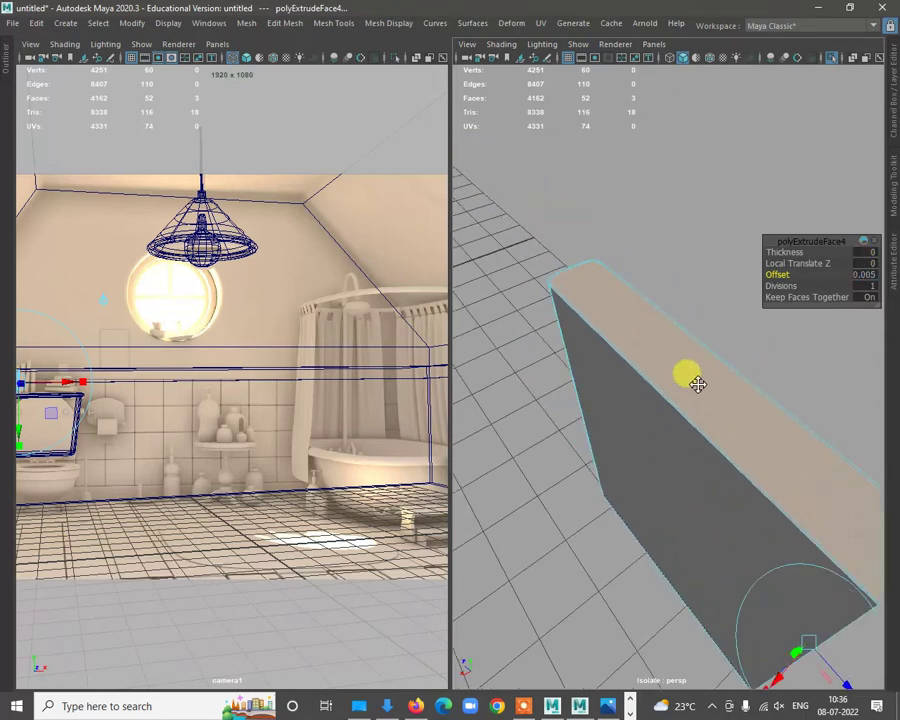
pyautogui.keyDown('alt'); pyautogui.moveTo(593, 338); pyautogui.dragTo(575, 260); pyautogui.keyUp('alt')
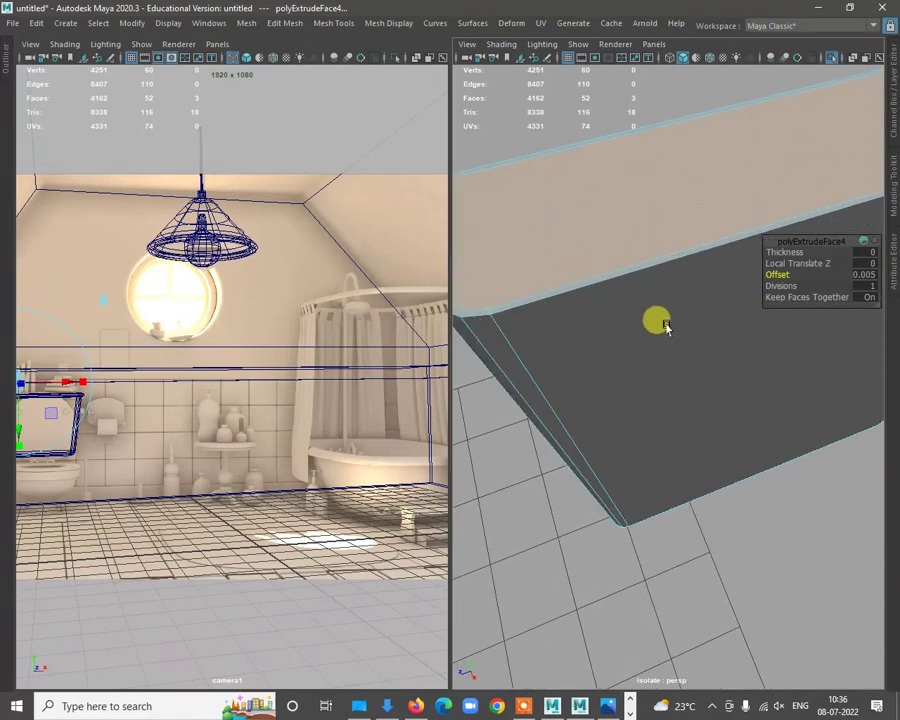
pyautogui.scroll(-10, 690, 318)
pyautogui.keyDown('alt'); pyautogui.moveTo(717, 311); pyautogui.dragTo(577, 255); pyautogui.keyUp('alt')
pyautogui.scroll(10, 577, 255)
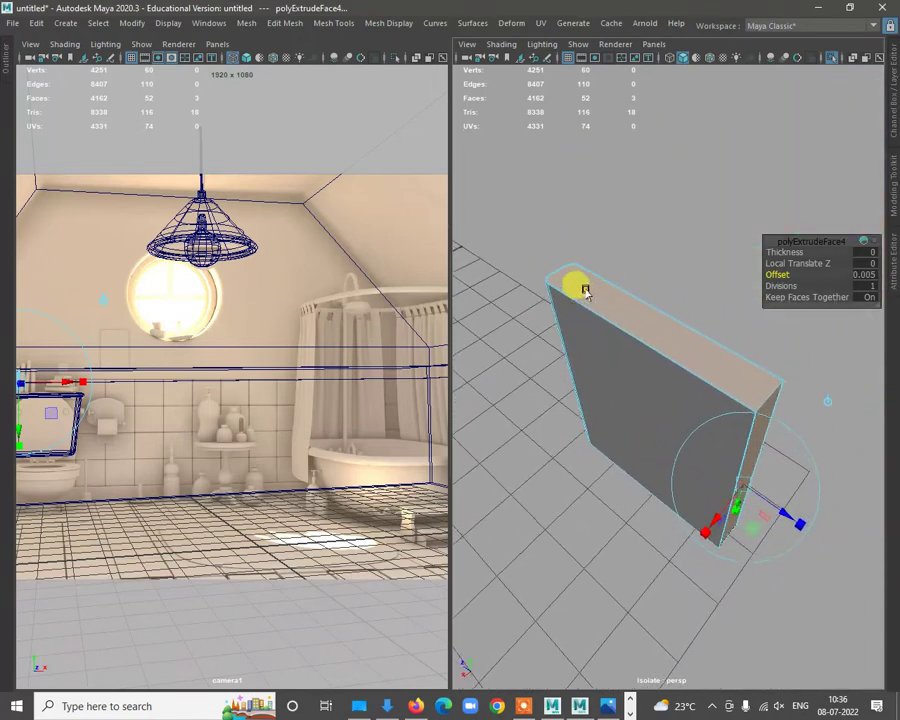
pyautogui.keyDown('alt'); pyautogui.moveTo(498, 255); pyautogui.dragTo(580, 276, button='middle'); pyautogui.keyUp('alt')
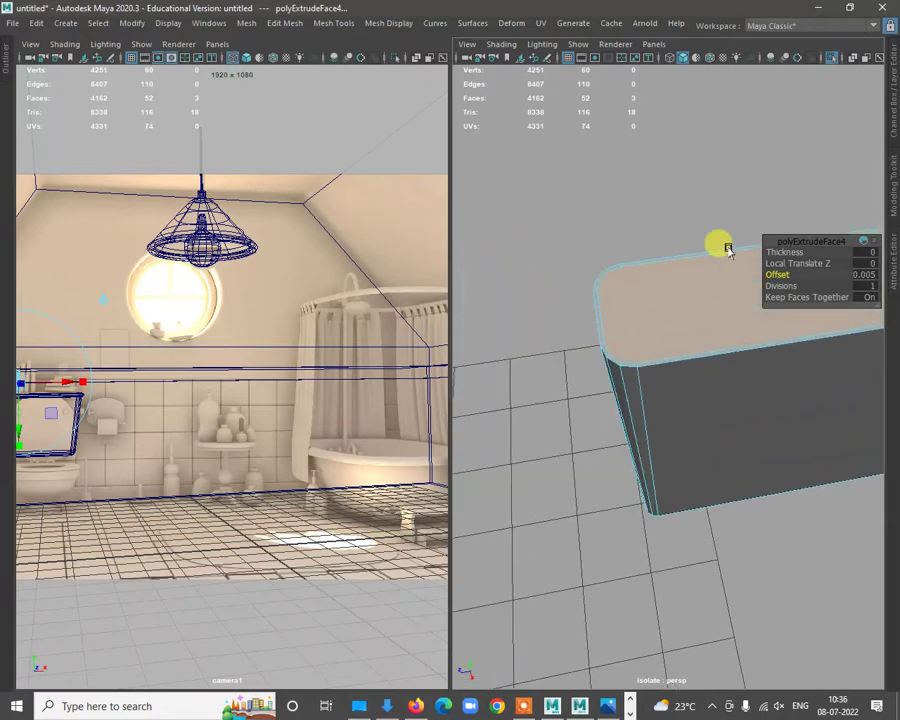
pyautogui.write('0.005')
pyautogui.press('Return')
pyautogui.click(848, 242)
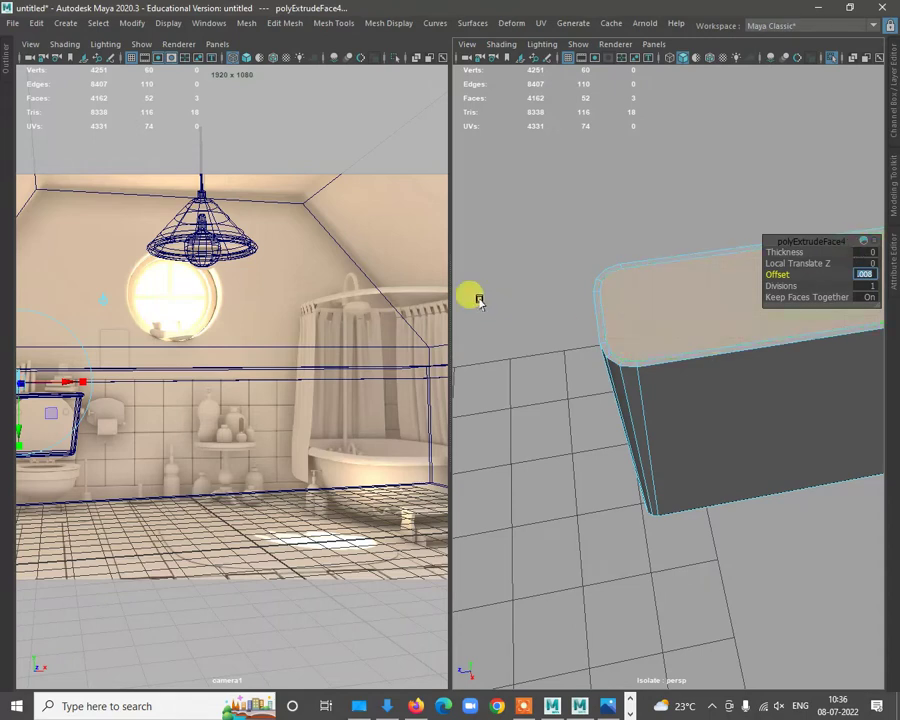
pyautogui.keyDown('alt'); pyautogui.moveTo(586, 344); pyautogui.dragTo(637, 344, button='right'); pyautogui.keyUp('alt')
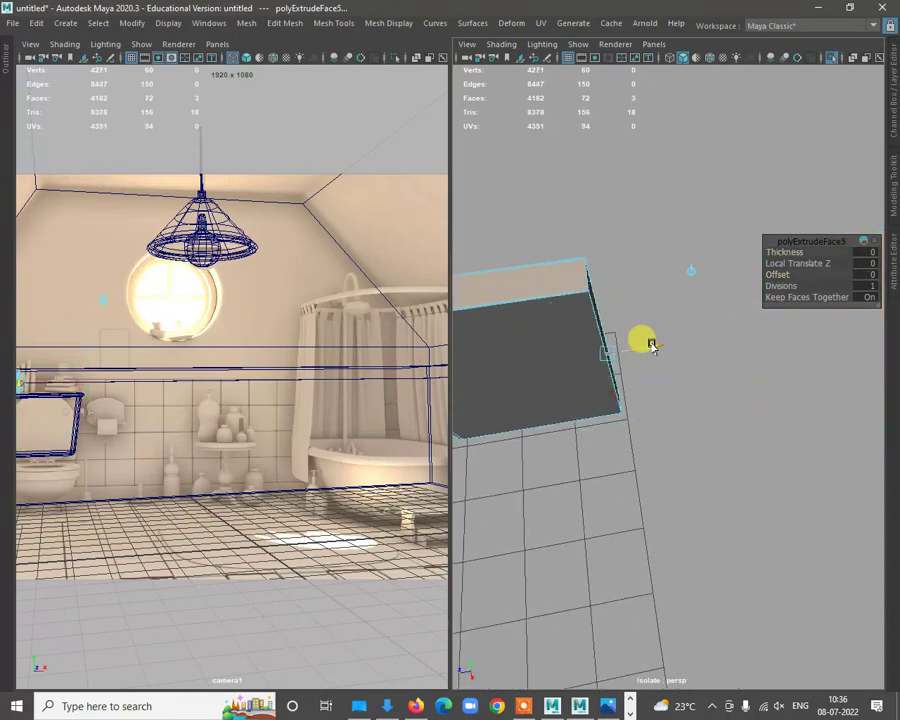
# Step: Select two faces of the book slab in Face mode
pyautogui.keyDown('alt'); pyautogui.moveTo(646, 350); pyautogui.dragTo(623, 246); pyautogui.keyUp('alt')
pyautogui.moveTo(619, 237); pyautogui.dragTo(683, 209, button='right')
pyautogui.keyDown('alt'); pyautogui.moveTo(690, 195); pyautogui.dragTo(691, 362); pyautogui.keyUp('alt')
pyautogui.rightClick(562, 290)
pyautogui.click(563, 325)
pyautogui.click(560, 307)
pyautogui.keyDown('shift'); pyautogui.click(620, 385); pyautogui.keyUp('shift')
# Step: Extract the selected faces into a separate piece, polySurface4, and select the pieces
pyautogui.keyDown('alt'); pyautogui.moveTo(620, 385); pyautogui.dragTo(727, 317); pyautogui.keyUp('alt')
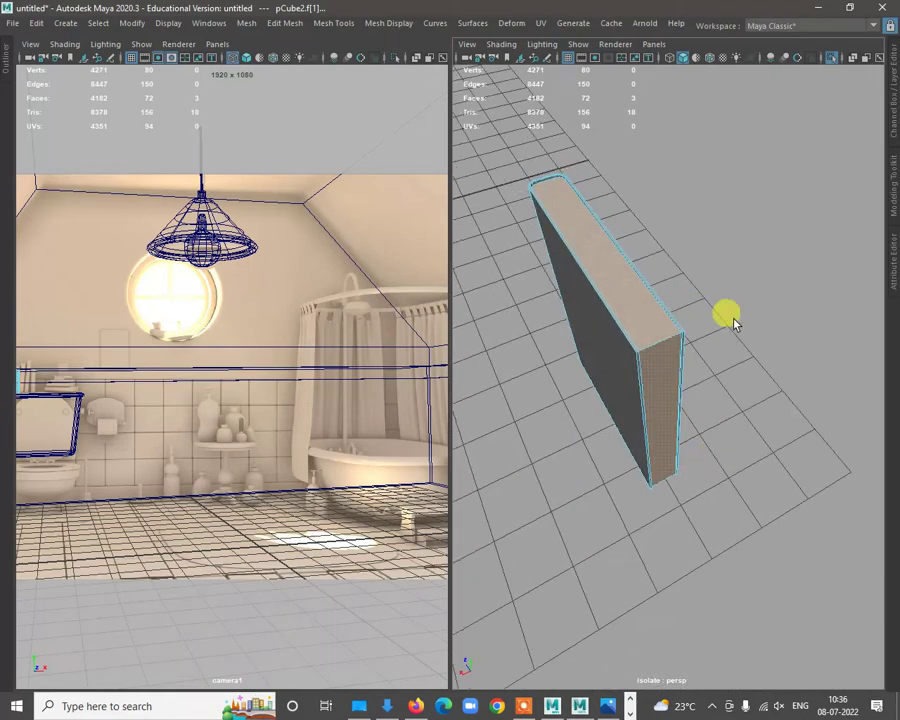
pyautogui.keyDown('shift'); pyautogui.moveTo(726, 220); pyautogui.dragTo(717, 452, button='right'); pyautogui.keyUp('shift')
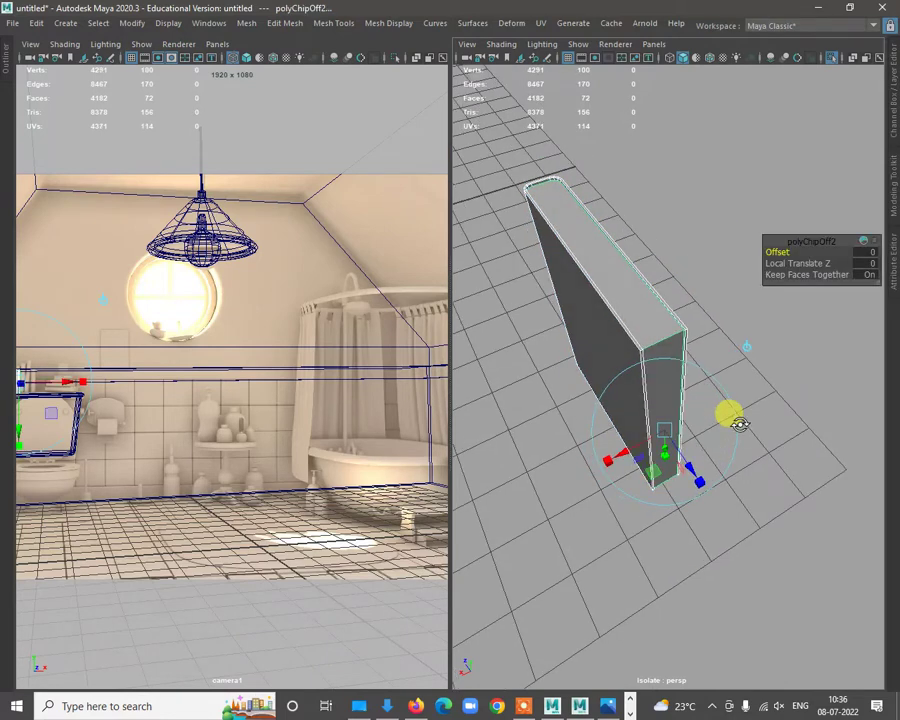
pyautogui.click(713, 203)
pyautogui.click(600, 308)
pyautogui.click(657, 362)
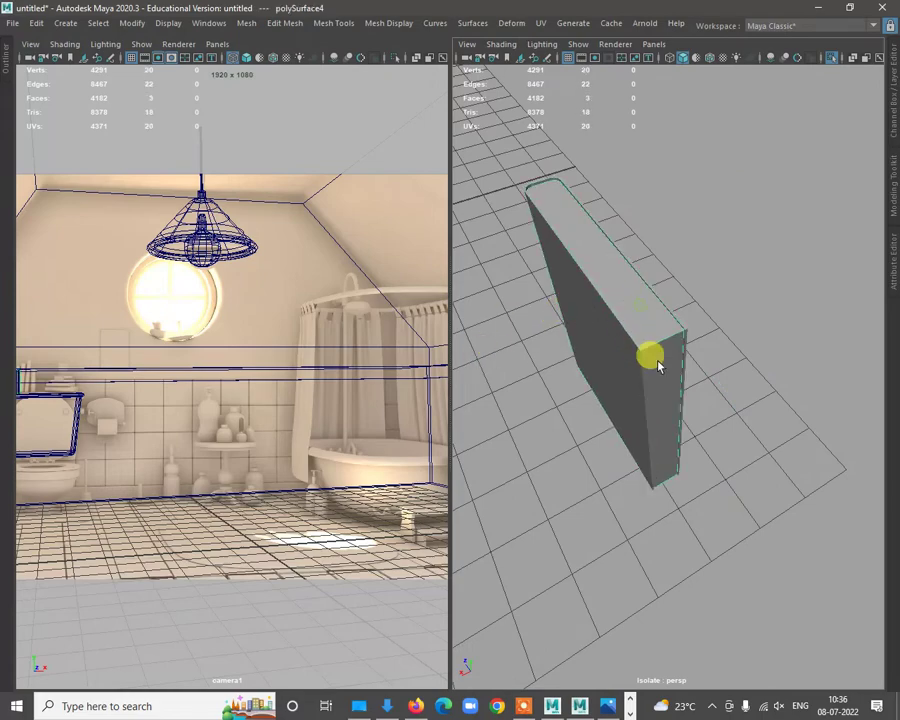
pyautogui.keyDown('alt'); pyautogui.moveTo(657, 362); pyautogui.dragTo(633, 321); pyautogui.keyUp('alt')
# Step: Insert multiple edge loops across the tall slab, then undo them and return to Object Mode
pyautogui.keyDown('shift'); pyautogui.moveTo(615, 212); pyautogui.dragTo(581, 233, button='right'); pyautogui.keyUp('shift')
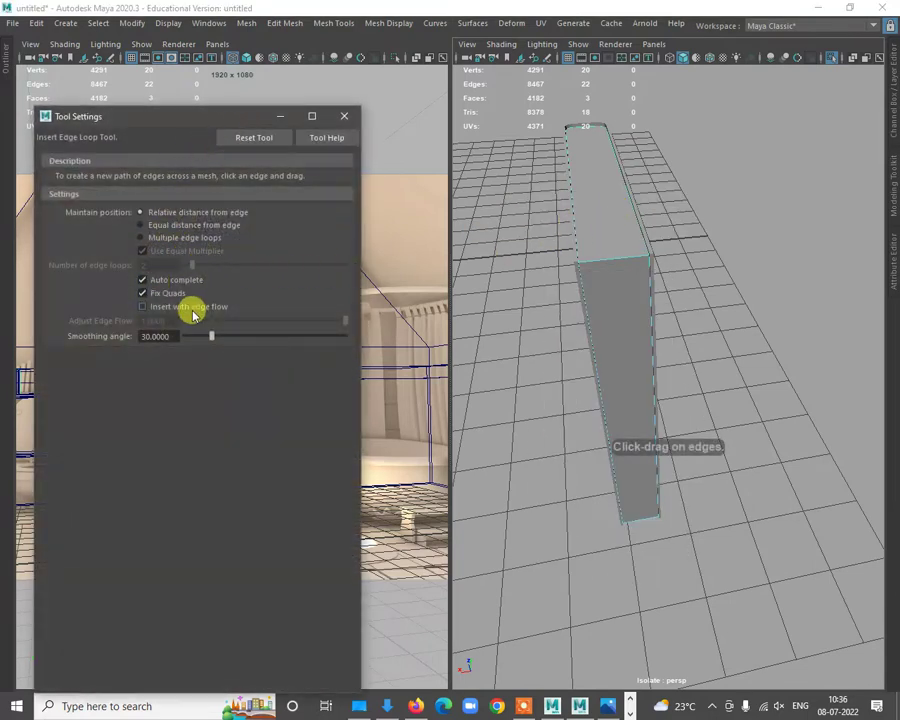
pyautogui.click(161, 237)
pyautogui.click(163, 265)
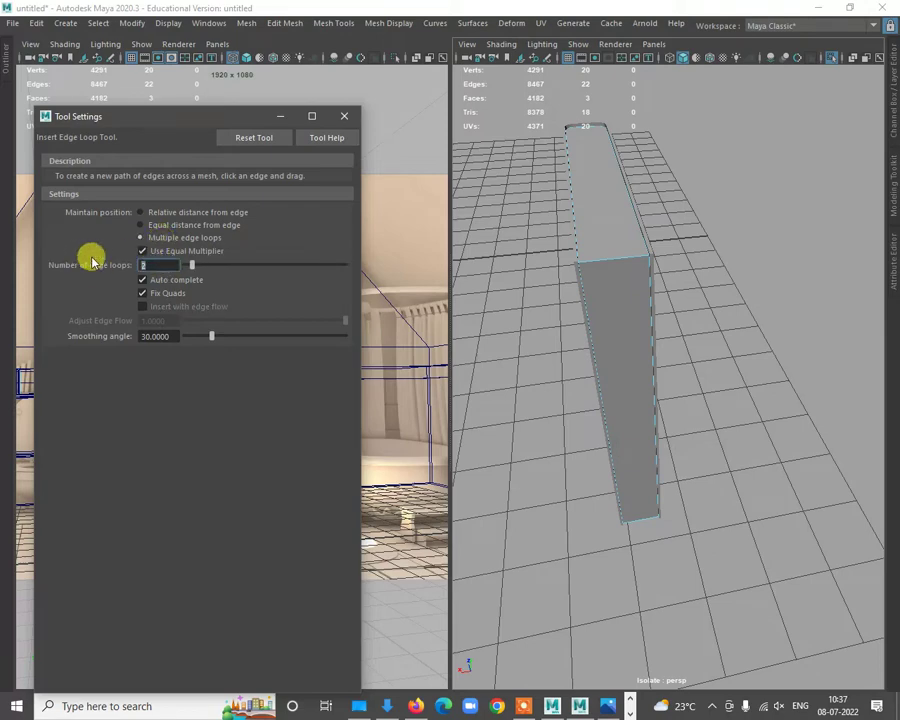
pyautogui.click(344, 116)
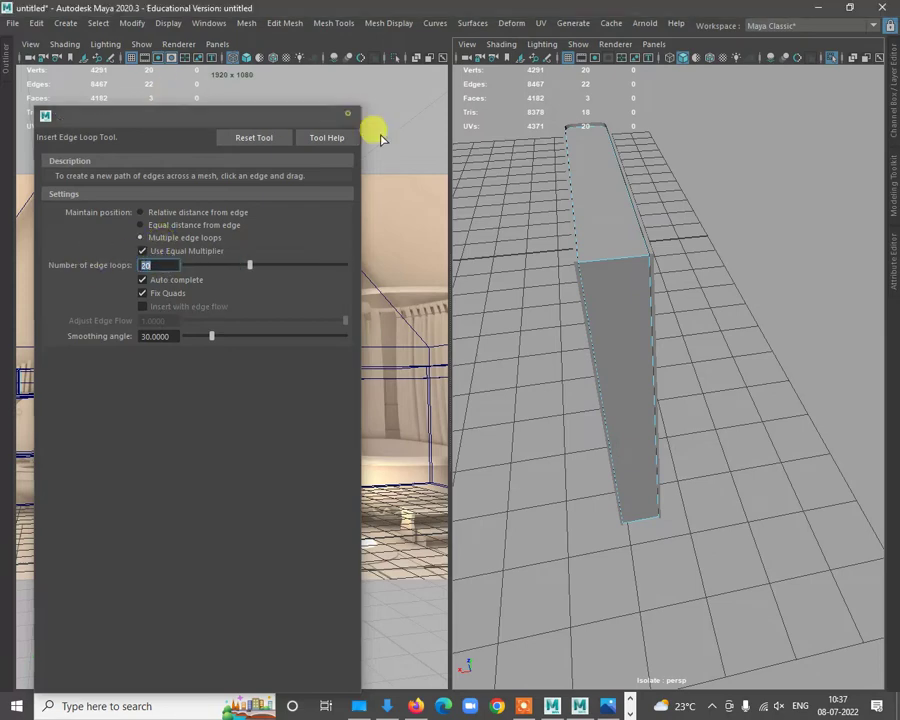
pyautogui.click(605, 261)
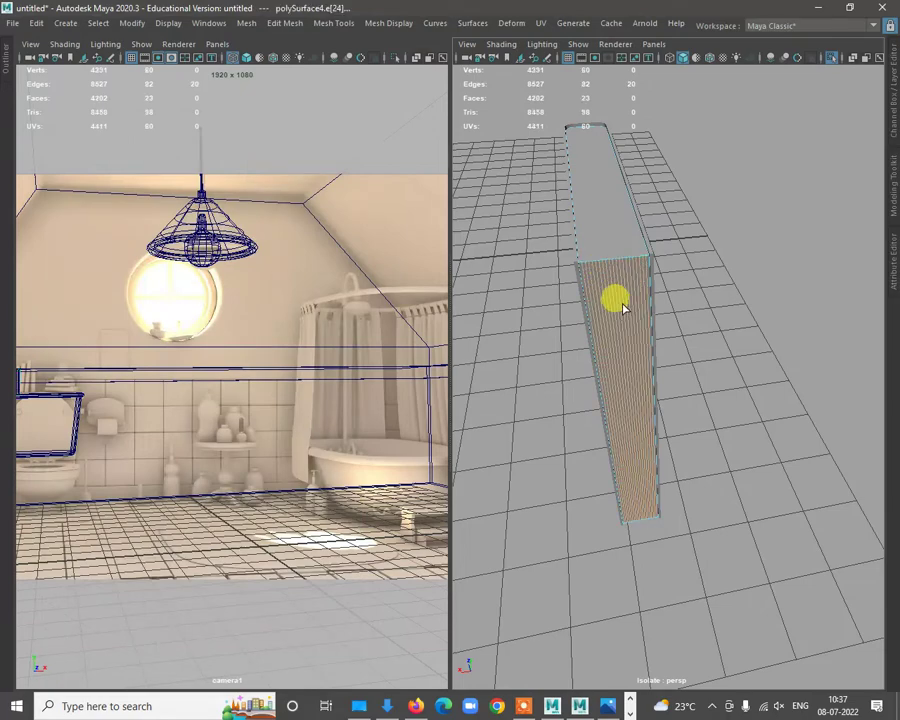
pyautogui.moveTo(620, 304)
pyautogui.keyDown('alt'); pyautogui.mouseDown()
pyautogui.moveTo(632, 300)
pyautogui.moveTo(636, 278)
pyautogui.moveTo(620, 233)
pyautogui.moveTo(657, 197)
pyautogui.moveTo(623, 283)
pyautogui.moveTo(635, 344)
pyautogui.moveTo(645, 319)
pyautogui.moveTo(629, 295)
pyautogui.mouseUp(); pyautogui.keyUp('alt')
pyautogui.hotkey('ctrl', 'z')
pyautogui.moveTo(596, 185); pyautogui.dragTo(645, 155, button='right')
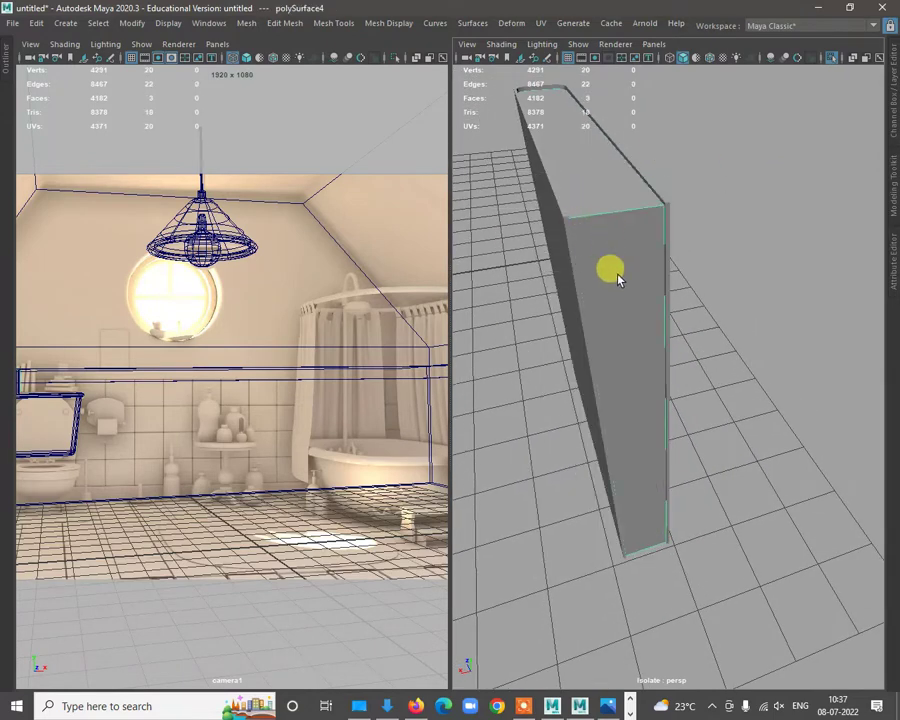
# Step: Select both book pieces and combine them into a single mesh
pyautogui.keyDown('alt'); pyautogui.moveTo(617, 279); pyautogui.dragTo(601, 306); pyautogui.keyUp('alt')
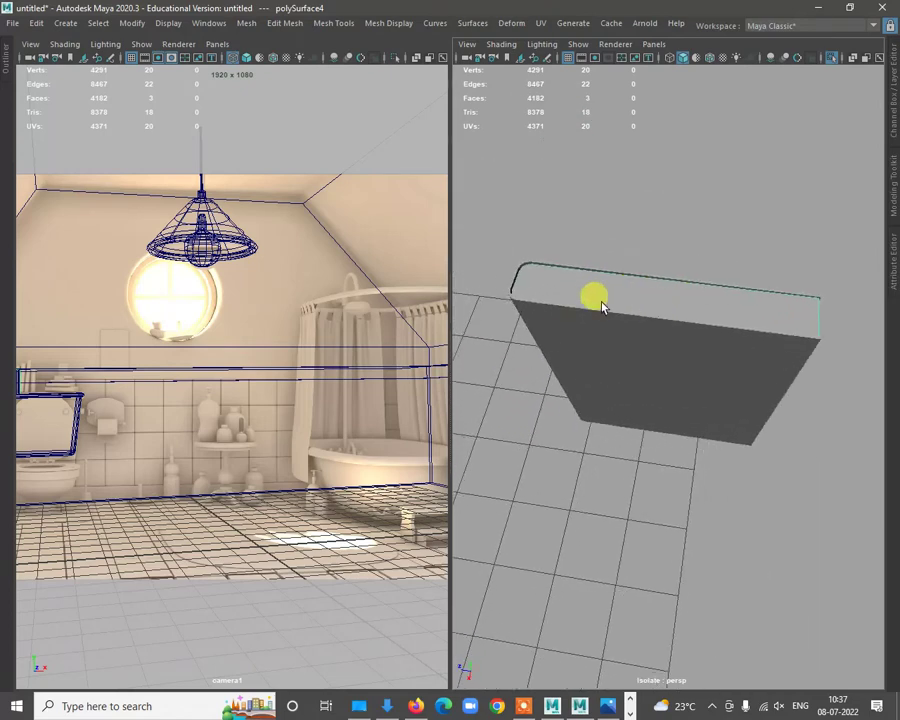
pyautogui.click(570, 328)
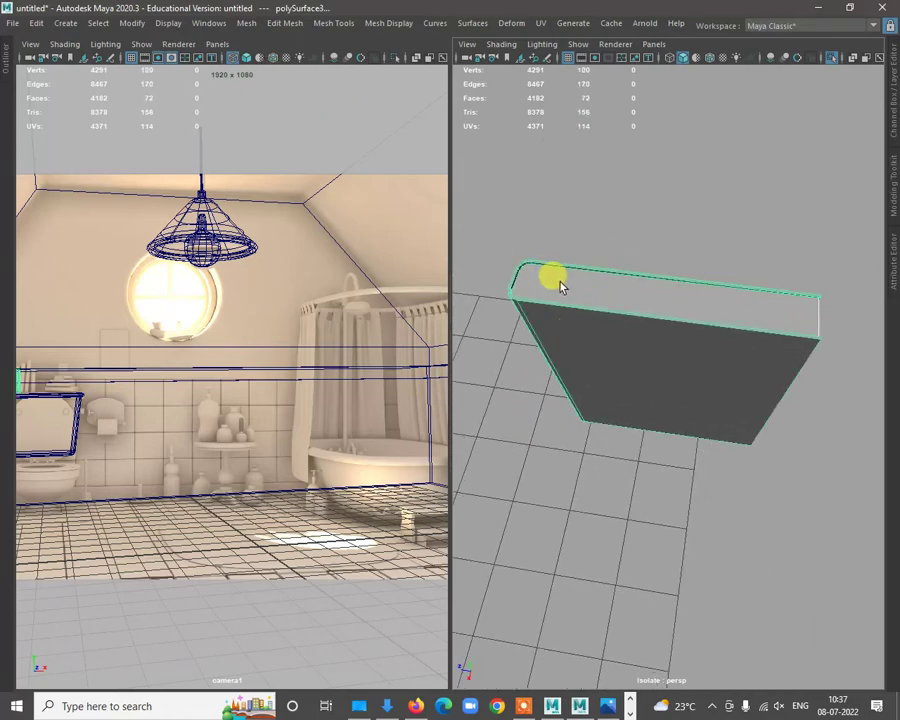
pyautogui.click(553, 305)
pyautogui.click(553, 313)
pyautogui.click(246, 23)
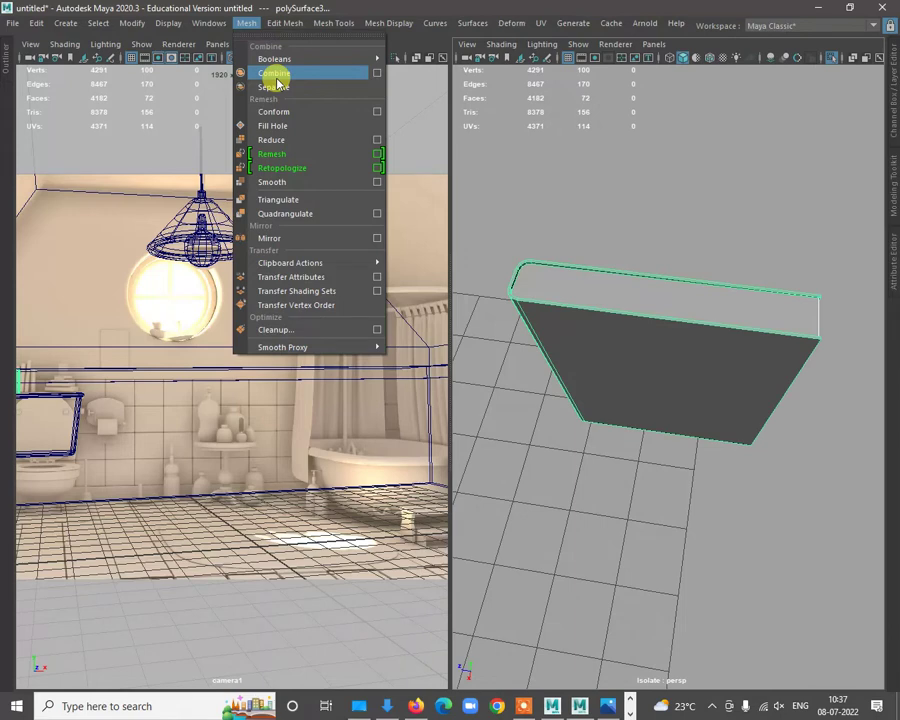
pyautogui.click(275, 75)
pyautogui.keyDown('alt'); pyautogui.moveTo(578, 322); pyautogui.dragTo(720, 330); pyautogui.keyUp('alt')
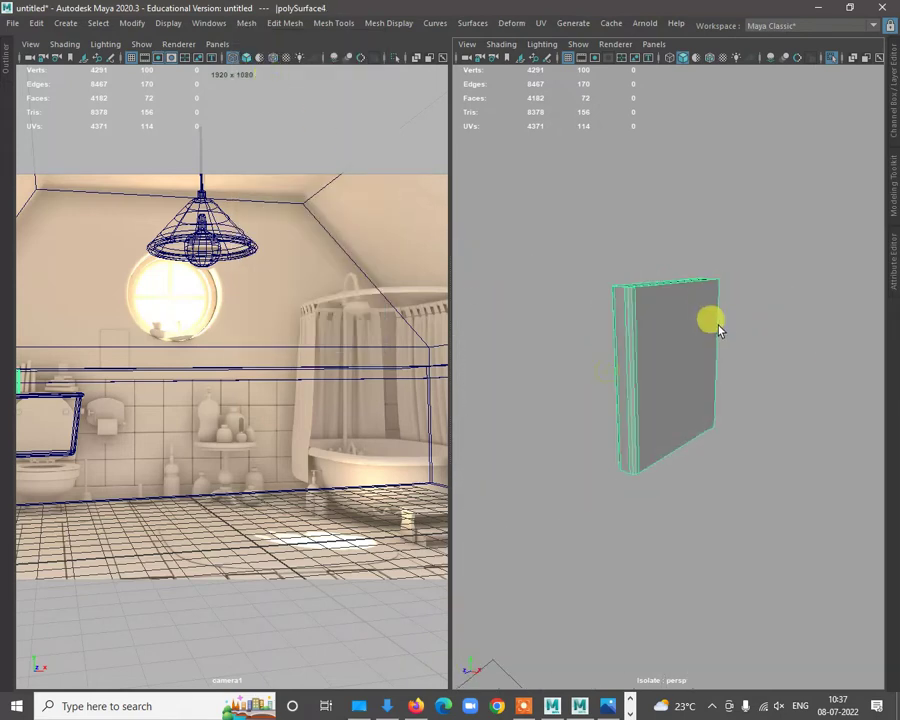
# Step: Center the merged book's pivot and show the camera1 view full size
pyautogui.click(132, 23)
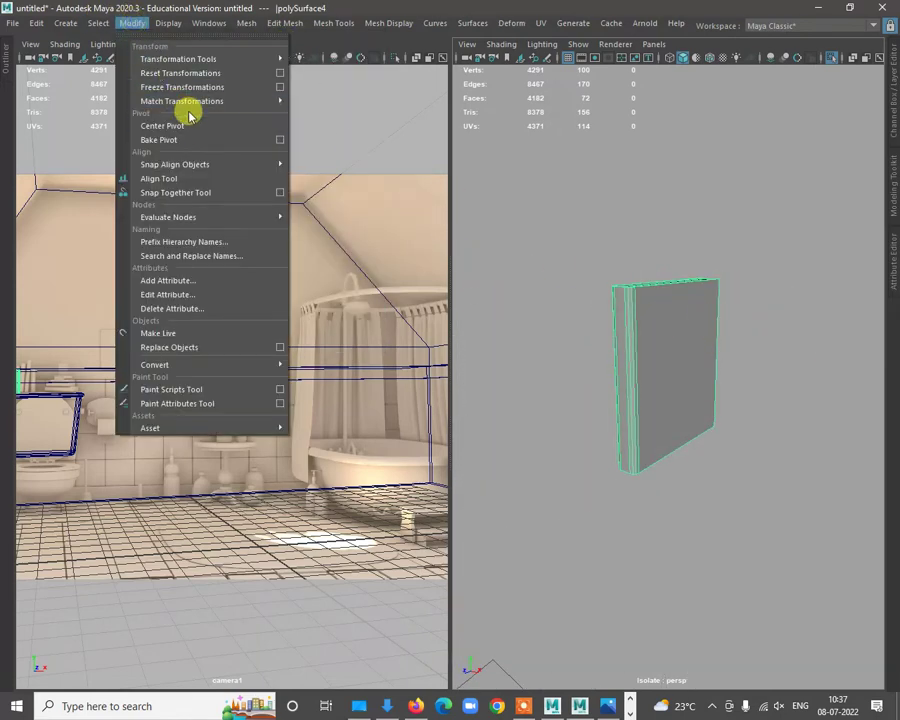
pyautogui.click(186, 125)
pyautogui.press('w')
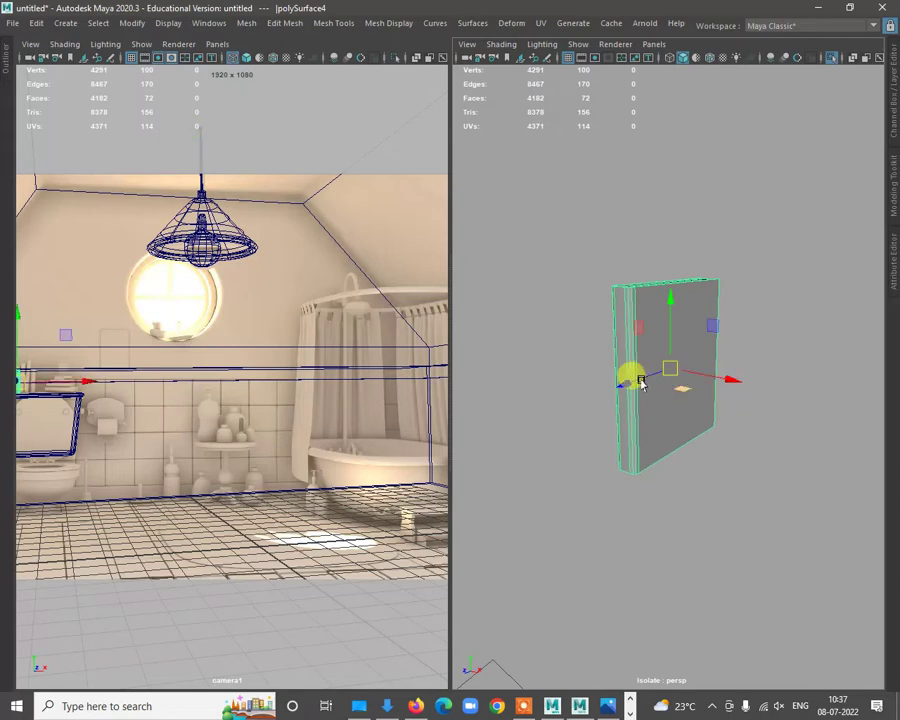
pyautogui.press('space')
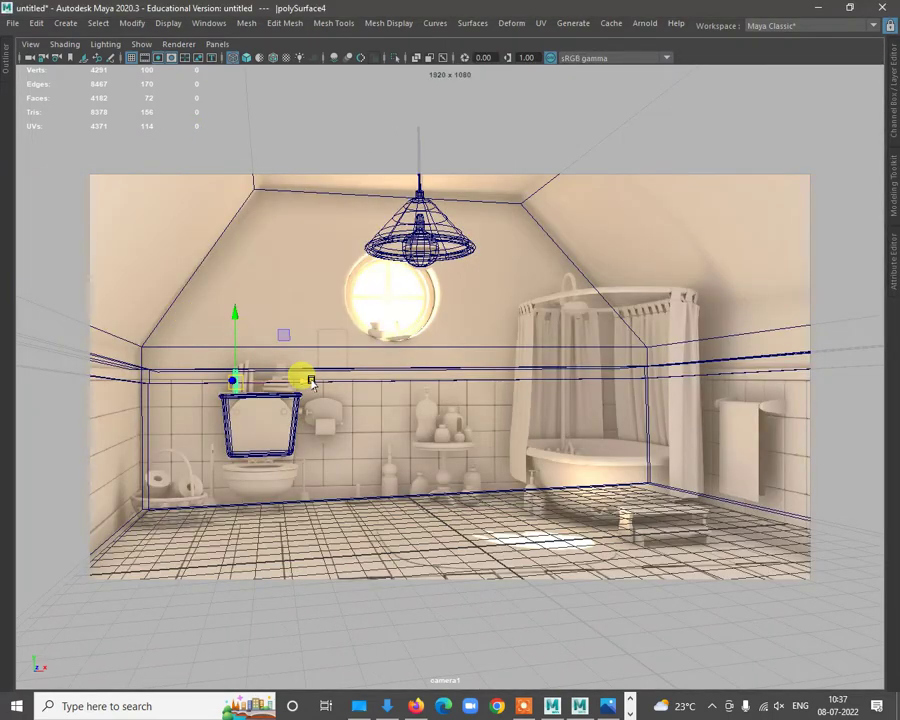
# Step: Move the book's pivot to its bottom edge in the perspective view
pyautogui.press('space')
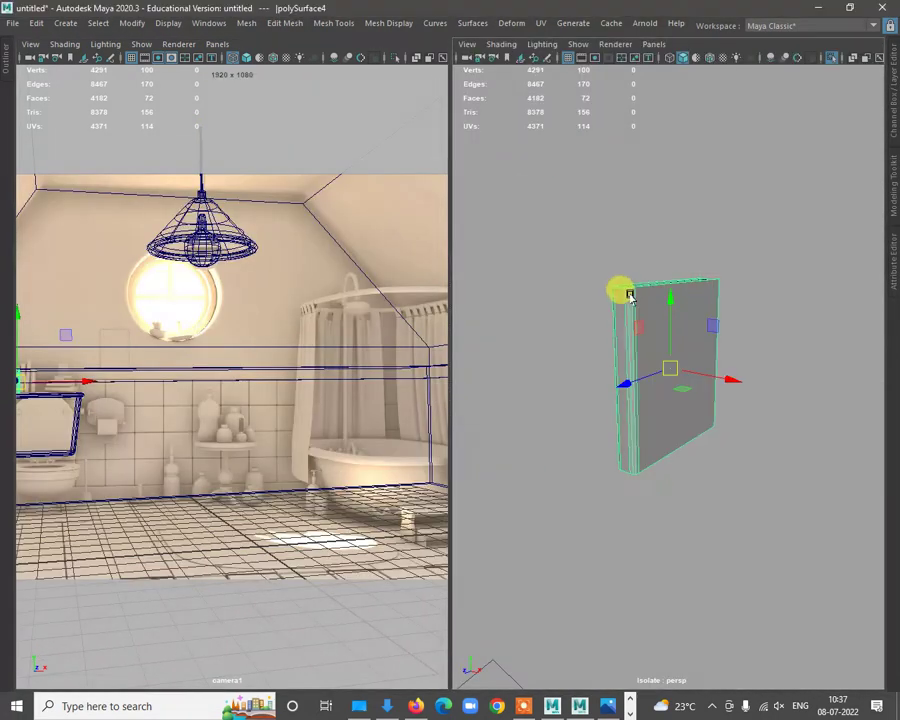
pyautogui.press('space')
pyautogui.keyDown('alt'); pyautogui.moveTo(585, 352); pyautogui.dragTo(620, 418); pyautogui.keyUp('alt')
pyautogui.press('d')
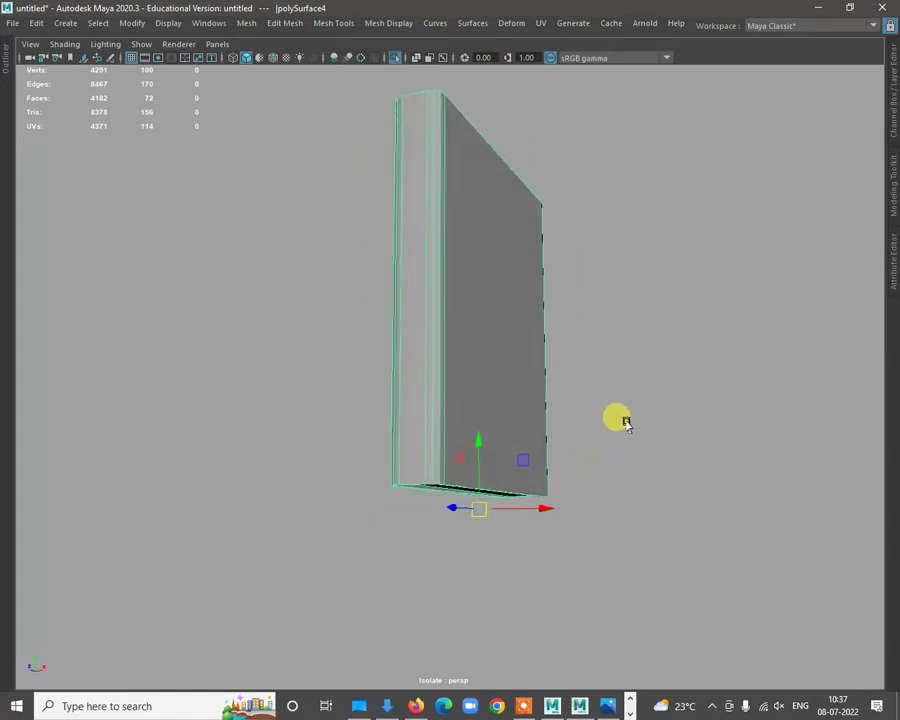
pyautogui.press('d')
pyautogui.moveTo(480, 447); pyautogui.dragTo(487, 422)
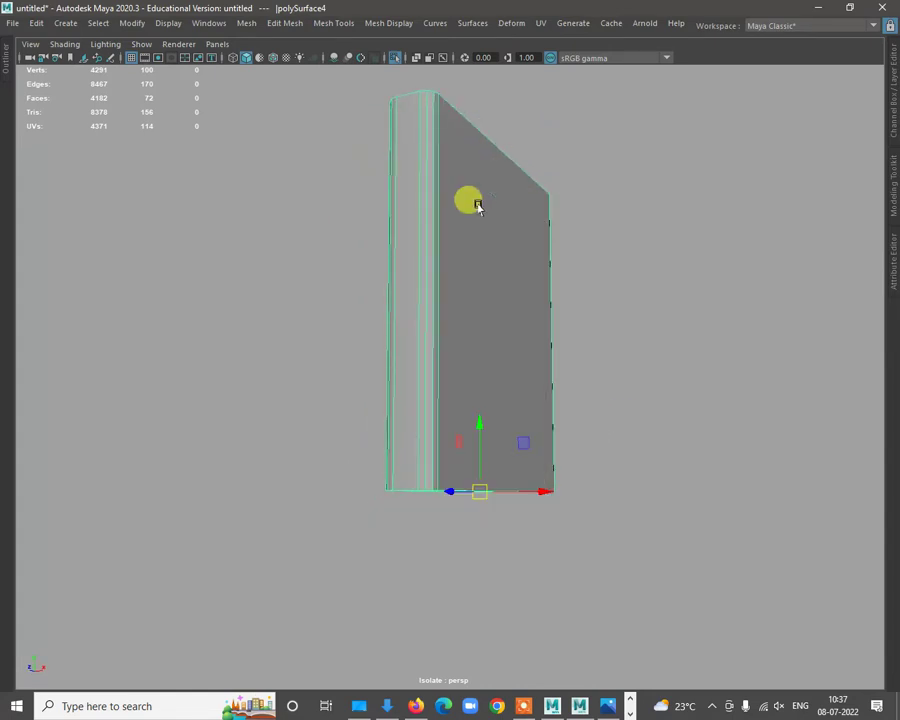
pyautogui.press('space')
pyautogui.press('space')
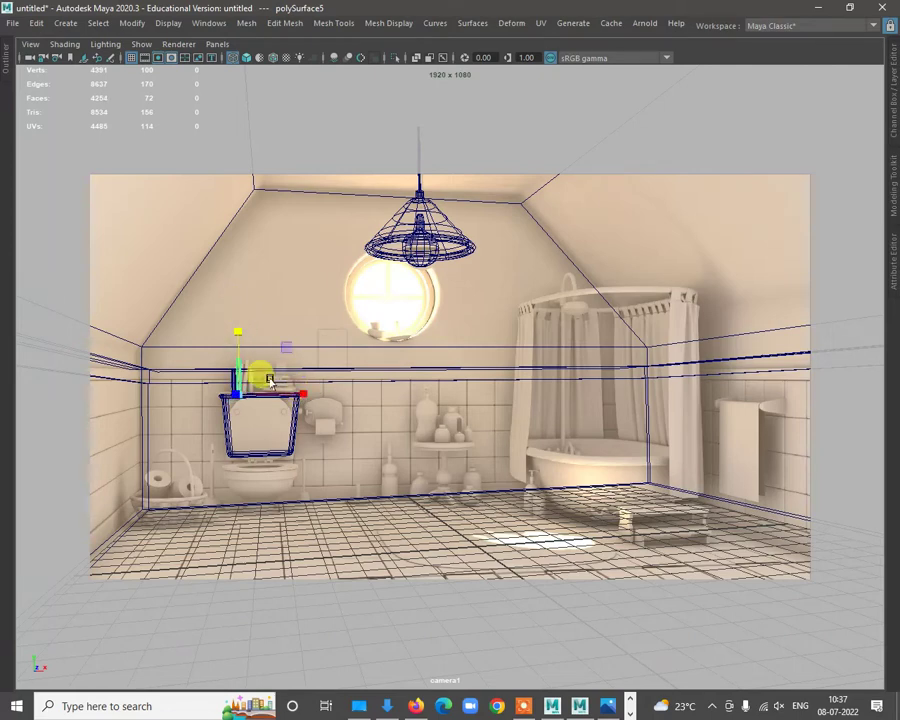
# Step: Position and rotate the book copies so they stand side by side on the toilet tank
pyautogui.press('e')
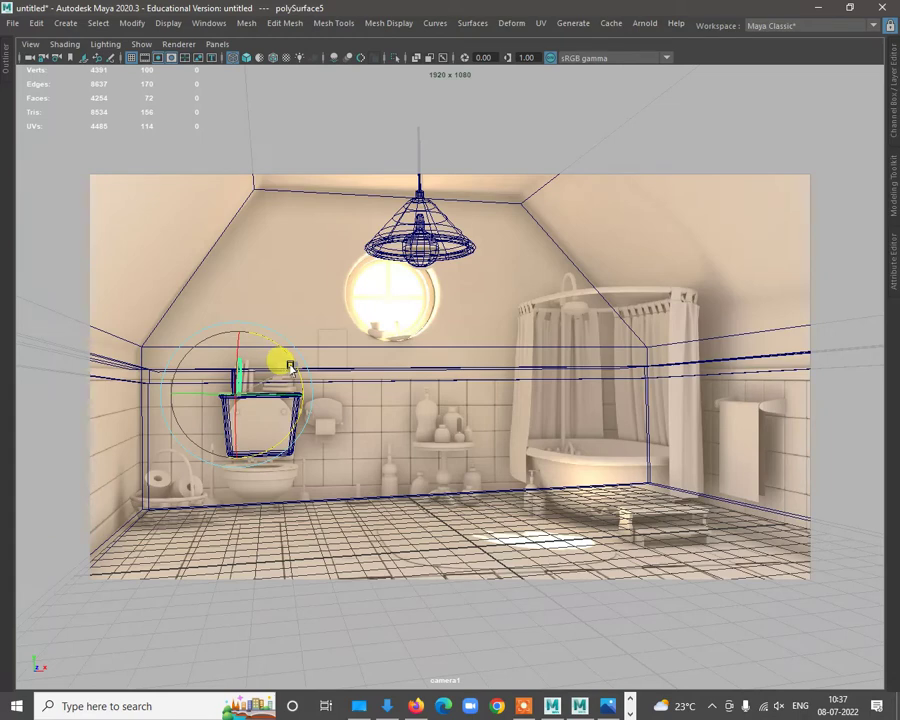
pyautogui.press('w')
pyautogui.click(312, 414)
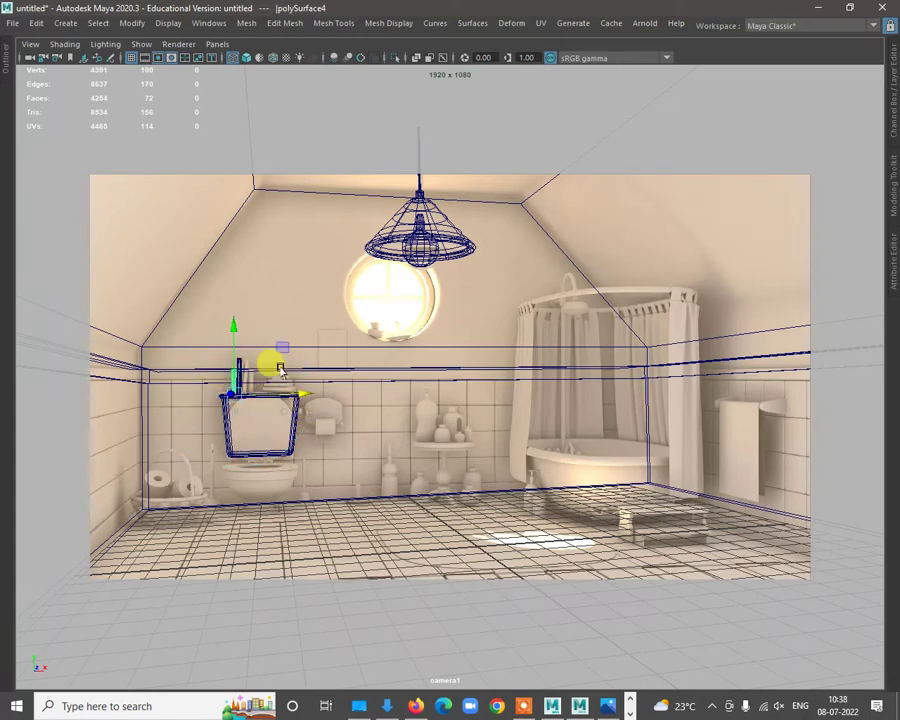
pyautogui.press('e')
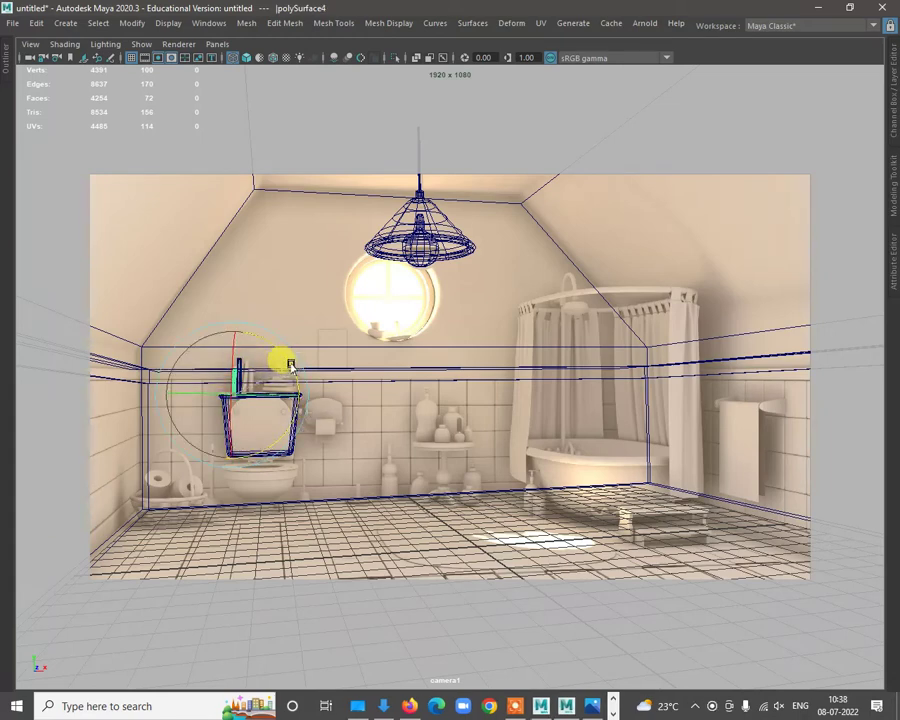
pyautogui.press('w')
pyautogui.click(290, 398)
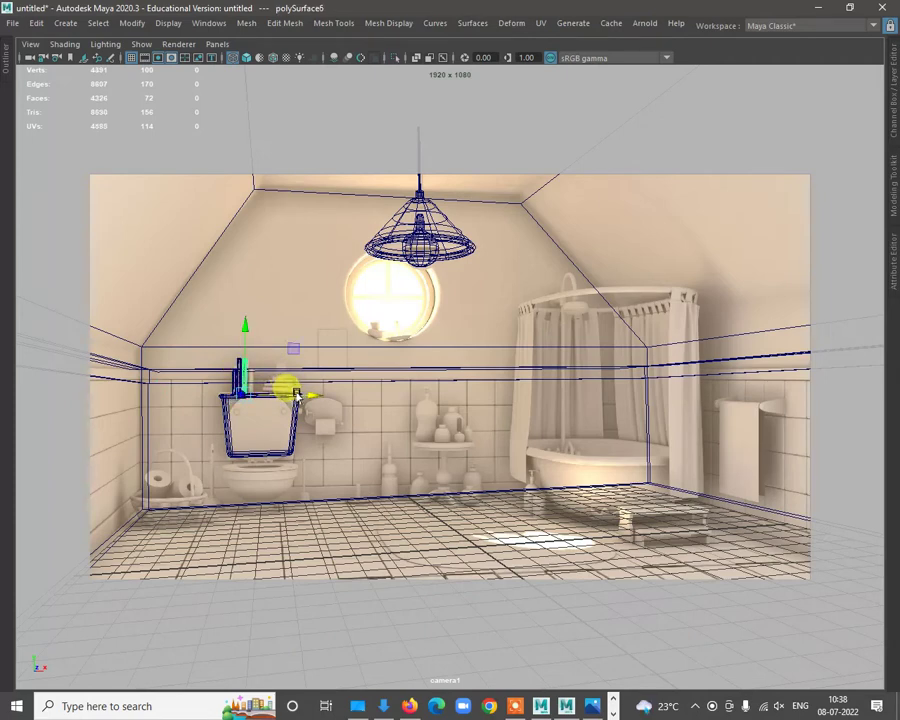
pyautogui.moveTo(297, 395)
pyautogui.mouseDown()
pyautogui.moveTo(310, 390)
pyautogui.moveTo(279, 374)
pyautogui.moveTo(316, 400)
pyautogui.moveTo(300, 405)
pyautogui.mouseUp()
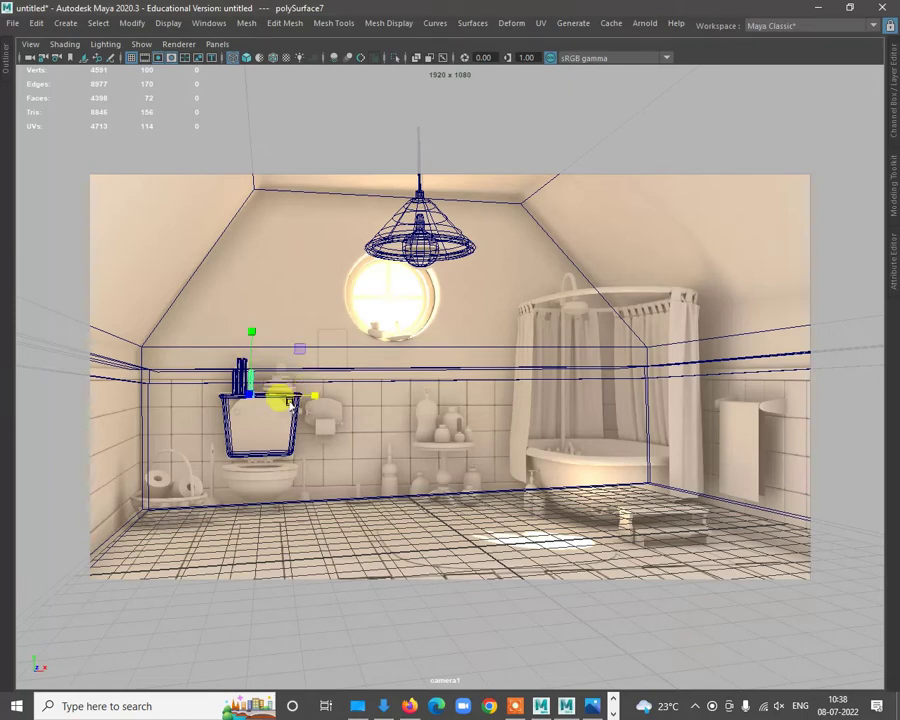
# Step: Switch the camera1 view from wireframe to solid grey shading
pyautogui.click(347, 467)
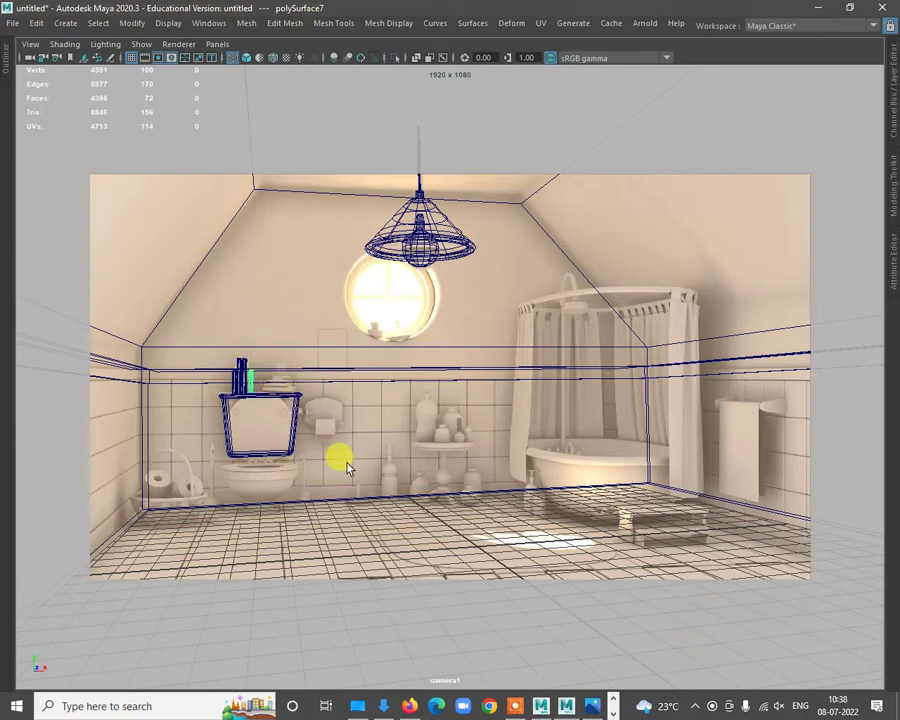
pyautogui.click(347, 467)
pyautogui.press('4')
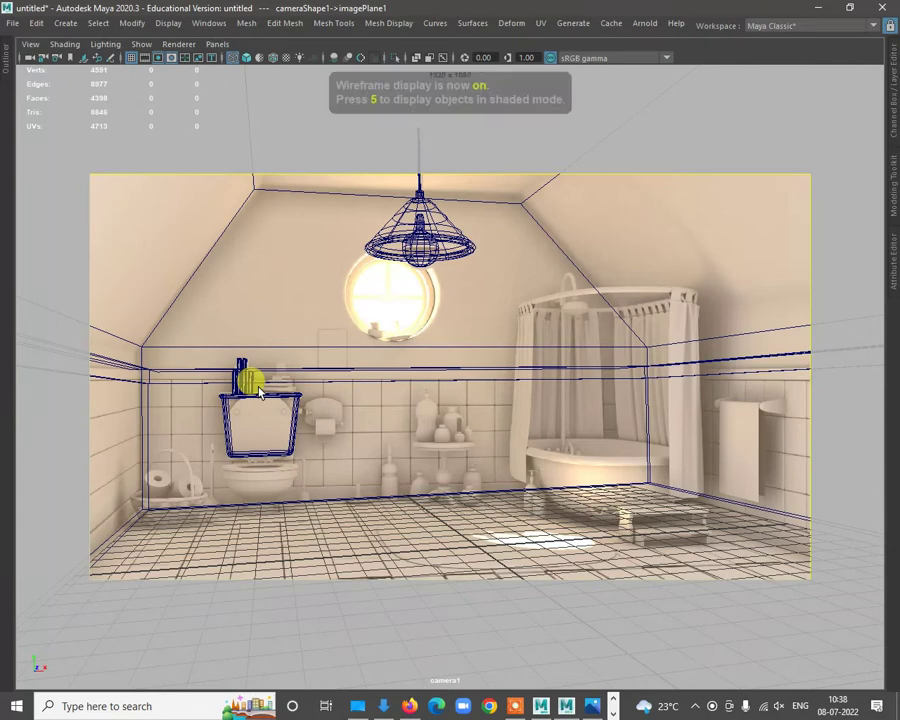
pyautogui.press('5')
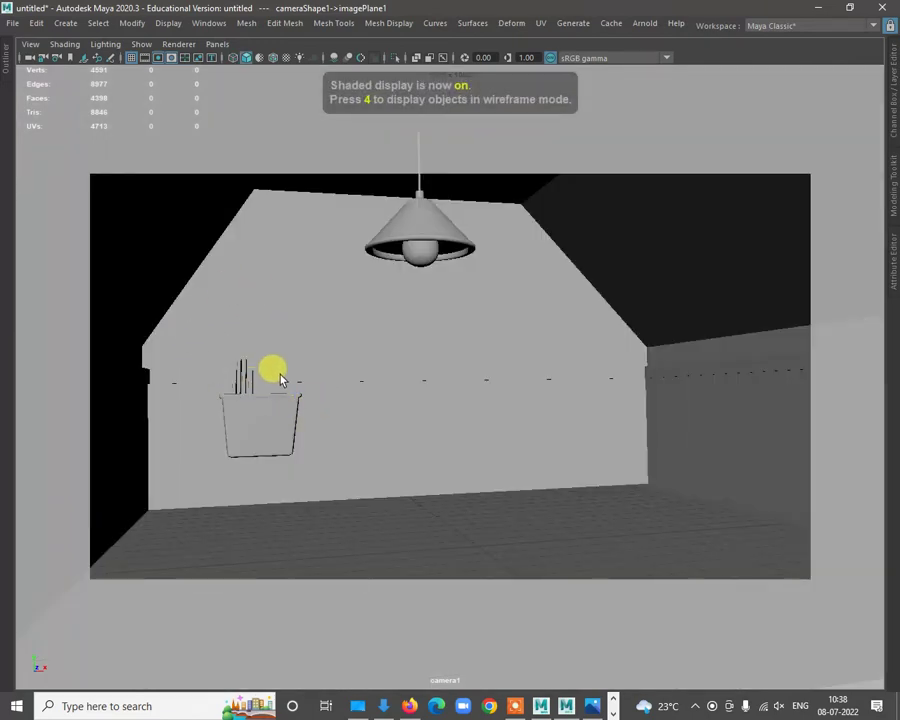
# Step: Toggle Screen Space Ambient Occlusion several times, leaving it off
pyautogui.click(335, 59)
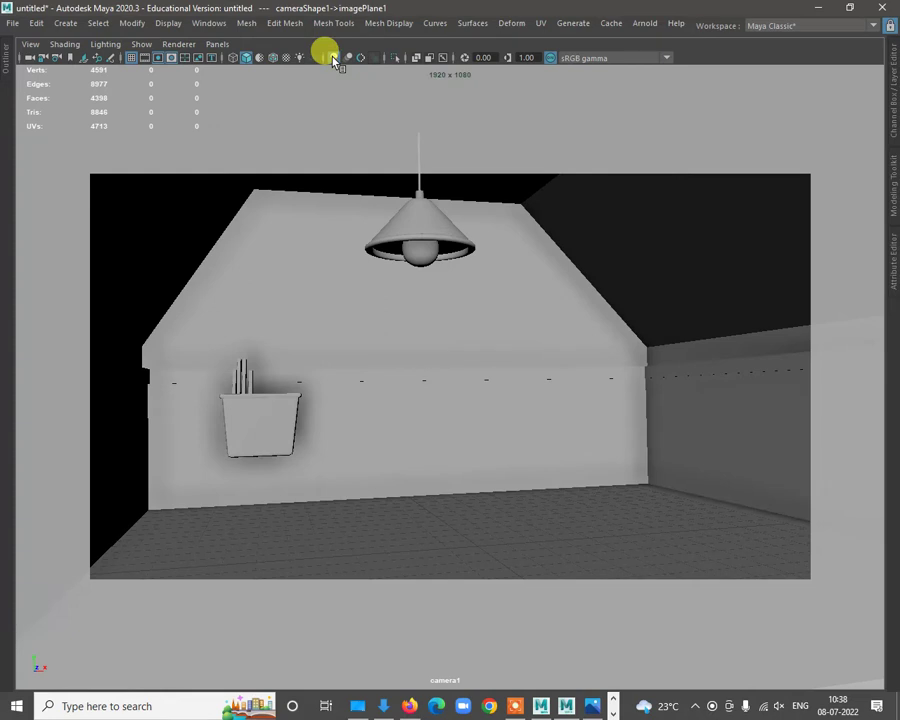
pyautogui.click(335, 59)
pyautogui.click(335, 59)
pyautogui.click(335, 59)
pyautogui.click(335, 59)
pyautogui.click(335, 59)
pyautogui.click(335, 59)
pyautogui.click(335, 59)
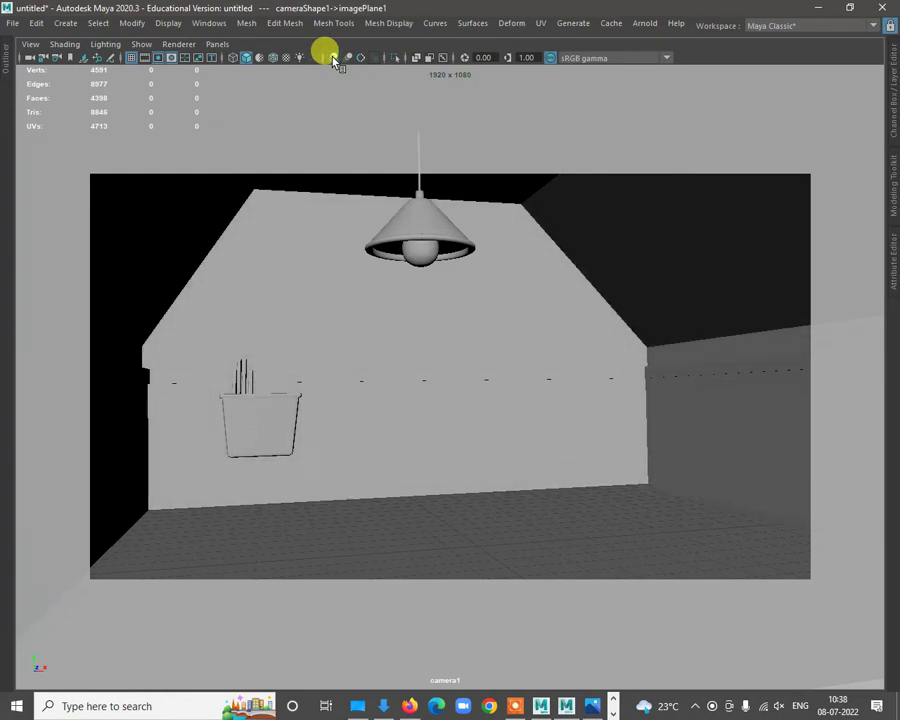
pyautogui.click(335, 59)
pyautogui.click(335, 59)
pyautogui.click(335, 59)
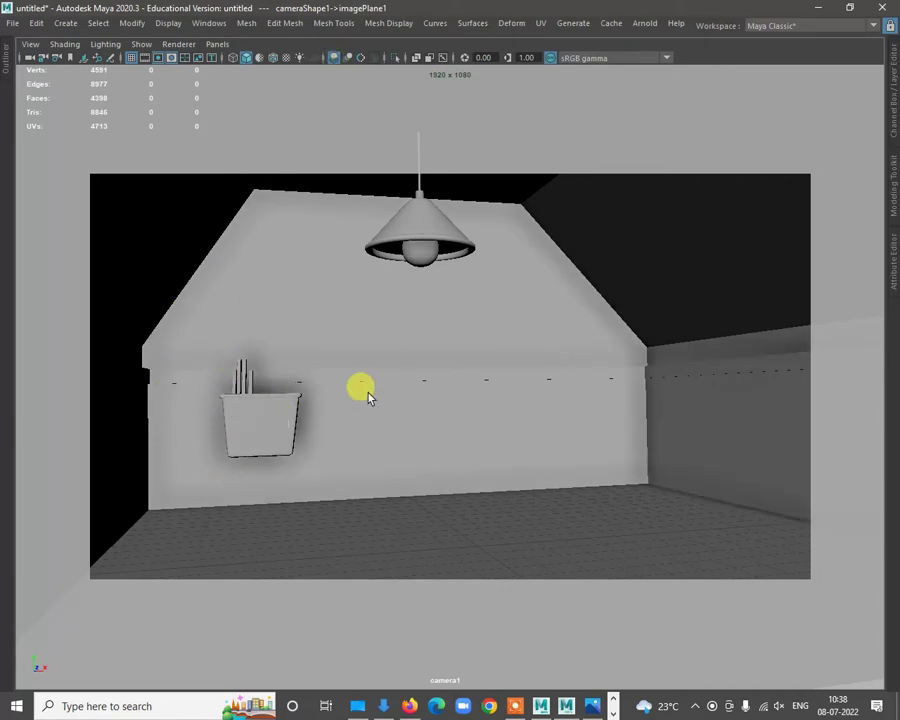
pyautogui.click(336, 58)
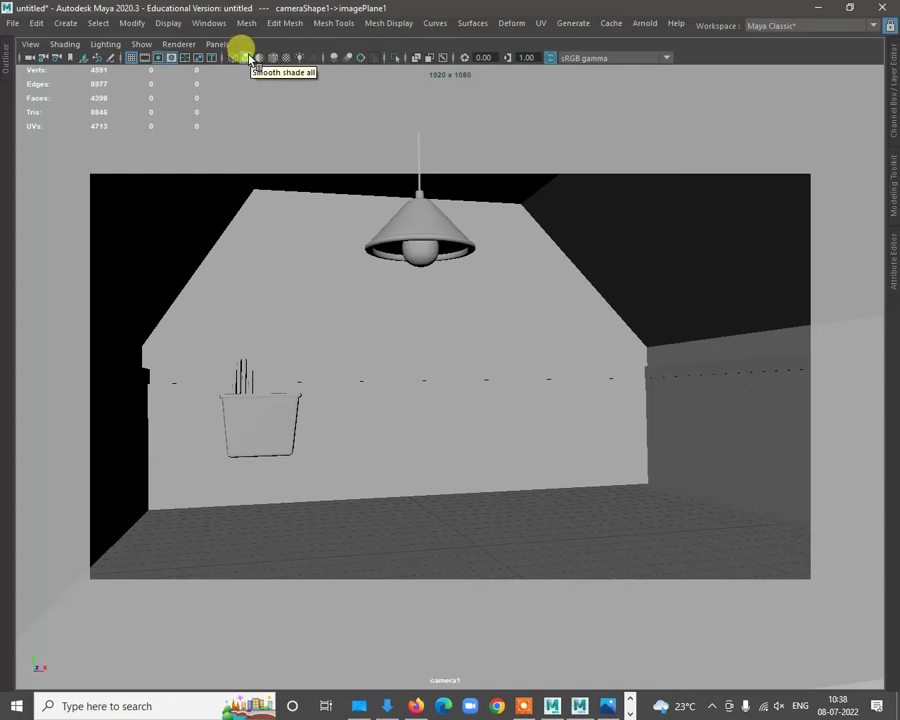
# Step: Compare wireframe, shaded, textured and lit display modes, ending on textured shading
pyautogui.press('4')
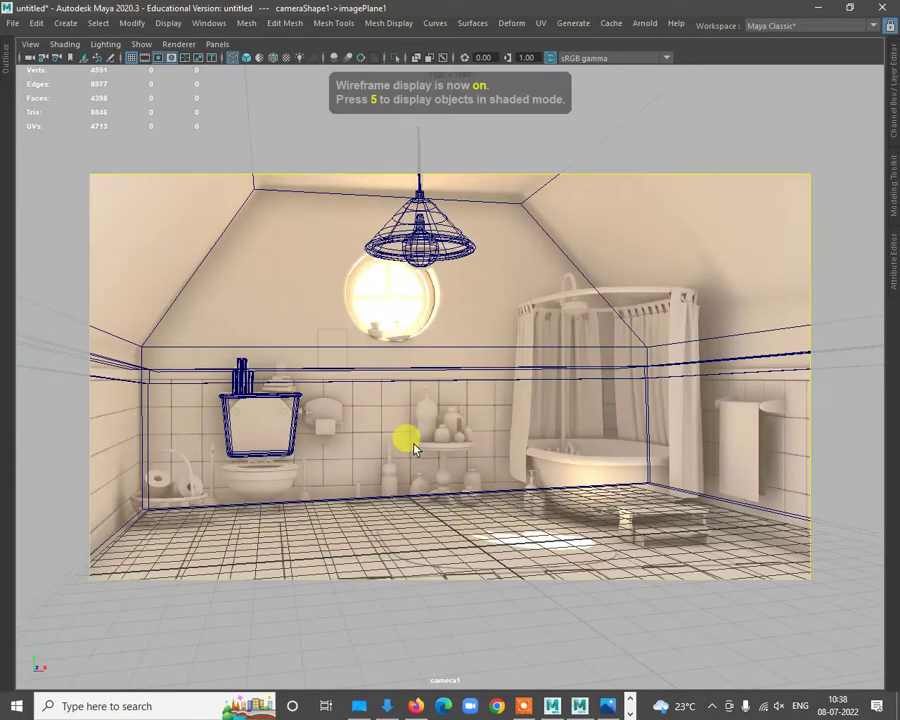
pyautogui.press('5')
pyautogui.press('6')
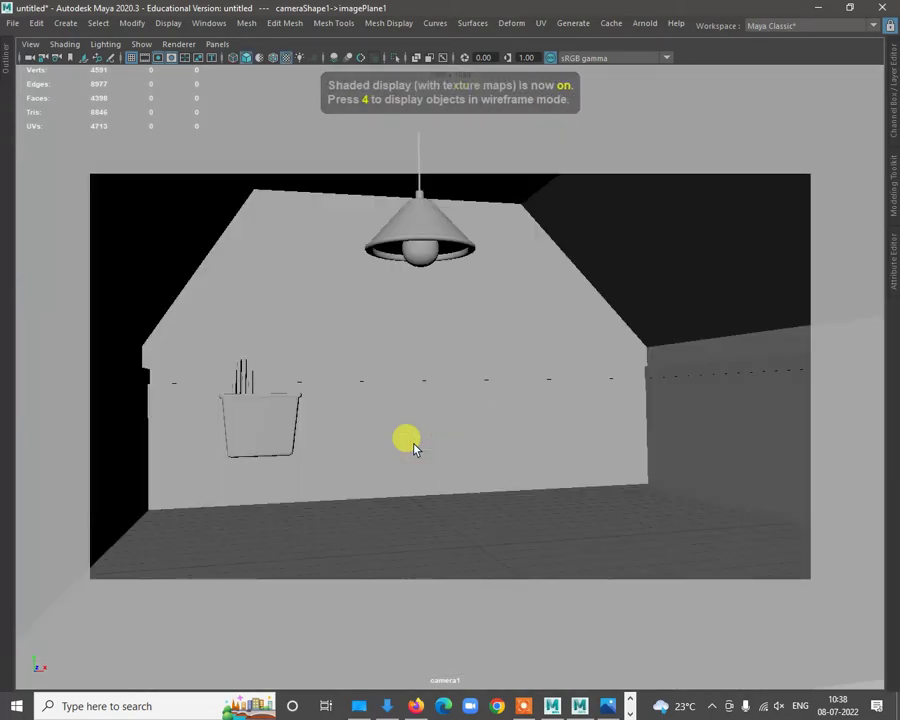
pyautogui.press('7')
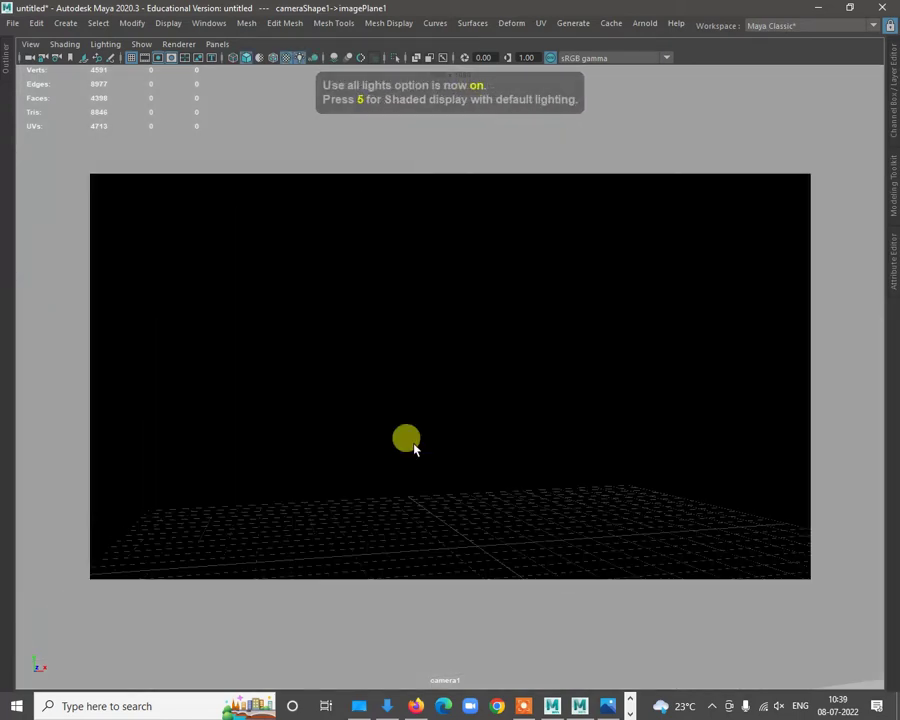
pyautogui.press('6')
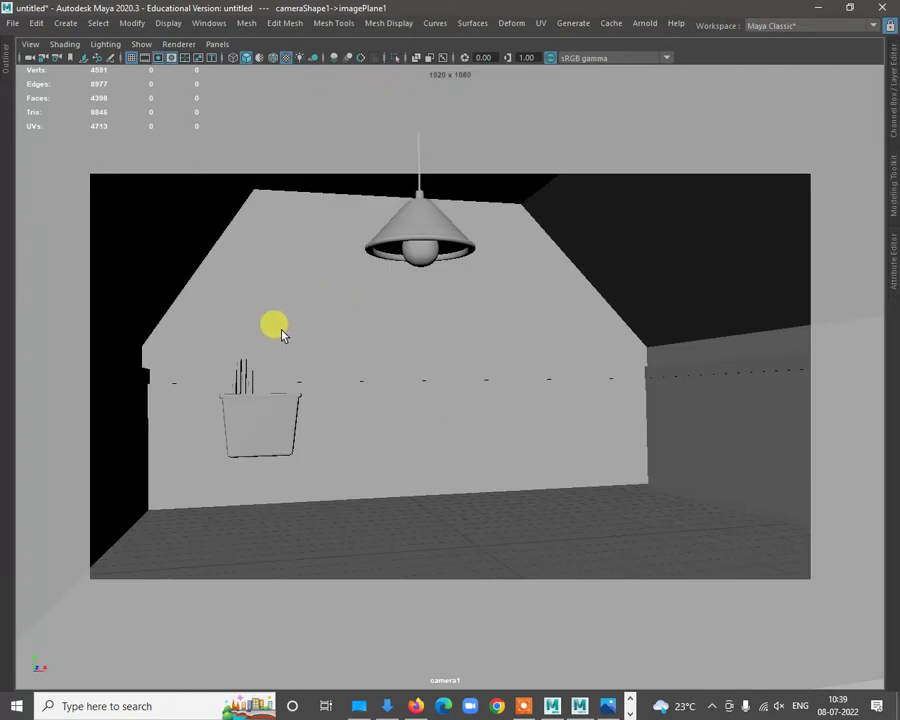
pyautogui.press('5')
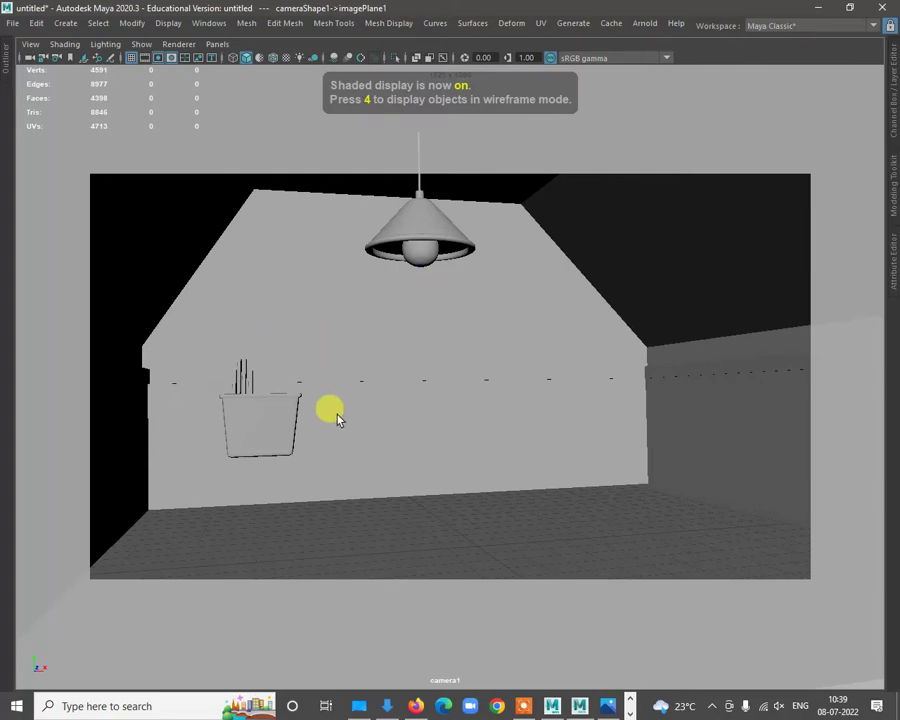
pyautogui.press('4')
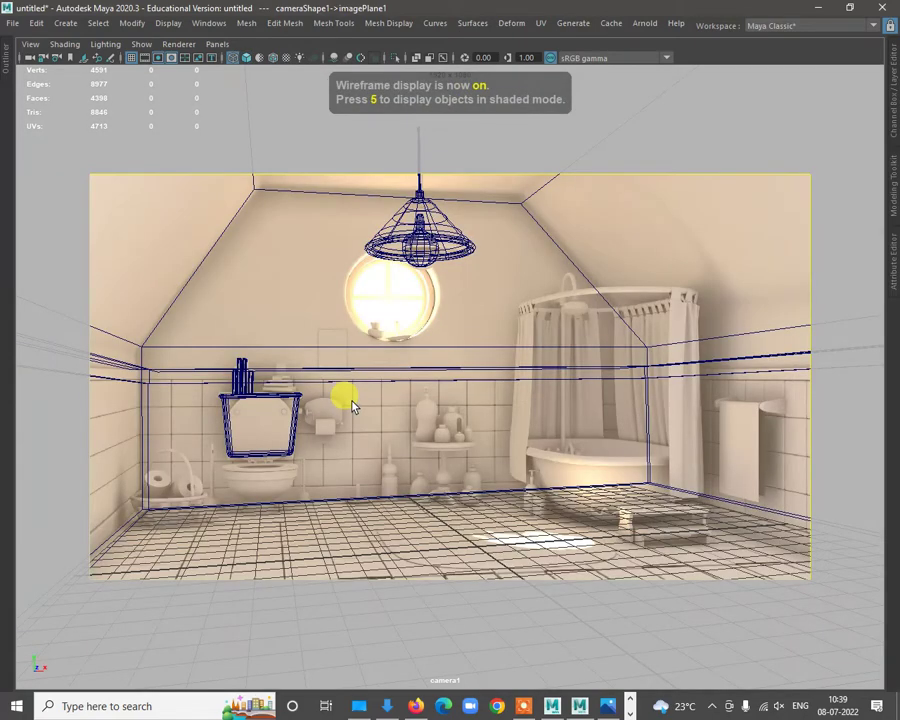
pyautogui.press('5')
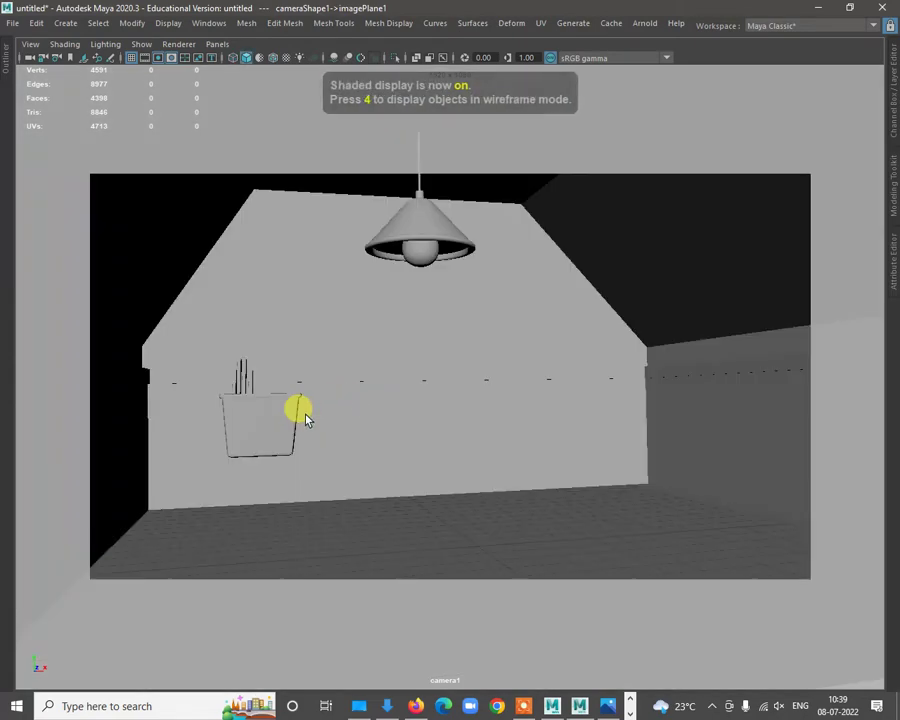
pyautogui.press('6')
# Step: Maximize the isolated perspective view and marquee-select all the books
pyautogui.press('space')
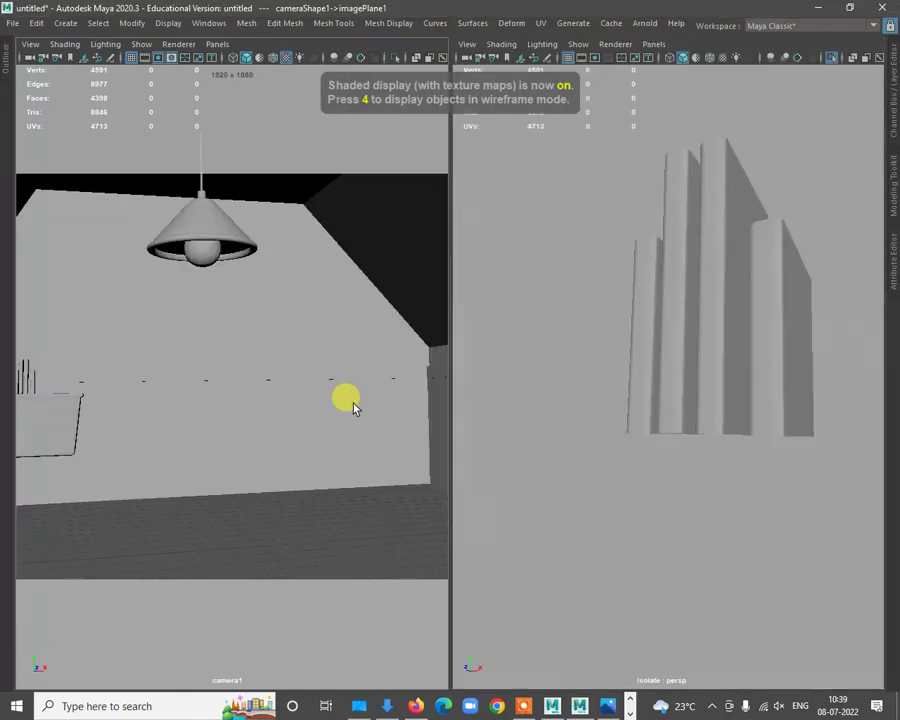
pyautogui.click(340, 399)
pyautogui.press('4')
pyautogui.press('space')
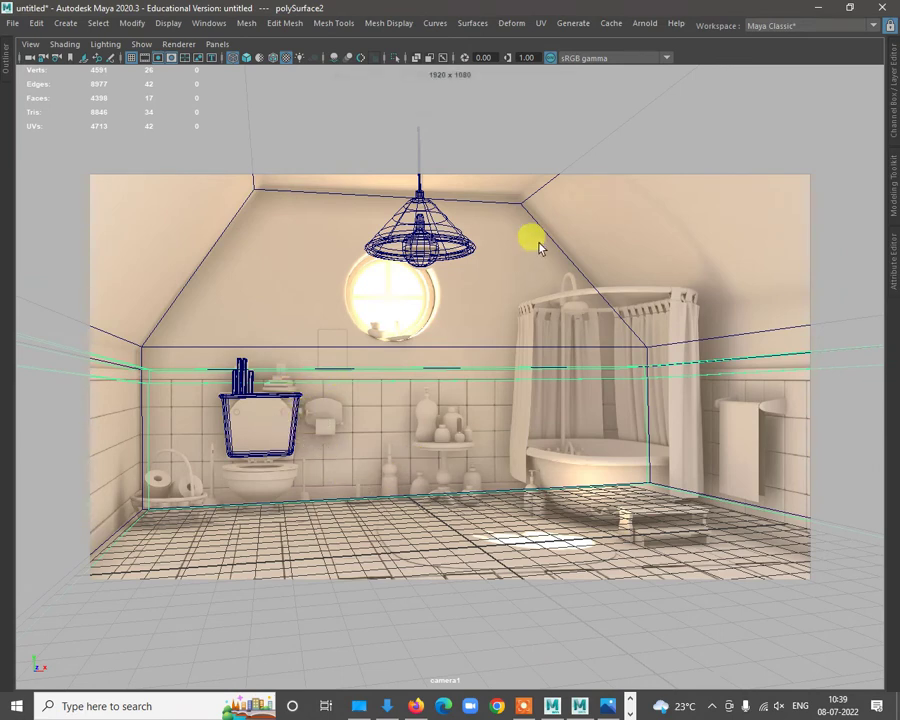
pyautogui.press('space')
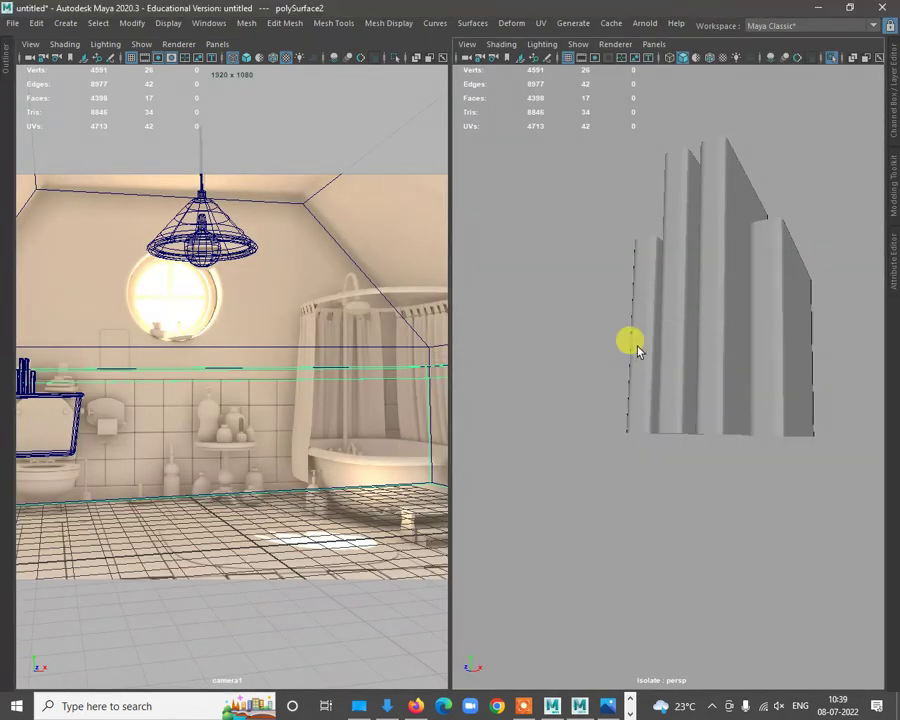
pyautogui.press('space')
pyautogui.scroll(-5, 600, 500)
pyautogui.keyDown('alt'); pyautogui.moveTo(460, 464); pyautogui.dragTo(390, 272); pyautogui.keyUp('alt')
pyautogui.moveTo(425, 425); pyautogui.dragTo(524, 163)
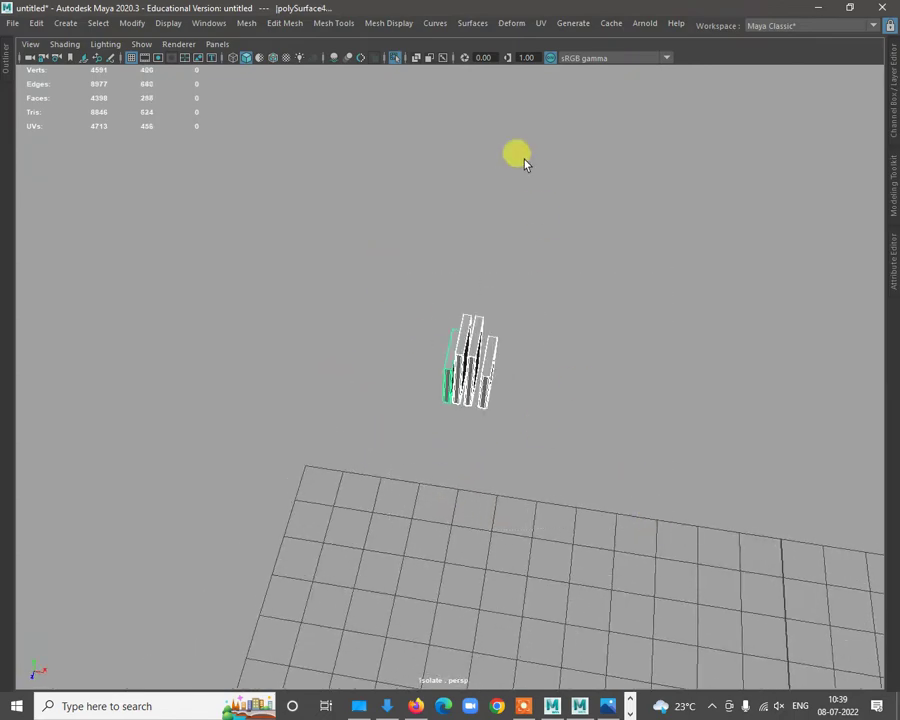
# Step: Turn off Isolate Select and bring the view back to the toilet tank
pyautogui.click(392, 58)
pyautogui.keyDown('alt'); pyautogui.moveTo(464, 374); pyautogui.dragTo(476, 296); pyautogui.keyUp('alt')
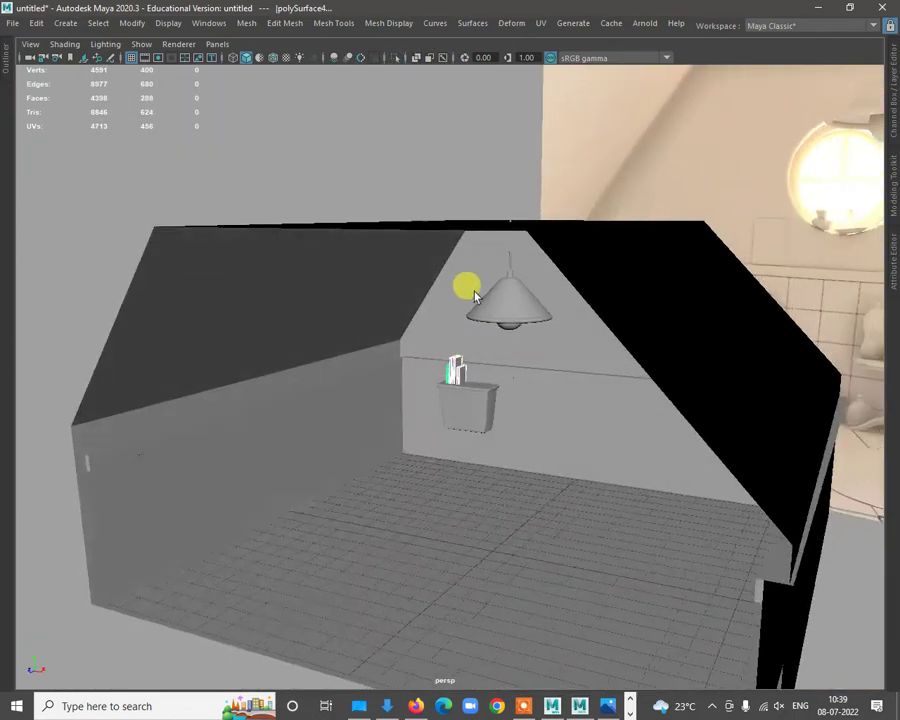
pyautogui.scroll(10, 474, 296)
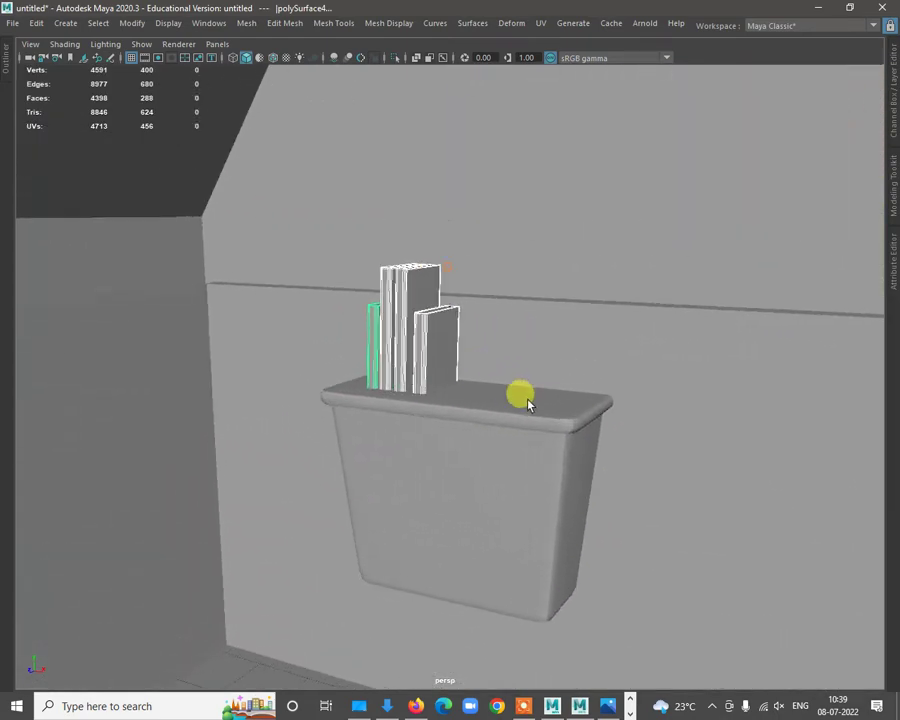
pyautogui.keyDown('alt'); pyautogui.moveTo(528, 403); pyautogui.dragTo(426, 348, button='middle'); pyautogui.keyUp('alt')
pyautogui.keyDown('alt'); pyautogui.moveTo(426, 348); pyautogui.dragTo(332, 280, button='right'); pyautogui.keyUp('alt')
# Step: Raise the right-hand book slightly on the tank, then select the taller book beside it
pyautogui.click(350, 296)
pyautogui.press('e')
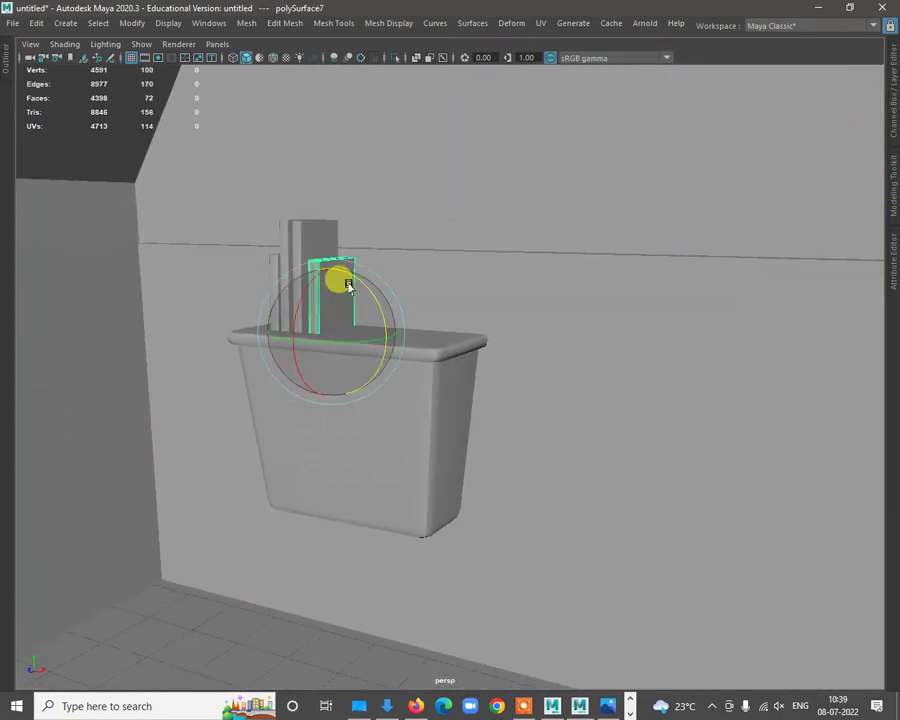
pyautogui.press('w')
pyautogui.moveTo(331, 273); pyautogui.dragTo(330, 268)
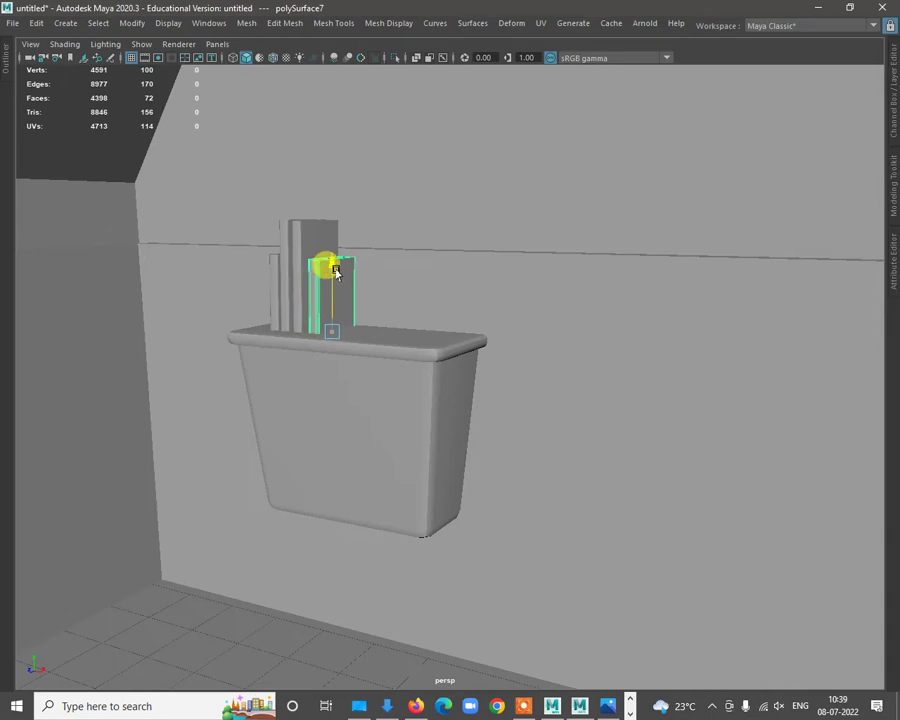
pyautogui.click(306, 262)
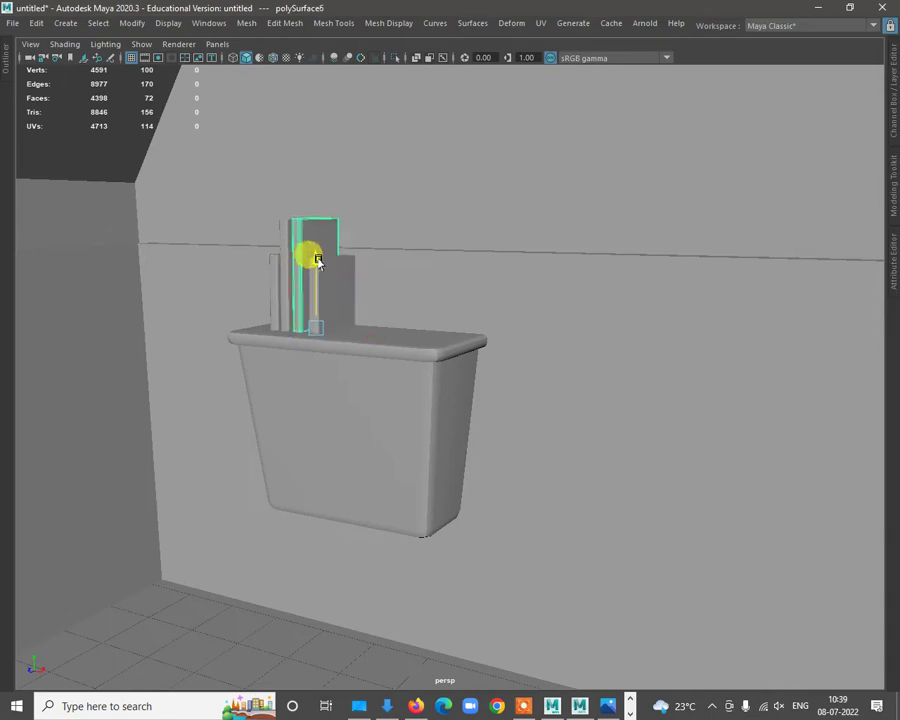
pyautogui.keyDown('alt'); pyautogui.moveTo(281, 267); pyautogui.dragTo(419, 395); pyautogui.keyUp('alt')
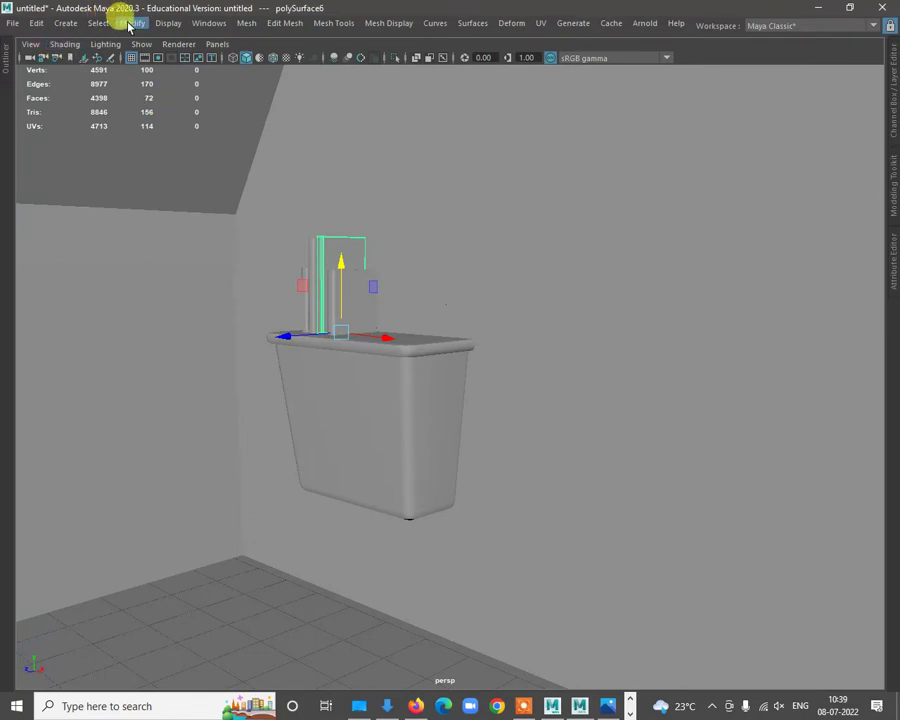
# Step: Create a polygon cylinder and bring it up toward the toilet tank
pyautogui.click(64, 28)
pyautogui.moveTo(135, 72)
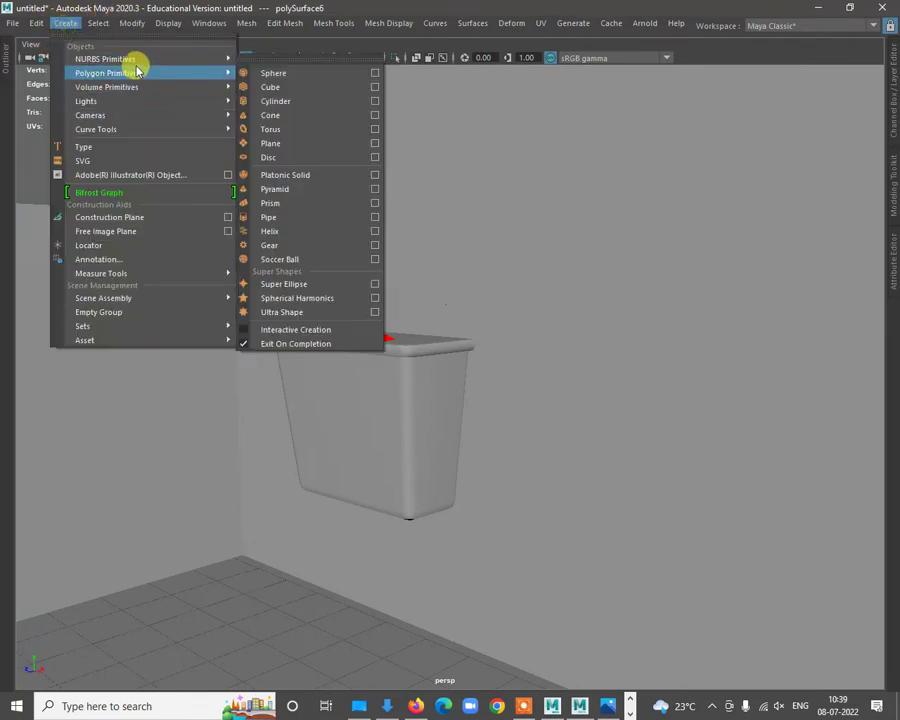
pyautogui.click(293, 101)
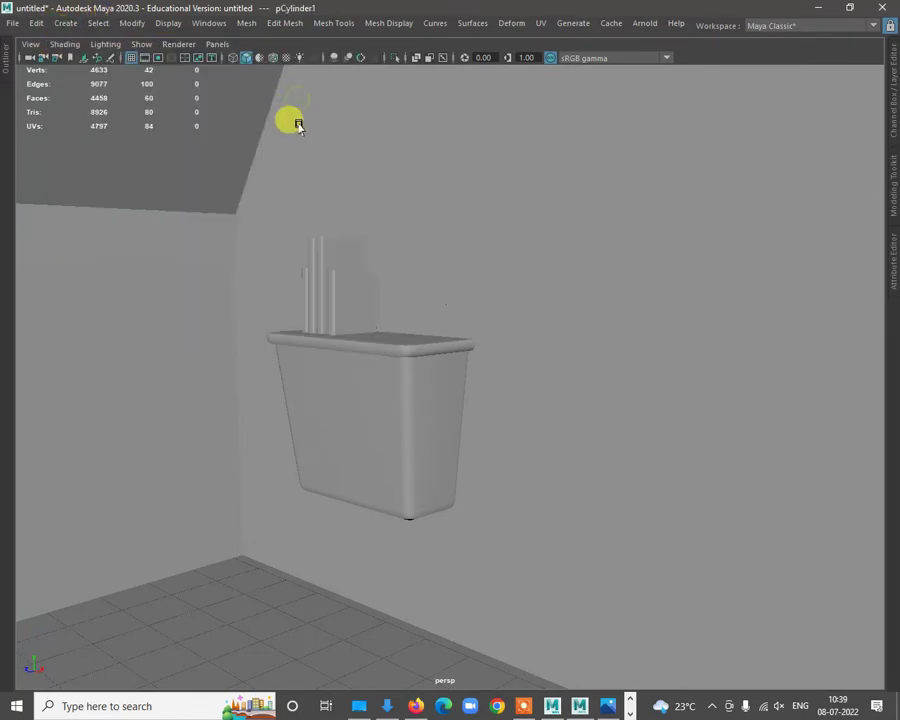
pyautogui.keyDown('alt'); pyautogui.moveTo(288, 423); pyautogui.dragTo(508, 422); pyautogui.keyUp('alt')
pyautogui.press('r')
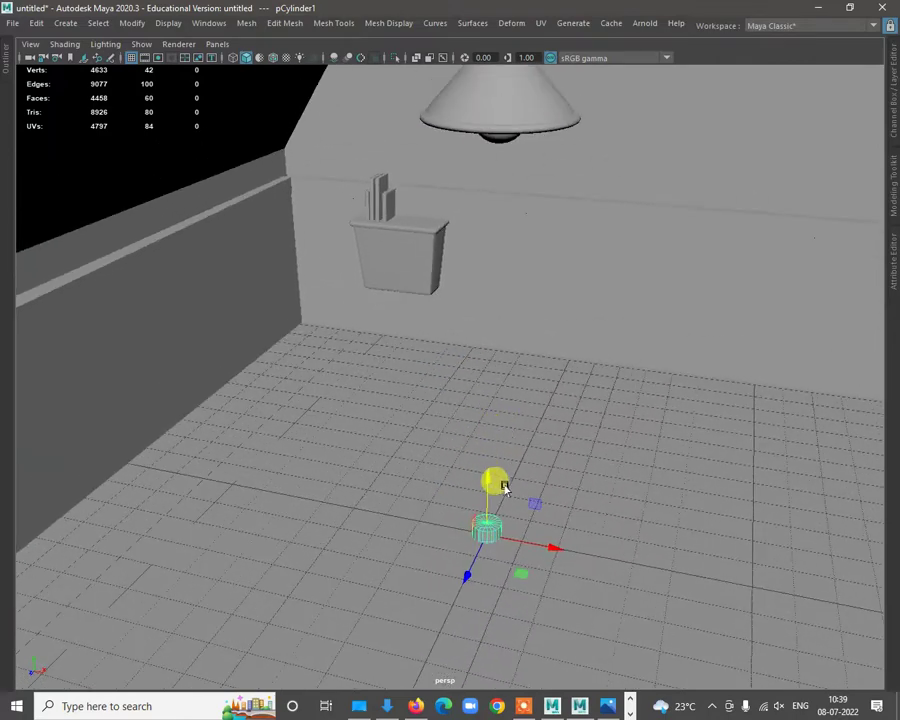
pyautogui.moveTo(490, 530); pyautogui.dragTo(421, 273)
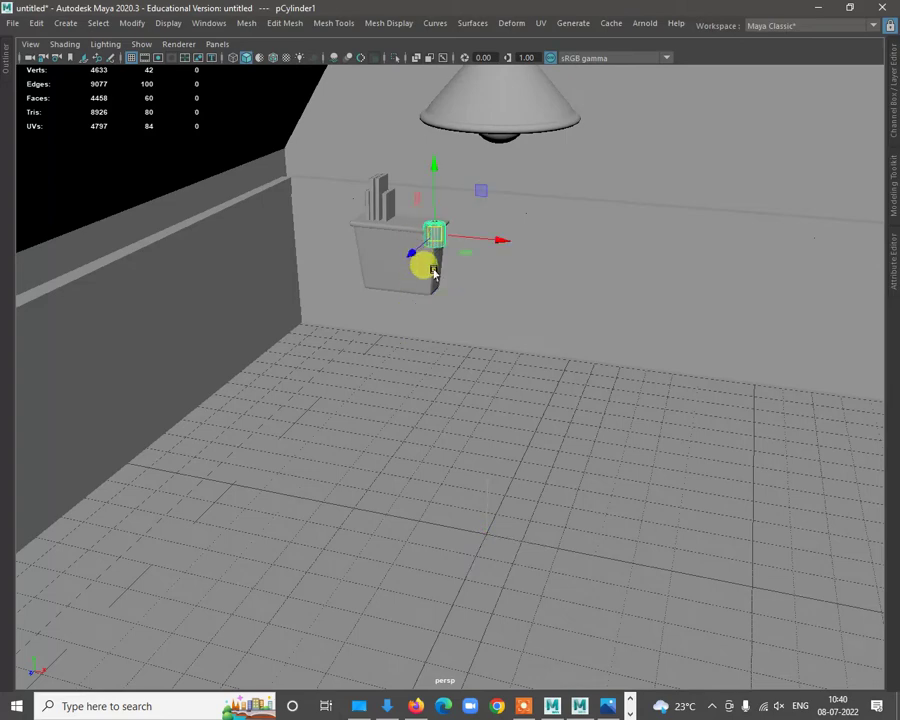
pyautogui.keyDown('alt'); pyautogui.moveTo(433, 272); pyautogui.dragTo(494, 358); pyautogui.keyUp('alt')
# Step: Shrink the cylinder to button size and tip it 90° onto its side
pyautogui.press('r')
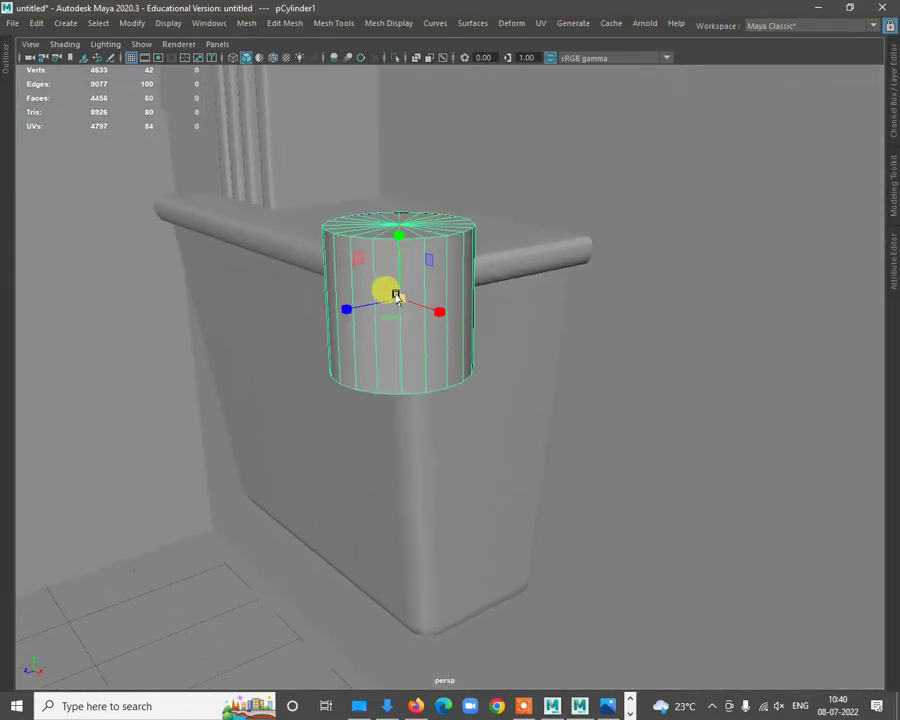
pyautogui.keyDown('alt'); pyautogui.moveTo(396, 295); pyautogui.dragTo(337, 395, button='right'); pyautogui.keyUp('alt')
pyautogui.press('e')
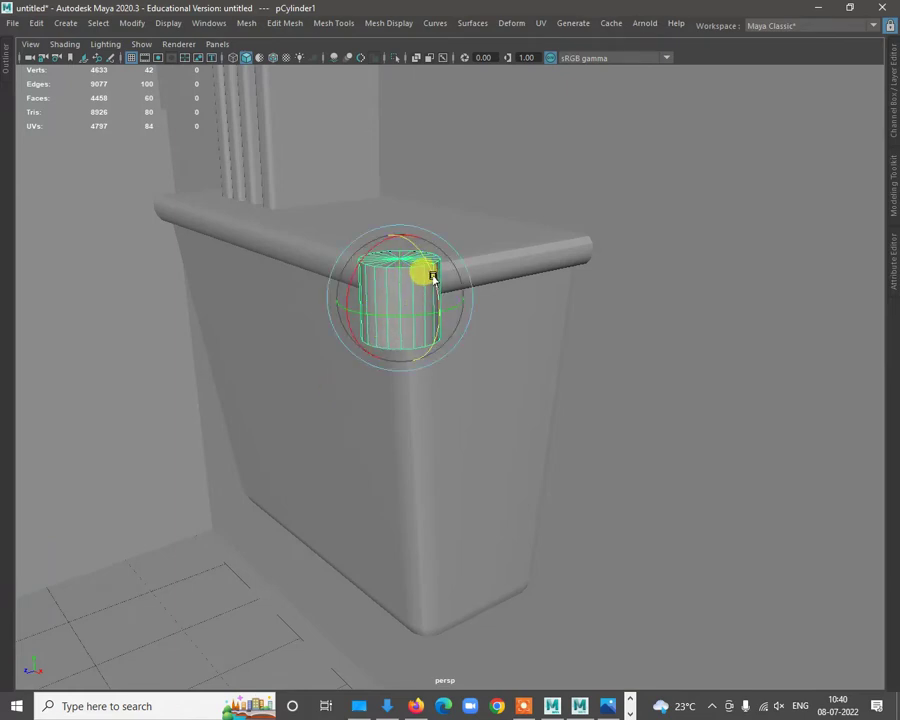
pyautogui.moveTo(427, 262); pyautogui.dragTo(448, 384)
# Step: Move the cylinder against the right side of the toilet tank
pyautogui.keyDown('alt'); pyautogui.moveTo(488, 422); pyautogui.dragTo(422, 366); pyautogui.keyUp('alt')
pyautogui.press('w')
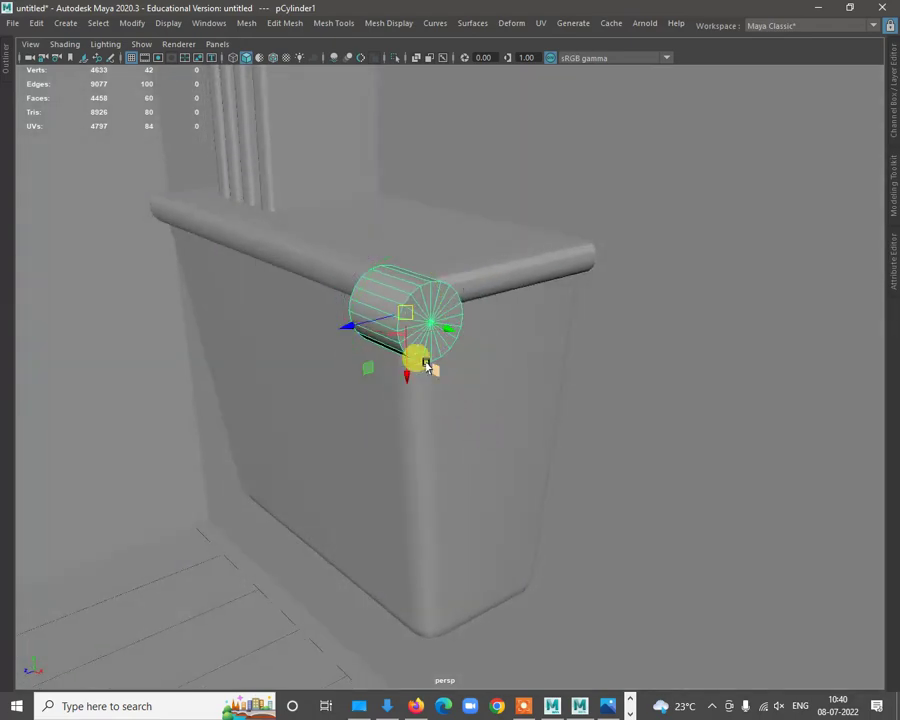
pyautogui.keyDown('alt'); pyautogui.moveTo(365, 322); pyautogui.dragTo(578, 385); pyautogui.keyUp('alt')
pyautogui.click(578, 385)
pyautogui.click(615, 220)
pyautogui.moveTo(598, 271); pyautogui.dragTo(570, 385)
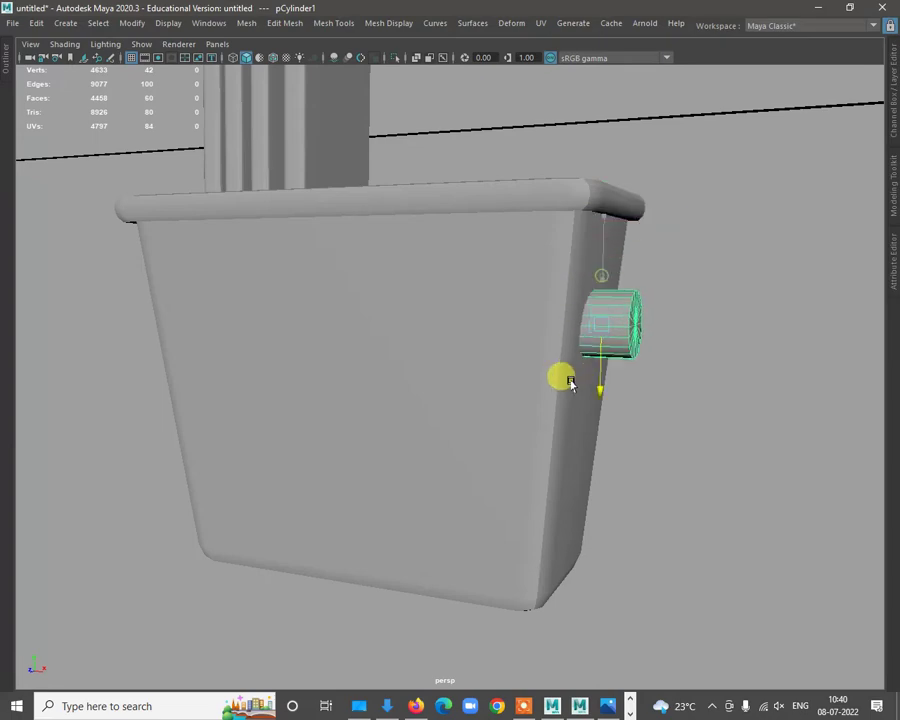
# Step: Check the button's placement in camera1, then frame it in the perspective view
pyautogui.press('space')
pyautogui.press('space')
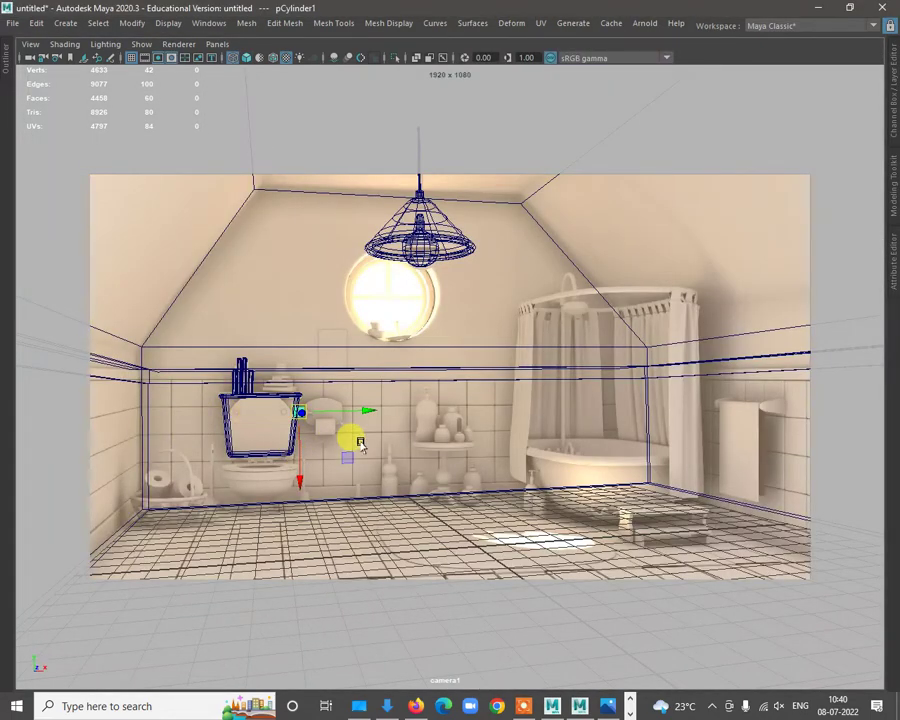
pyautogui.click(282, 430)
pyautogui.click(336, 414)
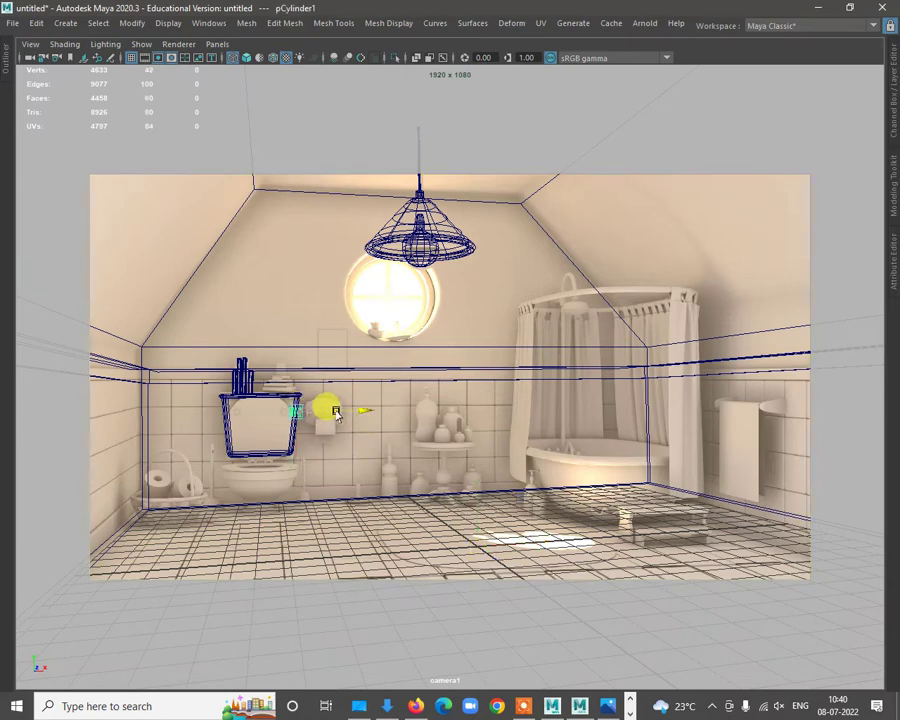
pyautogui.press('space')
pyautogui.press('space')
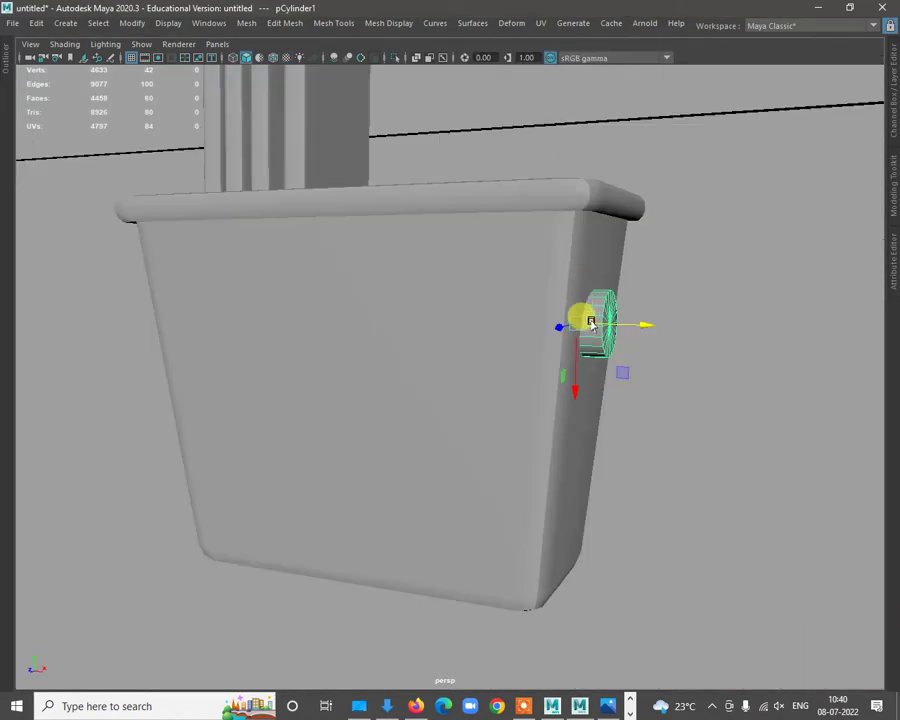
pyautogui.press('f')
pyautogui.keyDown('alt'); pyautogui.moveTo(573, 421); pyautogui.dragTo(488, 377); pyautogui.keyUp('alt')
# Step: Select the cylinder's front rim edge loop and apply Bevel Edge
pyautogui.scroll(3, 488, 370)
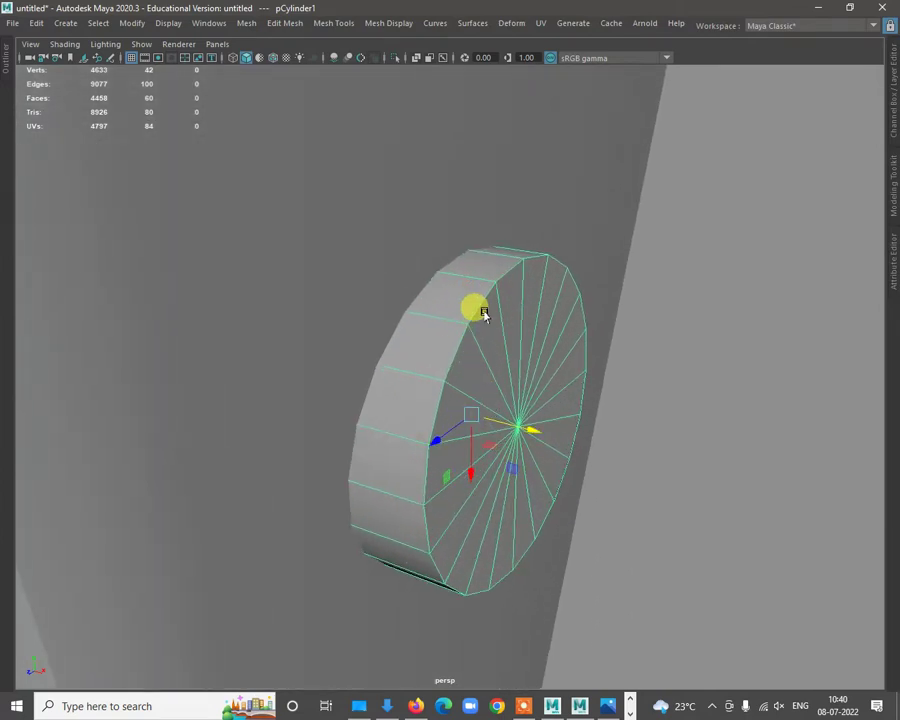
pyautogui.rightClick(488, 312)
pyautogui.click(487, 303)
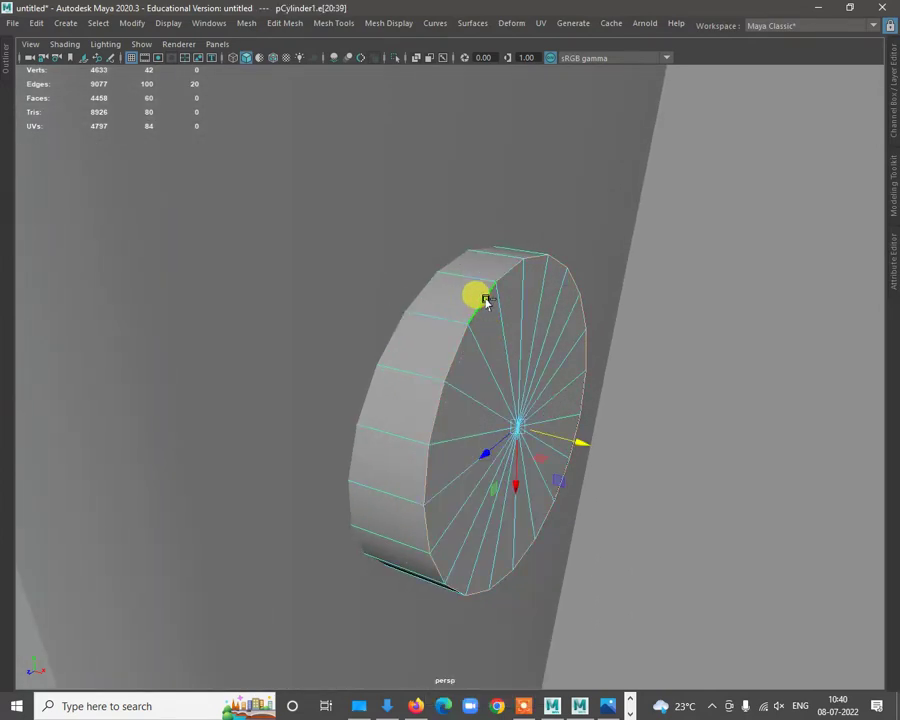
pyautogui.keyDown('shift'); pyautogui.moveTo(485, 302); pyautogui.dragTo(544, 298, button='right'); pyautogui.keyUp('shift')
pyautogui.keyDown('alt'); pyautogui.moveTo(536, 300); pyautogui.dragTo(581, 321); pyautogui.keyUp('alt')
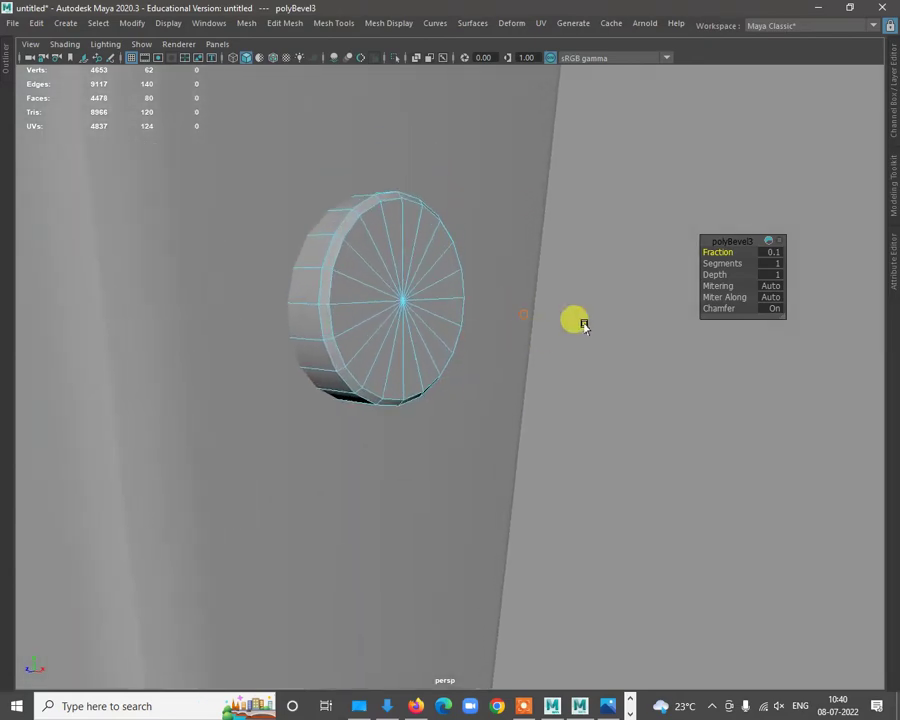
# Step: Set the bevel Segments to 2 and inspect the result from the tank's side
pyautogui.click(721, 263)
pyautogui.moveTo(388, 244); pyautogui.dragTo(450, 238, button='middle')
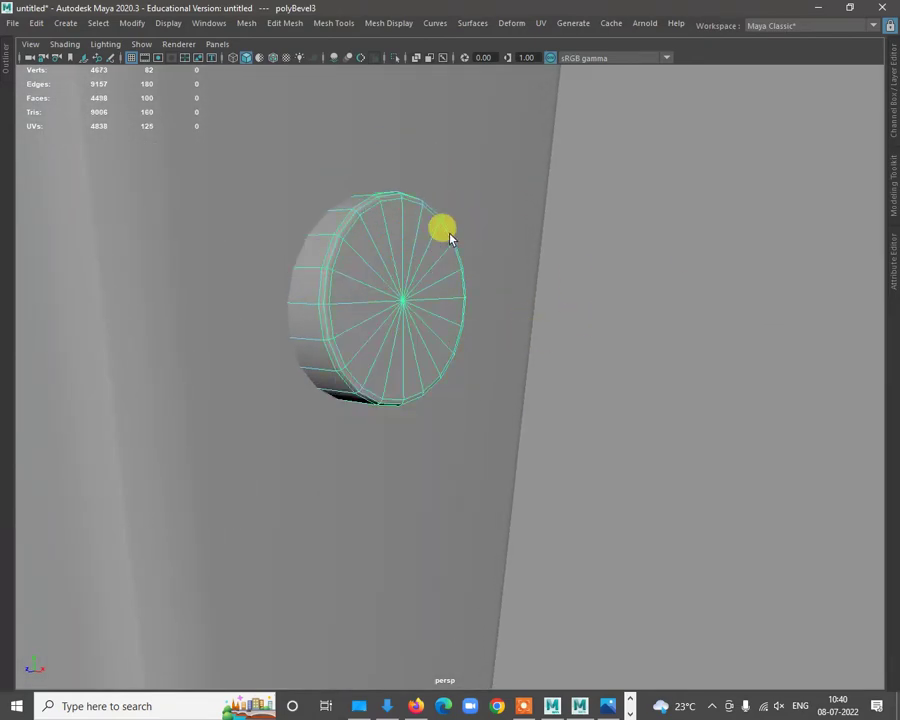
pyautogui.click(446, 433)
pyautogui.press('f')
pyautogui.keyDown('alt'); pyautogui.moveTo(344, 374); pyautogui.dragTo(417, 340); pyautogui.keyUp('alt')
pyautogui.keyDown('alt'); pyautogui.moveTo(417, 288); pyautogui.dragTo(532, 558); pyautogui.keyUp('alt')
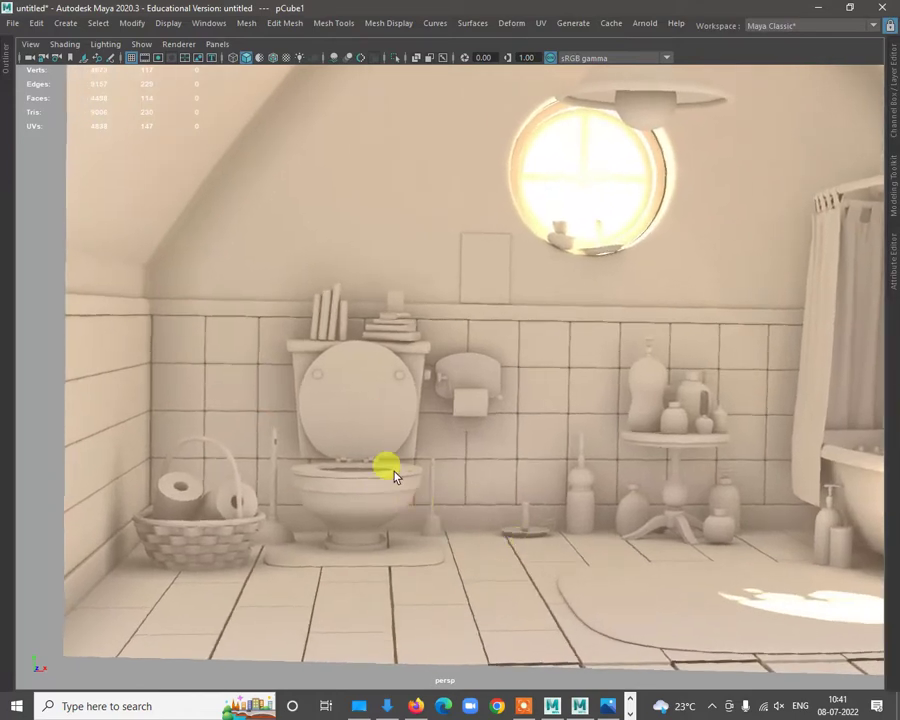
pyautogui.keyDown('alt'); pyautogui.moveTo(555, 521); pyautogui.dragTo(40, 201, button='right'); pyautogui.keyUp('alt')
pyautogui.scroll(-3, 402, 374)
pyautogui.keyDown('alt'); pyautogui.moveTo(402, 374); pyautogui.dragTo(464, 287); pyautogui.keyUp('alt')
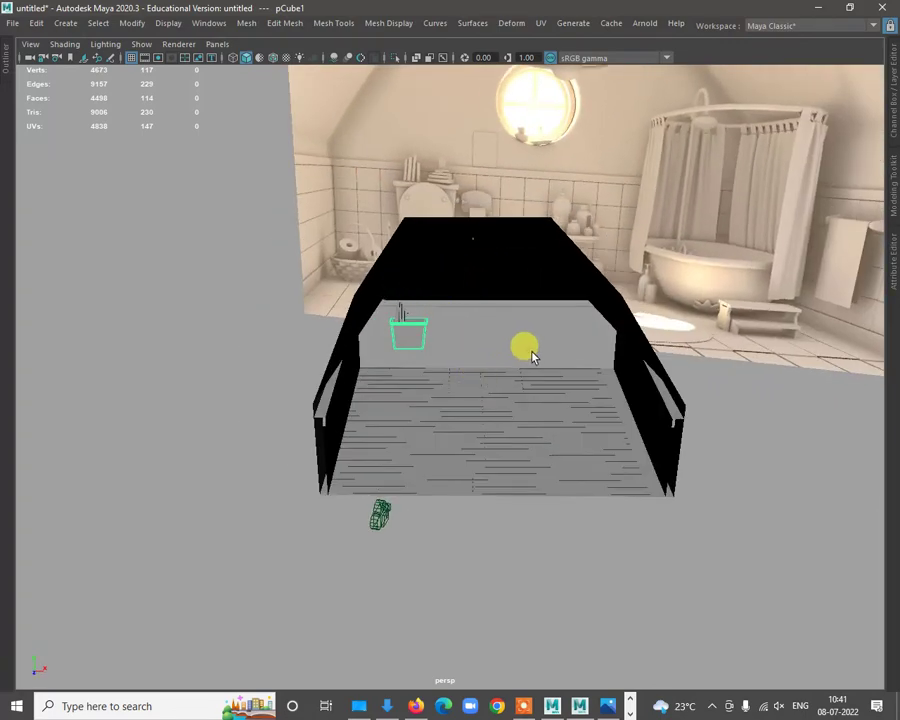
pyautogui.keyDown('alt'); pyautogui.moveTo(534, 361); pyautogui.dragTo(204, 342); pyautogui.keyUp('alt')
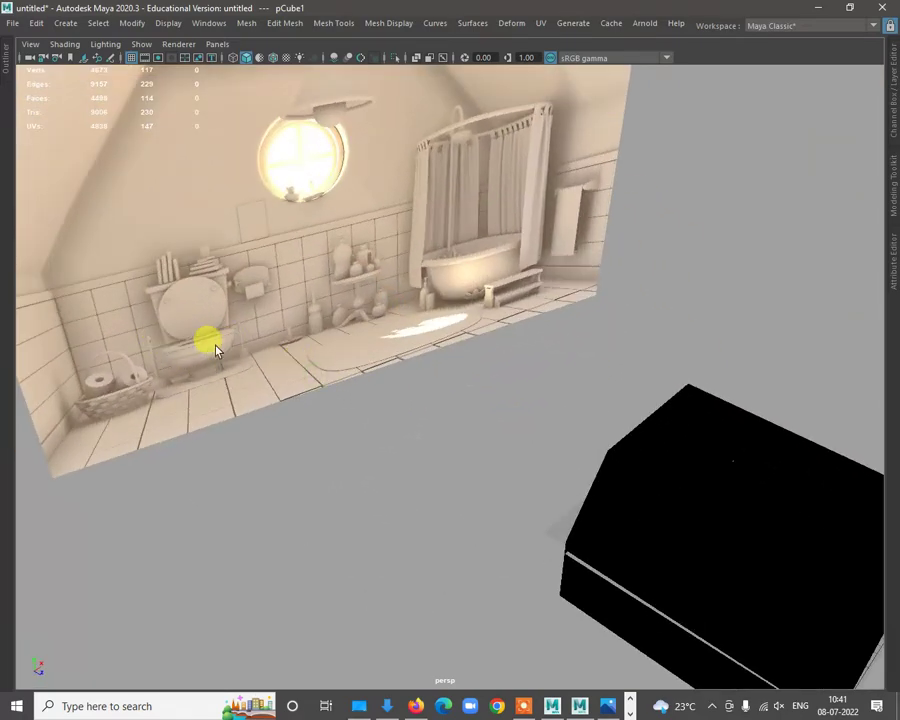
pyautogui.keyDown('alt'); pyautogui.moveTo(397, 406); pyautogui.dragTo(412, 320); pyautogui.keyUp('alt')
pyautogui.keyDown('alt'); pyautogui.moveTo(412, 320); pyautogui.dragTo(513, 336, button='right'); pyautogui.keyUp('alt')
pyautogui.keyDown('alt'); pyautogui.moveTo(530, 378); pyautogui.dragTo(446, 333, button='right'); pyautogui.keyUp('alt')
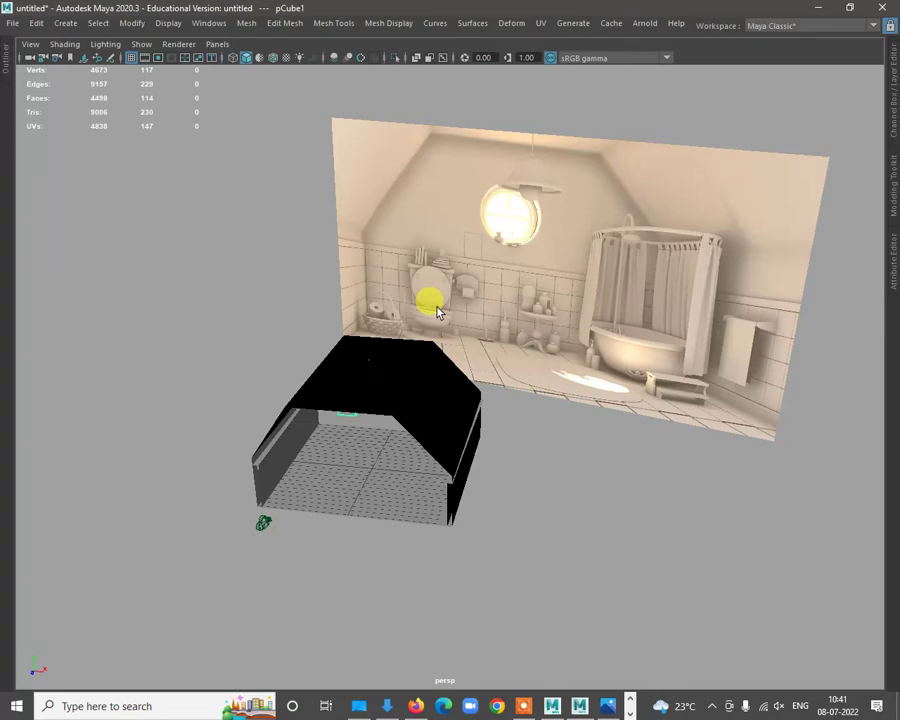
# Step: Create a new polygon cylinder in the bathroom scene
pyautogui.keyDown('alt'); pyautogui.moveTo(428, 301); pyautogui.dragTo(558, 394, button='right'); pyautogui.keyUp('alt')
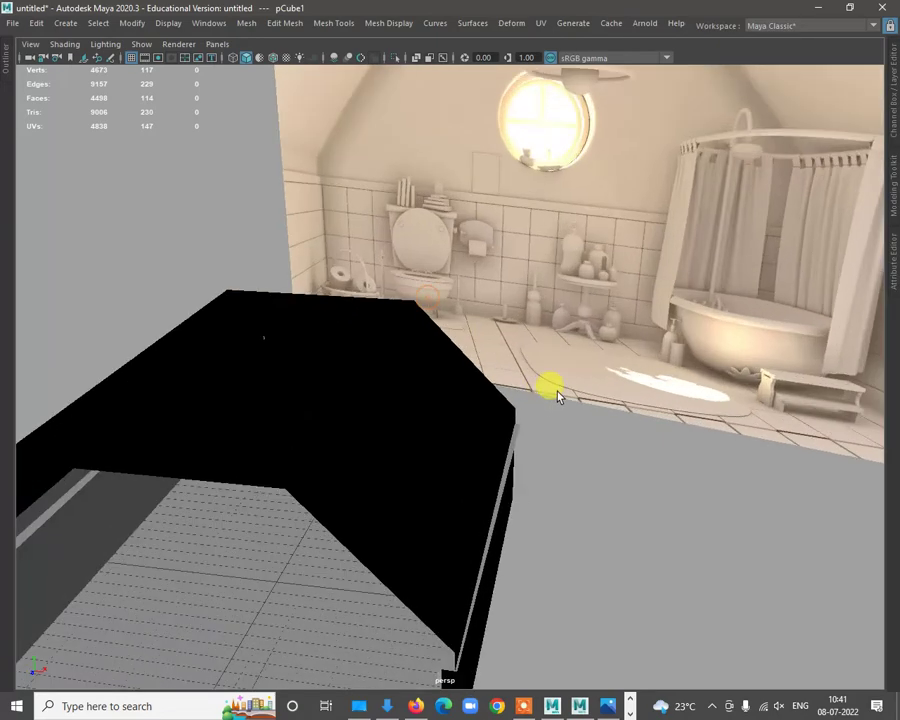
pyautogui.keyDown('alt'); pyautogui.moveTo(558, 394); pyautogui.dragTo(556, 416); pyautogui.keyUp('alt')
pyautogui.keyDown('alt'); pyautogui.moveTo(556, 416); pyautogui.dragTo(490, 315, button='middle'); pyautogui.keyUp('alt')
pyautogui.keyDown('alt'); pyautogui.moveTo(490, 315); pyautogui.dragTo(552, 298, button='right'); pyautogui.keyUp('alt')
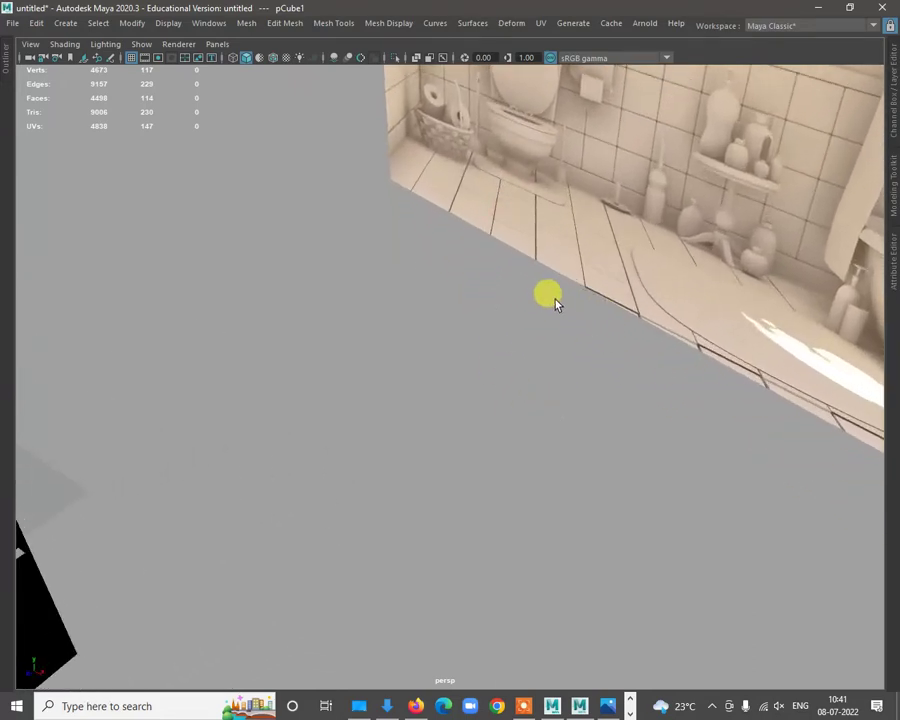
pyautogui.keyDown('alt'); pyautogui.moveTo(552, 298); pyautogui.dragTo(542, 275); pyautogui.keyUp('alt')
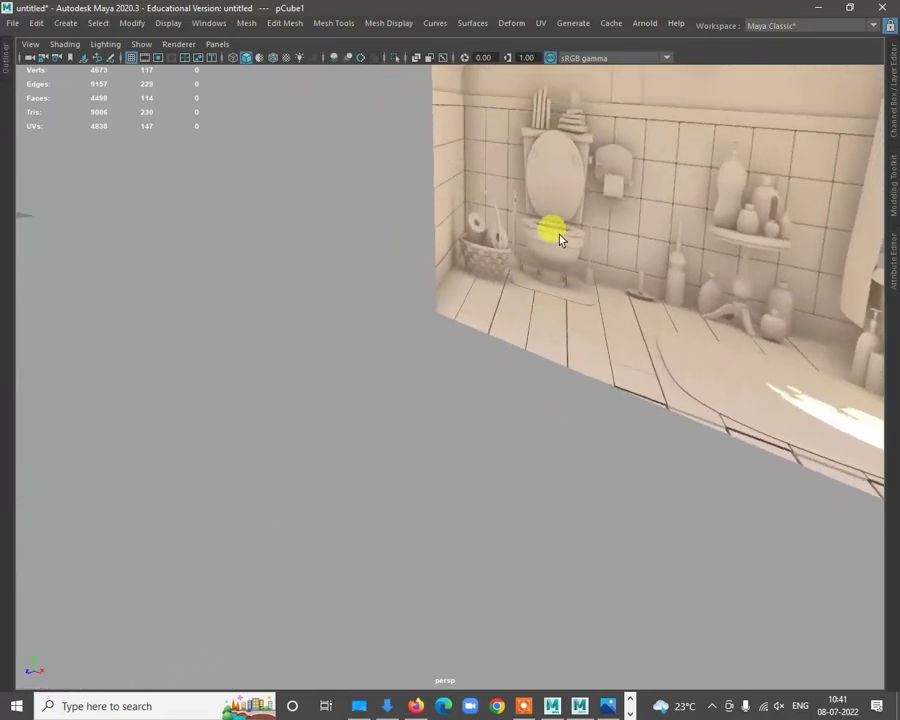
pyautogui.keyDown('alt'); pyautogui.moveTo(605, 244); pyautogui.dragTo(370, 378, button='right'); pyautogui.keyUp('alt')
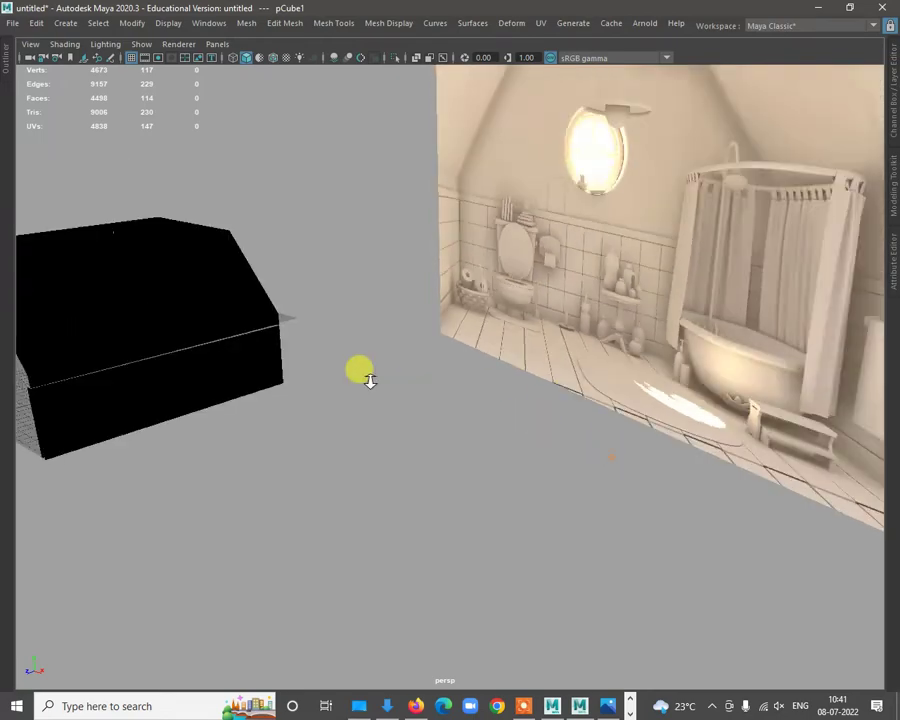
pyautogui.keyDown('alt'); pyautogui.moveTo(370, 378); pyautogui.dragTo(414, 376); pyautogui.keyUp('alt')
pyautogui.keyDown('alt'); pyautogui.moveTo(414, 376); pyautogui.dragTo(393, 300, button='right'); pyautogui.keyUp('alt')
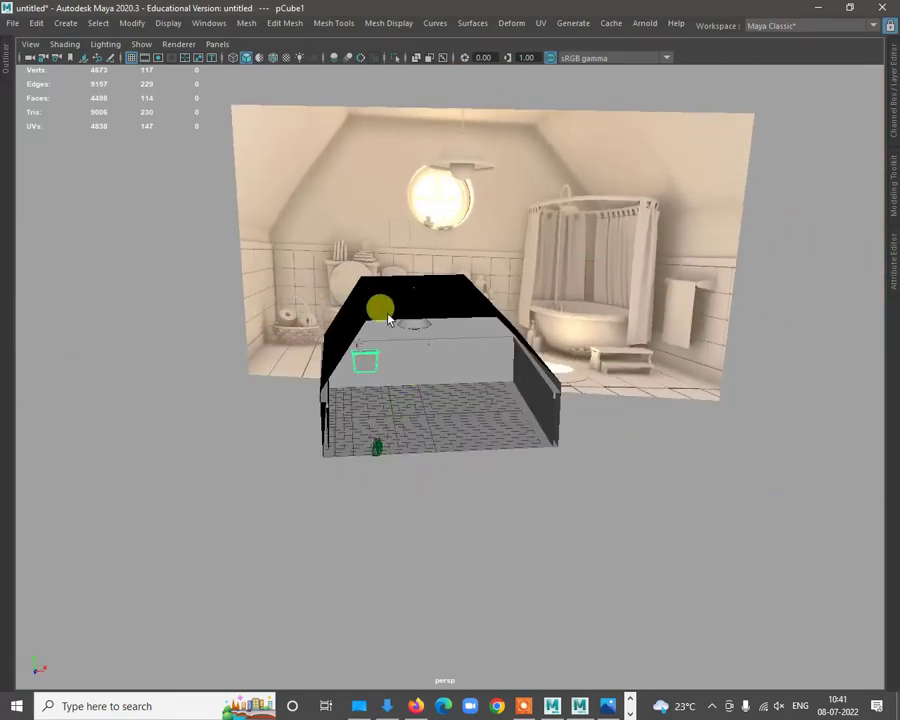
pyautogui.moveTo(428, 267)
pyautogui.keyDown('alt'); pyautogui.mouseDown()
pyautogui.moveTo(484, 311)
pyautogui.moveTo(439, 316)
pyautogui.mouseUp(); pyautogui.keyUp('alt')
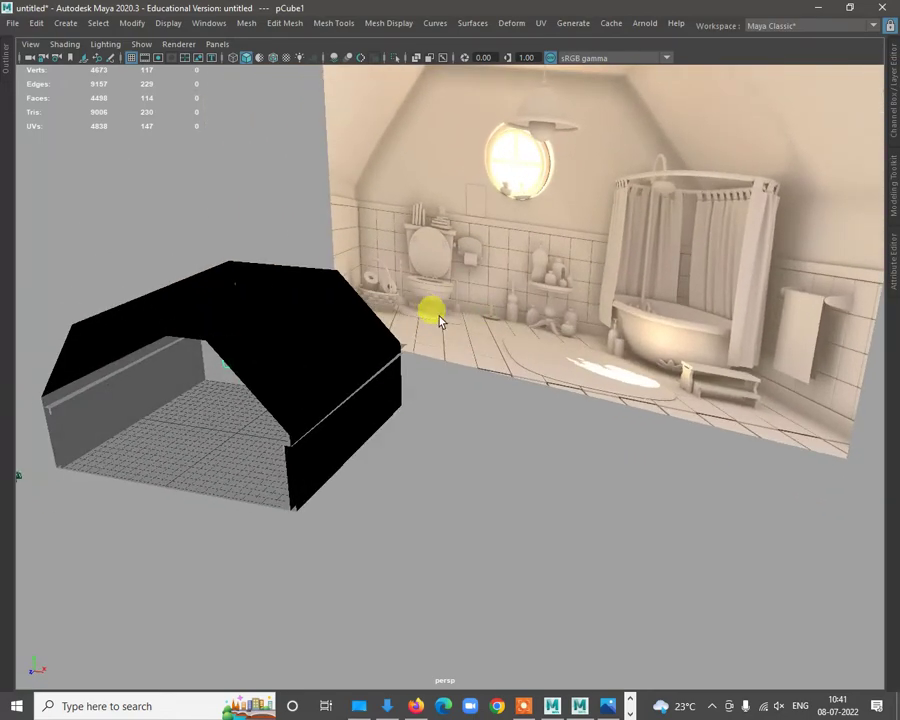
pyautogui.keyDown('alt'); pyautogui.moveTo(505, 358); pyautogui.dragTo(555, 345); pyautogui.keyUp('alt')
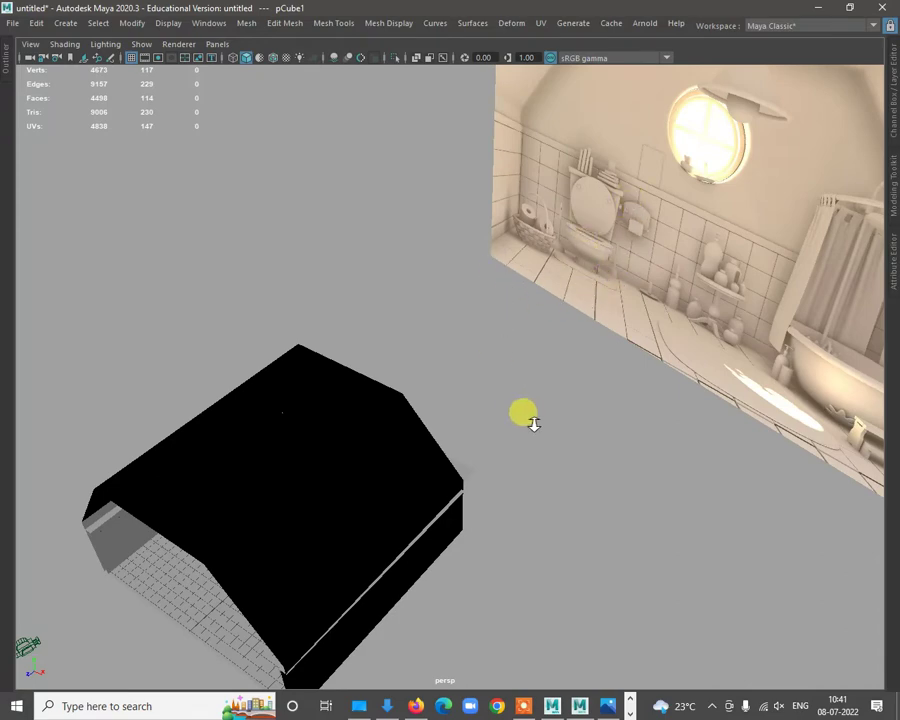
pyautogui.keyDown('alt'); pyautogui.moveTo(532, 422); pyautogui.dragTo(542, 392); pyautogui.keyUp('alt')
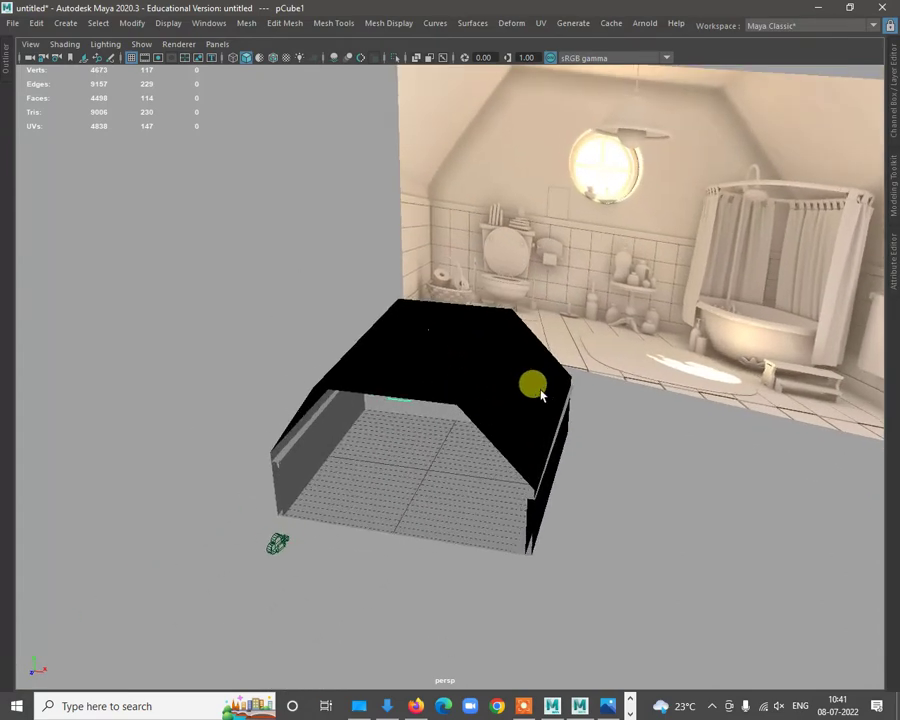
pyautogui.click(100, 23)
pyautogui.moveTo(66, 23)
pyautogui.moveTo(104, 80)
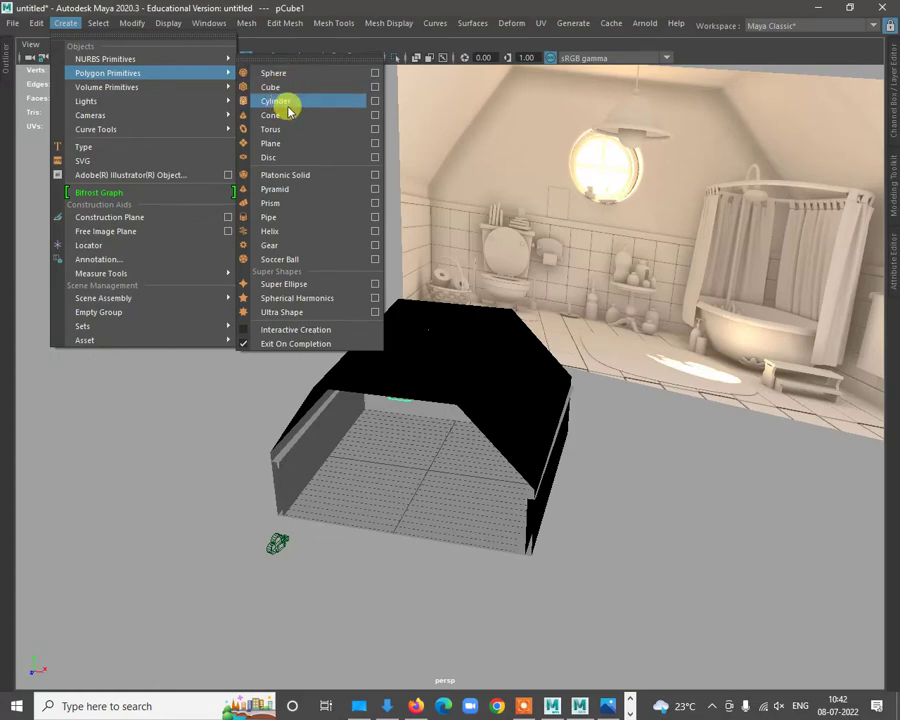
pyautogui.click(288, 101)
# Step: Move the cylinder into the room's left corner near the toilet
pyautogui.keyDown('alt'); pyautogui.moveTo(434, 422); pyautogui.dragTo(468, 446, button='right'); pyautogui.keyUp('alt')
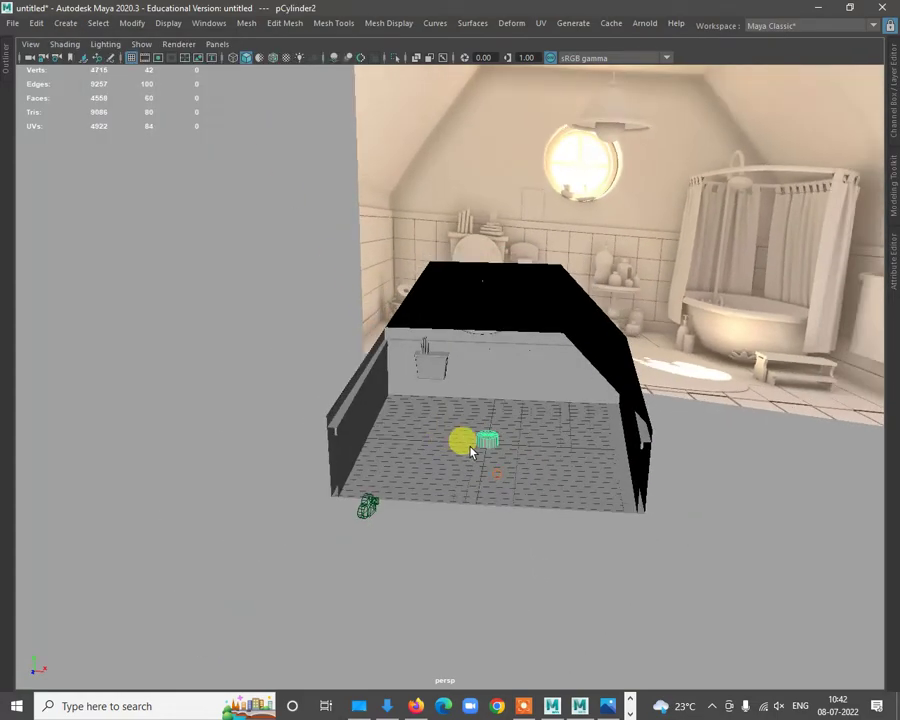
pyautogui.keyDown('alt'); pyautogui.moveTo(468, 446); pyautogui.dragTo(437, 459); pyautogui.keyUp('alt')
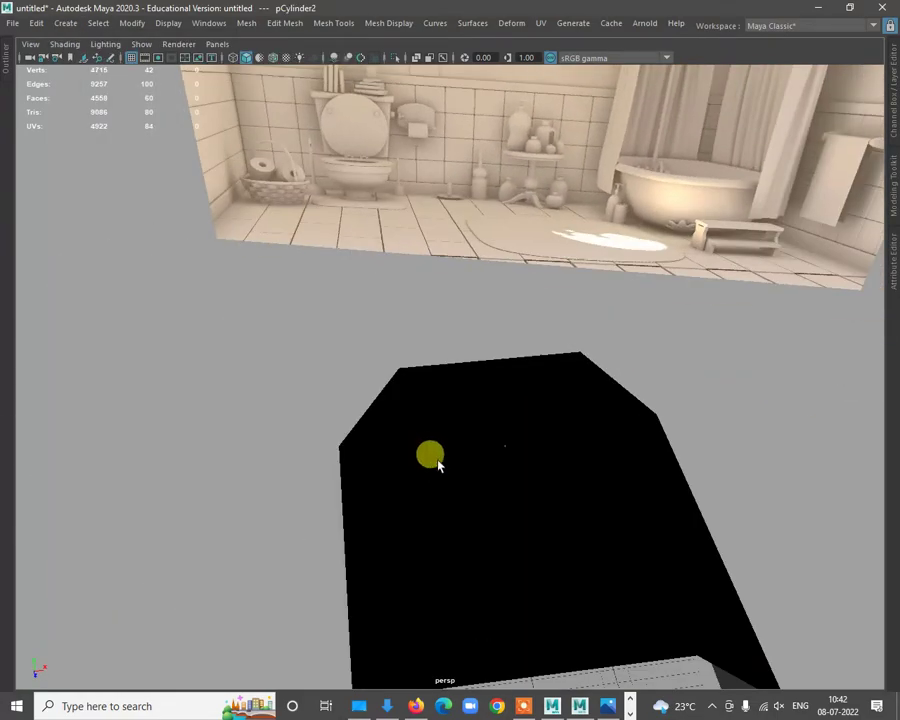
pyautogui.press('space')
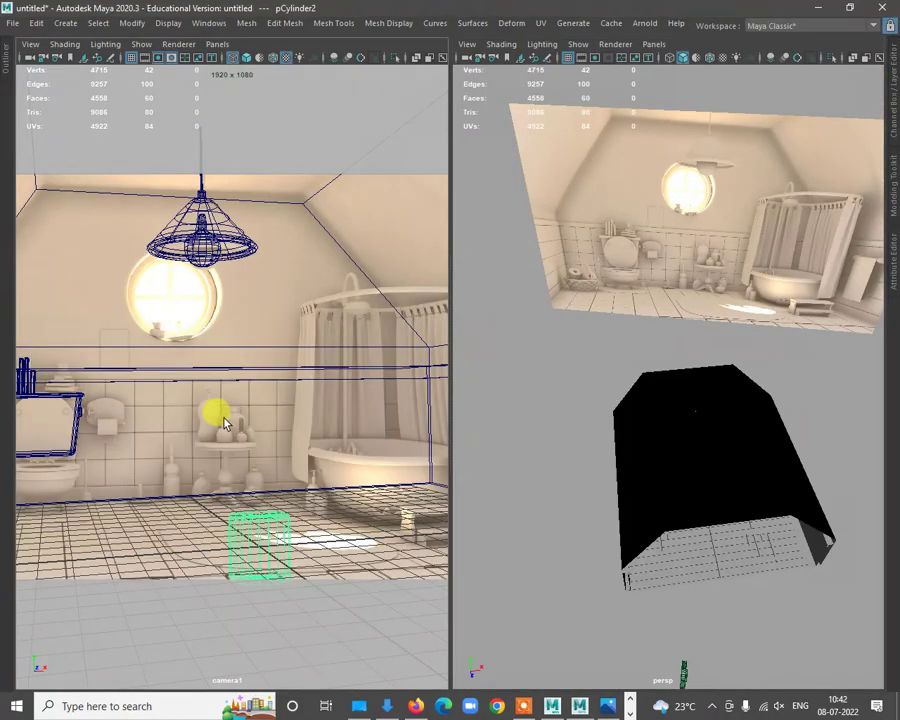
pyautogui.press('space')
pyautogui.press('space')
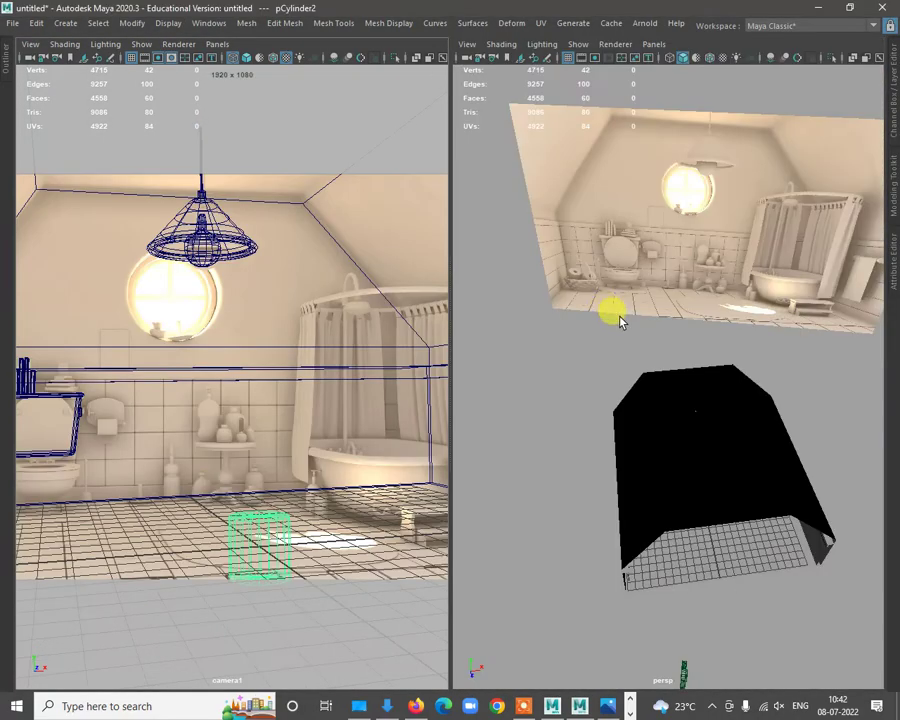
pyautogui.press('space')
pyautogui.keyDown('alt'); pyautogui.moveTo(412, 447); pyautogui.dragTo(430, 476); pyautogui.keyUp('alt')
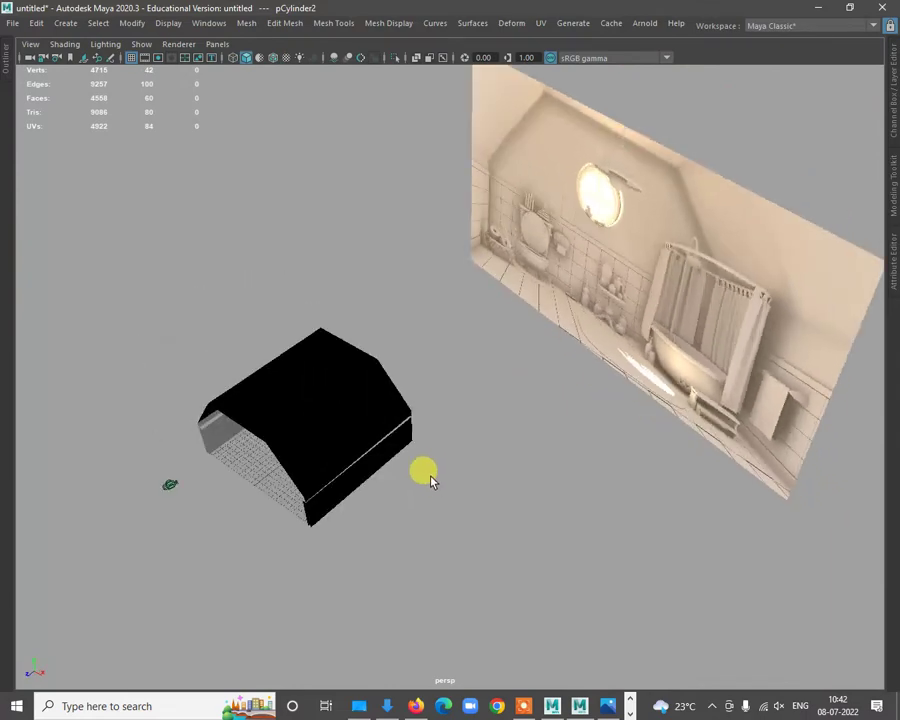
pyautogui.click(277, 454)
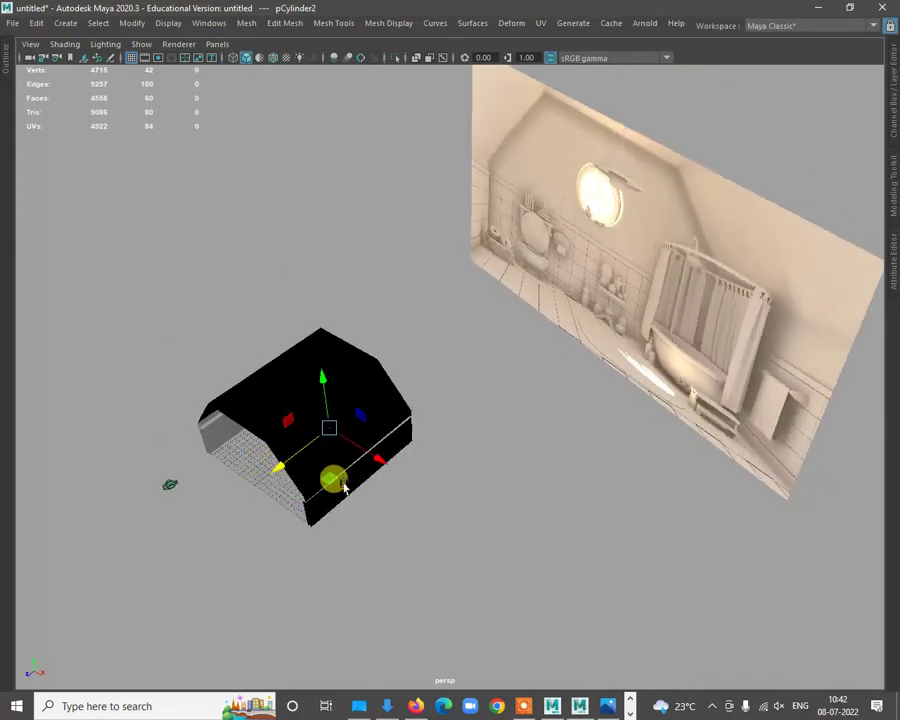
pyautogui.keyDown('alt'); pyautogui.moveTo(331, 478); pyautogui.dragTo(418, 448); pyautogui.keyUp('alt')
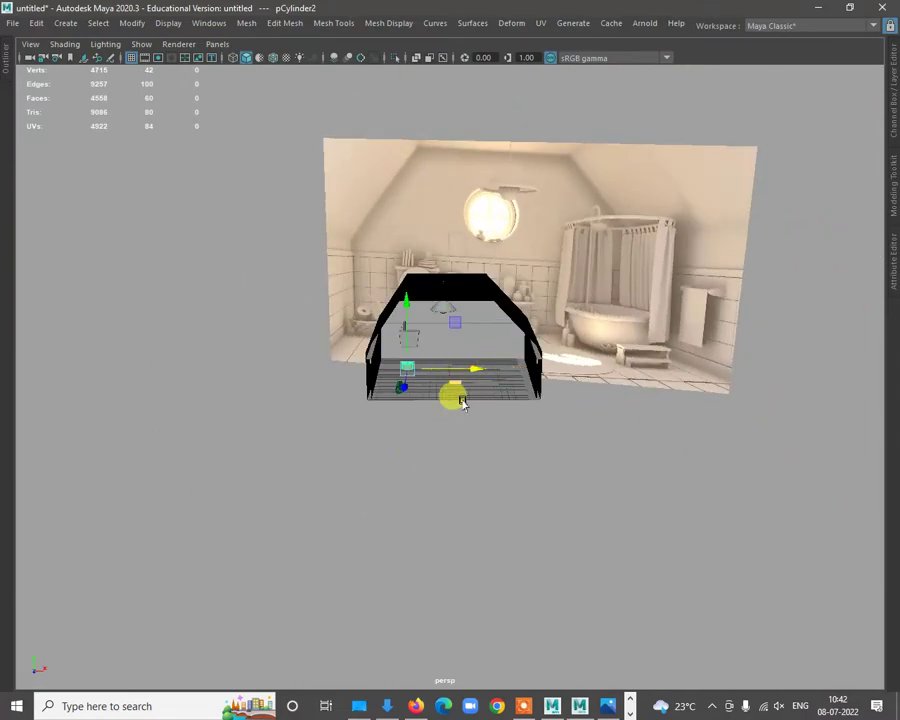
pyautogui.keyDown('alt'); pyautogui.moveTo(458, 398); pyautogui.dragTo(410, 420); pyautogui.keyUp('alt')
pyautogui.press('space')
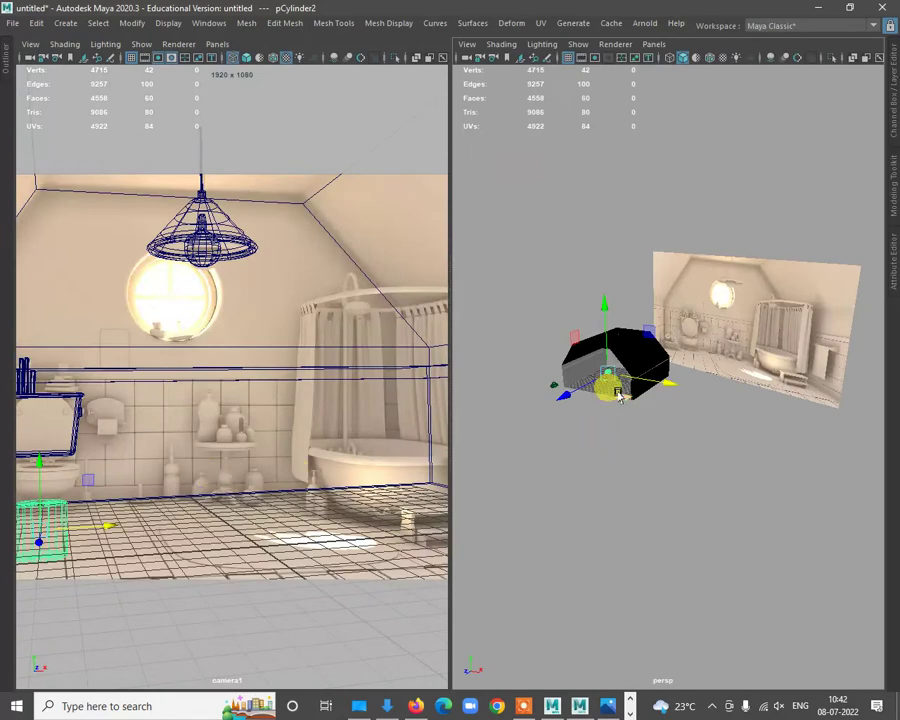
pyautogui.moveTo(563, 390); pyautogui.dragTo(594, 388)
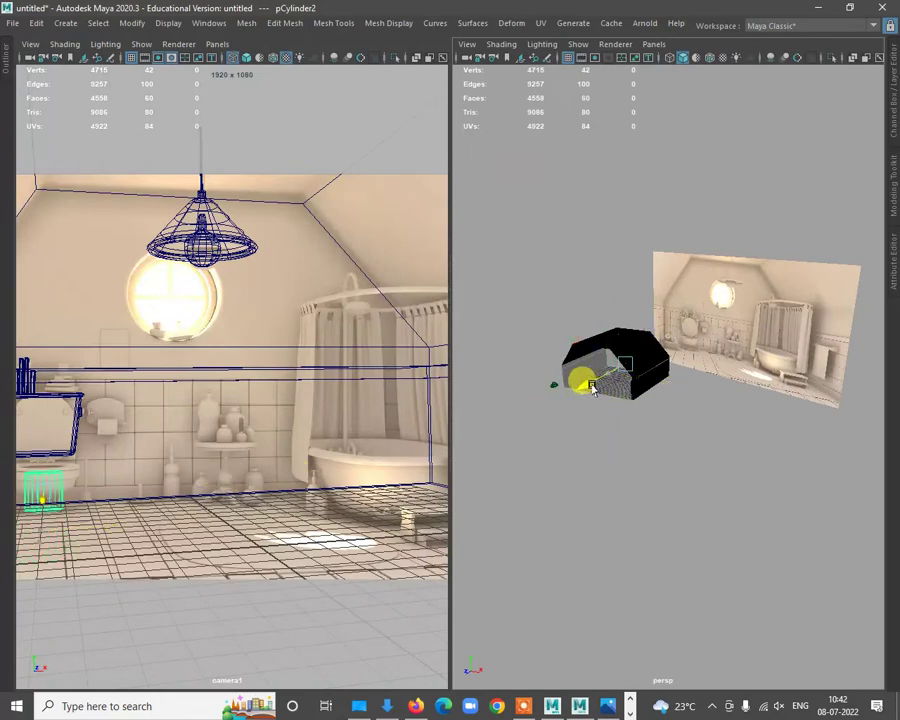
# Step: Show the perspective view in wireframe, framed around the cylinder on the floor
pyautogui.keyDown('alt'); pyautogui.moveTo(629, 460); pyautogui.dragTo(632, 418, button='right'); pyautogui.keyUp('alt')
pyautogui.keyDown('alt'); pyautogui.moveTo(632, 418); pyautogui.dragTo(718, 452); pyautogui.keyUp('alt')
pyautogui.press('4')
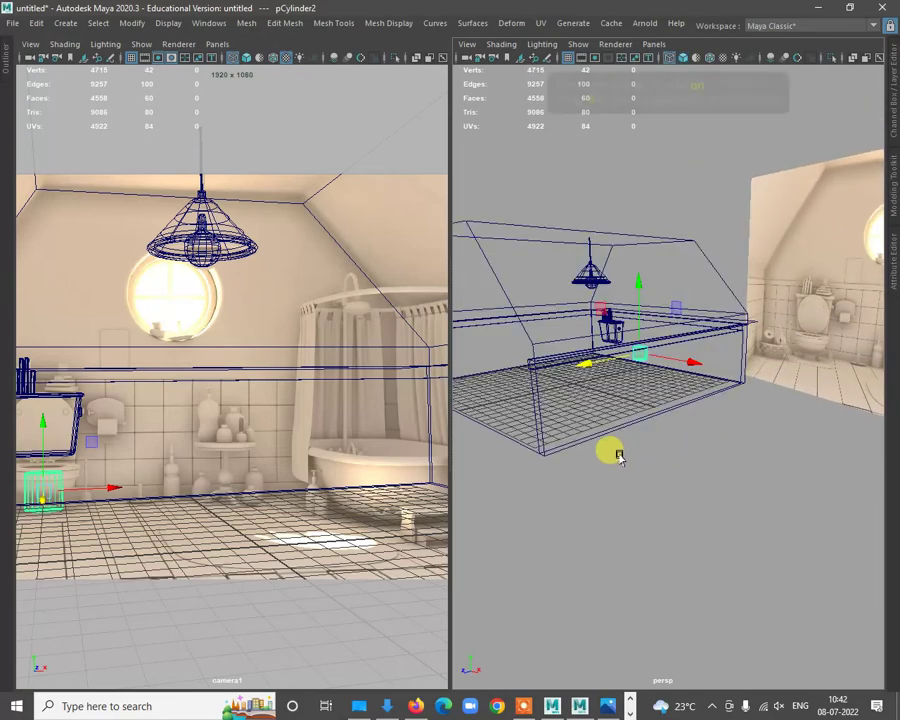
pyautogui.keyDown('alt'); pyautogui.moveTo(617, 454); pyautogui.dragTo(613, 416, button='right'); pyautogui.keyUp('alt')
pyautogui.moveTo(613, 416)
pyautogui.keyDown('alt'); pyautogui.mouseDown()
pyautogui.moveTo(544, 392)
pyautogui.moveTo(600, 367)
pyautogui.moveTo(492, 366)
pyautogui.moveTo(544, 398)
pyautogui.moveTo(572, 381)
pyautogui.mouseUp(); pyautogui.keyUp('alt')
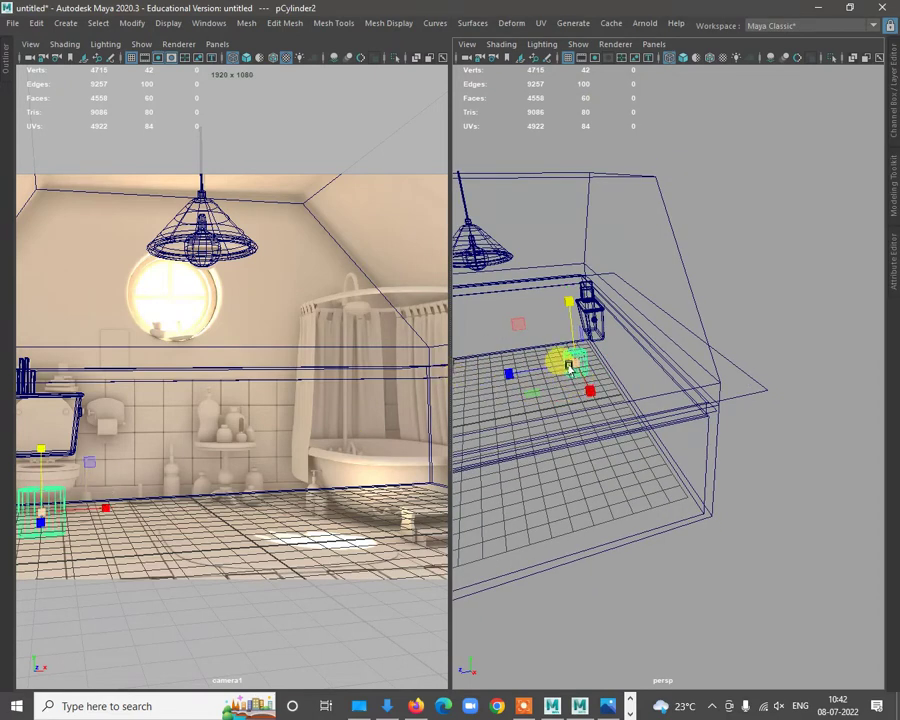
# Step: Reselect the small cylinder, maximize the perspective panel and zoom in close beneath the toilet tank
pyautogui.click(550, 384)
pyautogui.click(557, 389)
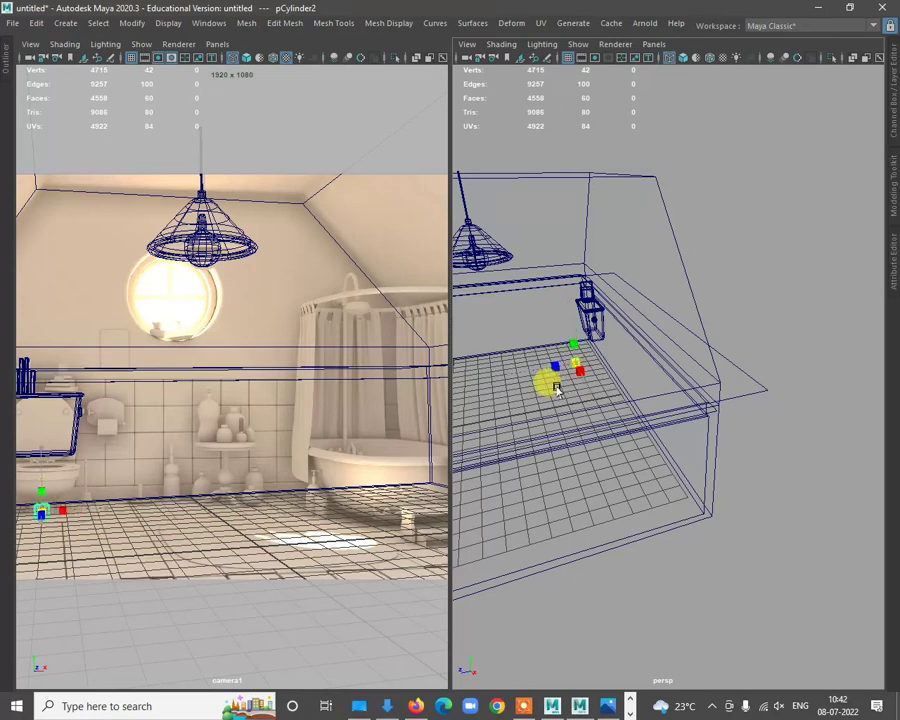
pyautogui.press('space')
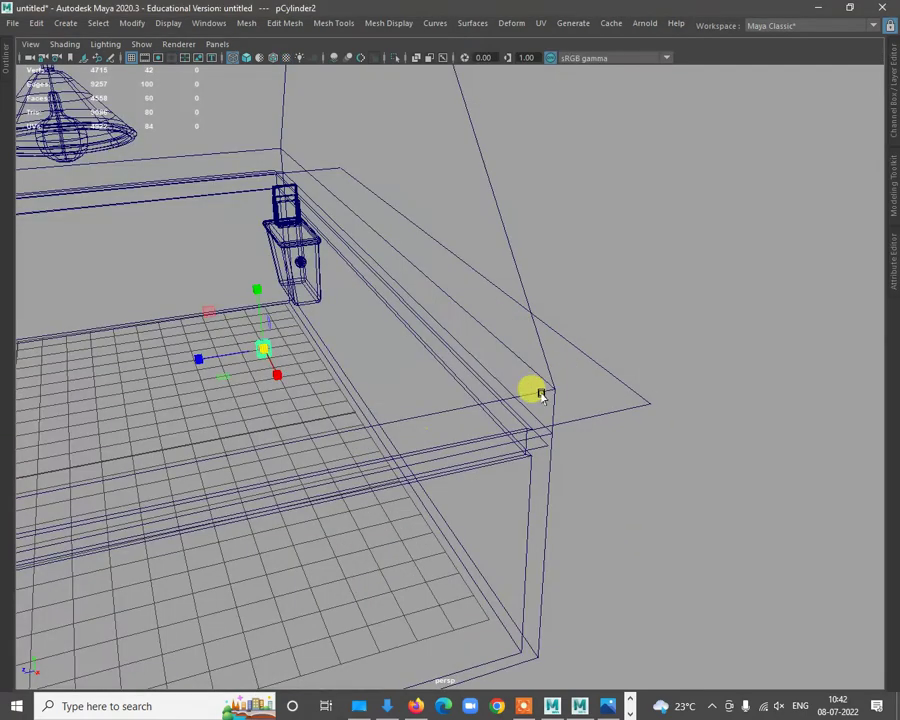
pyautogui.keyDown('alt'); pyautogui.moveTo(301, 315); pyautogui.dragTo(418, 346); pyautogui.keyUp('alt')
pyautogui.click(429, 220)
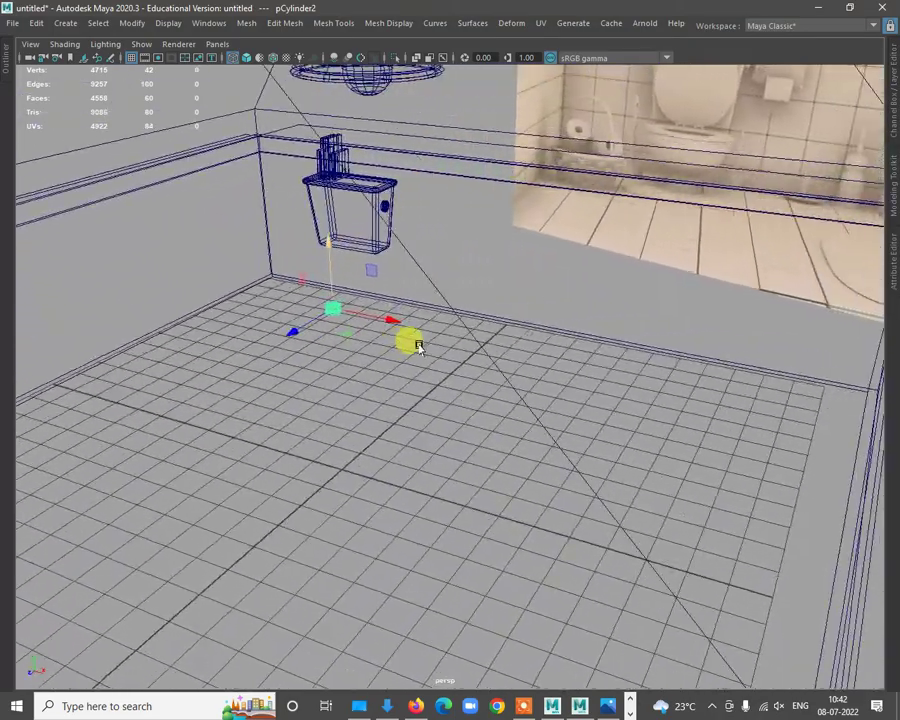
pyautogui.keyDown('alt'); pyautogui.moveTo(697, 162); pyautogui.dragTo(707, 196); pyautogui.keyUp('alt')
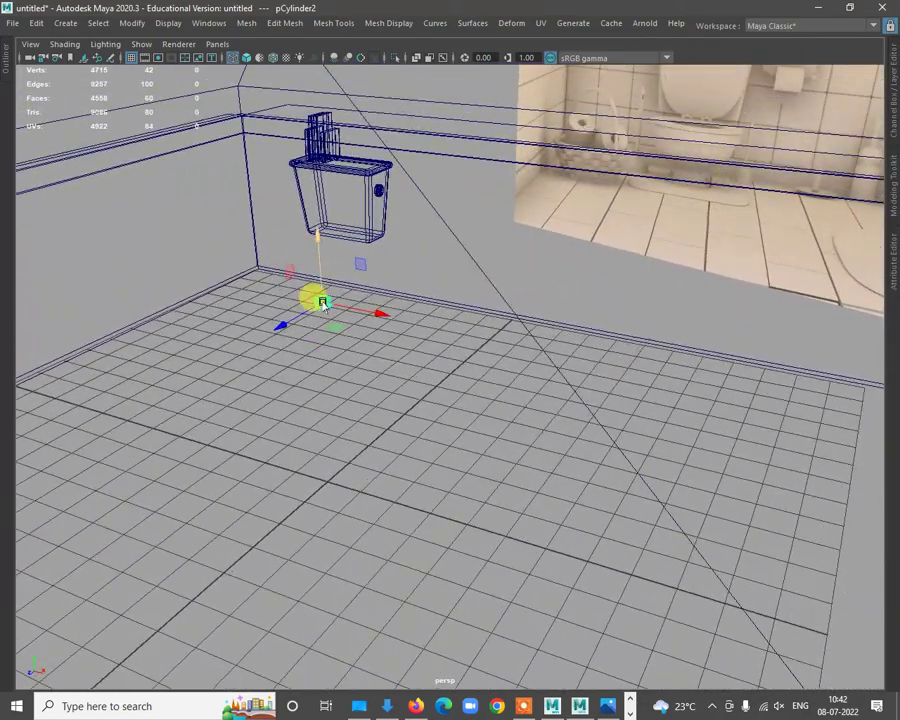
pyautogui.keyDown('alt'); pyautogui.moveTo(322, 302); pyautogui.dragTo(322, 298); pyautogui.keyUp('alt')
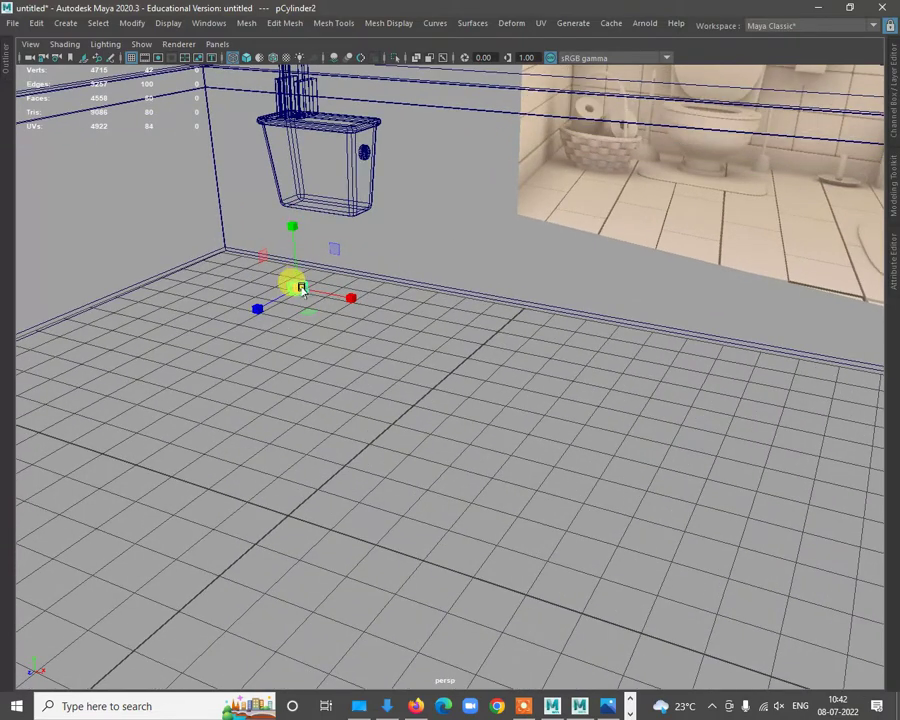
pyautogui.press('q')
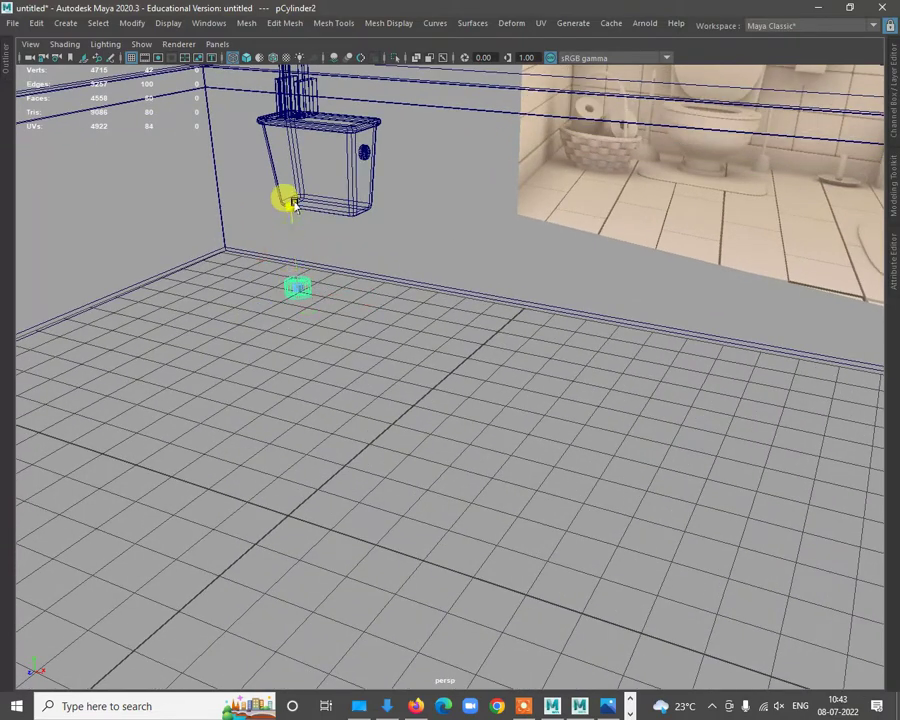
pyautogui.press('w')
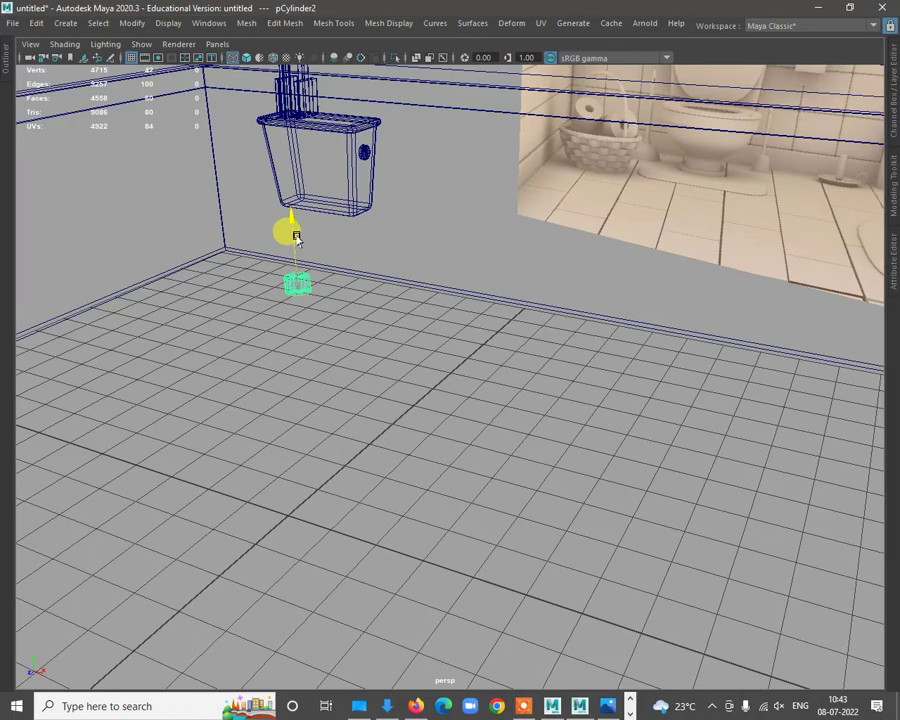
pyautogui.keyDown('alt'); pyautogui.moveTo(296, 237); pyautogui.dragTo(356, 317); pyautogui.keyUp('alt')
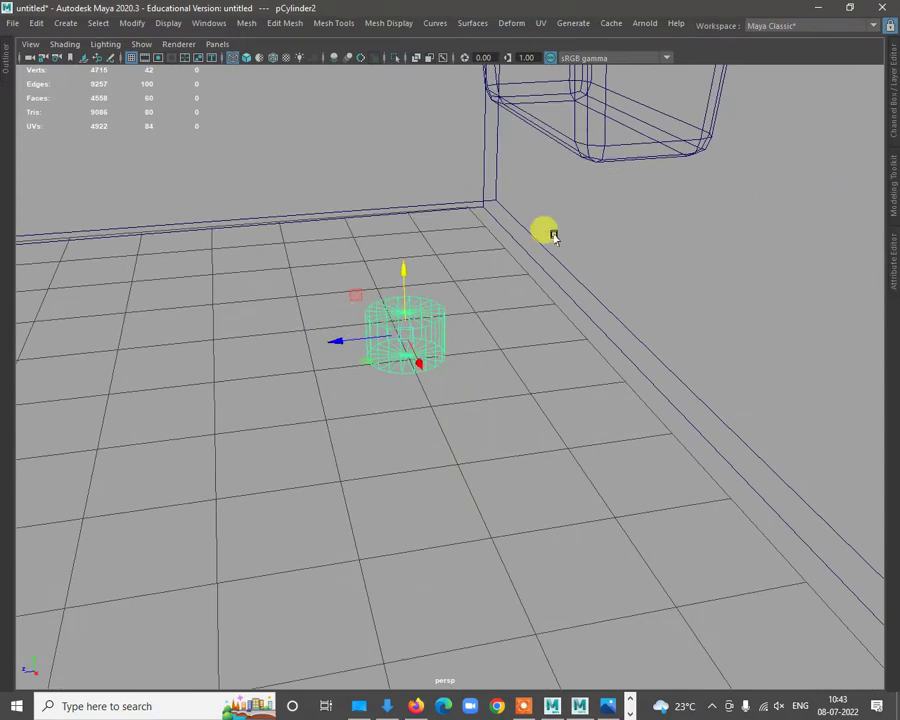
# Step: Give pCylinder2 8 axis subdivisions and switch it to edge selection mode
pyautogui.click(892, 78)
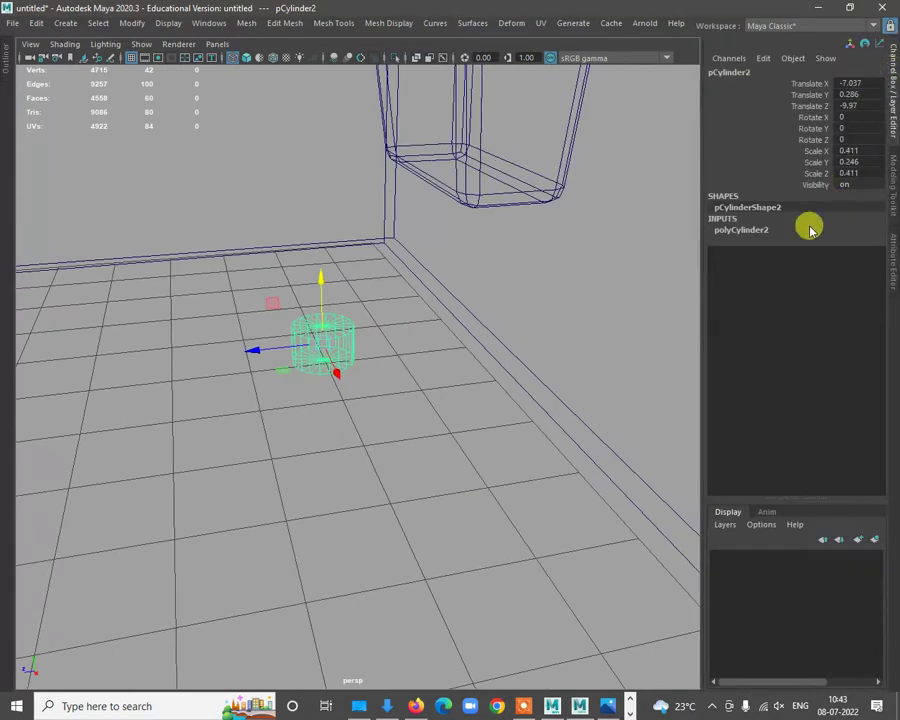
pyautogui.click(749, 232)
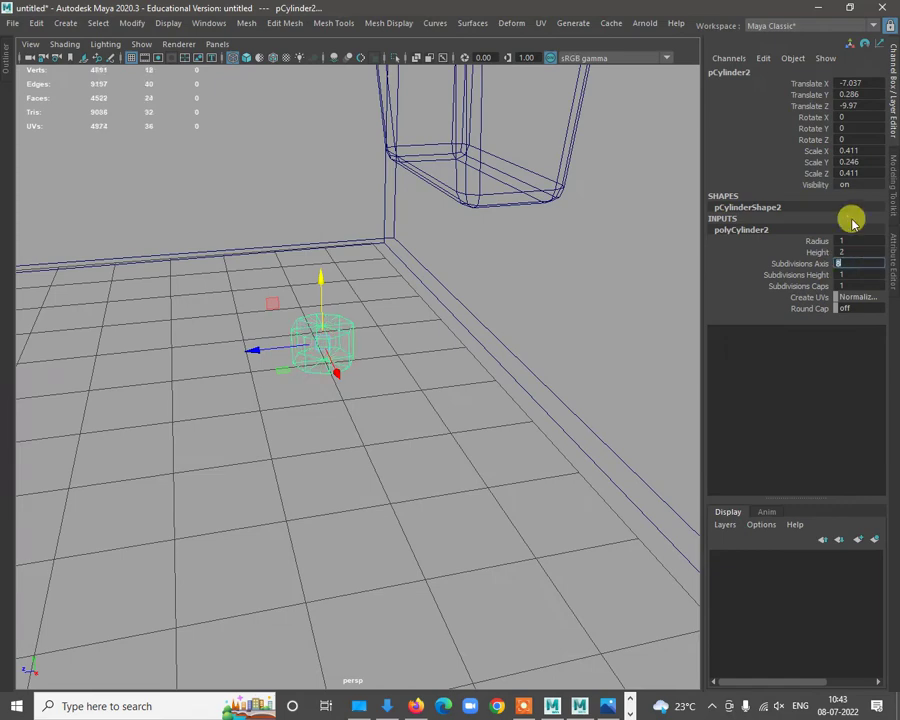
pyautogui.keyDown('alt'); pyautogui.moveTo(412, 300); pyautogui.dragTo(382, 239); pyautogui.keyUp('alt')
pyautogui.rightClick(390, 243)
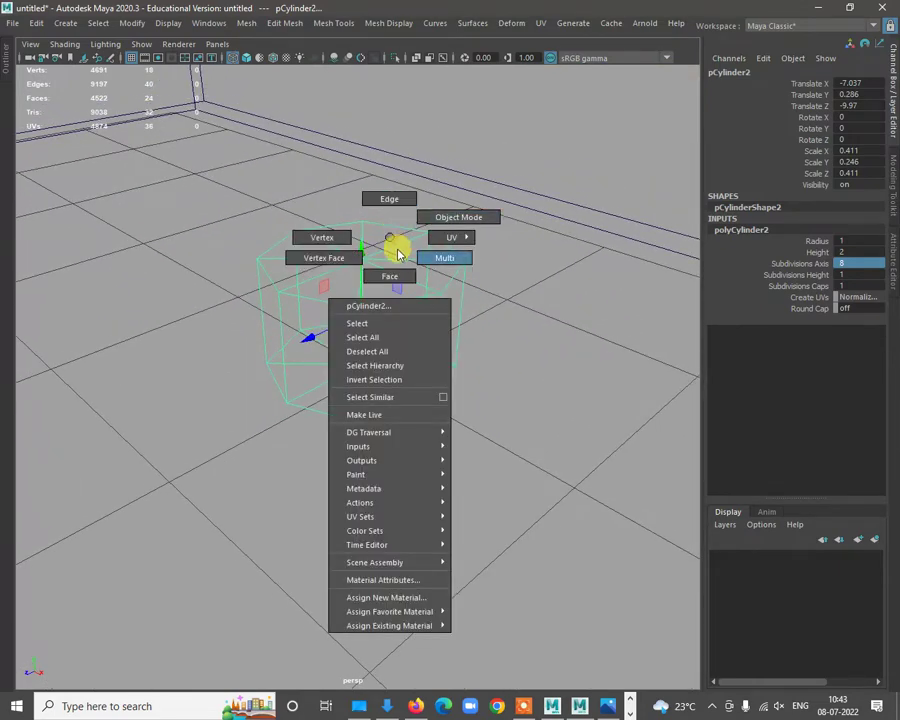
pyautogui.click(444, 255)
pyautogui.moveTo(450, 245); pyautogui.dragTo(500, 230, button='right')
pyautogui.keyDown('alt'); pyautogui.moveTo(464, 364); pyautogui.dragTo(432, 223); pyautogui.keyUp('alt')
pyautogui.moveTo(432, 223); pyautogui.dragTo(438, 178, button='right')
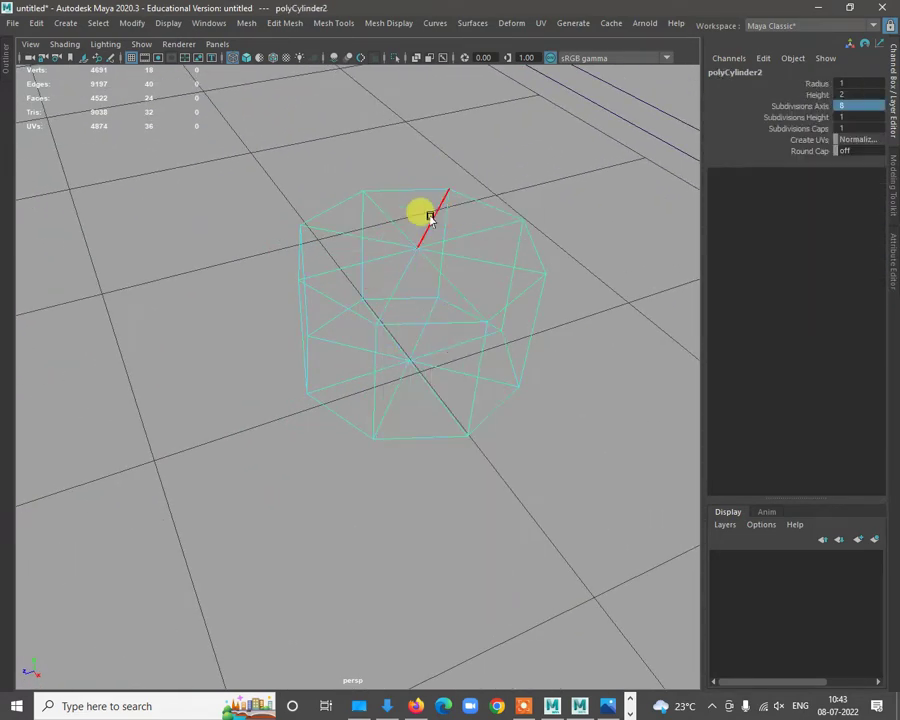
# Step: Select all the top cap edges of the cylinder and delete them
pyautogui.click(430, 217)
pyautogui.keyDown('shift'); pyautogui.click(341, 234); pyautogui.keyUp('shift')
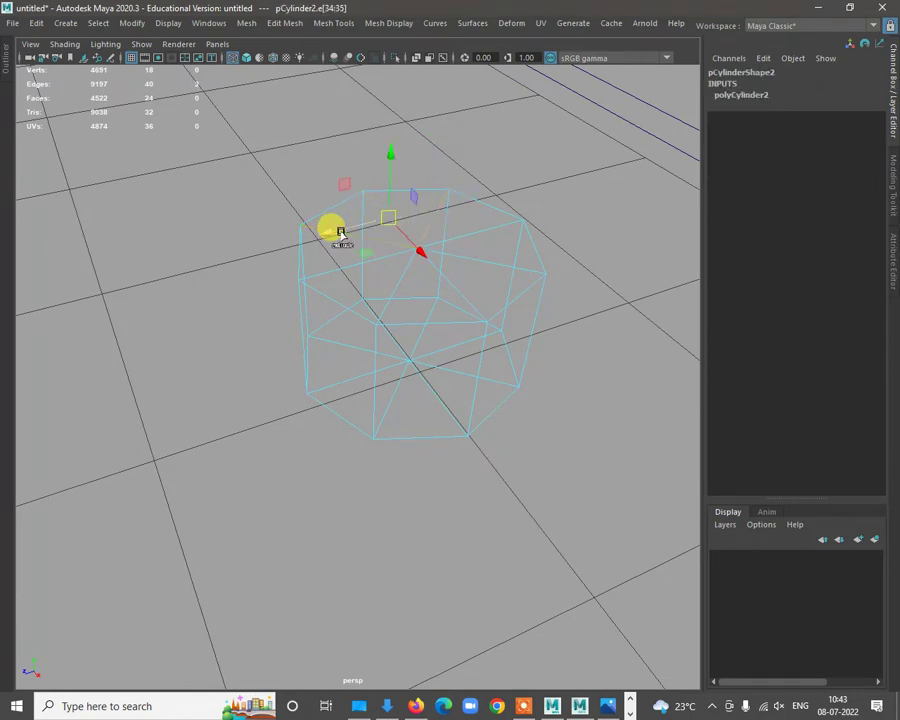
pyautogui.keyDown('shift'); pyautogui.click(396, 275); pyautogui.keyUp('shift')
pyautogui.keyDown('shift'); pyautogui.click(462, 293); pyautogui.keyUp('shift')
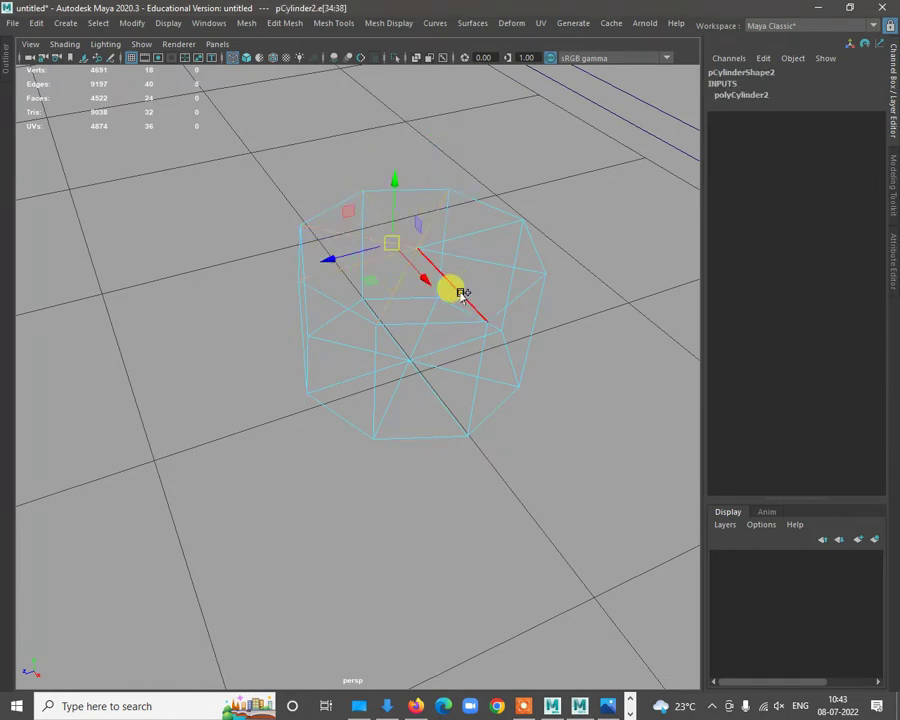
pyautogui.keyDown('shift'); pyautogui.click(497, 274); pyautogui.keyUp('shift')
pyautogui.keyDown('shift'); pyautogui.click(481, 231); pyautogui.keyUp('shift')
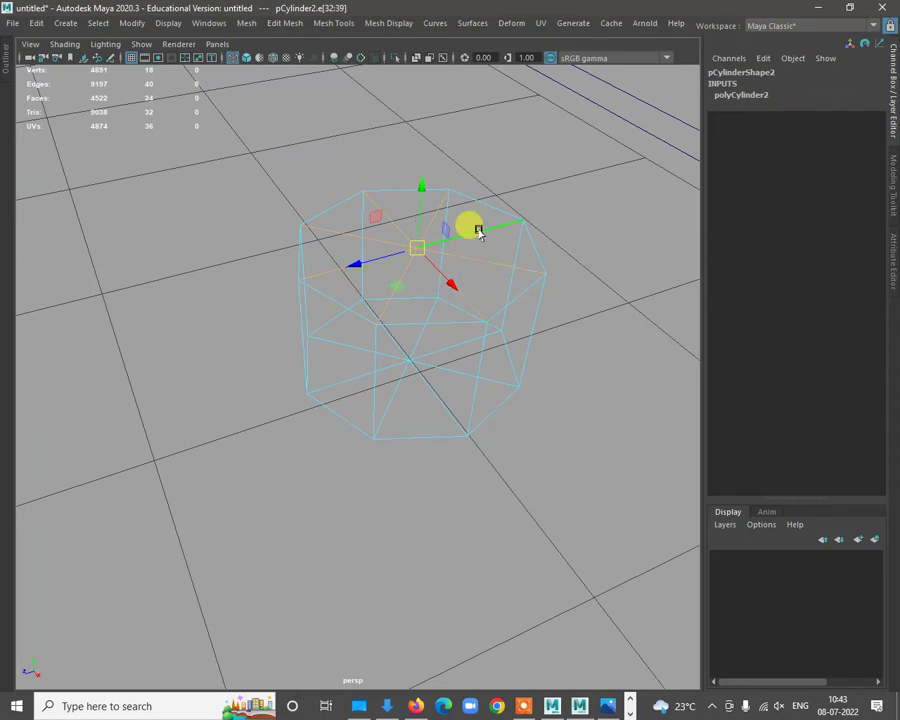
pyautogui.press('Delete')
# Step: Extrude the top face up 1.554 units and scale it outward to about 1.794 × 2.042
pyautogui.moveTo(466, 192); pyautogui.dragTo(418, 292, button='right')
pyautogui.click(441, 246)
pyautogui.scroll(-5, 441, 246)
pyautogui.keyDown('alt'); pyautogui.moveTo(418, 292); pyautogui.dragTo(373, 220); pyautogui.keyUp('alt')
pyautogui.press('space')
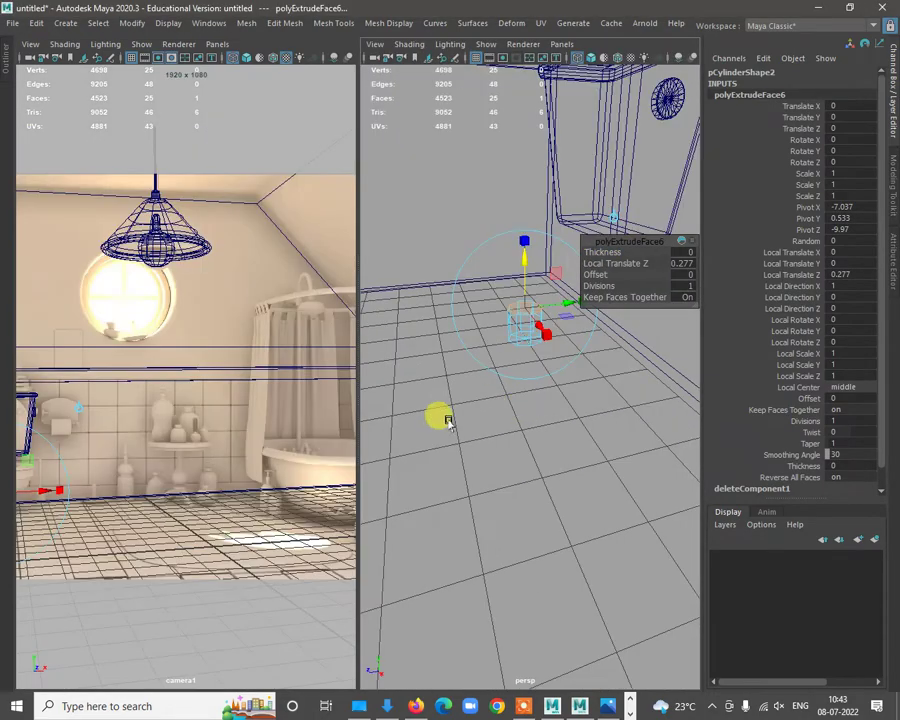
pyautogui.press('space')
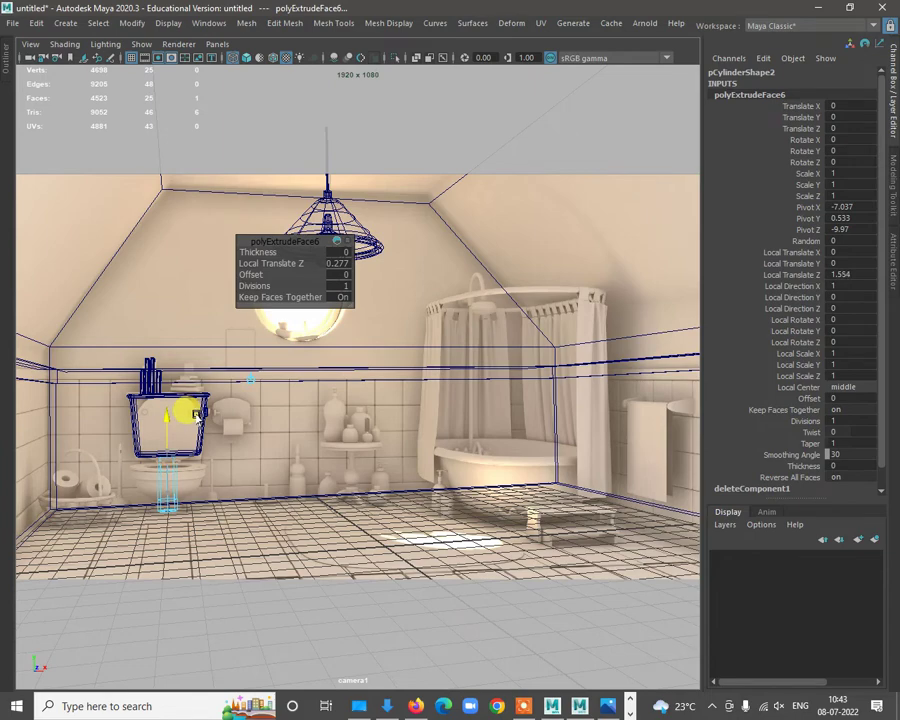
pyautogui.press('space')
pyautogui.press('space')
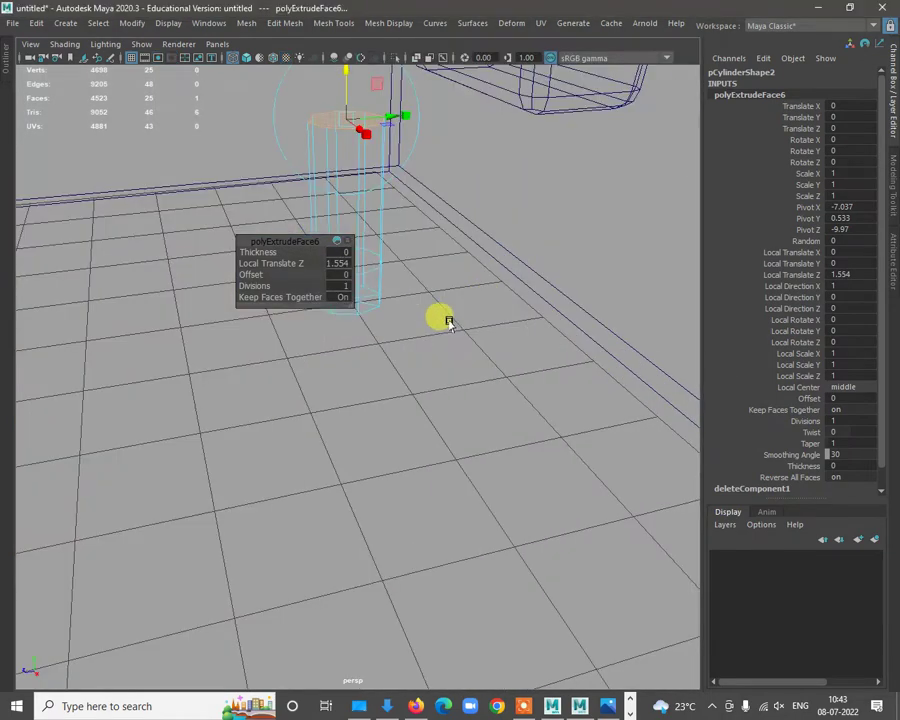
pyautogui.keyDown('alt'); pyautogui.moveTo(437, 323); pyautogui.dragTo(358, 348); pyautogui.keyUp('alt')
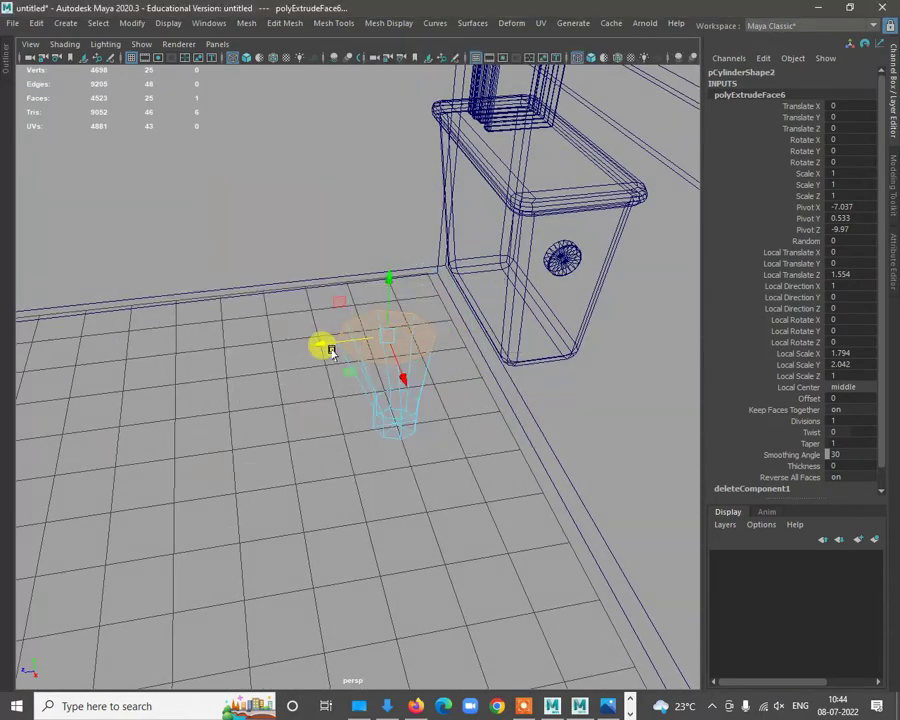
# Step: Scale the extruded top face wider and adjust the rim vertices
pyautogui.press('space')
pyautogui.press('space')
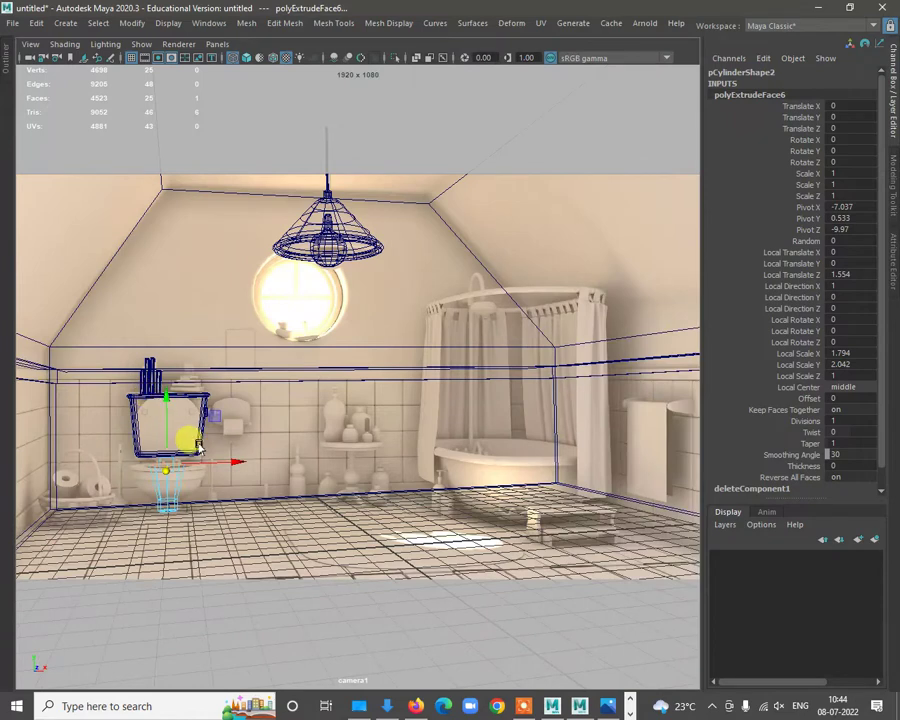
pyautogui.moveTo(199, 447); pyautogui.dragTo(221, 441)
pyautogui.press('space')
pyautogui.press('space')
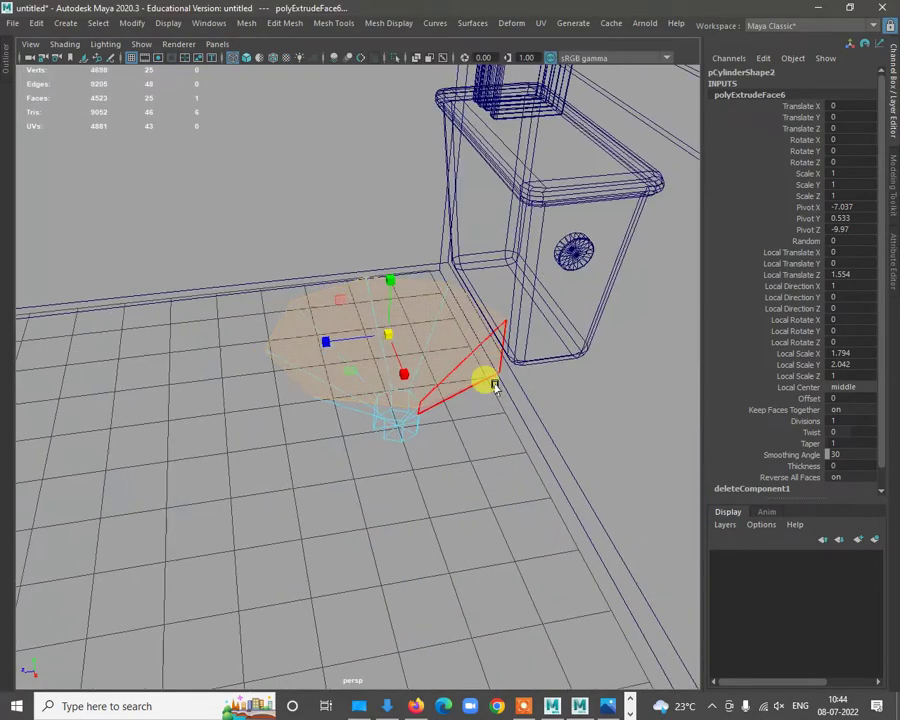
pyautogui.keyDown('alt'); pyautogui.moveTo(494, 386); pyautogui.dragTo(440, 333); pyautogui.keyUp('alt')
pyautogui.keyDown('alt'); pyautogui.moveTo(358, 303); pyautogui.dragTo(352, 418); pyautogui.keyUp('alt')
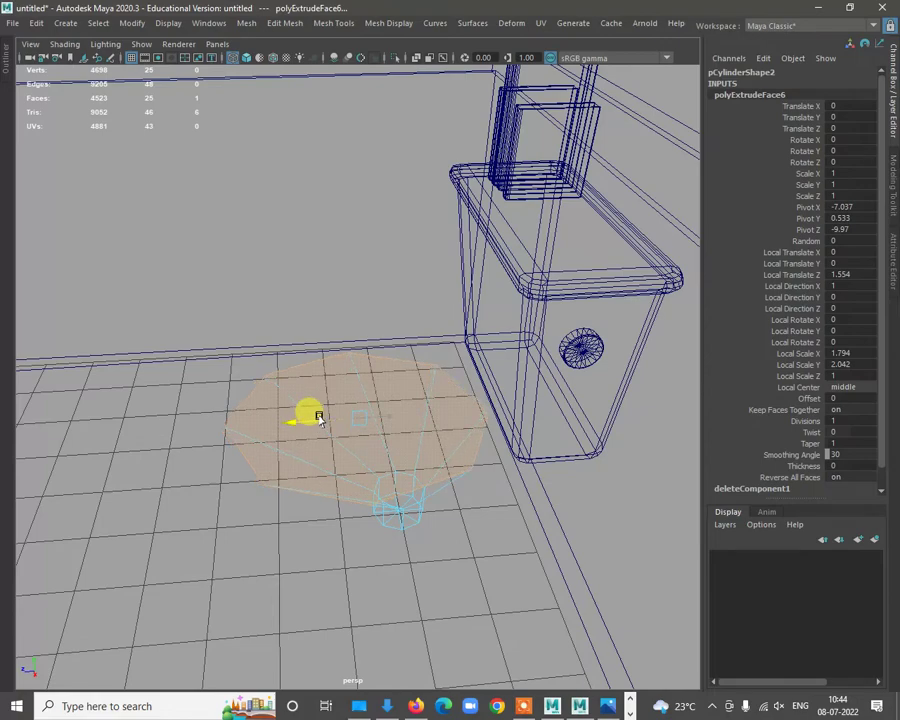
pyautogui.keyDown('alt'); pyautogui.moveTo(325, 415); pyautogui.dragTo(414, 273); pyautogui.keyUp('alt')
pyautogui.moveTo(414, 273); pyautogui.dragTo(377, 247, button='right')
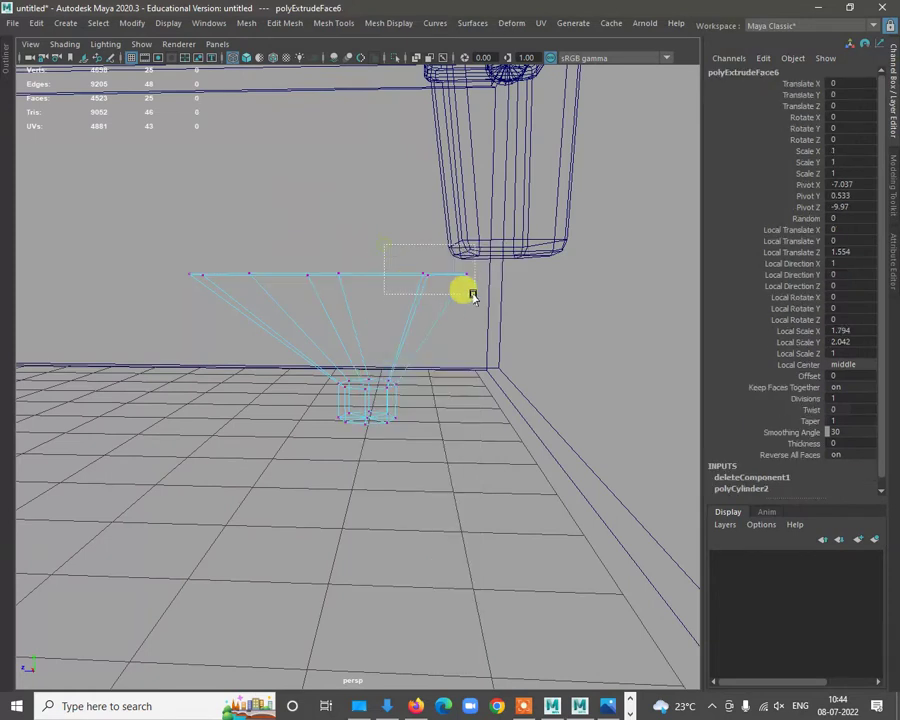
pyautogui.moveTo(472, 295); pyautogui.dragTo(472, 296)
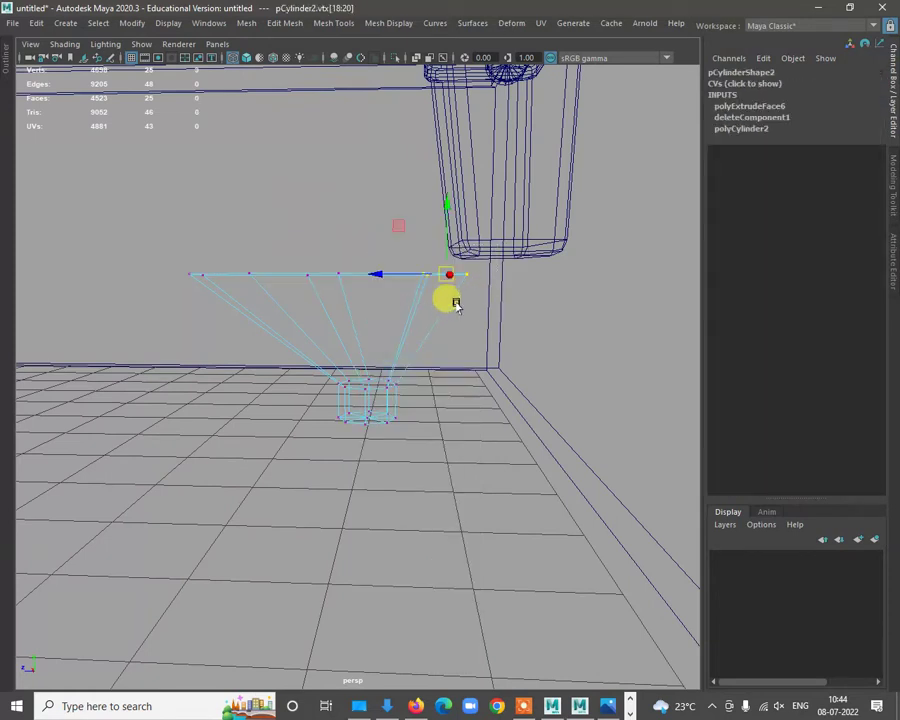
pyautogui.click(354, 280)
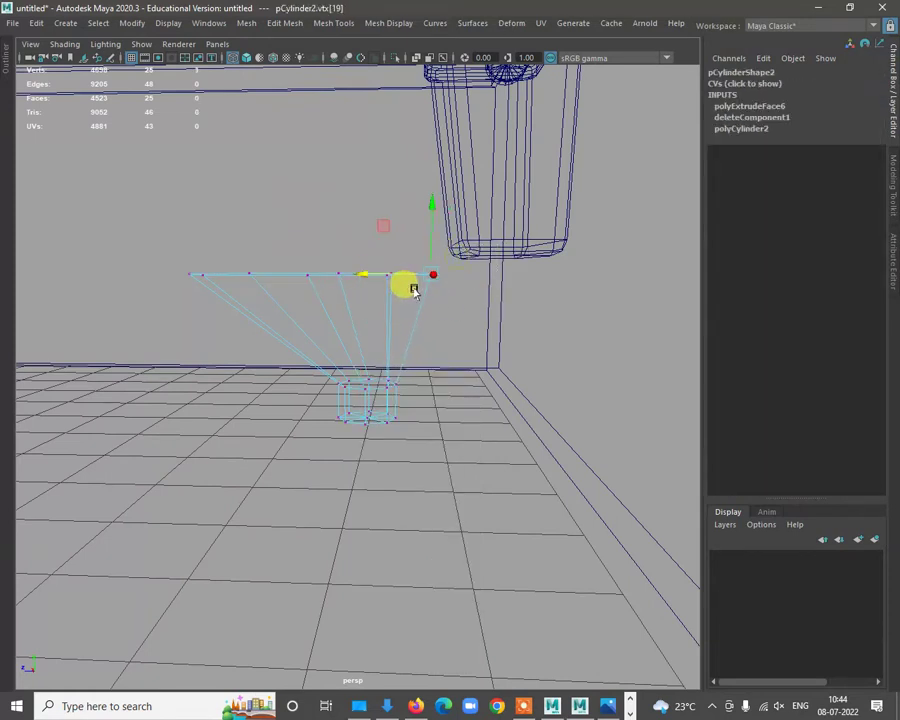
pyautogui.keyDown('alt'); pyautogui.moveTo(369, 336); pyautogui.dragTo(352, 317); pyautogui.keyUp('alt')
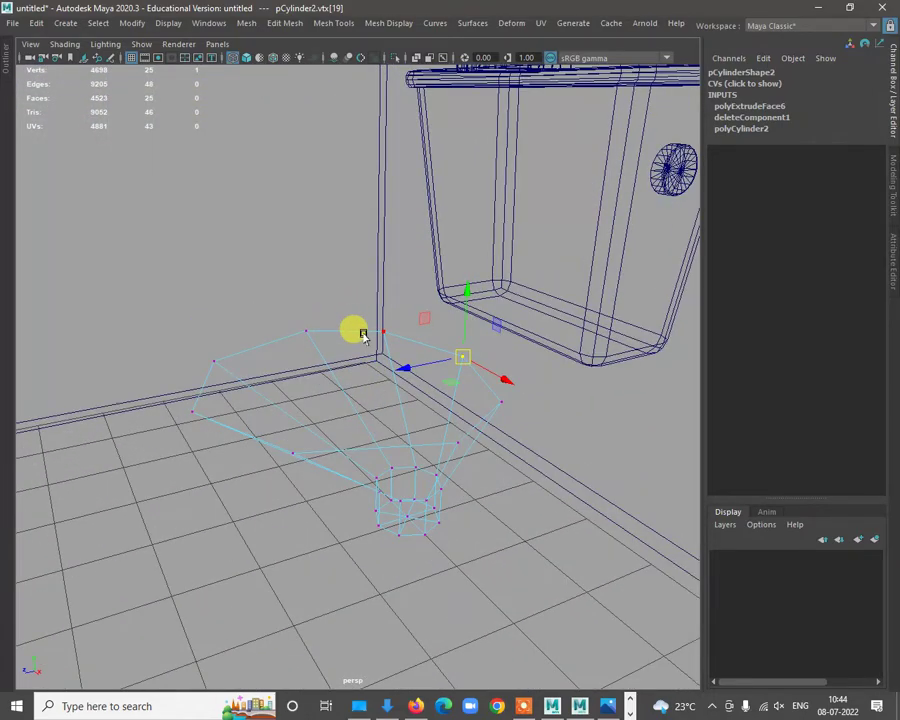
# Step: Delete the cone's top cap face to leave an open funnel, then reselect the object
pyautogui.moveTo(363, 336); pyautogui.dragTo(366, 354, button='right')
pyautogui.click(367, 372)
pyautogui.press('Delete')
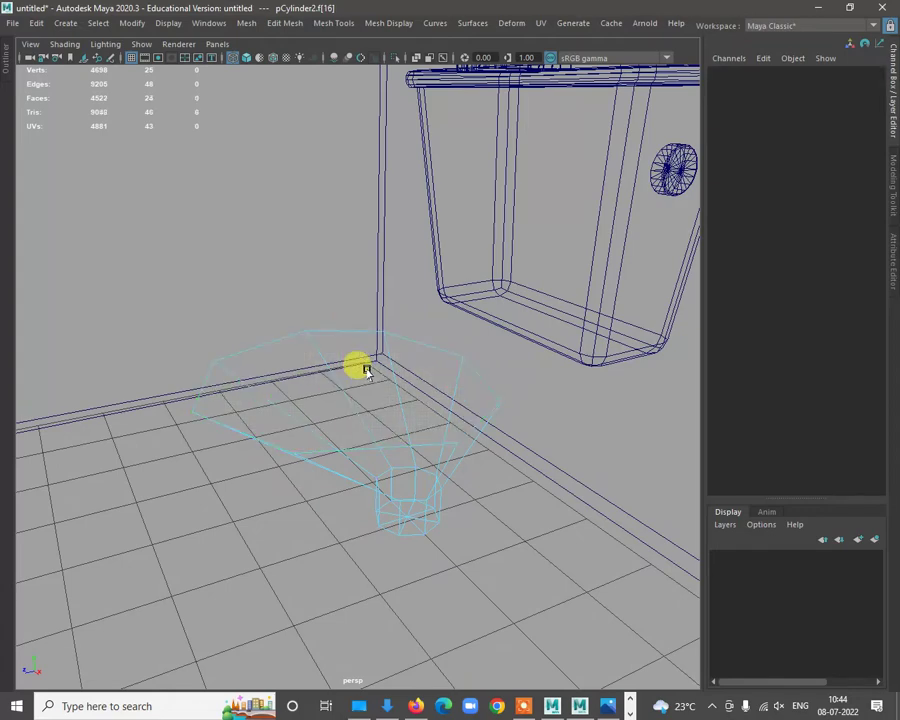
pyautogui.keyDown('alt'); pyautogui.moveTo(398, 390); pyautogui.dragTo(365, 309); pyautogui.keyUp('alt')
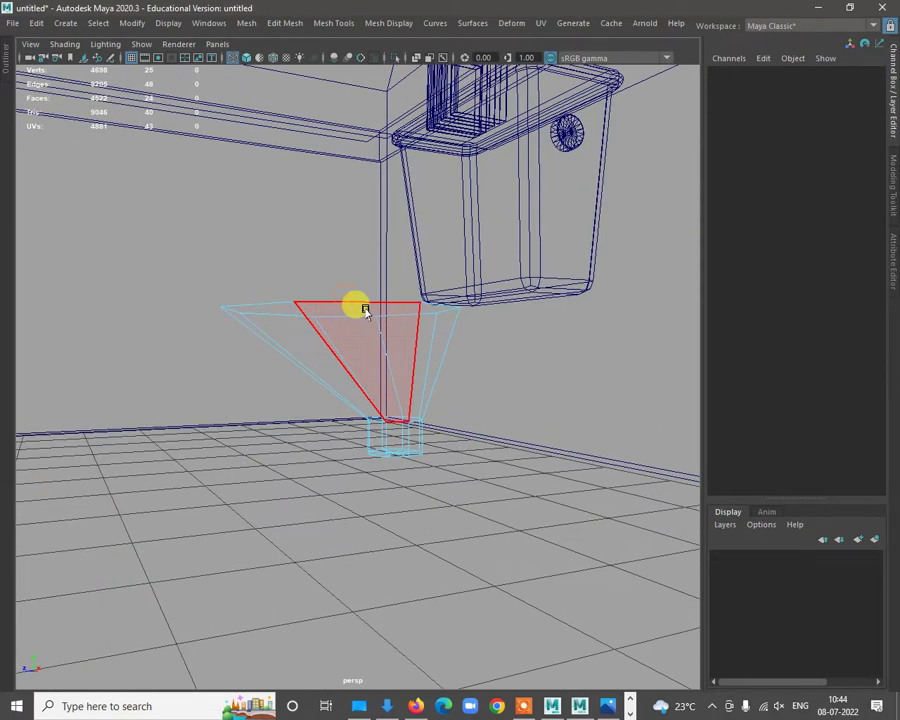
pyautogui.moveTo(423, 290); pyautogui.dragTo(466, 286, button='right')
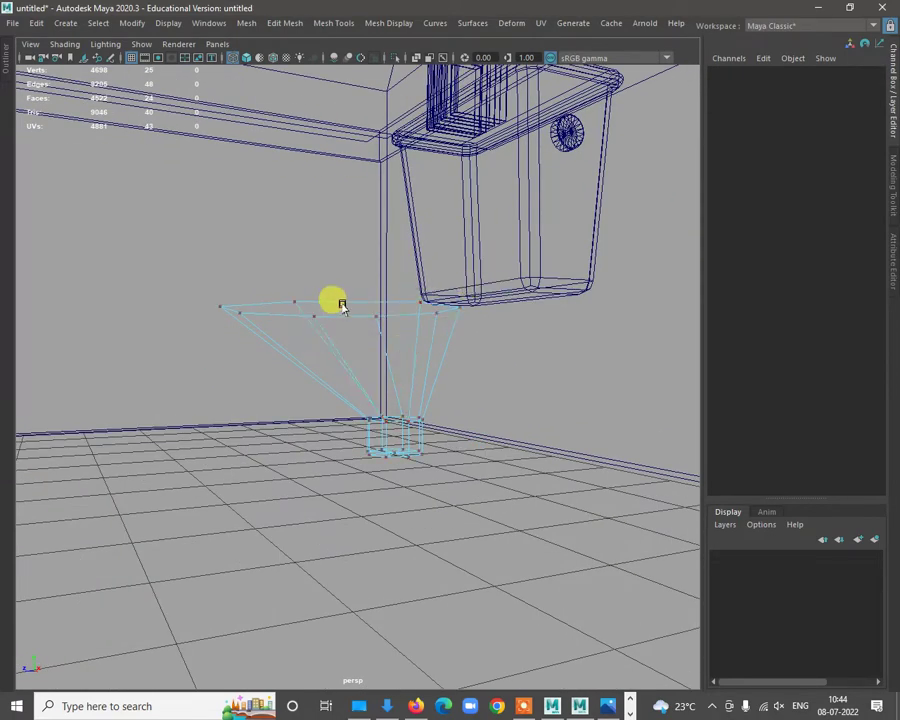
pyautogui.moveTo(349, 308); pyautogui.dragTo(408, 271, button='right')
pyautogui.click(353, 298)
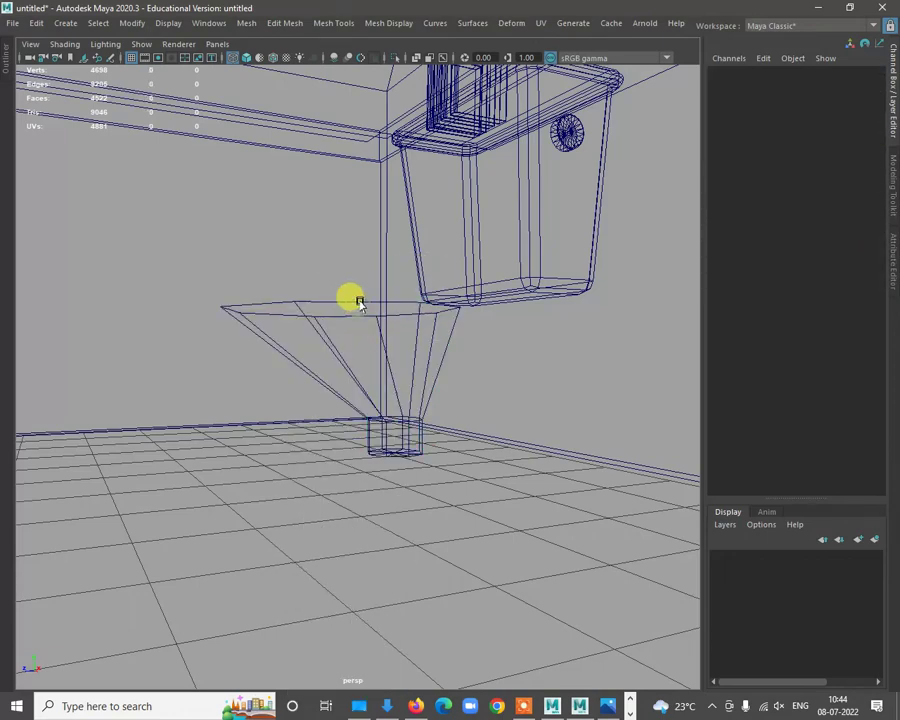
pyautogui.click(362, 302)
pyautogui.keyDown('shift'); pyautogui.moveTo(362, 302); pyautogui.dragTo(295, 321, button='right'); pyautogui.keyUp('shift')
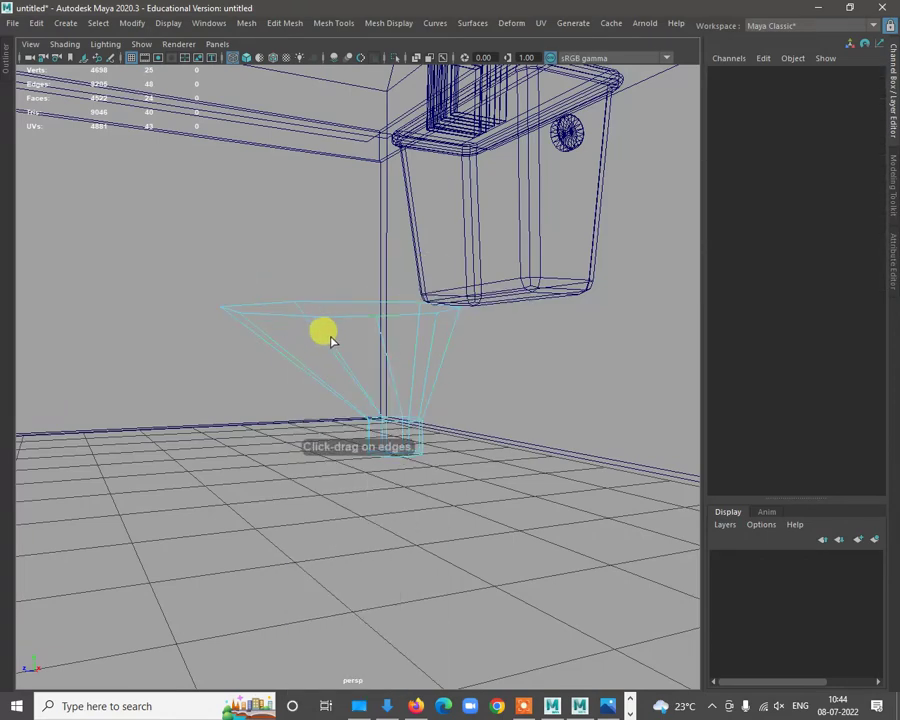
# Step: Reset the Insert Edge Loop Tool to defaults and add a loop across the funnel wall
pyautogui.click(325, 347)
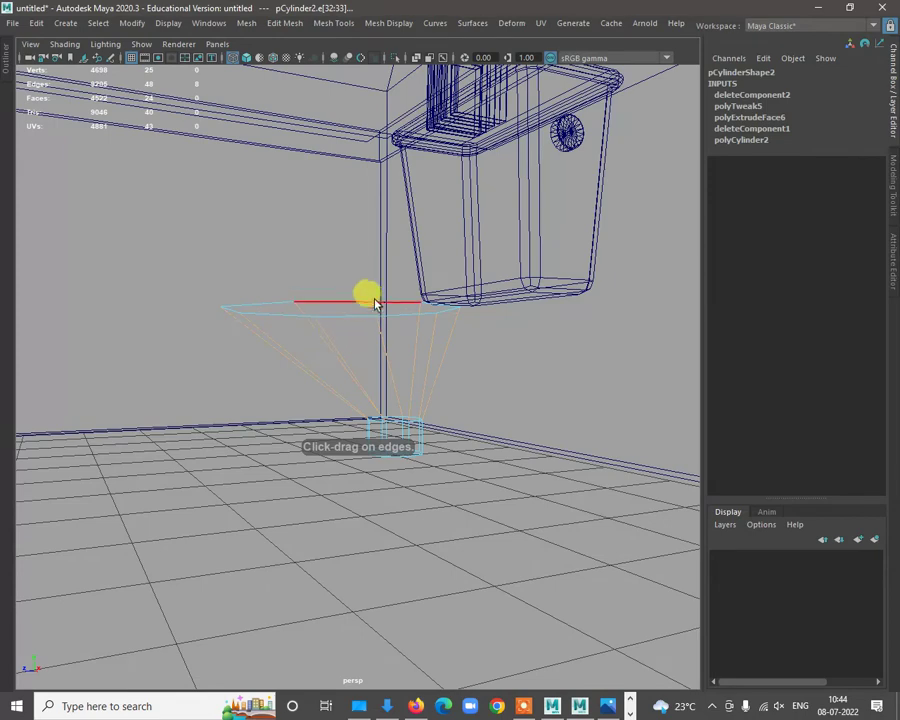
pyautogui.moveTo(373, 305); pyautogui.dragTo(428, 267, button='right')
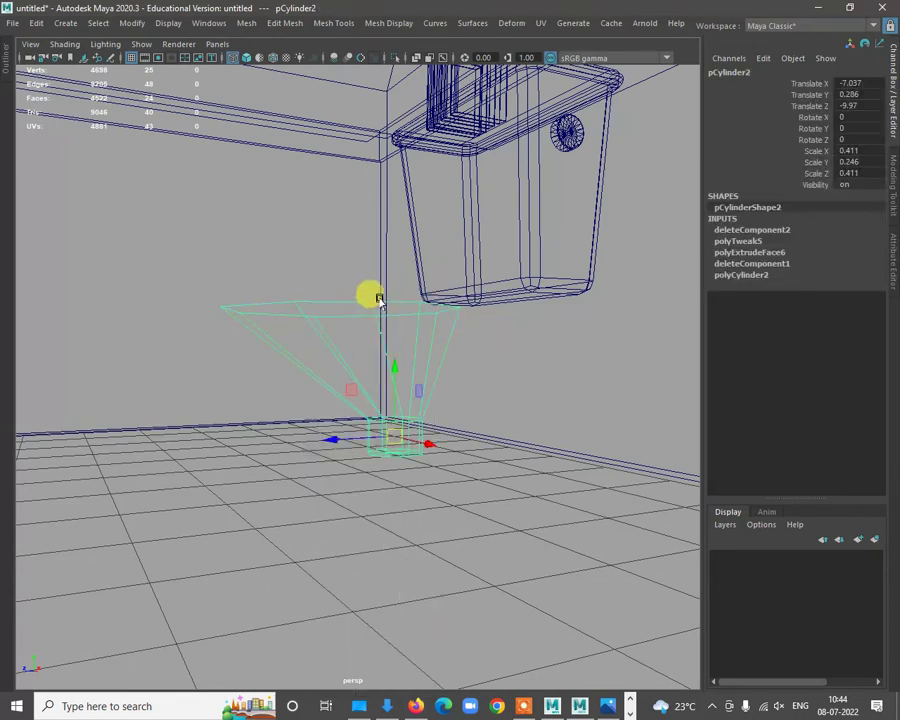
pyautogui.keyDown('shift'); pyautogui.moveTo(383, 302); pyautogui.dragTo(347, 317, button='right'); pyautogui.keyUp('shift')
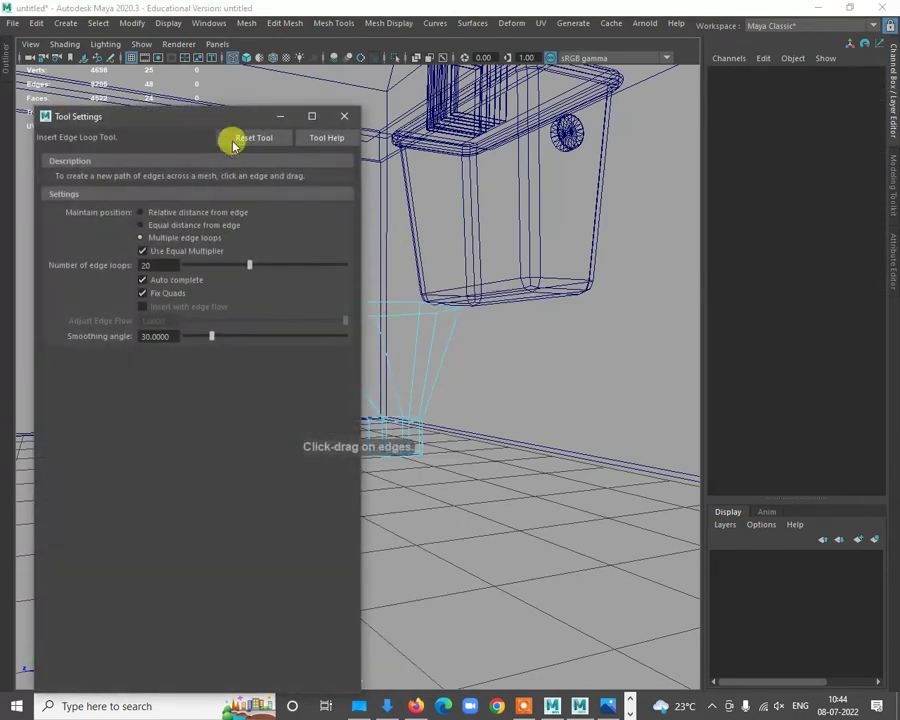
pyautogui.click(252, 138)
pyautogui.click(344, 116)
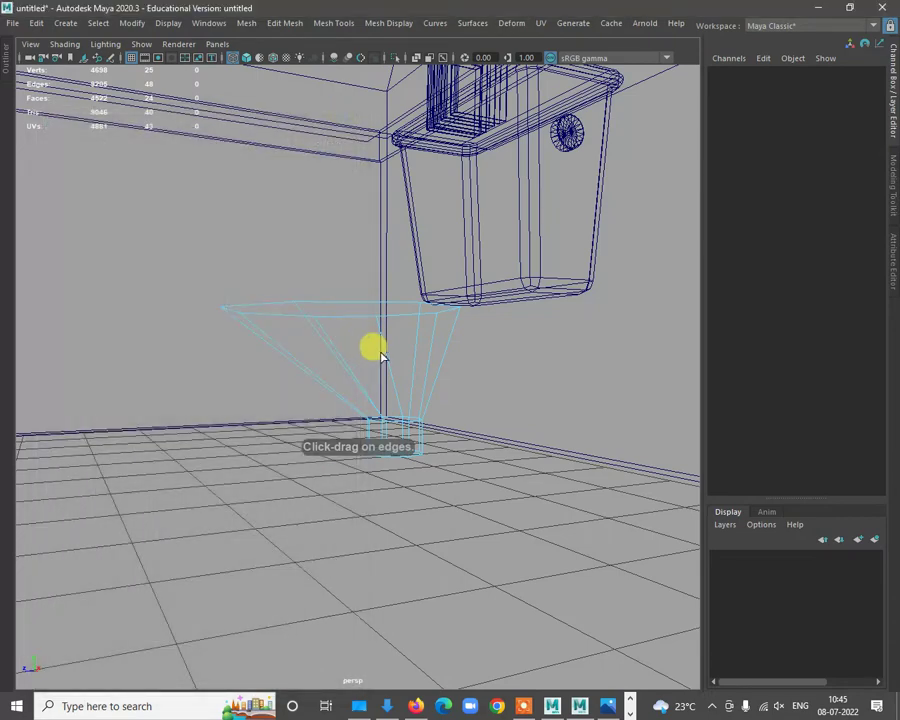
pyautogui.moveTo(385, 352); pyautogui.dragTo(370, 348)
# Step: Move the new edge loop upward while checking it in the camera1 view
pyautogui.press('space')
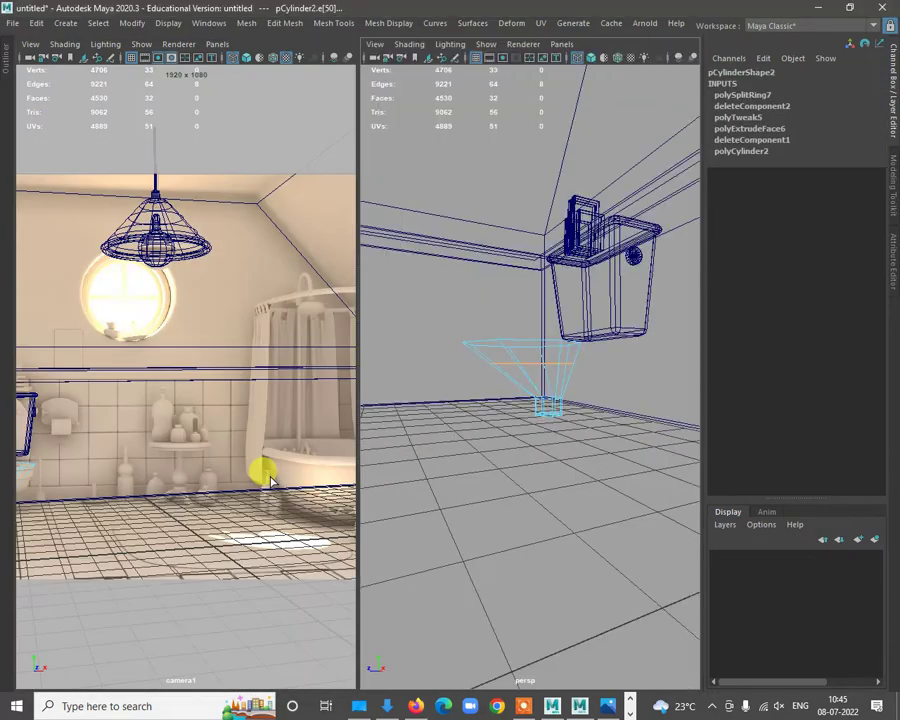
pyautogui.press('space')
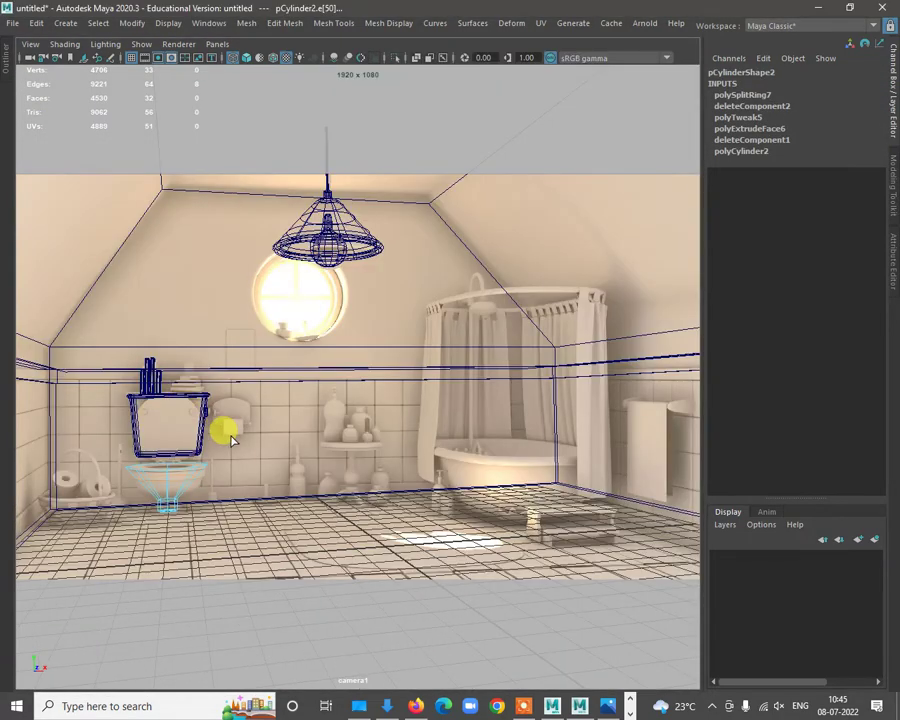
pyautogui.press('w')
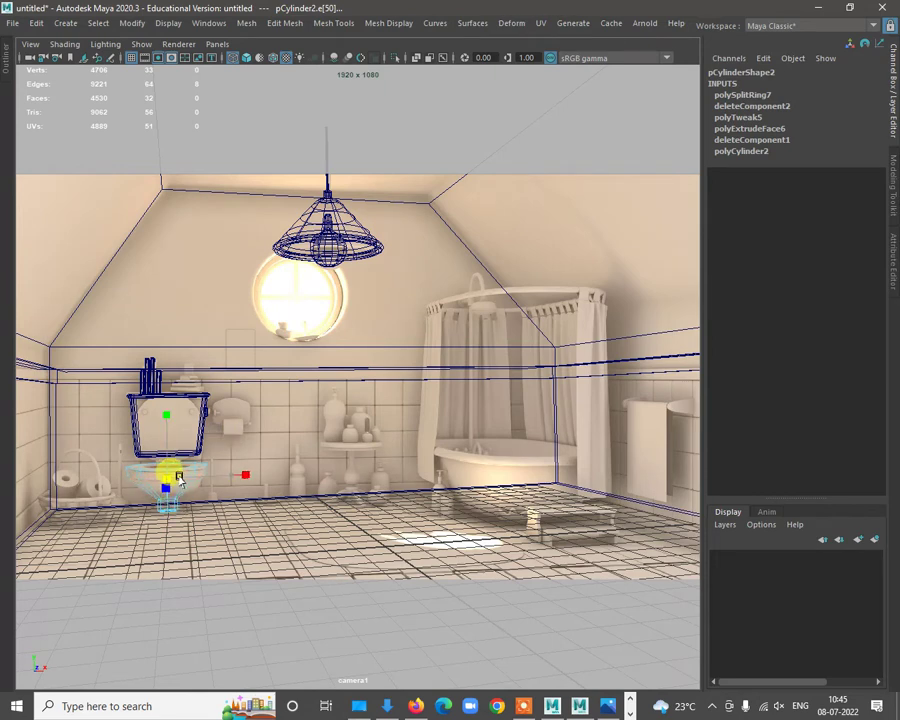
pyautogui.moveTo(184, 478); pyautogui.dragTo(165, 427)
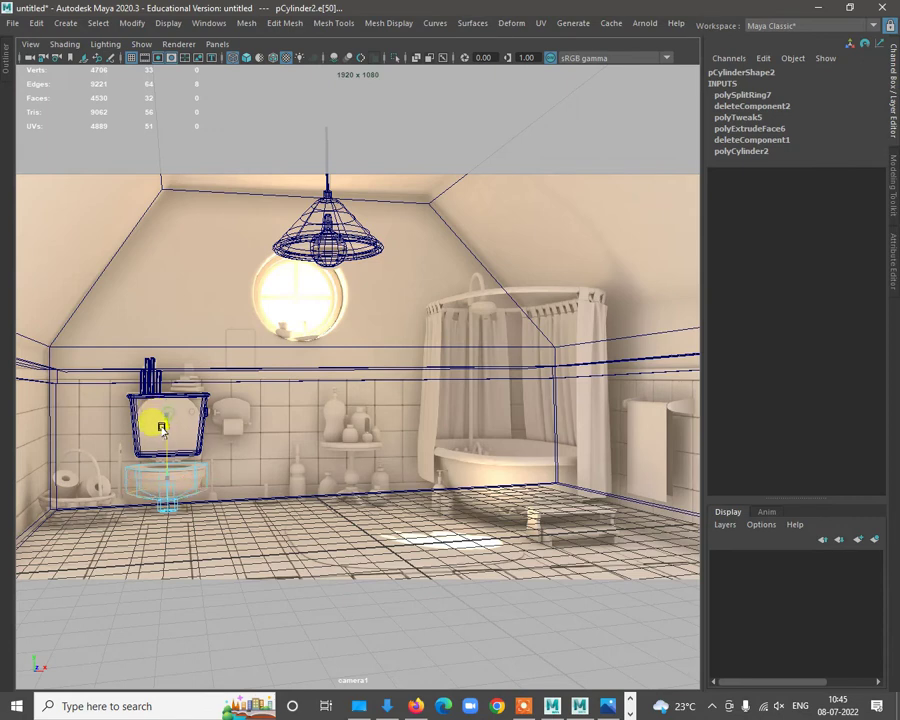
pyautogui.click(176, 497)
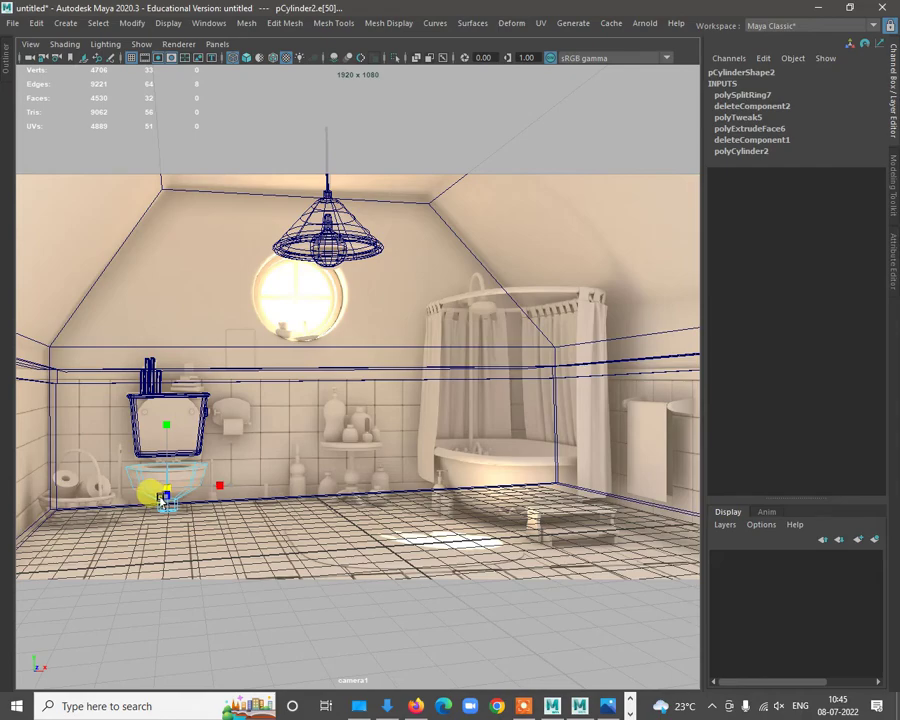
pyautogui.press('space')
pyautogui.press('space')
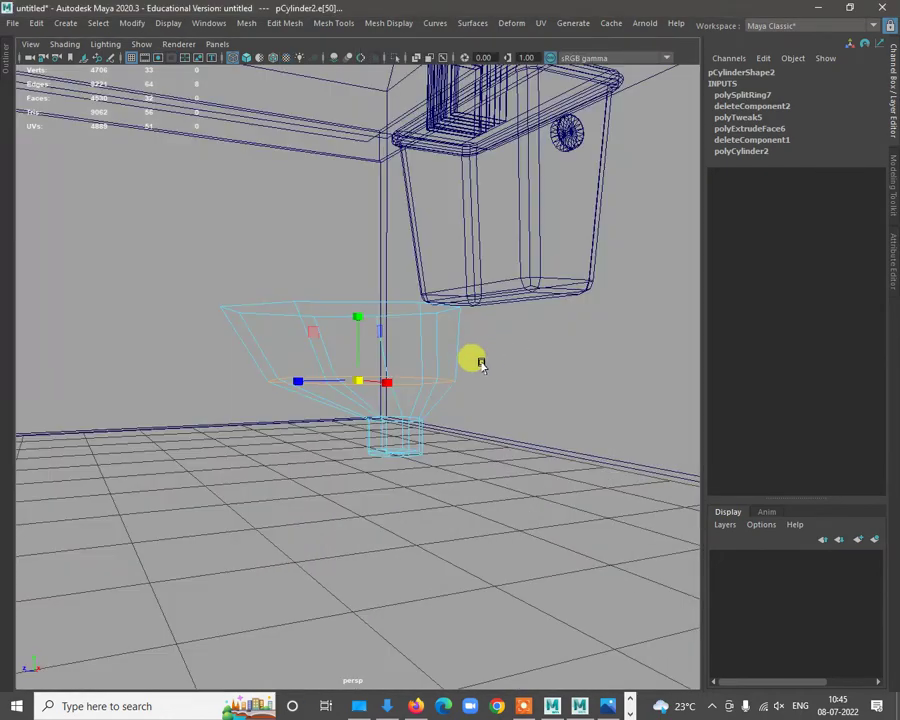
pyautogui.keyDown('alt'); pyautogui.moveTo(480, 363); pyautogui.dragTo(444, 322); pyautogui.keyUp('alt')
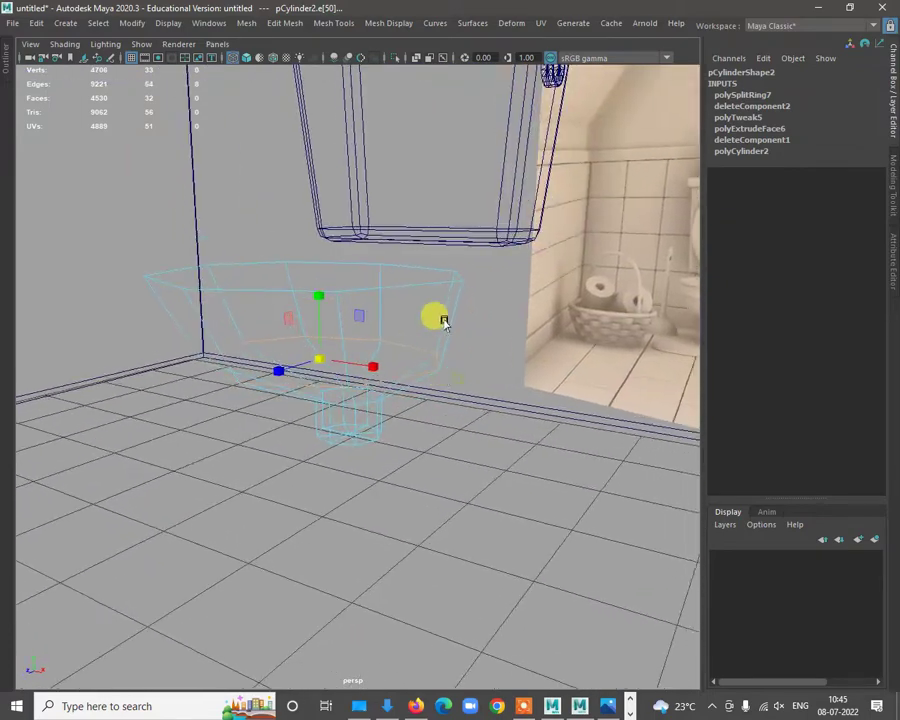
pyautogui.moveTo(456, 292); pyautogui.dragTo(466, 252, button='right')
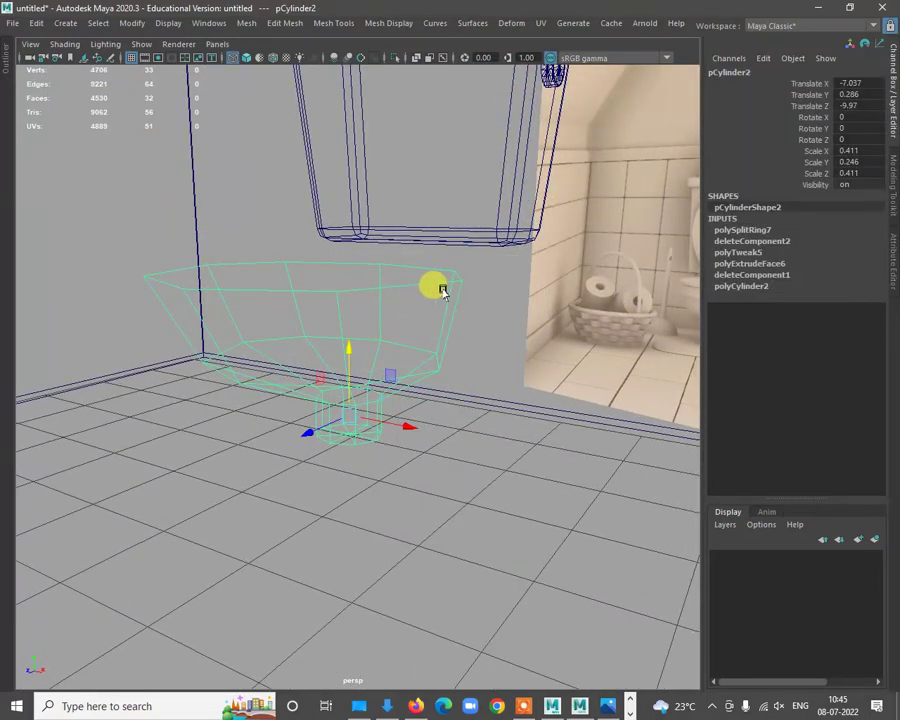
pyautogui.keyDown('shift'); pyautogui.rightClick(463, 289); pyautogui.keyUp('shift')
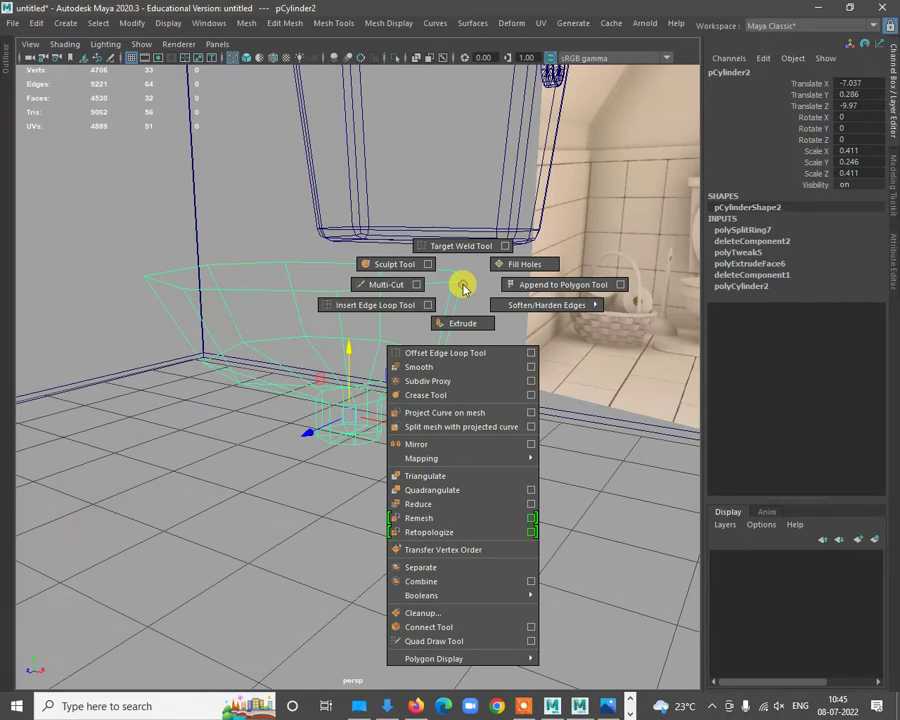
pyautogui.click(370, 304)
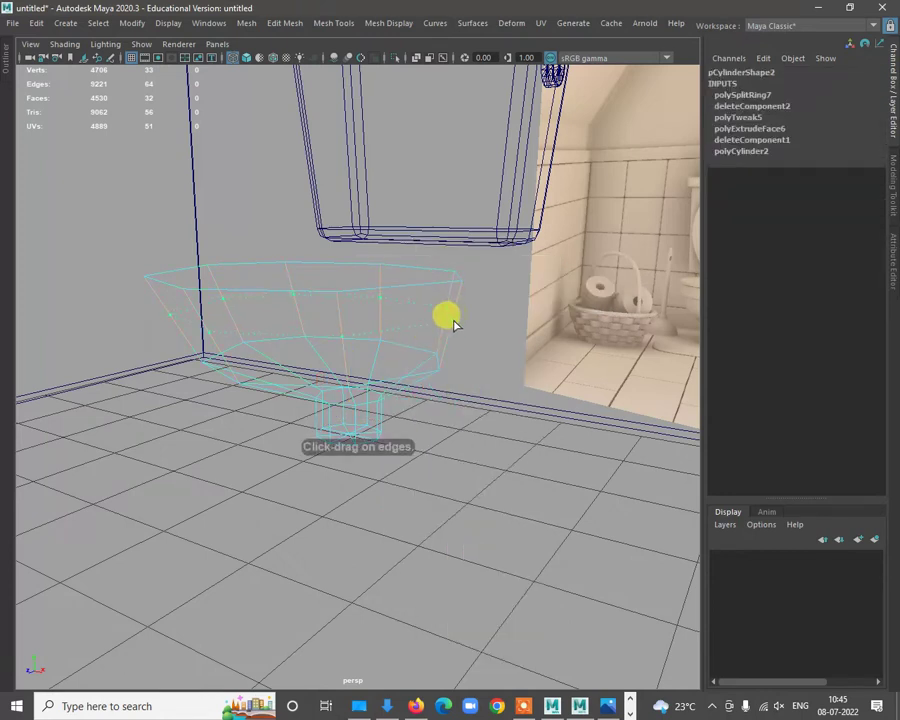
# Step: Insert two more edge loops around the bowl wall
pyautogui.click(364, 342)
pyautogui.press('w')
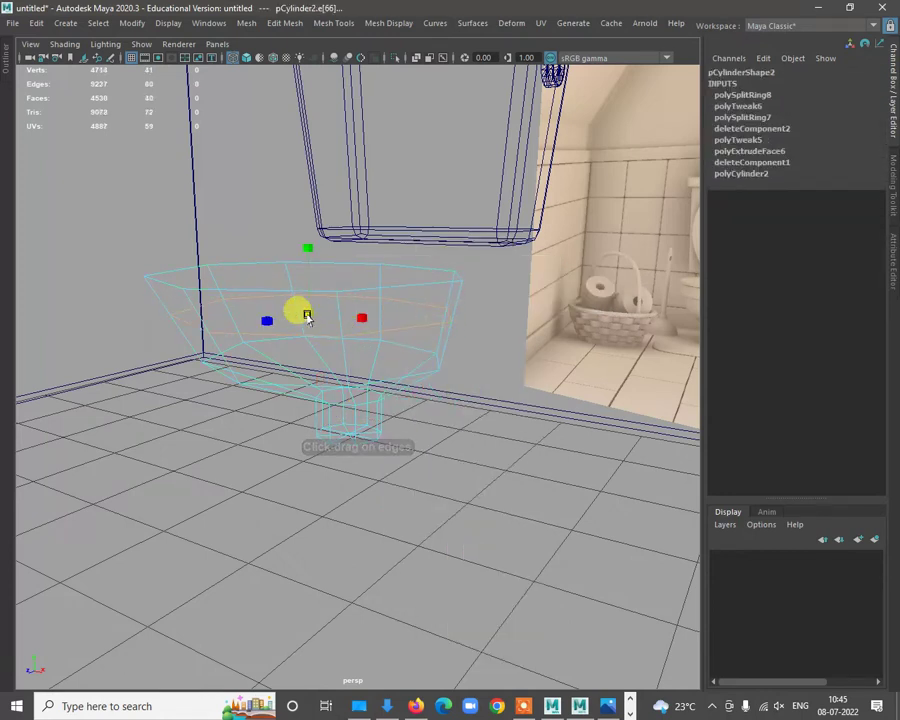
pyautogui.keyDown('alt'); pyautogui.moveTo(413, 374); pyautogui.dragTo(394, 362); pyautogui.keyUp('alt')
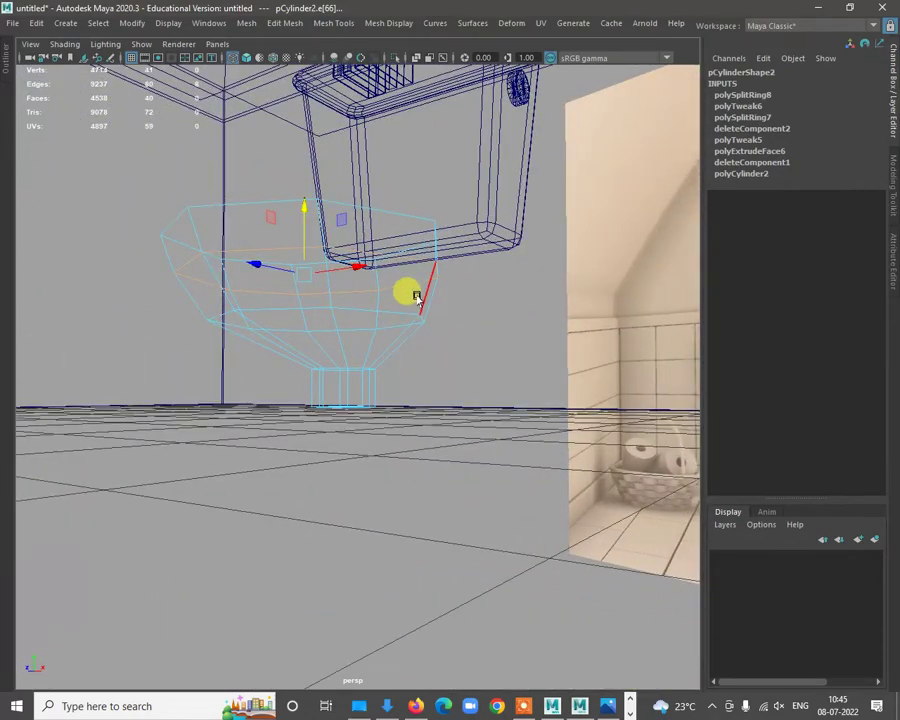
pyautogui.moveTo(417, 293); pyautogui.dragTo(362, 298, button='right')
pyautogui.press('F8')
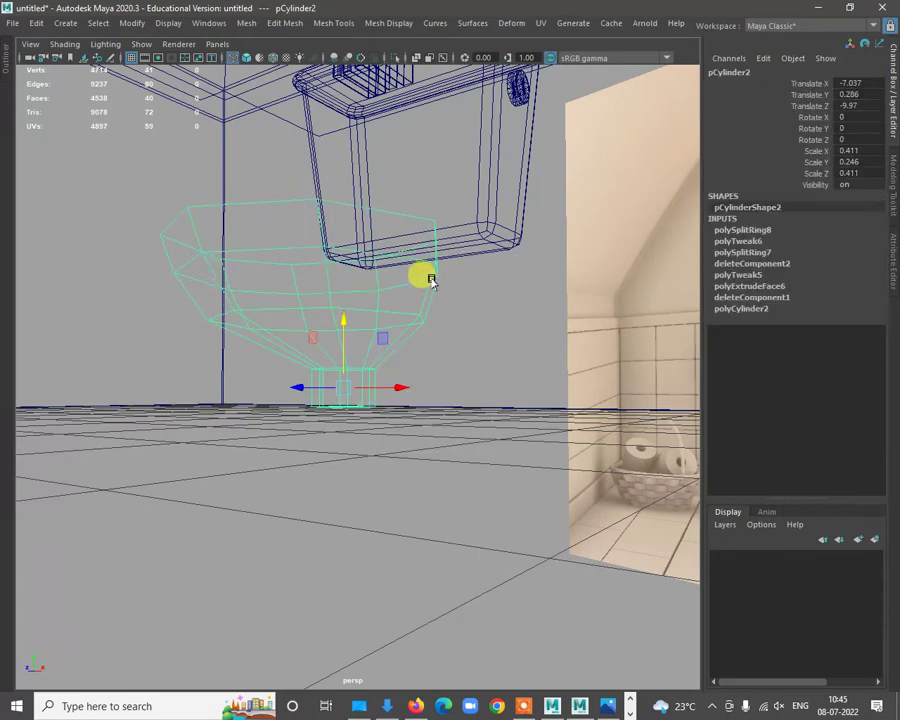
pyautogui.keyDown('shift'); pyautogui.moveTo(434, 282); pyautogui.dragTo(345, 297, button='right'); pyautogui.keyUp('shift')
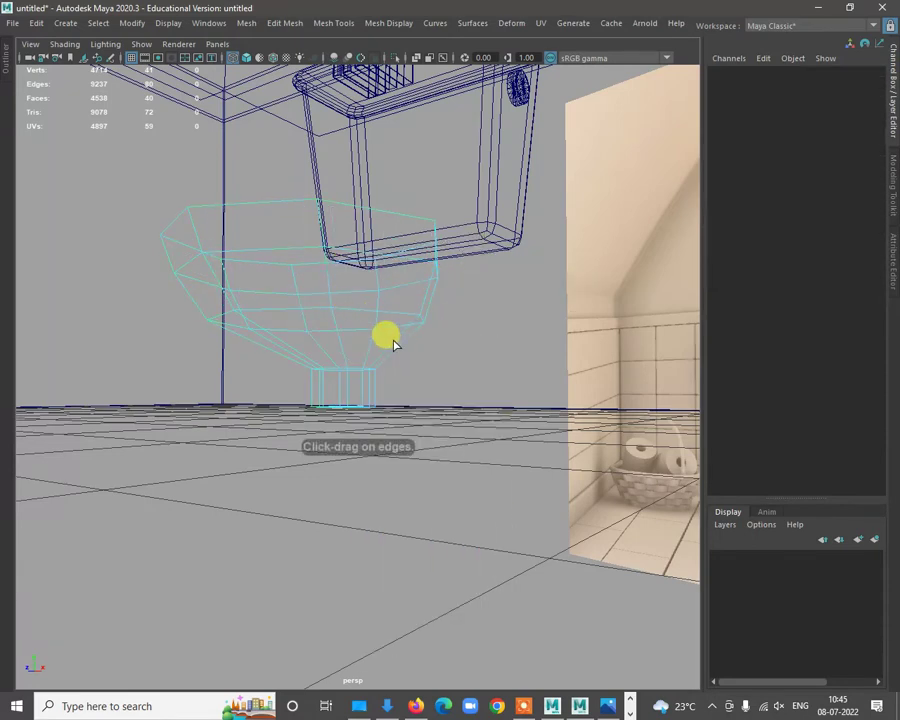
pyautogui.click(395, 343)
# Step: Check the bowl in the camera1 view, then show the perspective view shaded
pyautogui.press('space')
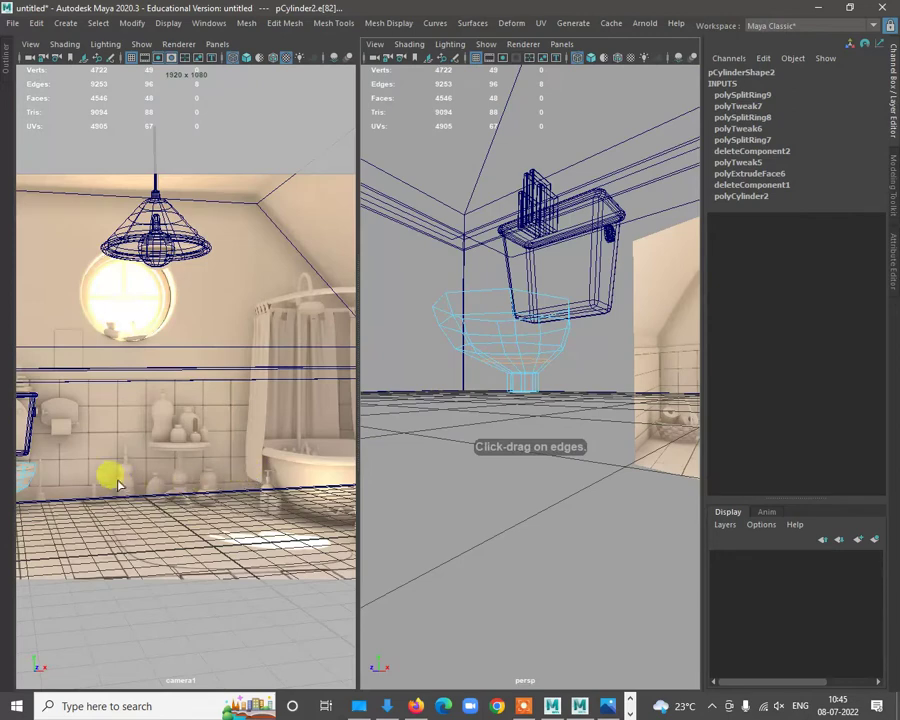
pyautogui.press('space')
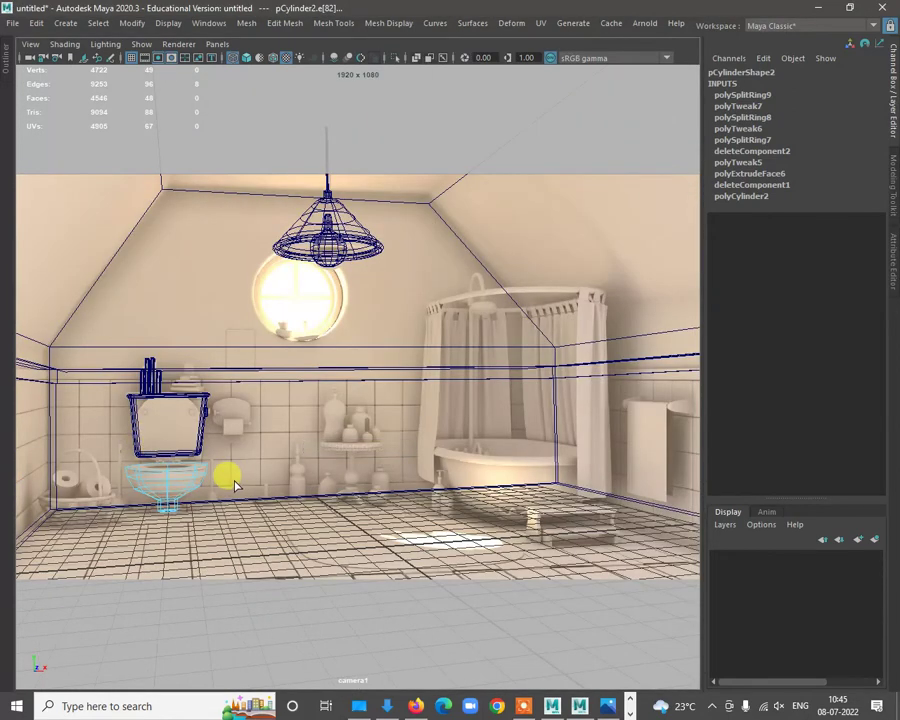
pyautogui.press('w')
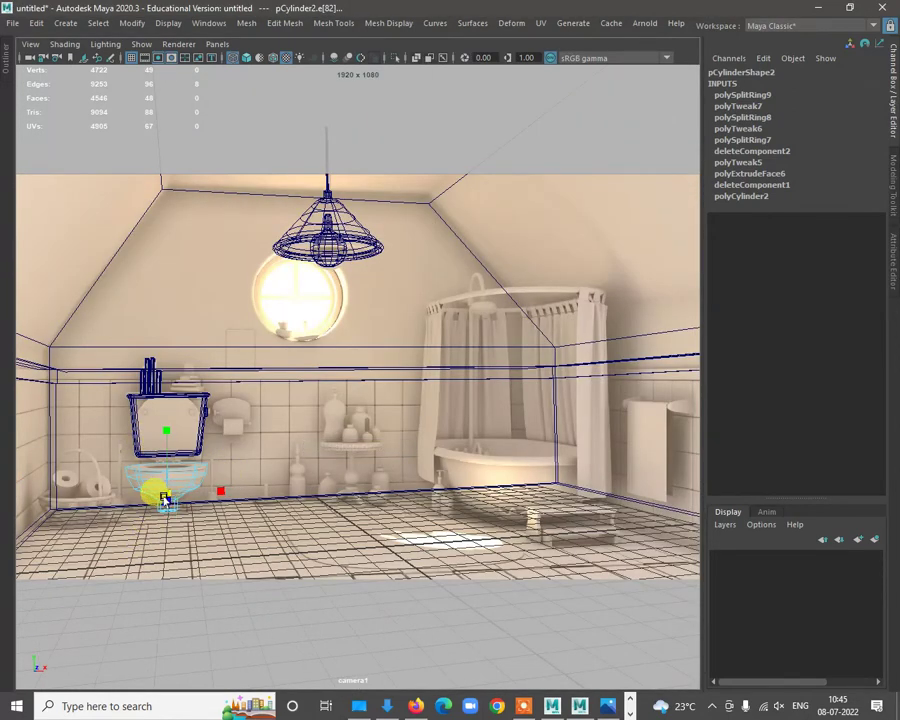
pyautogui.press('space')
pyautogui.press('space')
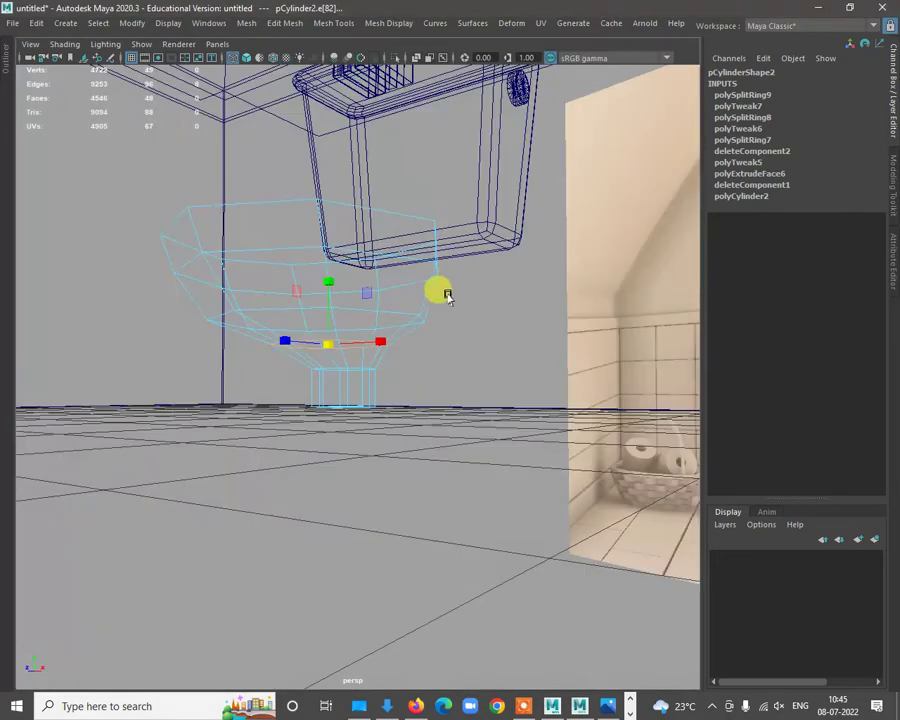
pyautogui.moveTo(392, 400)
pyautogui.keyDown('alt'); pyautogui.mouseDown()
pyautogui.moveTo(308, 402)
pyautogui.moveTo(367, 412)
pyautogui.moveTo(362, 382)
pyautogui.moveTo(408, 408)
pyautogui.moveTo(321, 398)
pyautogui.moveTo(505, 378)
pyautogui.moveTo(532, 422)
pyautogui.moveTo(528, 462)
pyautogui.moveTo(398, 393)
pyautogui.moveTo(492, 412)
pyautogui.moveTo(508, 378)
pyautogui.mouseUp(); pyautogui.keyUp('alt')
pyautogui.press('5')
pyautogui.rightClick(502, 262)
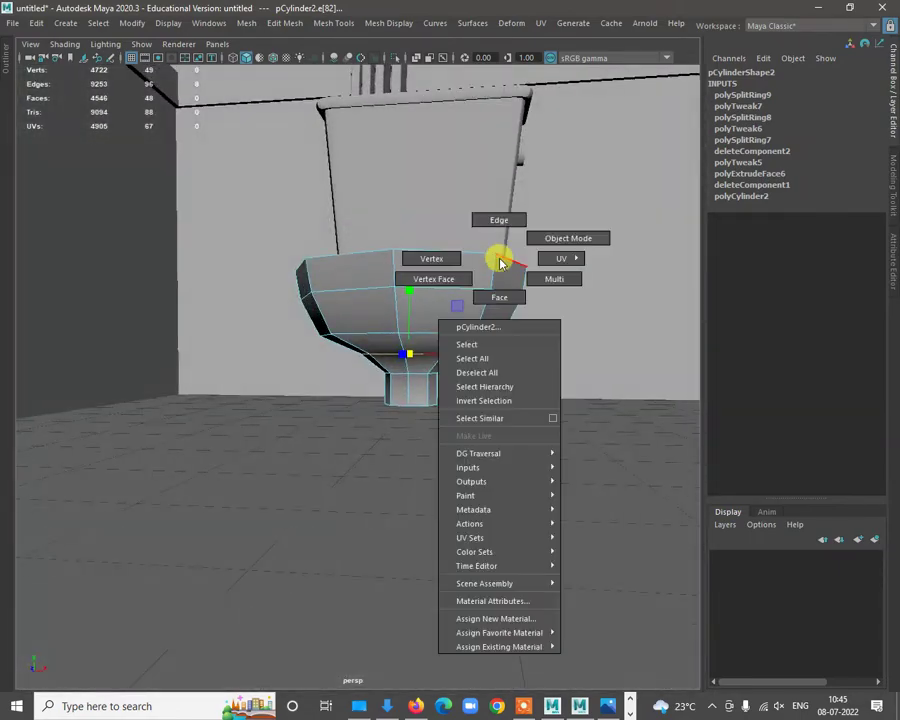
# Step: Select the bowl's left-side vertices and constrain their movement to a single axis
pyautogui.click(431, 258)
pyautogui.moveTo(226, 212); pyautogui.dragTo(548, 338)
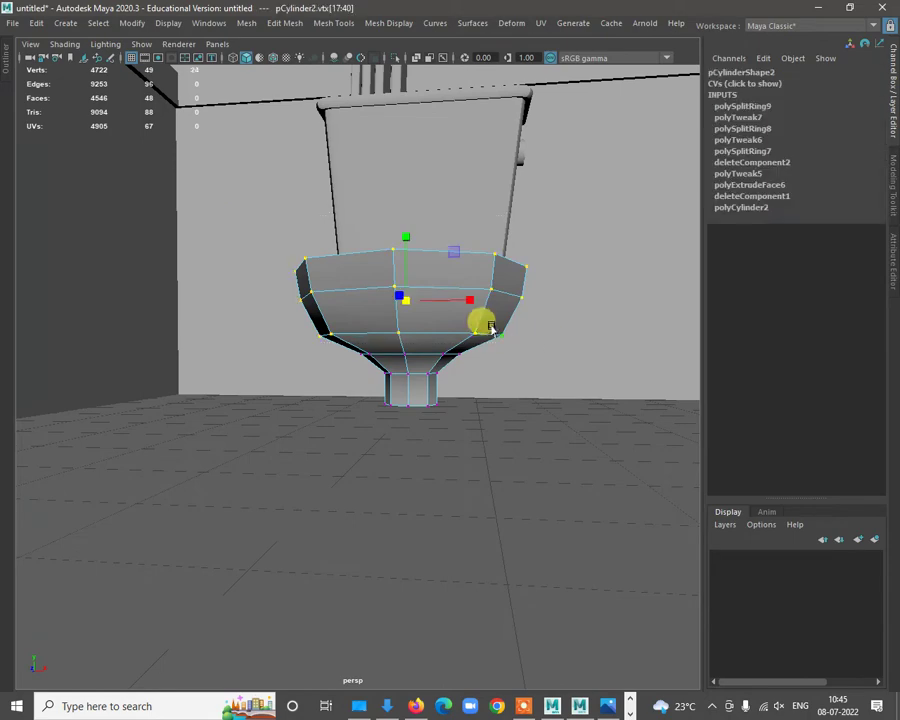
pyautogui.moveTo(464, 300)
pyautogui.keyDown('alt'); pyautogui.mouseDown()
pyautogui.moveTo(462, 370)
pyautogui.moveTo(305, 388)
pyautogui.moveTo(170, 221)
pyautogui.moveTo(315, 396)
pyautogui.mouseUp(); pyautogui.keyUp('alt')
pyautogui.keyDown('alt'); pyautogui.moveTo(315, 396); pyautogui.dragTo(210, 224); pyautogui.keyUp('alt')
pyautogui.moveTo(294, 346)
pyautogui.keyDown('alt'); pyautogui.mouseDown()
pyautogui.moveTo(275, 350)
pyautogui.moveTo(577, 380)
pyautogui.moveTo(533, 413)
pyautogui.moveTo(301, 378)
pyautogui.moveTo(221, 338)
pyautogui.mouseUp(); pyautogui.keyUp('alt')
pyautogui.click(207, 285)
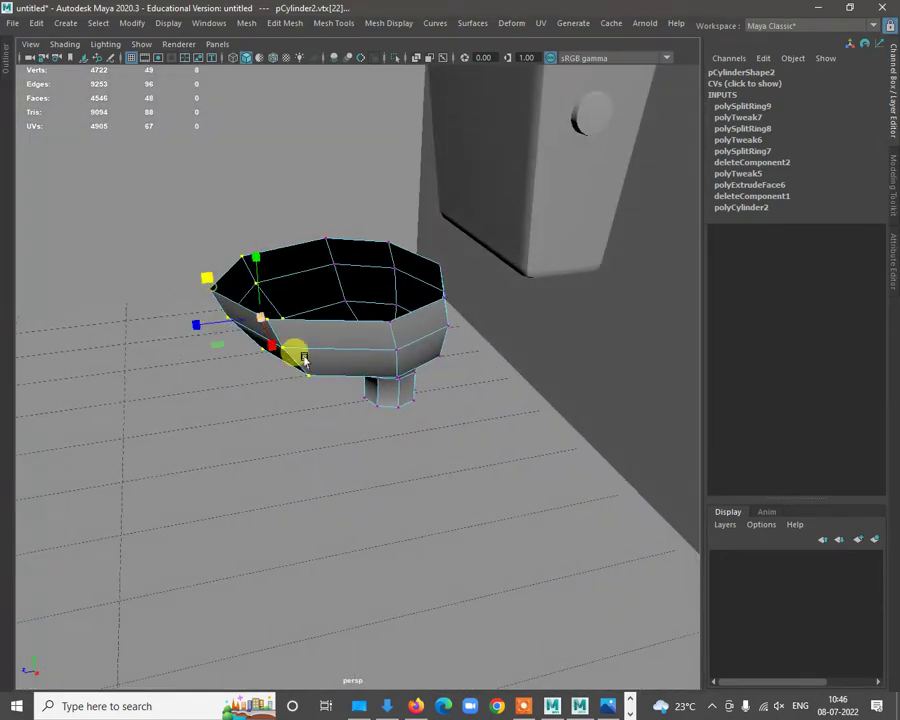
pyautogui.click(214, 291)
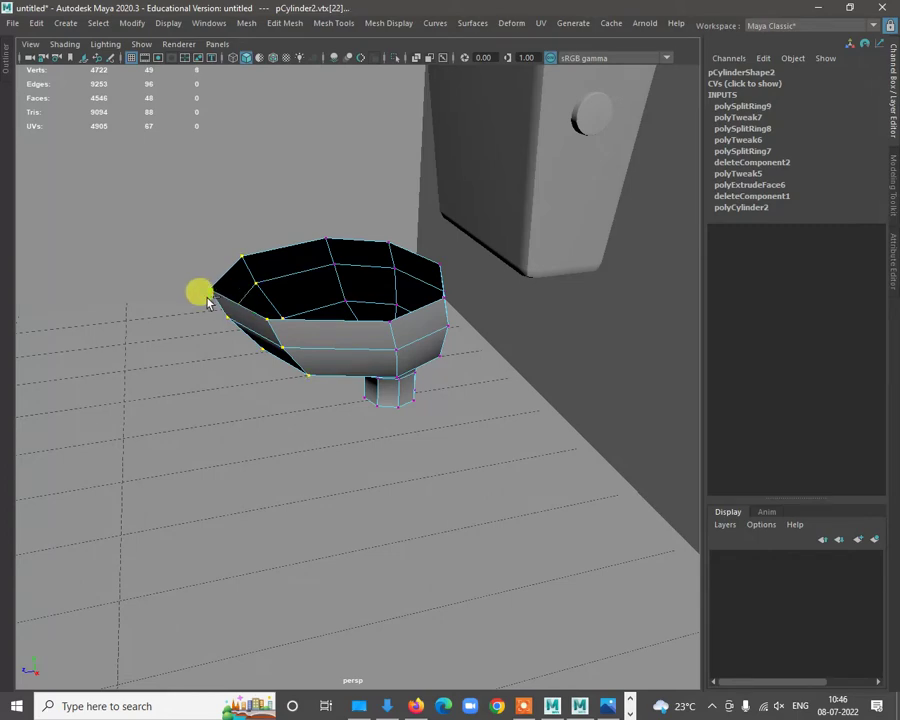
# Step: Select a rim vertex and lower the selected vertices slightly to taper the bowl
pyautogui.keyDown('alt'); pyautogui.moveTo(207, 302); pyautogui.dragTo(461, 402); pyautogui.keyUp('alt')
pyautogui.press('w')
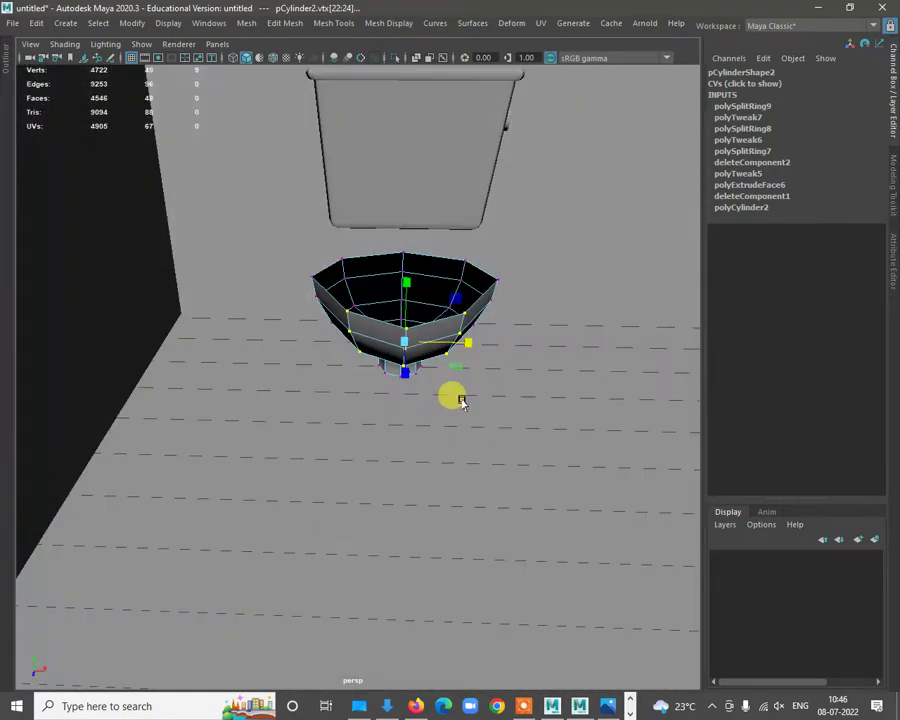
pyautogui.keyDown('alt'); pyautogui.moveTo(470, 346); pyautogui.dragTo(327, 349); pyautogui.keyUp('alt')
pyautogui.moveTo(323, 205); pyautogui.dragTo(382, 311)
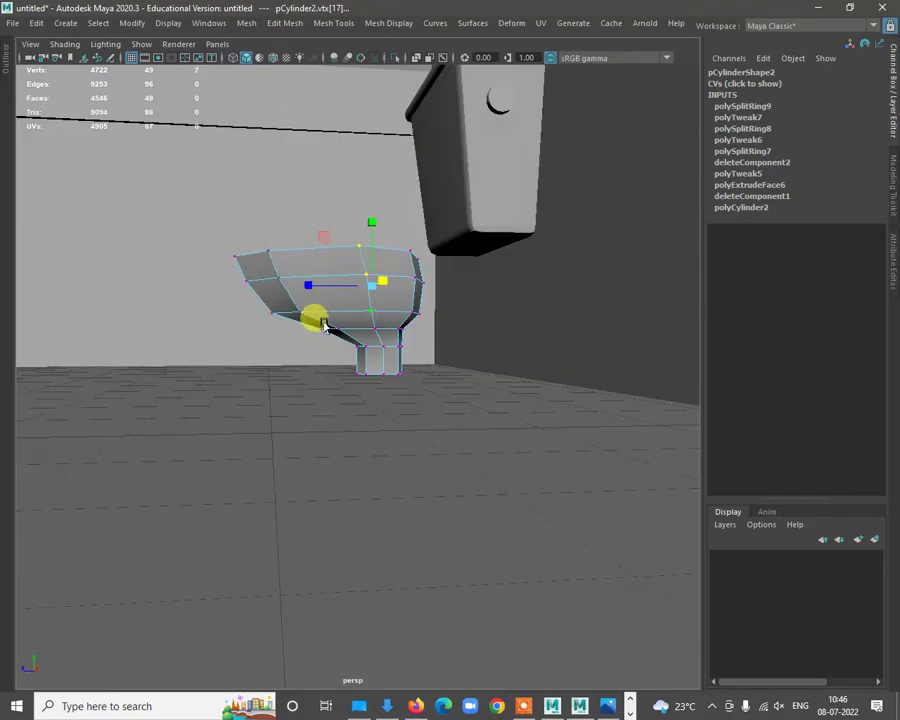
pyautogui.keyDown('alt'); pyautogui.moveTo(311, 315); pyautogui.dragTo(458, 368); pyautogui.keyUp('alt')
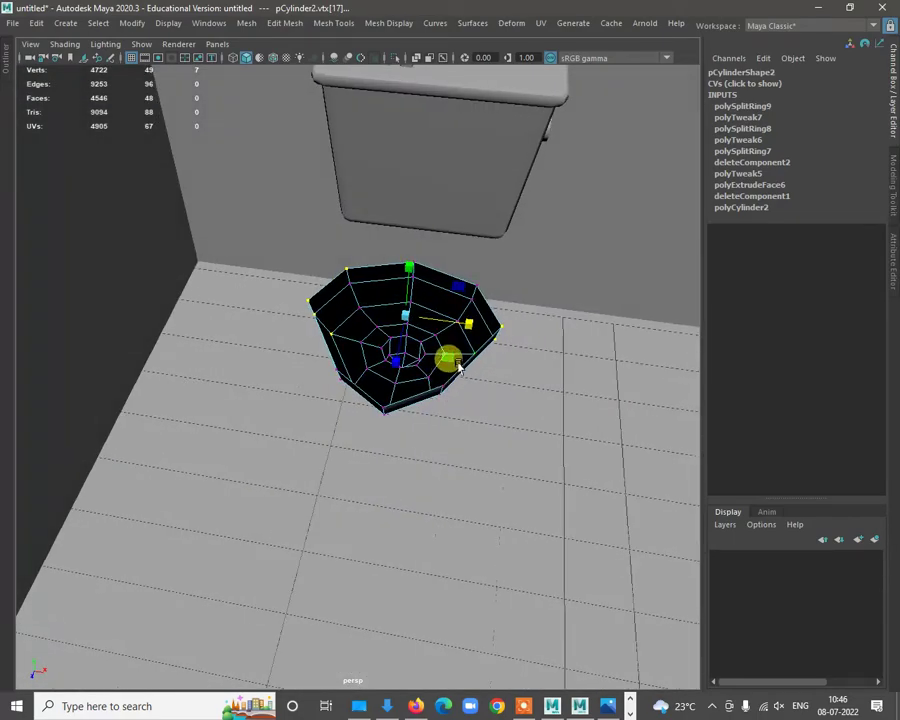
pyautogui.click(336, 249)
pyautogui.moveTo(427, 326); pyautogui.dragTo(388, 317)
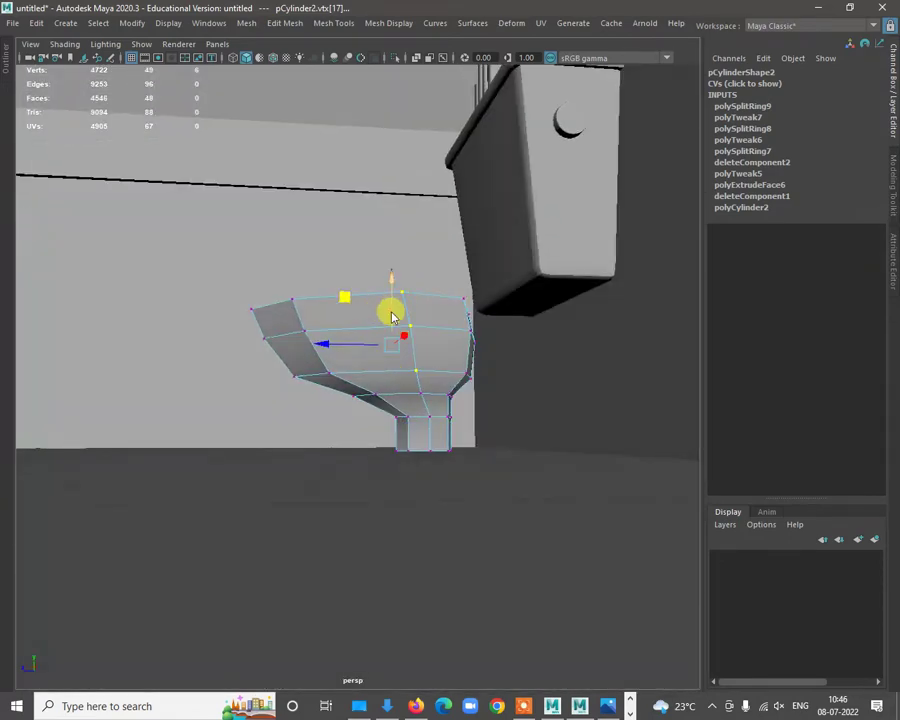
pyautogui.press('F8')
# Step: Turn on smooth preview and insert two edge loops near the bowl's narrow neck
pyautogui.press('3')
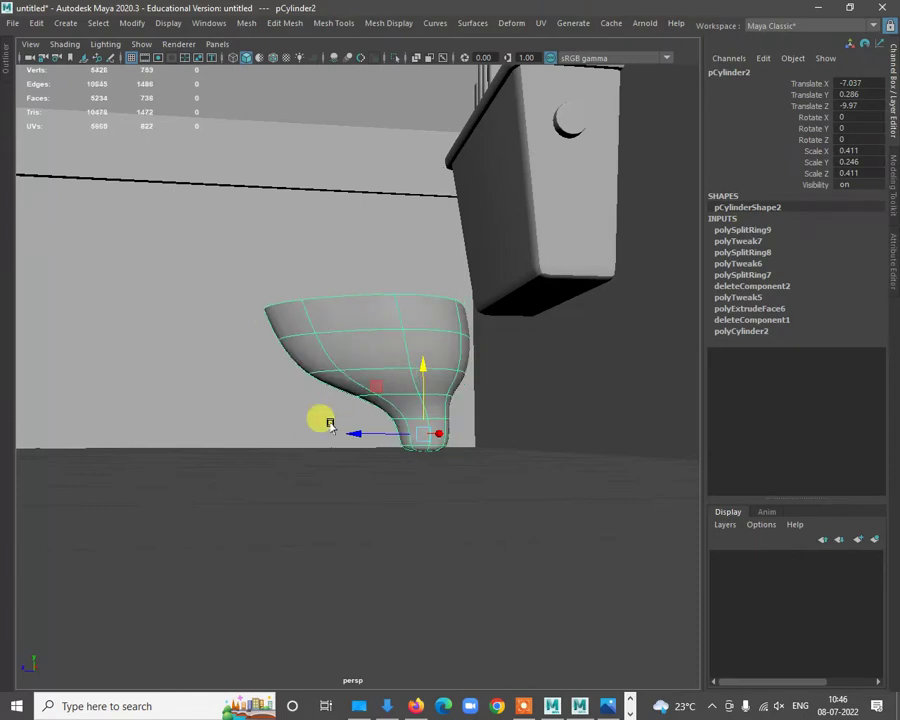
pyautogui.keyDown('alt'); pyautogui.moveTo(304, 456); pyautogui.dragTo(417, 339); pyautogui.keyUp('alt')
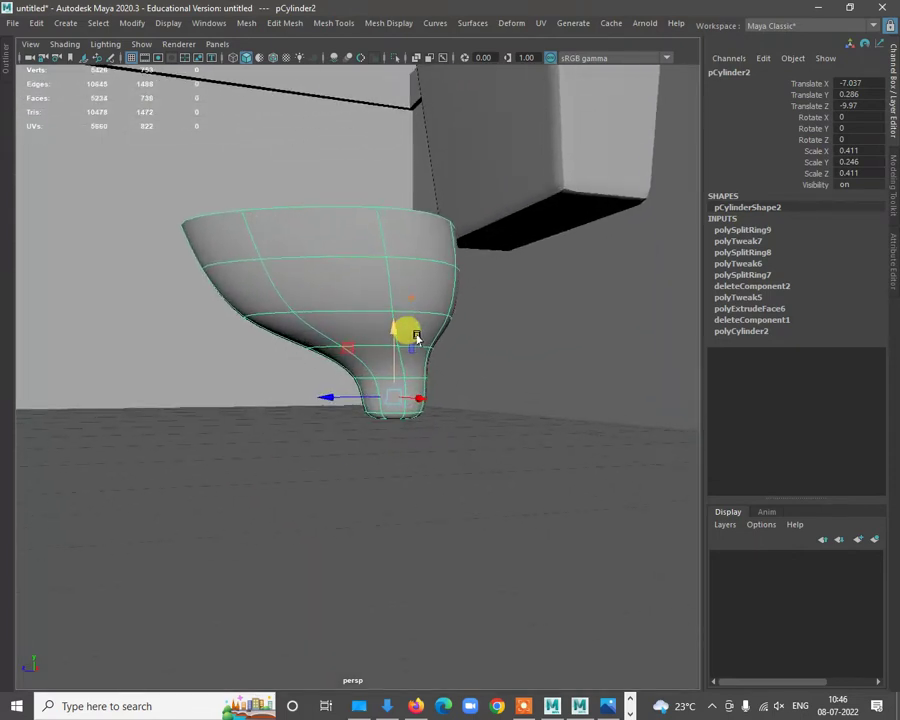
pyautogui.keyDown('shift'); pyautogui.moveTo(437, 290); pyautogui.dragTo(345, 305, button='right'); pyautogui.keyUp('shift')
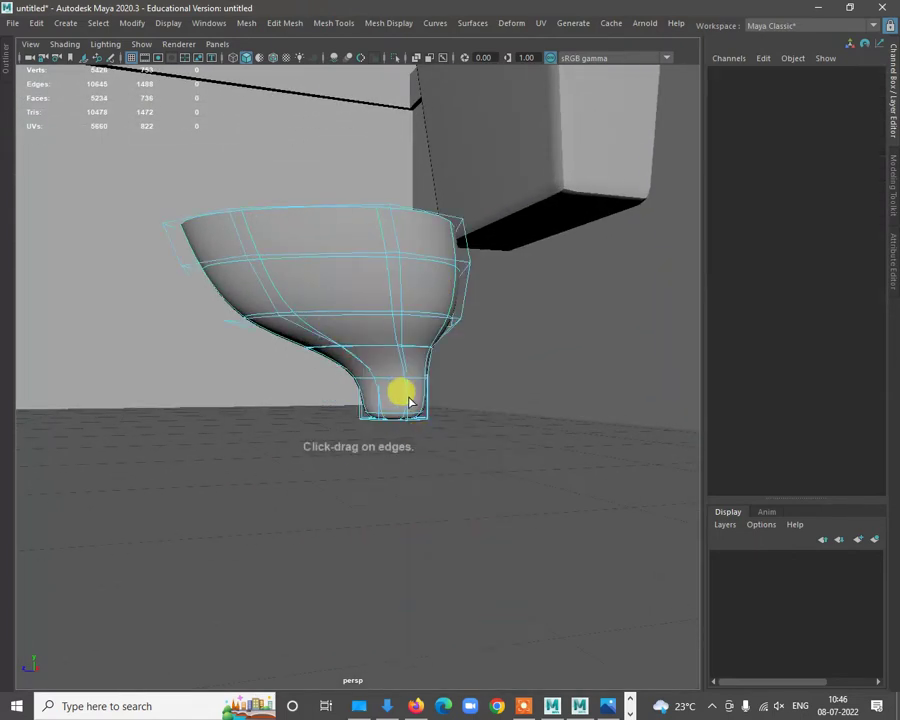
pyautogui.moveTo(408, 401); pyautogui.dragTo(428, 281)
pyautogui.click(432, 420)
# Step: Select the bowl's entire rim edge loop
pyautogui.moveTo(432, 283); pyautogui.dragTo(496, 264, button='right')
pyautogui.moveTo(386, 306); pyautogui.dragTo(372, 267, button='right')
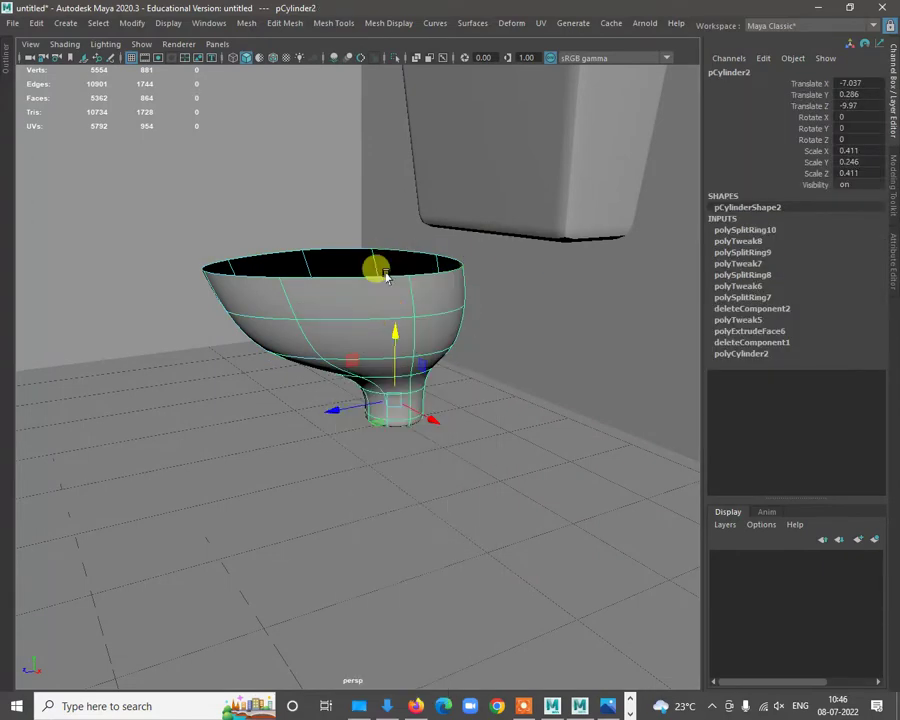
pyautogui.doubleClick(387, 281)
pyautogui.keyDown('alt'); pyautogui.moveTo(387, 330); pyautogui.dragTo(452, 341); pyautogui.keyUp('alt')
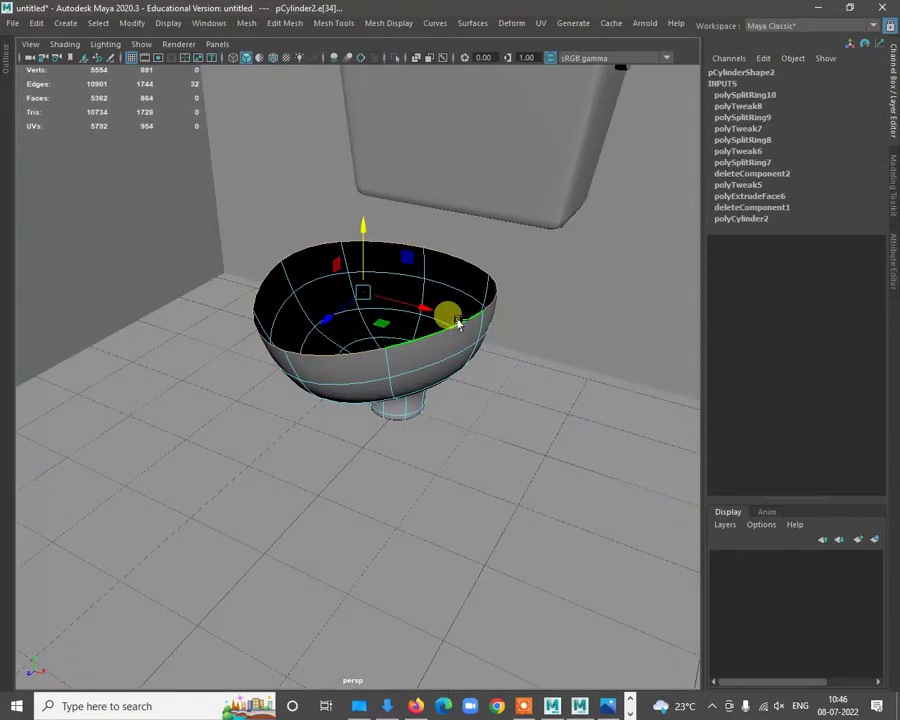
# Step: Extrude the bowl's rim edges three times, pulling them into an inward lip and thickening it
pyautogui.keyDown('shift'); pyautogui.moveTo(458, 322); pyautogui.dragTo(454, 360, button='right'); pyautogui.keyUp('shift')
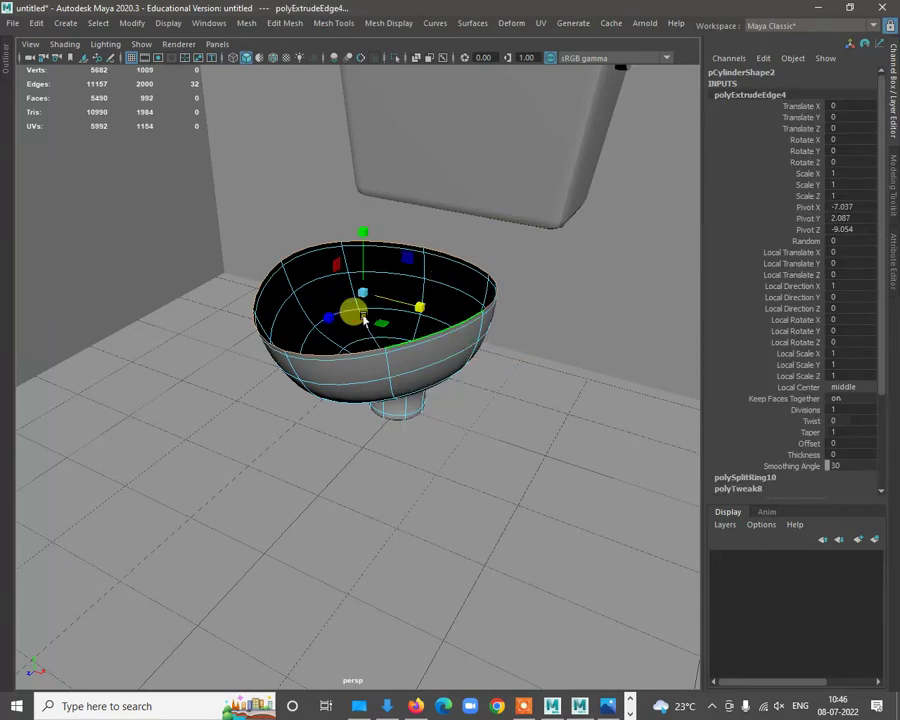
pyautogui.moveTo(363, 290); pyautogui.dragTo(342, 316)
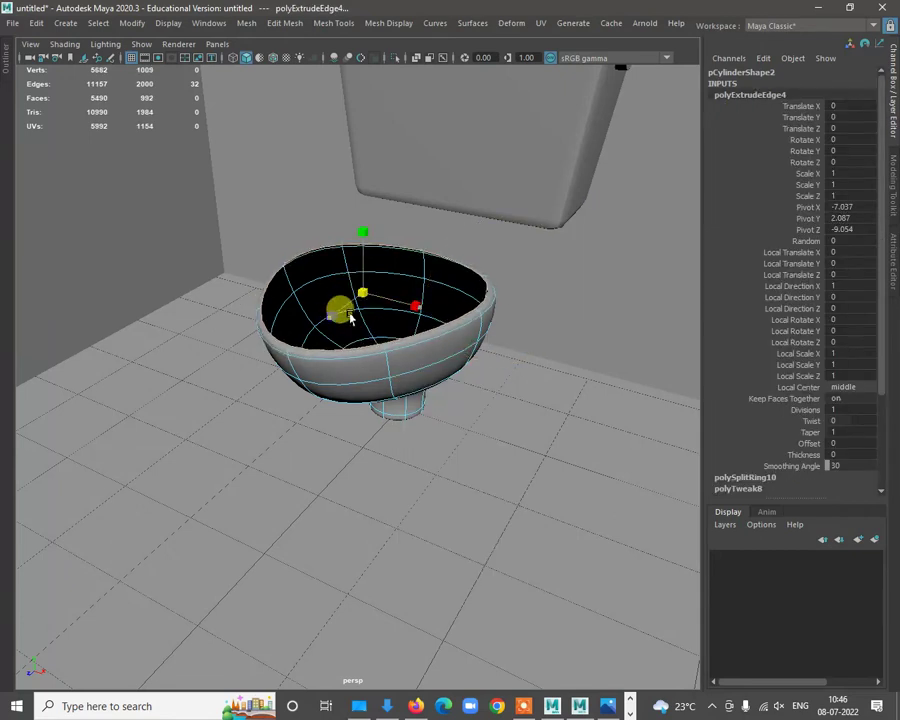
pyautogui.hotkey('ctrl', 'e')
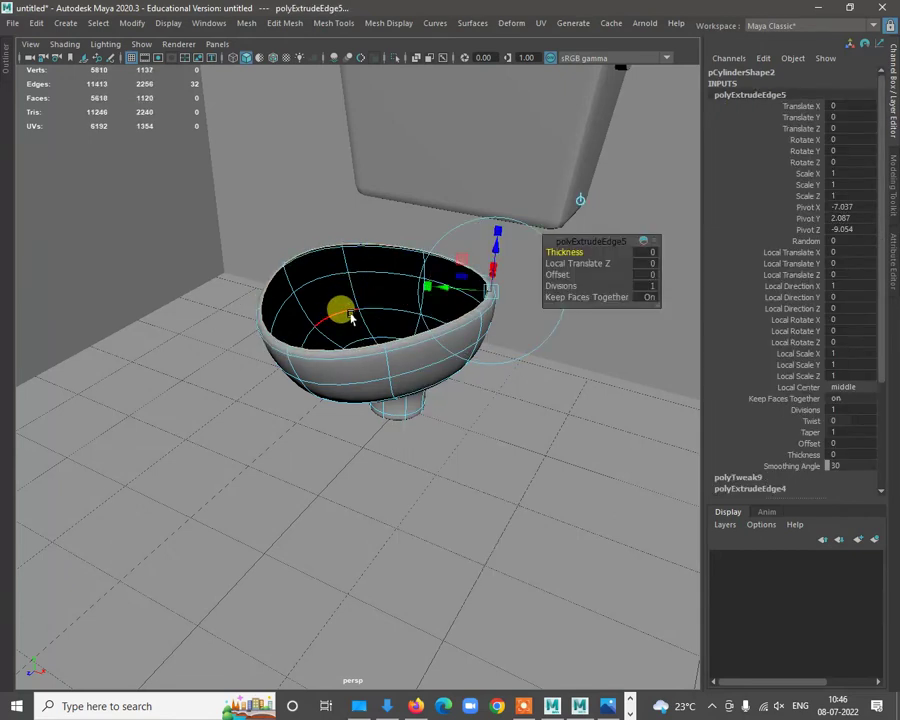
pyautogui.moveTo(350, 318); pyautogui.dragTo(372, 386)
pyautogui.hotkey('ctrl', 'e')
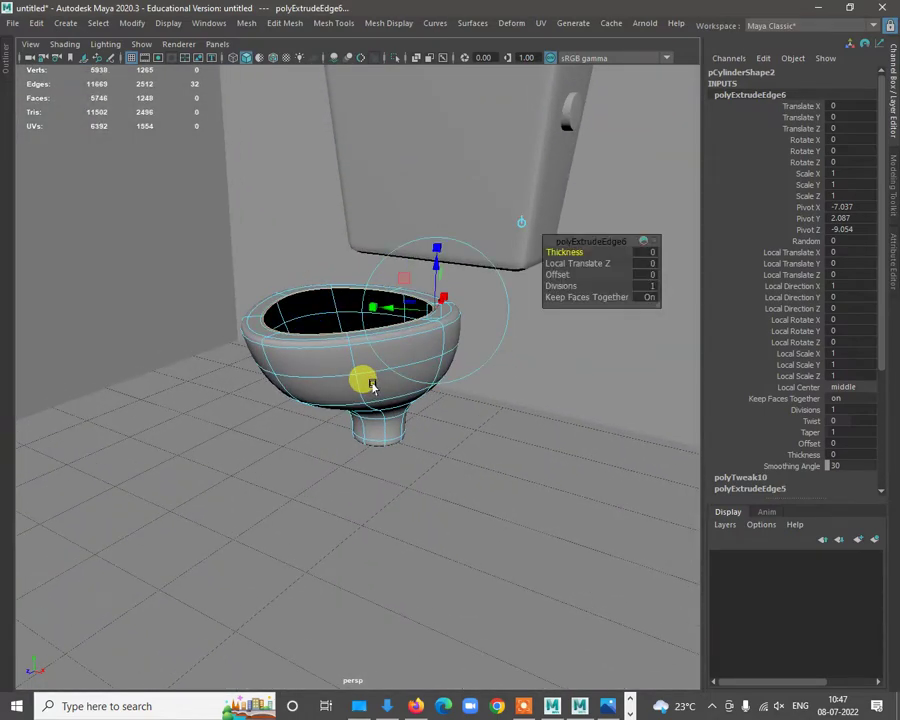
pyautogui.moveTo(433, 261); pyautogui.dragTo(414, 372)
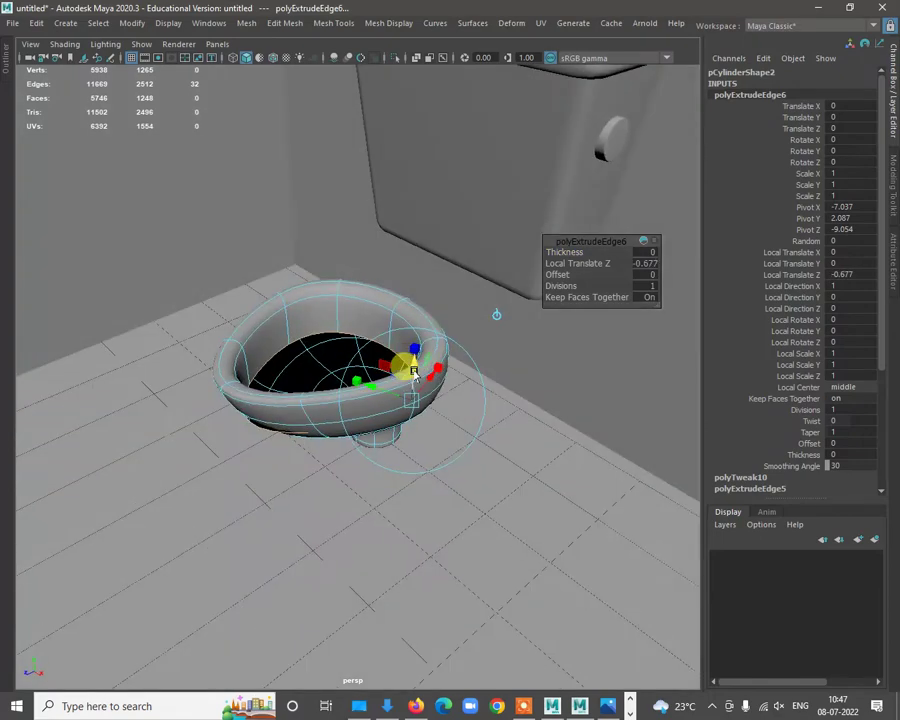
pyautogui.click(342, 410)
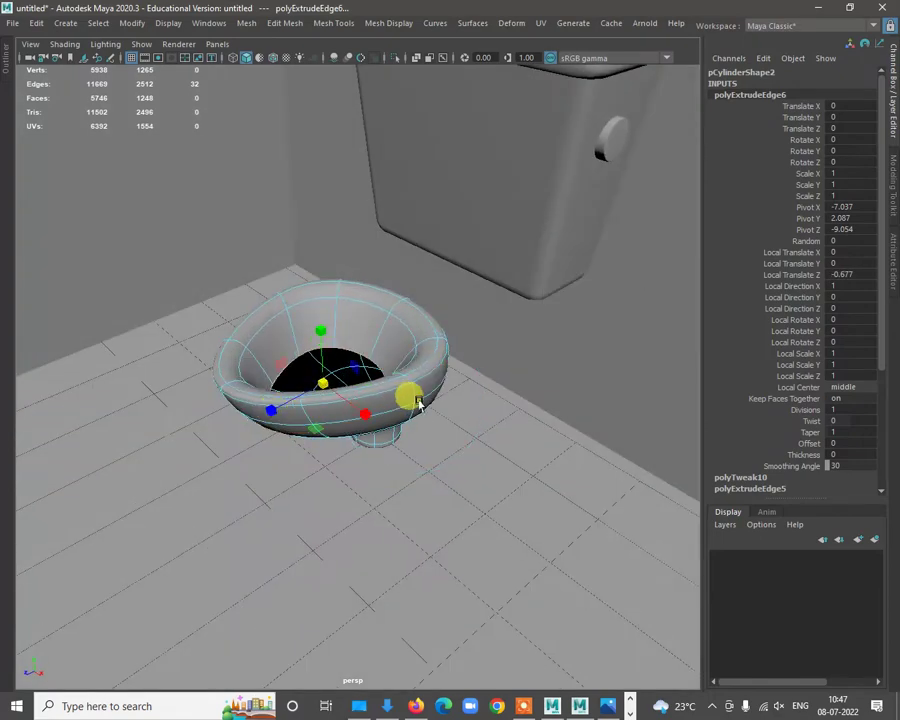
# Step: Widen the bowl's inner edge loop and raise it to close the gap
pyautogui.keyDown('alt'); pyautogui.moveTo(416, 398); pyautogui.dragTo(335, 378); pyautogui.keyUp('alt')
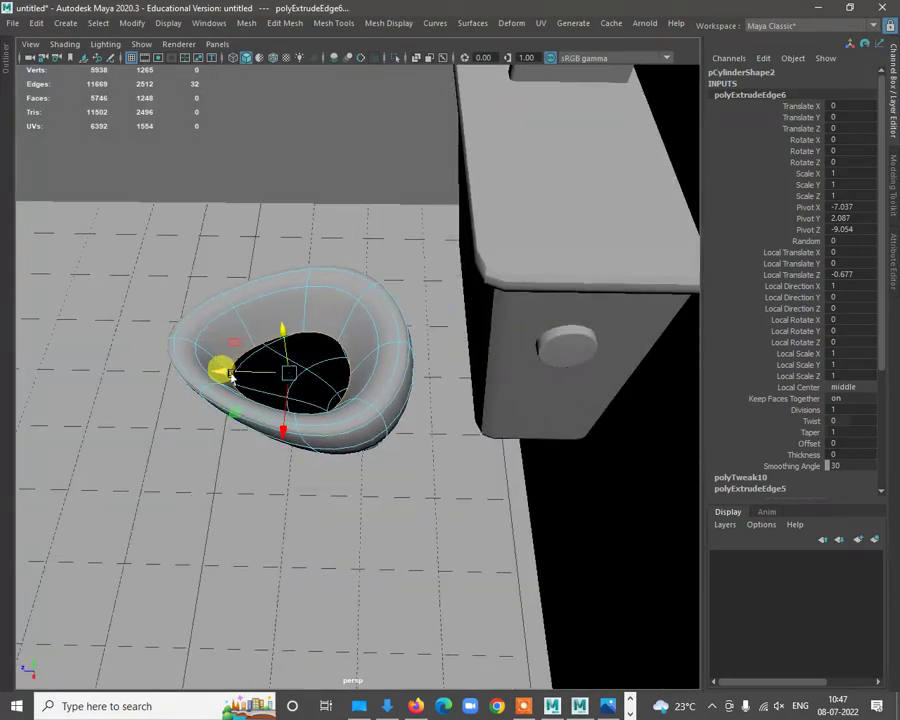
pyautogui.moveTo(230, 375)
pyautogui.mouseDown()
pyautogui.moveTo(245, 372)
pyautogui.moveTo(232, 372)
pyautogui.mouseUp()
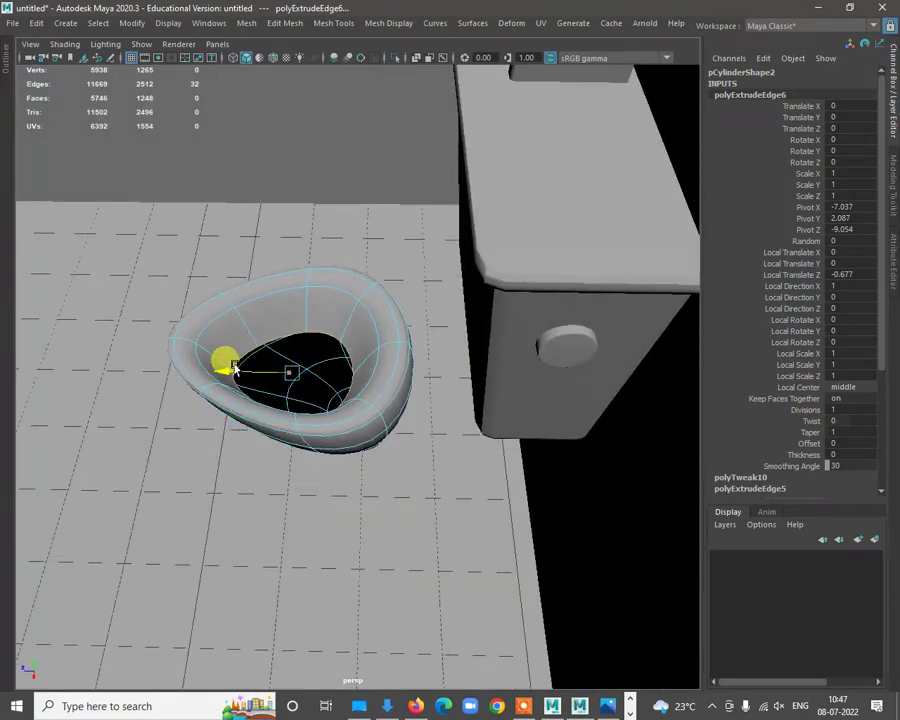
pyautogui.moveTo(288, 374); pyautogui.dragTo(412, 354)
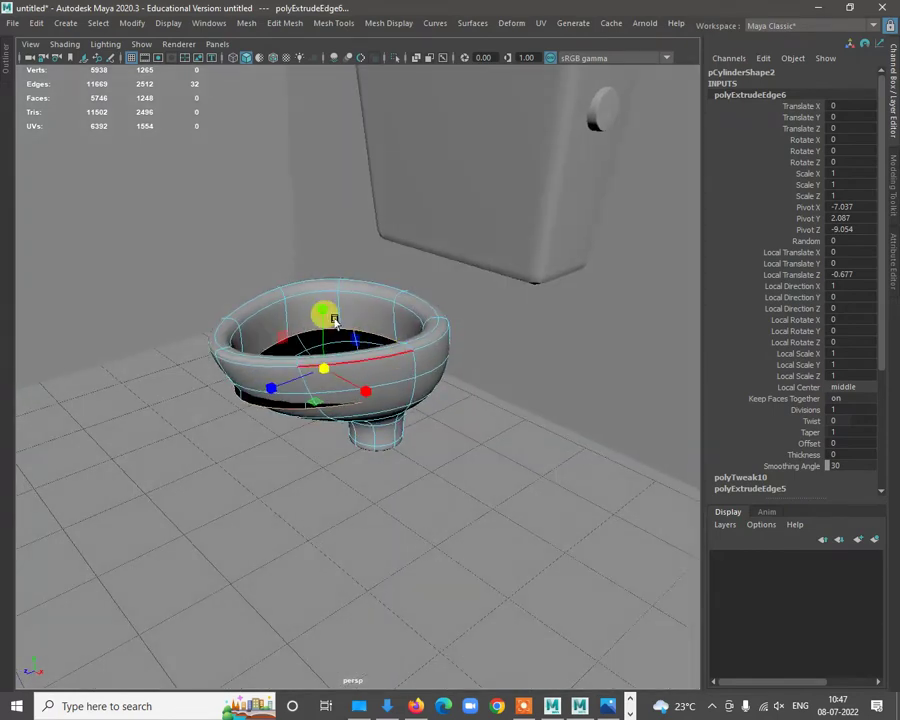
pyautogui.moveTo(321, 312); pyautogui.dragTo(239, 357)
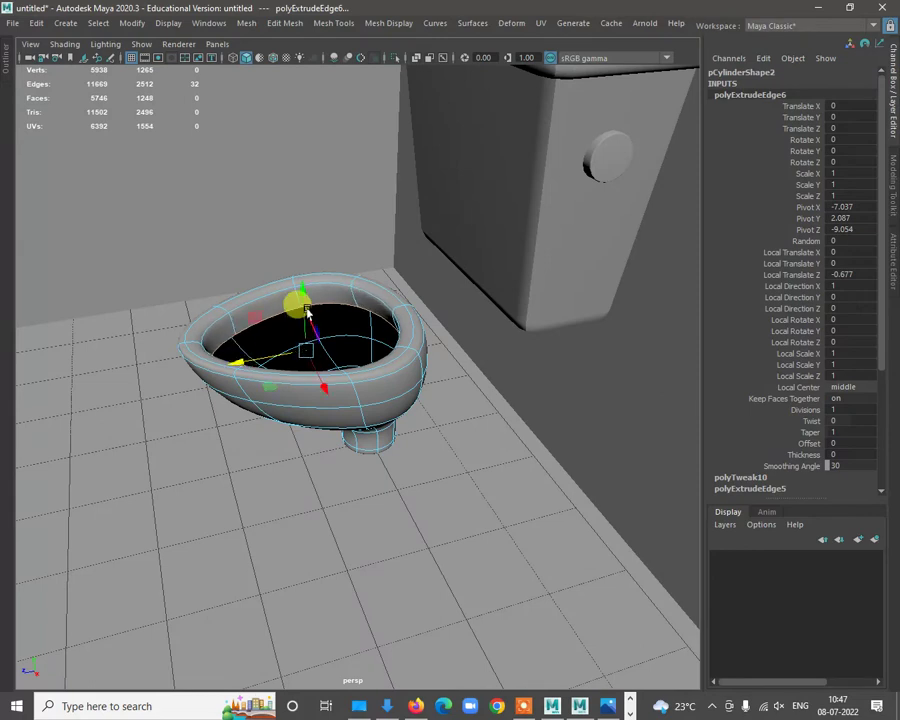
# Step: Extrude the inner rim edge once more and scale the new loop up
pyautogui.keyDown('shift'); pyautogui.moveTo(320, 304); pyautogui.dragTo(313, 334, button='right'); pyautogui.keyUp('shift')
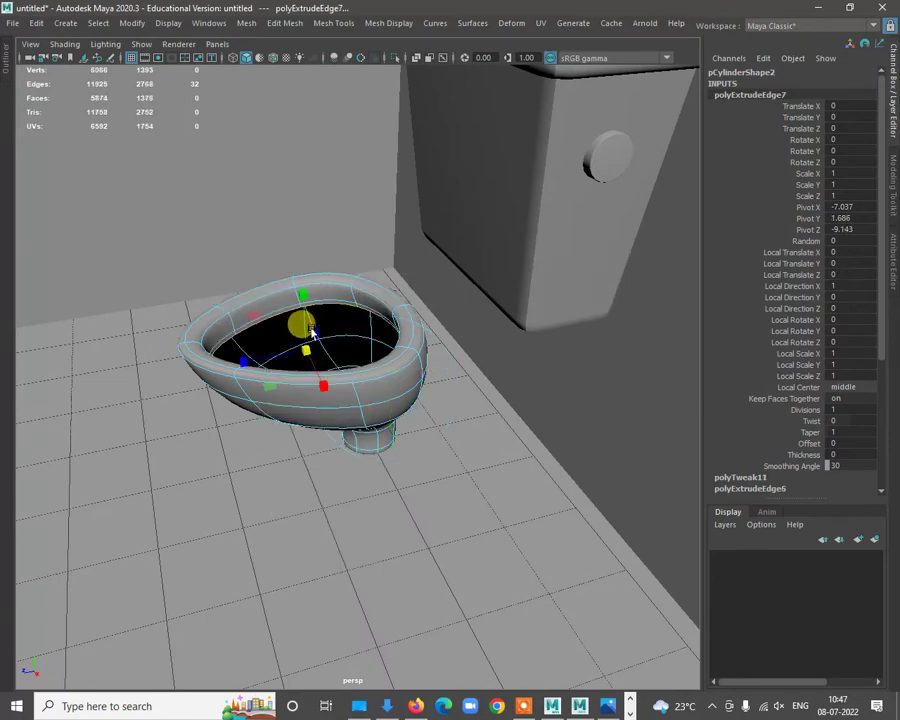
pyautogui.moveTo(305, 349); pyautogui.dragTo(498, 482)
pyautogui.click(453, 358)
pyautogui.keyDown('alt'); pyautogui.moveTo(498, 482); pyautogui.dragTo(436, 396, button='right'); pyautogui.keyUp('alt')
pyautogui.click(438, 370)
pyautogui.keyDown('alt'); pyautogui.moveTo(438, 370); pyautogui.dragTo(480, 343); pyautogui.keyUp('alt')
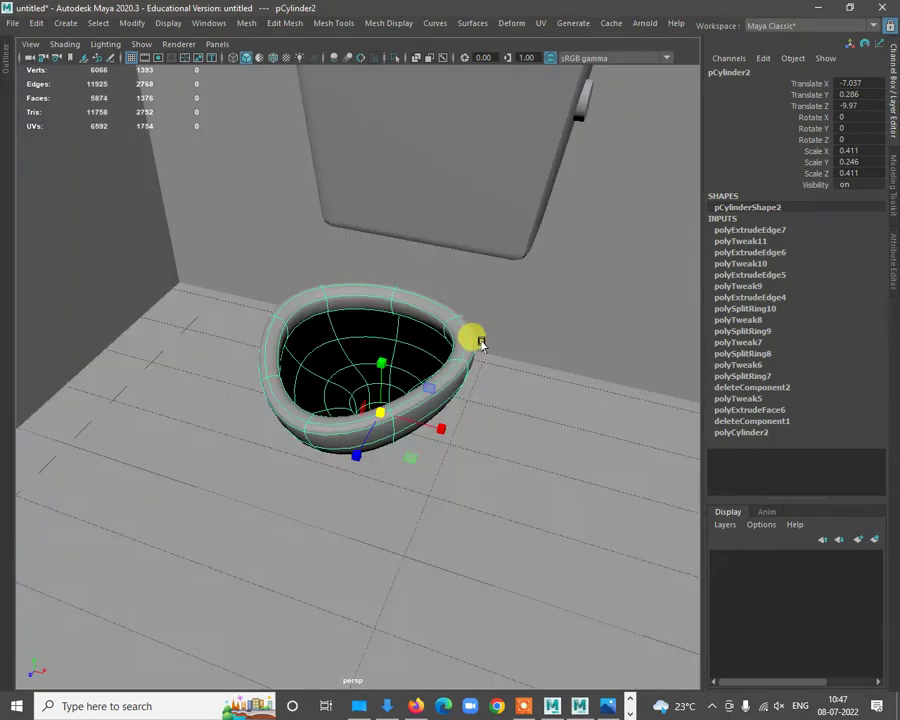
# Step: Show the bowl faceted and select its top, front and left rim faces in Face mode
pyautogui.press('1')
pyautogui.keyDown('alt'); pyautogui.moveTo(440, 314); pyautogui.dragTo(444, 372, button='right'); pyautogui.keyUp('alt')
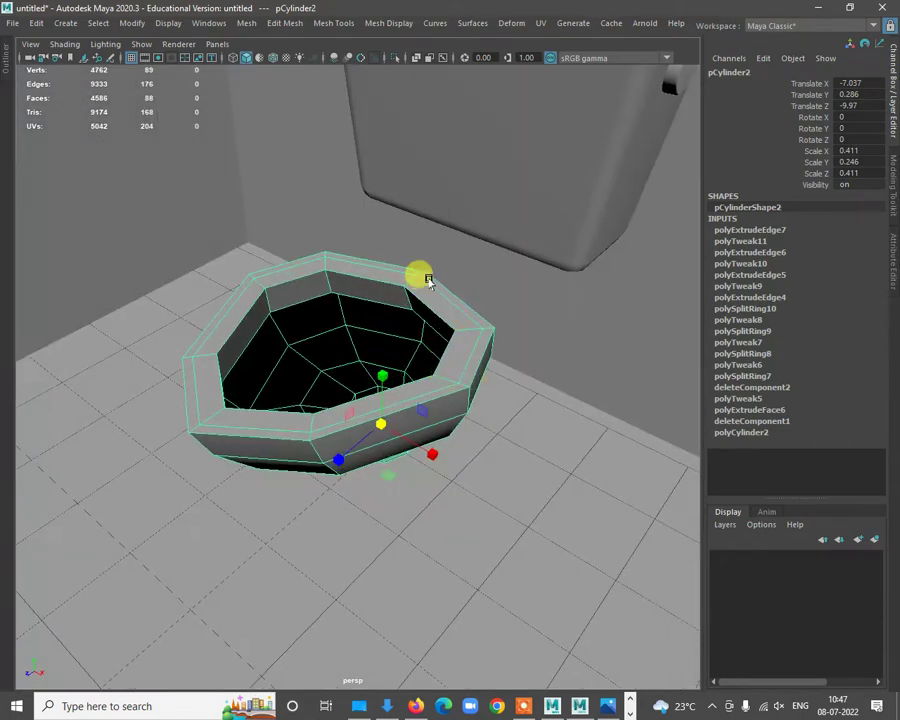
pyautogui.rightClick(432, 290)
pyautogui.click(436, 318)
pyautogui.click(446, 302)
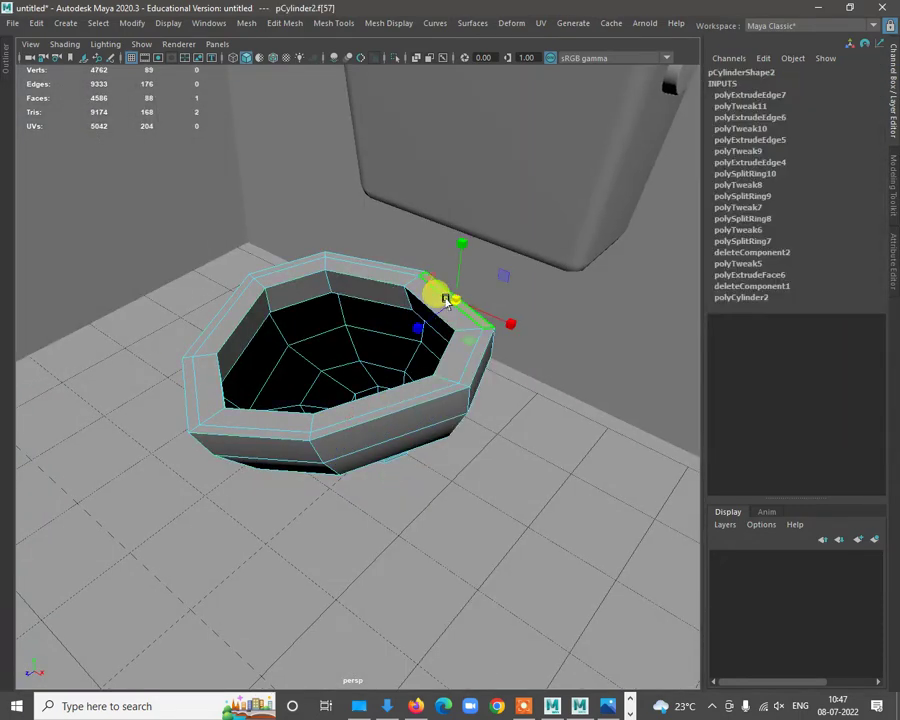
pyautogui.keyDown('shift'); pyautogui.click(472, 334); pyautogui.keyUp('shift')
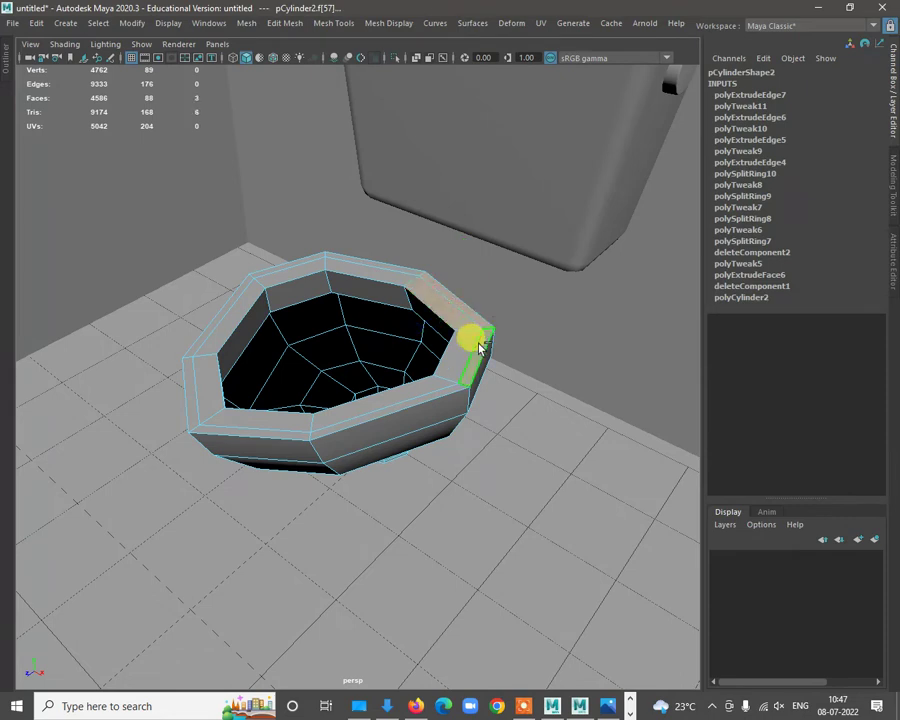
pyautogui.keyDown('shift'); pyautogui.click(444, 392); pyautogui.keyUp('shift')
pyautogui.keyDown('shift'); pyautogui.click(442, 390); pyautogui.keyUp('shift')
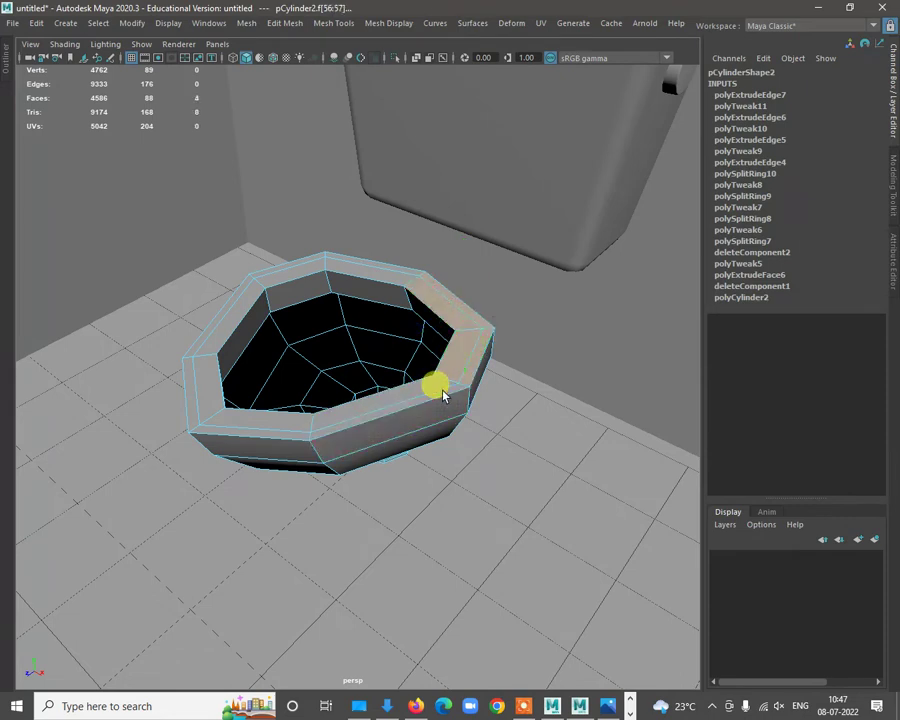
pyautogui.keyDown('shift'); pyautogui.click(297, 428); pyautogui.keyUp('shift')
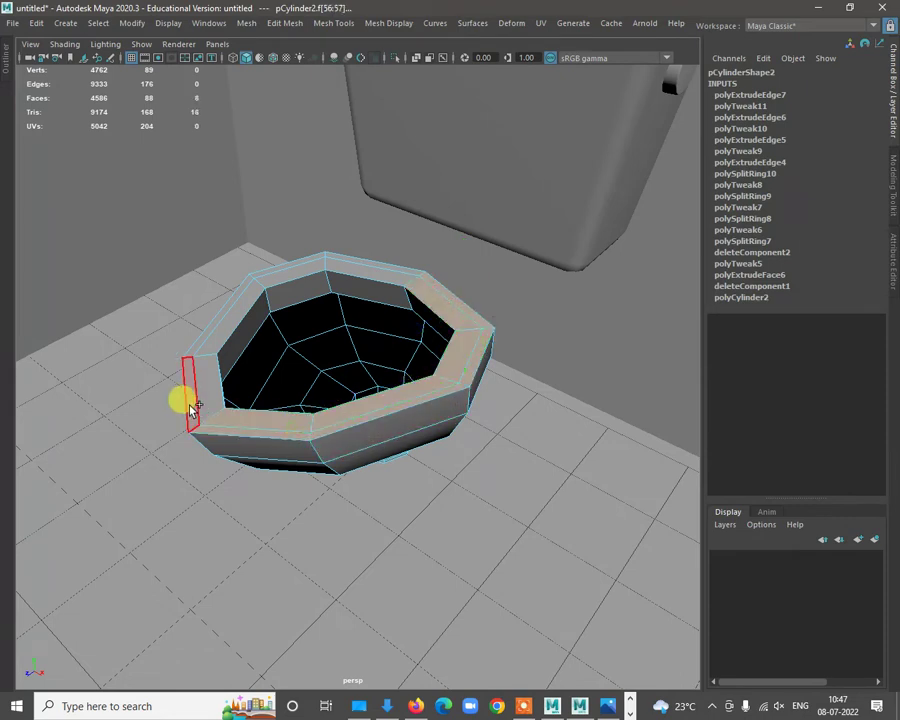
pyautogui.keyDown('shift'); pyautogui.click(193, 400); pyautogui.keyUp('shift')
# Step: Add the remaining left and back rim faces and duplicate the selection as a separate piece
pyautogui.keyDown('shift'); pyautogui.click(208, 372); pyautogui.keyUp('shift')
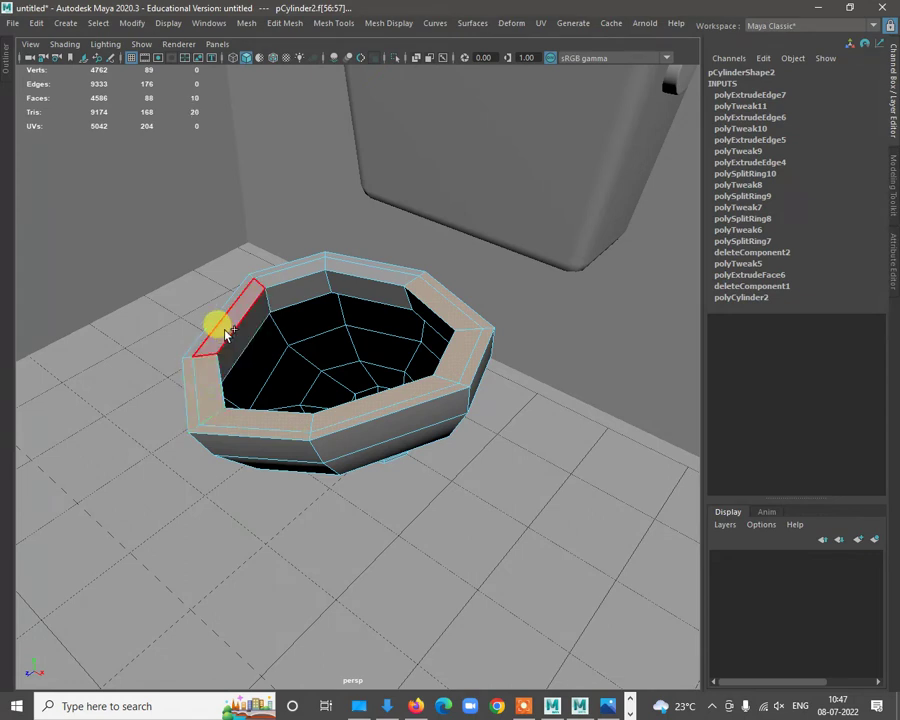
pyautogui.keyDown('shift'); pyautogui.click(228, 330); pyautogui.keyUp('shift')
pyautogui.keyDown('shift'); pyautogui.click(203, 322); pyautogui.keyUp('shift')
pyautogui.keyDown('shift'); pyautogui.click(285, 271); pyautogui.keyUp('shift')
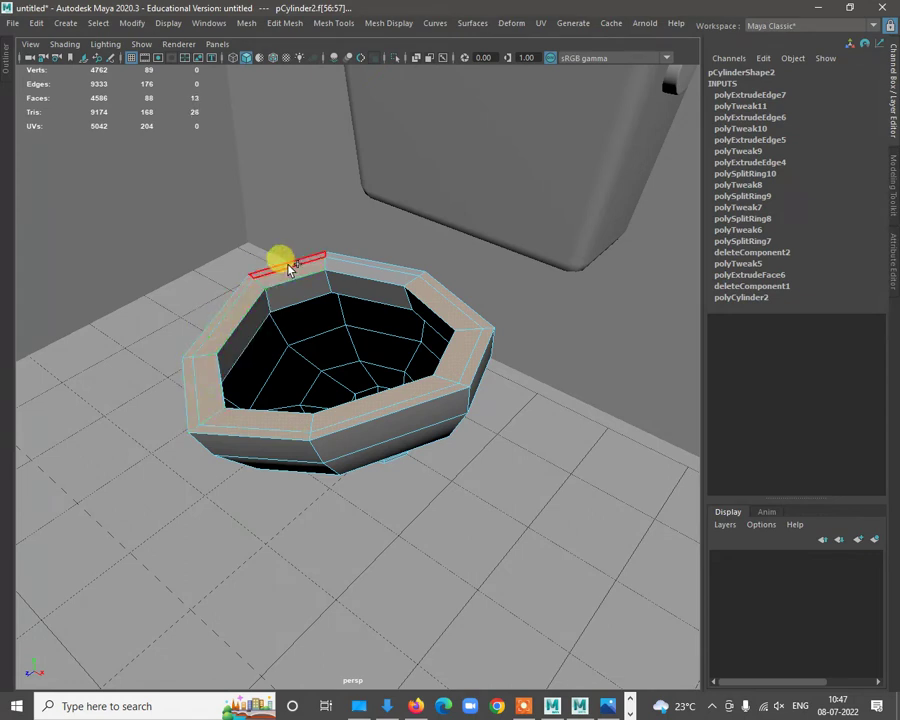
pyautogui.keyDown('shift'); pyautogui.click(352, 262); pyautogui.keyUp('shift')
pyautogui.keyDown('shift'); pyautogui.click(440, 300); pyautogui.keyUp('shift')
pyautogui.keyDown('alt'); pyautogui.moveTo(416, 356); pyautogui.dragTo(467, 366); pyautogui.keyUp('alt')
pyautogui.keyDown('shift'); pyautogui.moveTo(486, 315); pyautogui.dragTo(460, 560, button='right'); pyautogui.keyUp('shift')
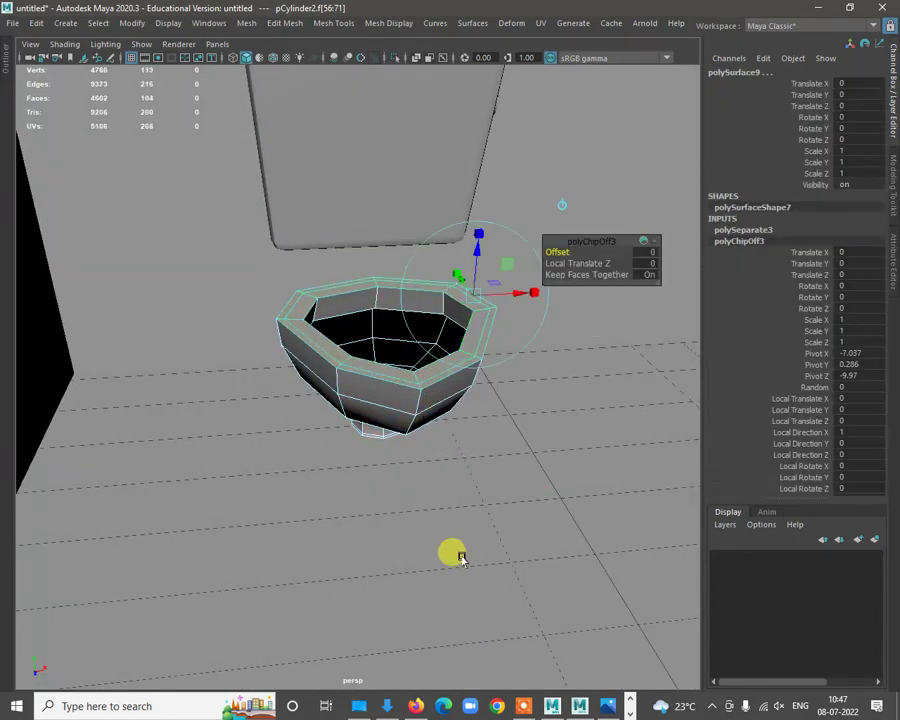
# Step: Extrude the rim piece's faces 0.065 units into a thick ring and lift it slightly on Y
pyautogui.click(479, 260)
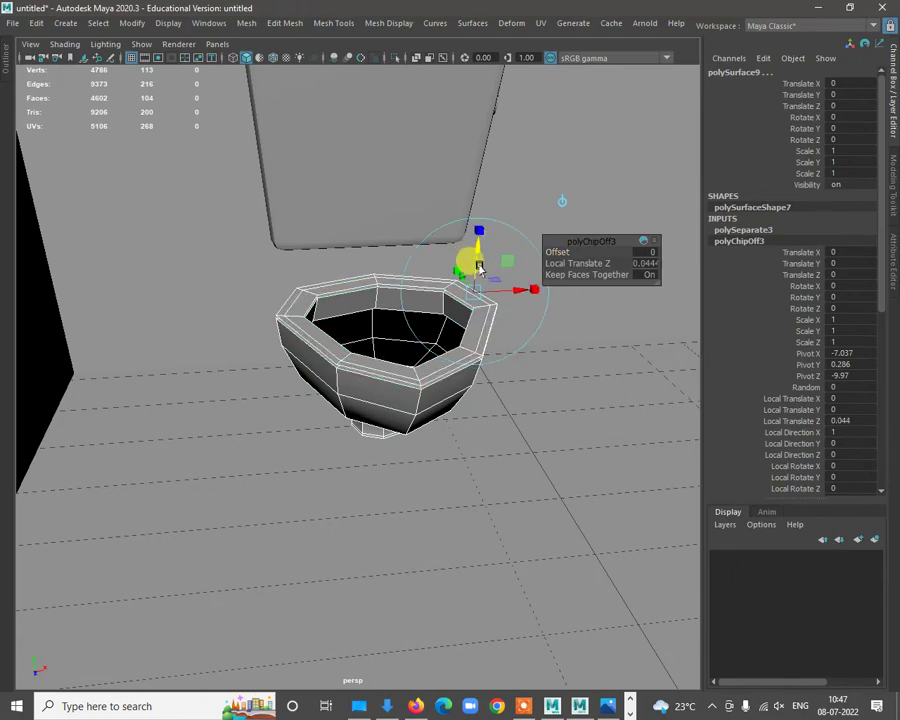
pyautogui.keyDown('alt'); pyautogui.moveTo(478, 261); pyautogui.dragTo(386, 368); pyautogui.keyUp('alt')
pyautogui.moveTo(376, 318); pyautogui.dragTo(416, 352, button='right')
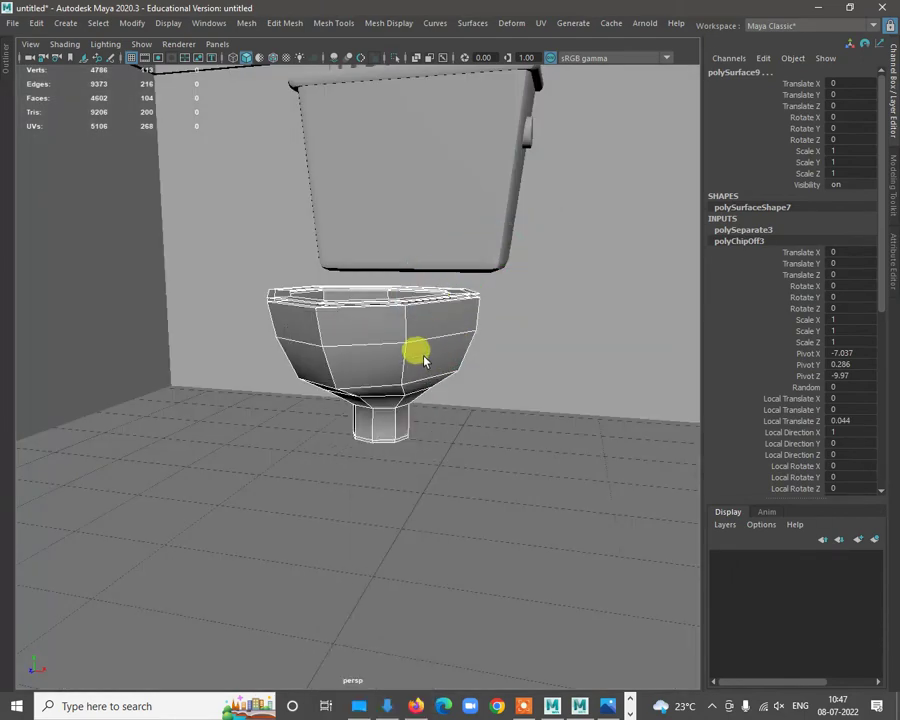
pyautogui.click(472, 300)
pyautogui.moveTo(472, 294); pyautogui.dragTo(474, 322, button='right')
pyautogui.keyDown('alt'); pyautogui.moveTo(408, 255); pyautogui.dragTo(497, 234); pyautogui.keyUp('alt')
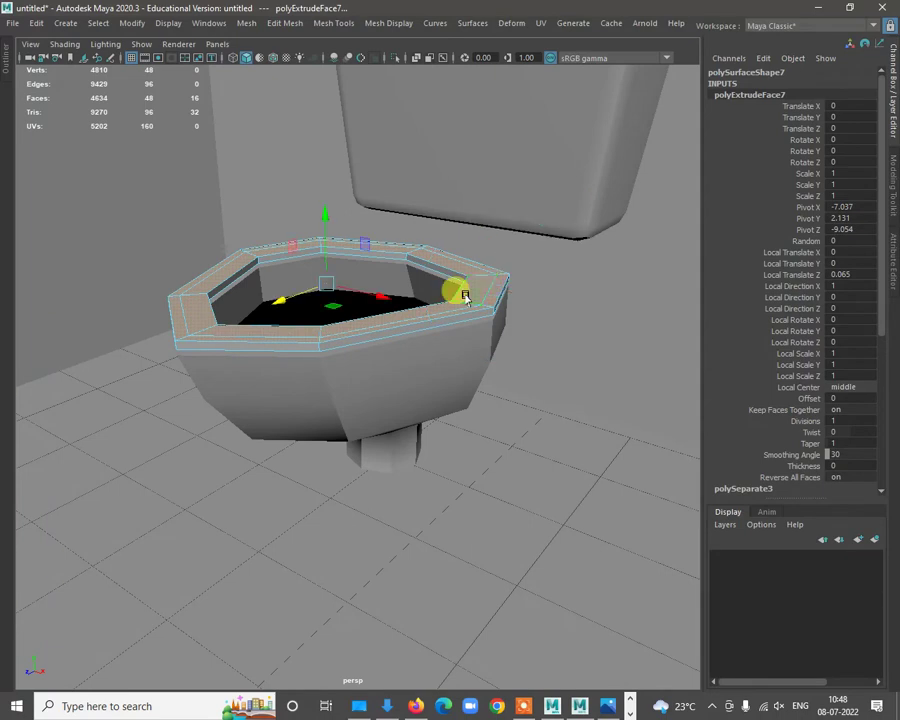
pyautogui.moveTo(466, 292); pyautogui.dragTo(508, 266, button='right')
pyautogui.moveTo(382, 348); pyautogui.dragTo(389, 370)
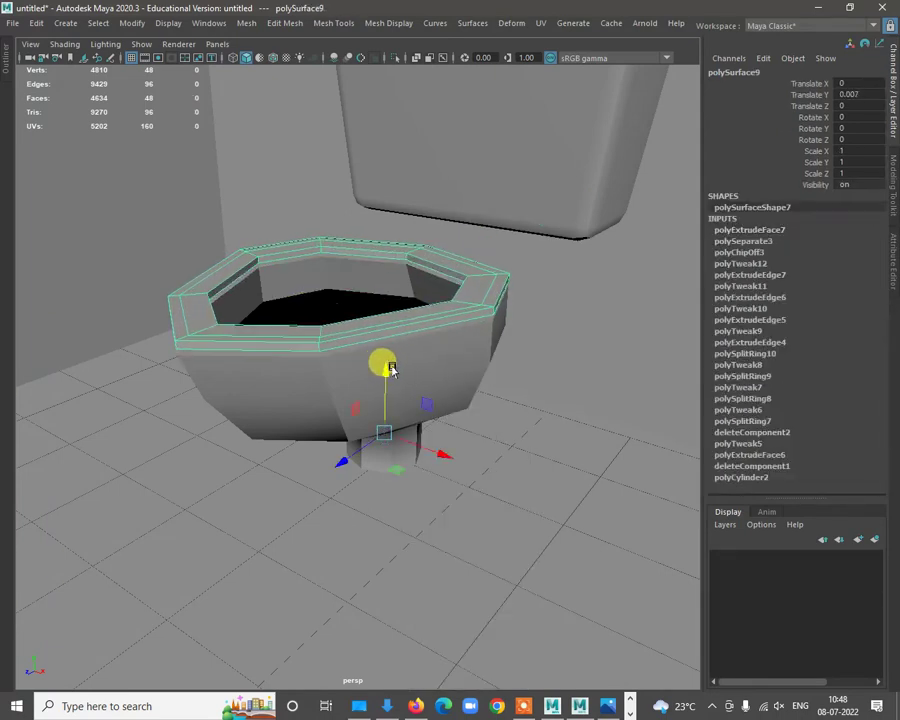
# Step: Turn on smooth preview for both the rim piece and the bowl
pyautogui.press('3')
pyautogui.click(456, 358)
pyautogui.press('3')
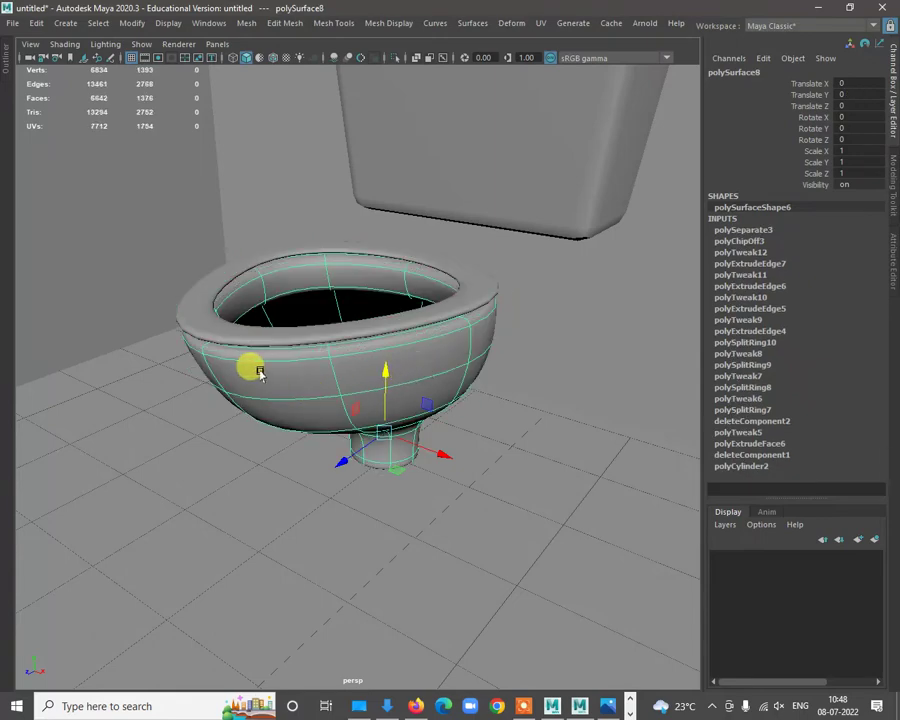
pyautogui.keyDown('alt'); pyautogui.moveTo(258, 372); pyautogui.dragTo(416, 346); pyautogui.keyUp('alt')
# Step: Lower the seat ring onto the bowl's rim at Translate Y -0.382
pyautogui.click(416, 390)
pyautogui.keyDown('alt'); pyautogui.moveTo(416, 390); pyautogui.dragTo(378, 342); pyautogui.keyUp('alt')
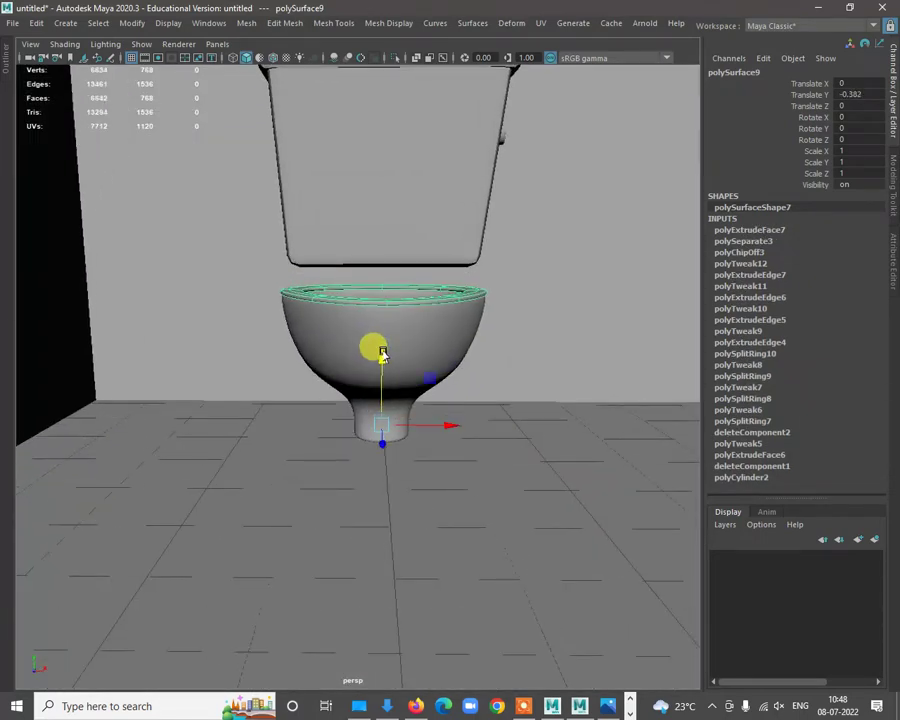
pyautogui.scroll(-2, 382, 352)
pyautogui.click(526, 416)
pyautogui.keyDown('alt'); pyautogui.moveTo(526, 416); pyautogui.dragTo(412, 301); pyautogui.keyUp('alt')
pyautogui.click(500, 291)
pyautogui.keyDown('alt'); pyautogui.moveTo(500, 291); pyautogui.dragTo(423, 283); pyautogui.keyUp('alt')
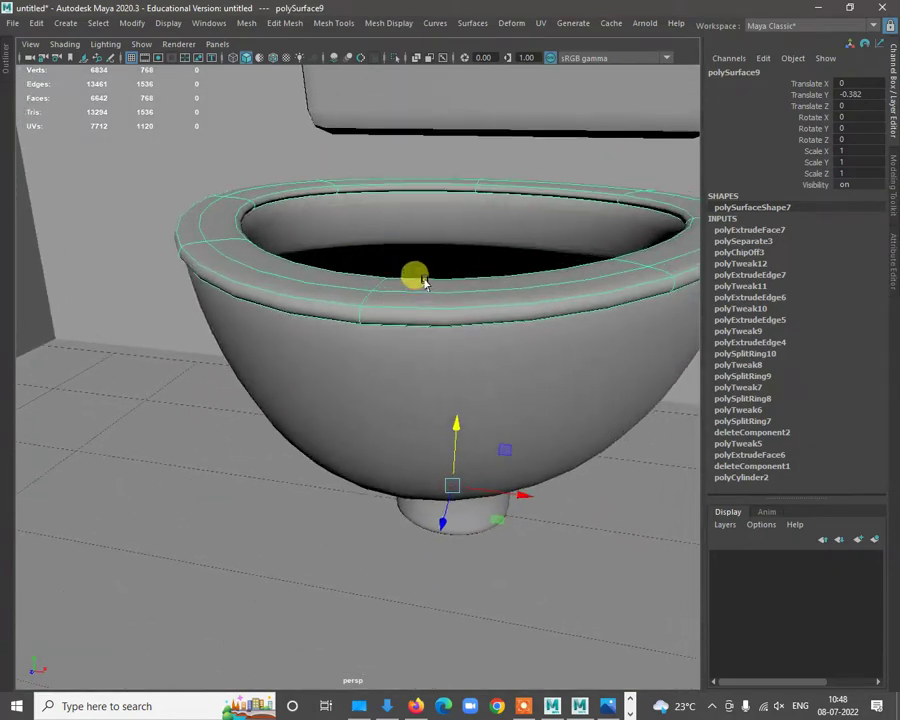
pyautogui.keyDown('shift'); pyautogui.moveTo(423, 289); pyautogui.dragTo(374, 300, button='right'); pyautogui.keyUp('shift')
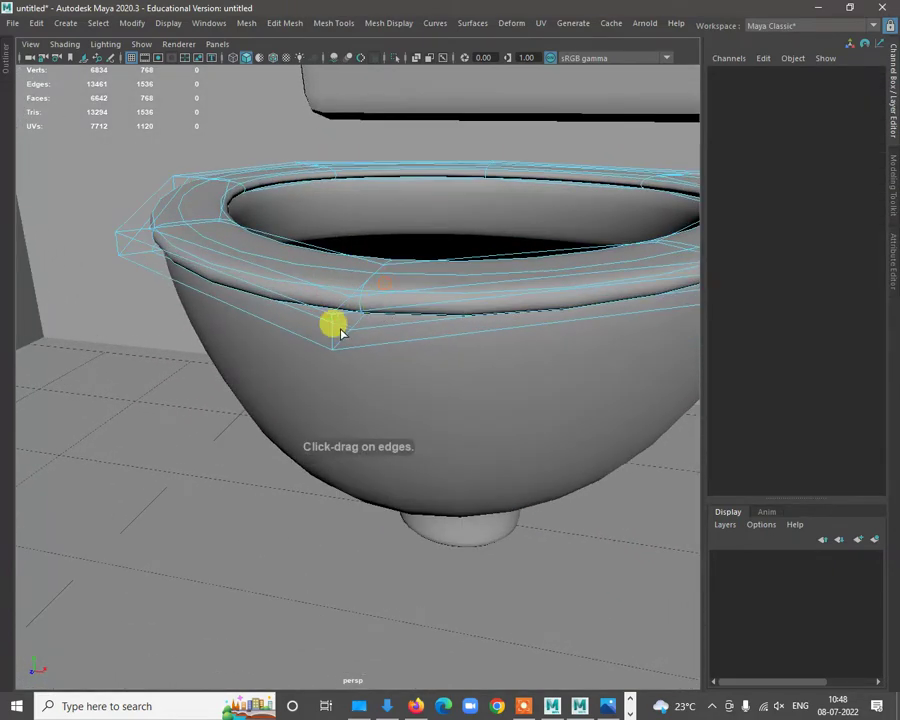
# Step: Insert two edge loops on the seat ring's vertical edges, then select the bowl in Object Mode
pyautogui.click(334, 326)
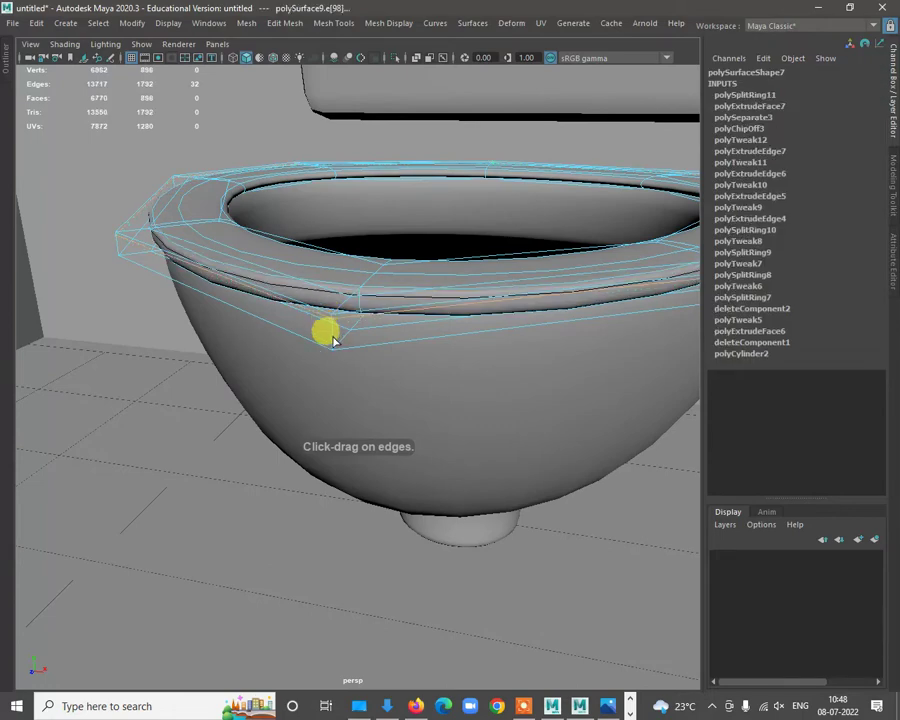
pyautogui.click(334, 340)
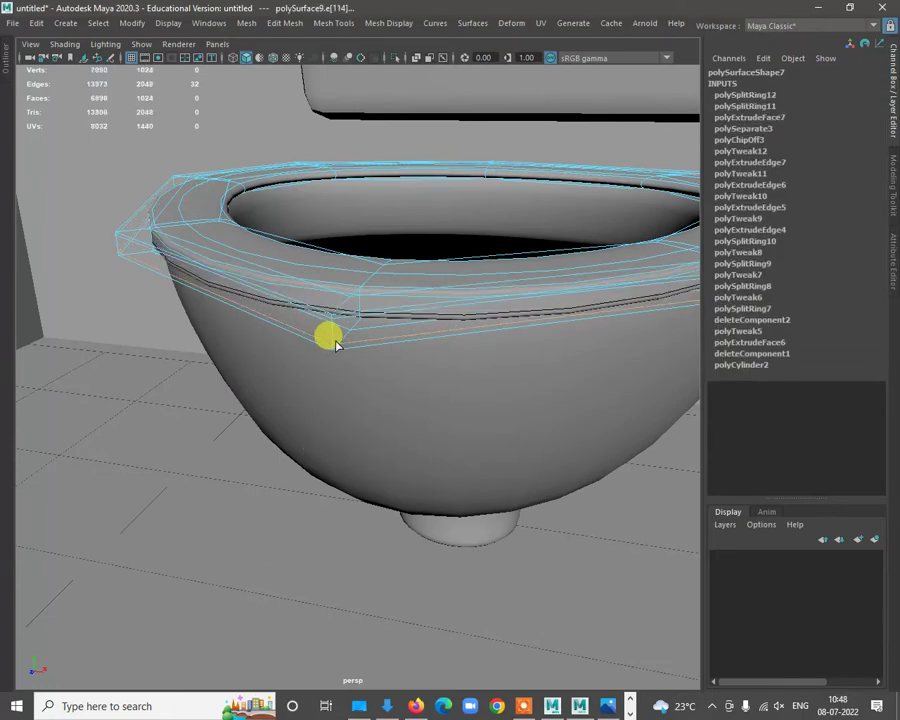
pyautogui.keyDown('alt'); pyautogui.moveTo(327, 337); pyautogui.dragTo(331, 312); pyautogui.keyUp('alt')
pyautogui.press('w')
pyautogui.moveTo(245, 235); pyautogui.dragTo(295, 212, button='right')
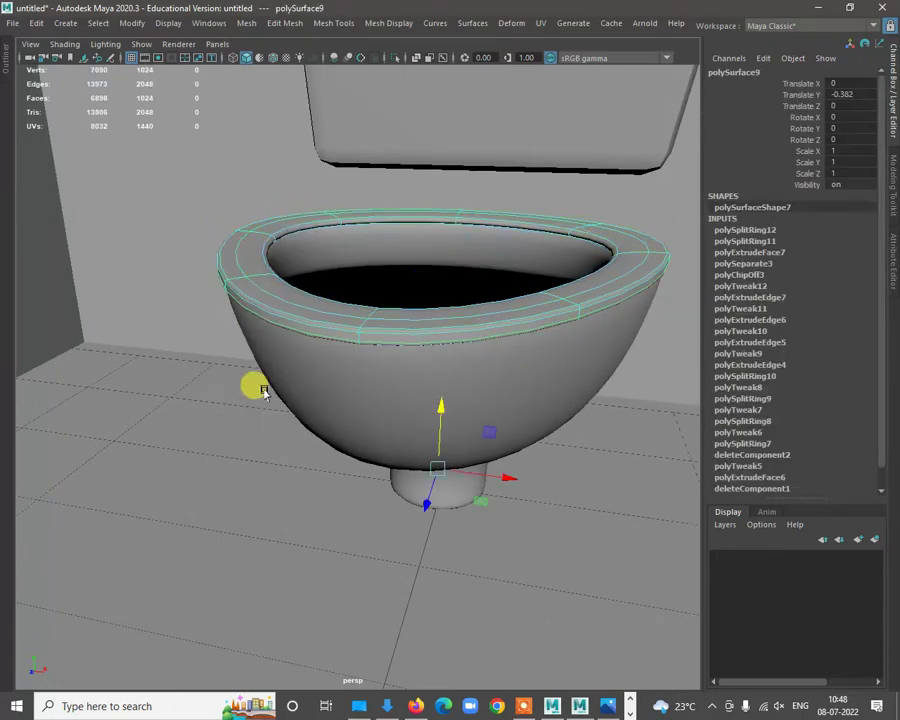
pyautogui.scroll(-5, 400, 430)
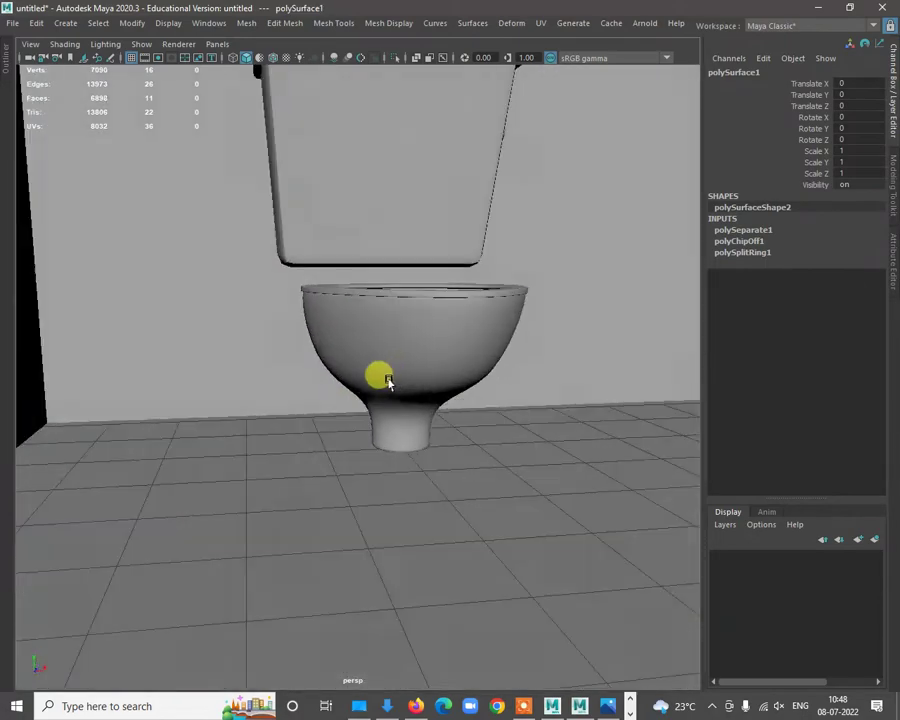
pyautogui.keyDown('alt'); pyautogui.moveTo(389, 382); pyautogui.dragTo(484, 321); pyautogui.keyUp('alt')
pyautogui.click(432, 370)
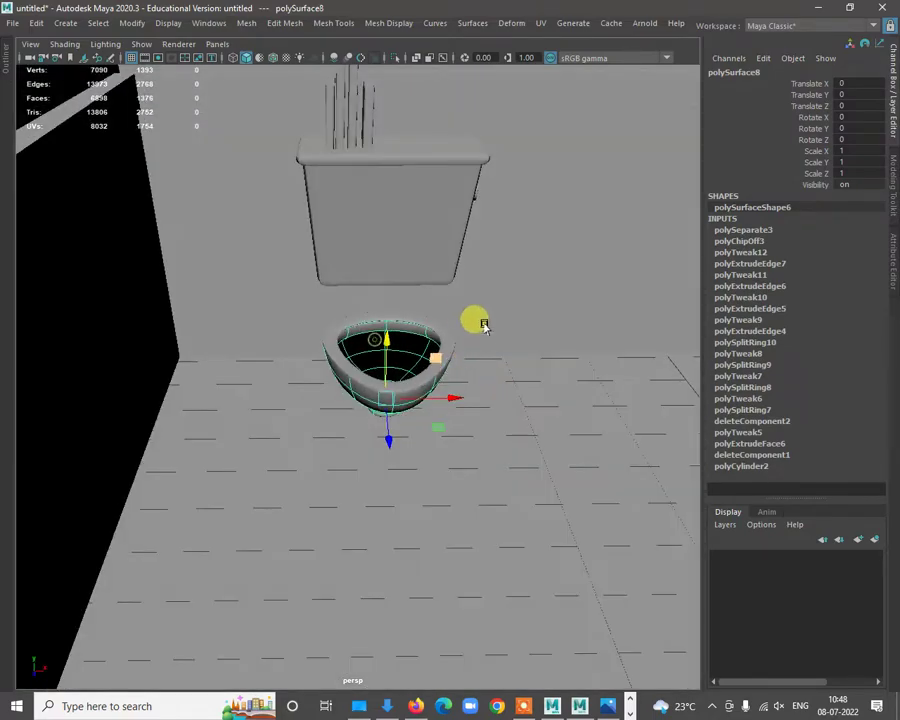
# Step: Arrange camera1 and persp side by side and frame all objects in the perspective view
pyautogui.press('space')
pyautogui.press('space')
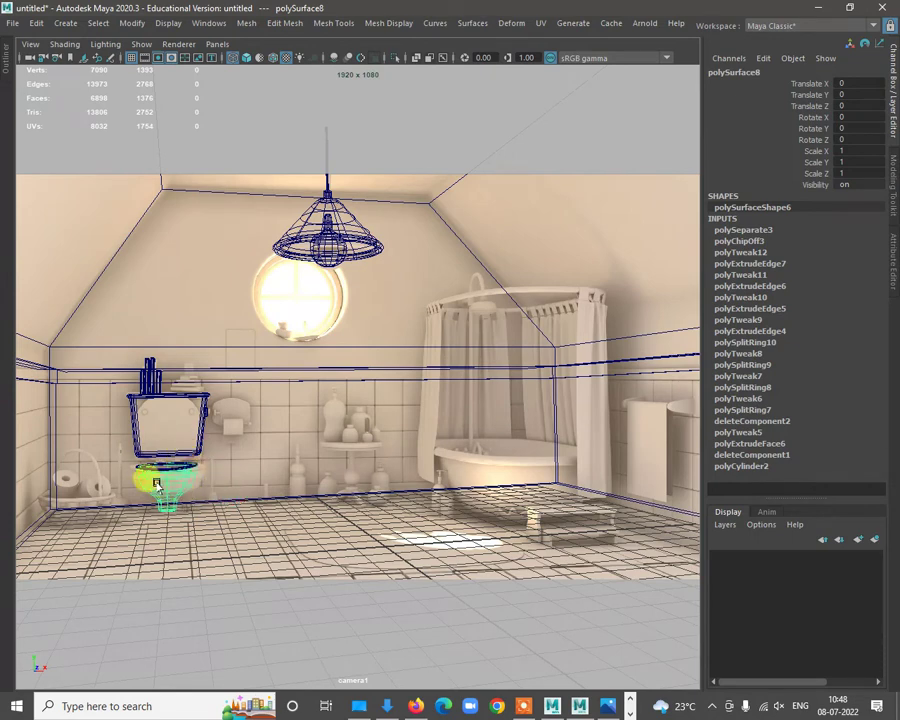
pyautogui.click(184, 469)
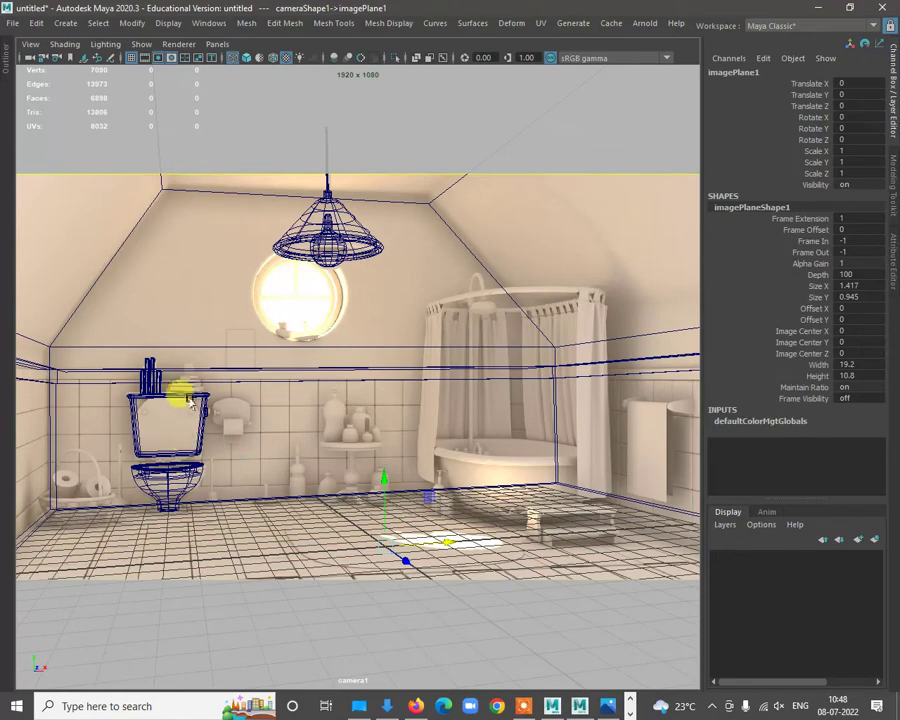
pyautogui.press('space')
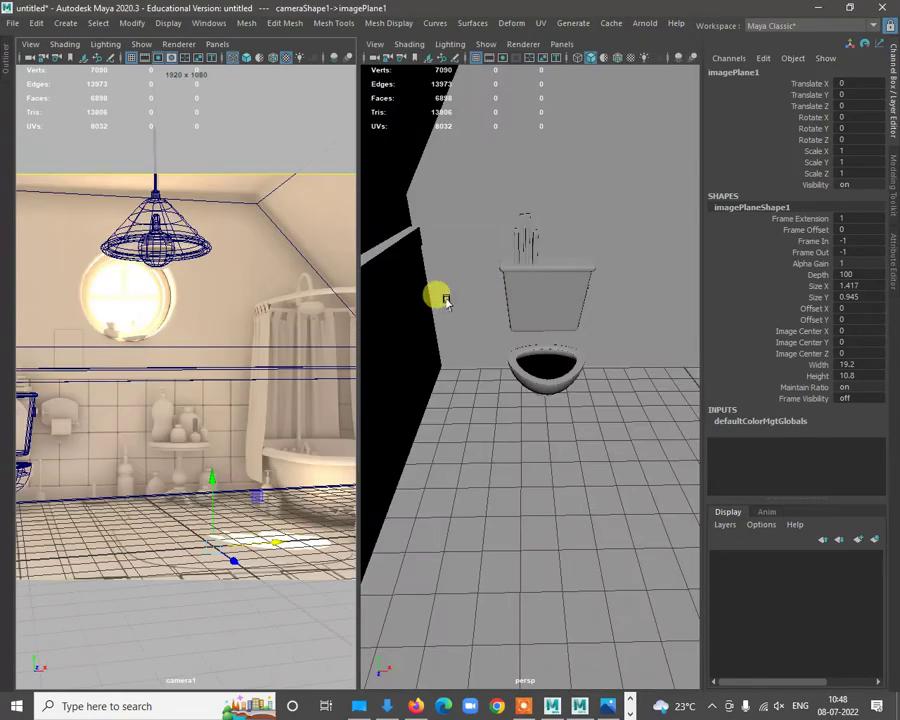
pyautogui.press('space')
pyautogui.keyDown('alt'); pyautogui.moveTo(486, 372); pyautogui.dragTo(404, 411); pyautogui.keyUp('alt')
pyautogui.press('space')
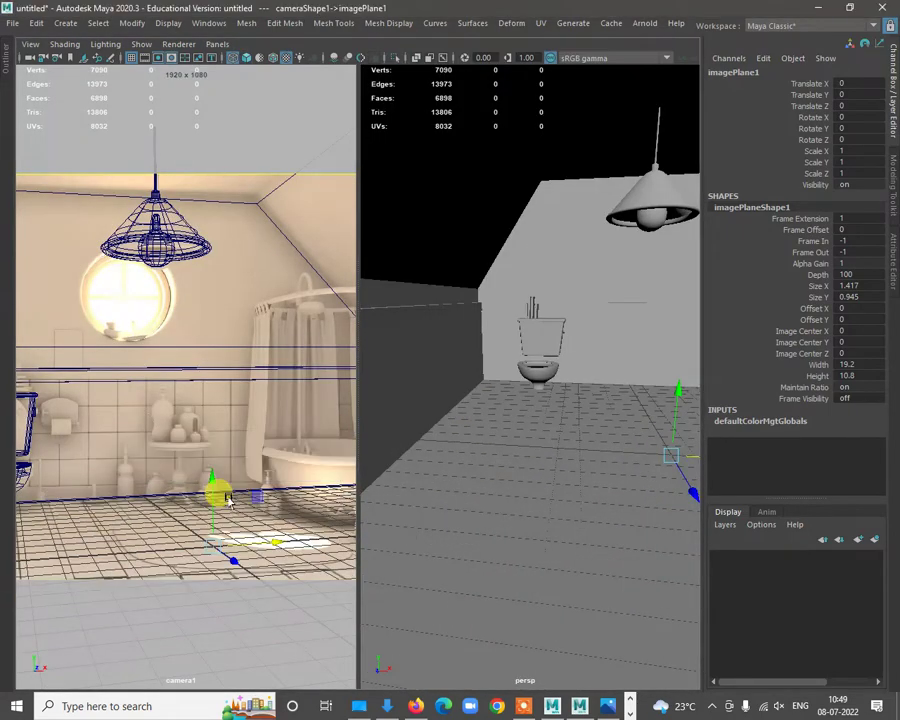
pyautogui.press('space')
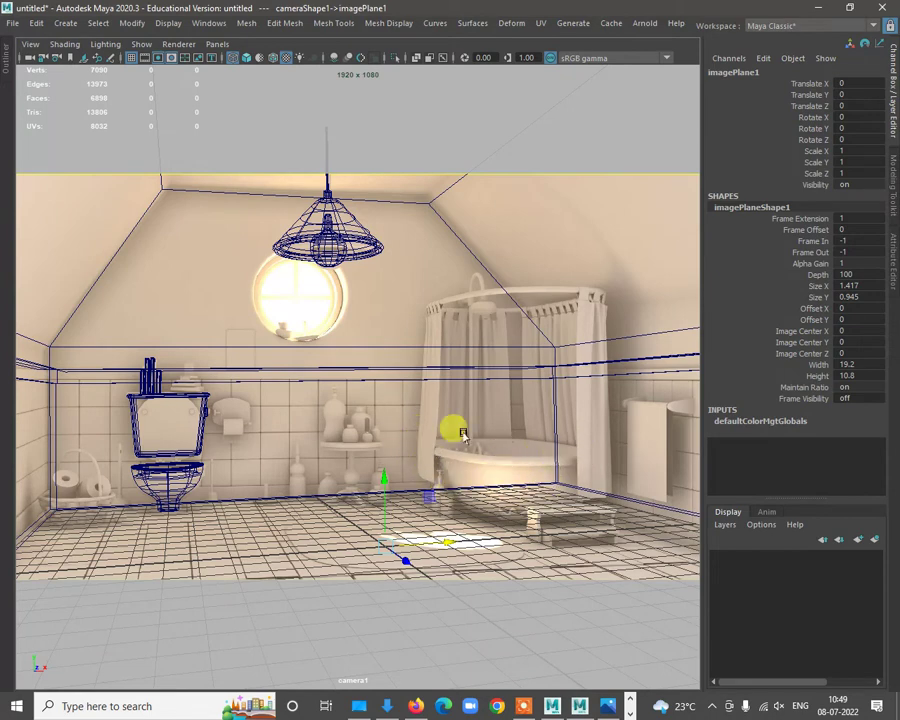
pyautogui.press('space')
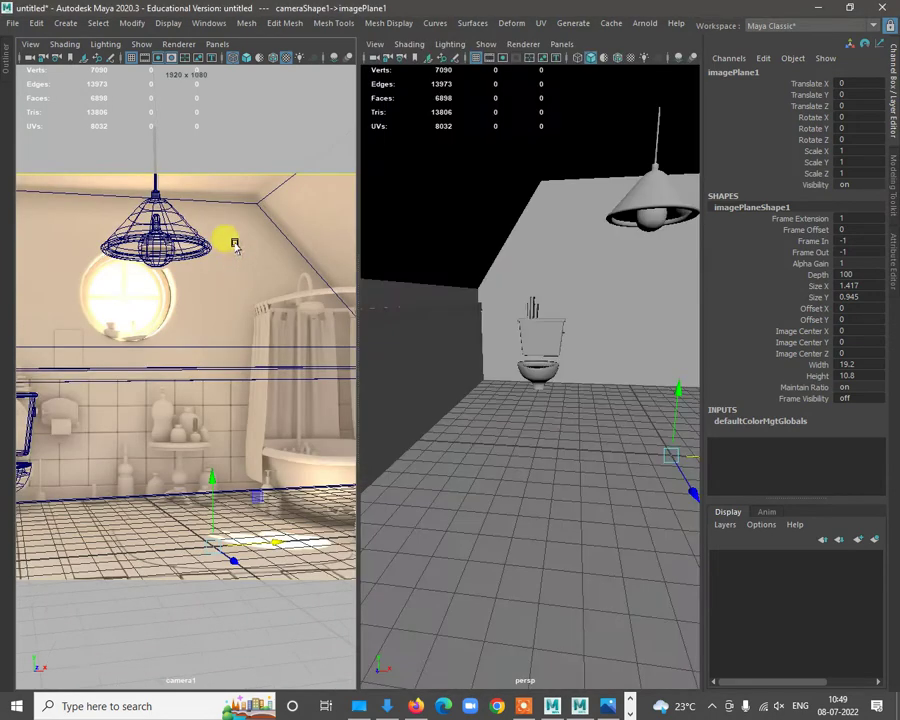
pyautogui.press('a')
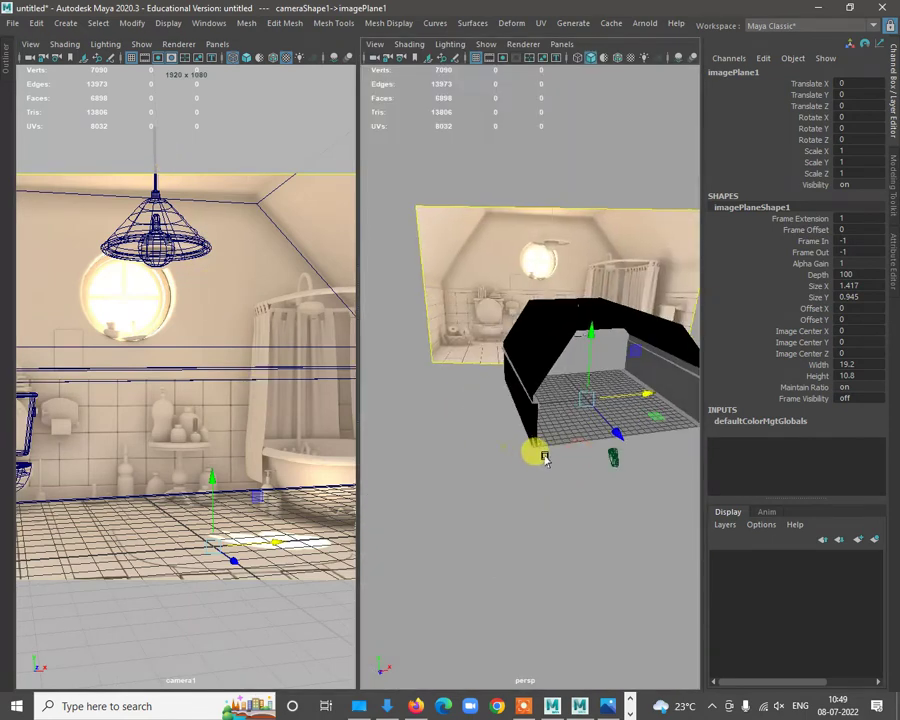
# Step: Show the Create menu's Polygon Primitives submenu
pyautogui.click(72, 23)
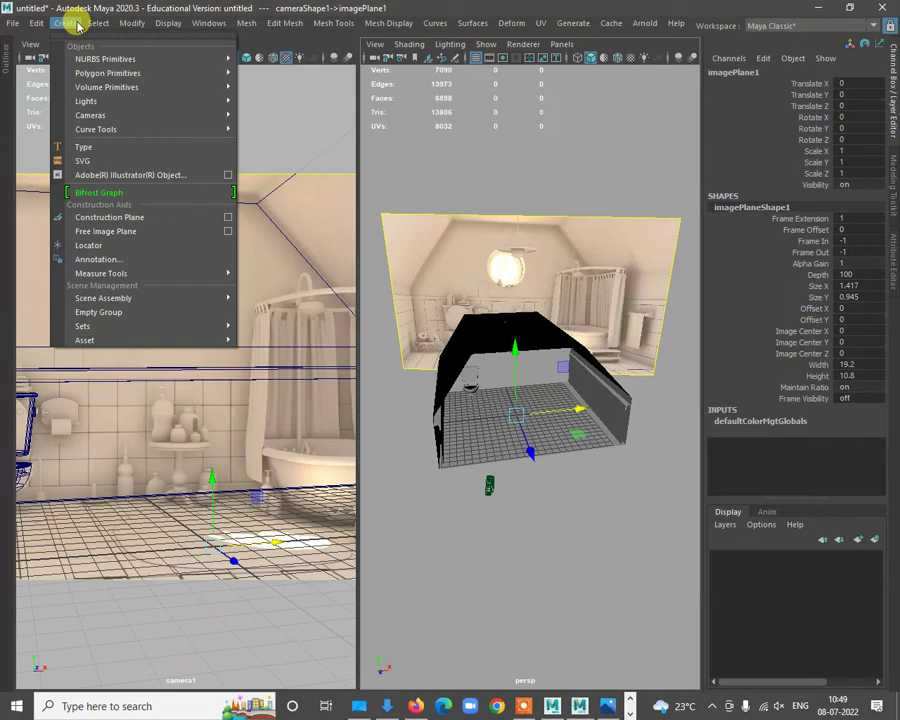
pyautogui.moveTo(131, 95)
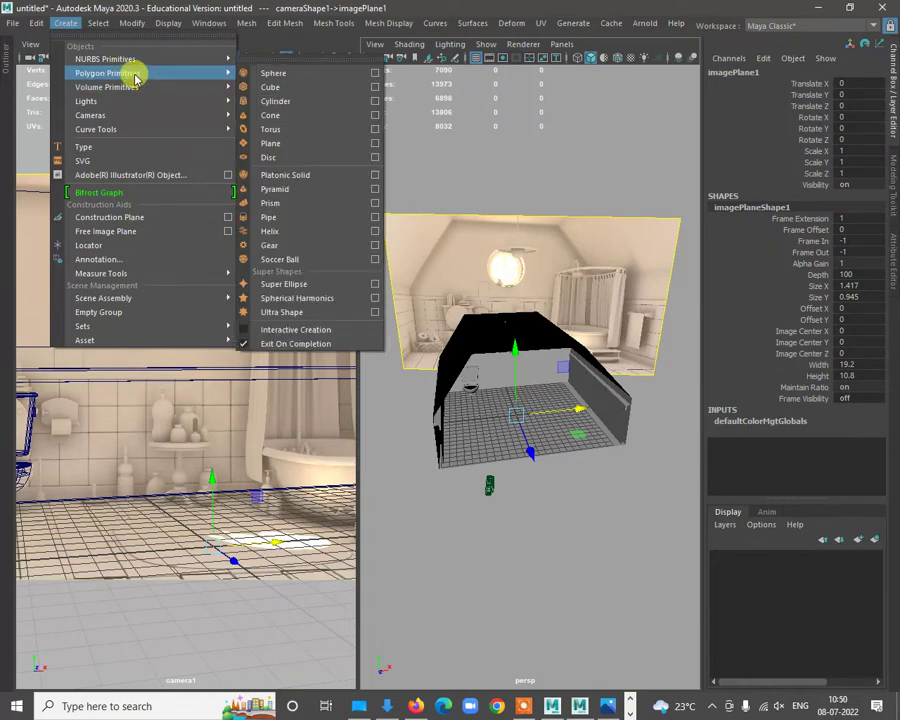
# Step: Create a polygon plane, rotate it 90 on X, scale it to 12.5 and raise it to Y 6.693
pyautogui.click(288, 143)
pyautogui.keyDown('alt'); pyautogui.moveTo(450, 320); pyautogui.dragTo(514, 341, button='right'); pyautogui.keyUp('alt')
pyautogui.press('e')
pyautogui.scroll(3, 528, 365)
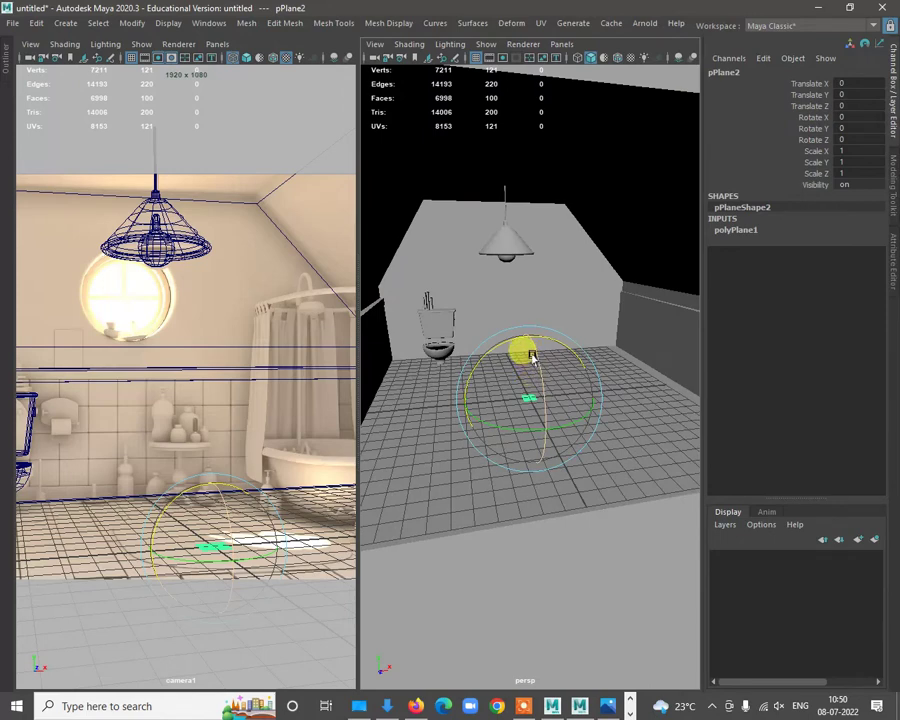
pyautogui.moveTo(531, 358)
pyautogui.mouseDown()
pyautogui.moveTo(544, 458)
pyautogui.moveTo(538, 408)
pyautogui.moveTo(569, 380)
pyautogui.moveTo(480, 422)
pyautogui.moveTo(484, 354)
pyautogui.moveTo(495, 388)
pyautogui.moveTo(591, 438)
pyautogui.moveTo(483, 372)
pyautogui.moveTo(493, 360)
pyautogui.moveTo(526, 381)
pyautogui.moveTo(526, 446)
pyautogui.moveTo(536, 420)
pyautogui.moveTo(536, 406)
pyautogui.moveTo(526, 422)
pyautogui.moveTo(526, 382)
pyautogui.mouseUp()
pyautogui.press('r')
pyautogui.press('w')
pyautogui.keyDown('alt'); pyautogui.moveTo(526, 382); pyautogui.dragTo(705, 272, button='right'); pyautogui.keyUp('alt')
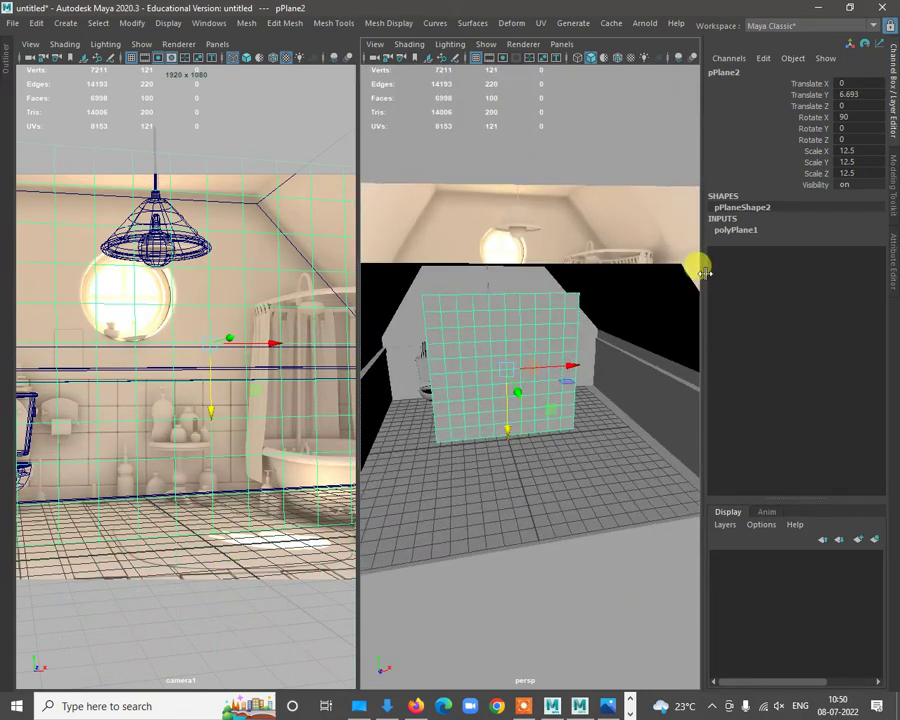
# Step: Set polyPlane1 Subdivisions Width to 37 and frame the plane
pyautogui.click(737, 232)
pyautogui.click(810, 265)
pyautogui.moveTo(520, 347); pyautogui.dragTo(689, 305, button='middle')
pyautogui.press('f')
pyautogui.moveTo(412, 402)
pyautogui.keyDown('alt'); pyautogui.mouseDown()
pyautogui.moveTo(491, 362)
pyautogui.moveTo(470, 300)
pyautogui.mouseUp(); pyautogui.keyUp('alt')
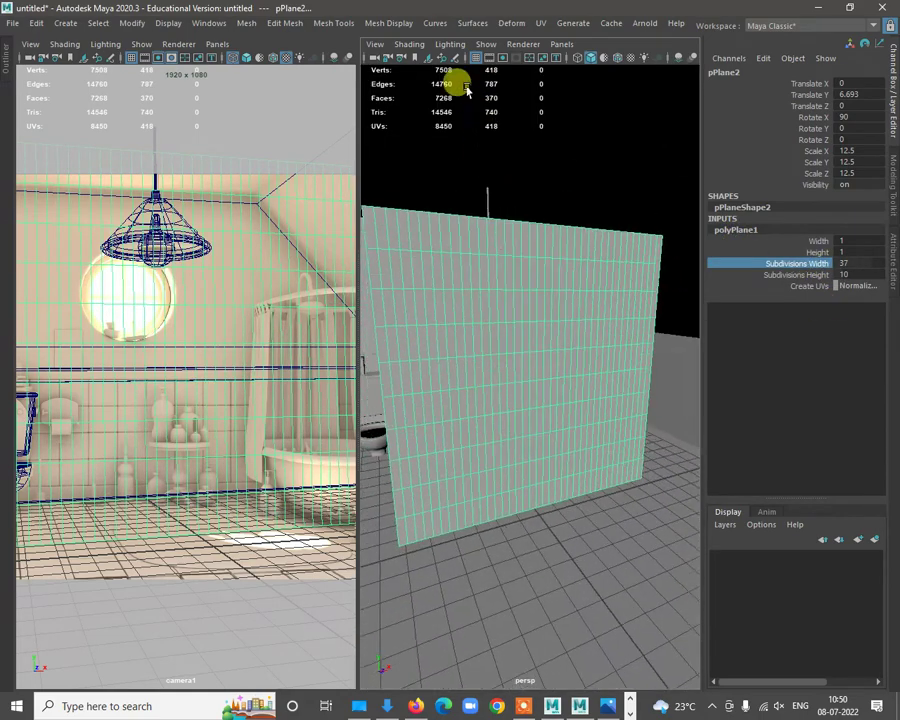
# Step: Tear off the Deform > Nonlinear submenu as a floating panel and add a Wave deformer
pyautogui.click(510, 22)
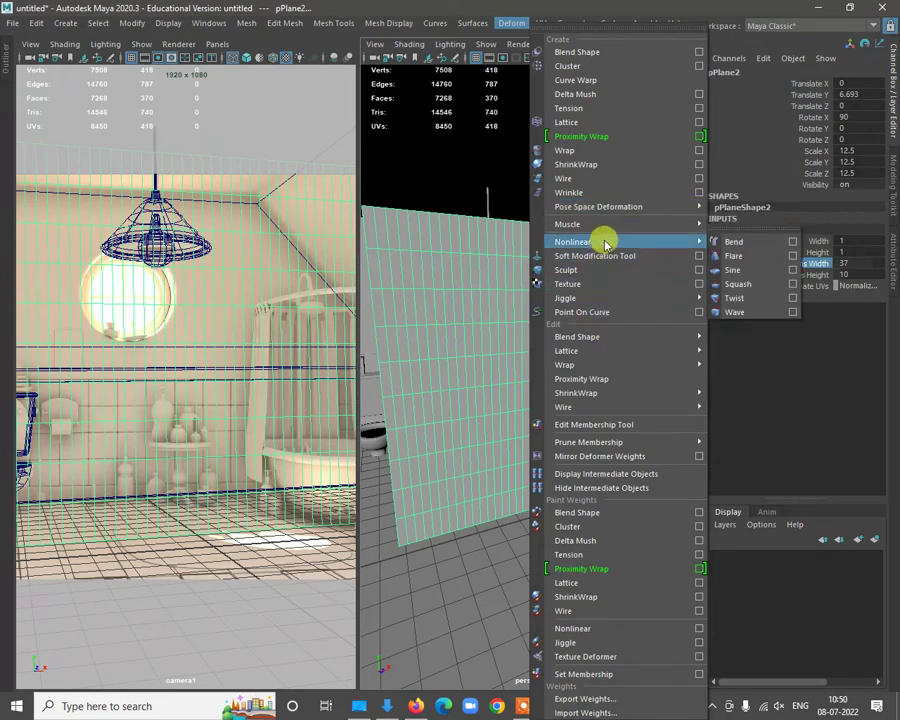
pyautogui.click(735, 222)
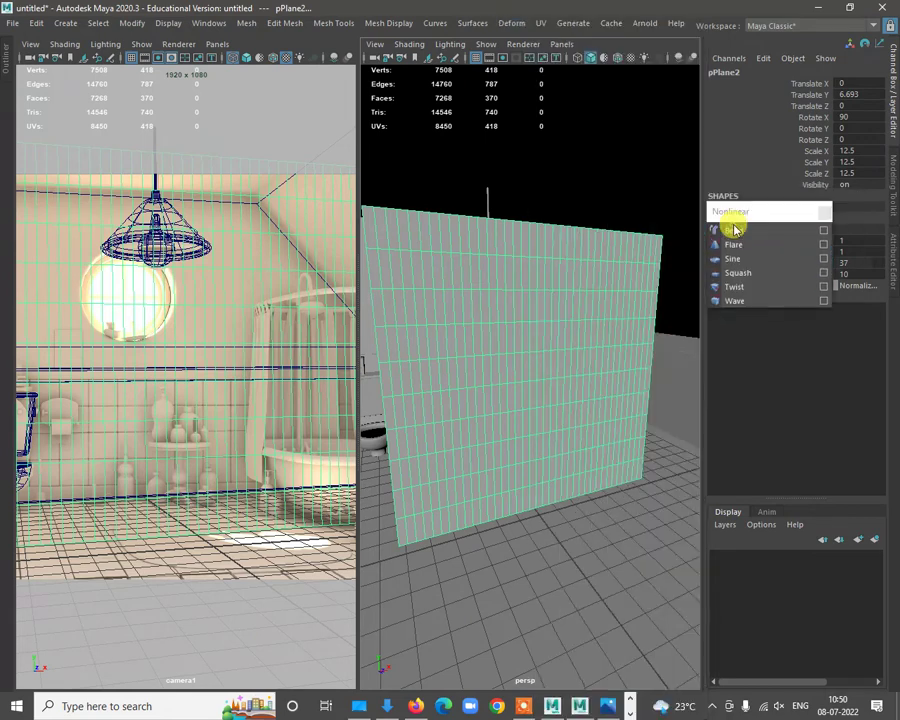
pyautogui.click(745, 302)
pyautogui.keyDown('alt'); pyautogui.moveTo(578, 414); pyautogui.dragTo(528, 426); pyautogui.keyUp('alt')
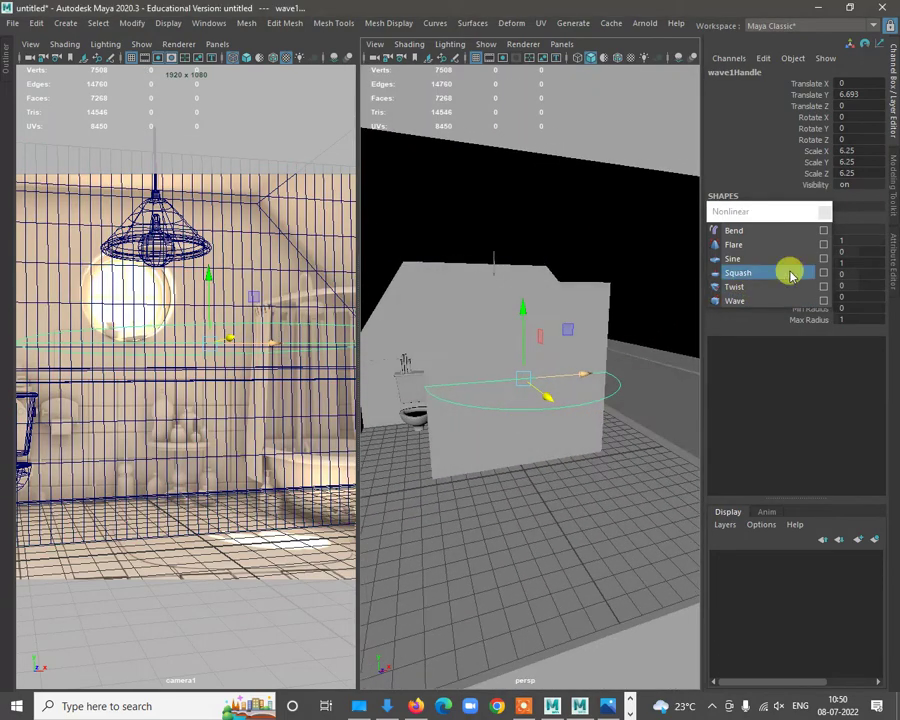
pyautogui.moveTo(763, 212); pyautogui.dragTo(679, 472)
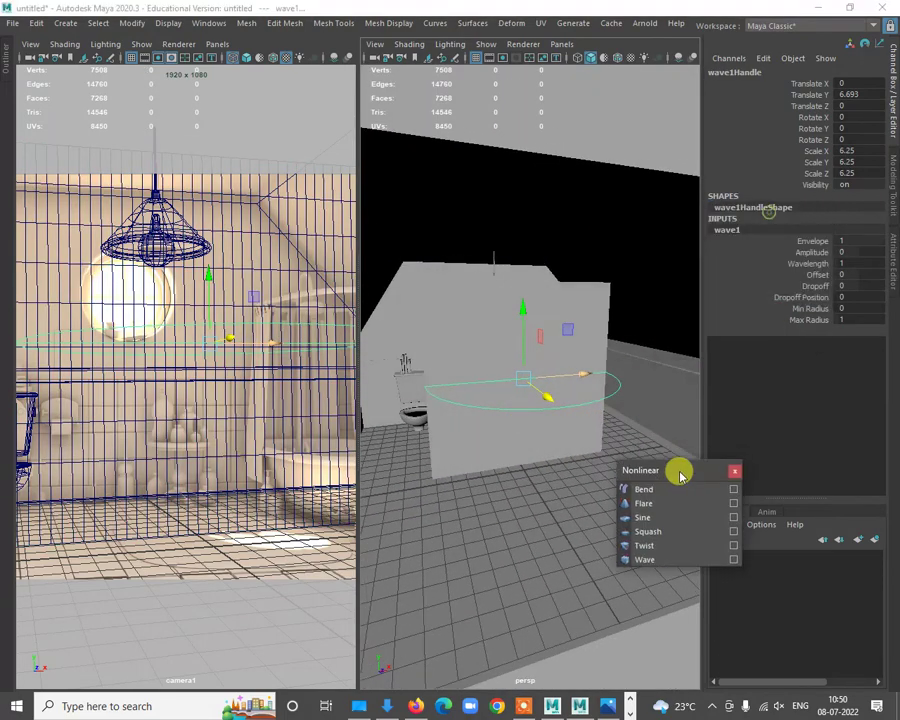
# Step: Set the wave amplitude to 0.2, tilt the wave handle, and shorten the wavelength to 0.1
pyautogui.click(812, 252)
pyautogui.moveTo(577, 366)
pyautogui.mouseDown(button='middle')
pyautogui.moveTo(565, 358)
pyautogui.moveTo(577, 367)
pyautogui.mouseUp(button='middle')
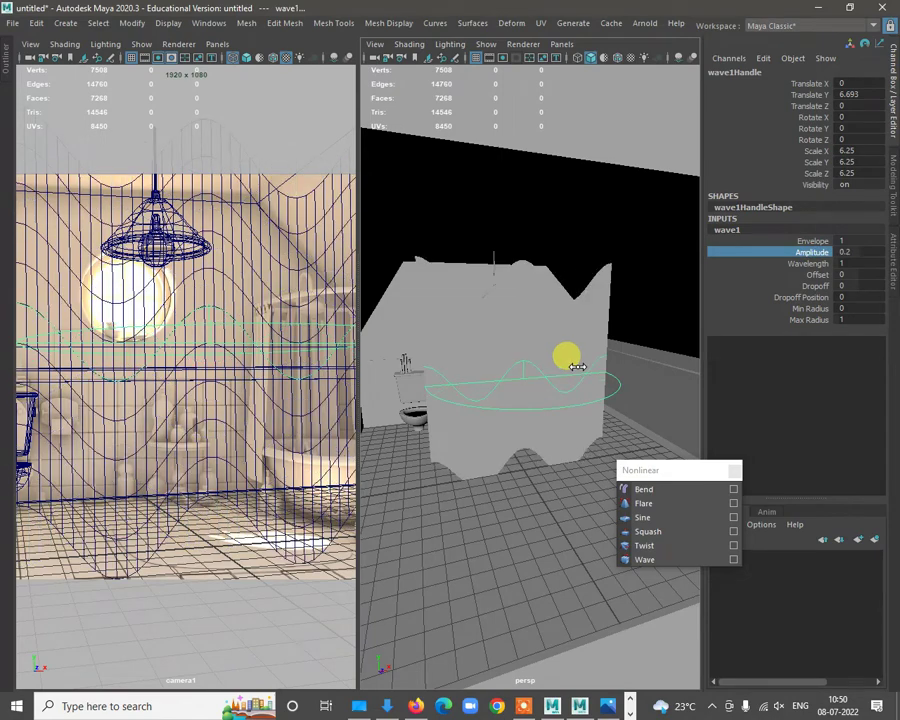
pyautogui.moveTo(577, 366)
pyautogui.keyDown('alt'); pyautogui.mouseDown()
pyautogui.moveTo(577, 426)
pyautogui.moveTo(571, 382)
pyautogui.mouseUp(); pyautogui.keyUp('alt')
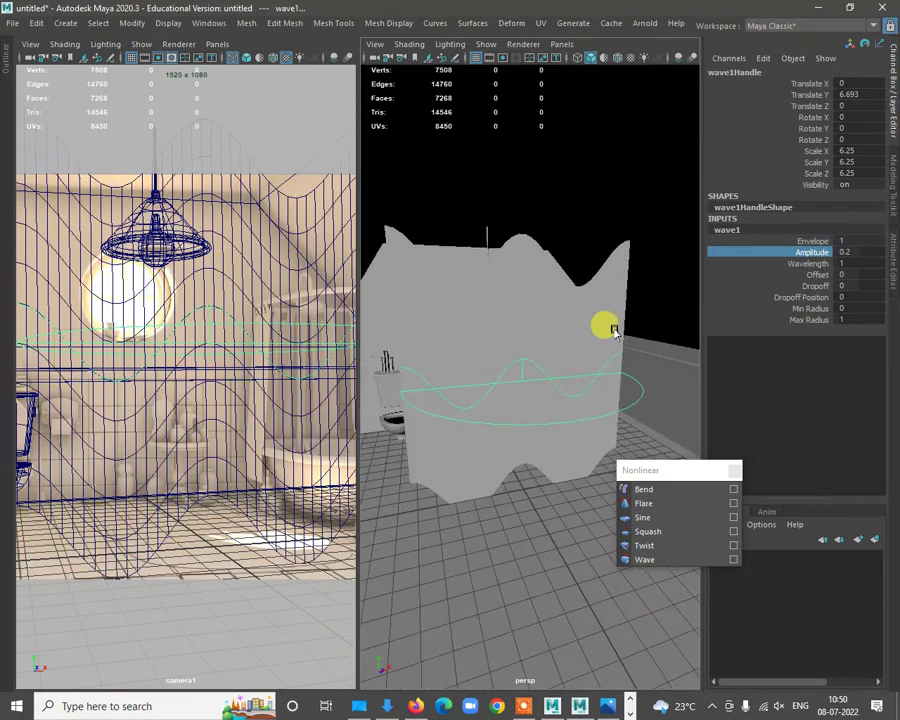
pyautogui.press('e')
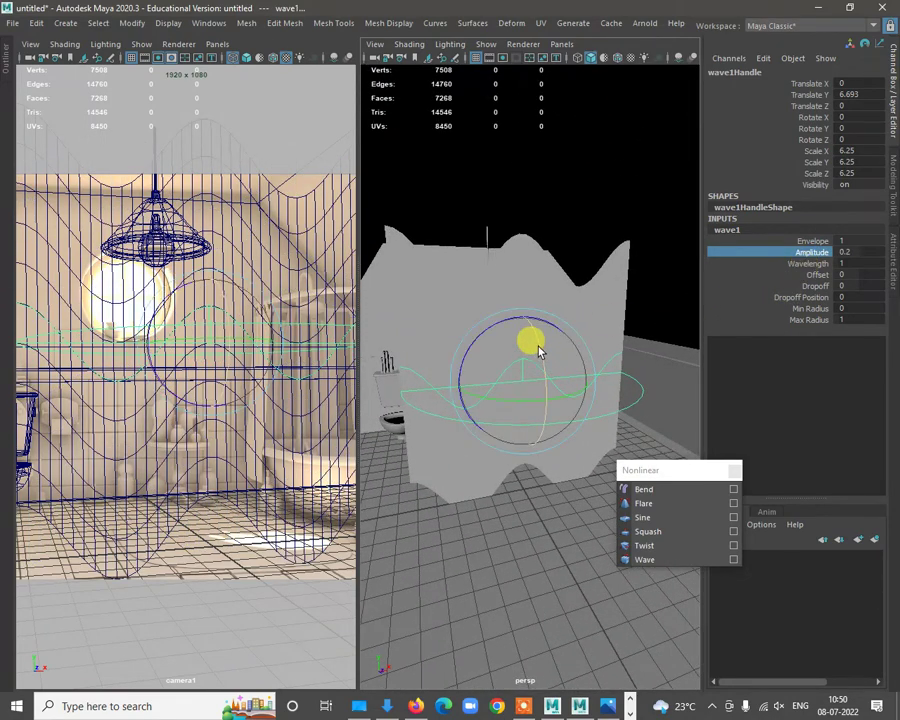
pyautogui.moveTo(538, 350); pyautogui.dragTo(800, 250)
pyautogui.click(806, 264)
pyautogui.moveTo(580, 294); pyautogui.dragTo(554, 302, button='middle')
# Step: Set the wave Amplitude to 0.02 and reduce the Wavelength from 0.2 to 0.1
pyautogui.click(807, 253)
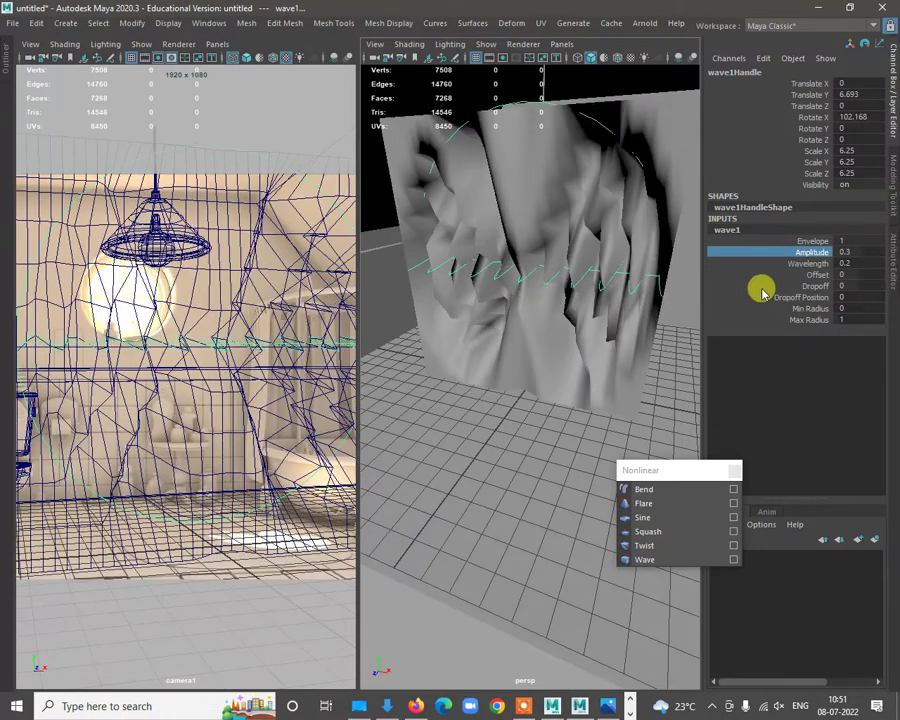
pyautogui.doubleClick(847, 253)
pyautogui.write('0.')
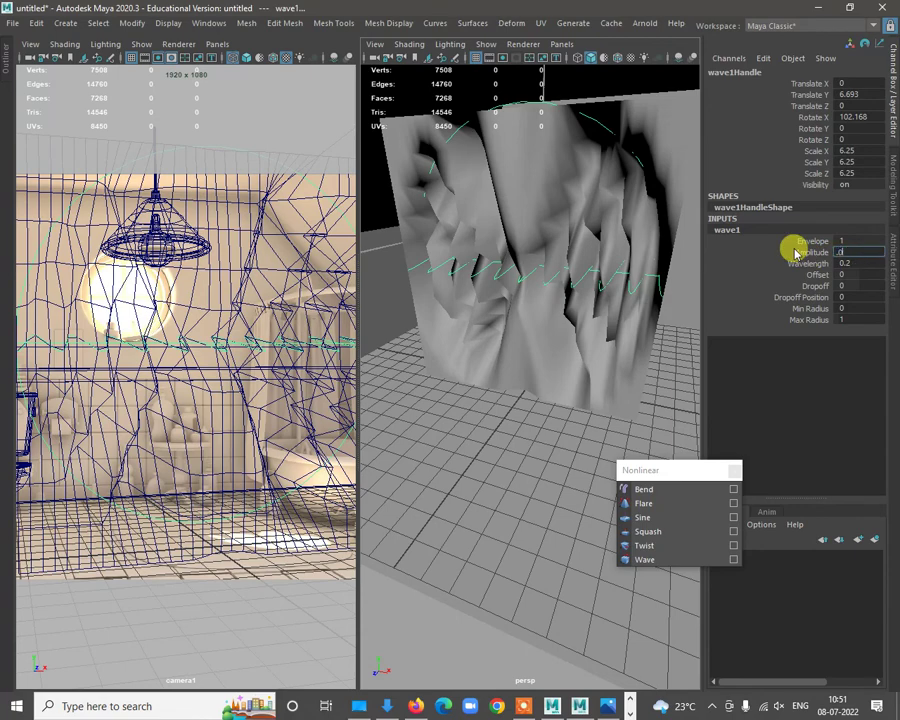
pyautogui.write('02')
pyautogui.press('Return')
pyautogui.keyDown('alt'); pyautogui.moveTo(590, 258); pyautogui.dragTo(647, 330); pyautogui.keyUp('alt')
pyautogui.click(810, 263)
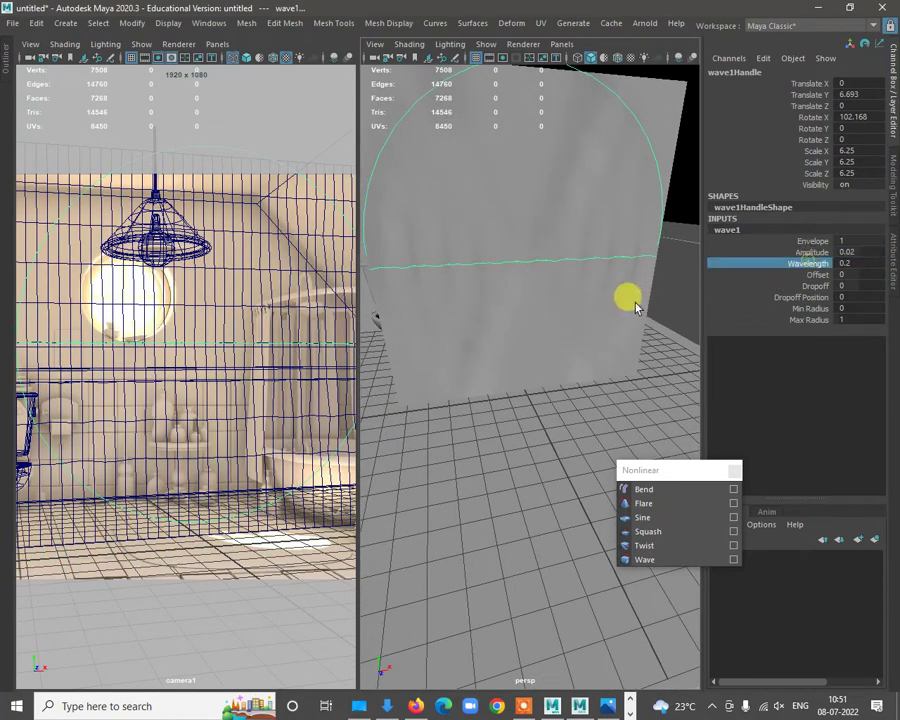
pyautogui.moveTo(635, 302)
pyautogui.mouseDown(button='middle')
pyautogui.moveTo(659, 303)
pyautogui.moveTo(627, 305)
pyautogui.mouseUp(button='middle')
# Step: Set the wave Amplitude to 0.05 and slide the wave handle along X
pyautogui.click(822, 254)
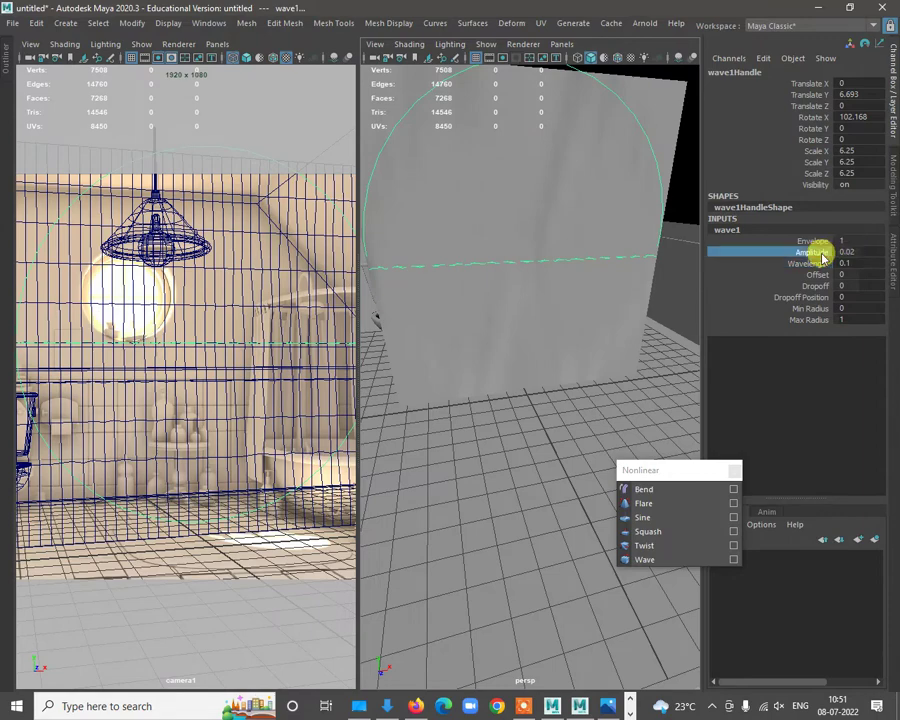
pyautogui.click(845, 252)
pyautogui.write('0.05')
pyautogui.press('Return')
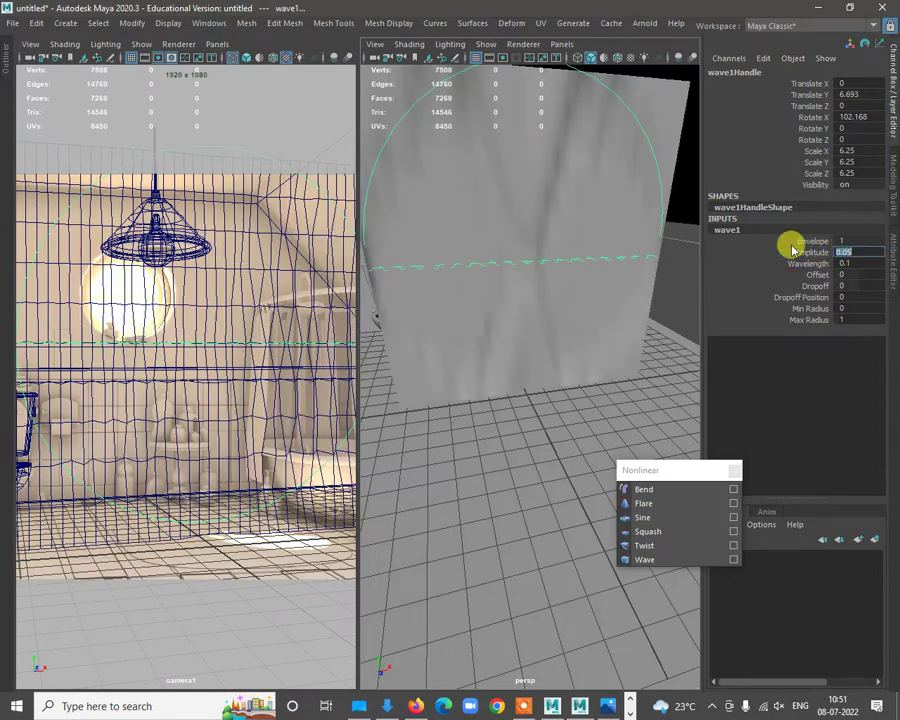
pyautogui.scroll(-8, 538, 331)
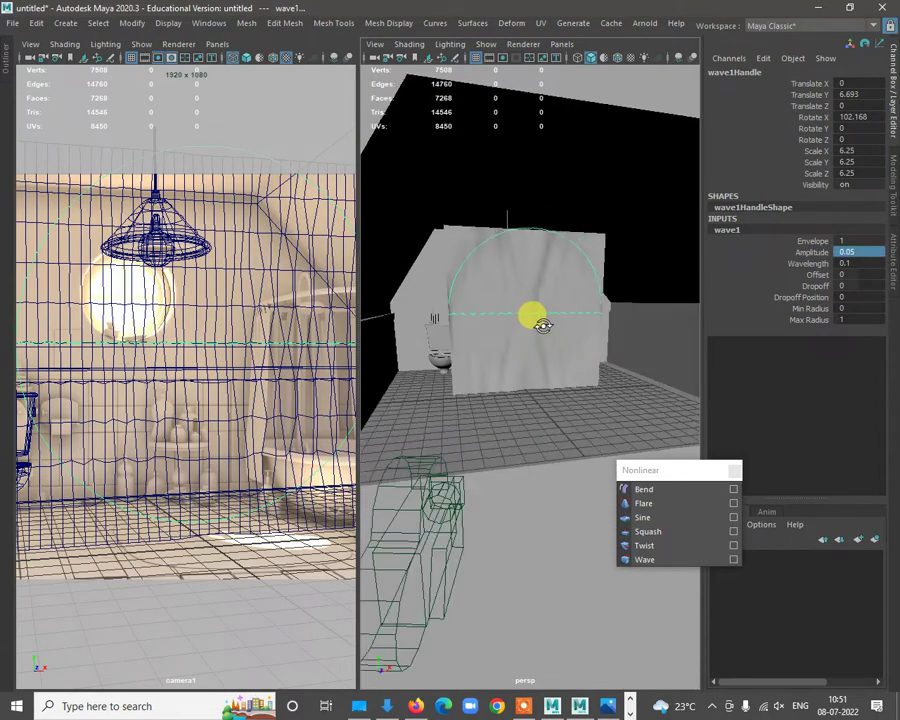
pyautogui.scroll(6, 565, 288)
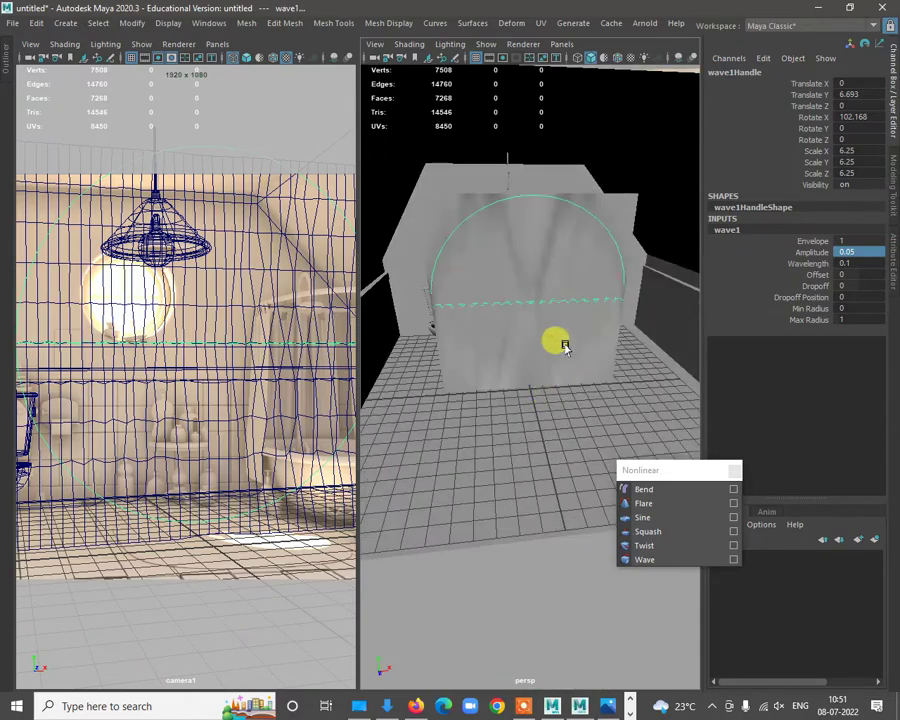
pyautogui.press('w')
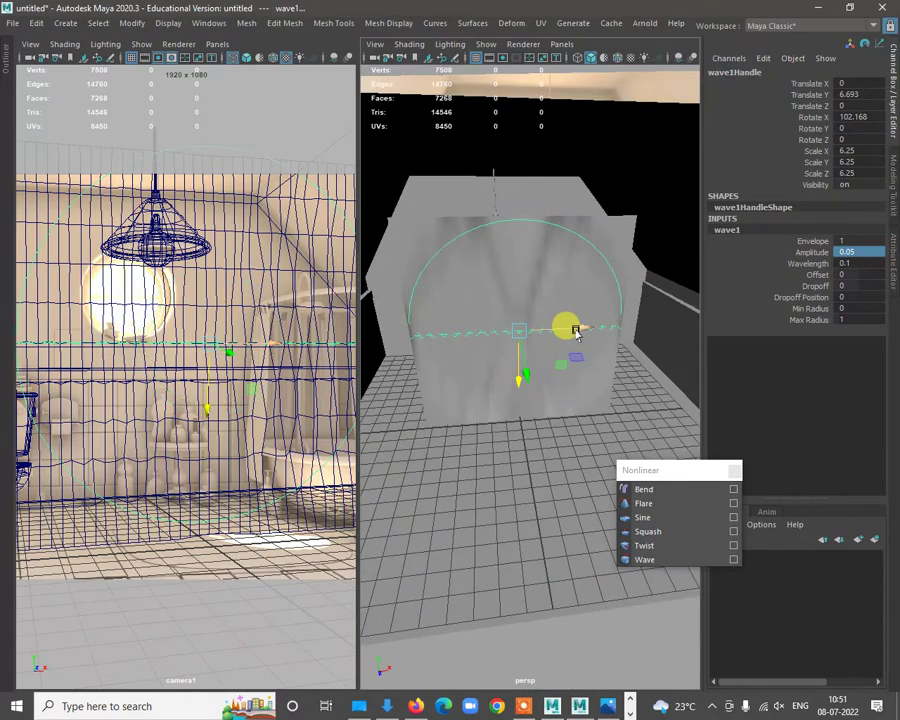
pyautogui.moveTo(576, 333)
pyautogui.mouseDown()
pyautogui.moveTo(494, 341)
pyautogui.moveTo(637, 333)
pyautogui.moveTo(577, 345)
pyautogui.mouseUp()
# Step: Increase the wave's Min Radius, then delete wave1 and reselect the curtain plane pPlane2
pyautogui.click(800, 309)
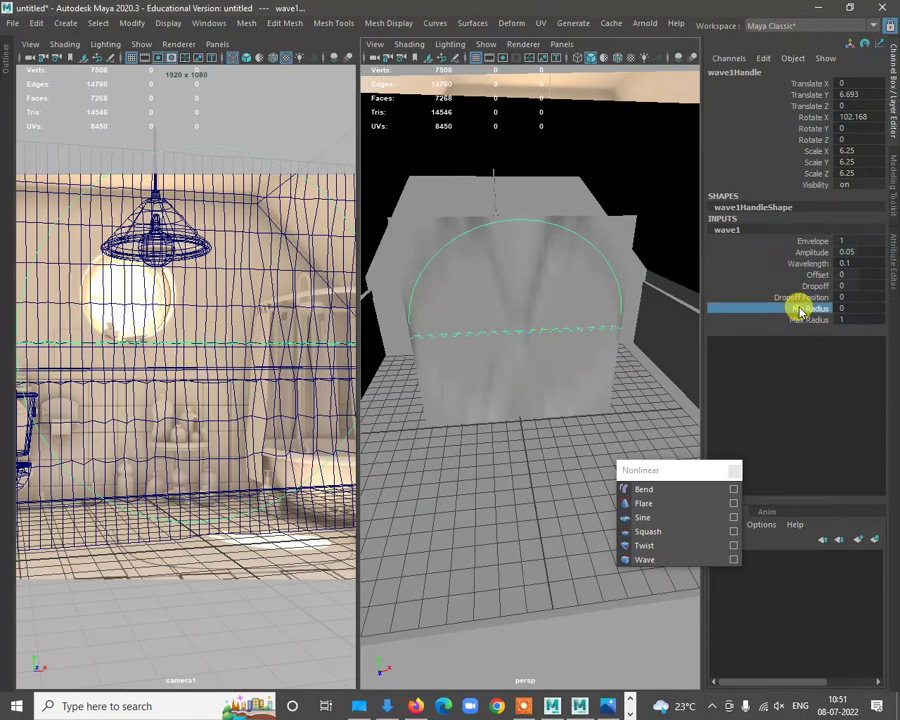
pyautogui.moveTo(588, 333)
pyautogui.mouseDown(button='middle')
pyautogui.moveTo(602, 333)
pyautogui.moveTo(594, 332)
pyautogui.mouseUp(button='middle')
pyautogui.keyDown('alt'); pyautogui.moveTo(591, 337); pyautogui.dragTo(628, 394); pyautogui.keyUp('alt')
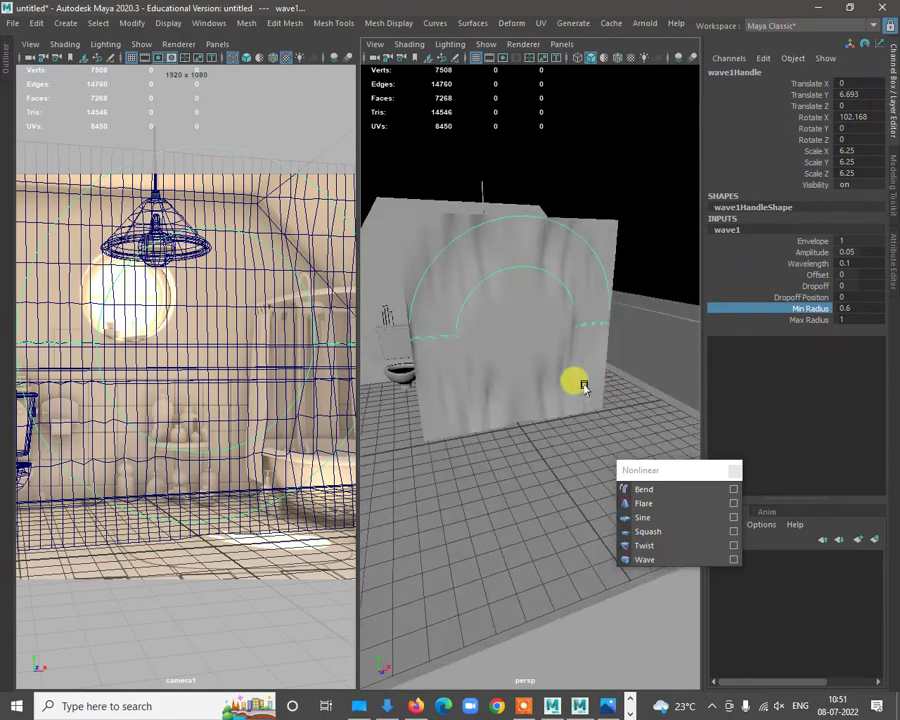
pyautogui.press('Delete')
pyautogui.click(526, 347)
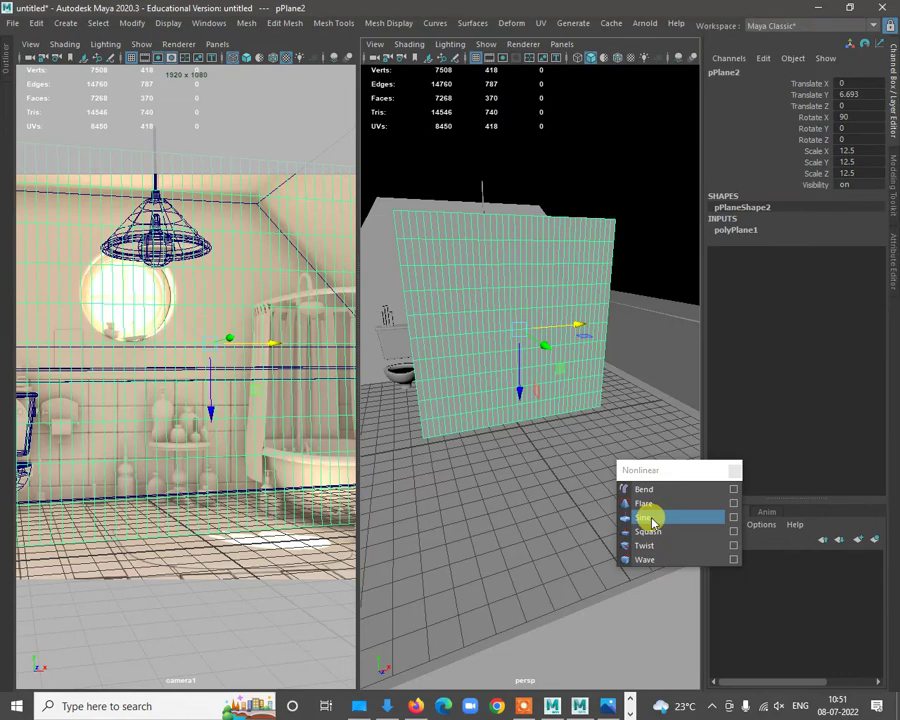
# Step: Add a sine deformer to the curtain plane and rotate its handle about Y
pyautogui.click(650, 517)
pyautogui.keyDown('alt'); pyautogui.moveTo(580, 380); pyautogui.dragTo(553, 390); pyautogui.keyUp('alt')
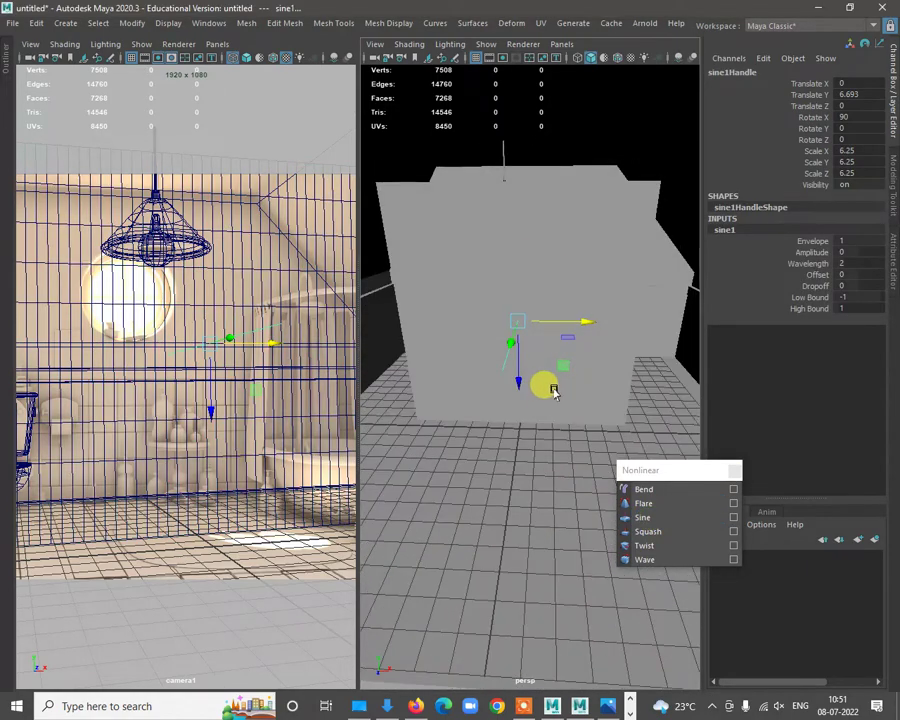
pyautogui.press('e')
pyautogui.moveTo(528, 338); pyautogui.dragTo(581, 327)
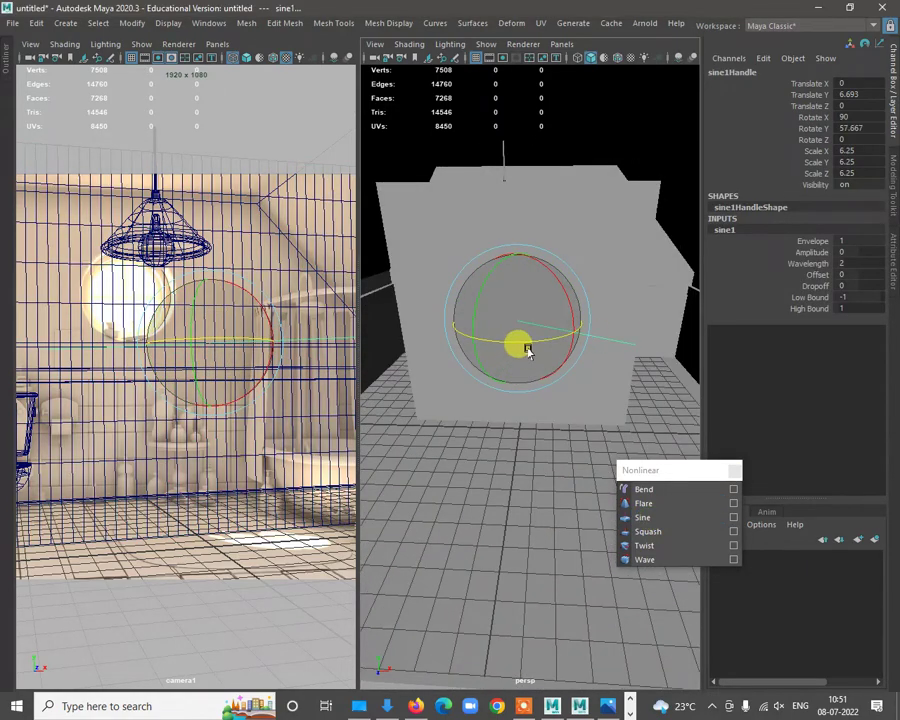
pyautogui.moveTo(527, 349); pyautogui.dragTo(558, 337)
# Step: Try sine amplitudes of 0.5 and 0.2 and a shorter wavelength on the curtain
pyautogui.click(810, 252)
pyautogui.moveTo(635, 317); pyautogui.dragTo(614, 325, button='middle')
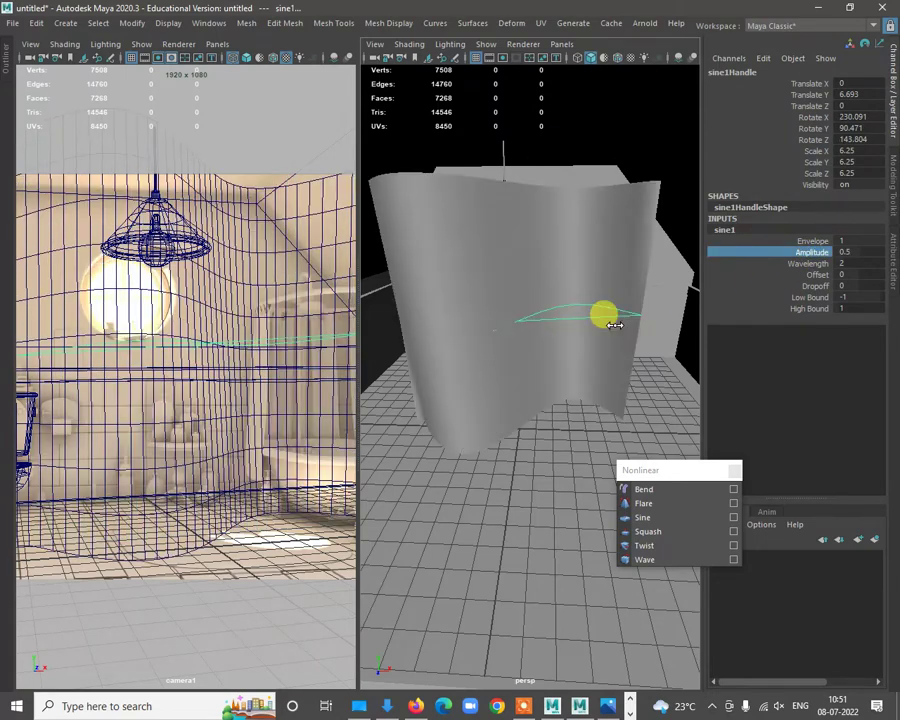
pyautogui.keyDown('alt'); pyautogui.moveTo(614, 325); pyautogui.dragTo(542, 390); pyautogui.keyUp('alt')
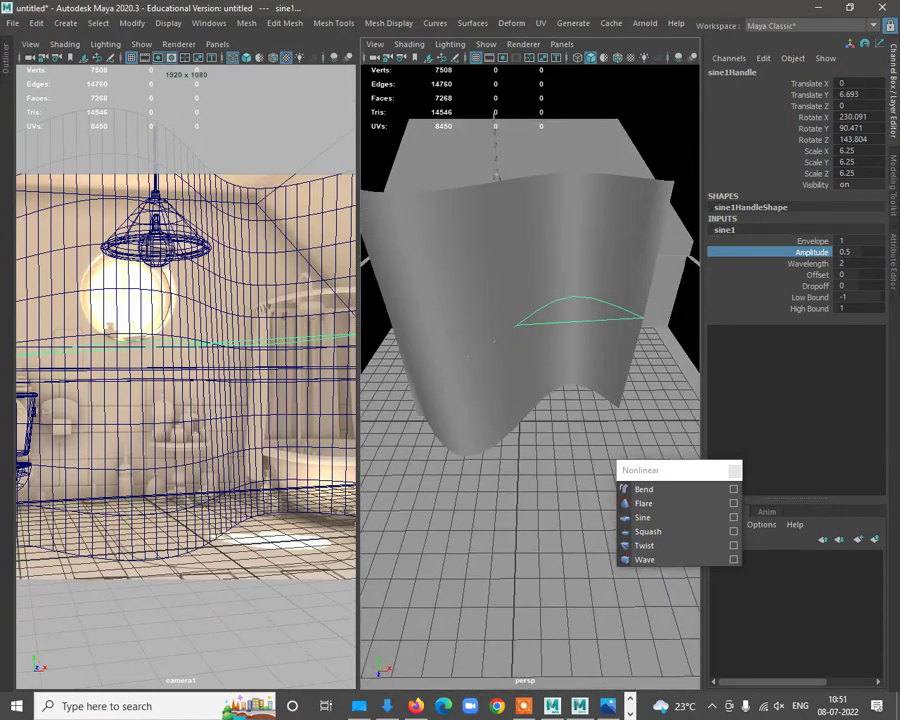
pyautogui.doubleClick(843, 252)
pyautogui.press('Return')
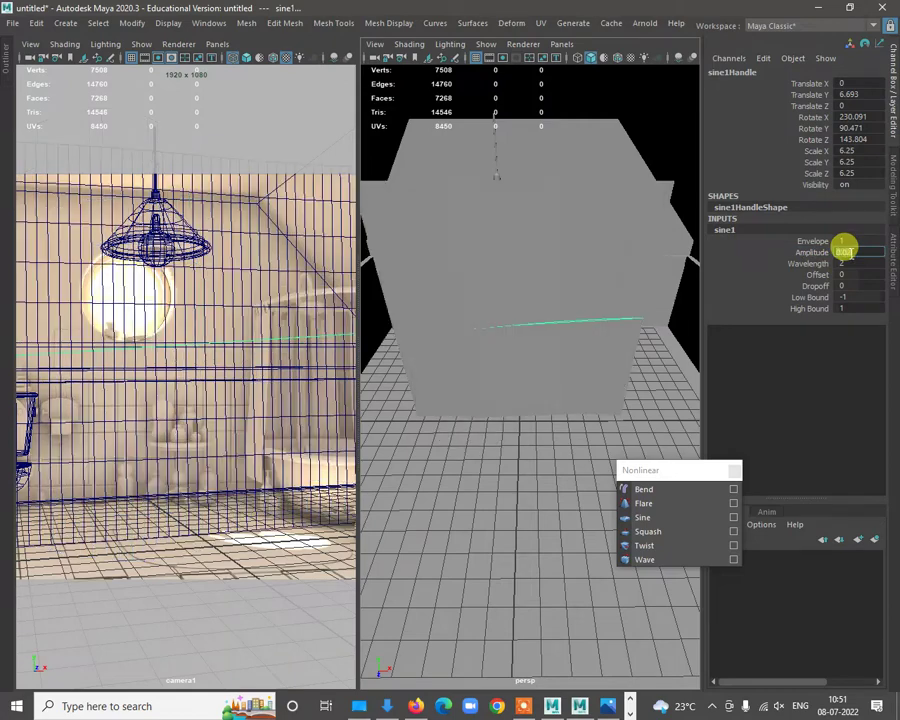
pyautogui.write('0.2')
pyautogui.press('Return')
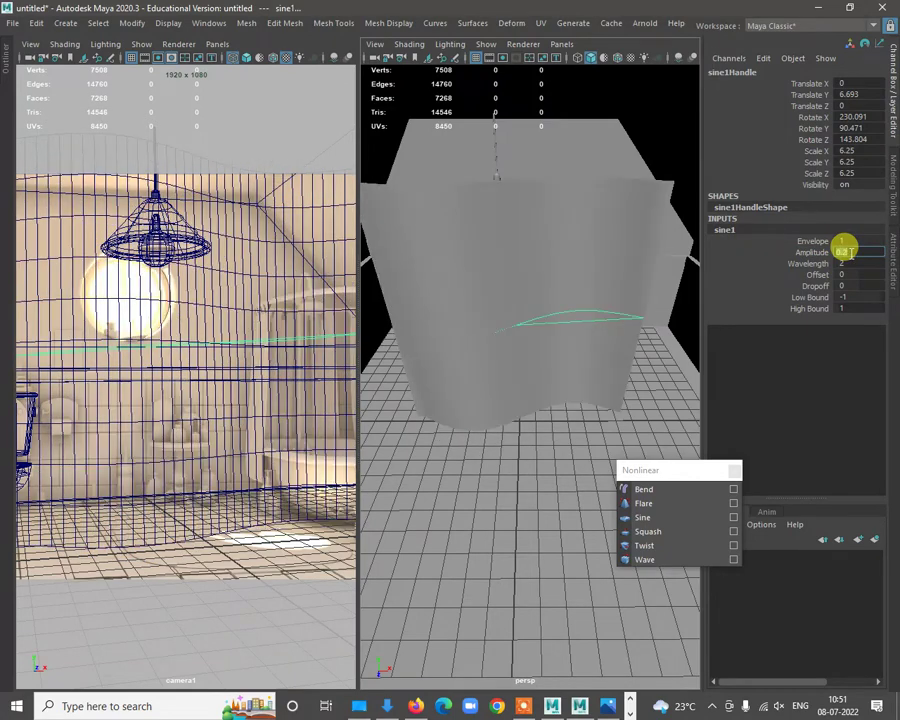
pyautogui.click(812, 263)
pyautogui.moveTo(520, 292); pyautogui.dragTo(514, 317, button='middle')
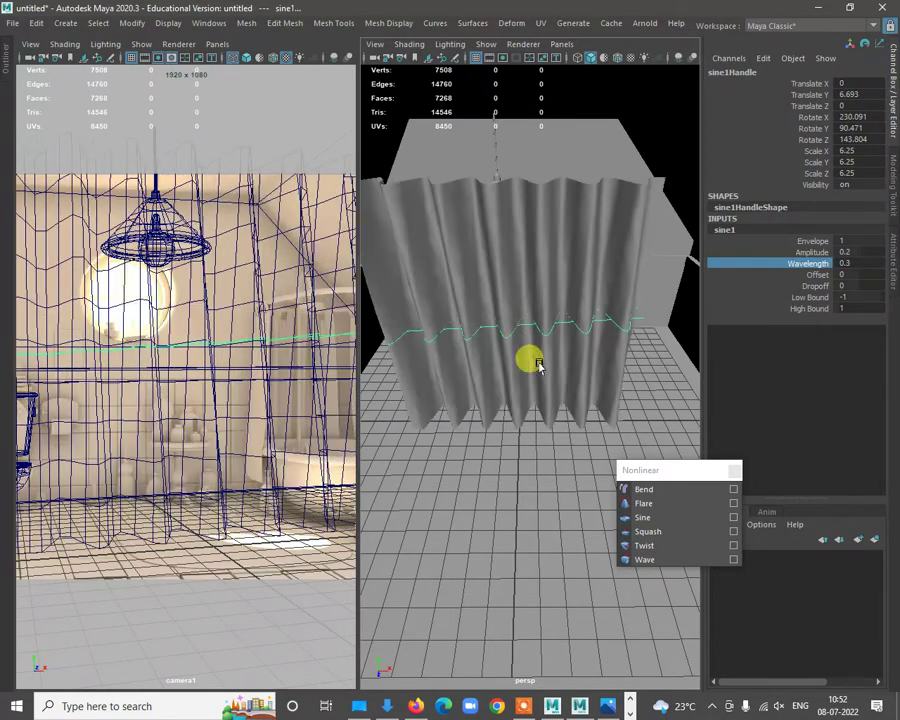
pyautogui.moveTo(538, 362)
pyautogui.keyDown('alt'); pyautogui.mouseDown()
pyautogui.moveTo(546, 345)
pyautogui.moveTo(528, 362)
pyautogui.moveTo(538, 345)
pyautogui.mouseUp(); pyautogui.keyUp('alt')
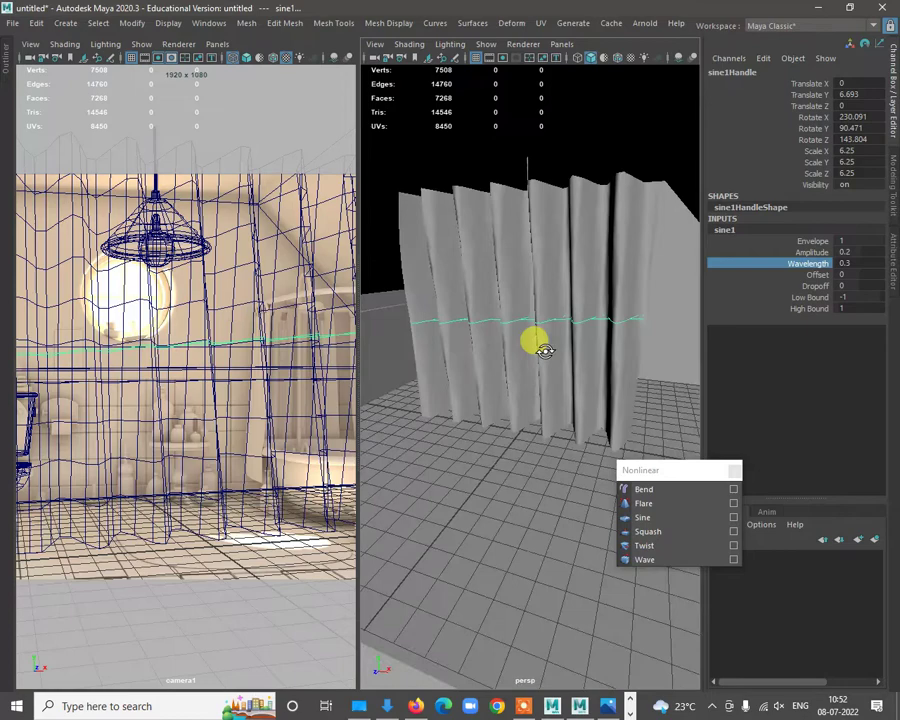
# Step: Settle the sine deformer at amplitude 0.05 and wavelength 0.1 for shallow pleats
pyautogui.click(847, 250)
pyautogui.write('0.1')
pyautogui.press('Return')
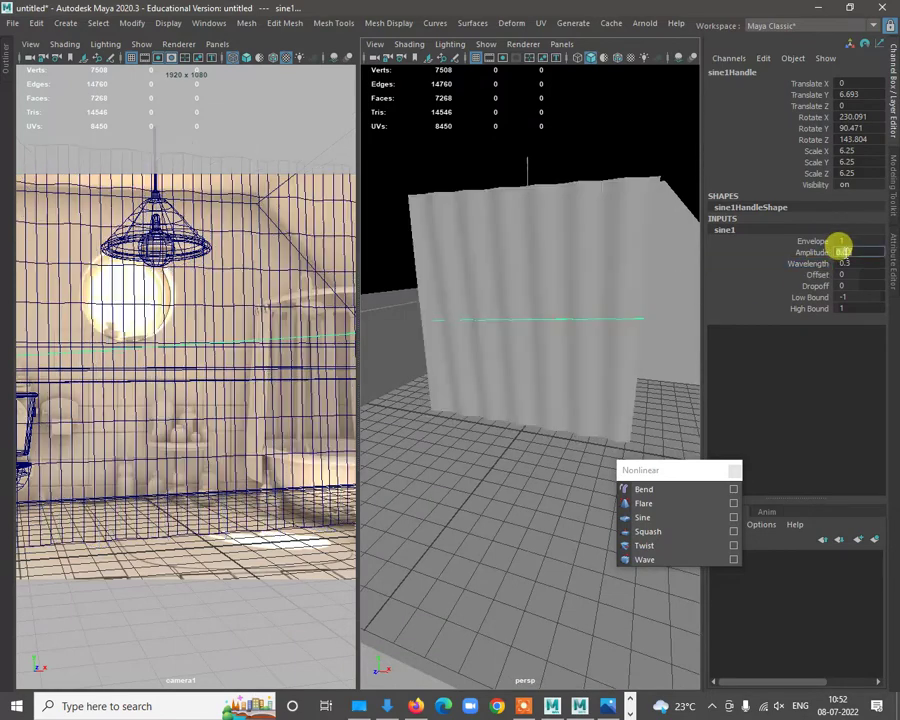
pyautogui.keyDown('alt'); pyautogui.moveTo(458, 284); pyautogui.dragTo(512, 315, button='right'); pyautogui.keyUp('alt')
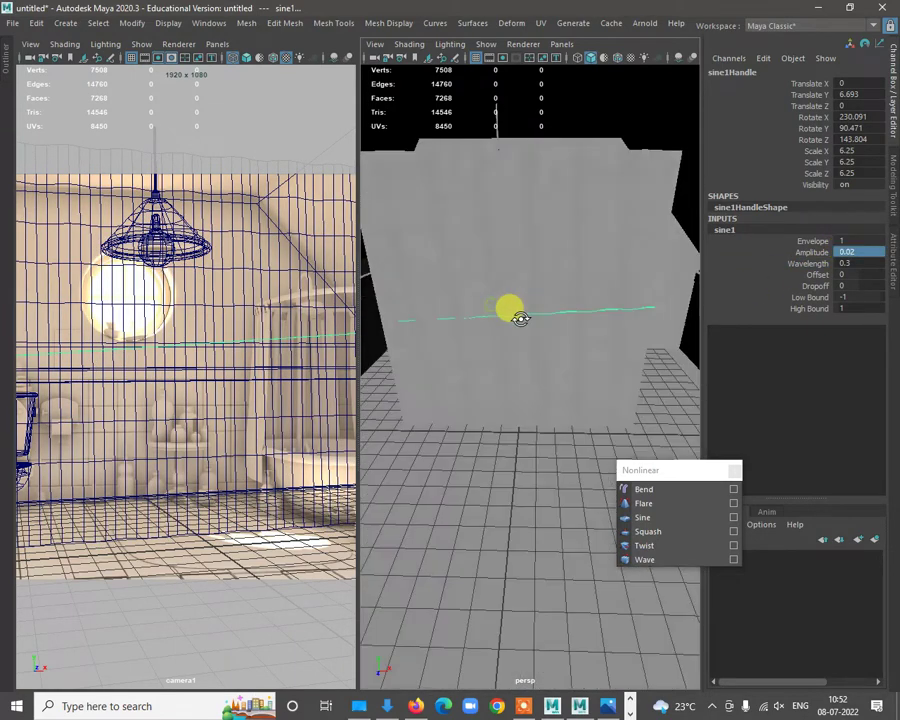
pyautogui.click(805, 264)
pyautogui.moveTo(602, 315); pyautogui.dragTo(607, 316, button='middle')
pyautogui.moveTo(611, 316); pyautogui.dragTo(608, 316, button='middle')
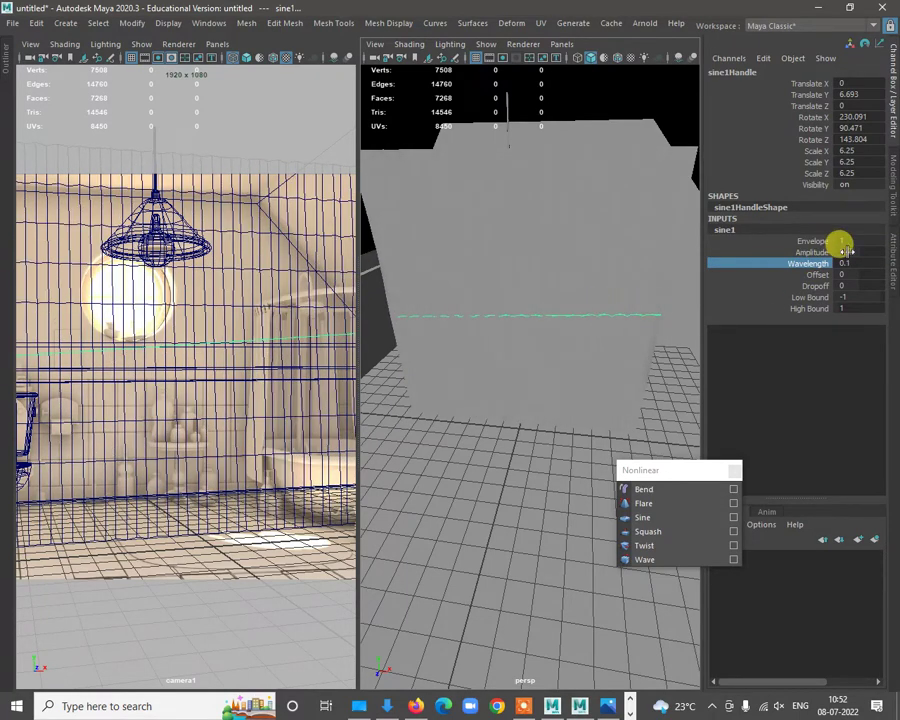
pyautogui.write('0.68')
pyautogui.press('Return')
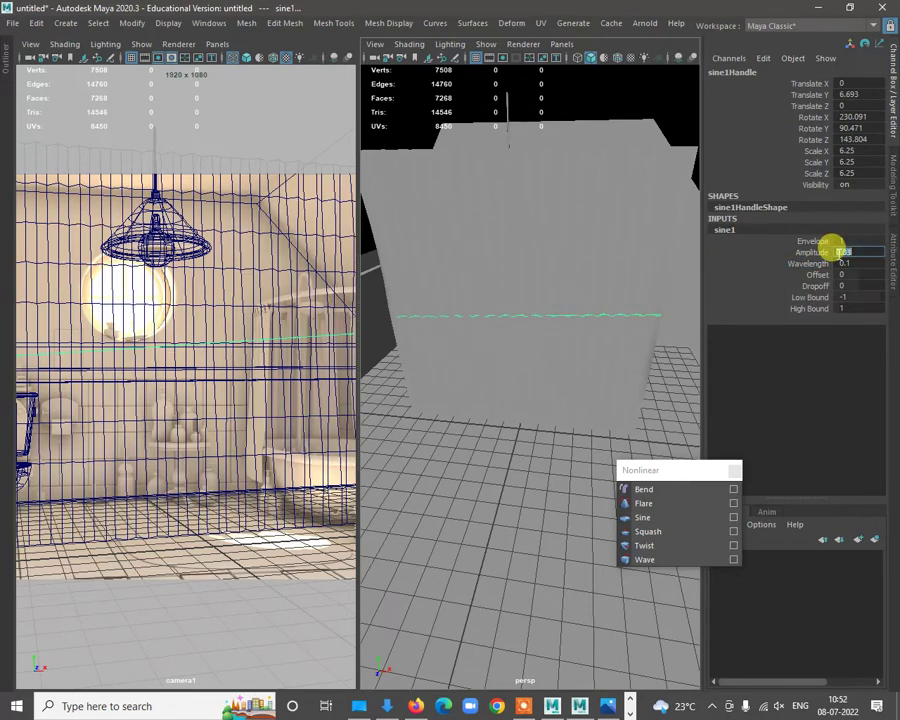
pyautogui.write('0.05')
pyautogui.press('Return')
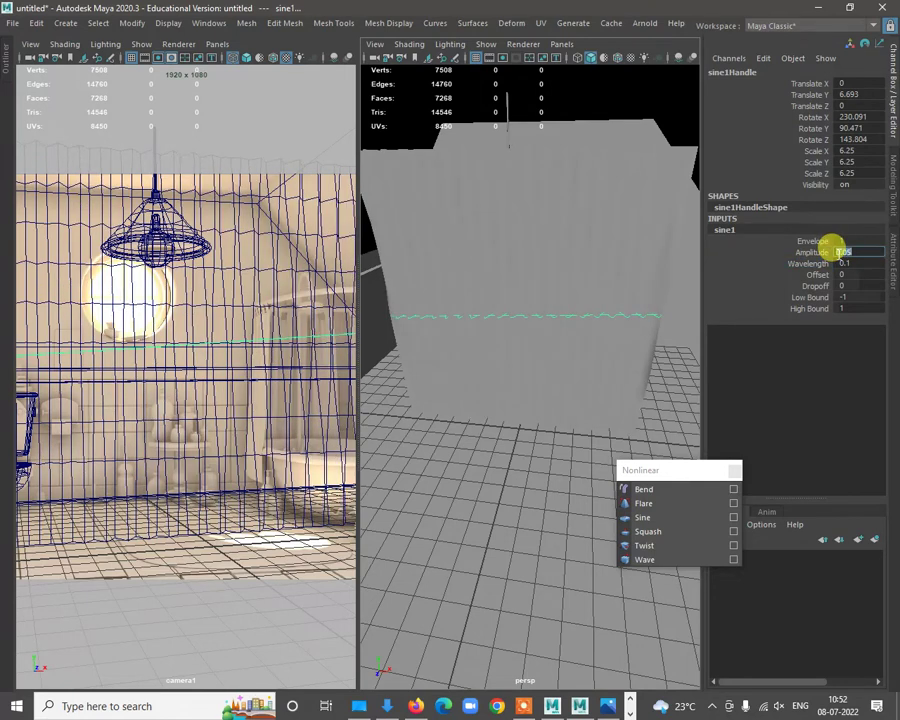
# Step: Check the pleats from below and the side, then select the curtain plane
pyautogui.keyDown('alt'); pyautogui.moveTo(510, 280); pyautogui.dragTo(517, 371); pyautogui.keyUp('alt')
pyautogui.keyDown('alt'); pyautogui.moveTo(583, 345); pyautogui.dragTo(630, 318); pyautogui.keyUp('alt')
pyautogui.click(594, 283)
# Step: Set the plane's width and height subdivisions to 100, declining the 1000 count
pyautogui.click(741, 253)
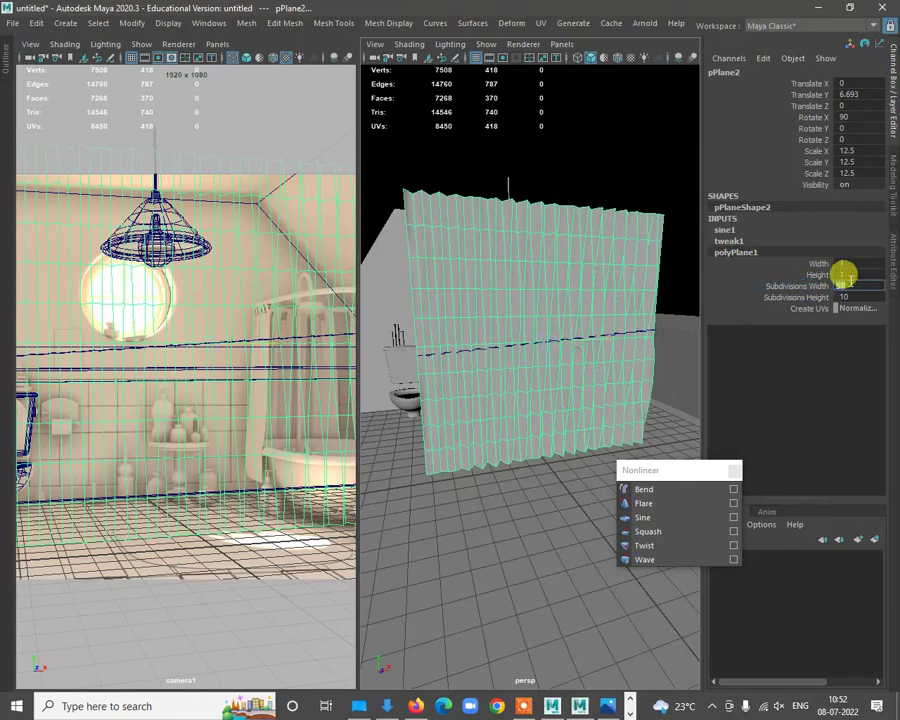
pyautogui.press('Return')
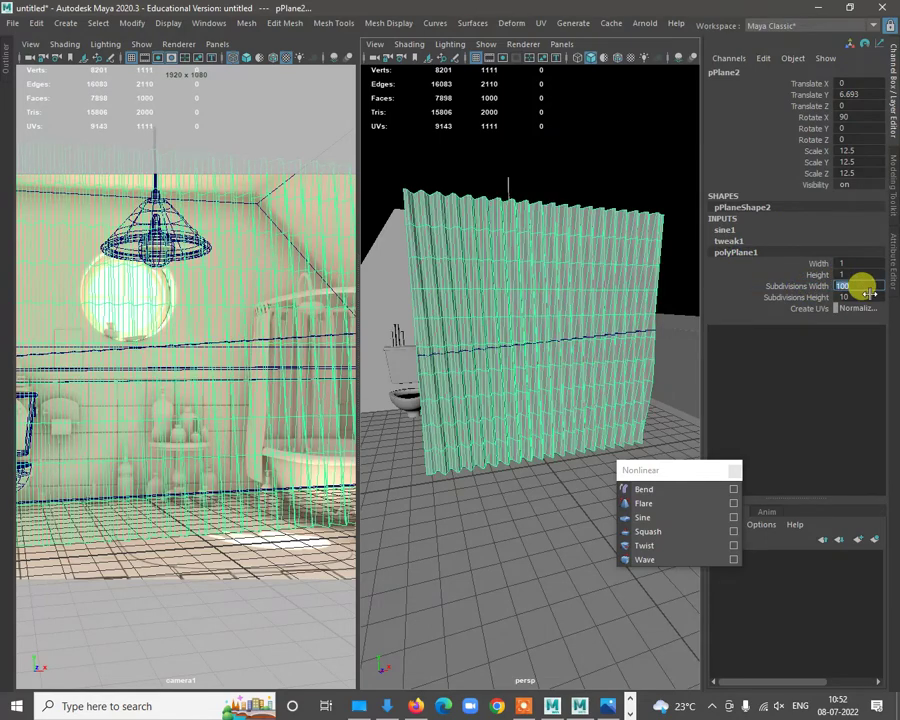
pyautogui.keyDown('alt'); pyautogui.moveTo(591, 286); pyautogui.dragTo(585, 375); pyautogui.keyUp('alt')
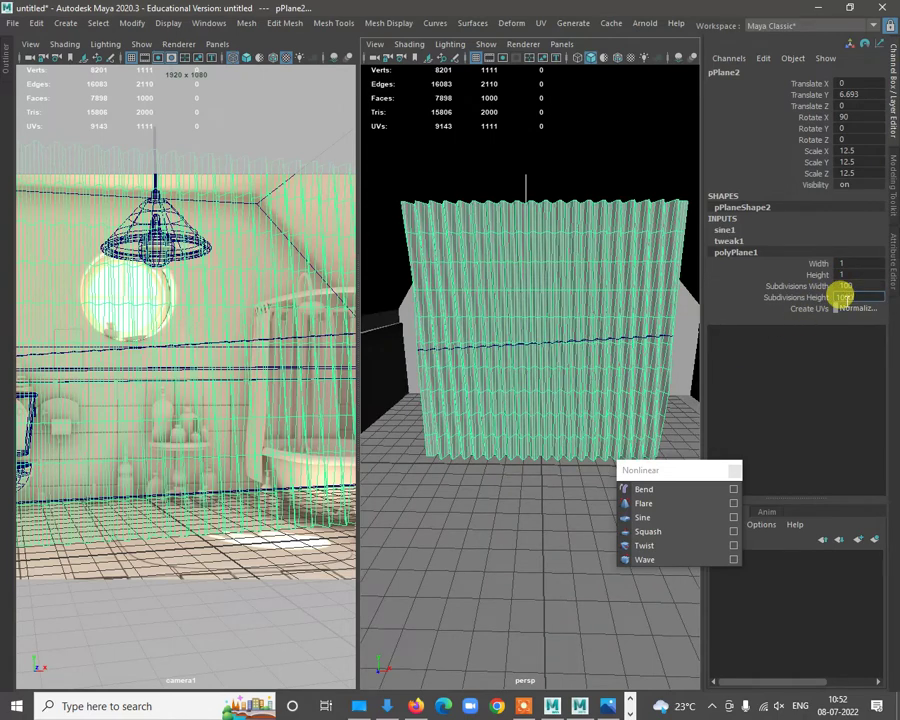
pyautogui.press('Return')
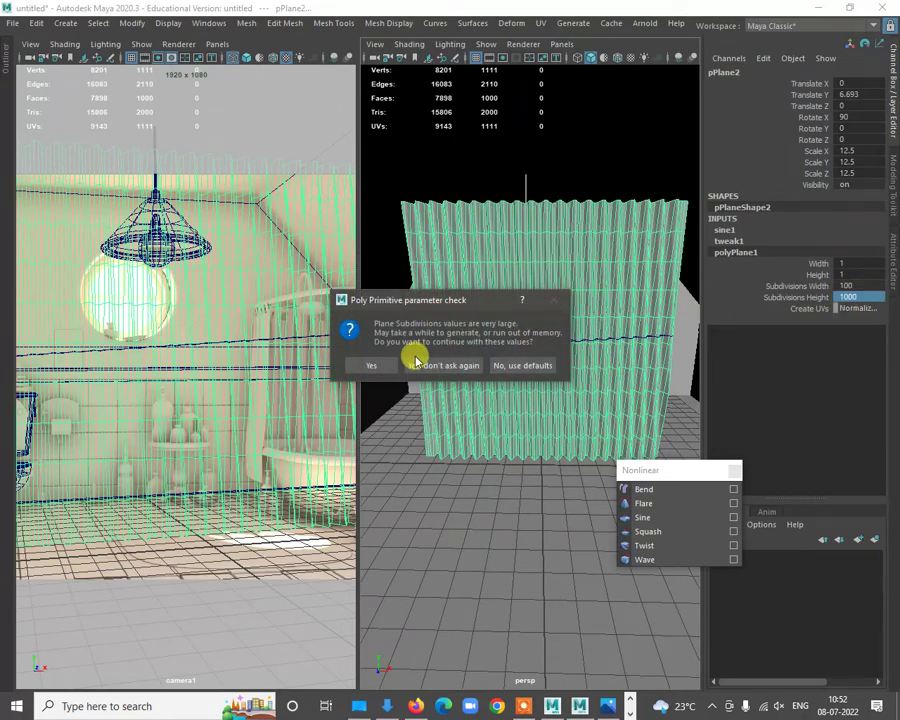
pyautogui.click(525, 368)
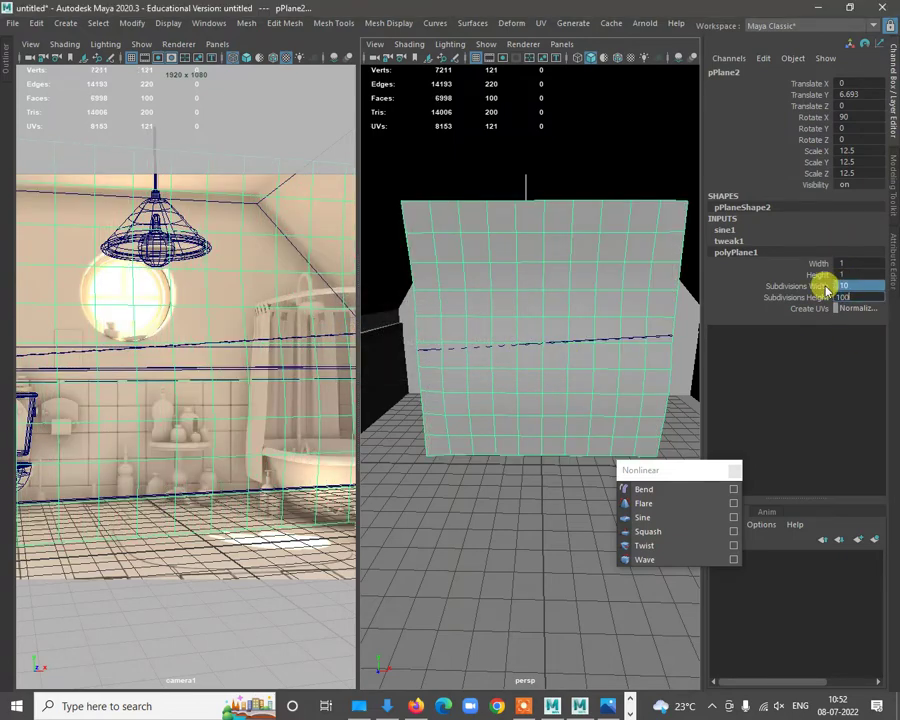
pyautogui.write('100')
pyautogui.press('Tab')
pyautogui.keyDown('alt'); pyautogui.moveTo(474, 313); pyautogui.dragTo(583, 237); pyautogui.keyUp('alt')
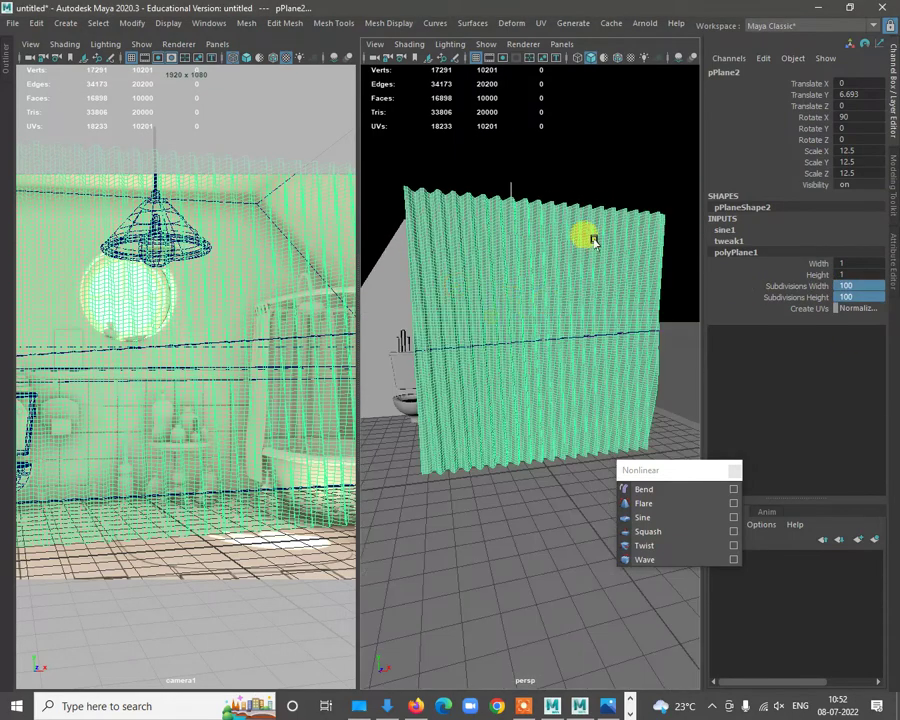
pyautogui.moveTo(583, 237); pyautogui.dragTo(653, 205, button='right')
pyautogui.click(535, 488)
pyautogui.keyDown('alt'); pyautogui.moveTo(535, 488); pyautogui.dragTo(595, 315); pyautogui.keyUp('alt')
pyautogui.click(595, 305)
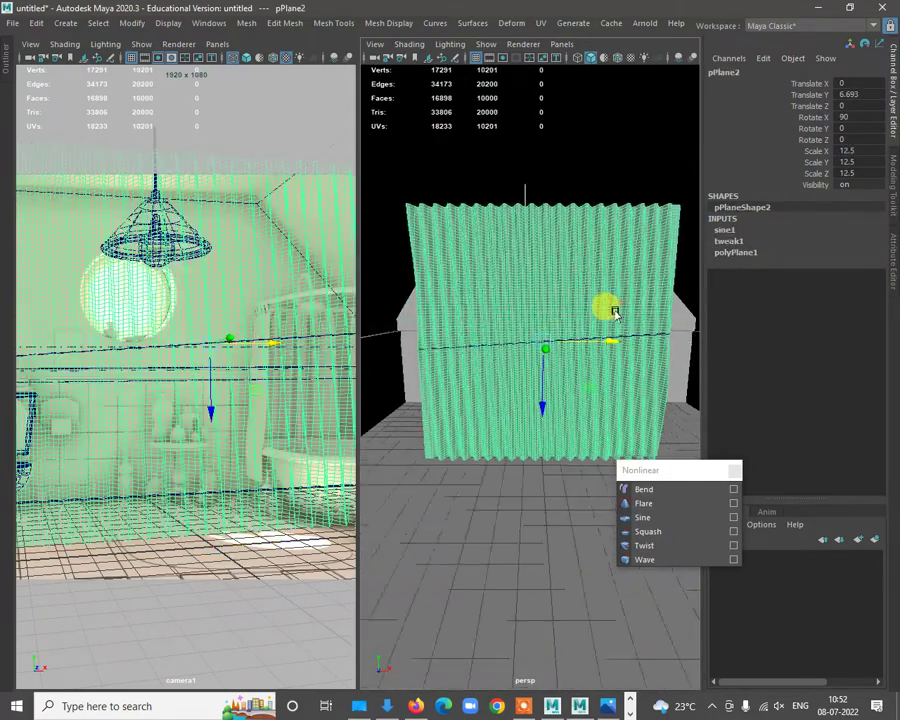
# Step: Test a sine wavelength of 0.03, then restore it to 0.1
pyautogui.click(727, 230)
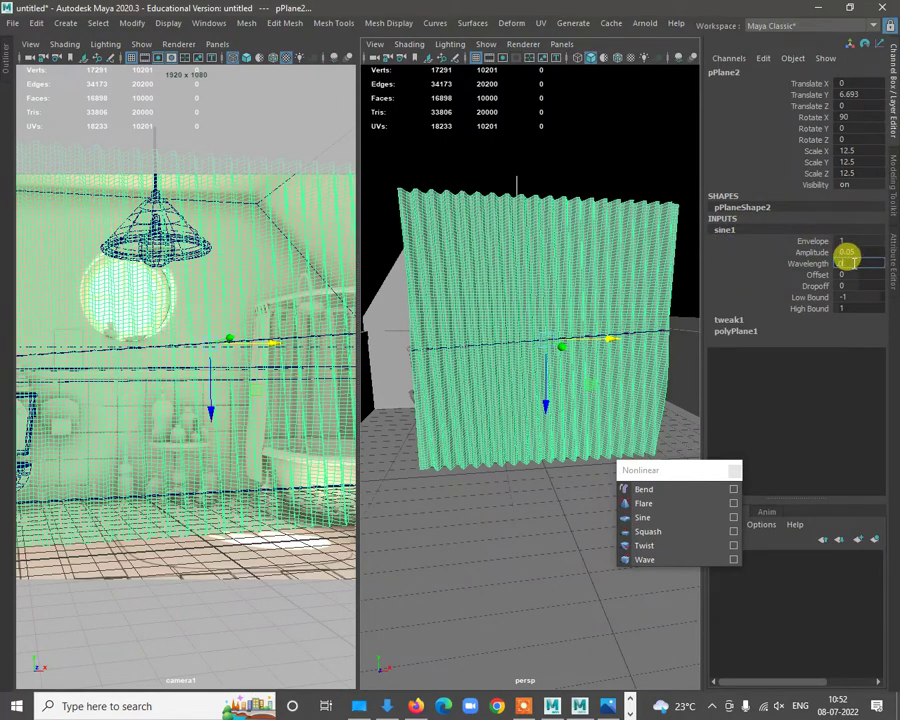
pyautogui.write('0.03')
pyautogui.press('Return')
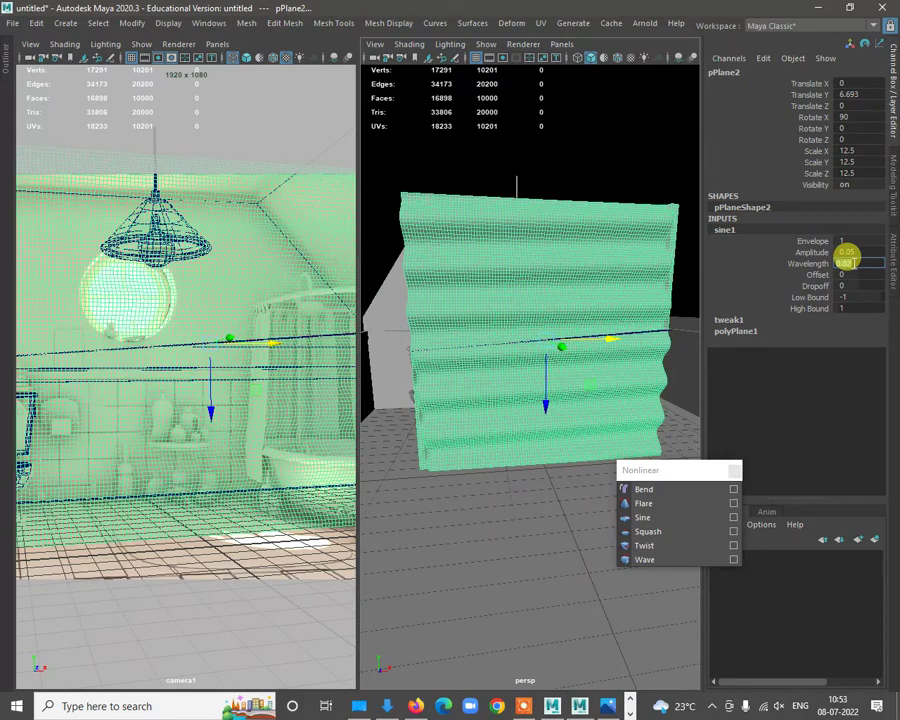
pyautogui.write('0.1')
pyautogui.press('Return')
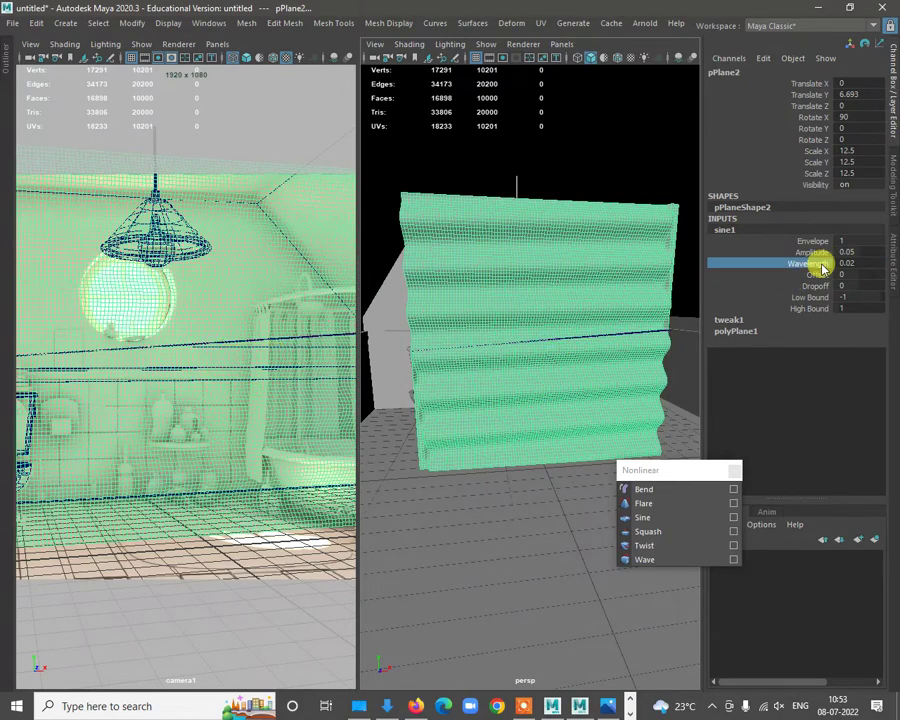
pyautogui.keyDown('alt'); pyautogui.moveTo(511, 272); pyautogui.dragTo(535, 378); pyautogui.keyUp('alt')
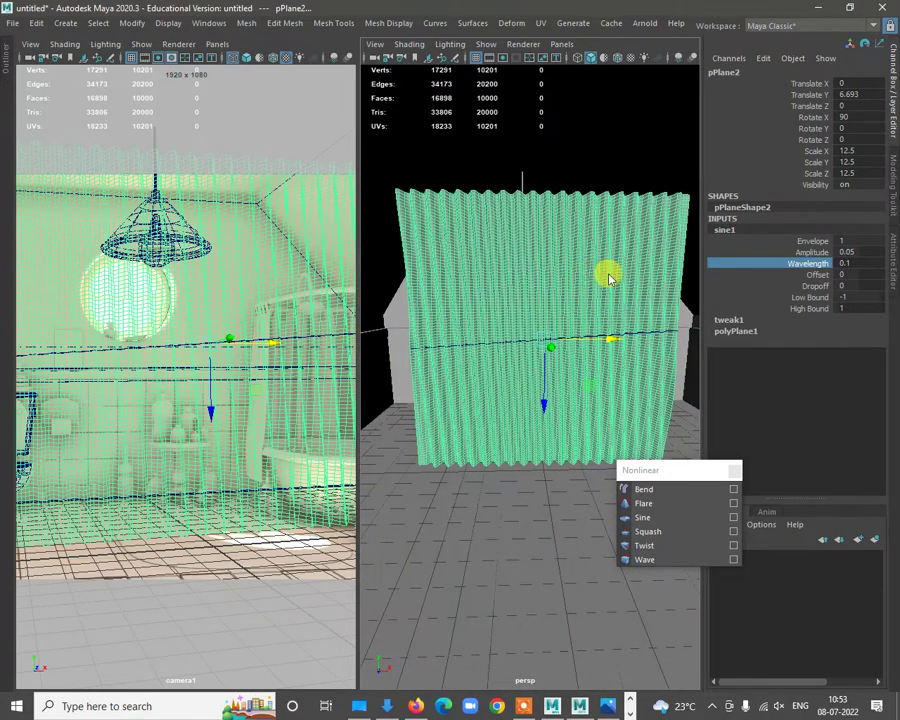
pyautogui.click(615, 271)
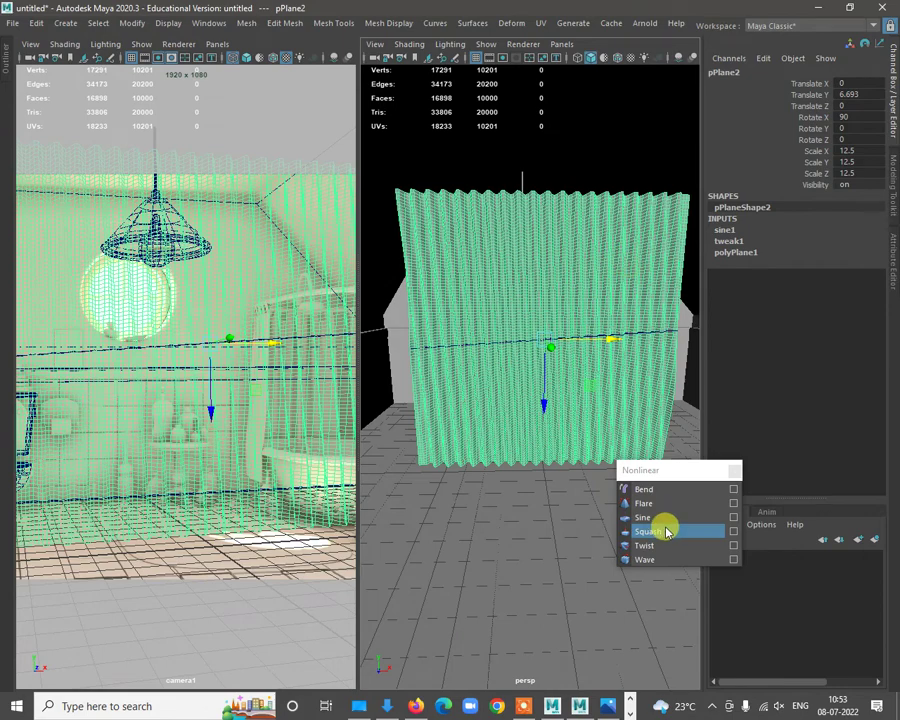
# Step: Add a bend deformer to the curtain and set its curvature to 180
pyautogui.click(661, 494)
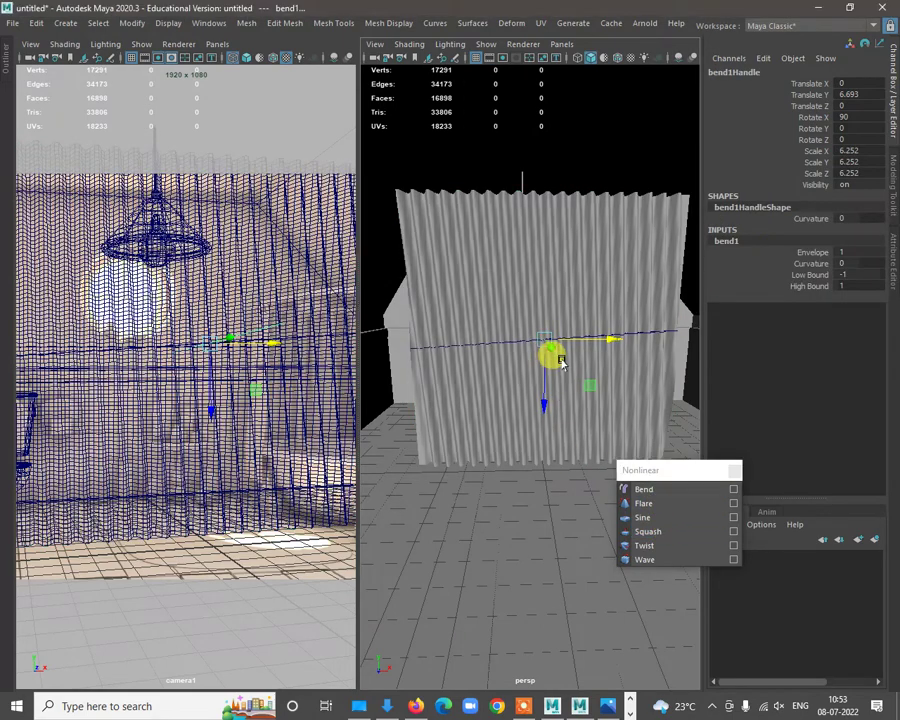
pyautogui.keyDown('alt'); pyautogui.moveTo(556, 358); pyautogui.dragTo(503, 266); pyautogui.keyUp('alt')
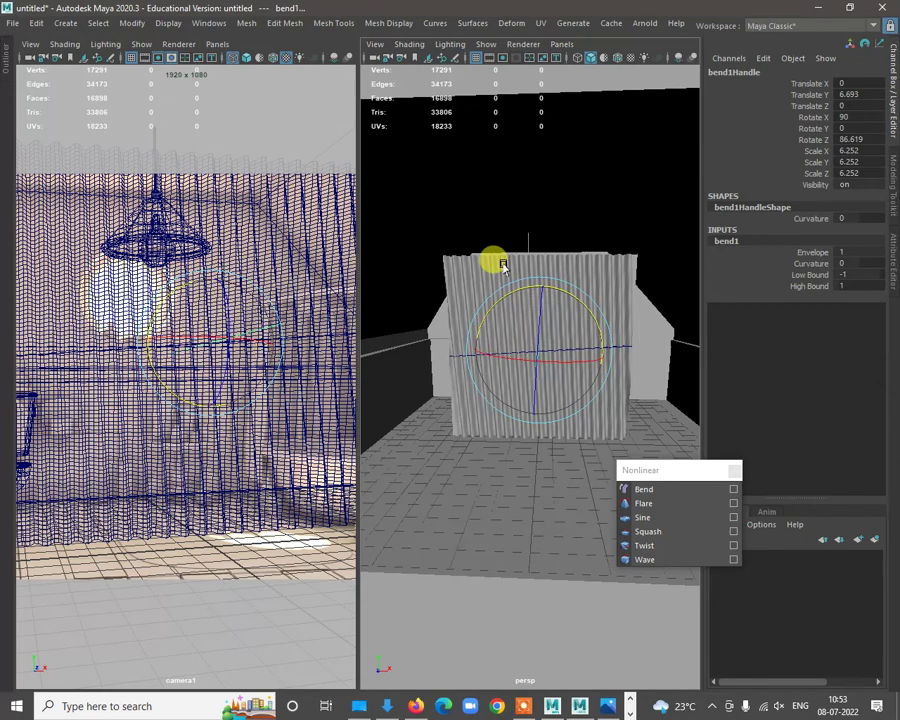
pyautogui.click(810, 218)
pyautogui.moveTo(505, 330); pyautogui.dragTo(655, 341, button='middle')
pyautogui.keyDown('alt'); pyautogui.moveTo(655, 341); pyautogui.dragTo(560, 372); pyautogui.keyUp('alt')
pyautogui.moveTo(560, 372)
pyautogui.keyDown('alt'); pyautogui.mouseDown(button='right')
pyautogui.moveTo(562, 402)
pyautogui.moveTo(510, 424)
pyautogui.moveTo(557, 395)
pyautogui.mouseUp(button='right'); pyautogui.keyUp('alt')
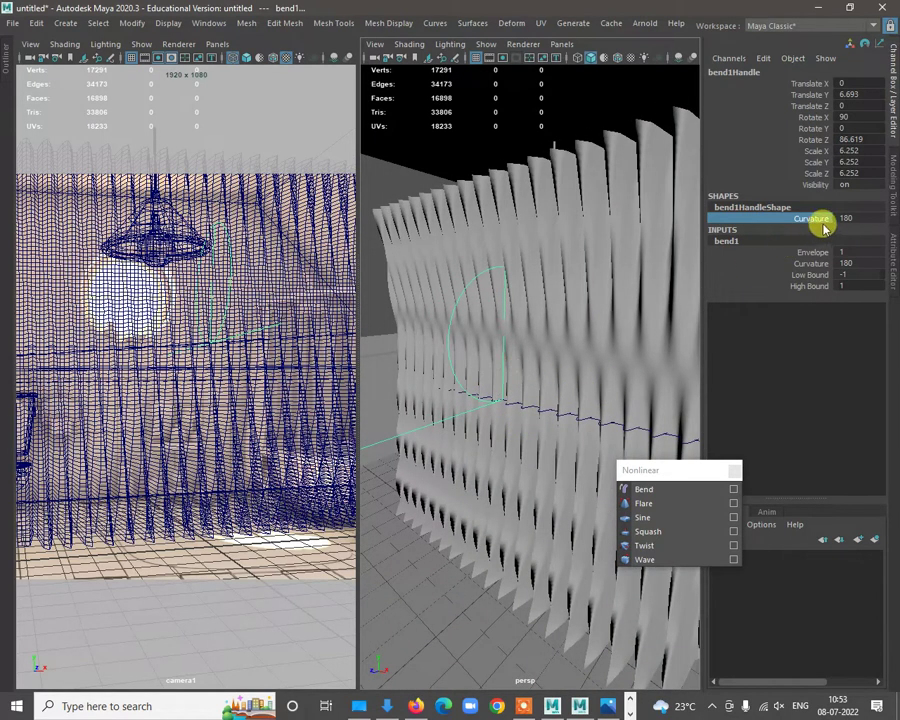
pyautogui.click(810, 262)
pyautogui.hotkey('ctrl', 'z')
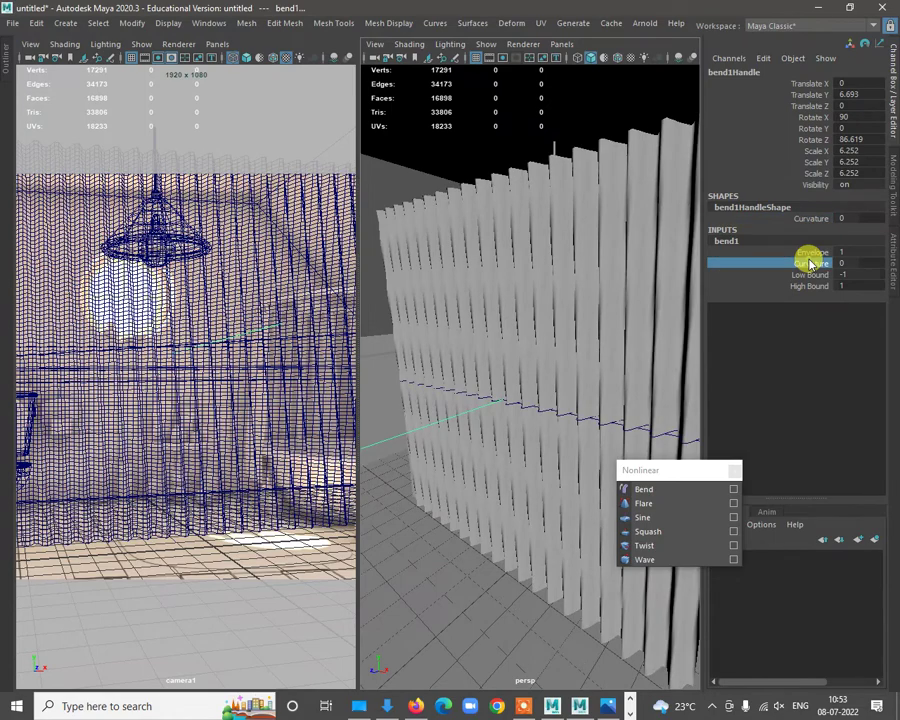
pyautogui.moveTo(463, 345); pyautogui.dragTo(522, 342, button='middle')
pyautogui.click(820, 264)
pyautogui.hotkey('ctrl', 'z')
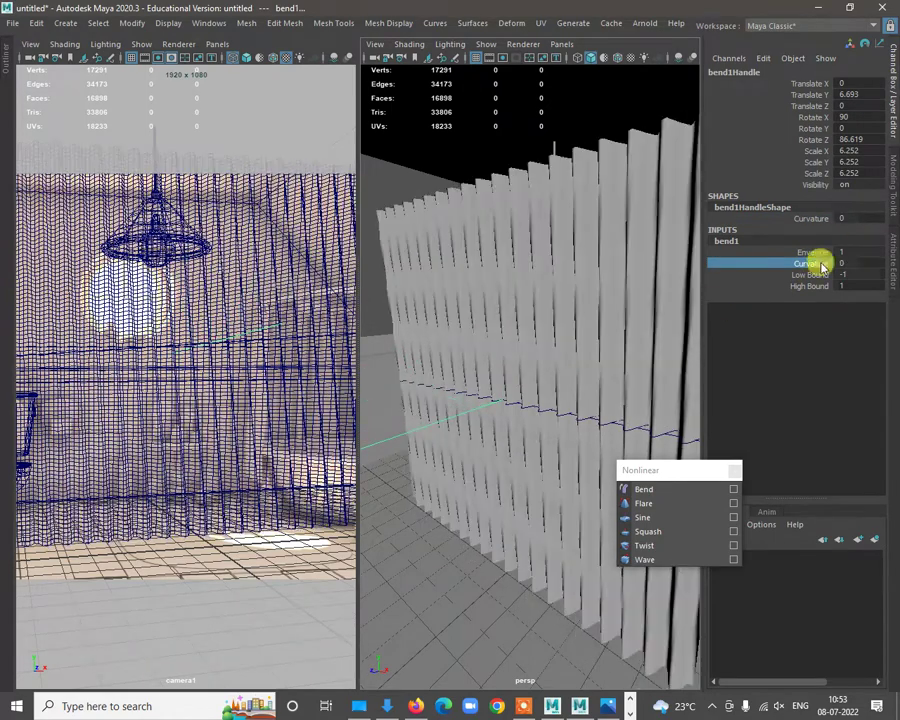
pyautogui.moveTo(462, 345); pyautogui.dragTo(618, 347, button='middle')
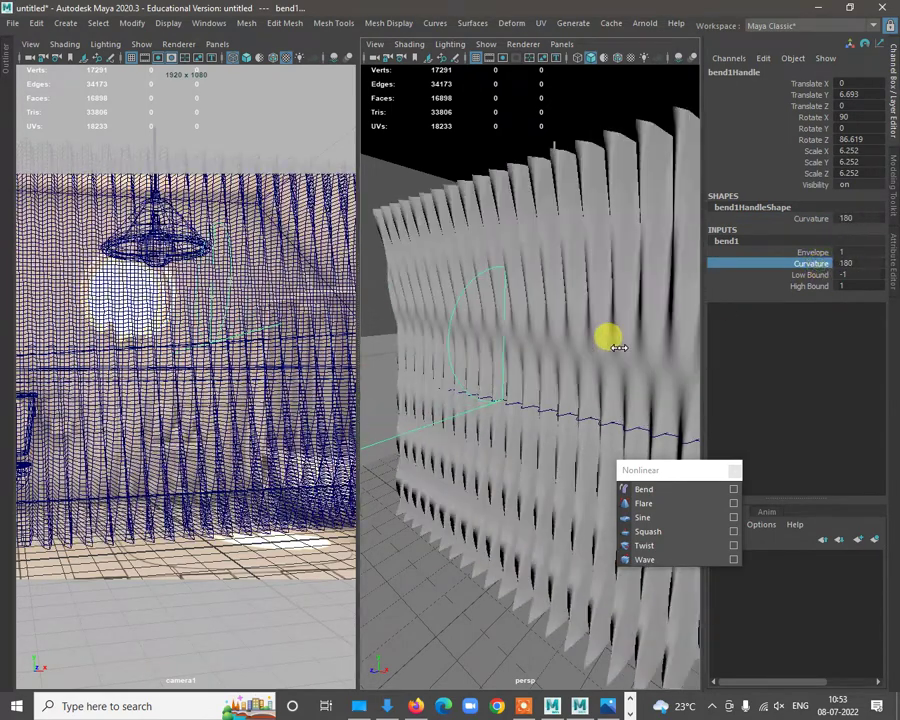
pyautogui.scroll(-5, 585, 410)
pyautogui.keyDown('alt'); pyautogui.moveTo(593, 388); pyautogui.dragTo(628, 428); pyautogui.keyUp('alt')
# Step: Try rotating the bend handle, then reset its X and Z rotation to 0
pyautogui.press('e')
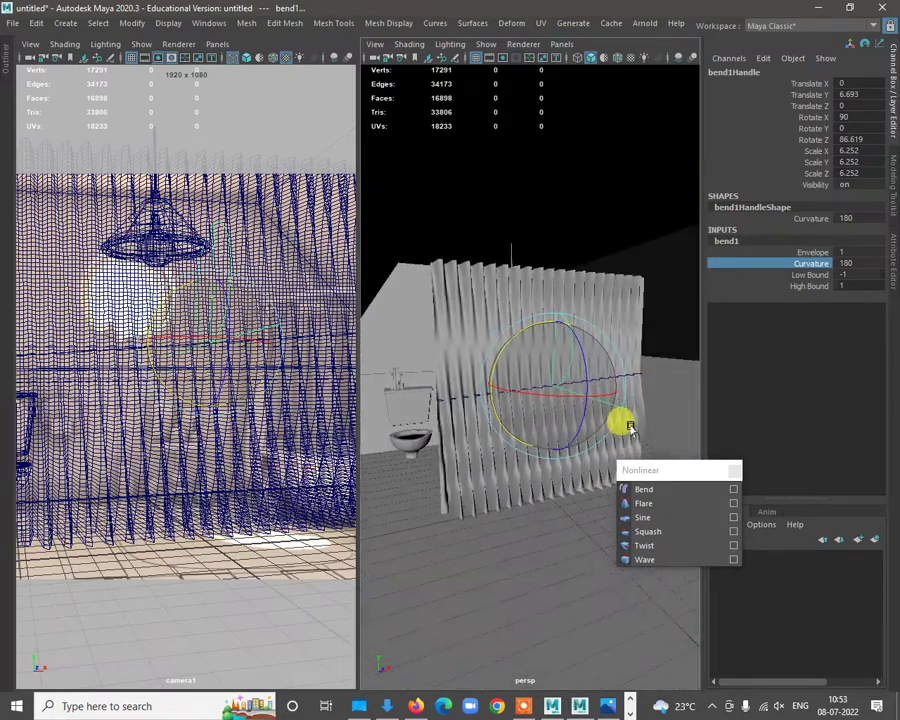
pyautogui.moveTo(555, 392); pyautogui.dragTo(566, 294)
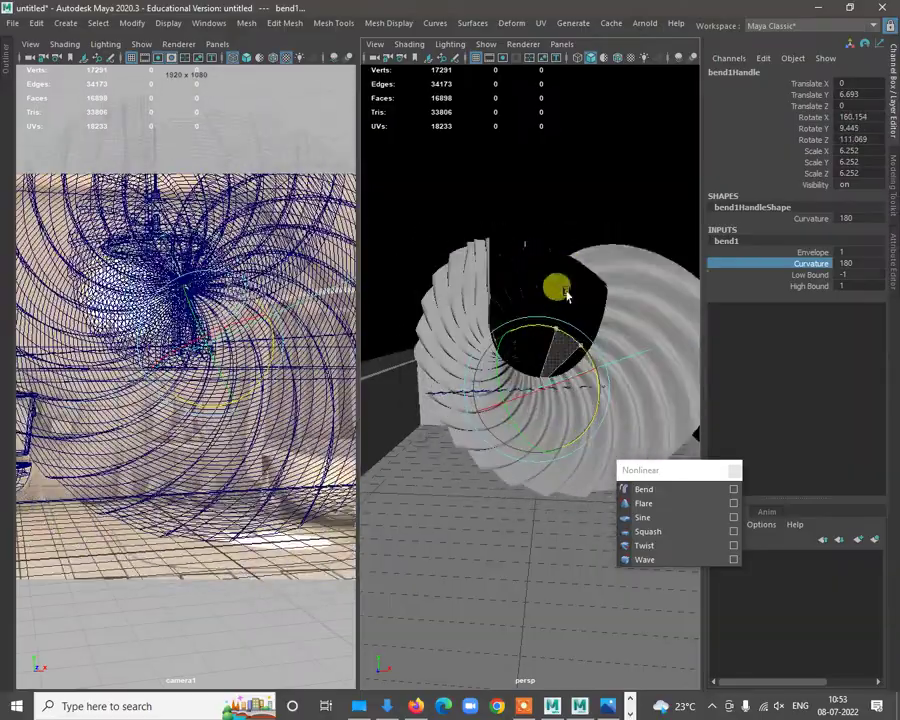
pyautogui.hotkey('ctrl', 'z')
pyautogui.click(857, 140)
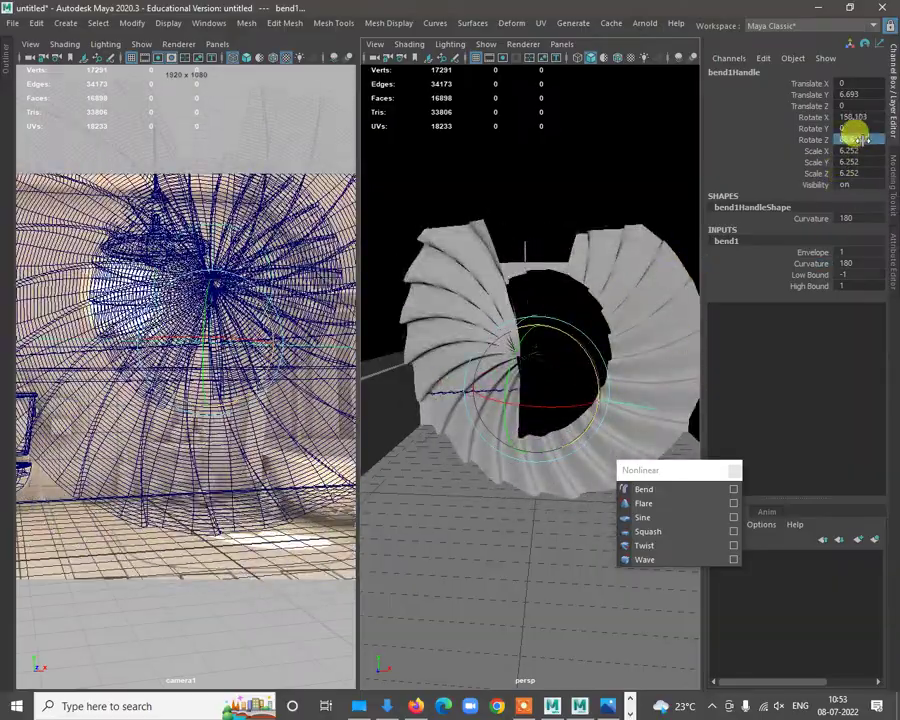
pyautogui.write('0')
pyautogui.press('Return')
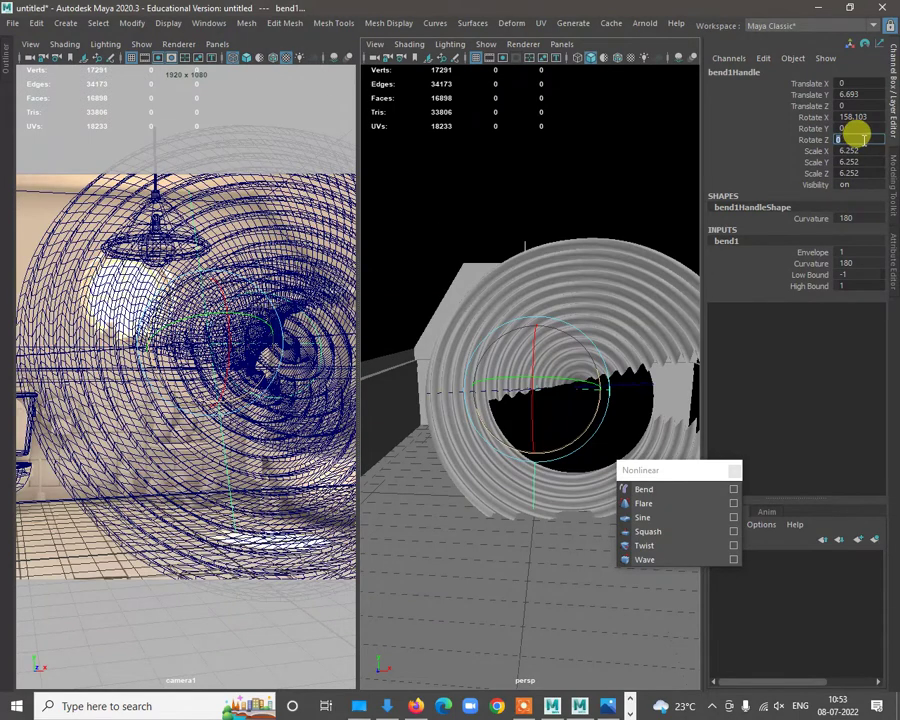
pyautogui.write('0')
pyautogui.press('Return')
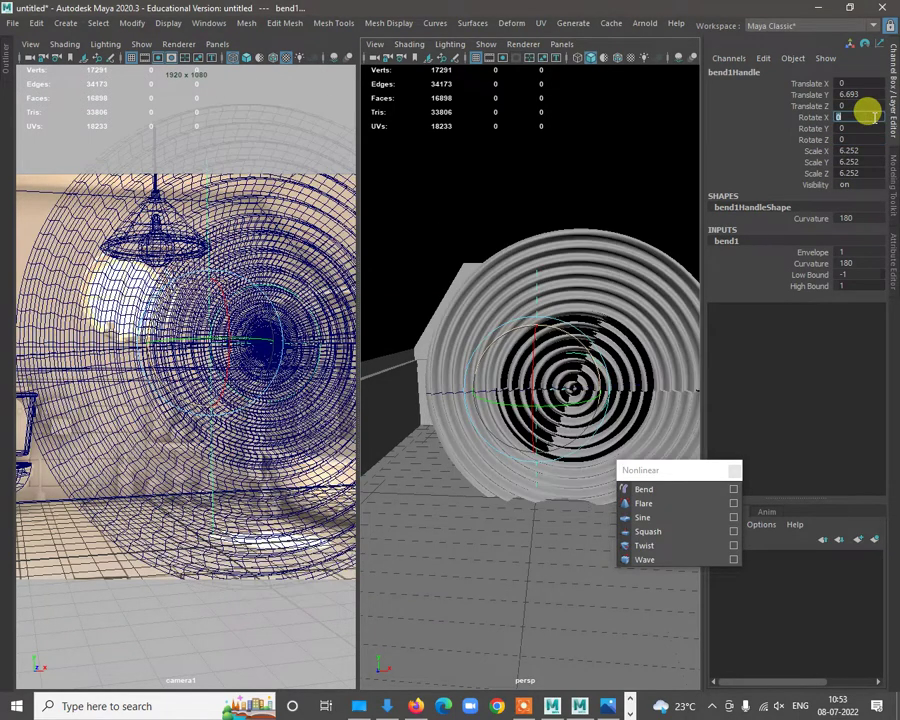
pyautogui.keyDown('alt'); pyautogui.moveTo(607, 213); pyautogui.dragTo(394, 305); pyautogui.keyUp('alt')
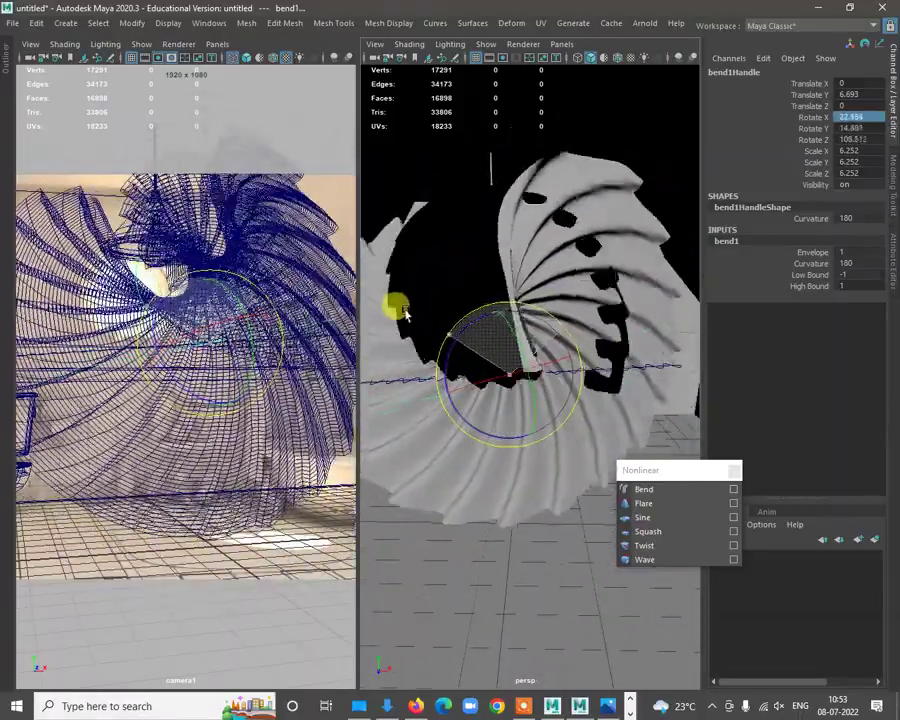
pyautogui.hotkey('ctrl', 'z')
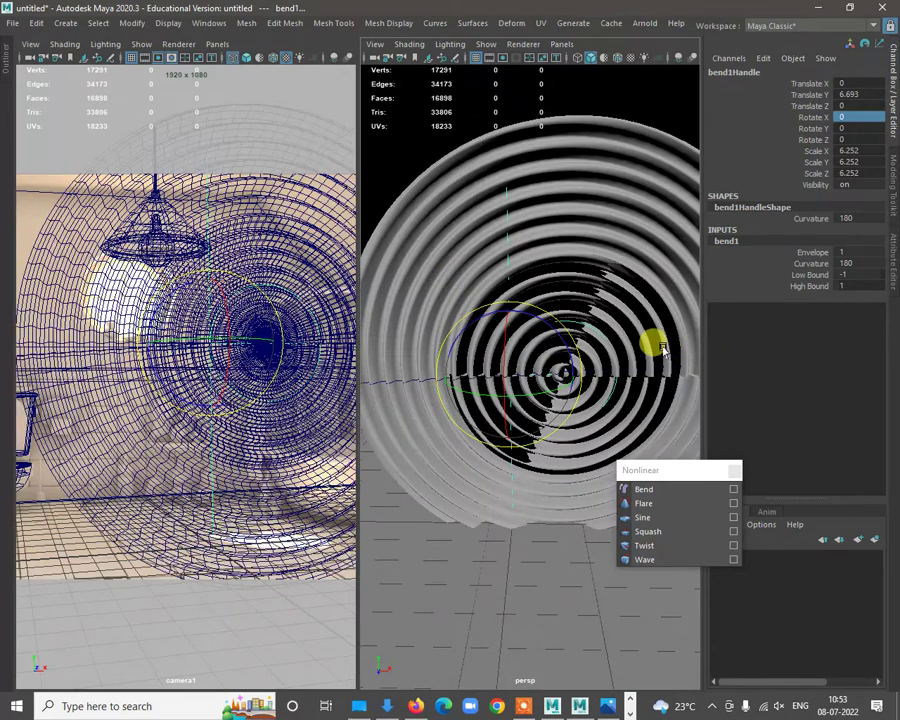
pyautogui.keyDown('alt'); pyautogui.moveTo(662, 348); pyautogui.dragTo(870, 313); pyautogui.keyUp('alt')
# Step: Set the bend's Low Bound to 0 and tilt the bend handle to angle the arch
pyautogui.click(817, 277)
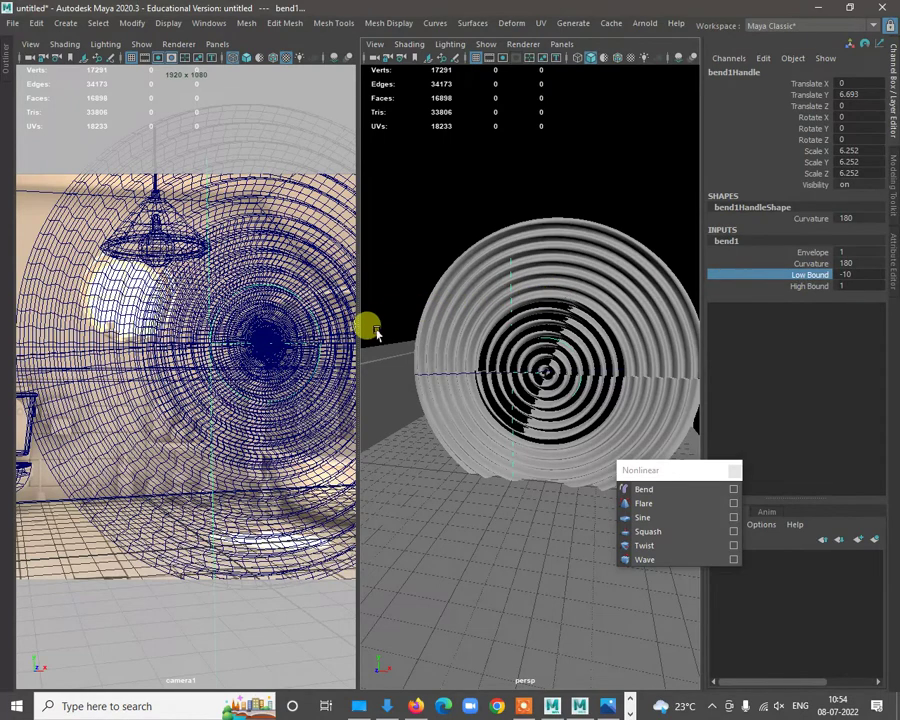
pyautogui.write('0')
pyautogui.press('Return')
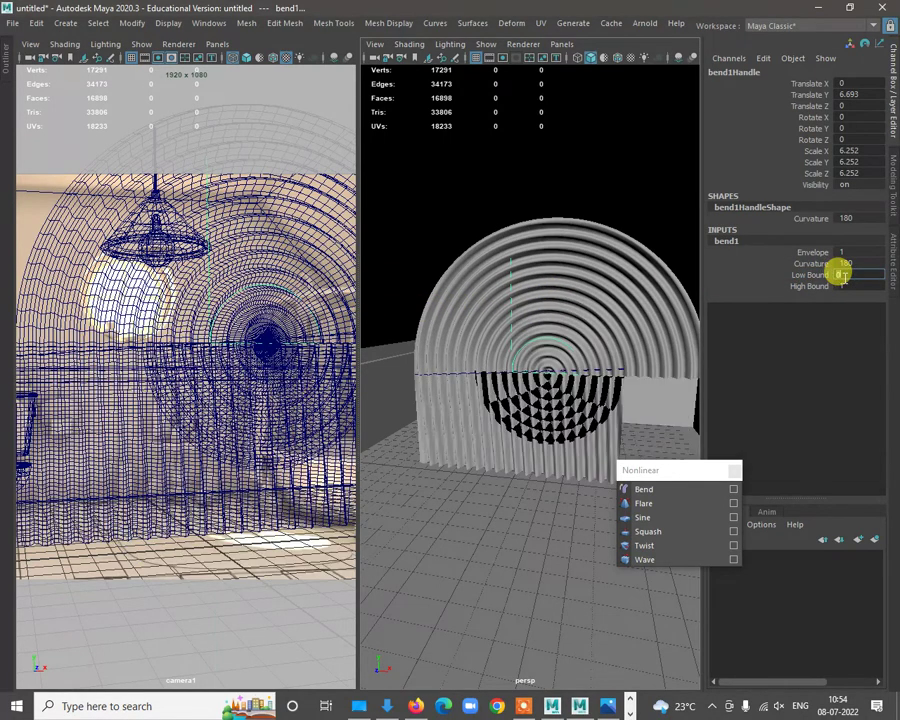
pyautogui.scroll(6, 537, 420)
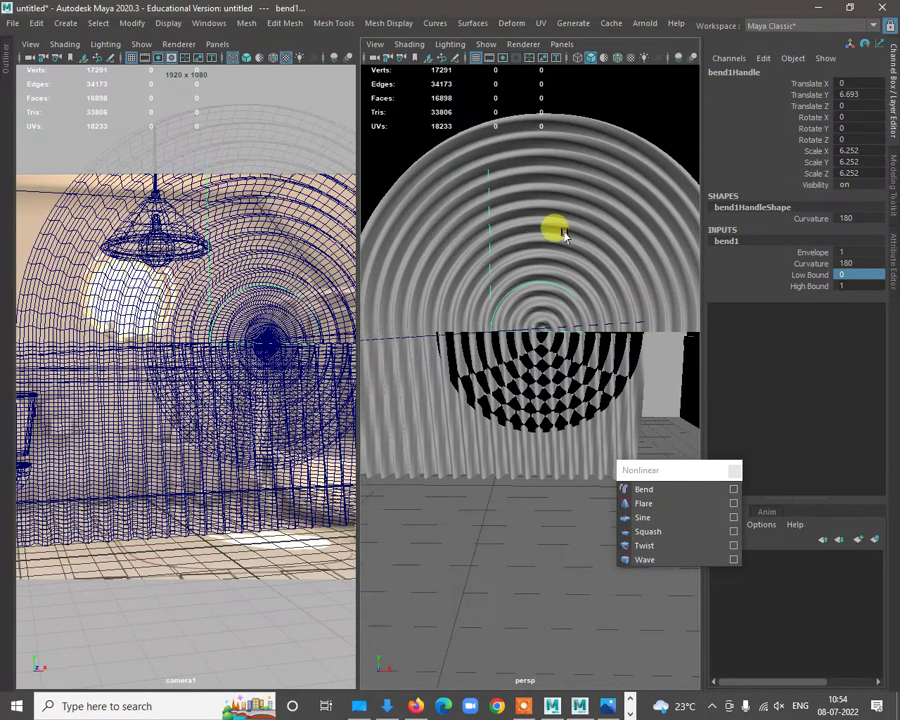
pyautogui.scroll(-2, 457, 192)
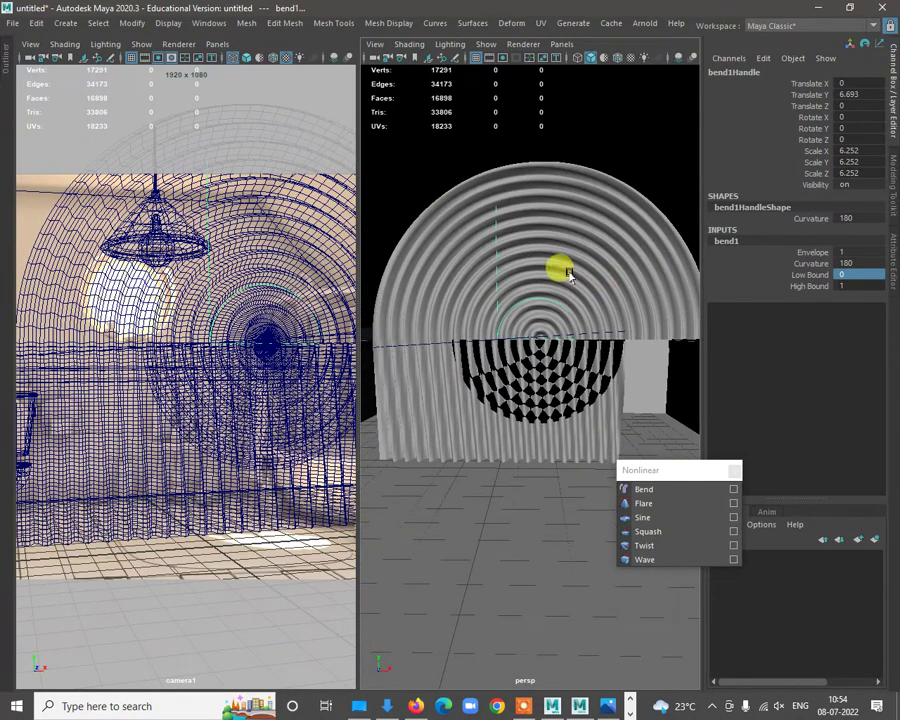
pyautogui.press('e')
pyautogui.moveTo(476, 277); pyautogui.dragTo(486, 390)
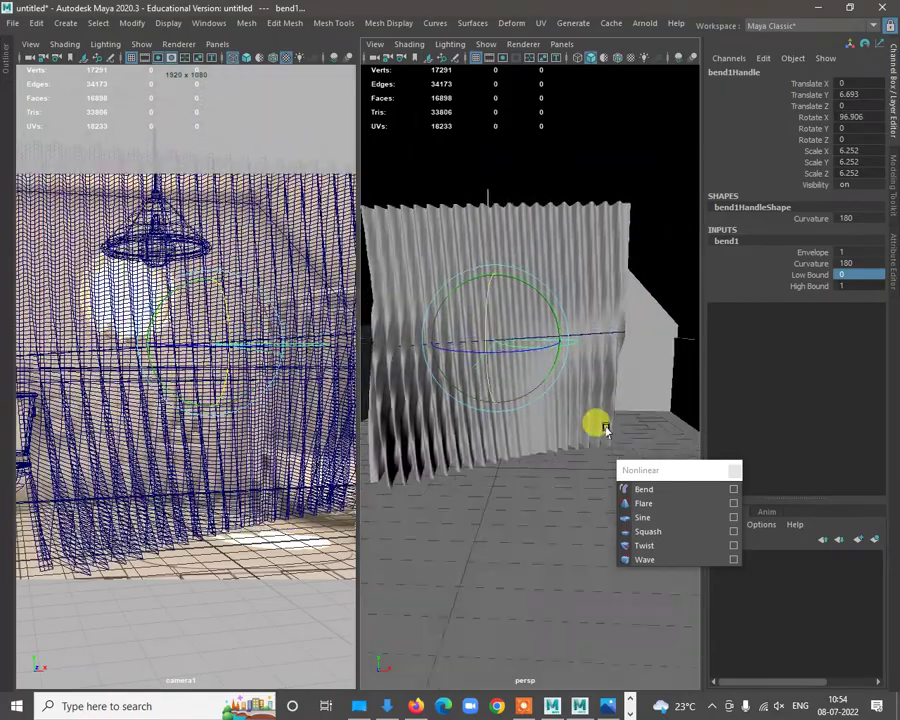
# Step: Rotate the bend handle and set the bend curvature to 105.515 for a gentle curl
pyautogui.keyDown('alt'); pyautogui.moveTo(604, 428); pyautogui.dragTo(502, 307); pyautogui.keyUp('alt')
pyautogui.moveTo(498, 370); pyautogui.dragTo(592, 363)
pyautogui.press('4')
pyautogui.click(811, 263)
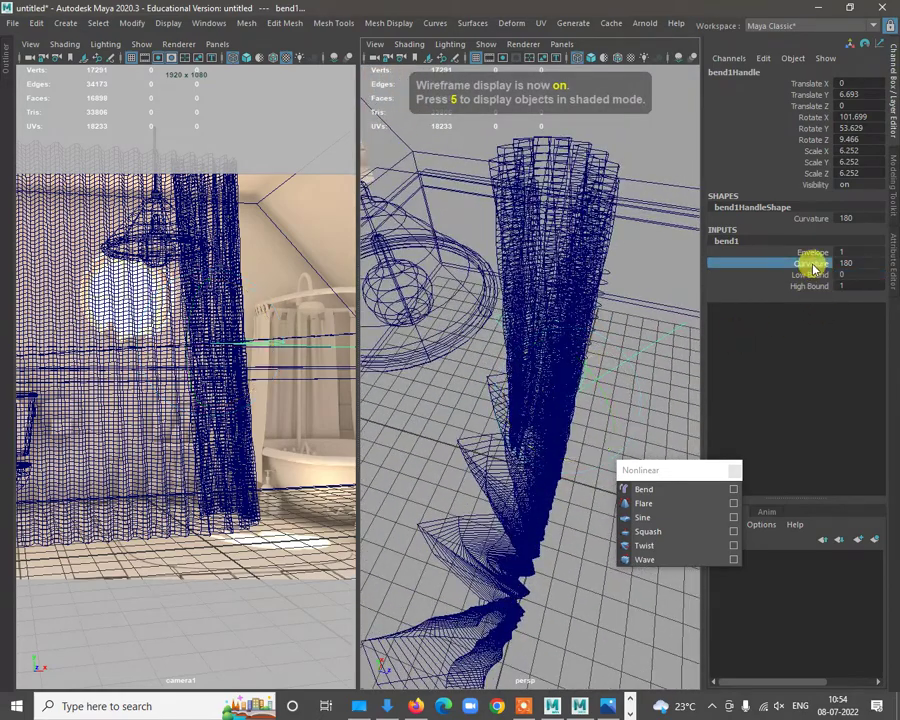
pyautogui.moveTo(605, 308); pyautogui.dragTo(527, 325, button='middle')
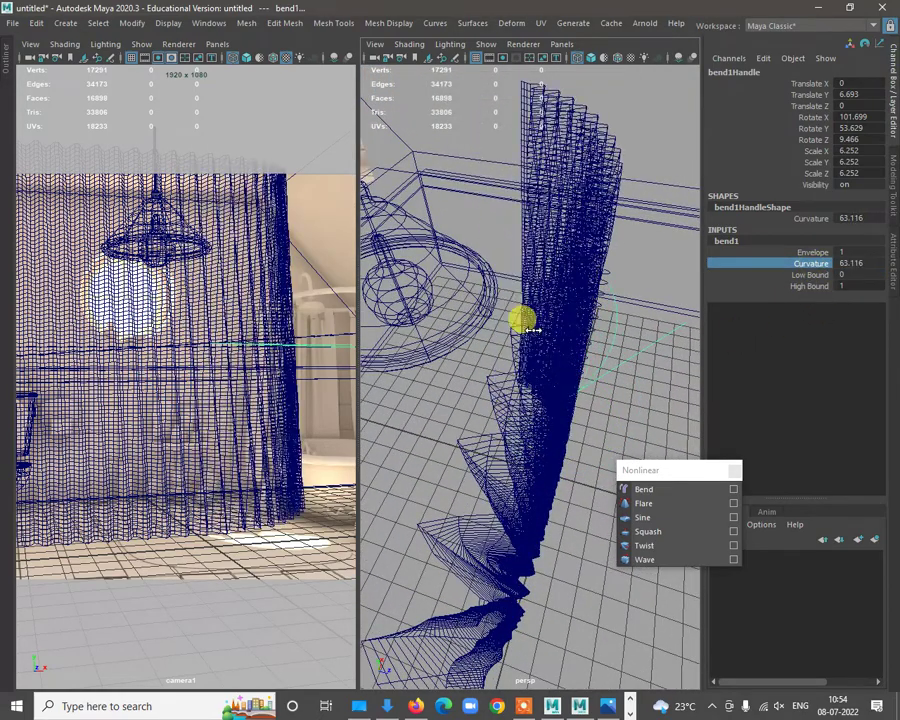
pyautogui.keyDown('alt'); pyautogui.moveTo(530, 328); pyautogui.dragTo(671, 430); pyautogui.keyUp('alt')
pyautogui.press('e')
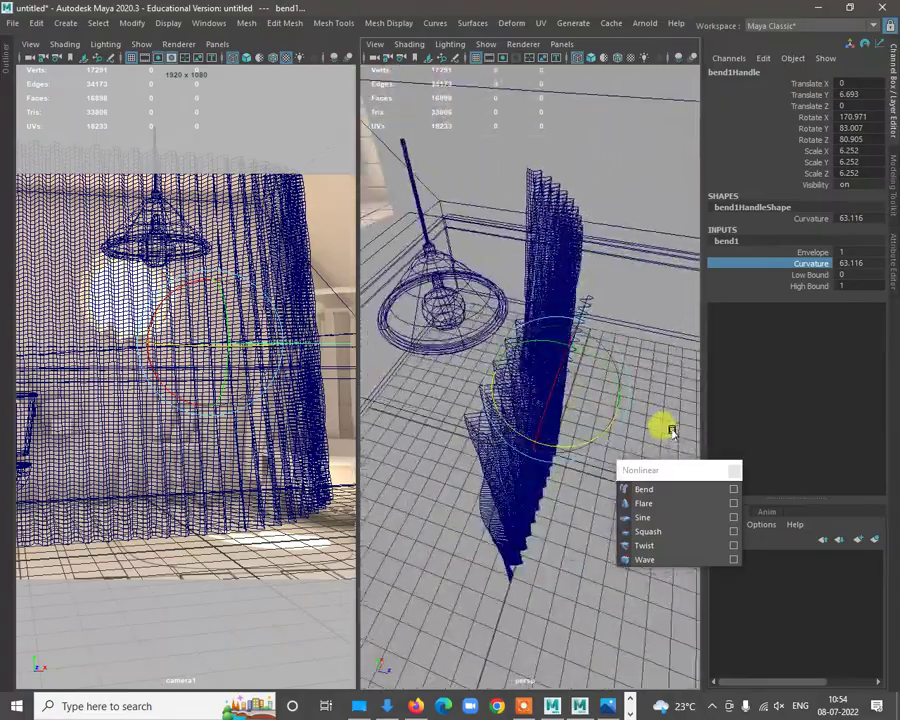
pyautogui.moveTo(580, 337); pyautogui.dragTo(606, 334, button='middle')
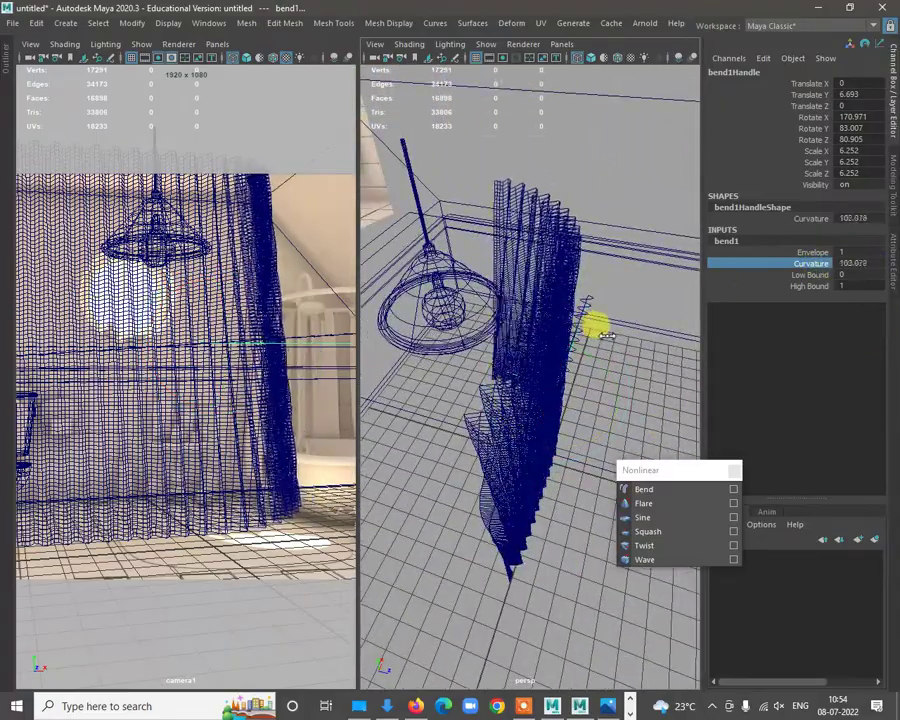
pyautogui.keyDown('alt'); pyautogui.moveTo(611, 398); pyautogui.dragTo(477, 345); pyautogui.keyUp('alt')
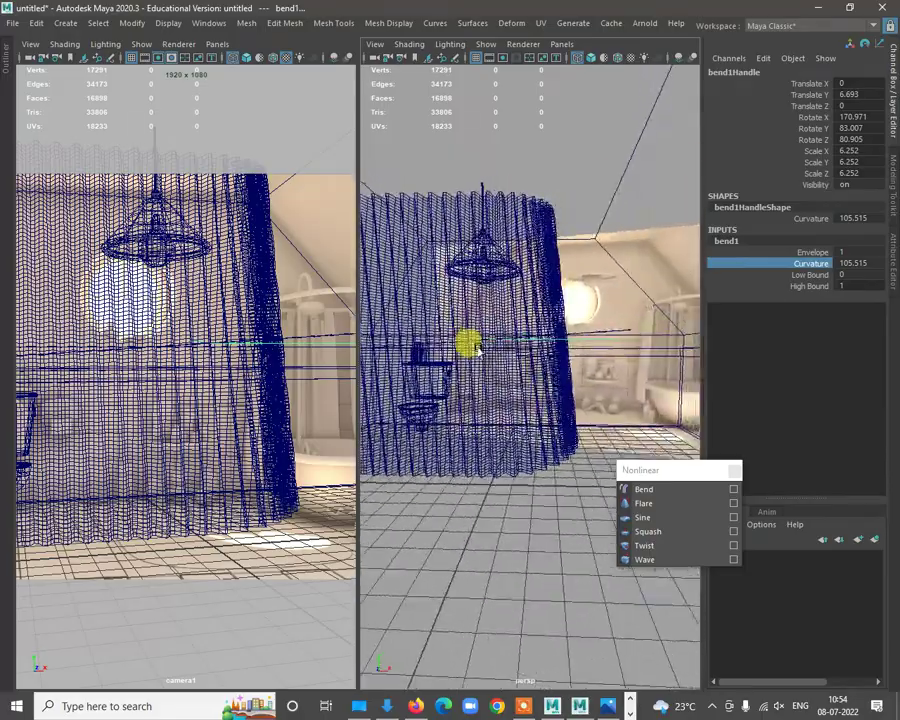
pyautogui.moveTo(550, 313); pyautogui.dragTo(513, 256)
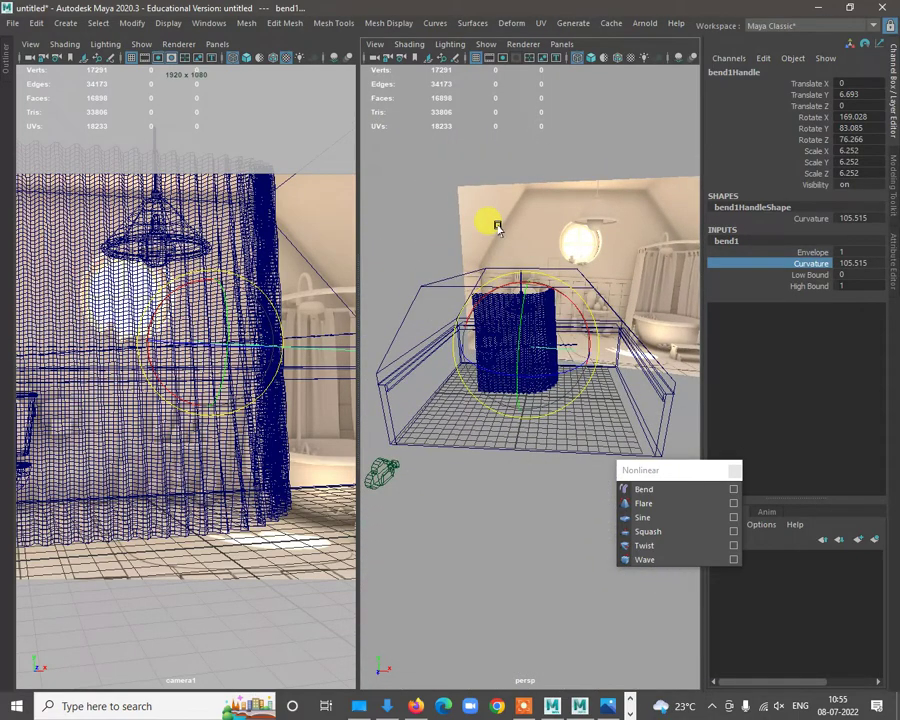
pyautogui.keyDown('alt'); pyautogui.moveTo(458, 283); pyautogui.dragTo(516, 348, button='right'); pyautogui.keyUp('alt')
pyautogui.keyDown('alt'); pyautogui.moveTo(516, 348); pyautogui.dragTo(583, 342); pyautogui.keyUp('alt')
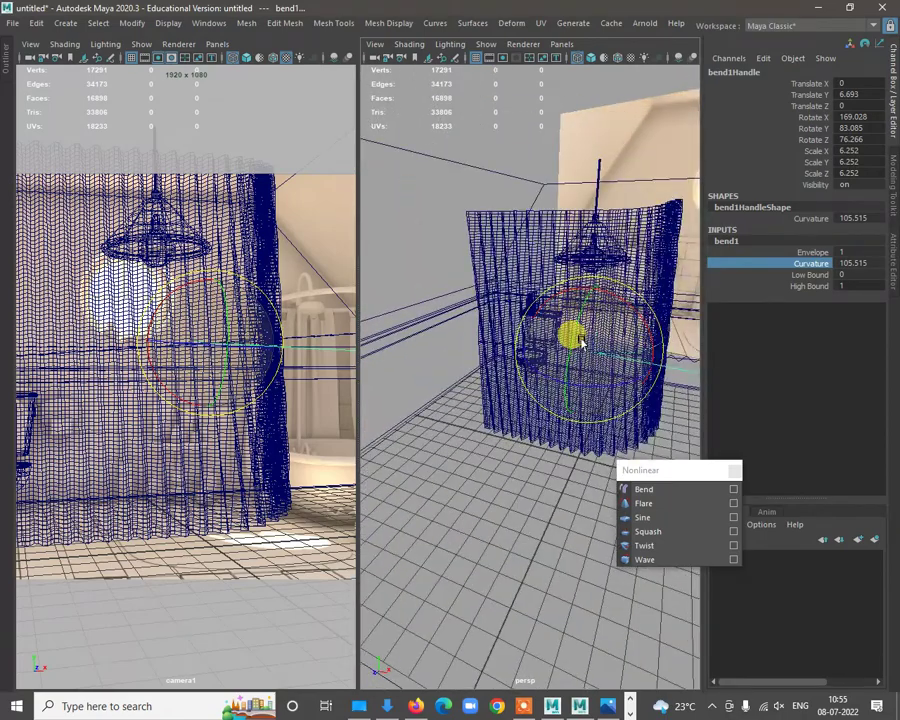
# Step: Return to shaded view and hide the curtain together with its bend handle
pyautogui.press('5')
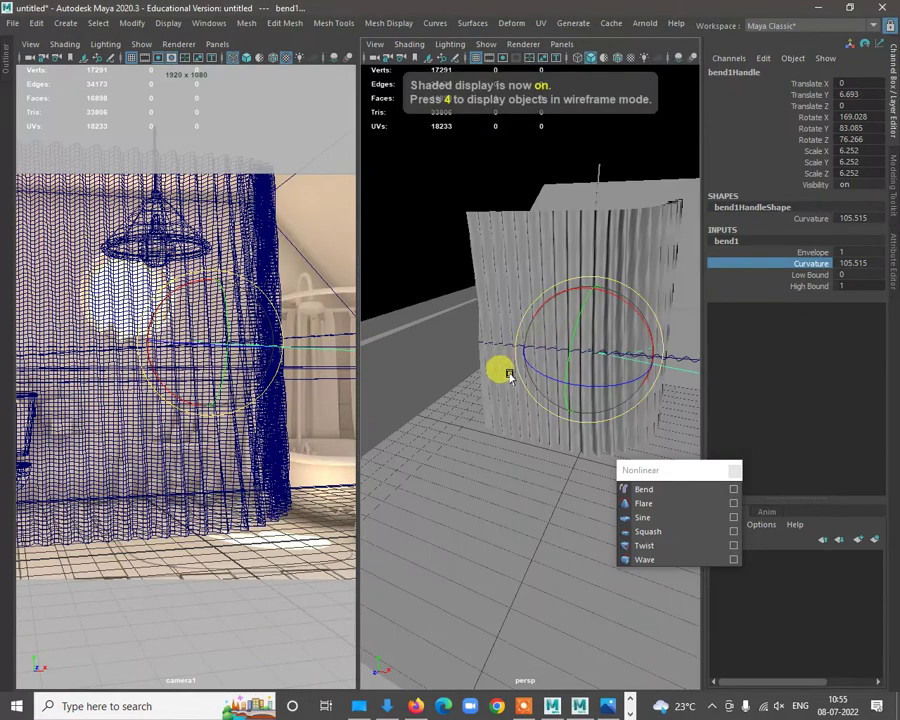
pyautogui.moveTo(506, 372)
pyautogui.keyDown('alt'); pyautogui.mouseDown()
pyautogui.moveTo(599, 346)
pyautogui.moveTo(558, 380)
pyautogui.mouseUp(); pyautogui.keyUp('alt')
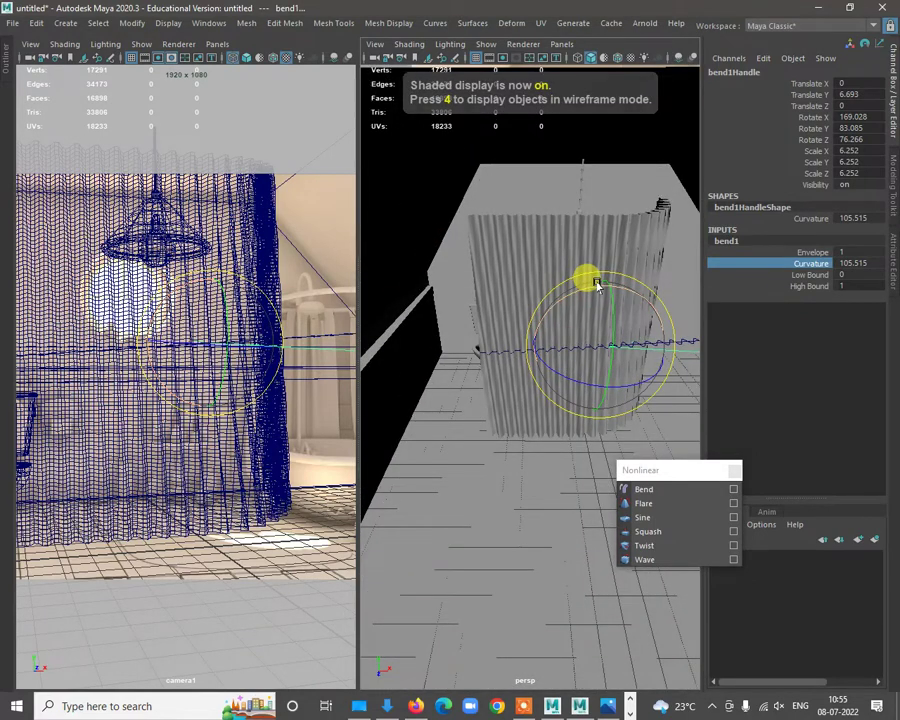
pyautogui.click(620, 225)
pyautogui.press('Delete')
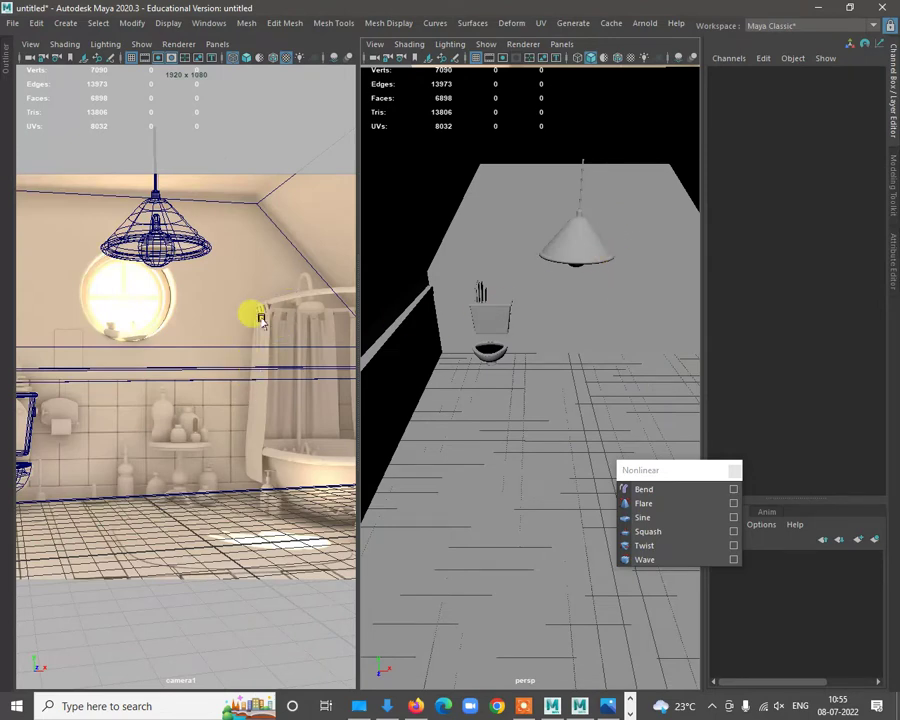
# Step: Create a new polygon cube inside the room
pyautogui.moveTo(541, 363)
pyautogui.keyDown('alt'); pyautogui.mouseDown()
pyautogui.moveTo(538, 337)
pyautogui.moveTo(552, 343)
pyautogui.mouseUp(); pyautogui.keyUp('alt')
pyautogui.keyDown('alt'); pyautogui.moveTo(600, 402); pyautogui.dragTo(510, 385); pyautogui.keyUp('alt')
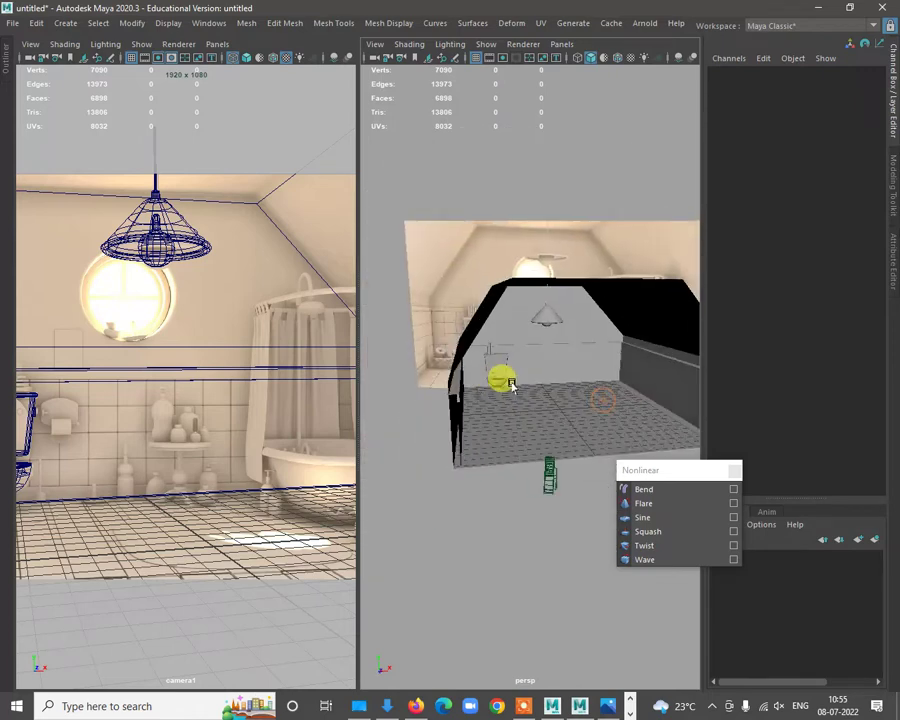
pyautogui.moveTo(553, 417)
pyautogui.keyDown('alt'); pyautogui.mouseDown()
pyautogui.moveTo(572, 416)
pyautogui.moveTo(522, 382)
pyautogui.moveTo(548, 394)
pyautogui.moveTo(550, 428)
pyautogui.moveTo(541, 401)
pyautogui.mouseUp(); pyautogui.keyUp('alt')
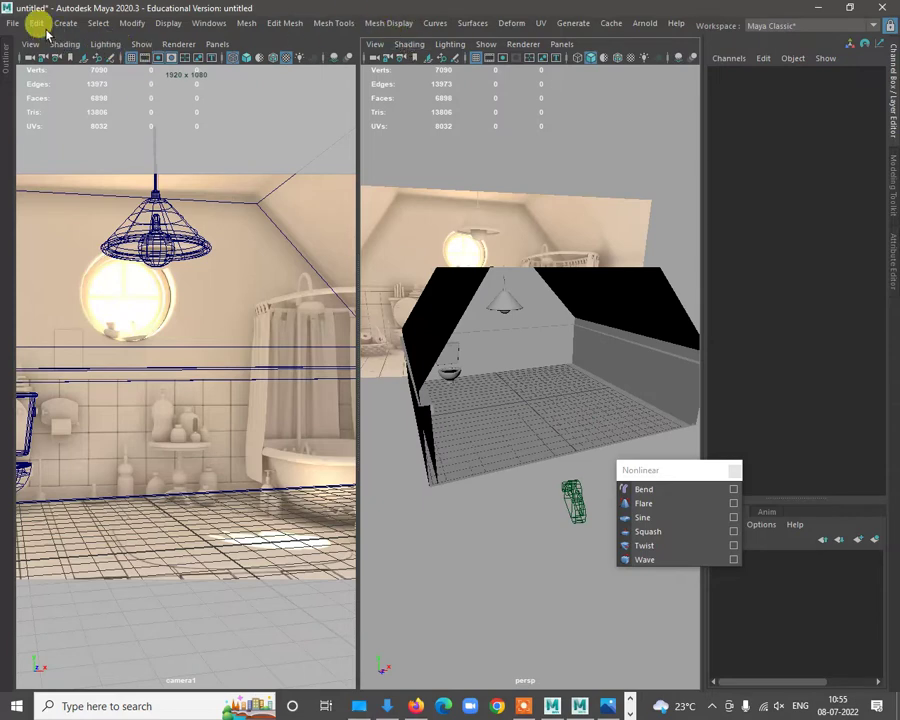
pyautogui.click(65, 22)
pyautogui.moveTo(195, 72)
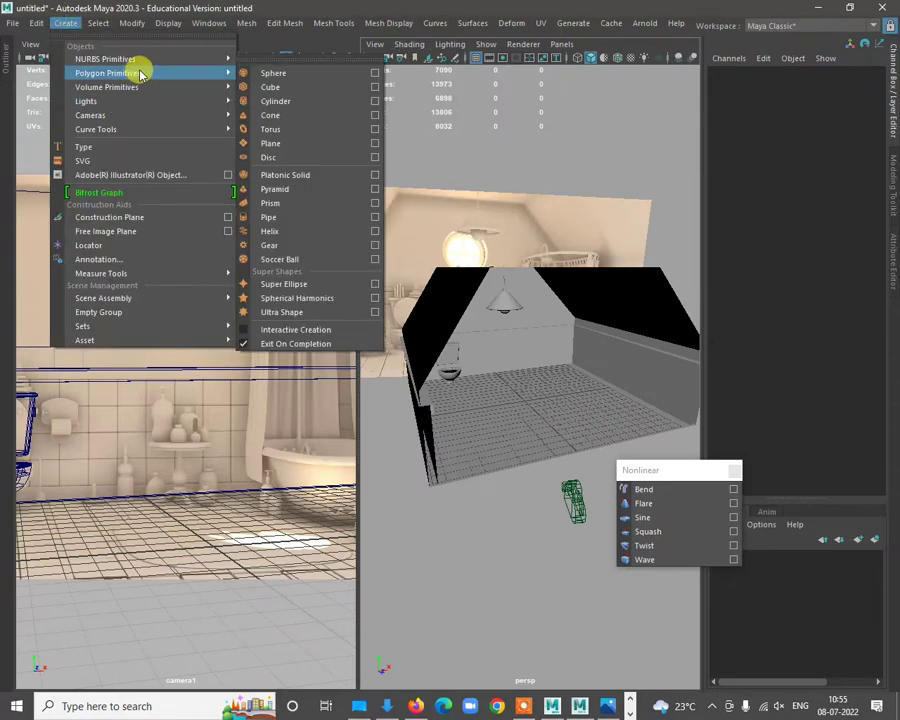
pyautogui.click(318, 94)
# Step: Move the cube right and scale it to Scale Z 10.97 and Scale Y 3.687
pyautogui.press('w')
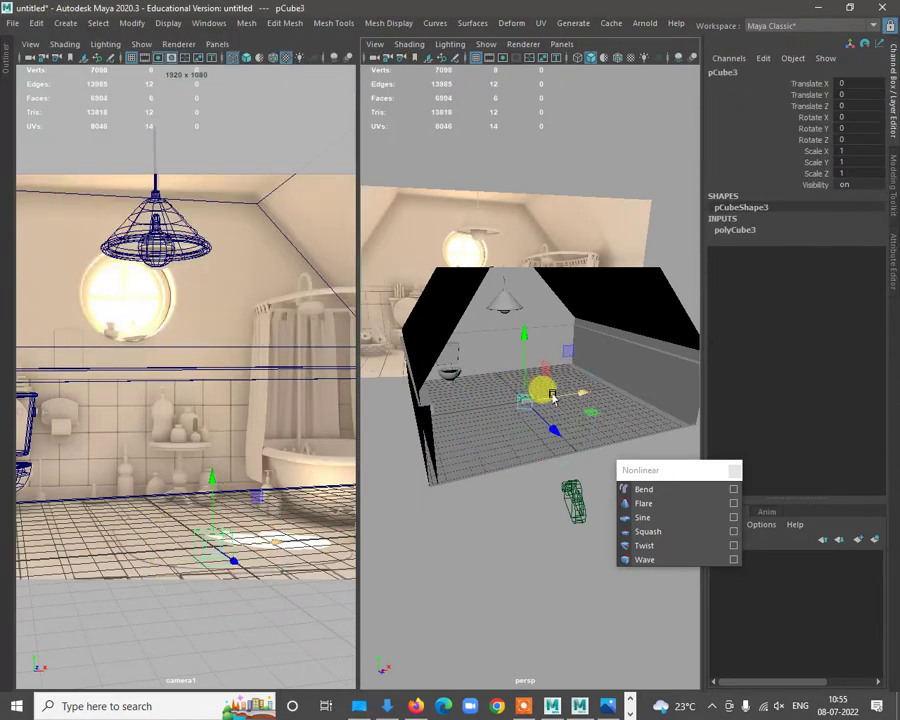
pyautogui.moveTo(542, 392); pyautogui.dragTo(617, 392)
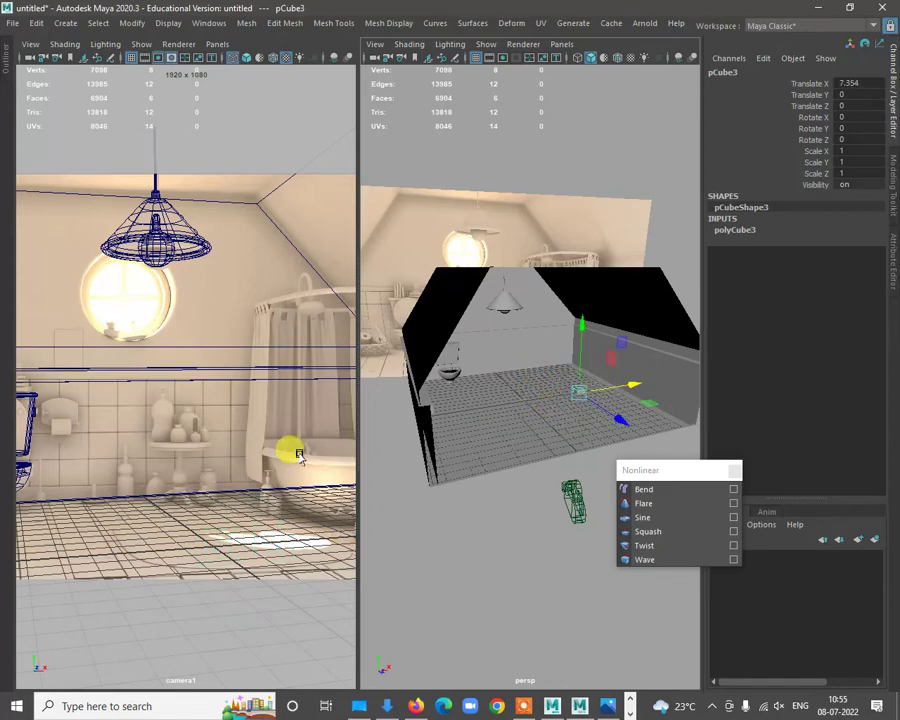
pyautogui.press('space')
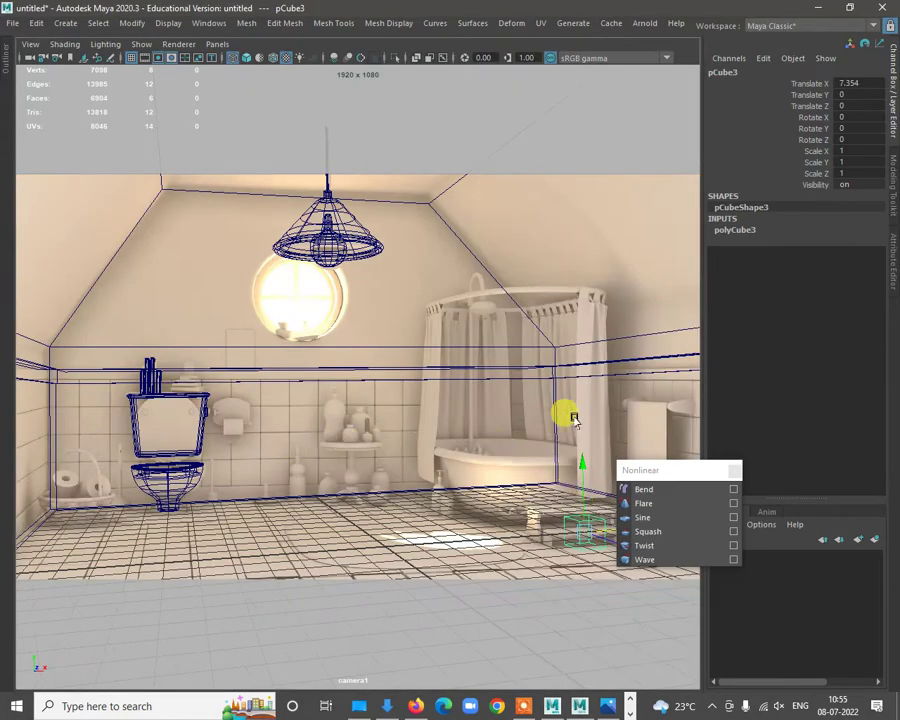
pyautogui.press('space')
pyautogui.keyDown('alt'); pyautogui.moveTo(510, 349); pyautogui.dragTo(500, 428); pyautogui.keyUp('alt')
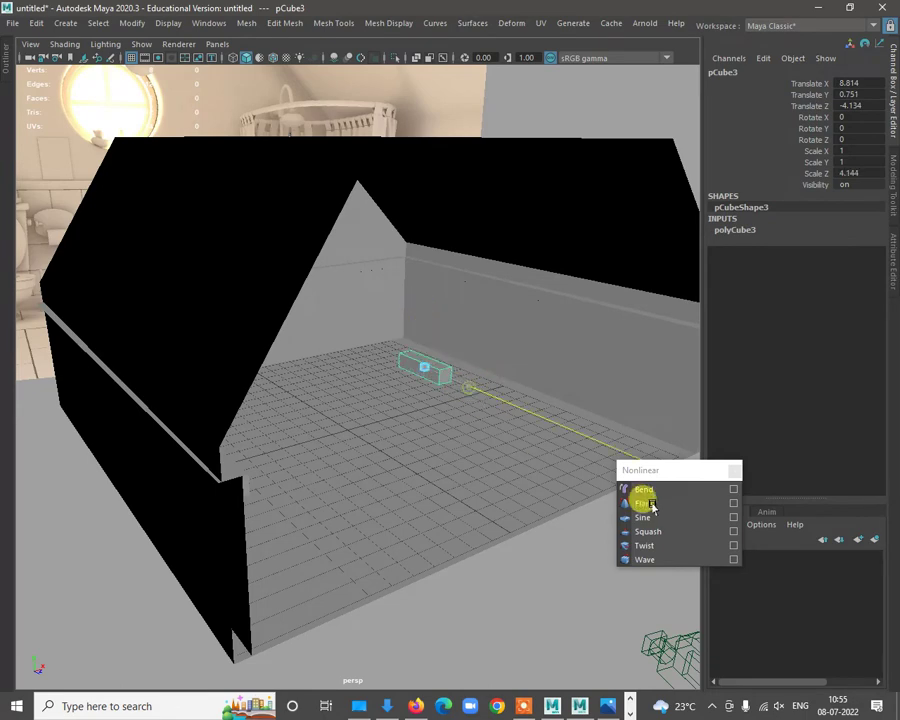
pyautogui.moveTo(651, 507); pyautogui.dragTo(463, 393)
pyautogui.moveTo(522, 420); pyautogui.dragTo(689, 315)
pyautogui.press('space')
pyautogui.press('space')
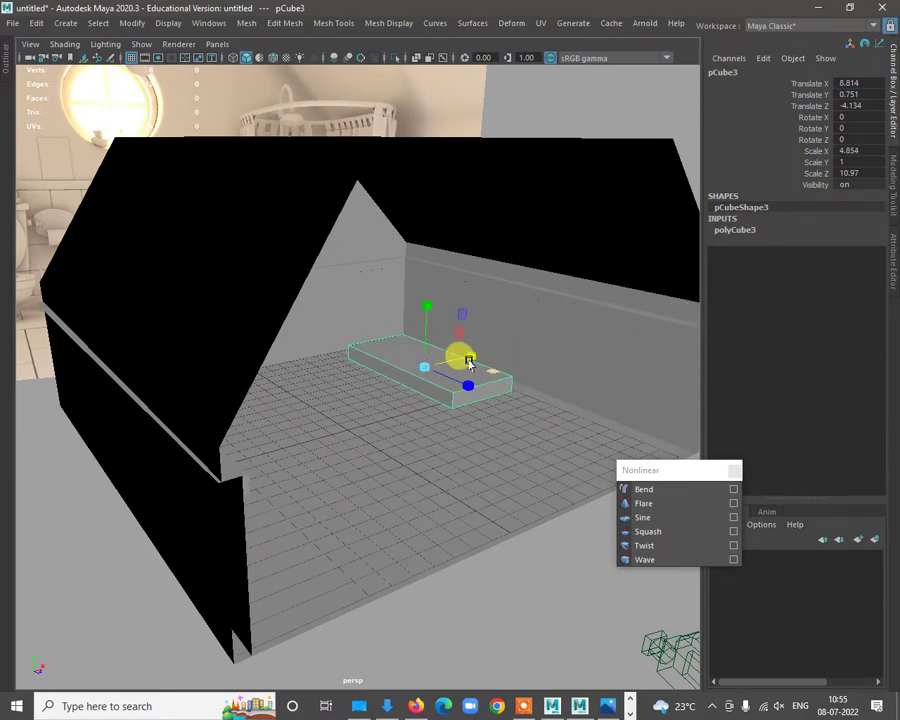
pyautogui.moveTo(425, 316); pyautogui.dragTo(418, 287)
pyautogui.press('space')
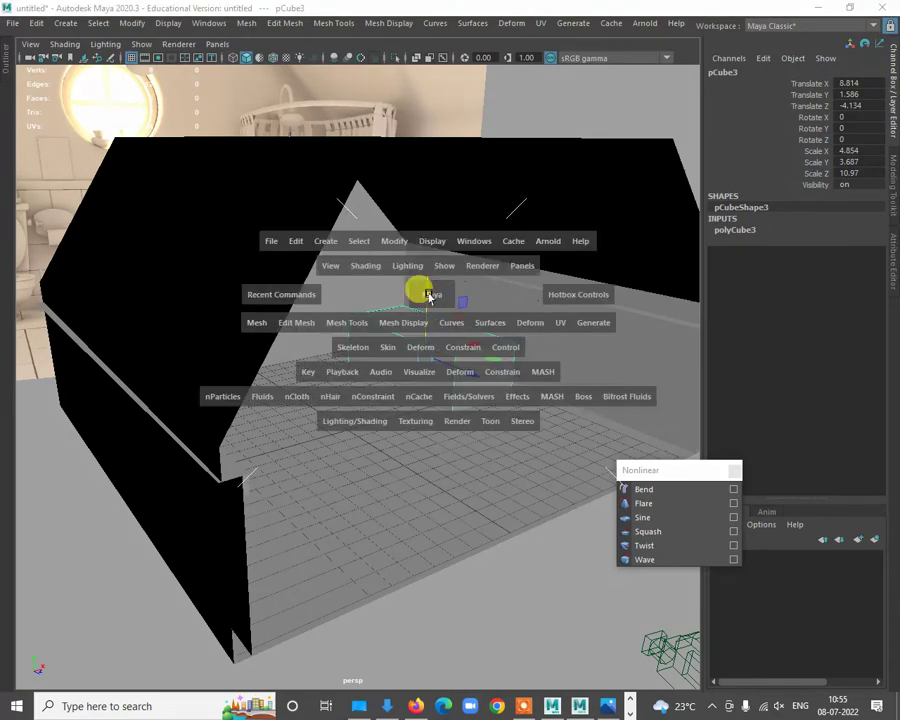
# Step: Position the box over the bathtub in the camera1 reference view
pyautogui.hotkey('ctrl', 'space')
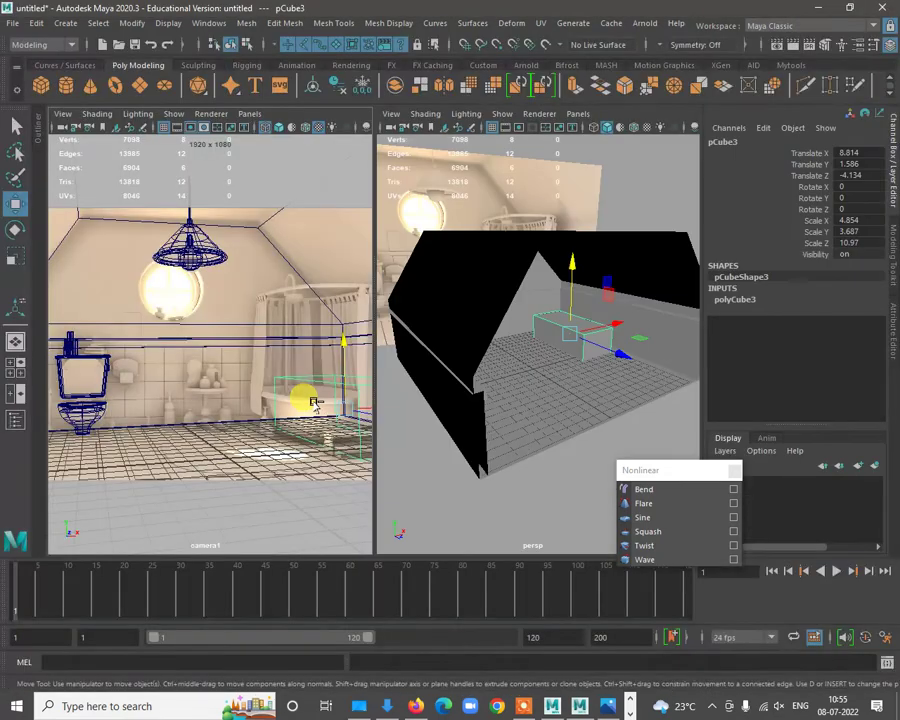
pyautogui.hotkey('ctrl', 'space')
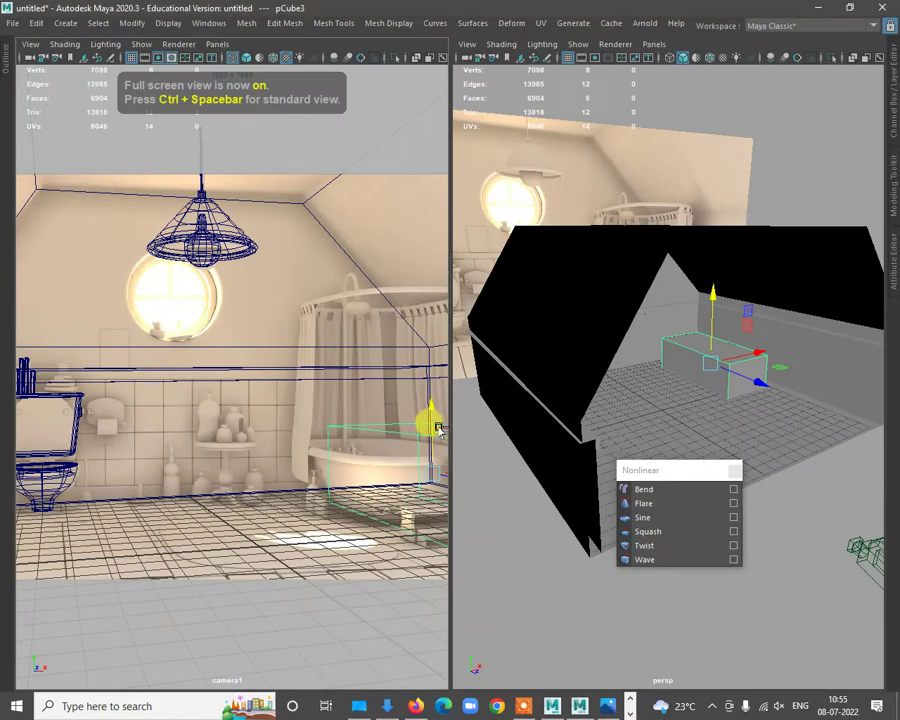
pyautogui.hotkey('ctrl', 'space')
pyautogui.click(260, 226)
pyautogui.press('space')
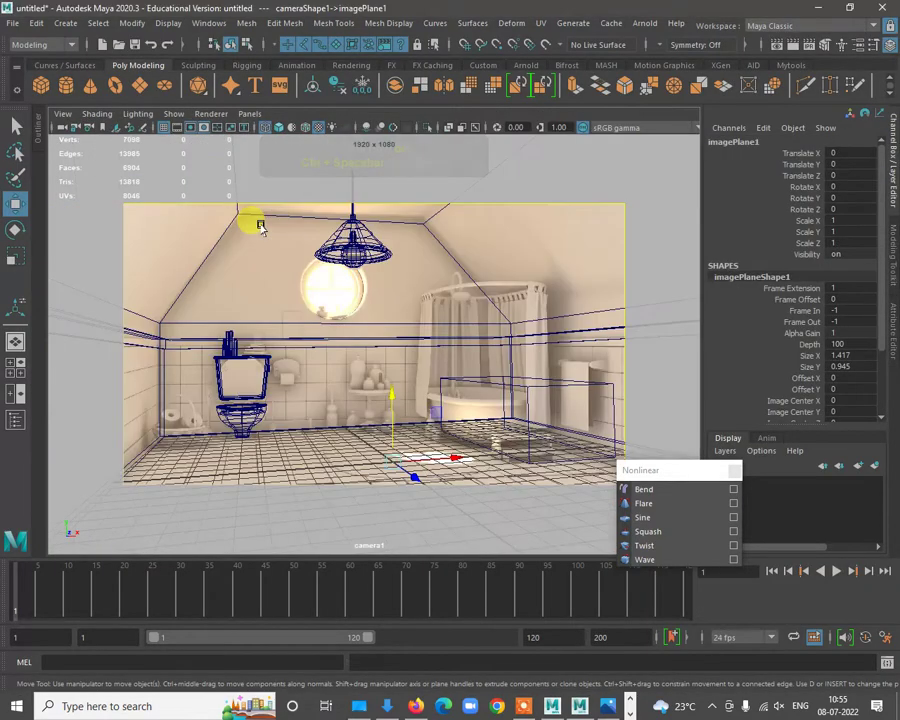
pyautogui.click(545, 389)
pyautogui.moveTo(551, 422); pyautogui.dragTo(520, 418)
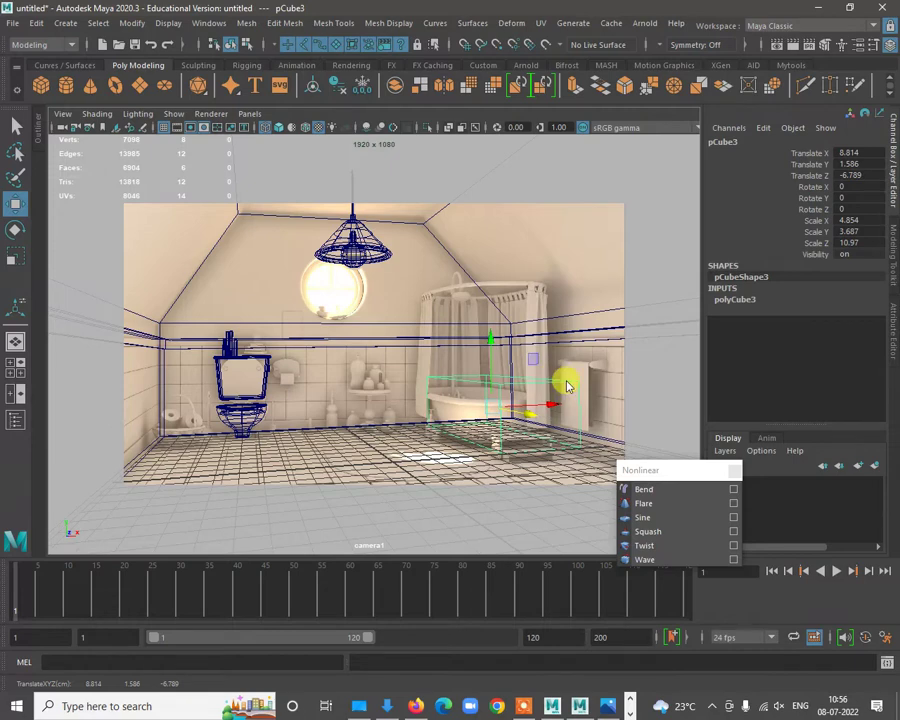
pyautogui.moveTo(566, 387); pyautogui.dragTo(564, 430, button='right')
pyautogui.click(526, 410)
pyautogui.press('space')
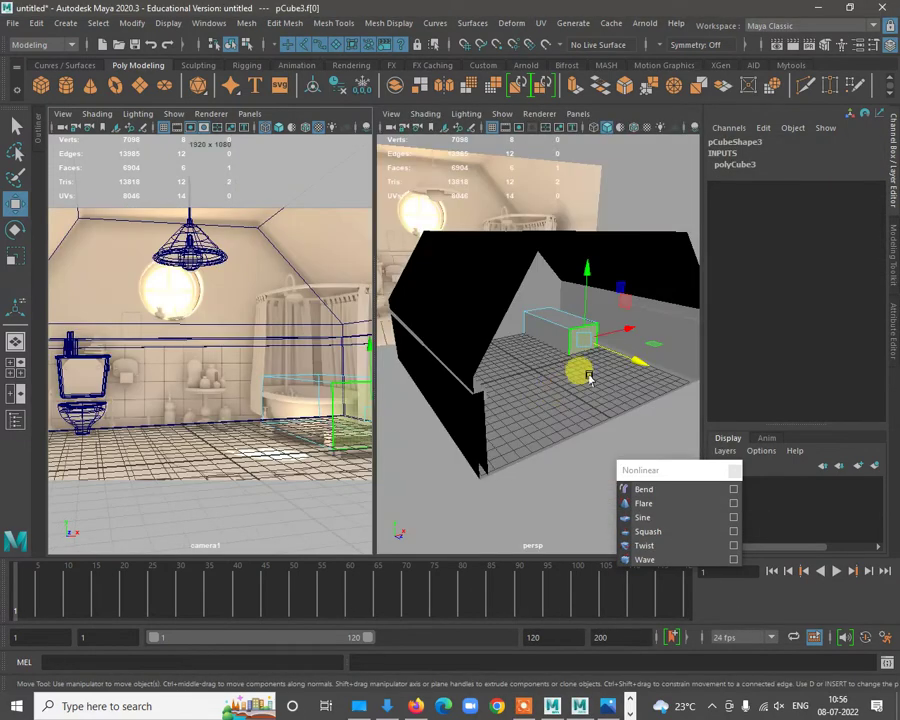
pyautogui.moveTo(628, 360); pyautogui.dragTo(595, 353)
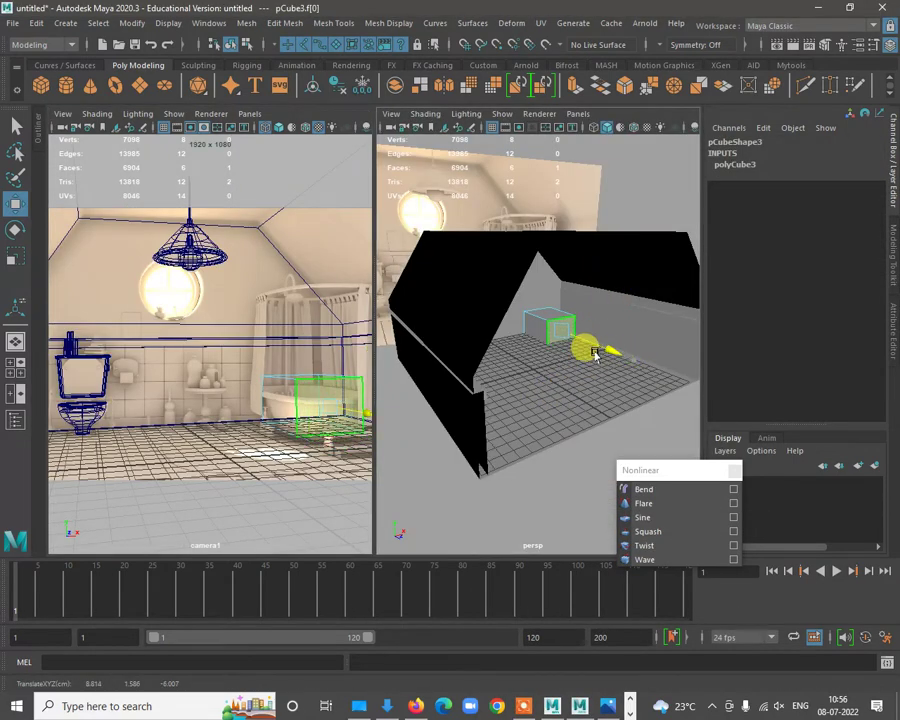
pyautogui.click(541, 322)
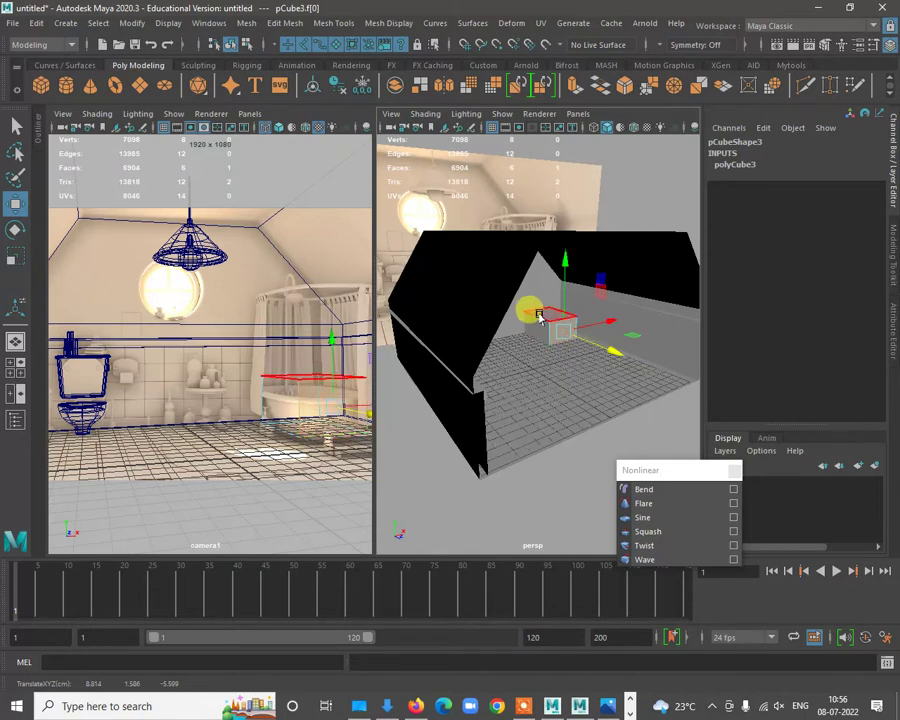
pyautogui.moveTo(542, 311); pyautogui.dragTo(553, 281)
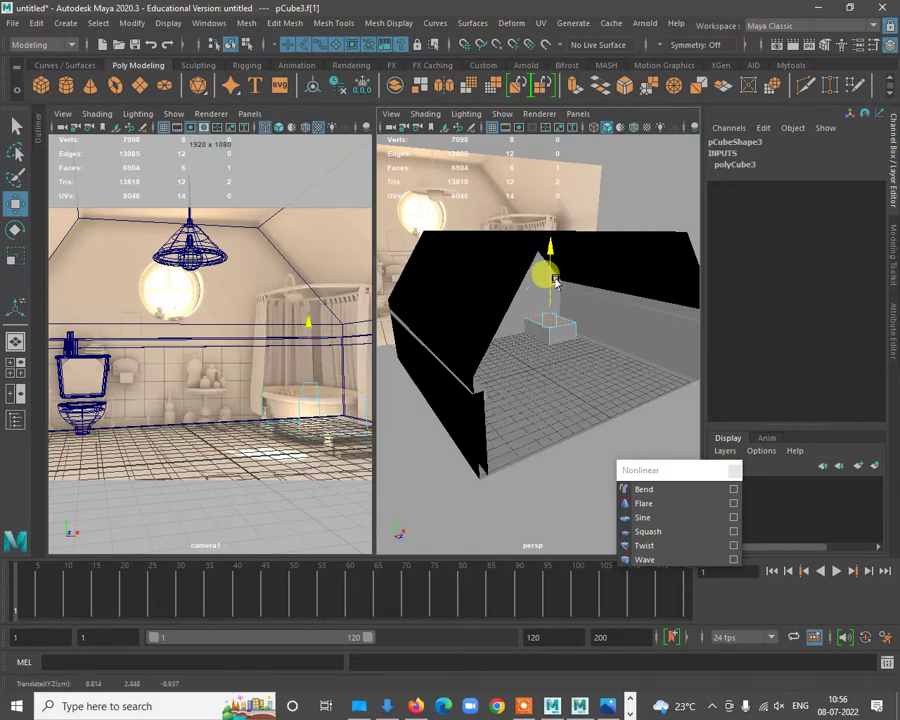
pyautogui.click(544, 338)
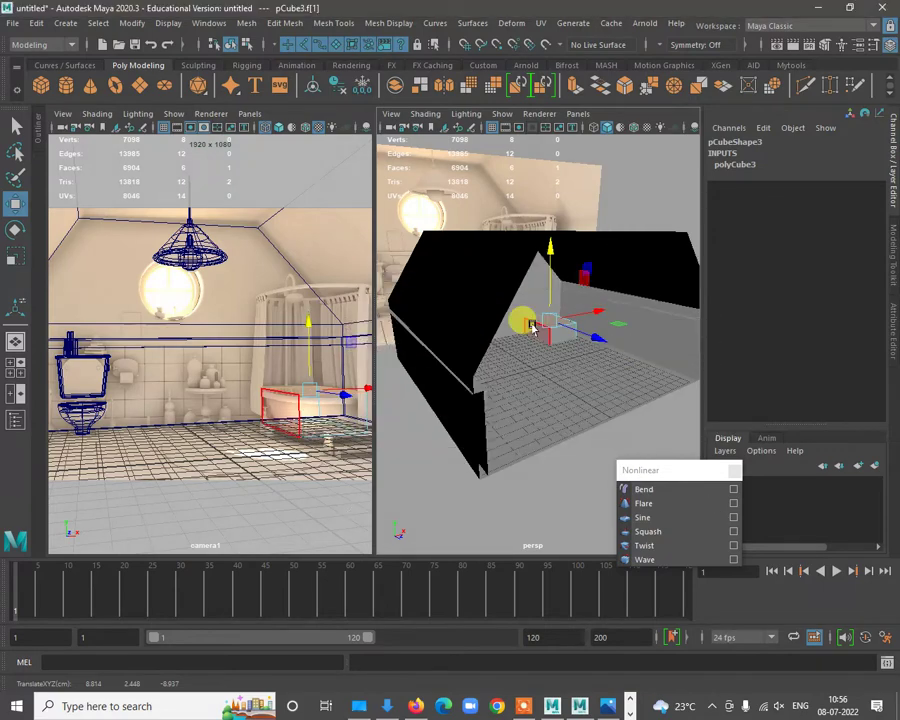
pyautogui.press('space')
pyautogui.keyDown('alt'); pyautogui.moveTo(400, 333); pyautogui.dragTo(484, 323); pyautogui.keyUp('alt')
pyautogui.scroll(-3, 484, 323)
pyautogui.press('4')
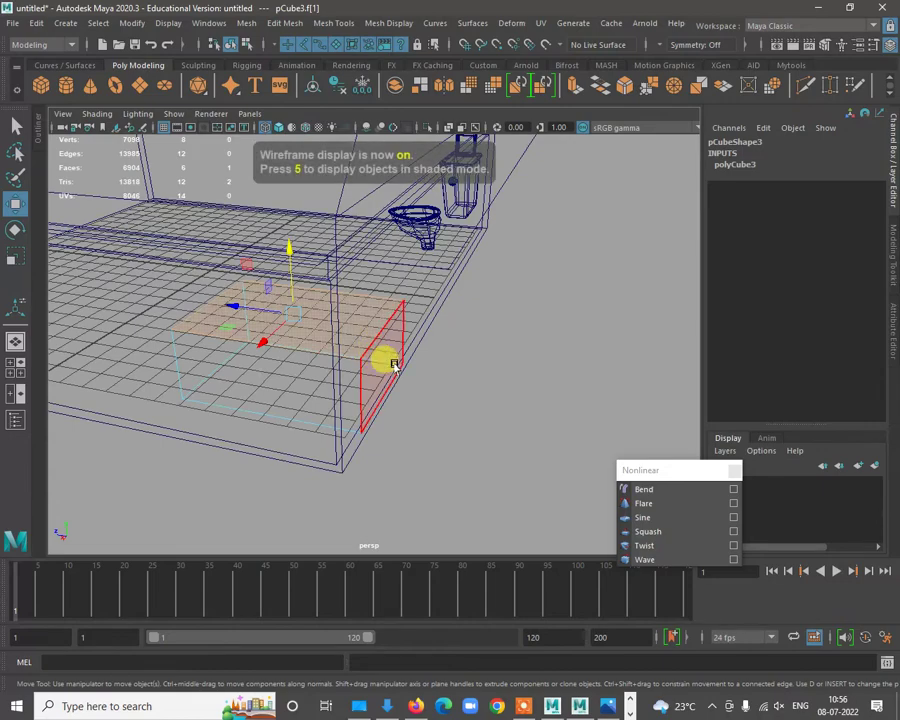
pyautogui.click(381, 356)
pyautogui.keyDown('alt'); pyautogui.moveTo(381, 356); pyautogui.dragTo(476, 345); pyautogui.keyUp('alt')
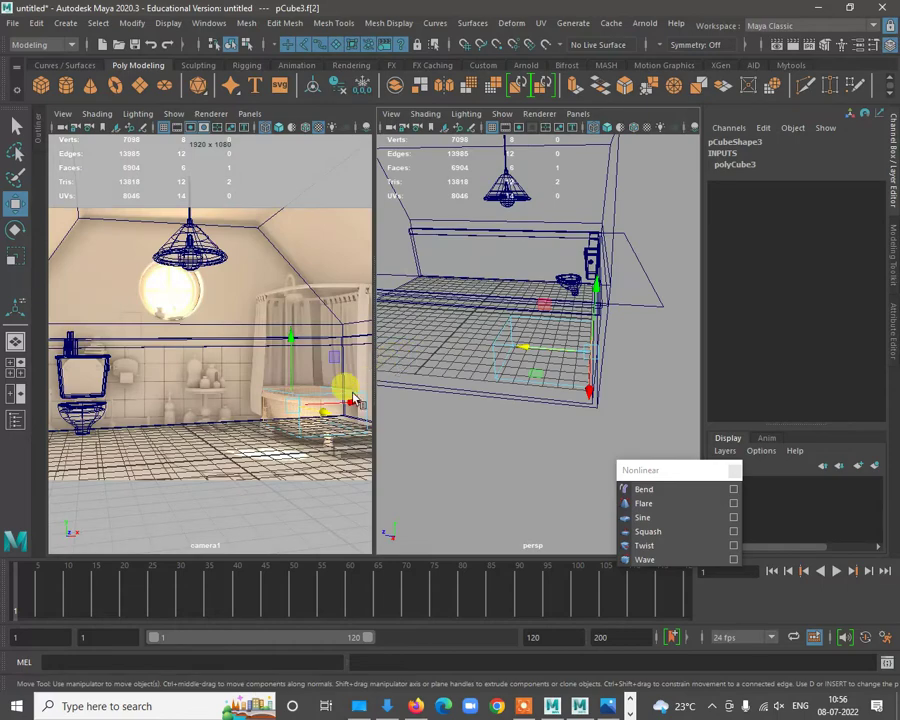
pyautogui.press('space')
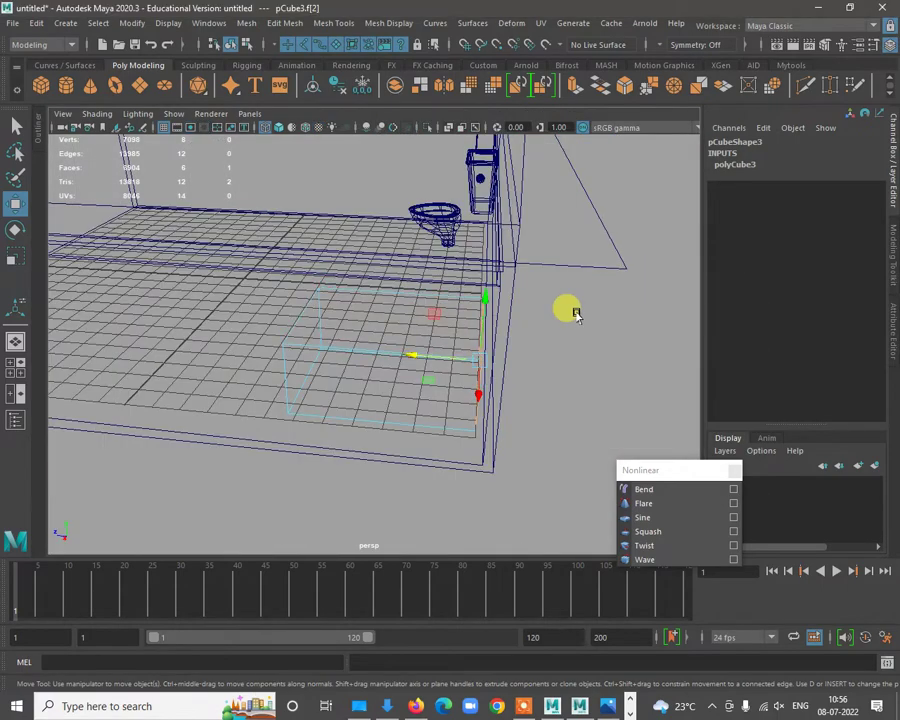
pyautogui.press('space')
pyautogui.press('space')
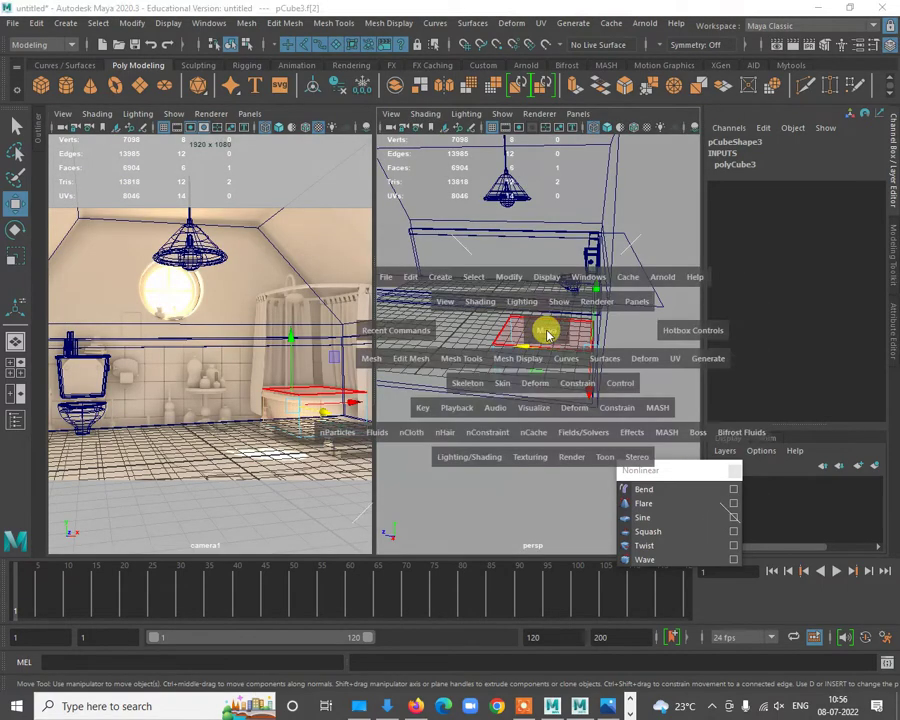
pyautogui.keyDown('alt'); pyautogui.moveTo(408, 382); pyautogui.dragTo(328, 180); pyautogui.keyUp('alt')
pyautogui.rightClick(536, 318)
pyautogui.click(518, 320)
pyautogui.keyDown('alt'); pyautogui.moveTo(426, 240); pyautogui.dragTo(503, 322); pyautogui.keyUp('alt')
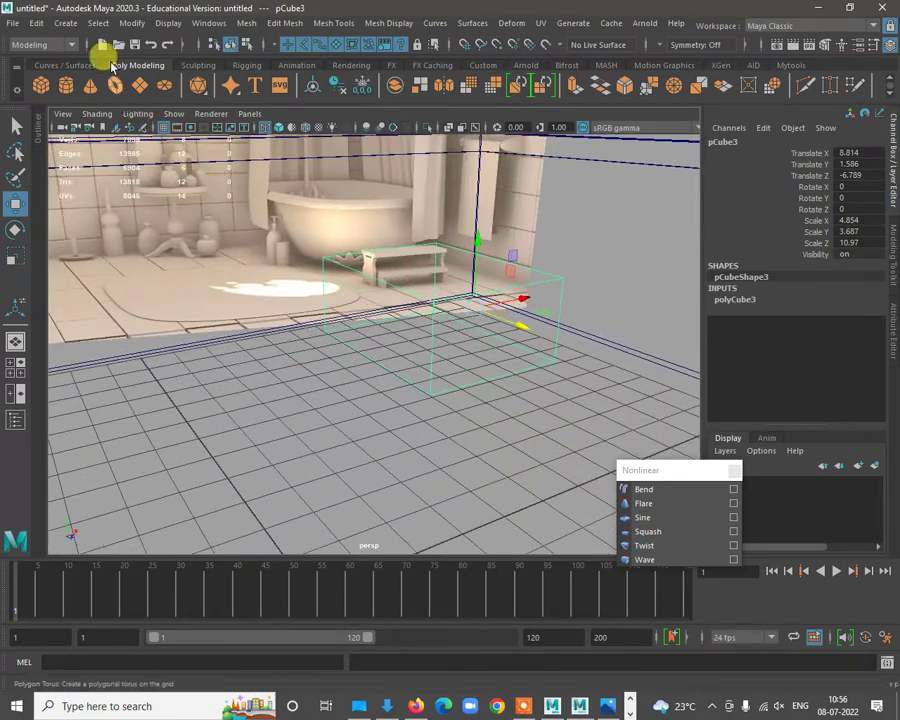
# Step: Apply Mesh Smooth to the box, then undo it to keep the box plain
pyautogui.click(245, 25)
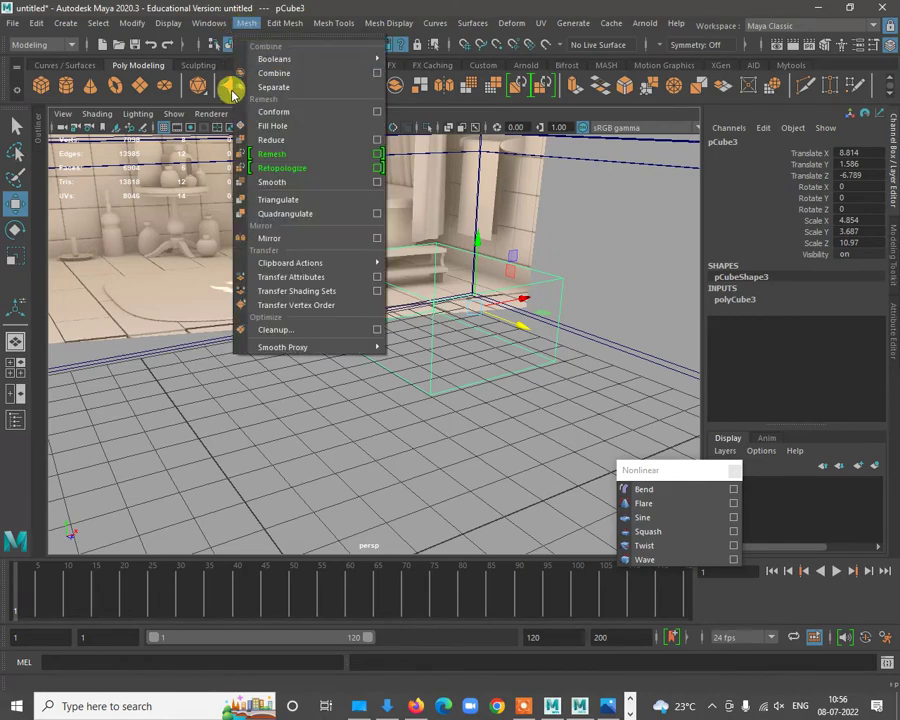
pyautogui.click(298, 190)
pyautogui.keyDown('alt'); pyautogui.moveTo(291, 177); pyautogui.dragTo(466, 320); pyautogui.keyUp('alt')
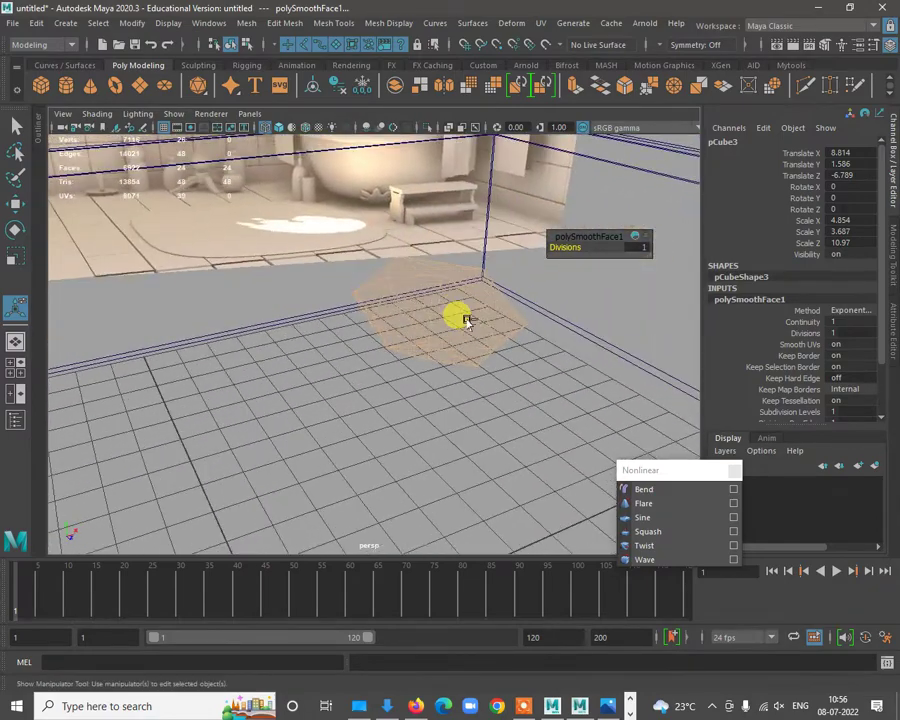
pyautogui.hotkey('ctrl', 'z')
pyautogui.moveTo(466, 308); pyautogui.dragTo(505, 310, button='right')
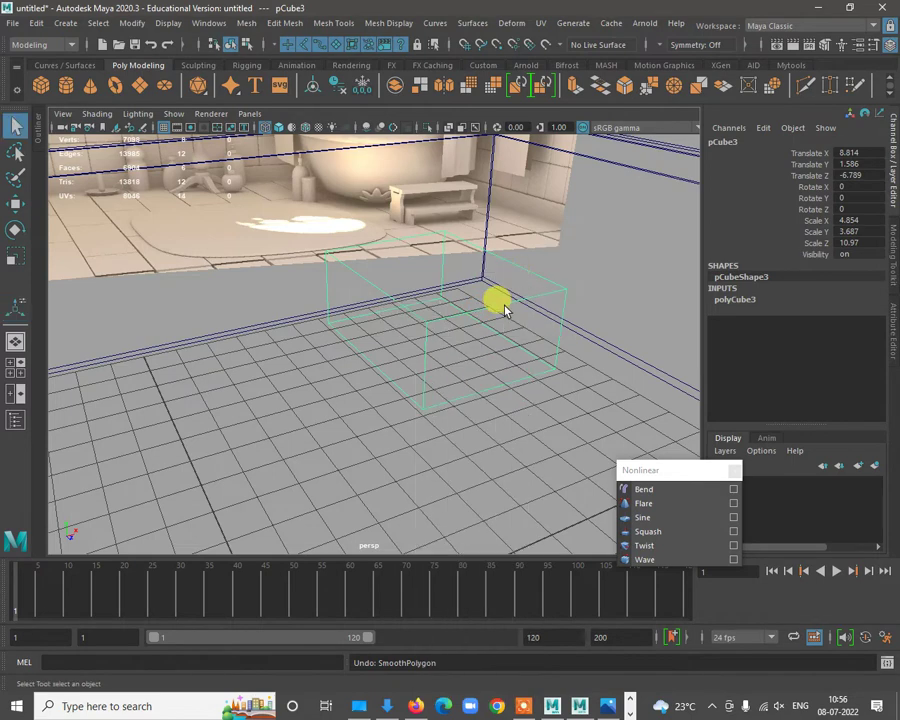
# Step: Set polyCube3's Subdivisions Height to 2
pyautogui.click(728, 299)
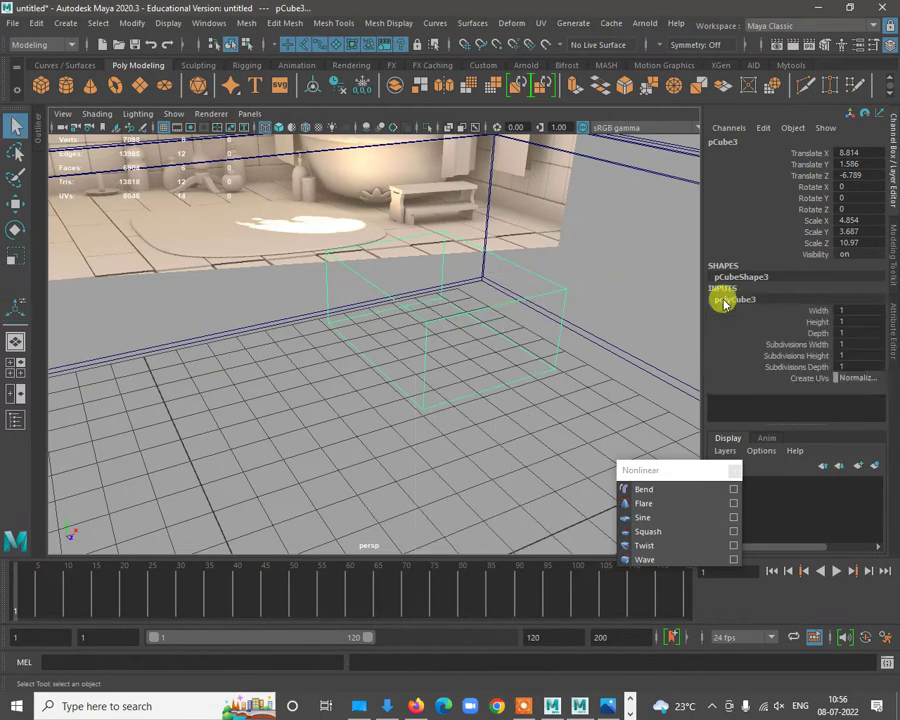
pyautogui.click(815, 344)
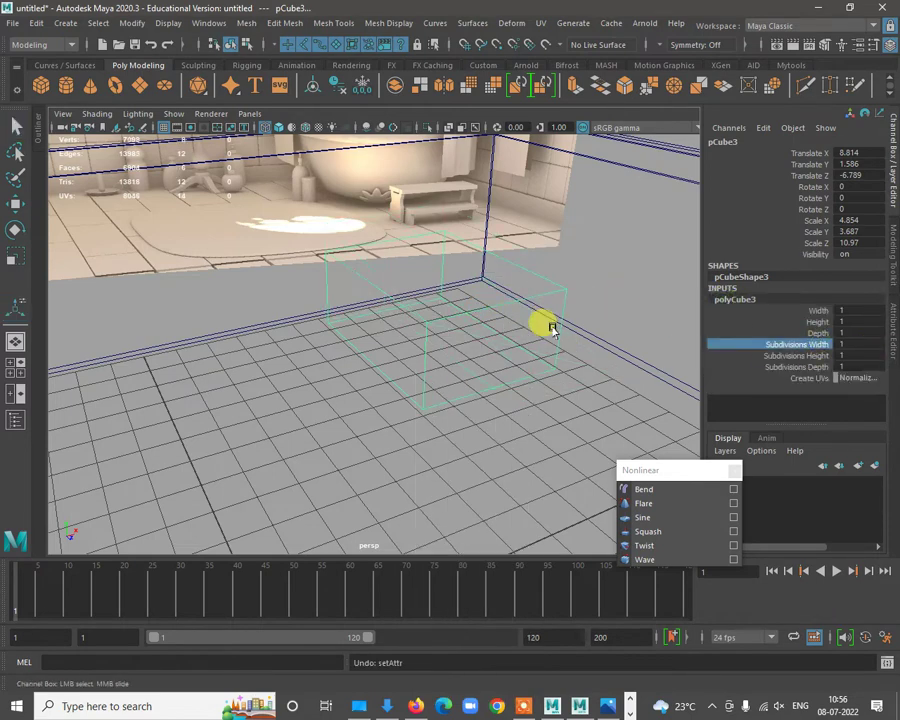
pyautogui.keyDown('alt'); pyautogui.moveTo(501, 342); pyautogui.dragTo(494, 290); pyautogui.keyUp('alt')
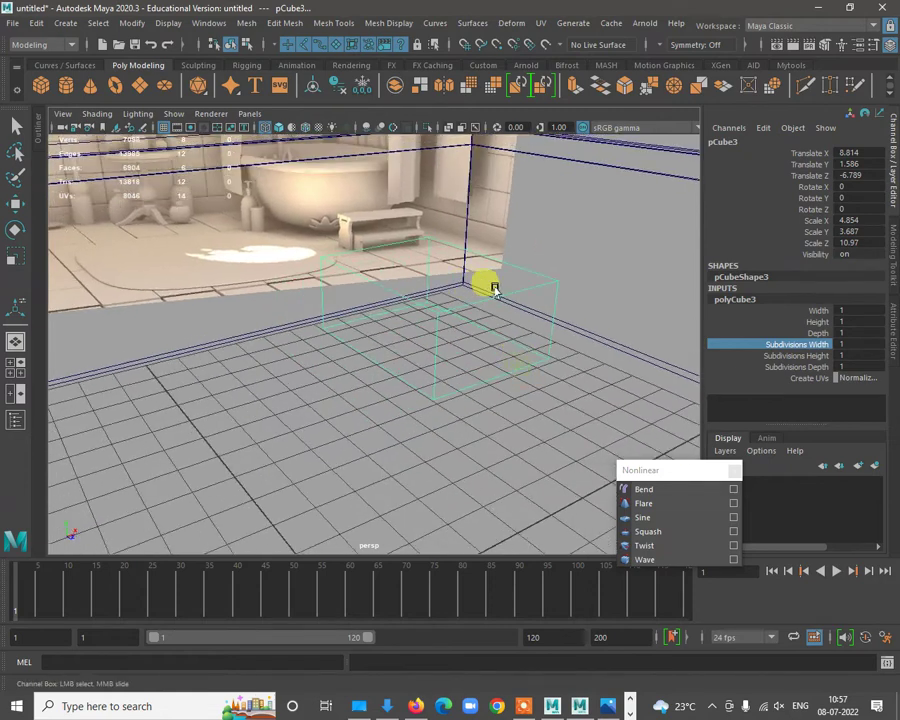
pyautogui.click(815, 357)
pyautogui.moveTo(566, 358); pyautogui.dragTo(577, 361, button='middle')
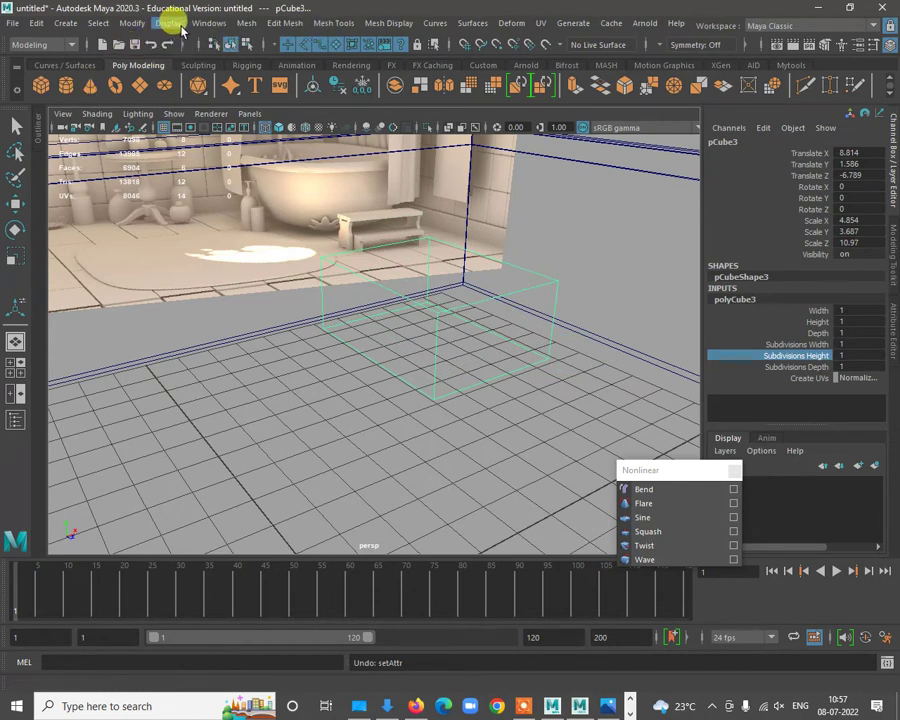
# Step: Apply Mesh > Smooth to the box so it becomes a rounded shape
pyautogui.click(245, 22)
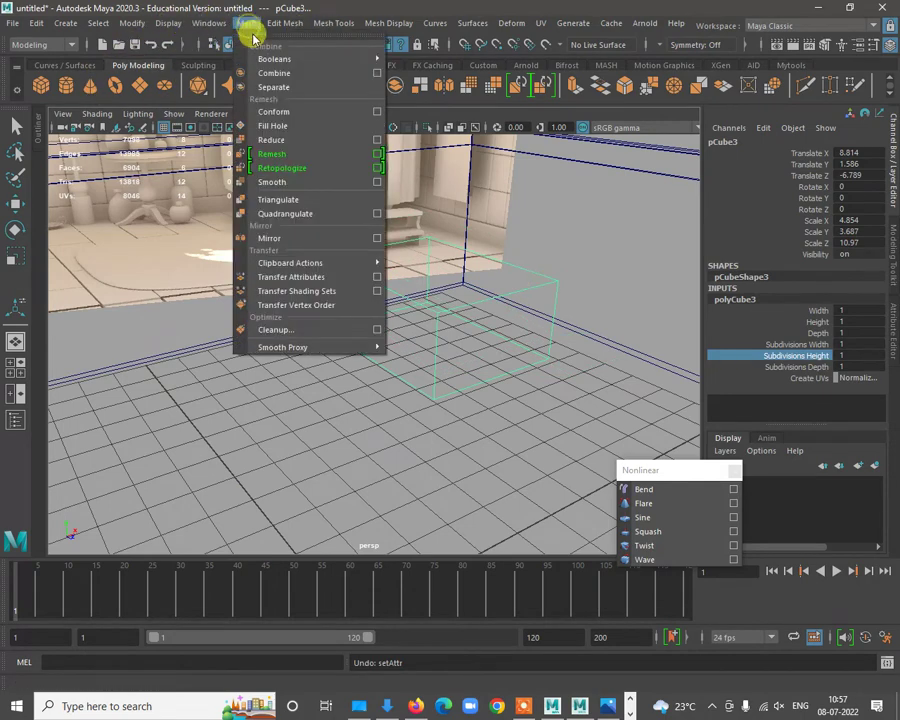
pyautogui.click(284, 181)
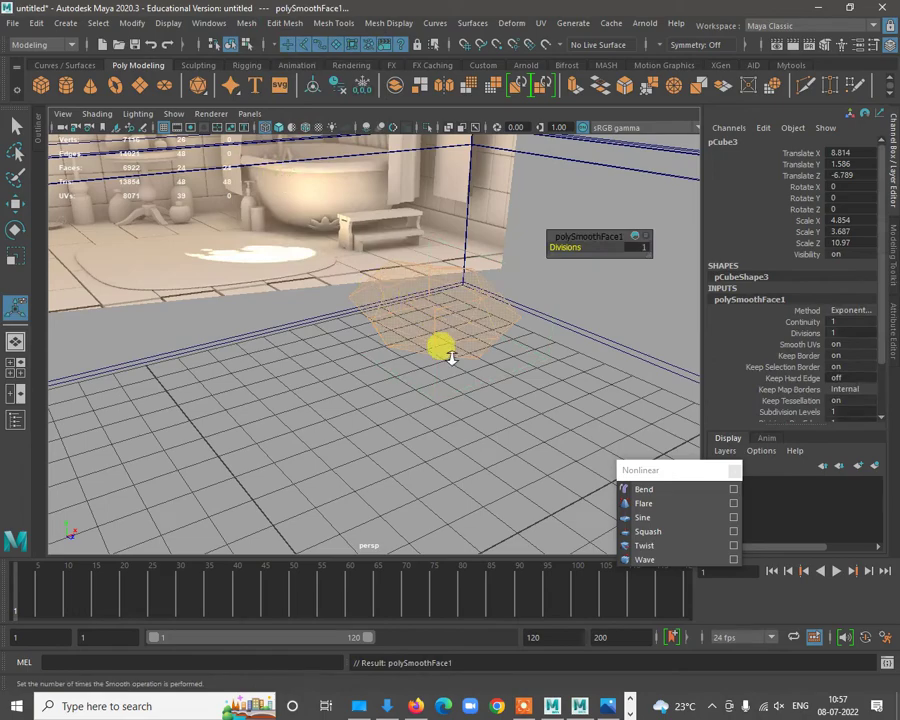
pyautogui.keyDown('alt'); pyautogui.moveTo(451, 357); pyautogui.dragTo(466, 248); pyautogui.keyUp('alt')
# Step: Delete the top face of the smoothed box and return to Object Mode
pyautogui.press('w')
pyautogui.moveTo(466, 248); pyautogui.dragTo(473, 270, button='right')
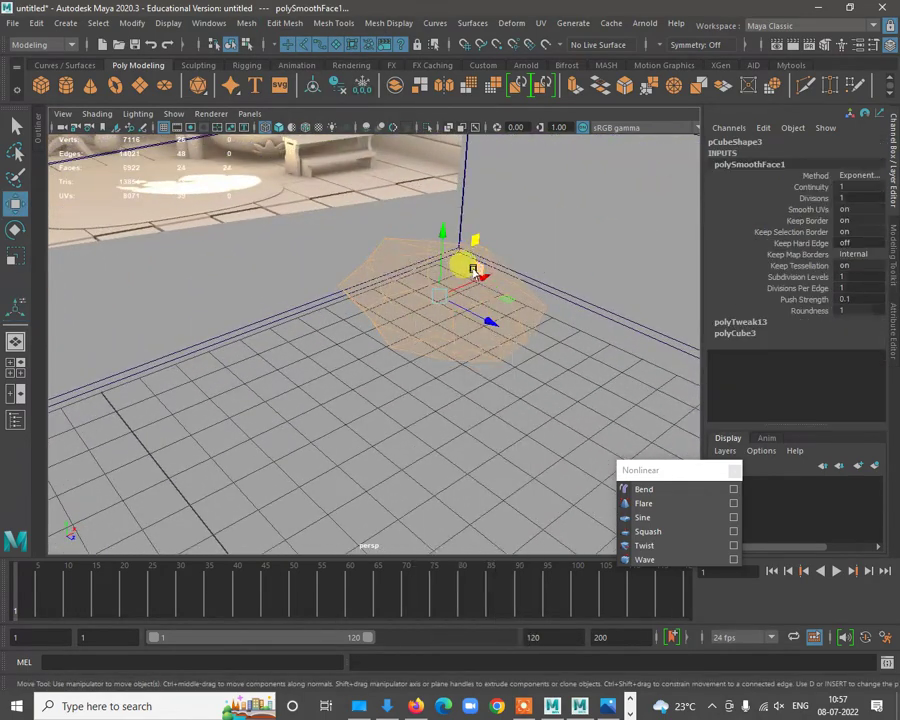
pyautogui.moveTo(562, 235); pyautogui.dragTo(484, 256, button='right')
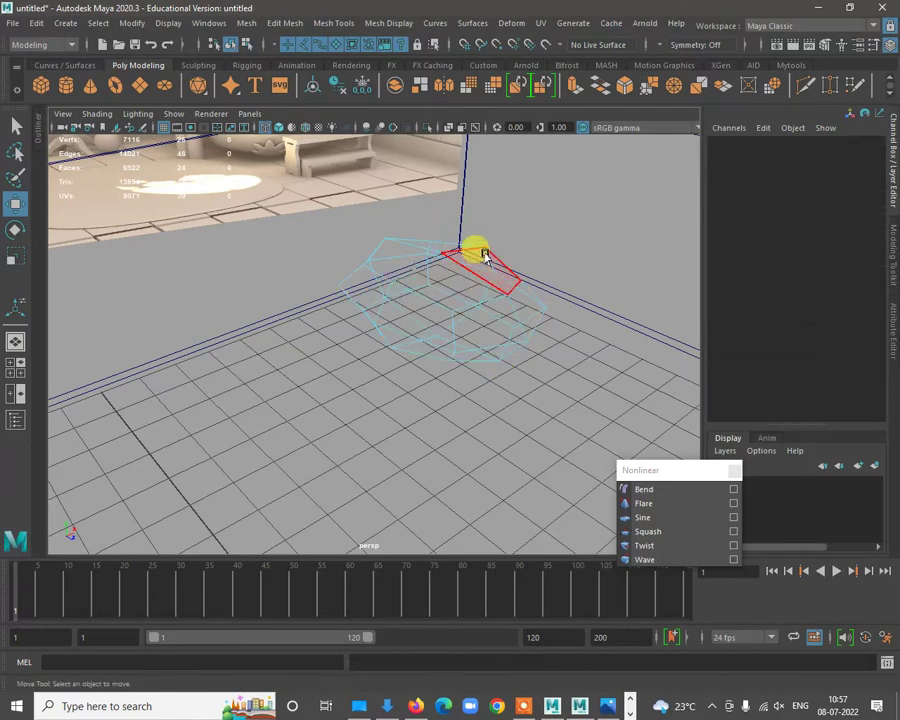
pyautogui.click(438, 280)
pyautogui.moveTo(405, 265); pyautogui.dragTo(452, 246)
pyautogui.press('Delete')
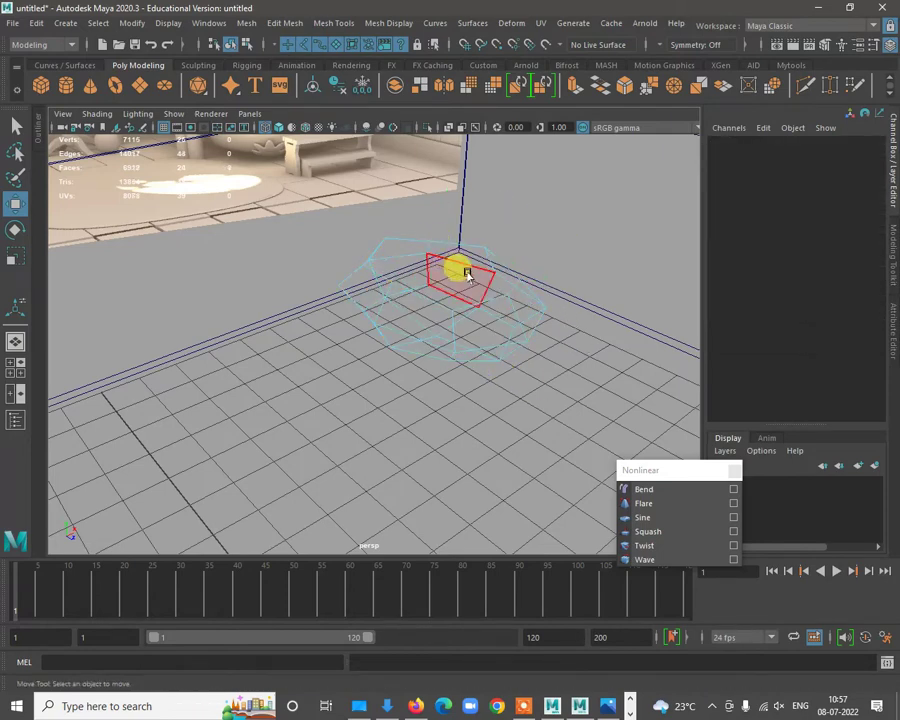
pyautogui.moveTo(478, 250); pyautogui.dragTo(529, 264, button='right')
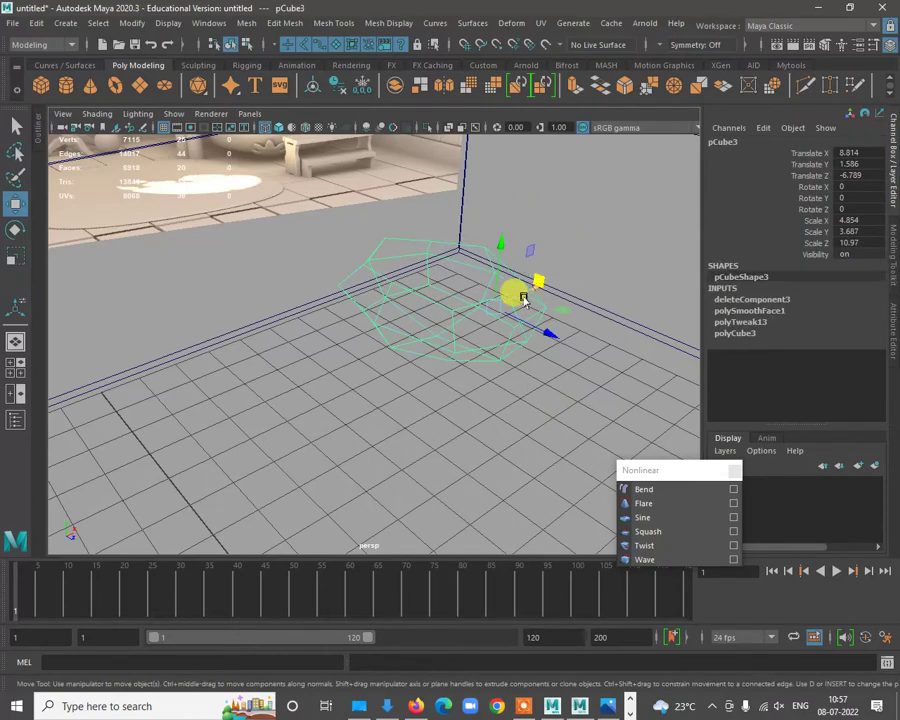
# Step: Scale the tub shell to about 5.45 tall in Y and wider along X
pyautogui.moveTo(524, 299)
pyautogui.keyDown('alt'); pyautogui.mouseDown()
pyautogui.moveTo(478, 333)
pyautogui.moveTo(484, 315)
pyautogui.moveTo(514, 318)
pyautogui.mouseUp(); pyautogui.keyUp('alt')
pyautogui.press('r')
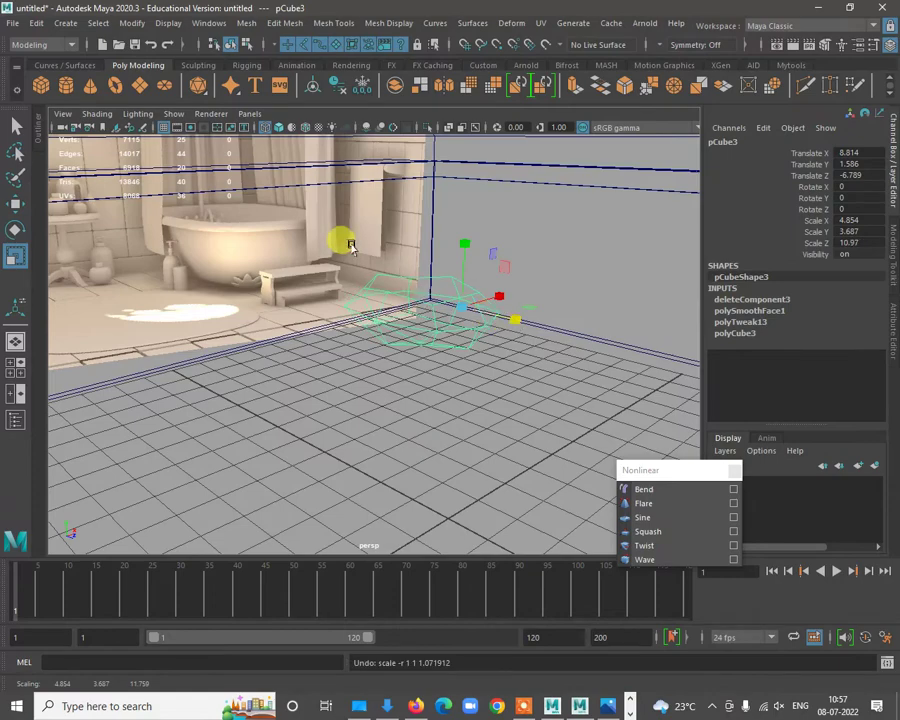
pyautogui.press('space')
pyautogui.press('space')
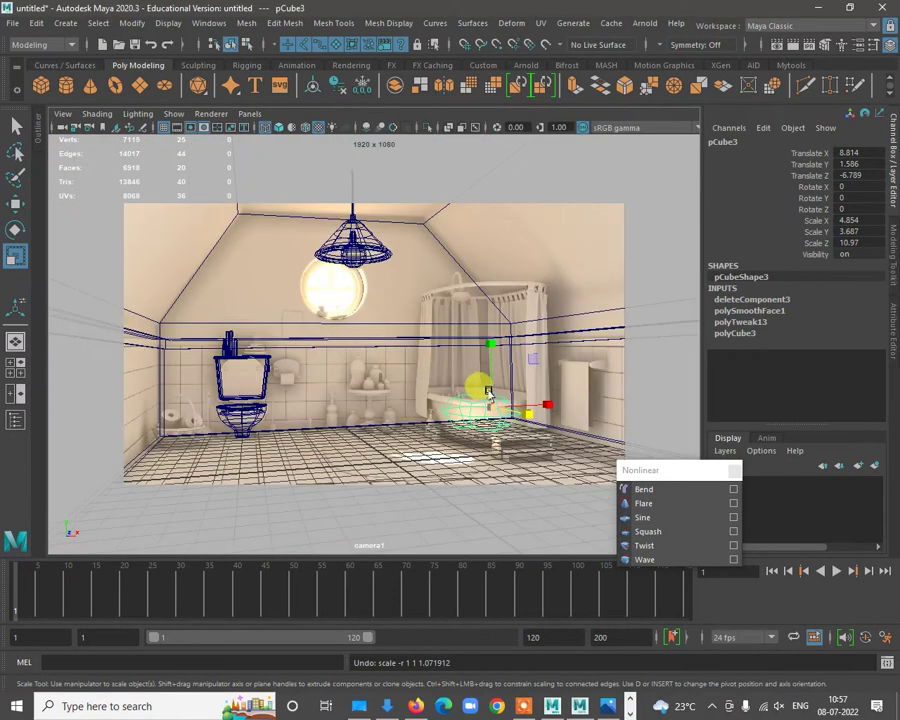
pyautogui.press('w')
pyautogui.press('r')
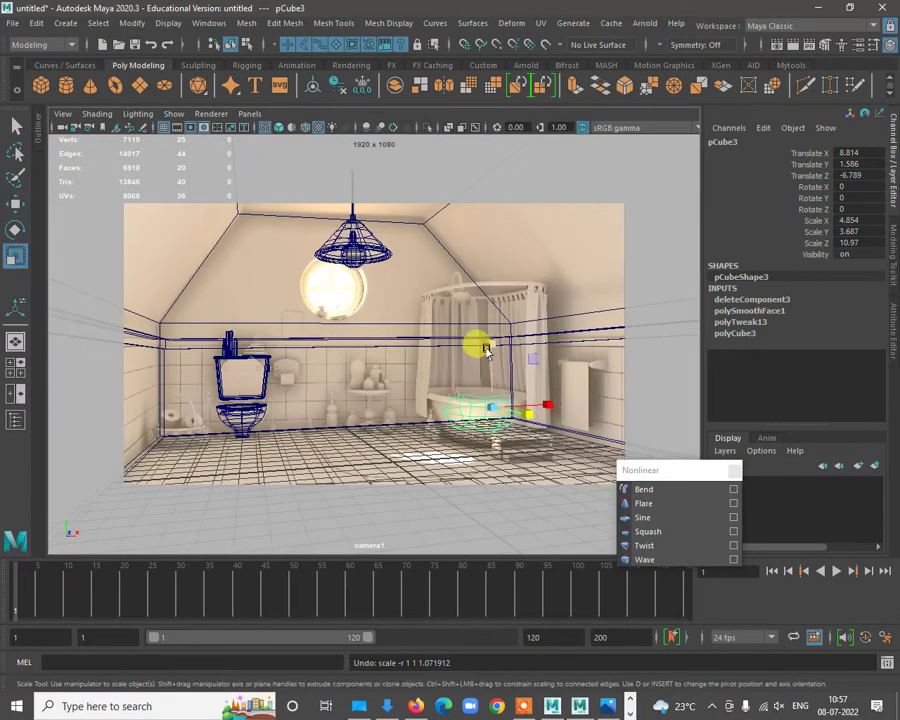
pyautogui.moveTo(478, 344); pyautogui.dragTo(482, 306)
pyautogui.moveTo(566, 406); pyautogui.dragTo(554, 404)
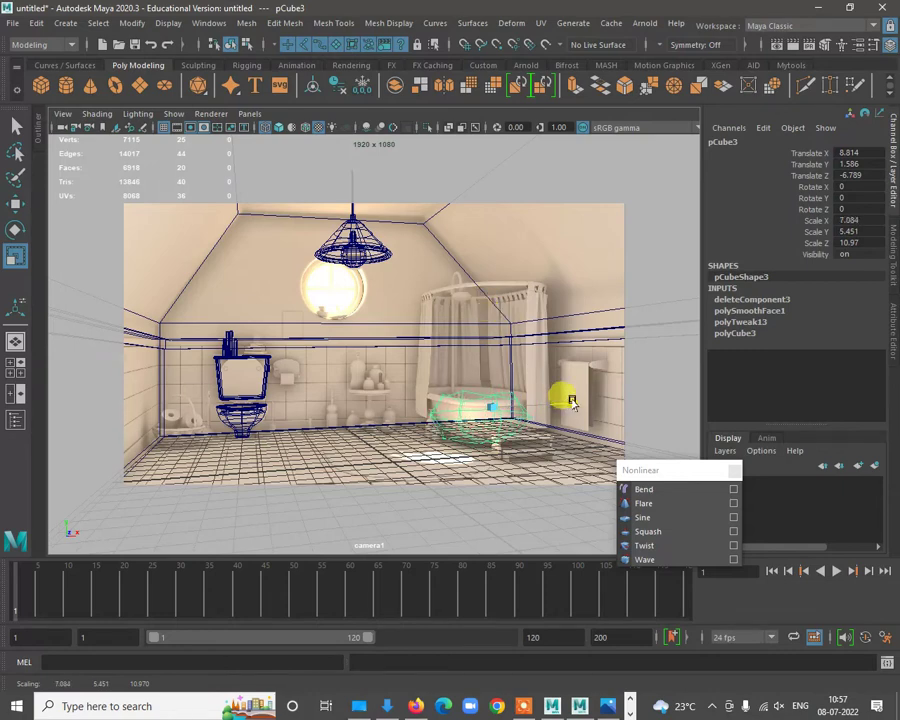
pyautogui.press('space')
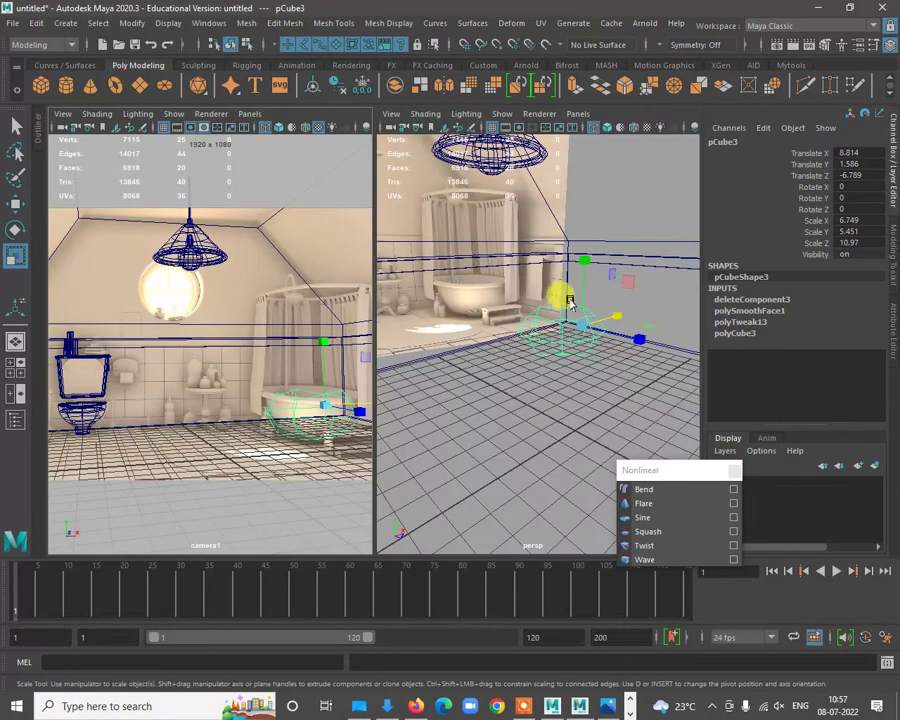
pyautogui.press('space')
pyautogui.keyDown('alt'); pyautogui.moveTo(514, 342); pyautogui.dragTo(451, 387); pyautogui.keyUp('alt')
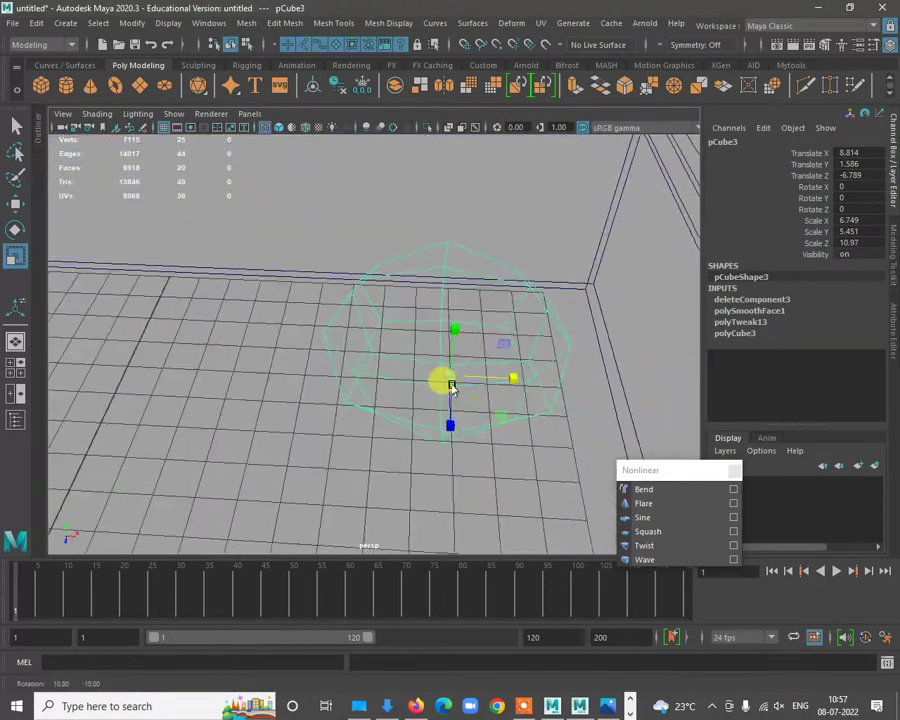
# Step: Select the top rim edge loop, flatten it in Y, and scale it to 0.749 in X
pyautogui.moveTo(468, 253); pyautogui.dragTo(472, 221, button='right')
pyautogui.click(468, 256)
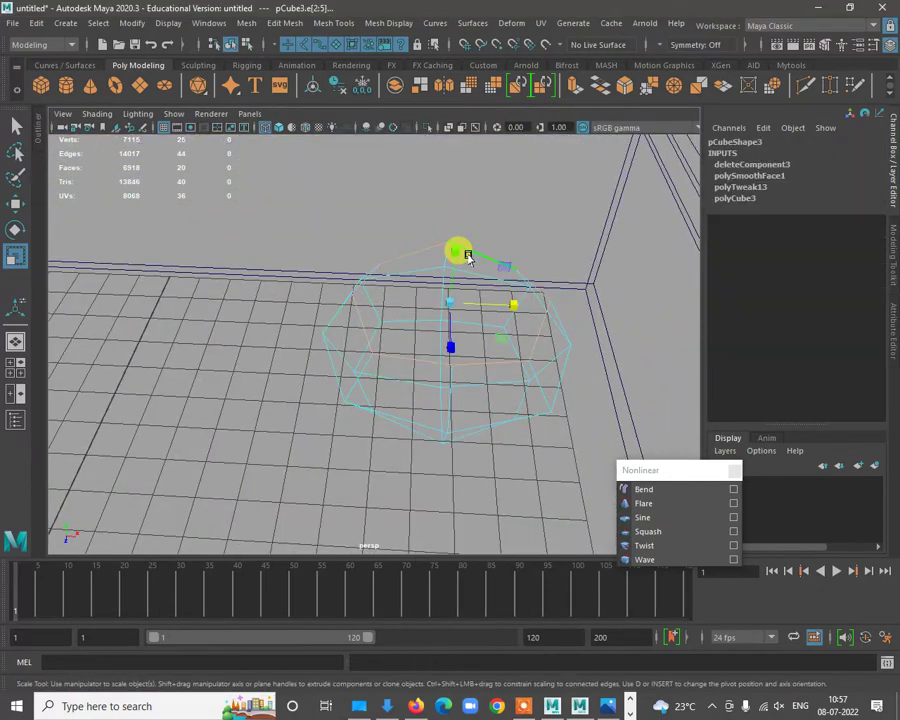
pyautogui.keyDown('alt'); pyautogui.moveTo(468, 256); pyautogui.dragTo(516, 316); pyautogui.keyUp('alt')
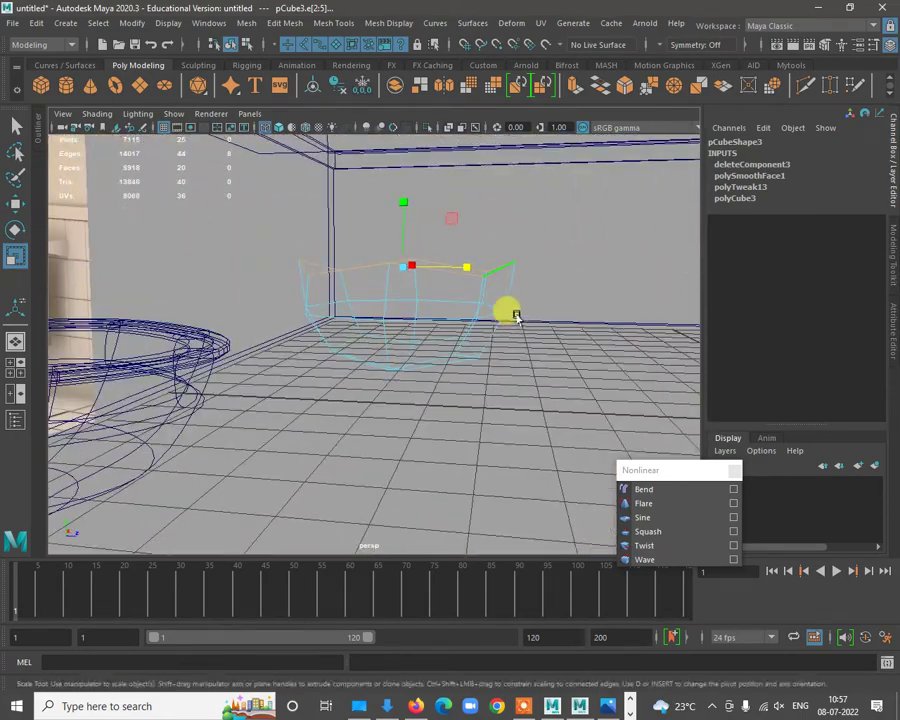
pyautogui.moveTo(392, 198); pyautogui.dragTo(399, 248)
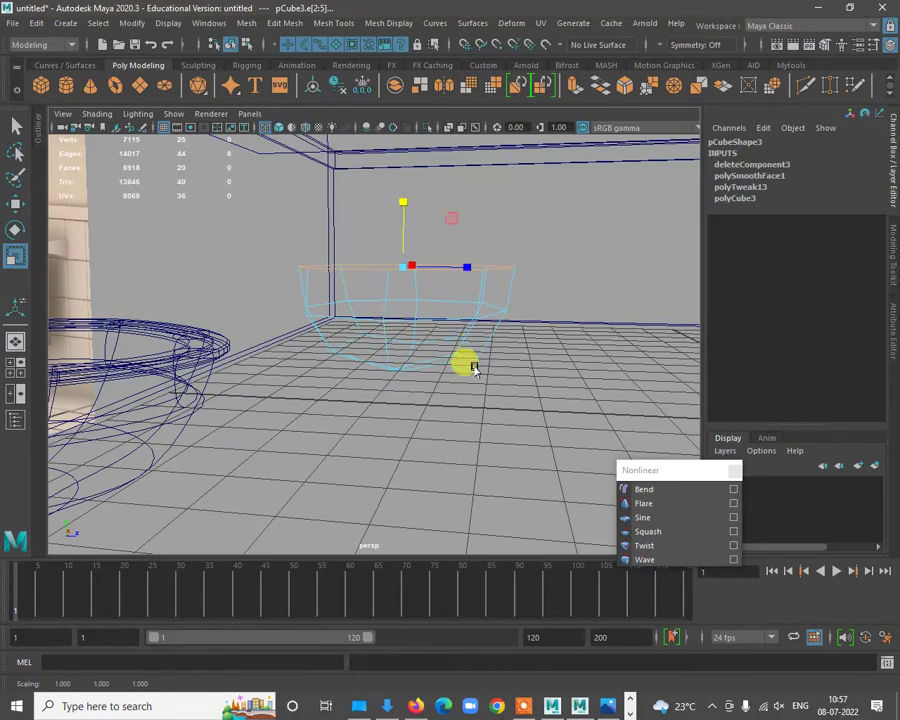
pyautogui.keyDown('alt'); pyautogui.moveTo(473, 368); pyautogui.dragTo(518, 328); pyautogui.keyUp('alt')
pyautogui.moveTo(522, 335); pyautogui.dragTo(513, 328, button='right')
pyautogui.keyDown('alt'); pyautogui.moveTo(513, 328); pyautogui.dragTo(446, 204); pyautogui.keyUp('alt')
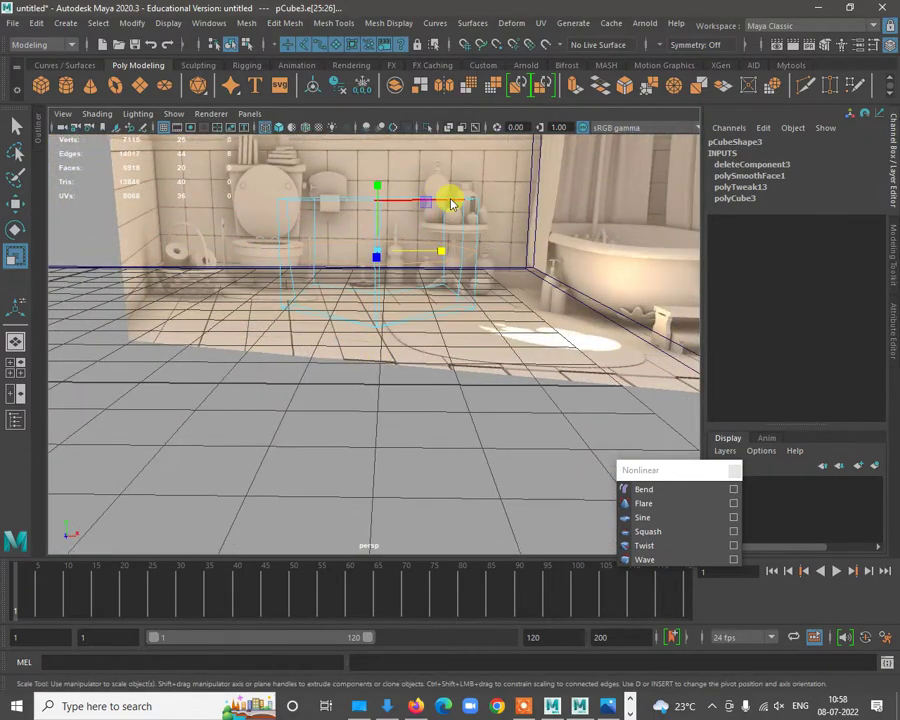
# Step: Select a group of the tub shell's vertices and adjust them with move and scale
pyautogui.press('F9')
pyautogui.keyDown('alt'); pyautogui.moveTo(311, 235); pyautogui.dragTo(330, 324); pyautogui.keyUp('alt')
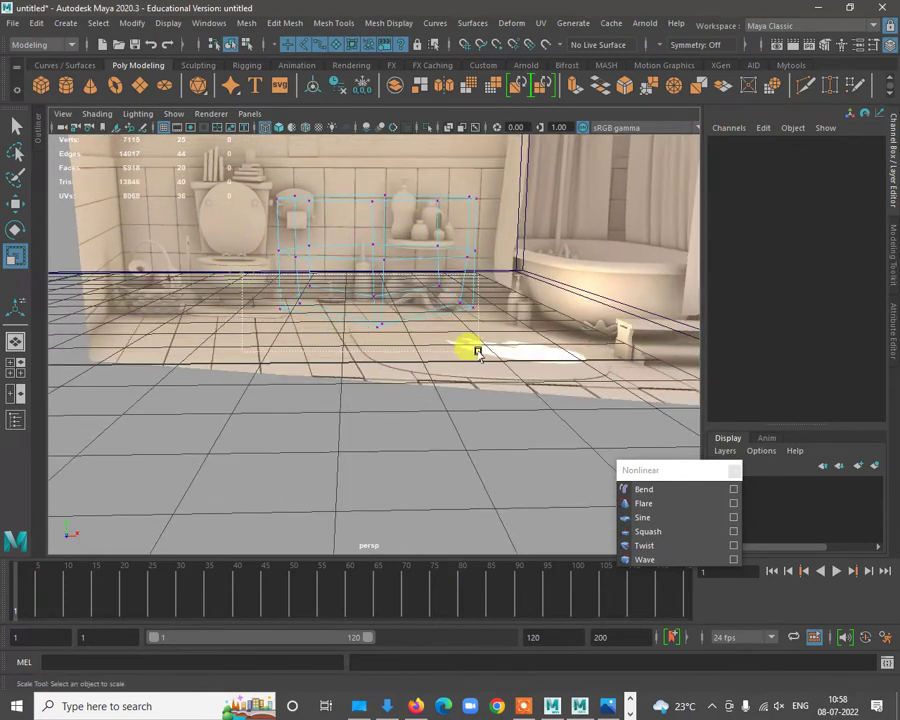
pyautogui.moveTo(477, 352); pyautogui.dragTo(388, 291)
pyautogui.press('w')
pyautogui.click(382, 258)
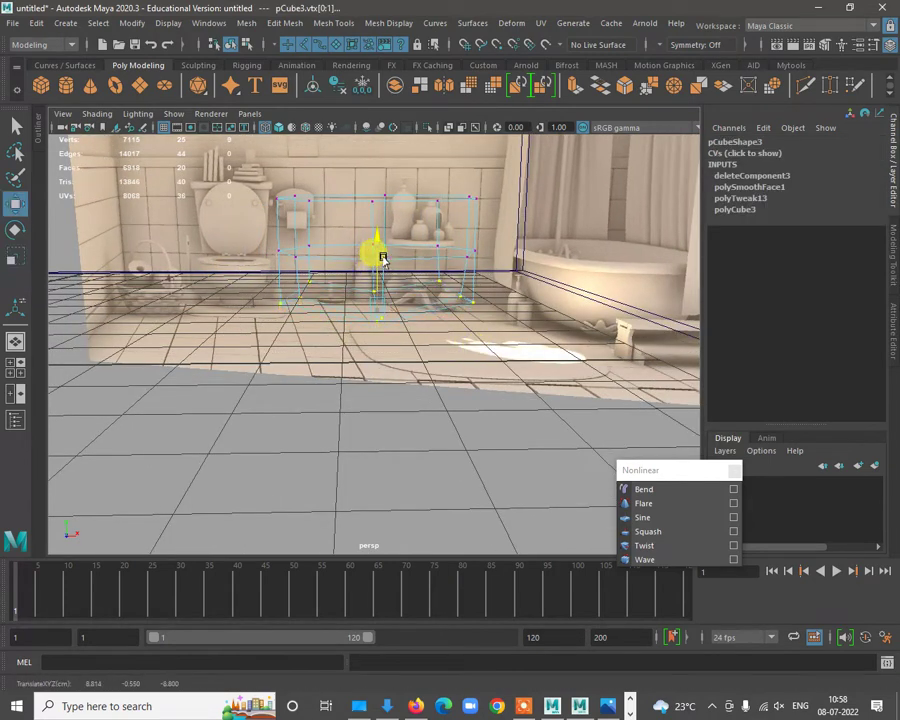
pyautogui.press('5')
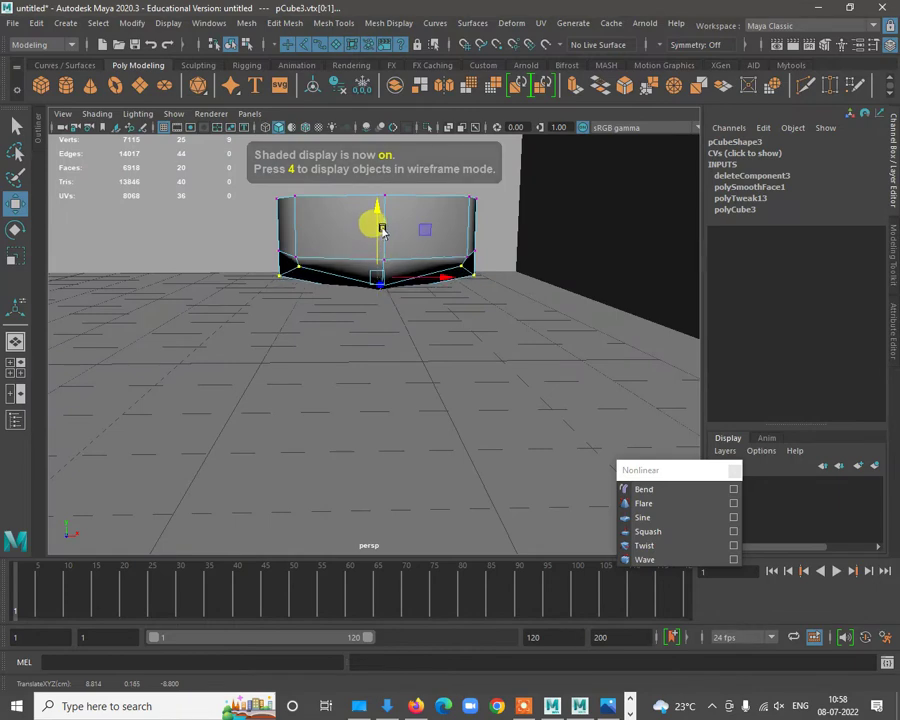
pyautogui.press('r')
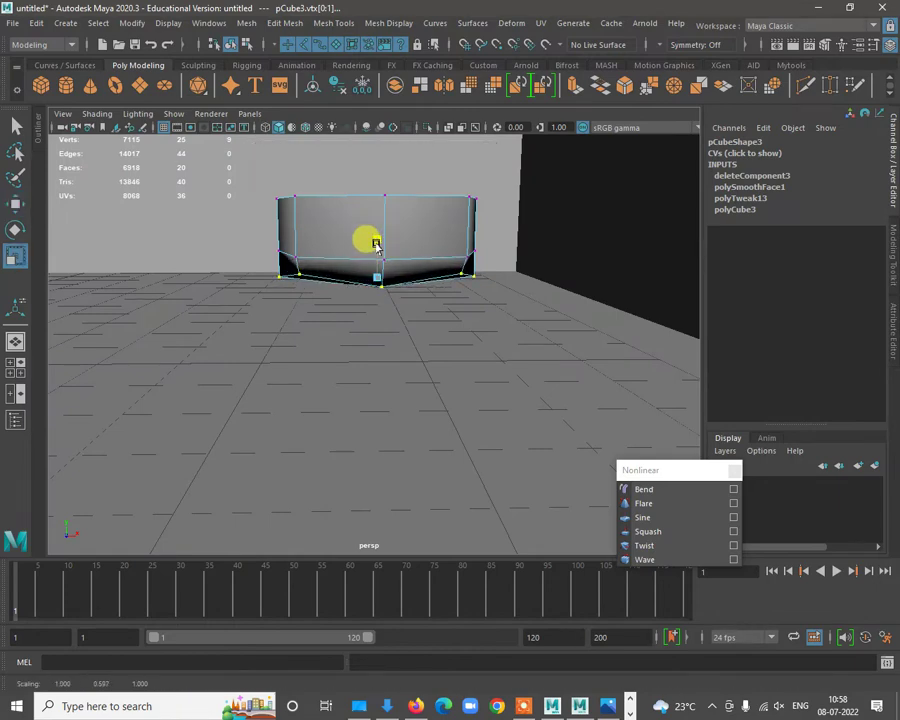
pyautogui.press('w')
# Step: Move two selected edges vertically, then reselect vertices on the tub shell
pyautogui.moveTo(413, 265); pyautogui.dragTo(415, 256, button='right')
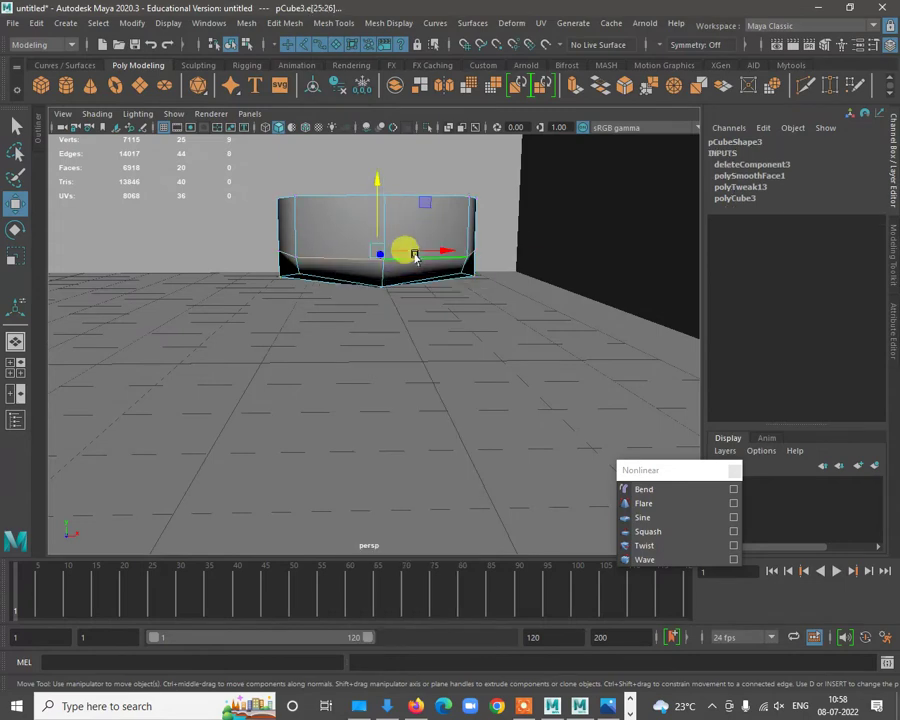
pyautogui.moveTo(415, 256); pyautogui.dragTo(381, 281)
pyautogui.moveTo(381, 281); pyautogui.dragTo(335, 277, button='right')
pyautogui.click(373, 281)
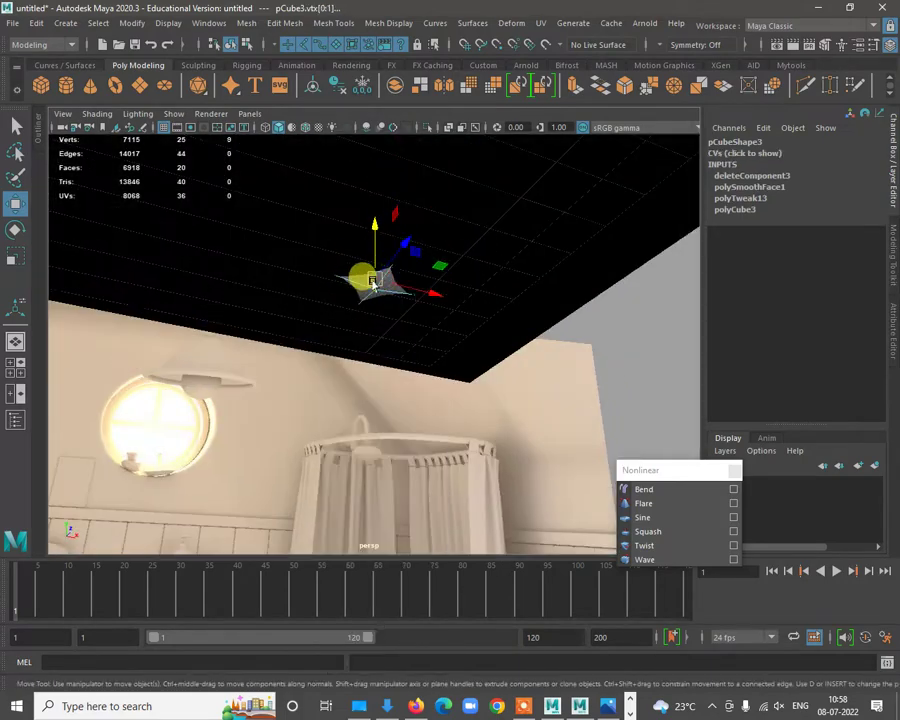
pyautogui.keyDown('alt'); pyautogui.moveTo(370, 290); pyautogui.dragTo(394, 316); pyautogui.keyUp('alt')
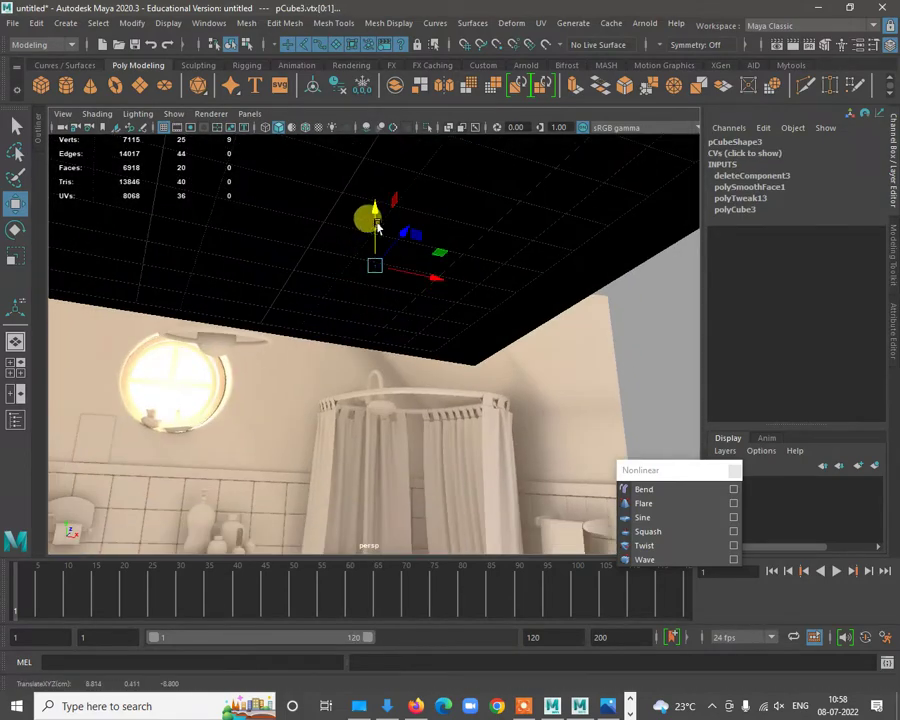
pyautogui.keyDown('alt'); pyautogui.moveTo(374, 226); pyautogui.dragTo(432, 246); pyautogui.keyUp('alt')
# Step: Scale the bottom rim edges slightly flatter, then return the tub to Object Mode
pyautogui.click(458, 223)
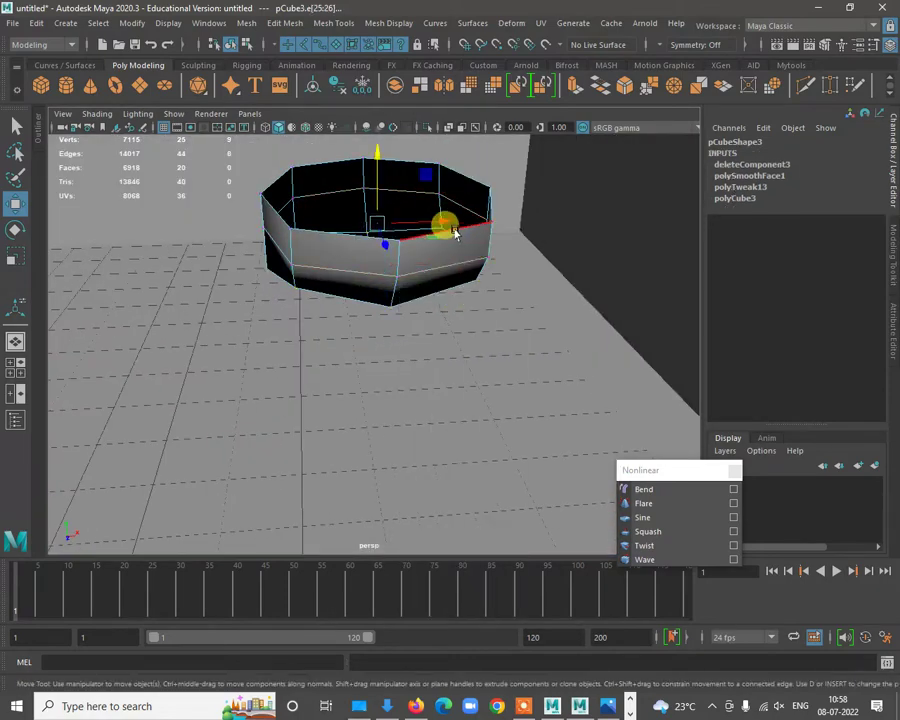
pyautogui.keyDown('alt'); pyautogui.moveTo(466, 286); pyautogui.dragTo(358, 241); pyautogui.keyUp('alt')
pyautogui.rightClick(368, 242)
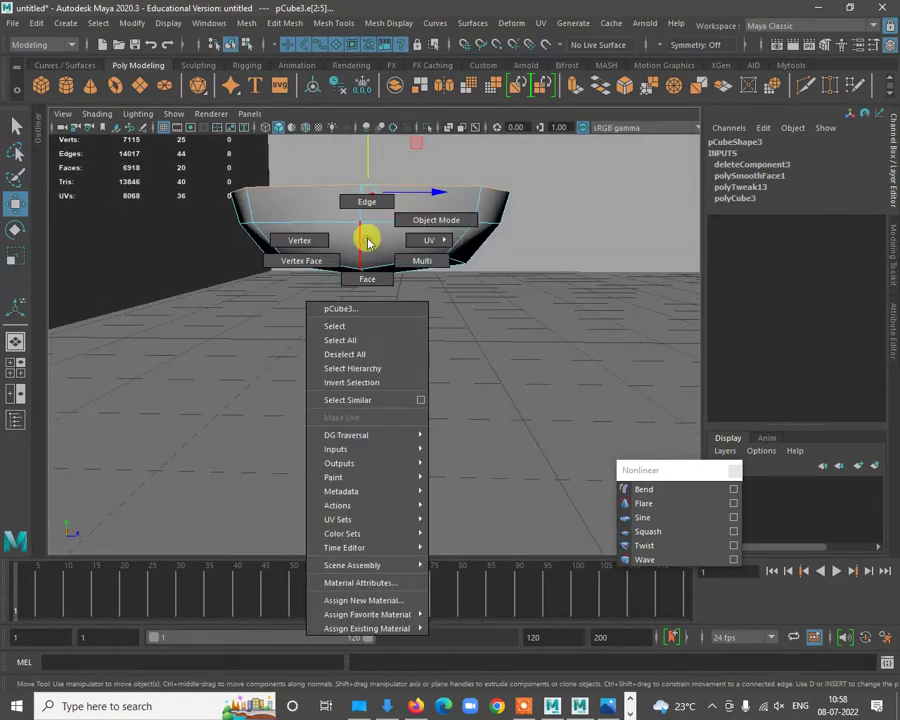
pyautogui.click(362, 204)
pyautogui.click(384, 263)
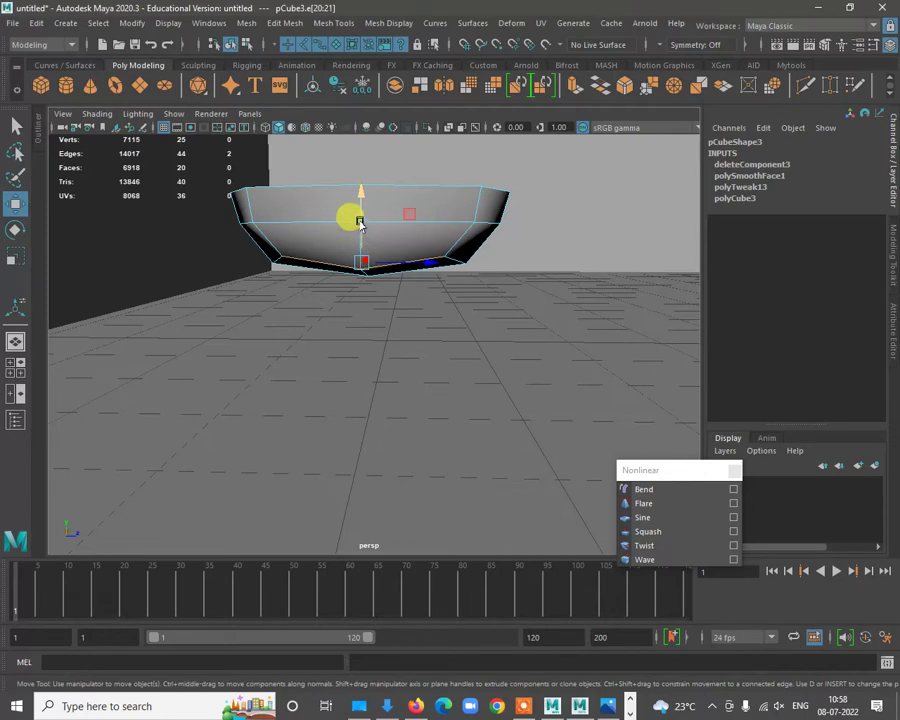
pyautogui.press('r')
pyautogui.moveTo(358, 207); pyautogui.dragTo(361, 208)
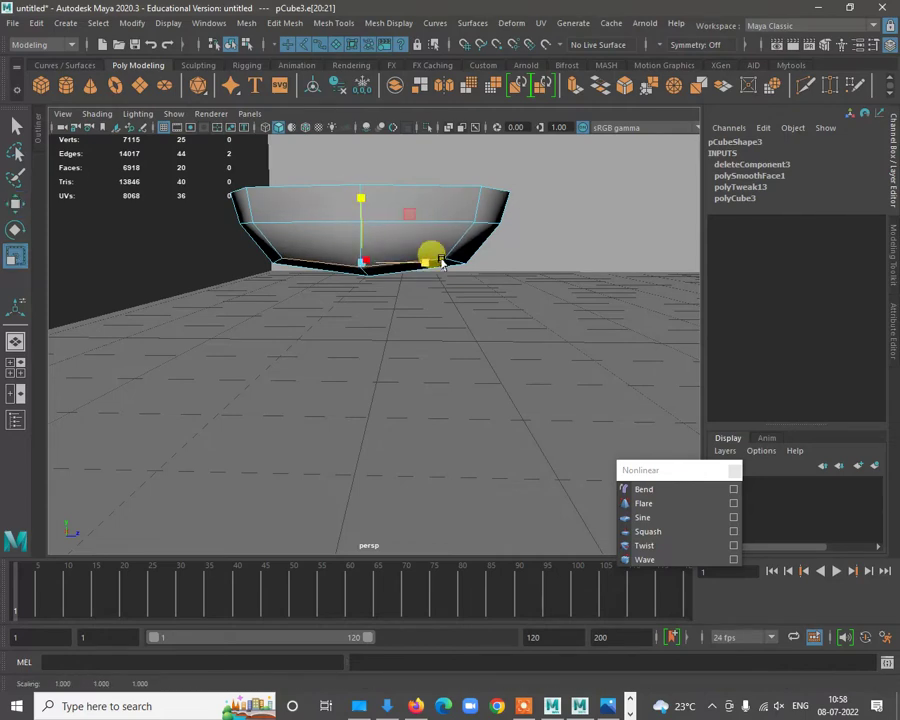
pyautogui.keyDown('alt'); pyautogui.moveTo(441, 263); pyautogui.dragTo(454, 227); pyautogui.keyUp('alt')
pyautogui.moveTo(464, 275); pyautogui.dragTo(474, 220, button='right')
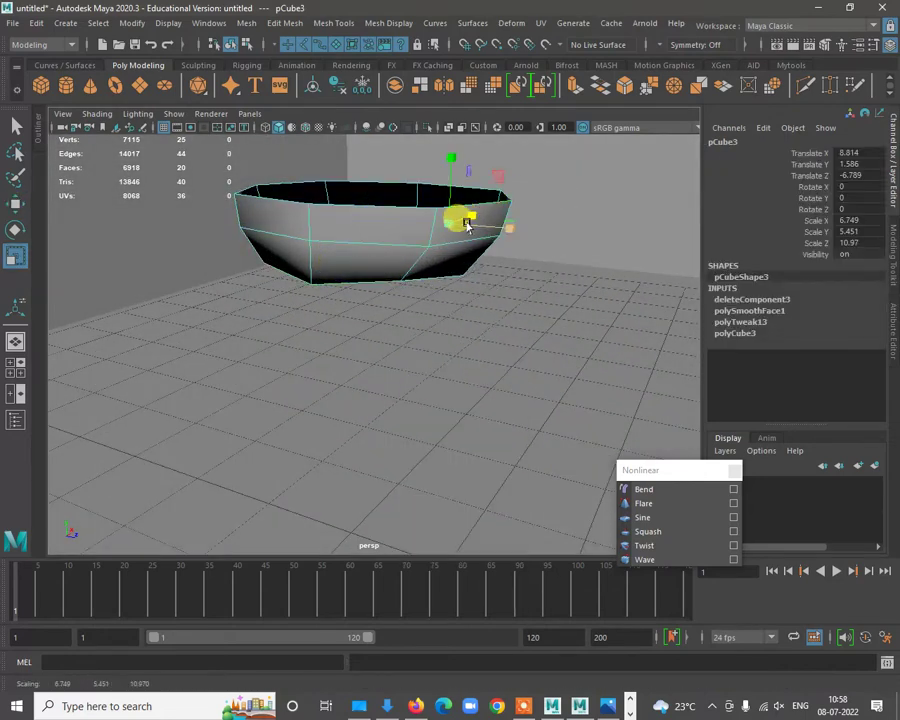
# Step: In smooth preview, insert an edge loop around the lower part of the tub shell
pyautogui.press('3')
pyautogui.click(486, 311)
pyautogui.keyDown('alt'); pyautogui.moveTo(486, 311); pyautogui.dragTo(464, 193); pyautogui.keyUp('alt')
pyautogui.click(423, 250)
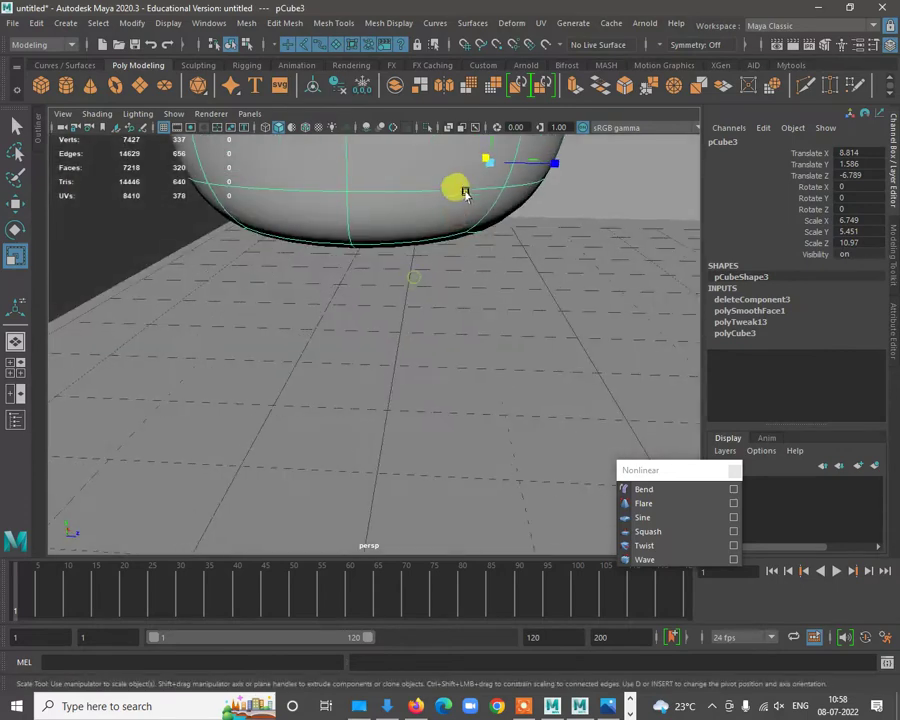
pyautogui.keyDown('shift'); pyautogui.rightClick(475, 186); pyautogui.keyUp('shift')
pyautogui.click(421, 201)
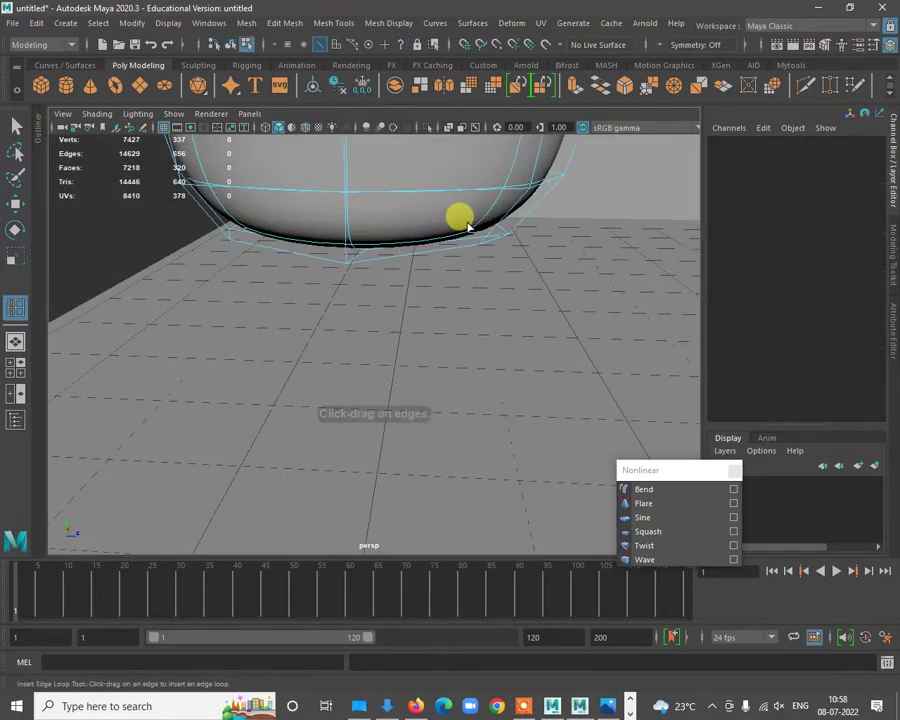
pyautogui.click(533, 217)
# Step: Scale the tub wider along Z and along a second axis
pyautogui.press('r')
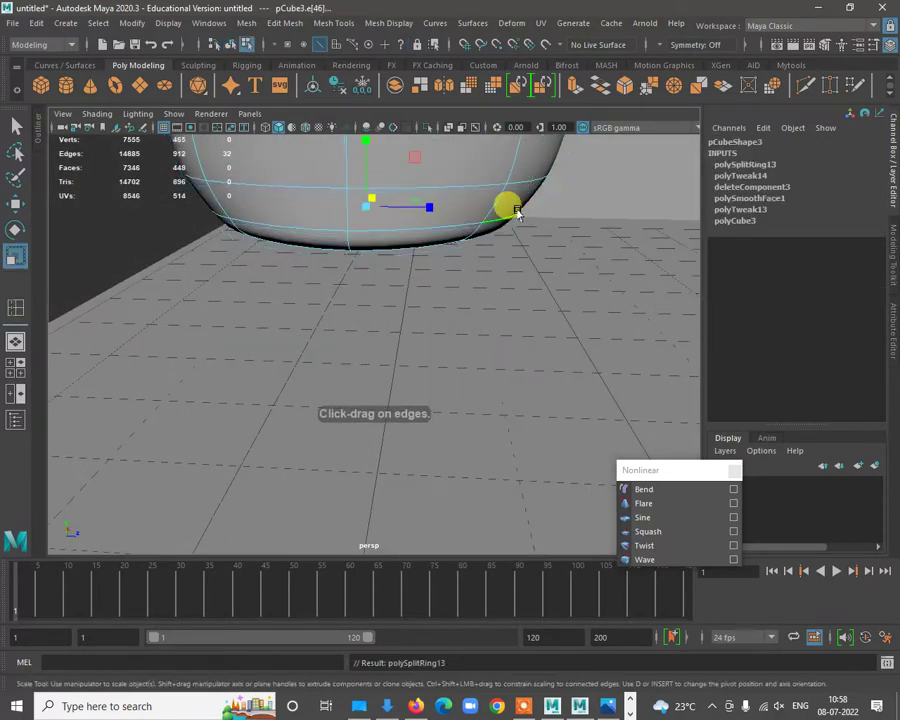
pyautogui.moveTo(426, 216)
pyautogui.mouseDown()
pyautogui.moveTo(433, 211)
pyautogui.moveTo(448, 242)
pyautogui.moveTo(428, 222)
pyautogui.mouseUp()
pyautogui.moveTo(428, 222); pyautogui.dragTo(428, 258)
pyautogui.moveTo(498, 180); pyautogui.dragTo(466, 176, button='right')
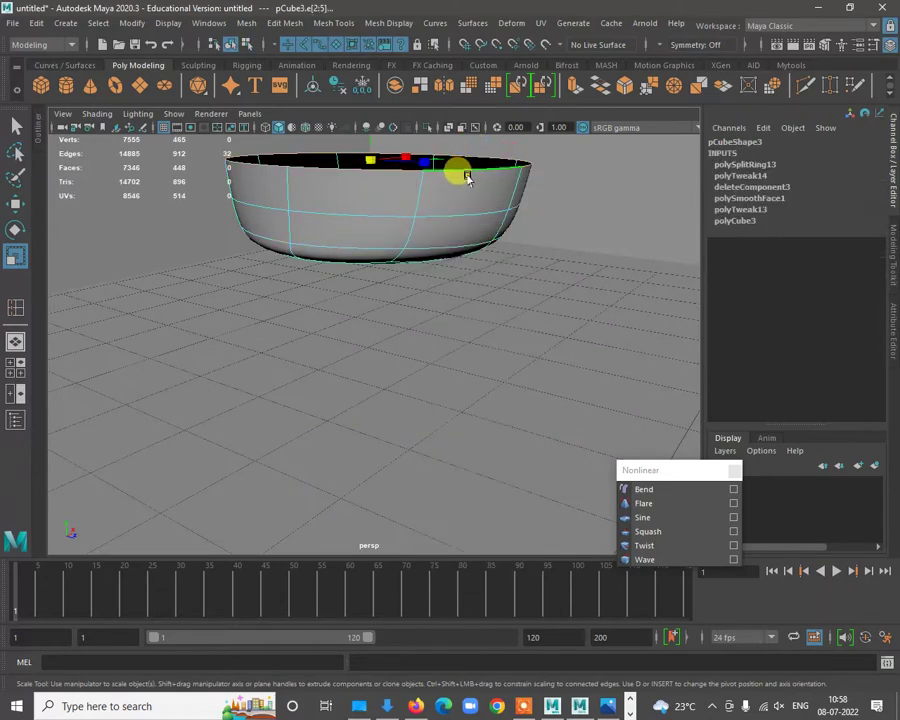
pyautogui.keyDown('alt'); pyautogui.moveTo(467, 178); pyautogui.dragTo(407, 325); pyautogui.keyUp('alt')
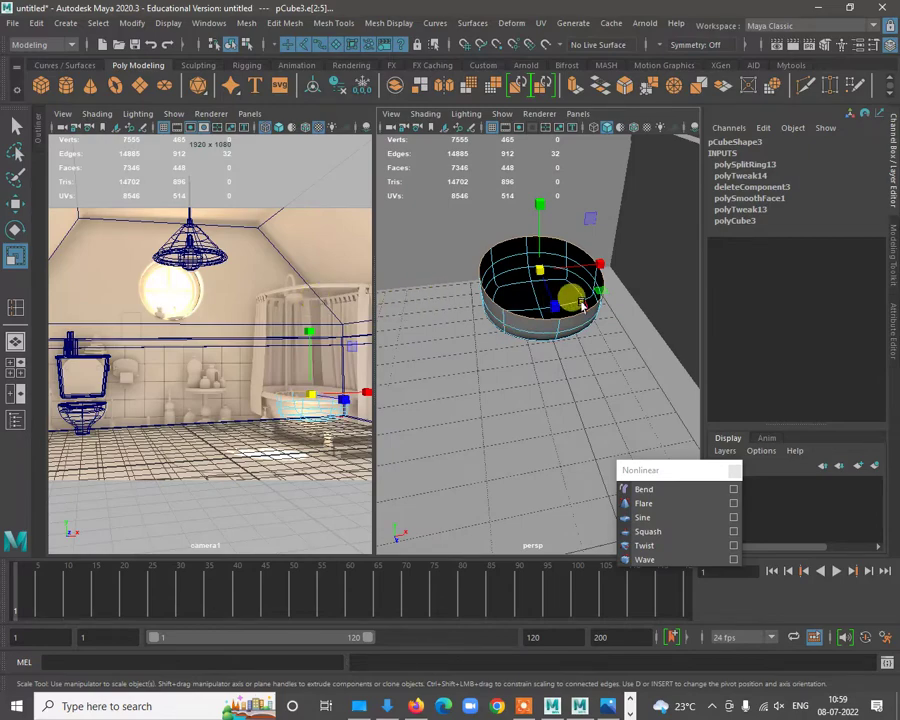
# Step: Extrude the top rim edges twice, scaling the new ring inward to thicken the rim
pyautogui.press('space')
pyautogui.keyDown('alt'); pyautogui.moveTo(474, 292); pyautogui.dragTo(512, 338); pyautogui.keyUp('alt')
pyautogui.keyDown('shift'); pyautogui.rightClick(491, 196); pyautogui.keyUp('shift')
pyautogui.click(490, 231)
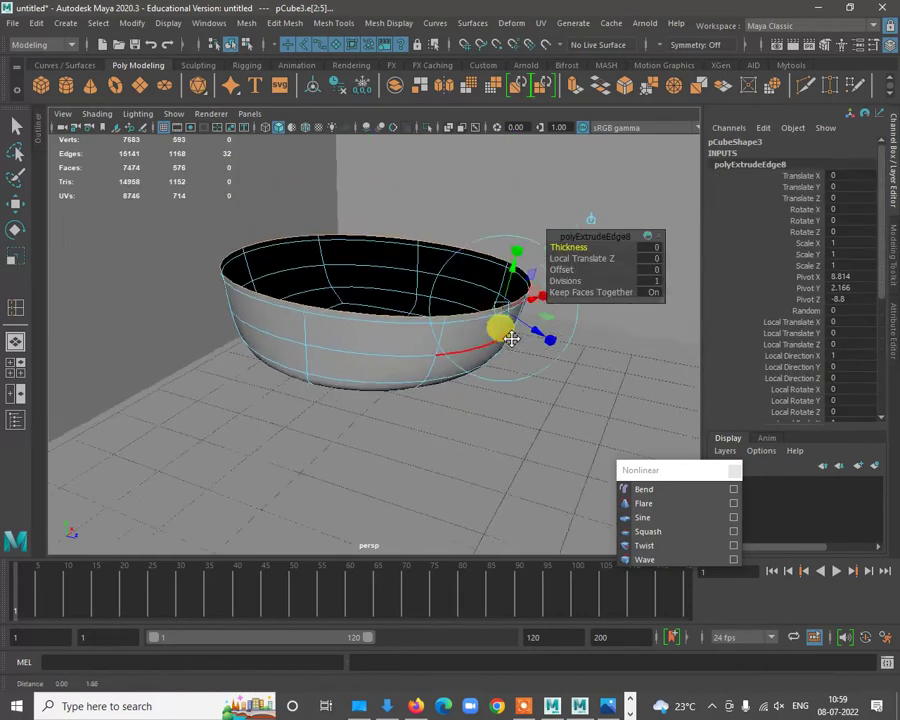
pyautogui.moveTo(367, 285); pyautogui.dragTo(363, 307)
pyautogui.hotkey('ctrl', 'e')
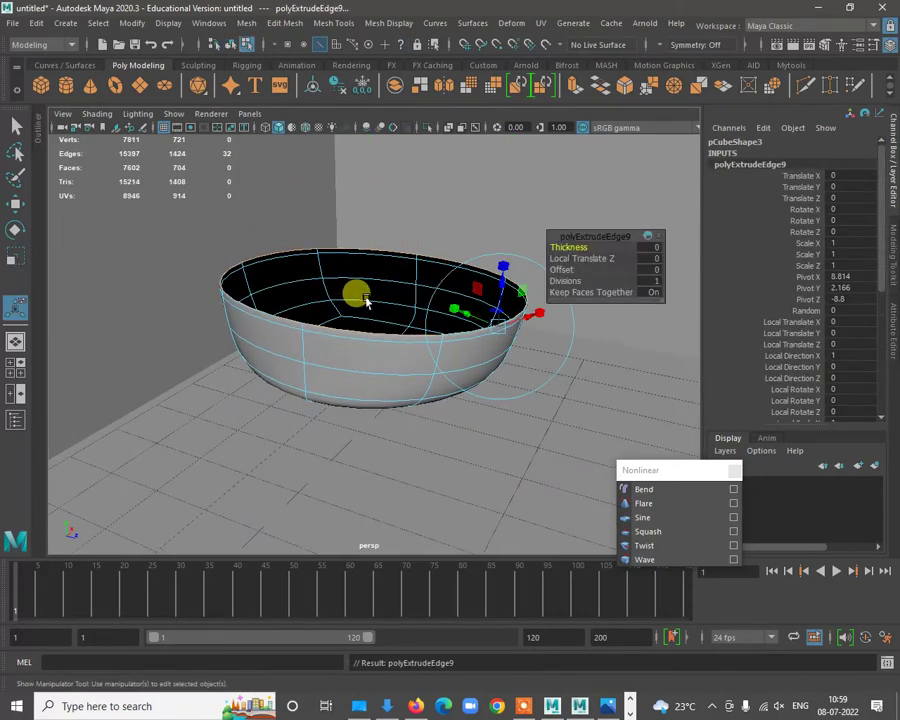
pyautogui.press('r')
pyautogui.moveTo(366, 285); pyautogui.dragTo(345, 318)
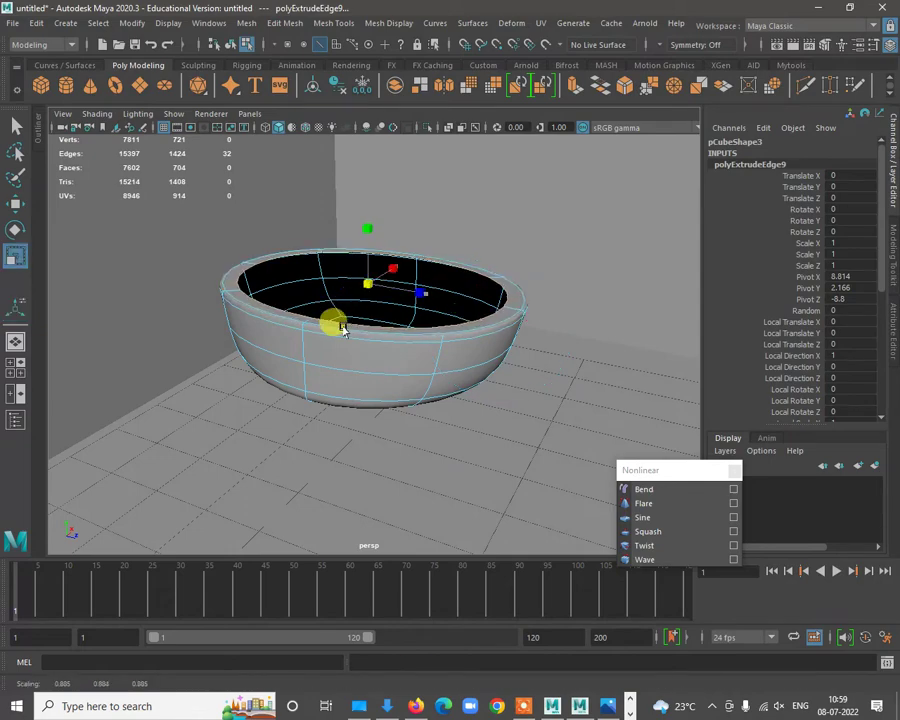
pyautogui.keyDown('alt'); pyautogui.moveTo(427, 333); pyautogui.dragTo(410, 304); pyautogui.keyUp('alt')
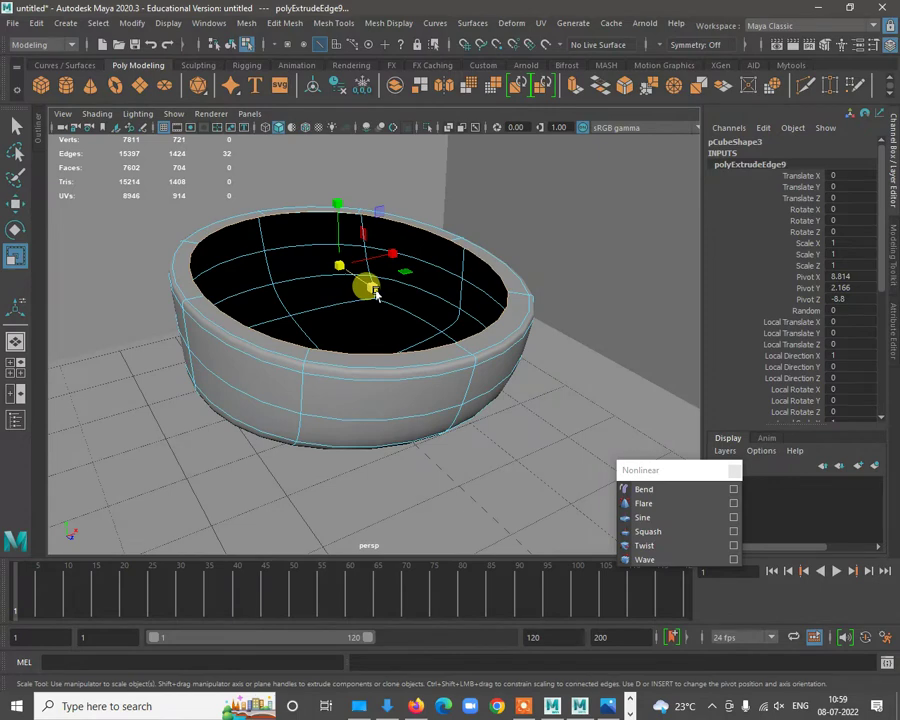
# Step: Extrude the rim again and lower it into the tub interior, then extrude once more
pyautogui.hotkey('ctrl', 'e')
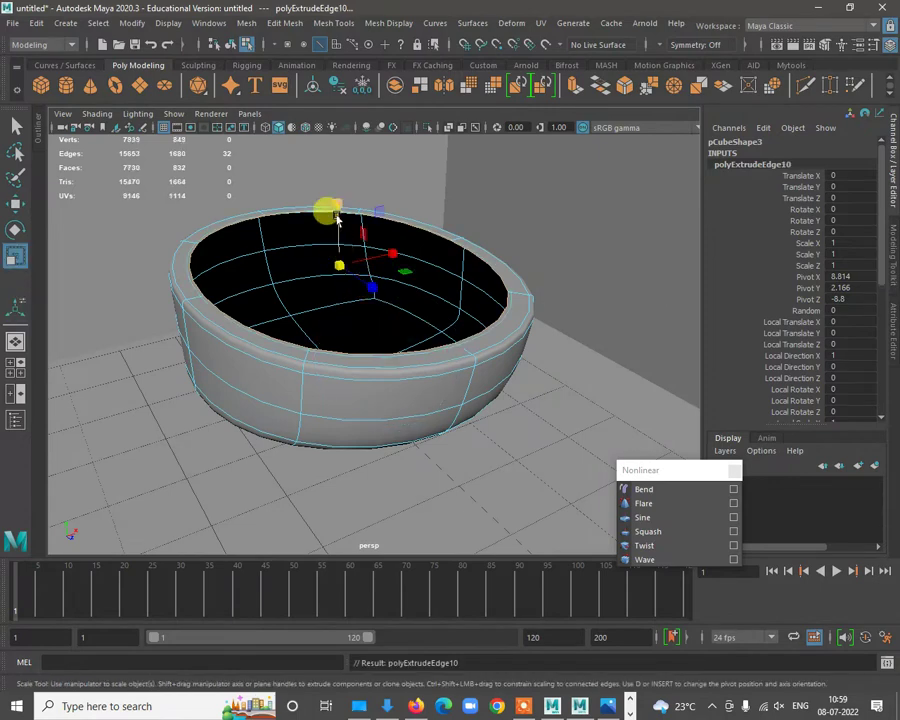
pyautogui.press('w')
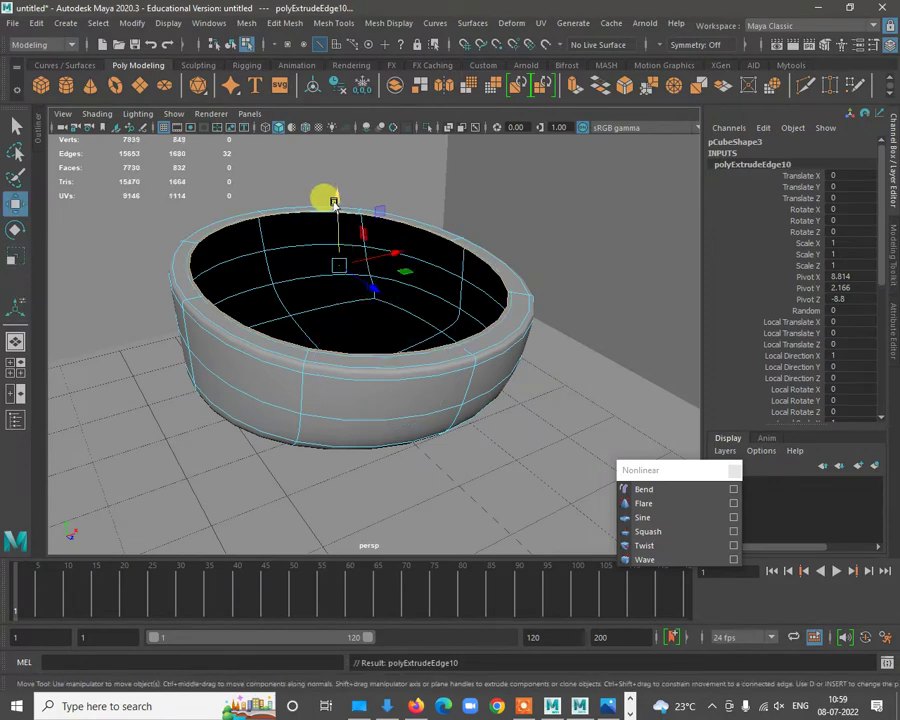
pyautogui.moveTo(334, 203); pyautogui.dragTo(518, 287)
pyautogui.hotkey('ctrl', 'e')
pyautogui.press('r')
pyautogui.press('w')
pyautogui.rightClick(535, 291)
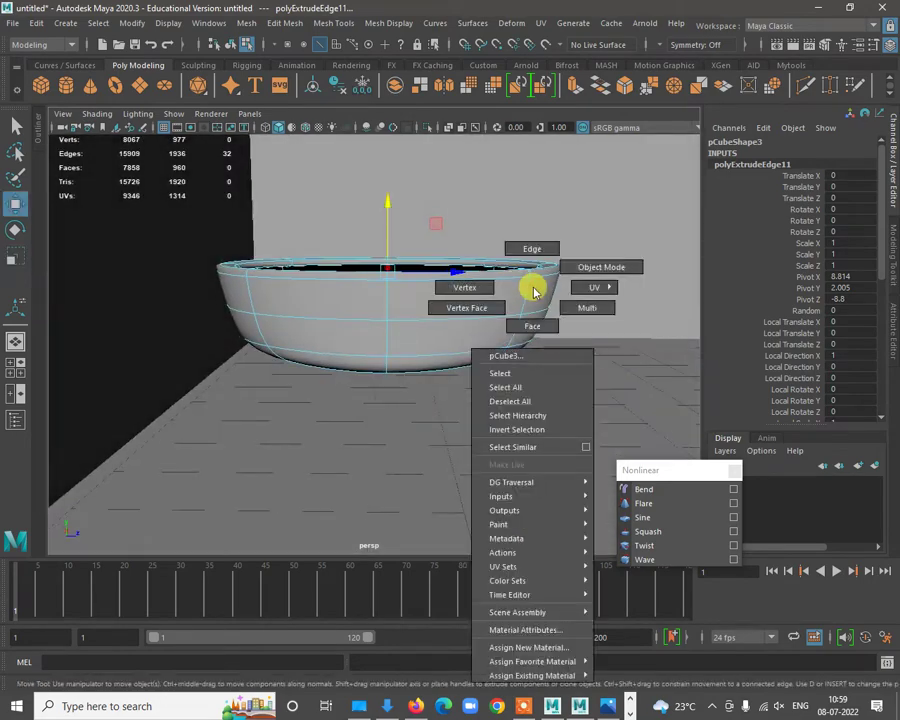
# Step: Select the whole tub in Object Mode, close the Nonlinear deformers panel, and open Deform
pyautogui.click(601, 267)
pyautogui.keyDown('alt'); pyautogui.moveTo(502, 370); pyautogui.dragTo(445, 325); pyautogui.keyUp('alt')
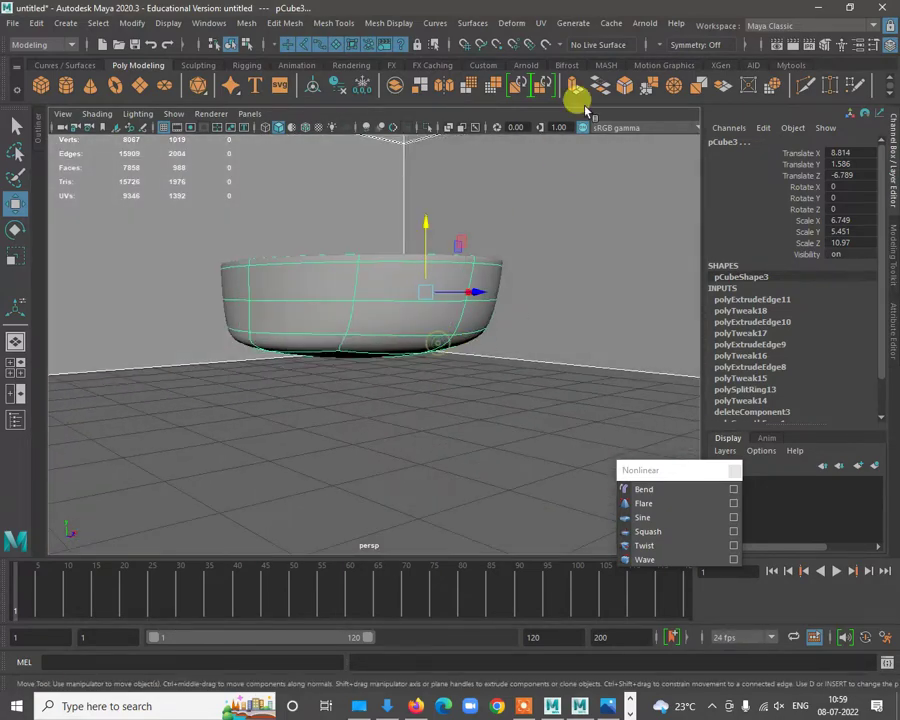
pyautogui.click(714, 456)
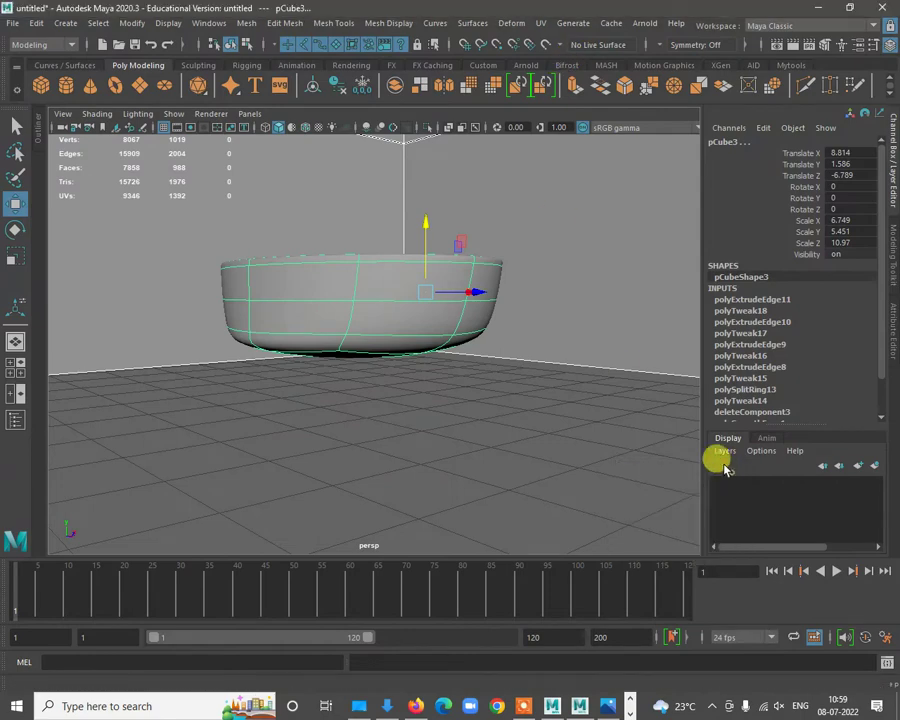
pyautogui.click(511, 23)
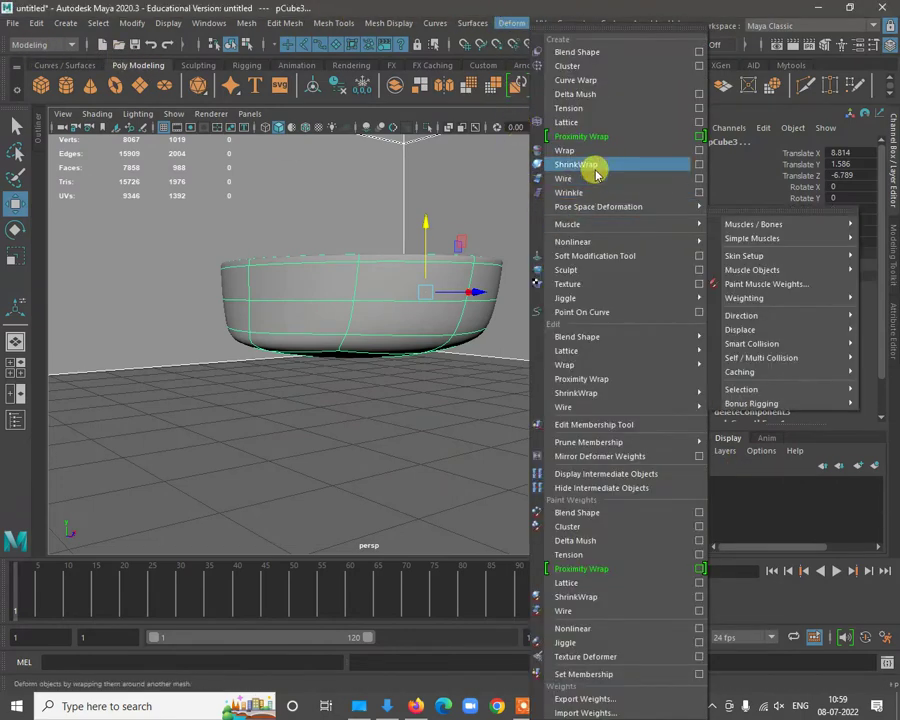
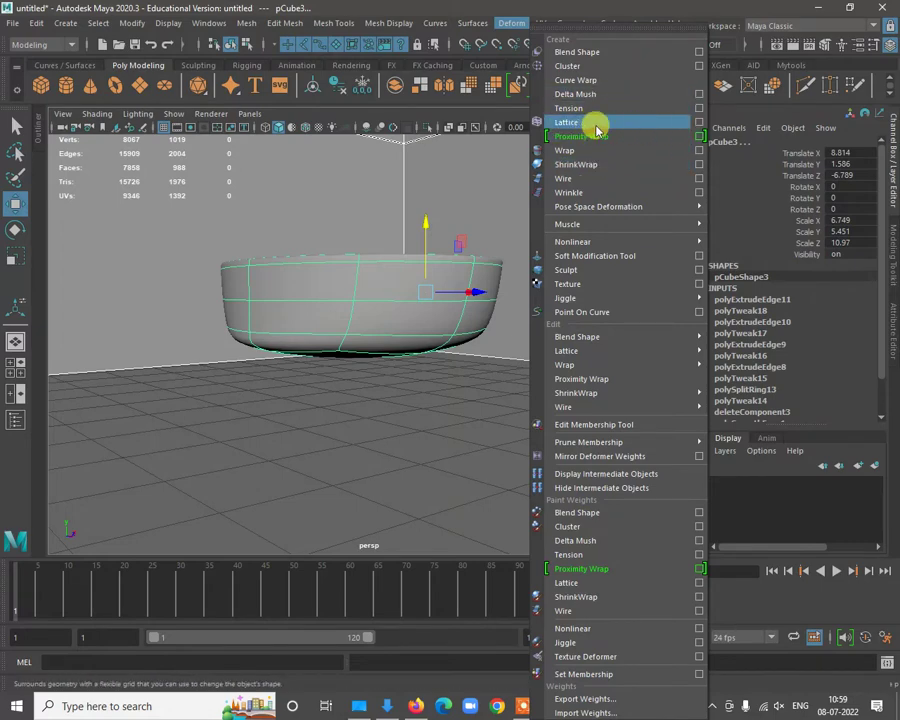
# Step: Apply a lattice from the Deform > Lattice options, then undo the misplaced result
pyautogui.click(699, 123)
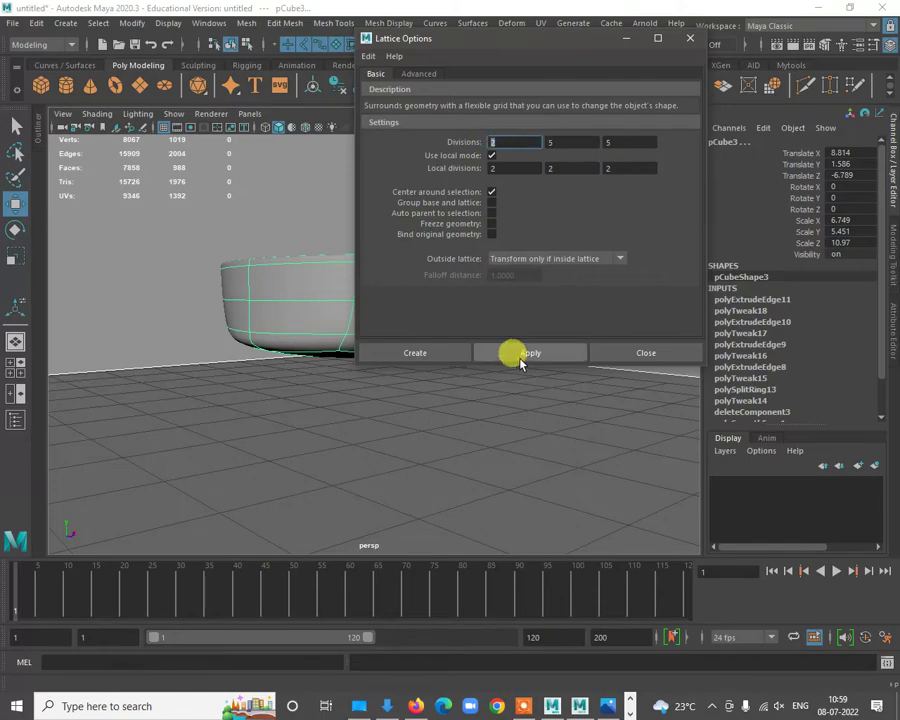
pyautogui.click(519, 356)
pyautogui.press('f')
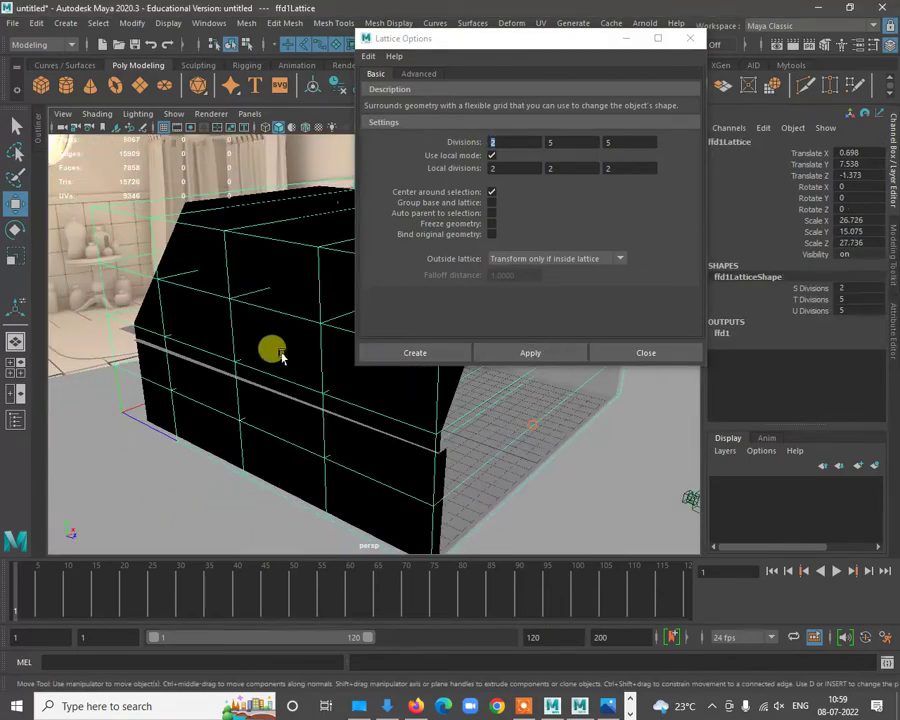
pyautogui.scroll(10, 282, 357)
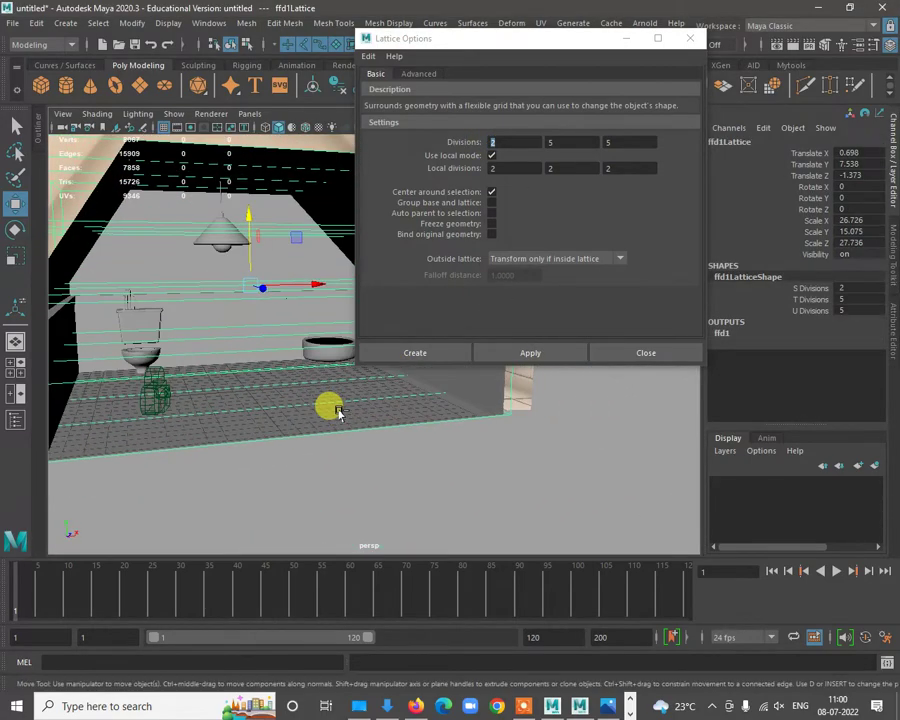
pyautogui.hotkey('ctrl', 'z')
pyautogui.hotkey('ctrl', 'z')
pyautogui.hotkey('ctrl', 'z')
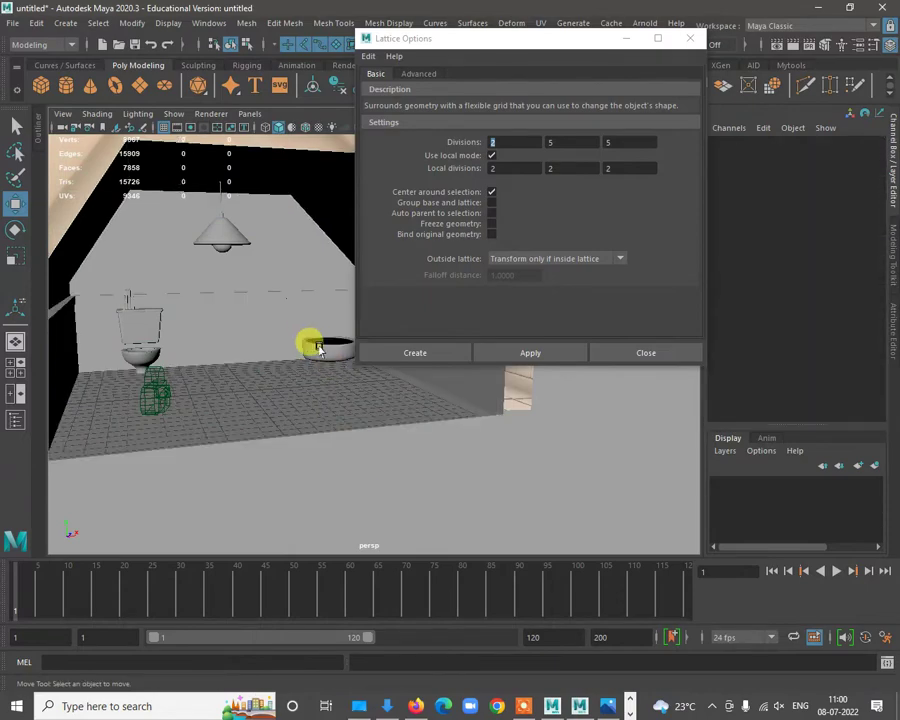
# Step: Wrap the bathtub bowl in a lattice and set 4 S divisions and 2 T divisions
pyautogui.click(318, 349)
pyautogui.click(502, 356)
pyautogui.press('f')
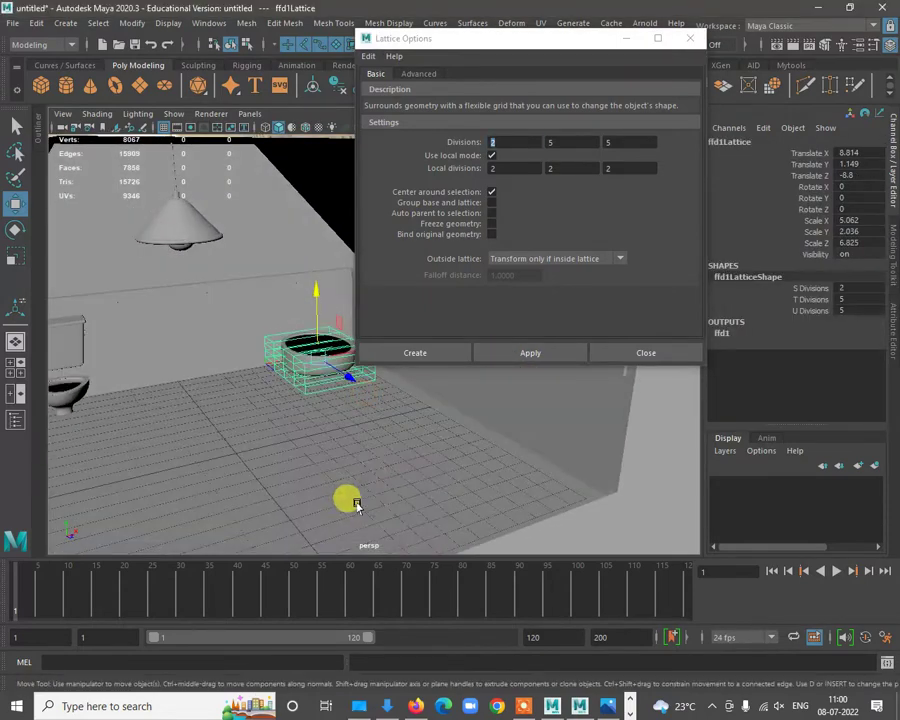
pyautogui.keyDown('alt'); pyautogui.moveTo(357, 505); pyautogui.dragTo(400, 413); pyautogui.keyUp('alt')
pyautogui.click(812, 289)
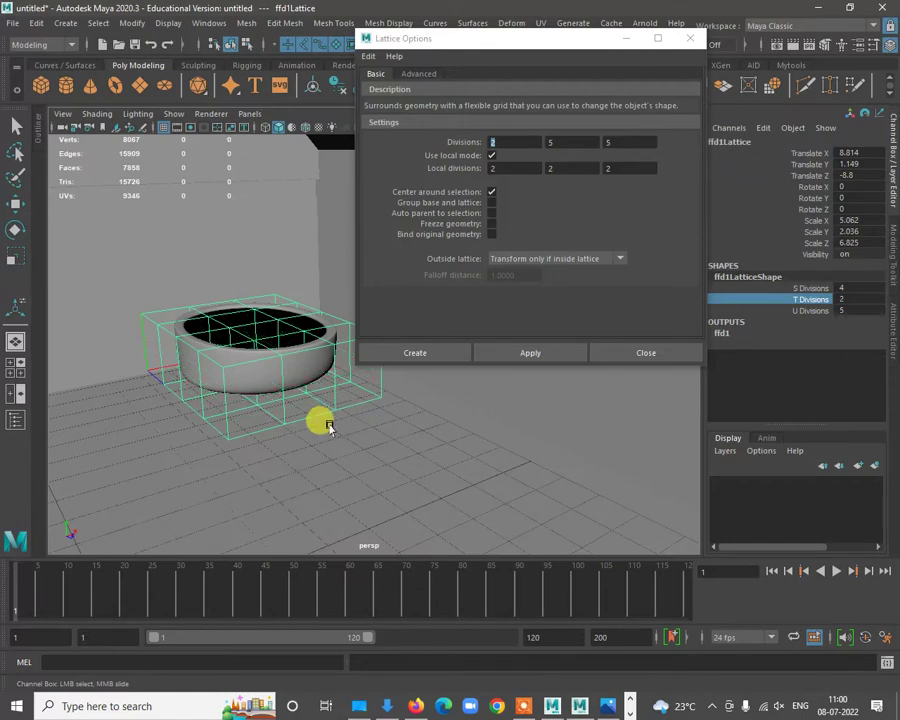
pyautogui.keyDown('alt'); pyautogui.moveTo(329, 426); pyautogui.dragTo(231, 444); pyautogui.keyUp('alt')
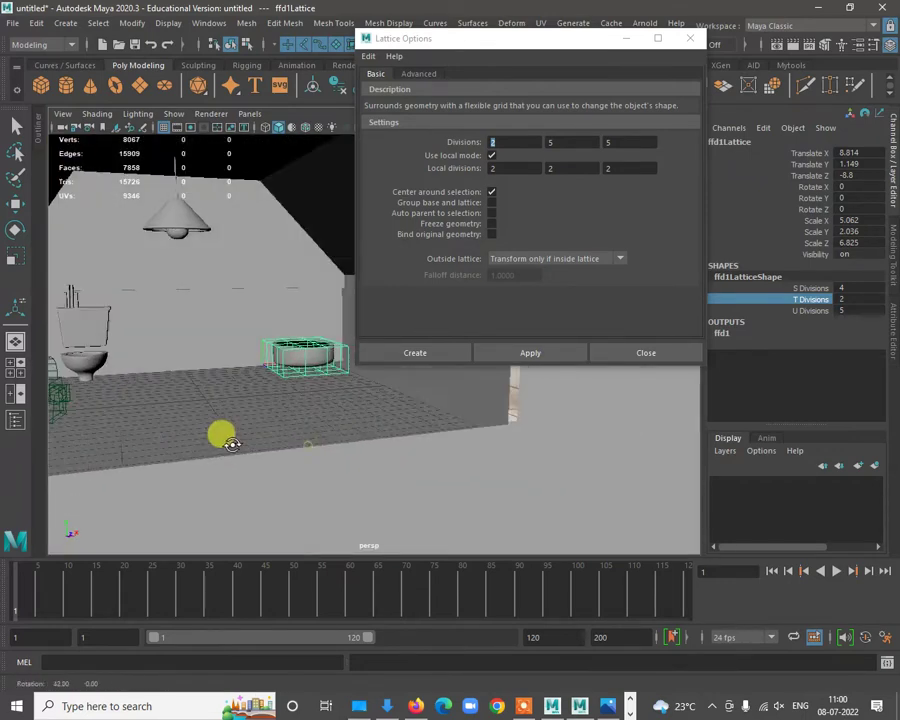
pyautogui.moveTo(611, 360); pyautogui.dragTo(601, 328, button='right')
# Step: In lattice point mode, push the bowl's bottom down and stretch its right side into an oval tub
pyautogui.click(640, 356)
pyautogui.moveTo(520, 380)
pyautogui.keyDown('alt'); pyautogui.mouseDown()
pyautogui.moveTo(305, 355)
pyautogui.moveTo(404, 458)
pyautogui.moveTo(417, 412)
pyautogui.moveTo(378, 400)
pyautogui.moveTo(394, 422)
pyautogui.moveTo(368, 412)
pyautogui.moveTo(340, 333)
pyautogui.mouseUp(); pyautogui.keyUp('alt')
pyautogui.moveTo(471, 424); pyautogui.dragTo(472, 422)
pyautogui.moveTo(404, 324); pyautogui.dragTo(487, 322)
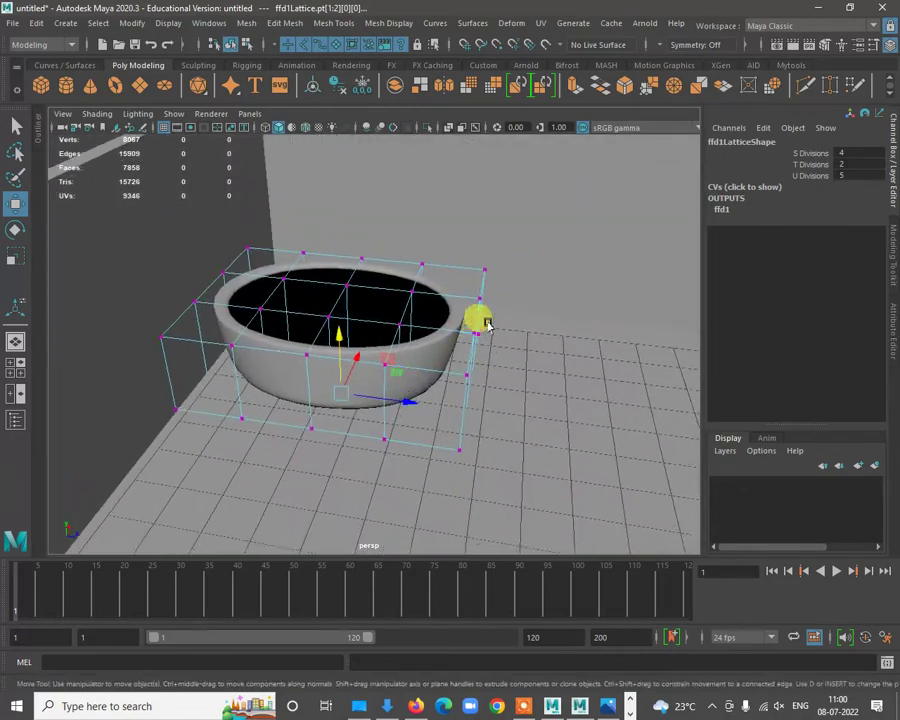
pyautogui.moveTo(443, 262)
pyautogui.keyDown('alt'); pyautogui.mouseDown()
pyautogui.moveTo(454, 354)
pyautogui.moveTo(436, 270)
pyautogui.mouseUp(); pyautogui.keyUp('alt')
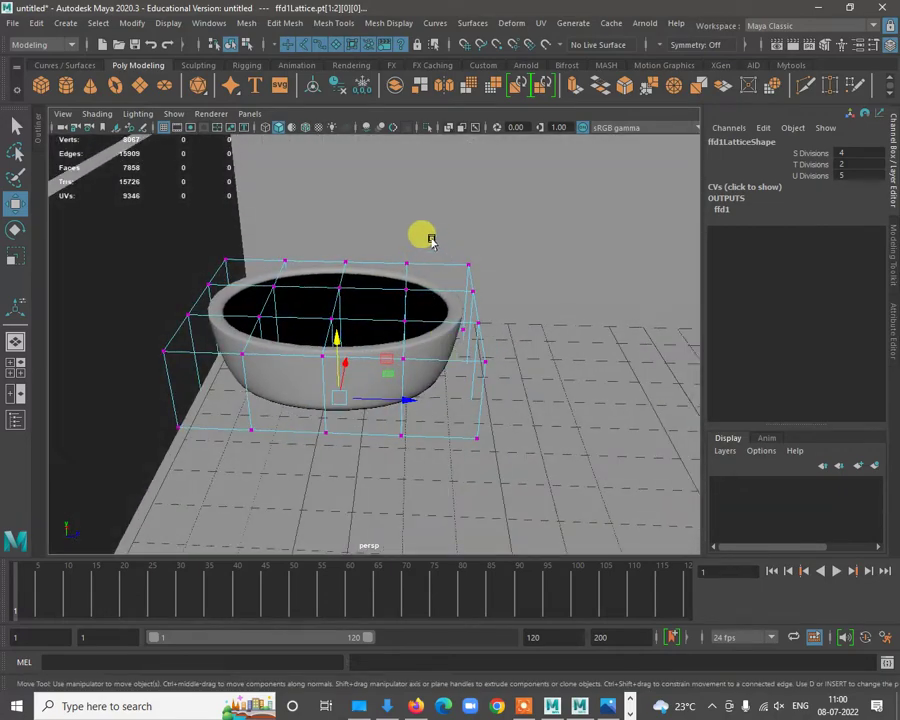
pyautogui.moveTo(510, 487); pyautogui.dragTo(511, 486)
pyautogui.keyDown('alt'); pyautogui.moveTo(511, 486); pyautogui.dragTo(595, 366); pyautogui.keyUp('alt')
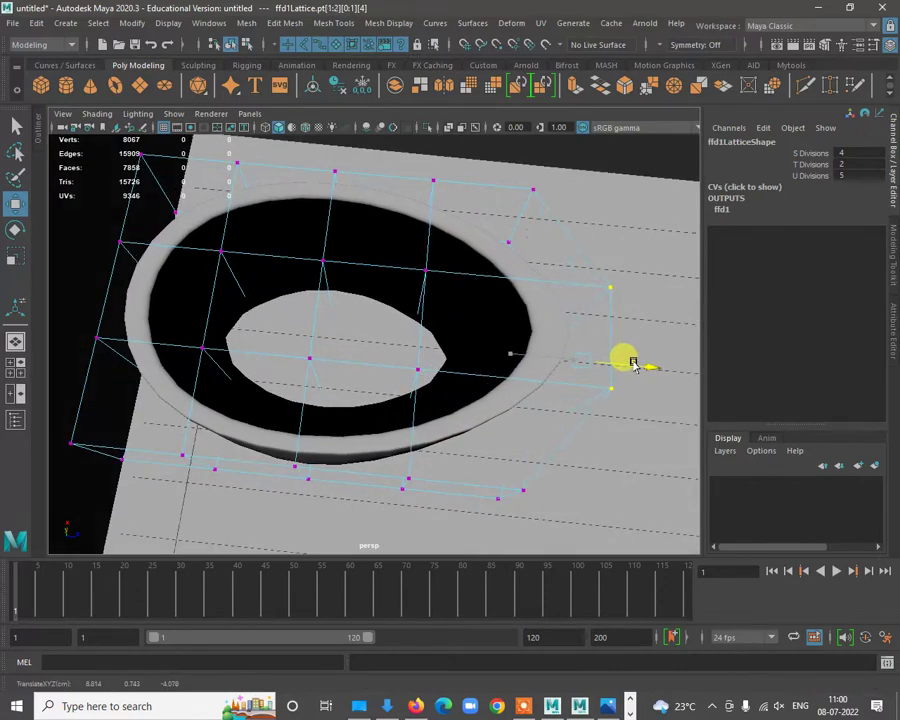
pyautogui.keyDown('alt'); pyautogui.moveTo(612, 443); pyautogui.dragTo(474, 362); pyautogui.keyUp('alt')
# Step: Back in object mode, select the tub and move it vertically to Translate Y 1.543
pyautogui.moveTo(485, 360); pyautogui.dragTo(545, 340, button='right')
pyautogui.click(426, 462)
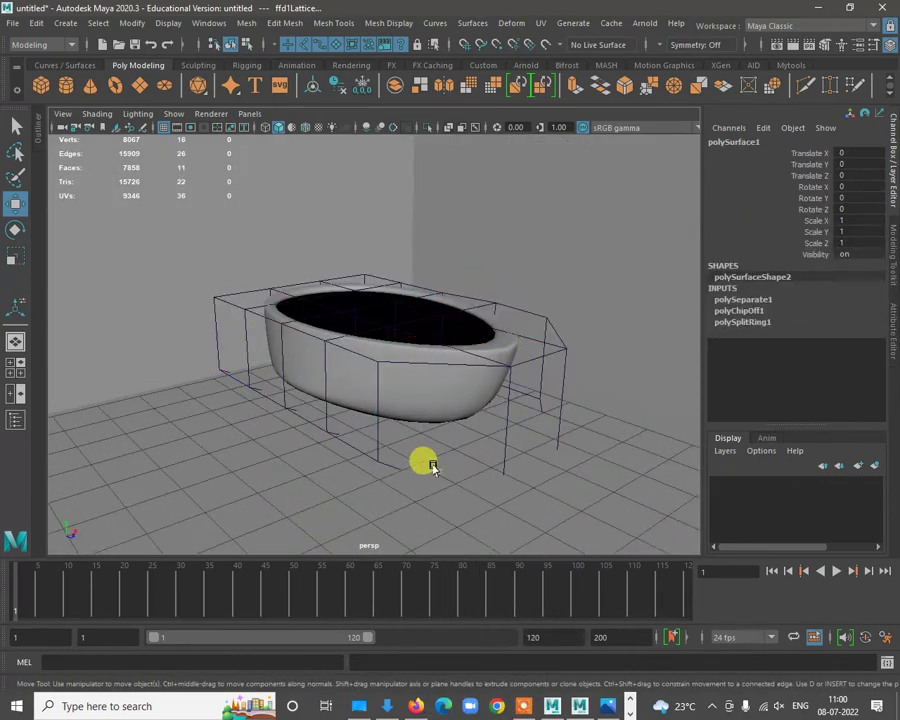
pyautogui.keyDown('alt'); pyautogui.moveTo(426, 462); pyautogui.dragTo(396, 384, button='right'); pyautogui.keyUp('alt')
pyautogui.keyDown('alt'); pyautogui.moveTo(396, 384); pyautogui.dragTo(449, 371); pyautogui.keyUp('alt')
pyautogui.click(422, 368)
pyautogui.keyDown('alt'); pyautogui.moveTo(392, 340); pyautogui.dragTo(450, 360); pyautogui.keyUp('alt')
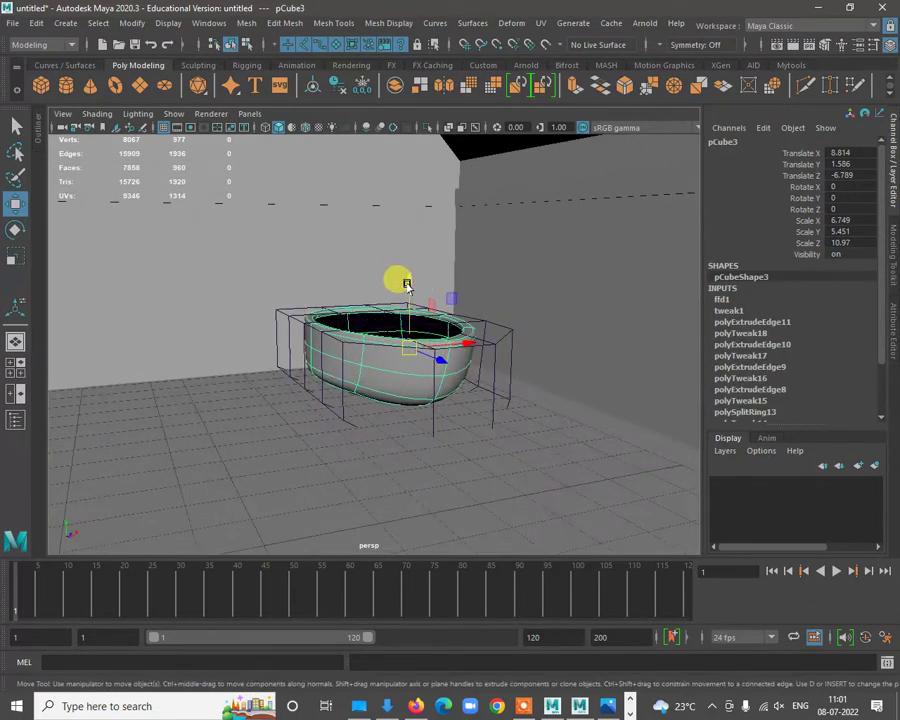
pyautogui.moveTo(406, 283); pyautogui.dragTo(406, 278)
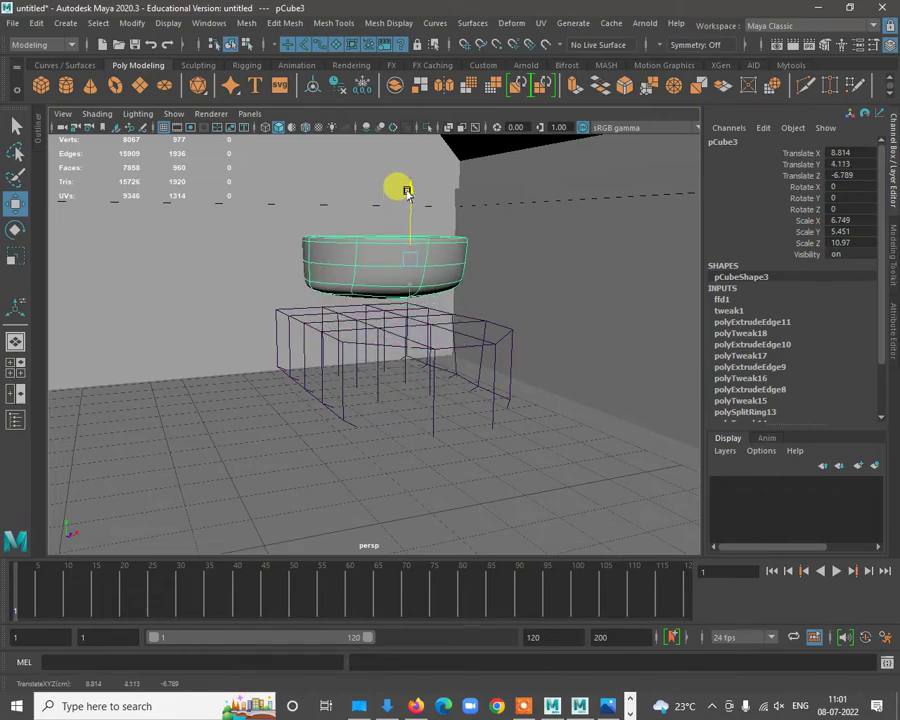
pyautogui.keyDown('alt'); pyautogui.moveTo(413, 203); pyautogui.dragTo(396, 340); pyautogui.keyUp('alt')
pyautogui.moveTo(412, 182); pyautogui.dragTo(420, 270)
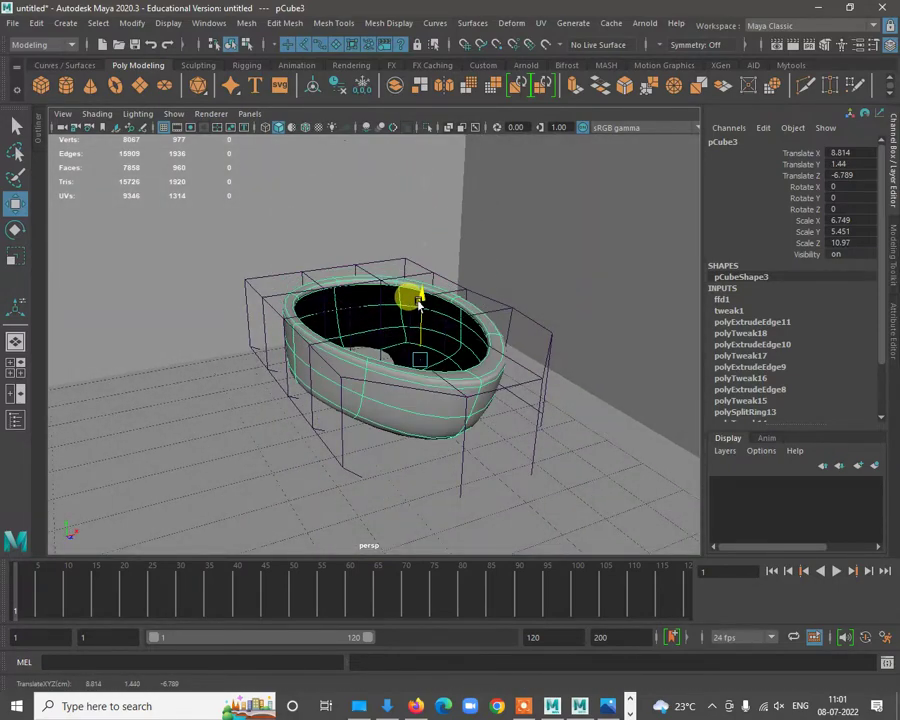
pyautogui.moveTo(422, 298); pyautogui.dragTo(425, 301)
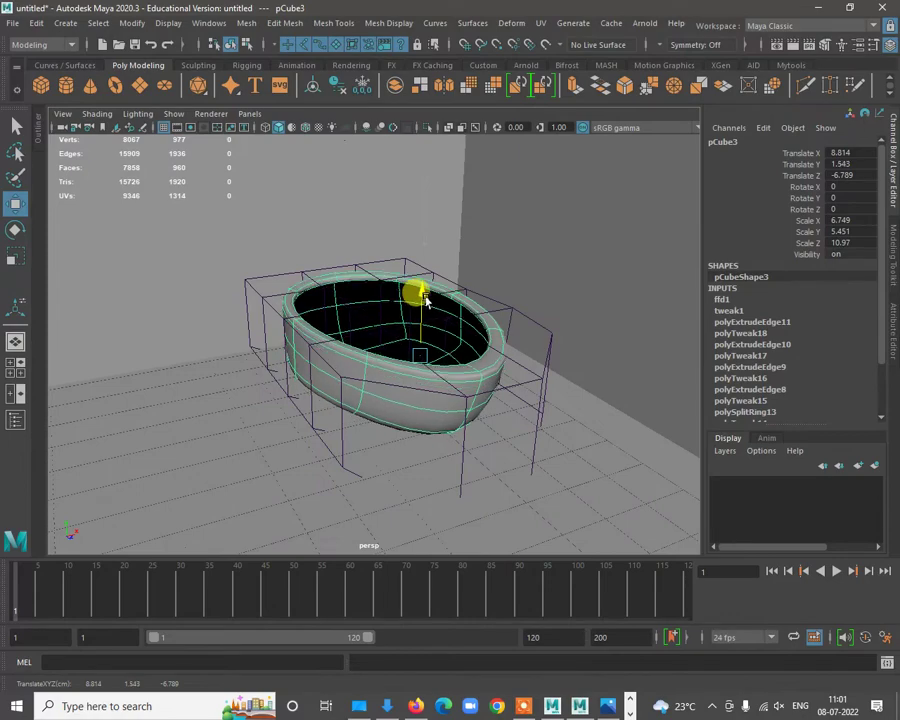
pyautogui.keyDown('alt'); pyautogui.moveTo(475, 398); pyautogui.dragTo(524, 362); pyautogui.keyUp('alt')
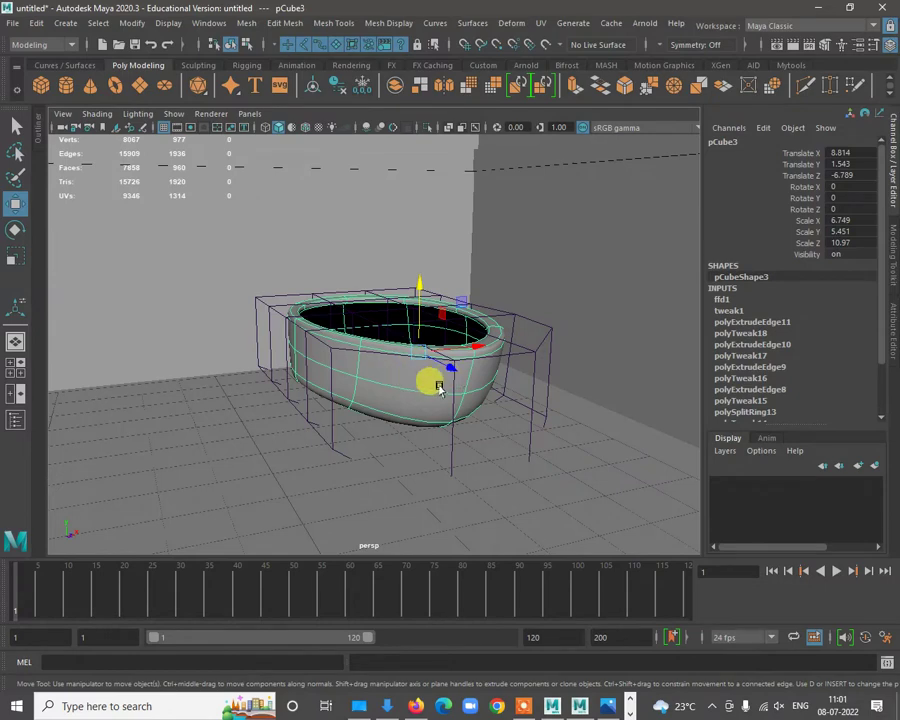
pyautogui.keyDown('alt'); pyautogui.moveTo(480, 390); pyautogui.dragTo(462, 382); pyautogui.keyUp('alt')
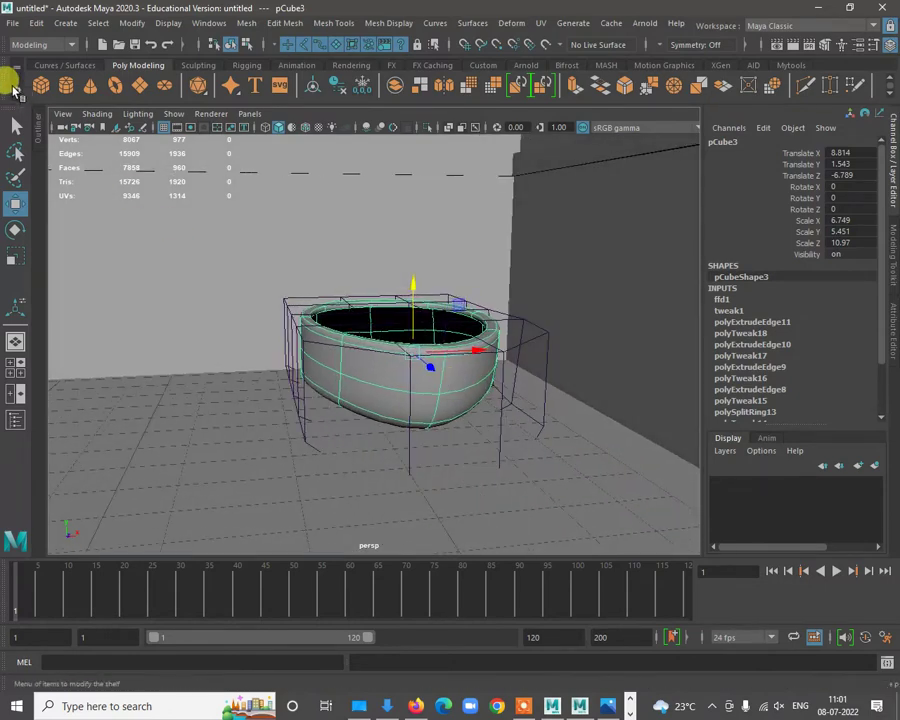
# Step: Delete the construction history of all objects with Edit > Delete All by Type > History
pyautogui.click(36, 22)
pyautogui.moveTo(129, 203)
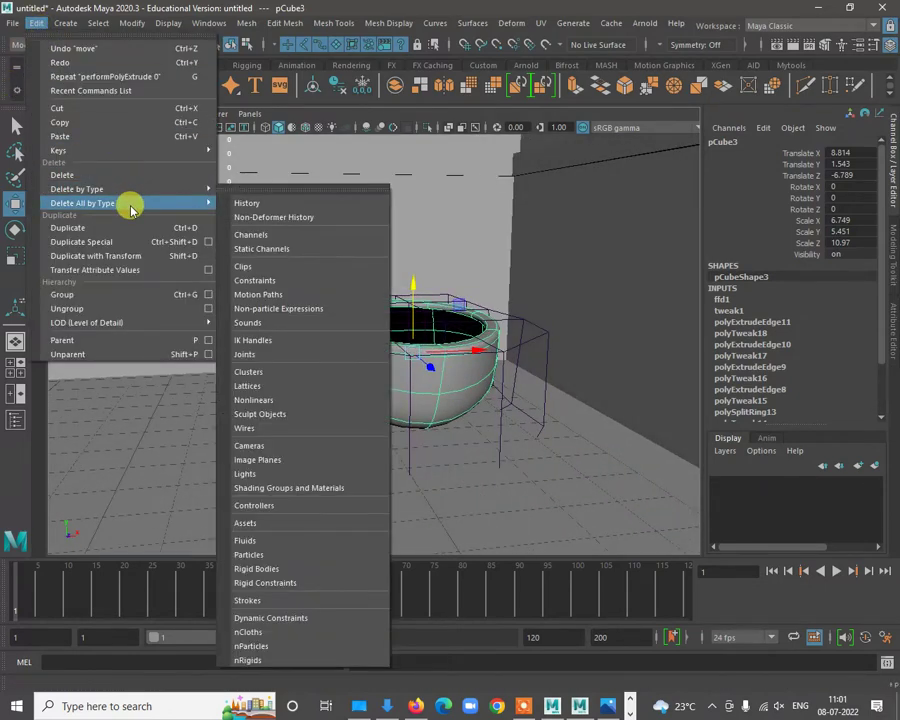
pyautogui.click(245, 204)
pyautogui.moveTo(417, 302); pyautogui.dragTo(373, 318)
pyautogui.keyDown('alt'); pyautogui.moveTo(538, 478); pyautogui.dragTo(420, 444); pyautogui.keyUp('alt')
# Step: Undo three lattice point moves, then select the lattice and delete it
pyautogui.hotkey('ctrl', 'z')
pyautogui.hotkey('ctrl', 'z')
pyautogui.hotkey('ctrl', 'z')
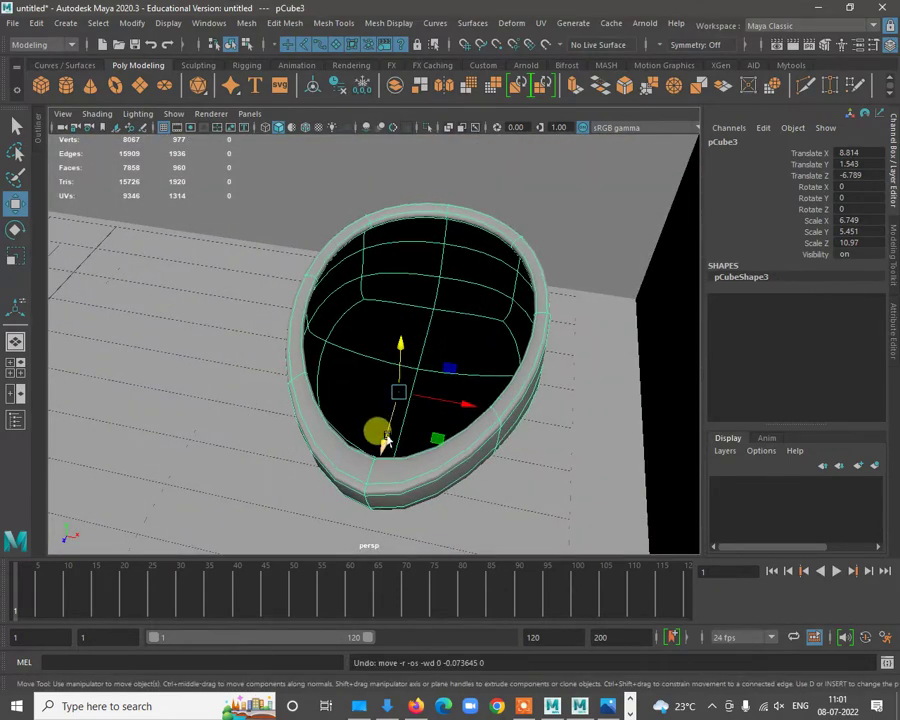
pyautogui.hotkey('ctrl', 'z')
pyautogui.hotkey('ctrl', 'z')
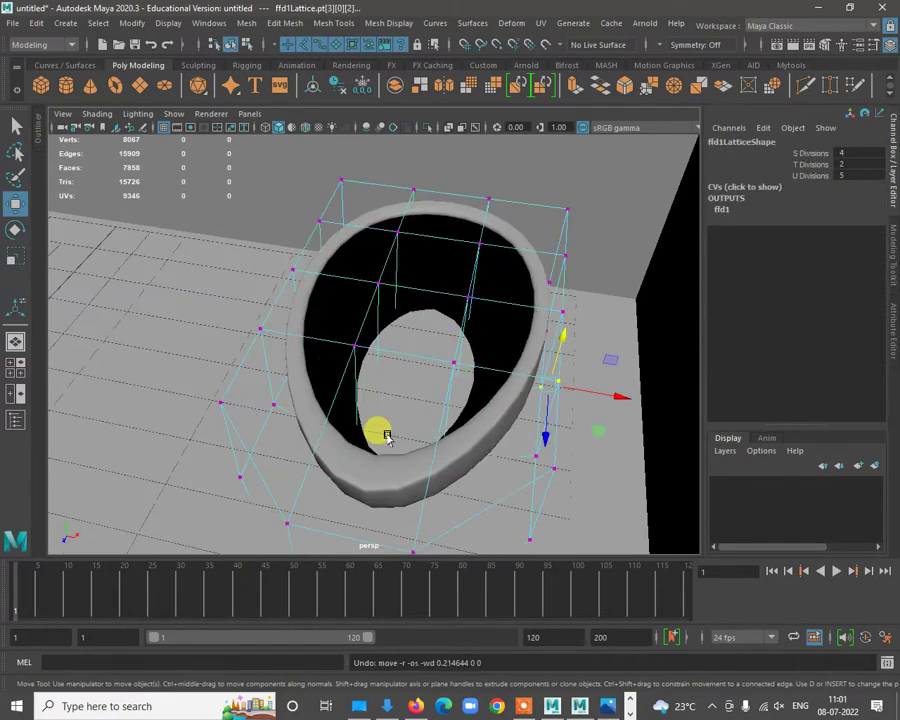
pyautogui.hotkey('ctrl', 'z')
pyautogui.keyDown('alt'); pyautogui.moveTo(386, 437); pyautogui.dragTo(428, 408); pyautogui.keyUp('alt')
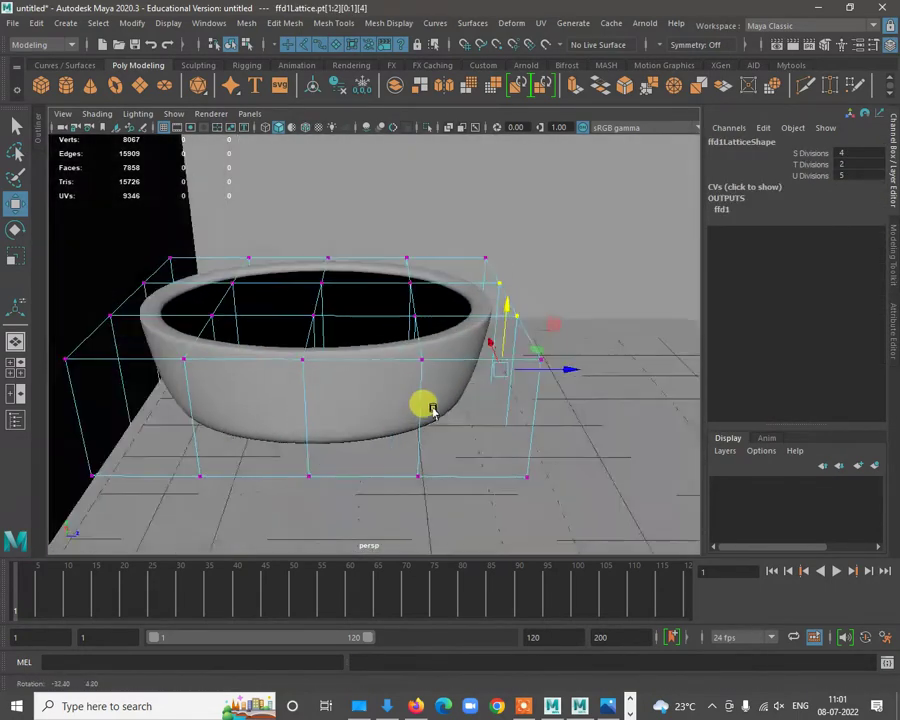
pyautogui.moveTo(466, 330); pyautogui.dragTo(534, 296, button='right')
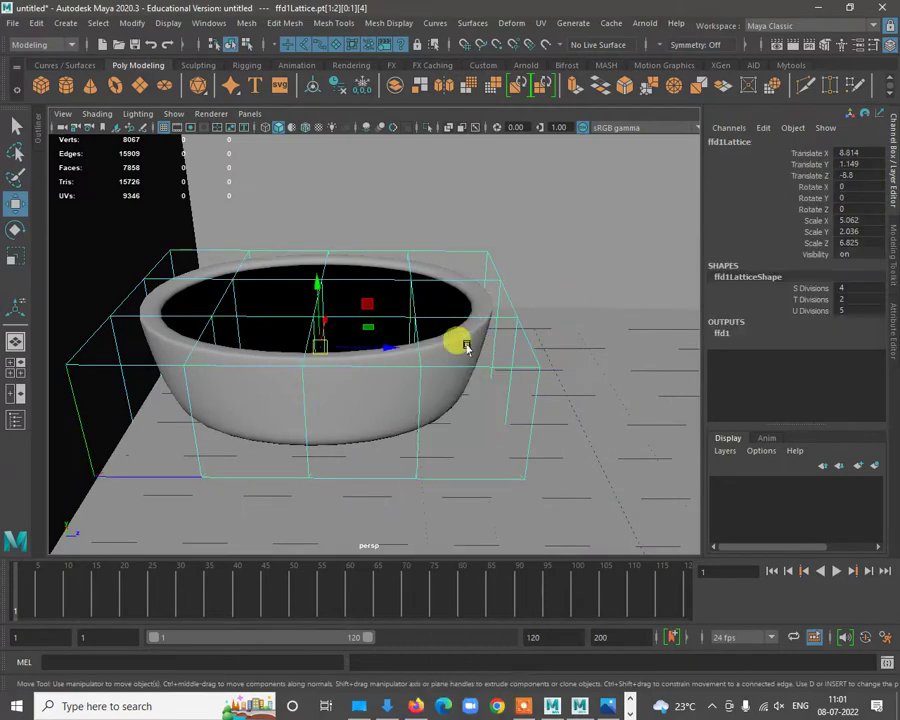
pyautogui.click(458, 346)
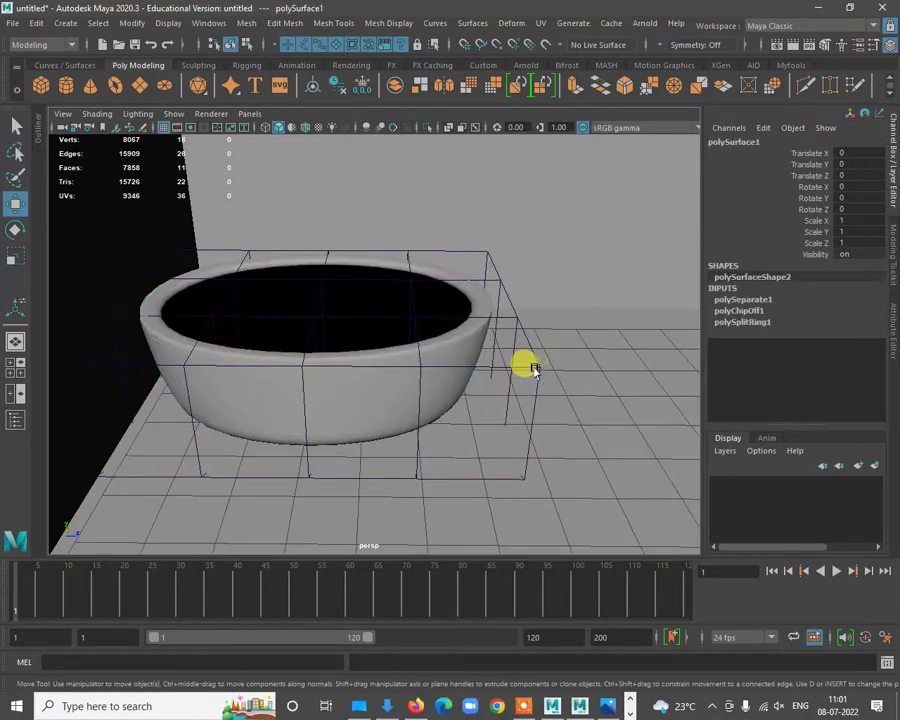
pyautogui.click(524, 362)
pyautogui.press('Delete')
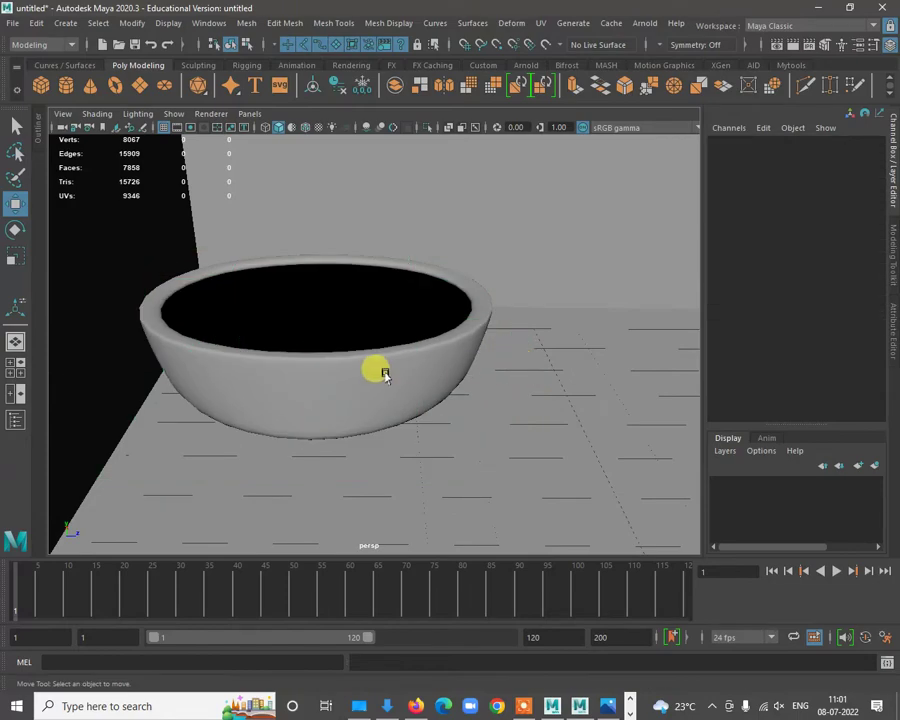
# Step: Turn off smooth preview on the tub and inspect its rim vertices from several angles
pyautogui.click(382, 372)
pyautogui.press('1')
pyautogui.keyDown('alt'); pyautogui.moveTo(386, 374); pyautogui.dragTo(430, 330); pyautogui.keyUp('alt')
pyautogui.moveTo(453, 298); pyautogui.dragTo(388, 293, button='right')
pyautogui.moveTo(389, 236); pyautogui.dragTo(483, 363)
pyautogui.keyDown('alt'); pyautogui.moveTo(483, 363); pyautogui.dragTo(380, 374); pyautogui.keyUp('alt')
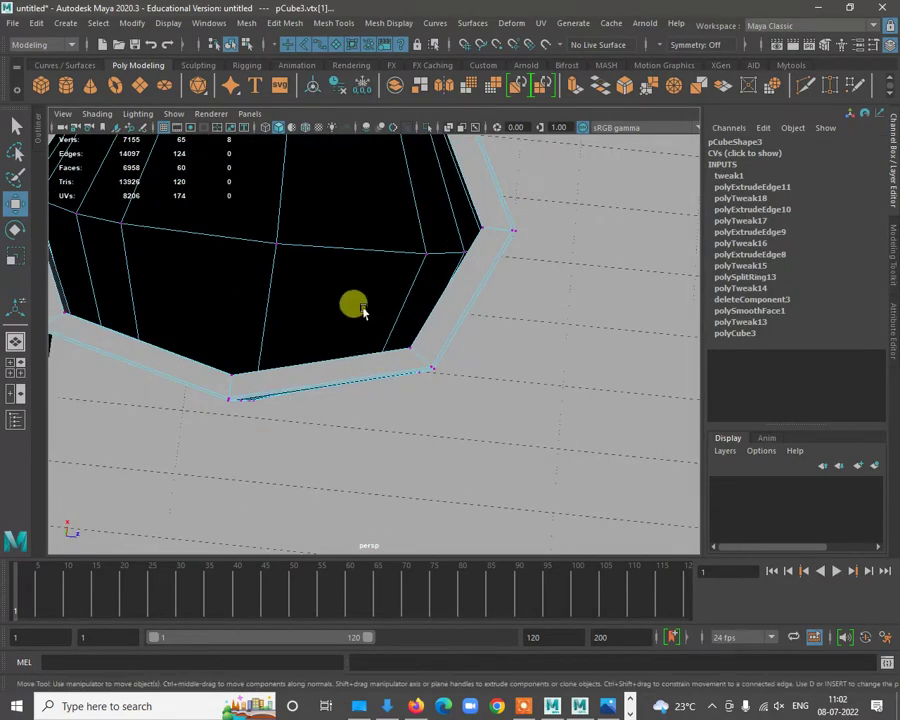
pyautogui.keyDown('alt'); pyautogui.moveTo(469, 451); pyautogui.dragTo(358, 406); pyautogui.keyUp('alt')
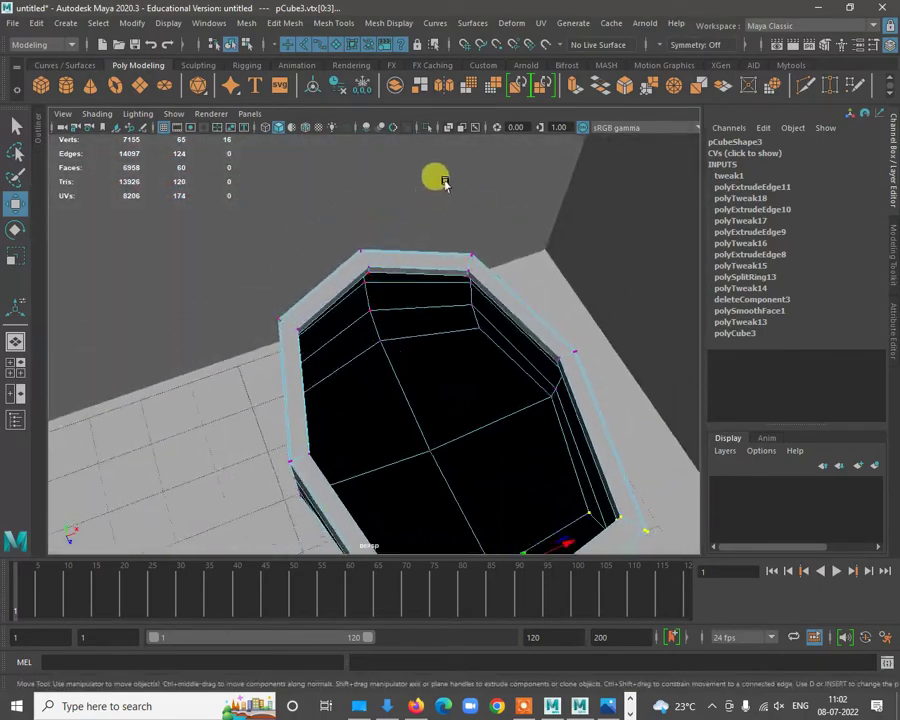
pyautogui.keyDown('alt'); pyautogui.moveTo(494, 374); pyautogui.dragTo(397, 366); pyautogui.keyUp('alt')
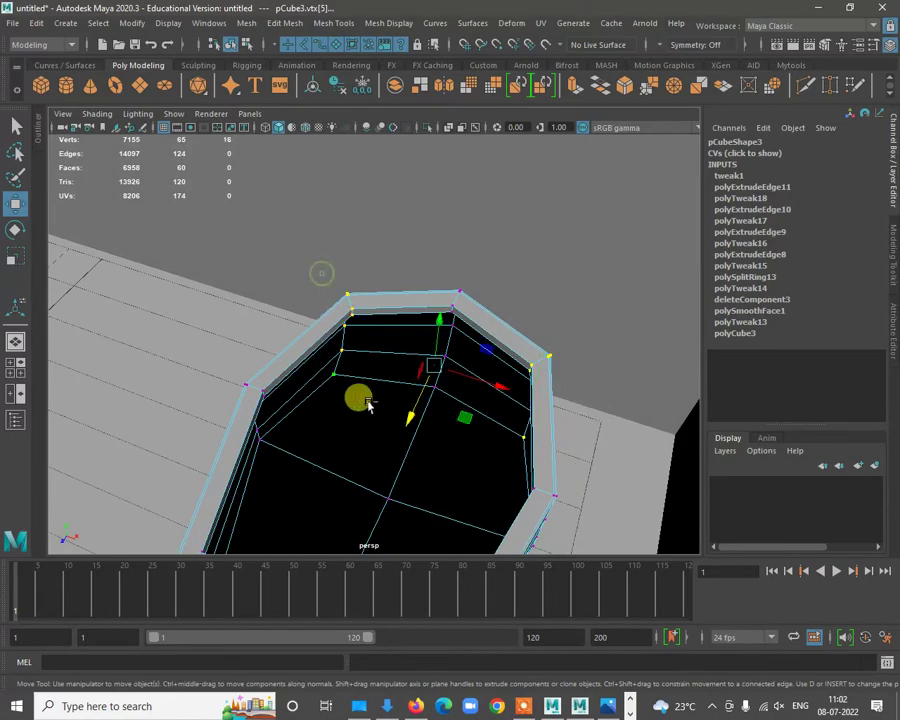
pyautogui.keyDown('alt'); pyautogui.moveTo(367, 403); pyautogui.dragTo(484, 288); pyautogui.keyUp('alt')
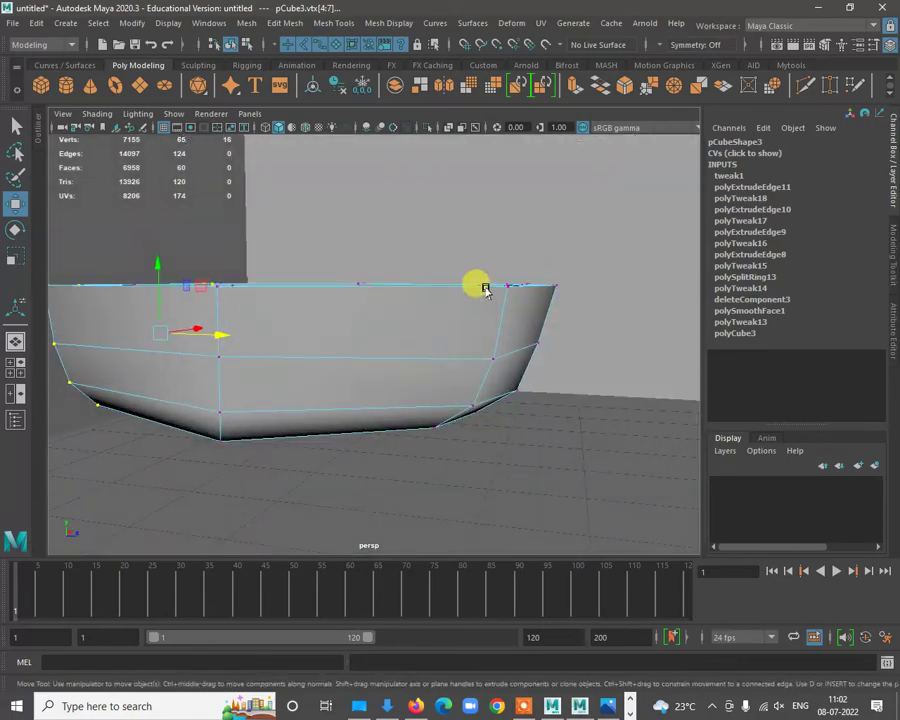
pyautogui.moveTo(487, 288); pyautogui.dragTo(540, 270, button='right')
# Step: Return to object mode, reselect the bathtub and scale it taller to Scale Y 9.485
pyautogui.keyDown('alt'); pyautogui.moveTo(476, 315); pyautogui.dragTo(428, 490); pyautogui.keyUp('alt')
pyautogui.keyDown('alt'); pyautogui.moveTo(428, 490); pyautogui.dragTo(376, 387, button='right'); pyautogui.keyUp('alt')
pyautogui.keyDown('alt'); pyautogui.moveTo(376, 387); pyautogui.dragTo(373, 343); pyautogui.keyUp('alt')
pyautogui.click(512, 321)
pyautogui.click(373, 343)
pyautogui.press('r')
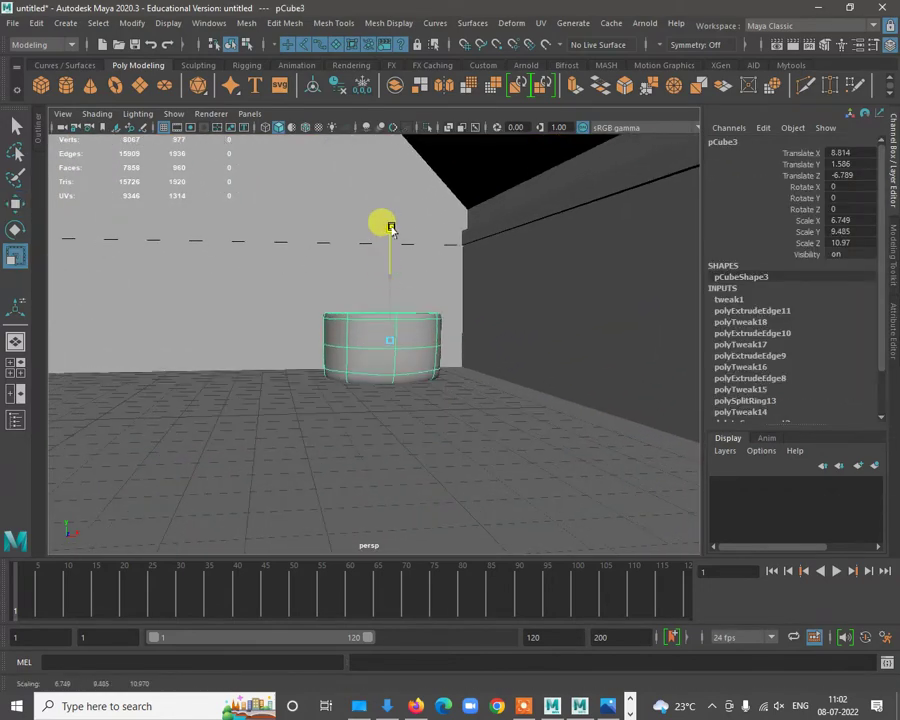
# Step: Lower the tub slightly so it sits near the floor
pyautogui.press('w')
pyautogui.moveTo(382, 276); pyautogui.dragTo(387, 288)
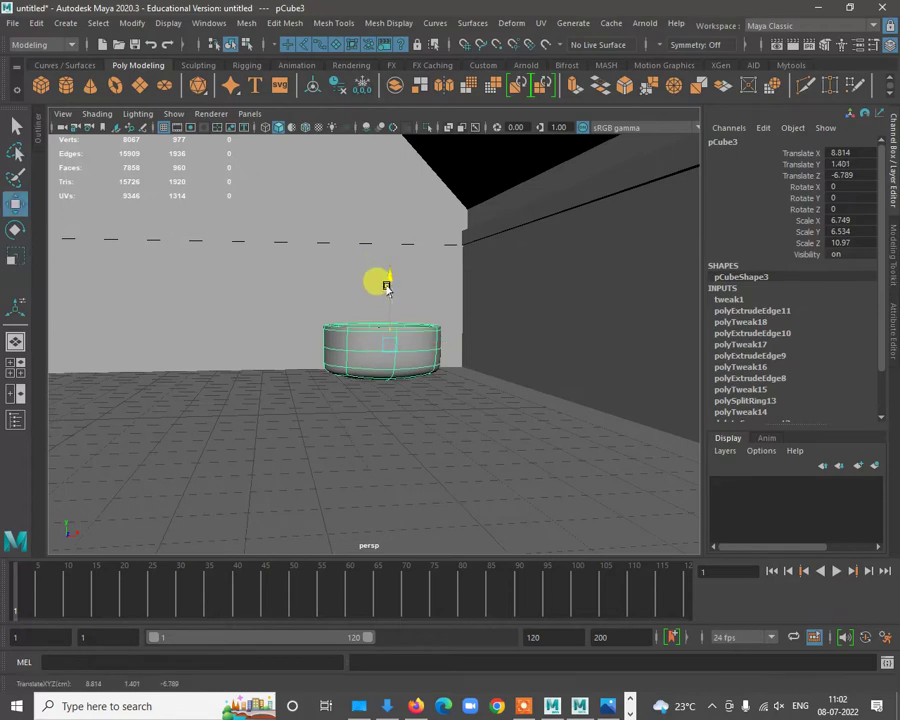
pyautogui.keyDown('alt'); pyautogui.moveTo(451, 399); pyautogui.dragTo(509, 427); pyautogui.keyUp('alt')
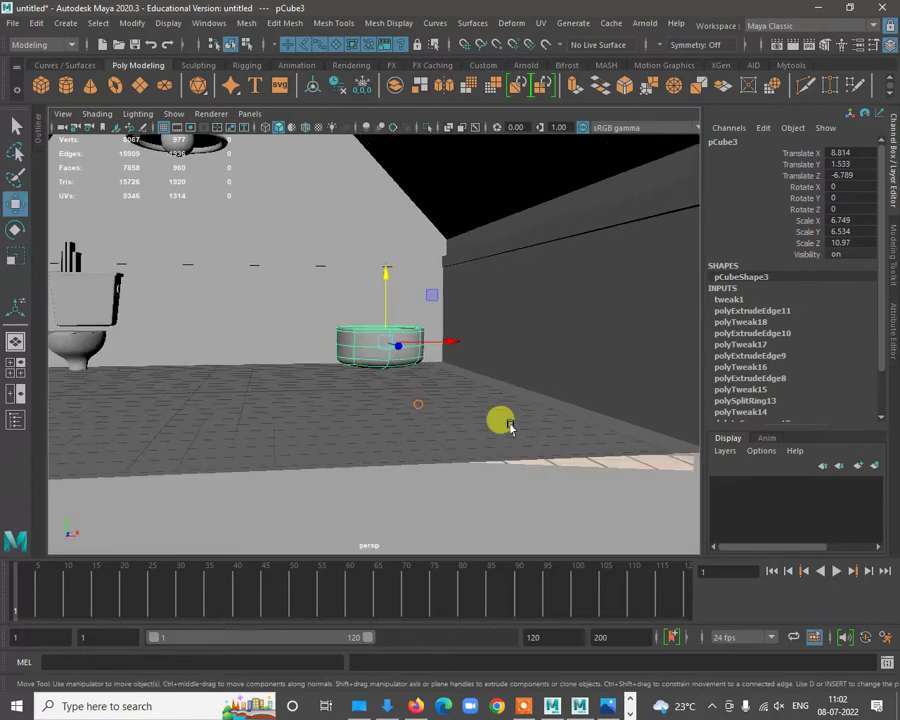
# Step: Deselect the tub and select the ceiling mesh
pyautogui.click(543, 519)
pyautogui.keyDown('alt'); pyautogui.moveTo(538, 482); pyautogui.dragTo(339, 285); pyautogui.keyUp('alt')
pyautogui.scroll(3, 396, 301)
pyautogui.click(412, 267)
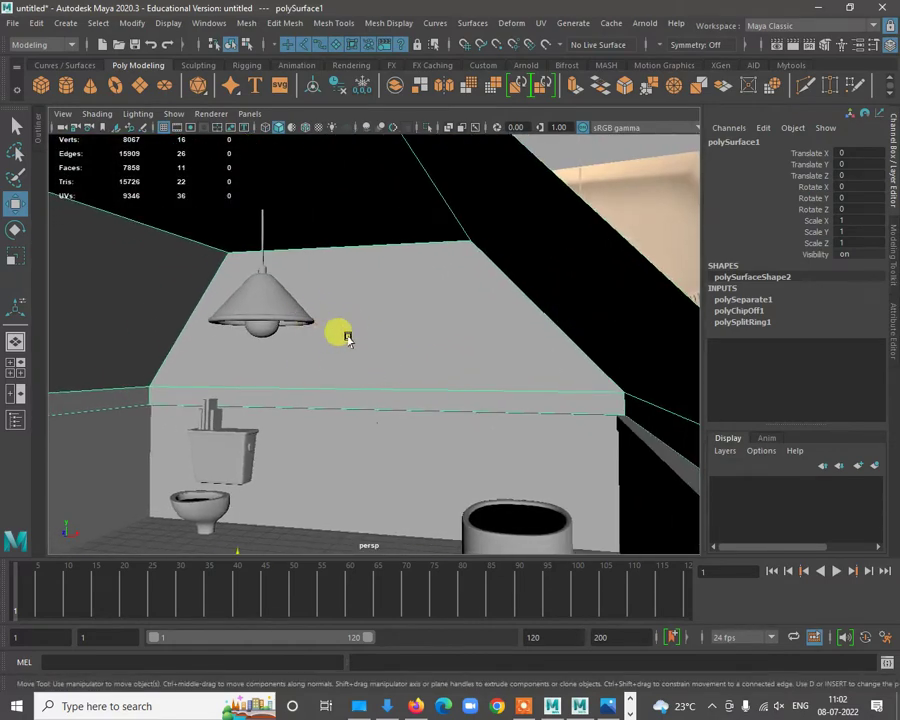
# Step: Frame the lamp area and select the large top face of the wall block
pyautogui.keyDown('alt'); pyautogui.moveTo(372, 349); pyautogui.dragTo(437, 302); pyautogui.keyUp('alt')
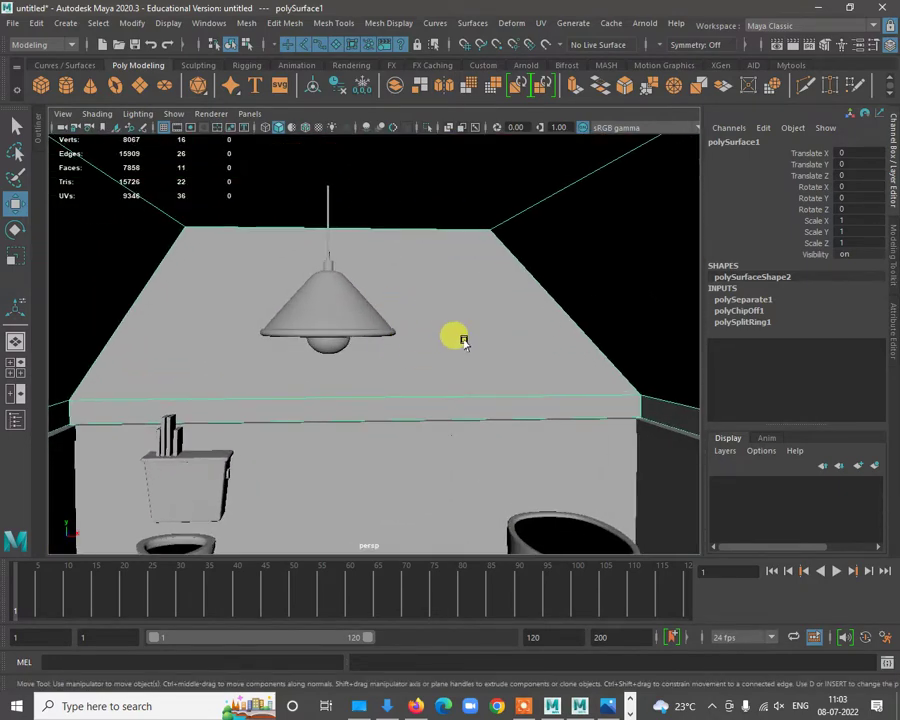
pyautogui.keyDown('alt'); pyautogui.moveTo(463, 341); pyautogui.dragTo(400, 283); pyautogui.keyUp('alt')
pyautogui.keyDown('alt'); pyautogui.moveTo(400, 283); pyautogui.dragTo(408, 307, button='middle'); pyautogui.keyUp('alt')
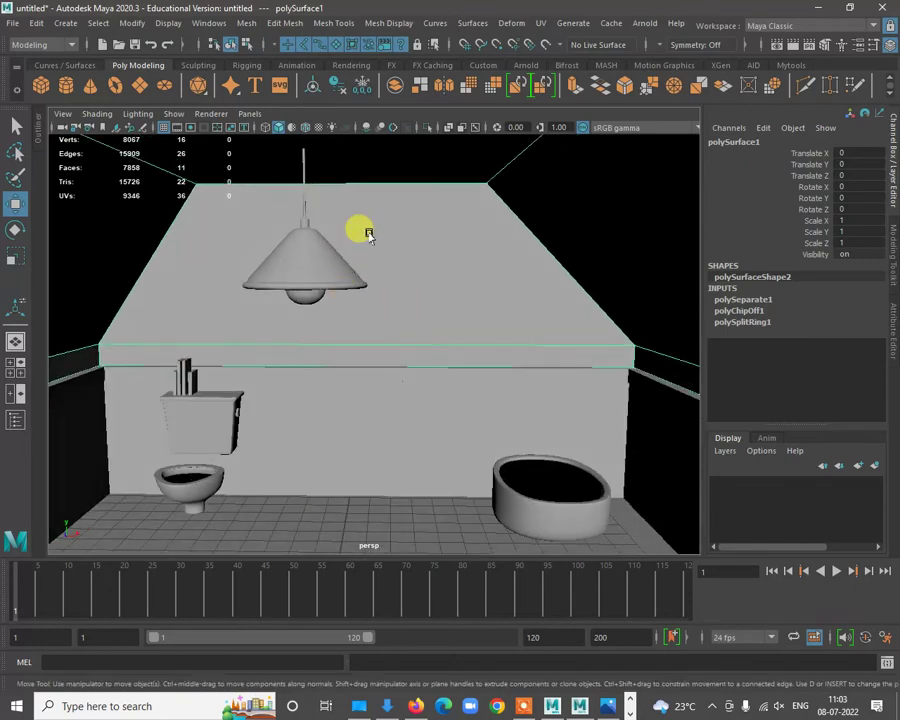
pyautogui.keyDown('alt'); pyautogui.moveTo(368, 233); pyautogui.dragTo(424, 215, button='middle'); pyautogui.keyUp('alt')
pyautogui.moveTo(424, 215); pyautogui.dragTo(422, 250, button='right')
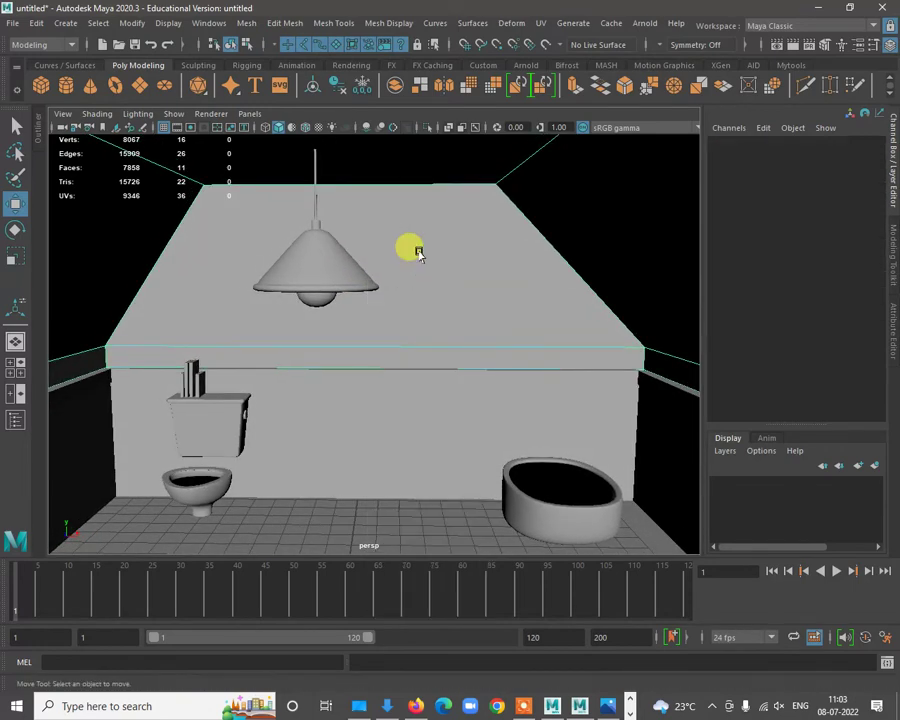
pyautogui.click(439, 296)
# Step: Extrude the face and scale it inward into an inset panel, then return to object mode
pyautogui.keyDown('alt'); pyautogui.moveTo(439, 296); pyautogui.dragTo(427, 282); pyautogui.keyUp('alt')
pyautogui.keyDown('shift'); pyautogui.moveTo(437, 241); pyautogui.dragTo(420, 272, button='right'); pyautogui.keyUp('shift')
pyautogui.moveTo(420, 272); pyautogui.dragTo(345, 308)
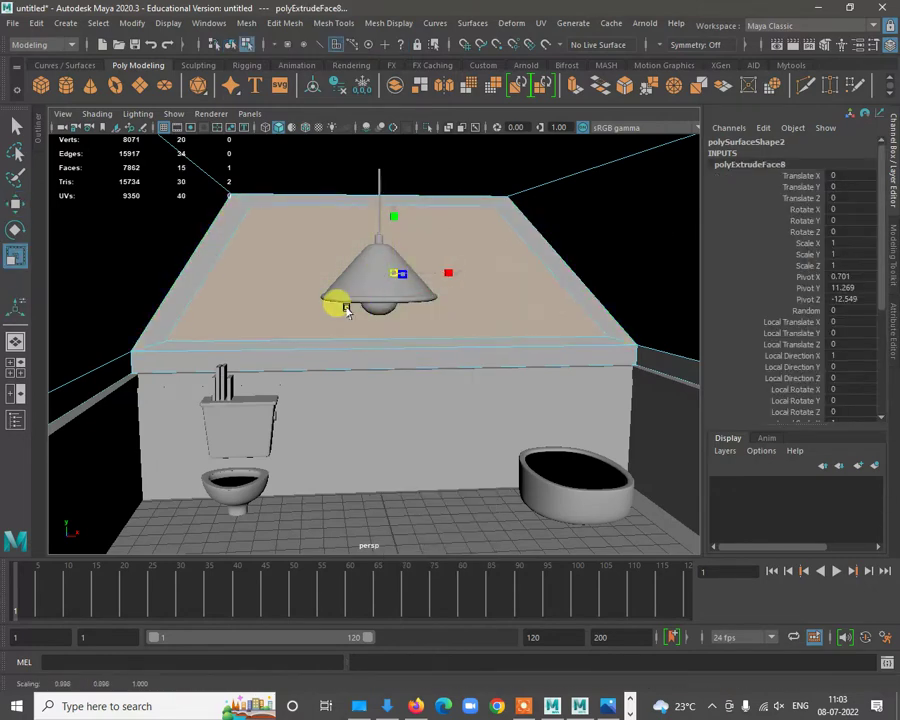
pyautogui.keyDown('alt'); pyautogui.moveTo(225, 419); pyautogui.dragTo(382, 293); pyautogui.keyUp('alt')
pyautogui.keyDown('alt'); pyautogui.moveTo(382, 293); pyautogui.dragTo(344, 333, button='middle'); pyautogui.keyUp('alt')
pyautogui.scroll(-3, 384, 290)
pyautogui.scroll(4, 420, 265)
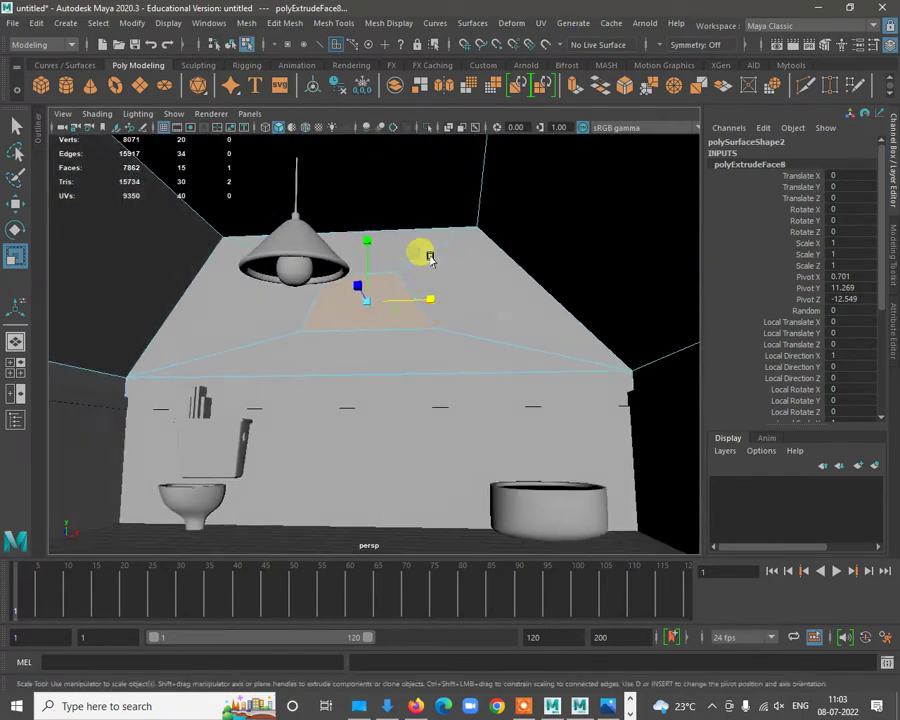
pyautogui.scroll(3, 450, 264)
pyautogui.moveTo(474, 269); pyautogui.dragTo(420, 230, button='right')
# Step: Insert two edge loops across the inset face
pyautogui.press('w')
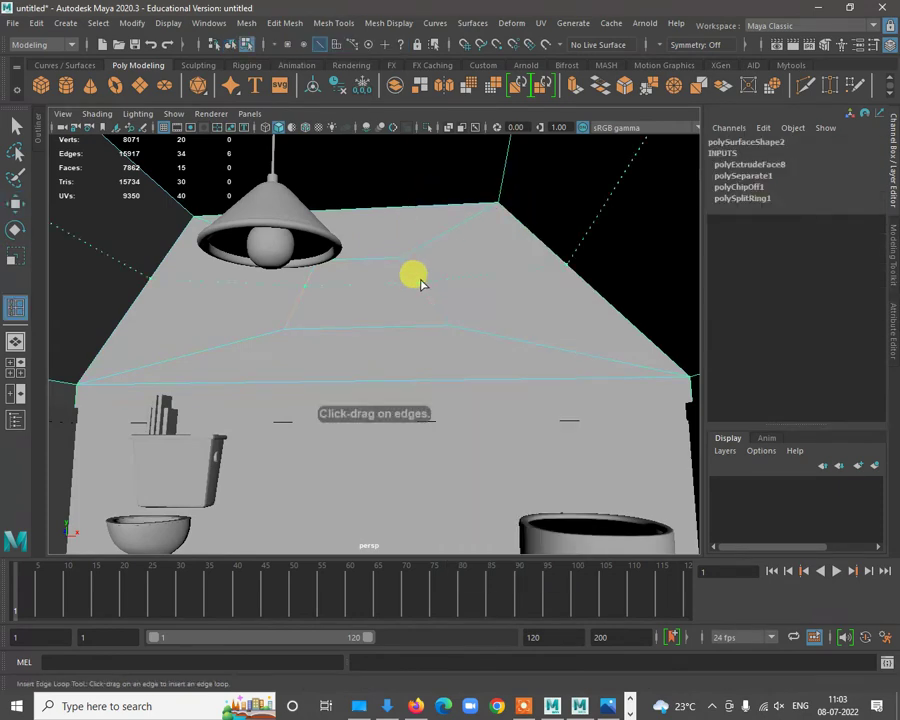
pyautogui.moveTo(420, 285); pyautogui.dragTo(367, 262)
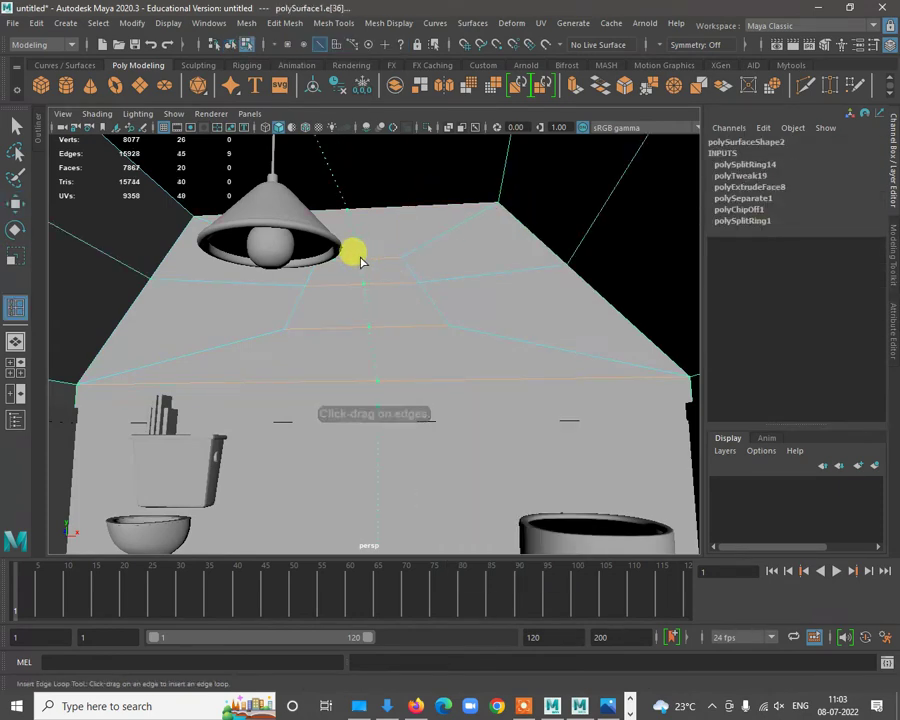
pyautogui.click(360, 258)
pyautogui.press('w')
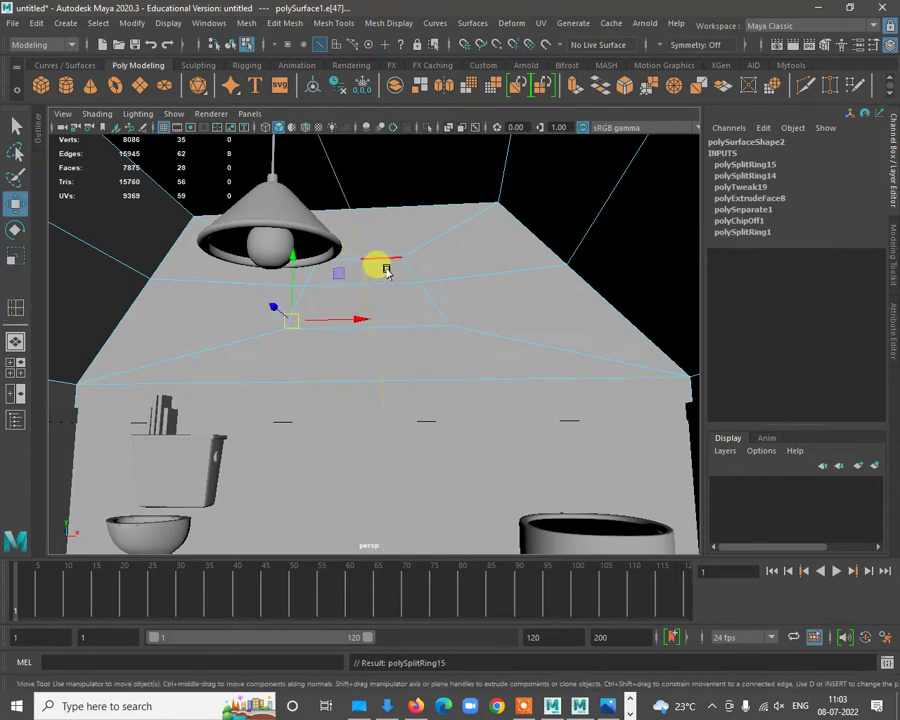
pyautogui.moveTo(387, 272)
pyautogui.mouseDown(button='right')
pyautogui.moveTo(384, 318)
pyautogui.moveTo(385, 290)
pyautogui.mouseUp(button='right')
# Step: Circularize the centre faces, enlarge the circle slightly, and show camera1 beside persp
pyautogui.click(327, 296)
pyautogui.keyDown('shift'); pyautogui.click(383, 303); pyautogui.keyUp('shift')
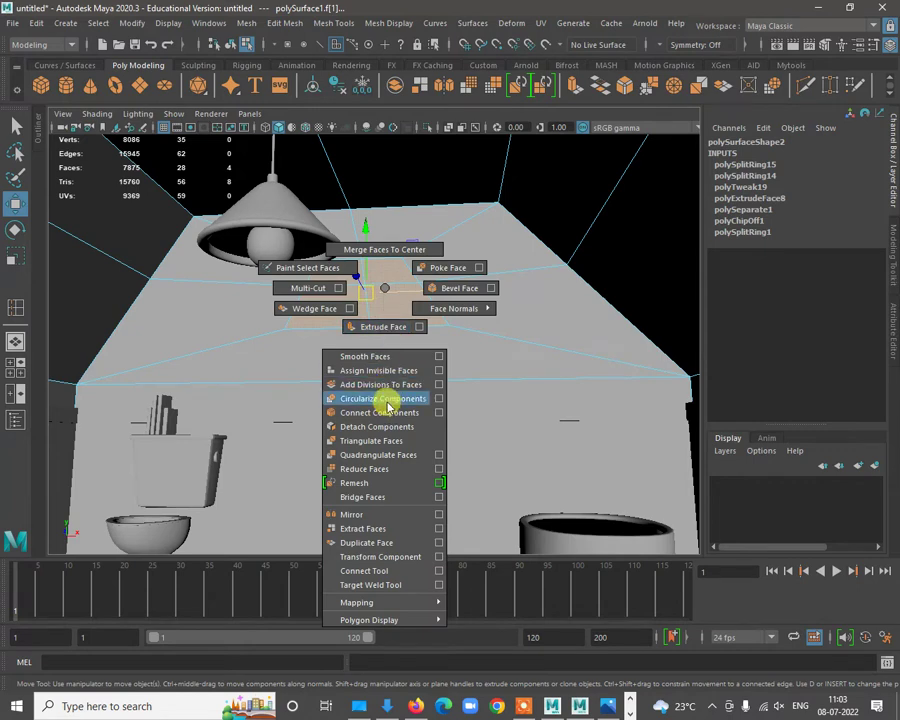
pyautogui.keyDown('shift'); pyautogui.moveTo(388, 405); pyautogui.dragTo(388, 403, button='right'); pyautogui.keyUp('shift')
pyautogui.moveTo(424, 356)
pyautogui.keyDown('alt'); pyautogui.mouseDown()
pyautogui.moveTo(400, 320)
pyautogui.moveTo(416, 335)
pyautogui.mouseUp(); pyautogui.keyUp('alt')
pyautogui.press('e')
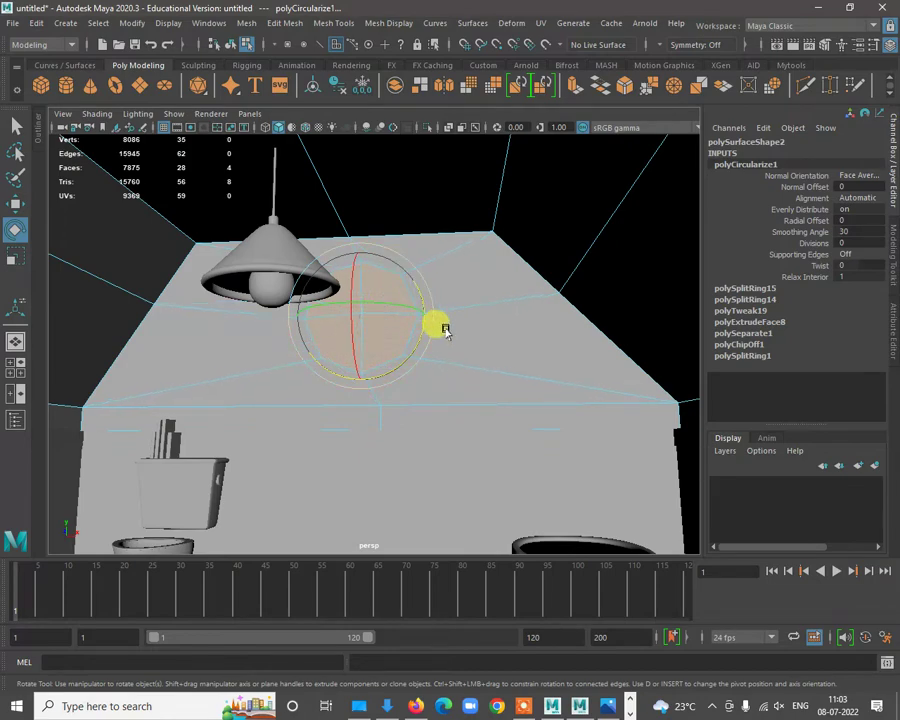
pyautogui.keyDown('alt'); pyautogui.moveTo(446, 332); pyautogui.dragTo(412, 344); pyautogui.keyUp('alt')
pyautogui.press('r')
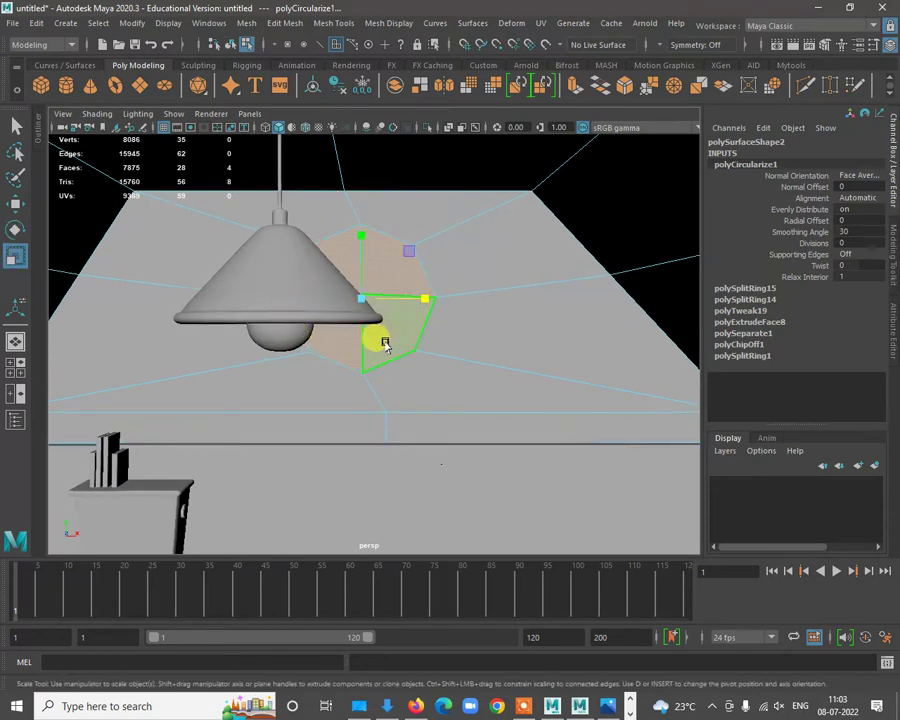
pyautogui.moveTo(361, 297); pyautogui.dragTo(366, 291)
pyautogui.scroll(-5, 364, 292)
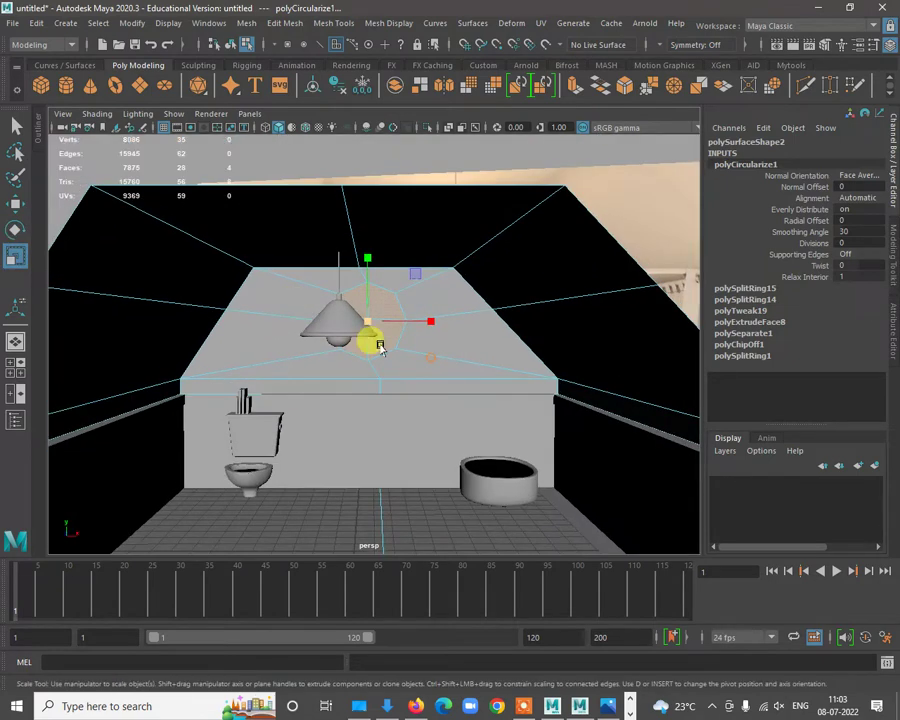
pyautogui.press('space')
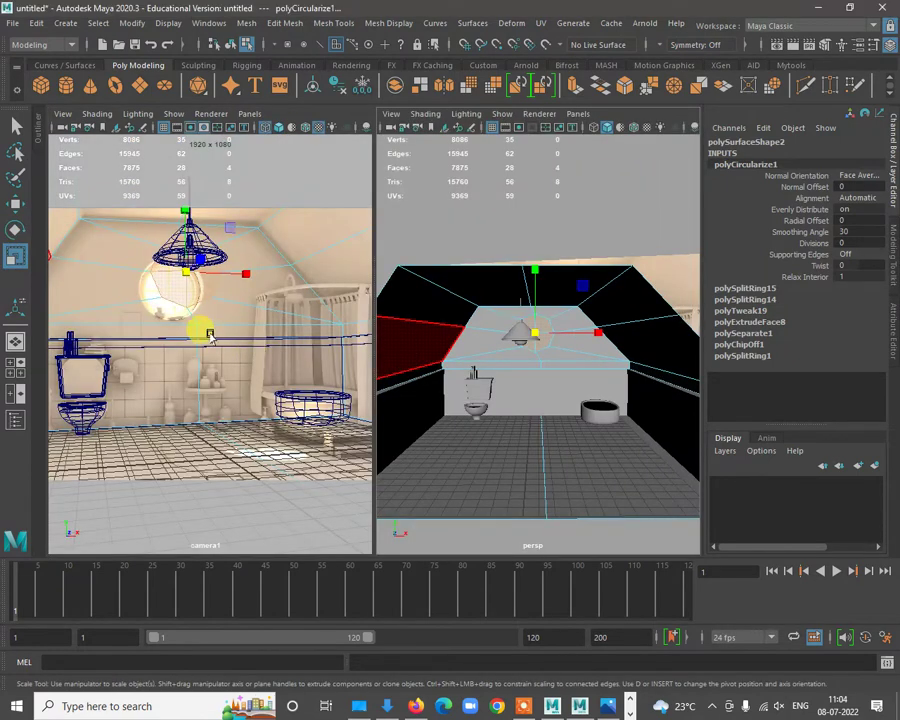
# Step: Nudge the circular face up slightly and clear the selection
pyautogui.press('w')
pyautogui.moveTo(184, 213); pyautogui.dragTo(185, 217)
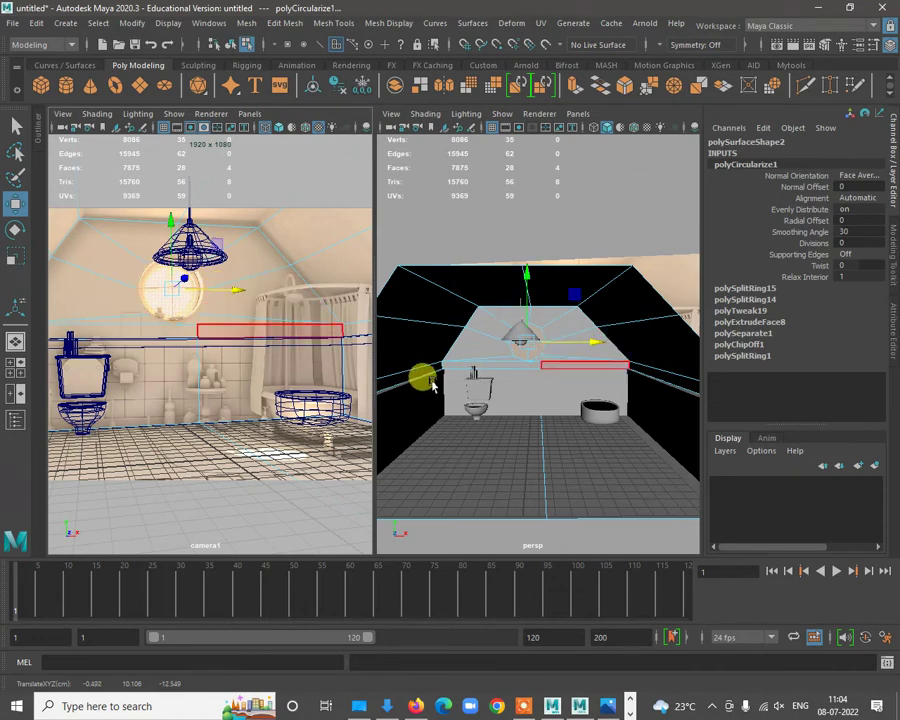
pyautogui.click(457, 401)
pyautogui.keyDown('alt'); pyautogui.moveTo(520, 385); pyautogui.dragTo(556, 400); pyautogui.keyUp('alt')
pyautogui.scroll(5, 555, 436)
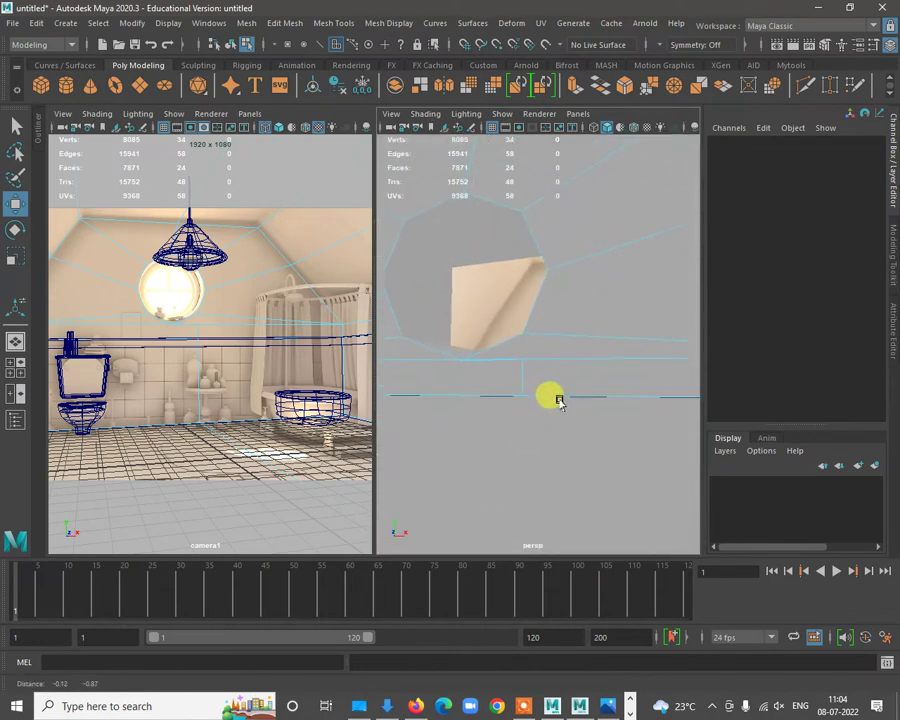
# Step: In vertex mode, lower one hole-edge vertex and slide its neighbour sideways
pyautogui.rightClick(528, 368)
pyautogui.click(432, 318)
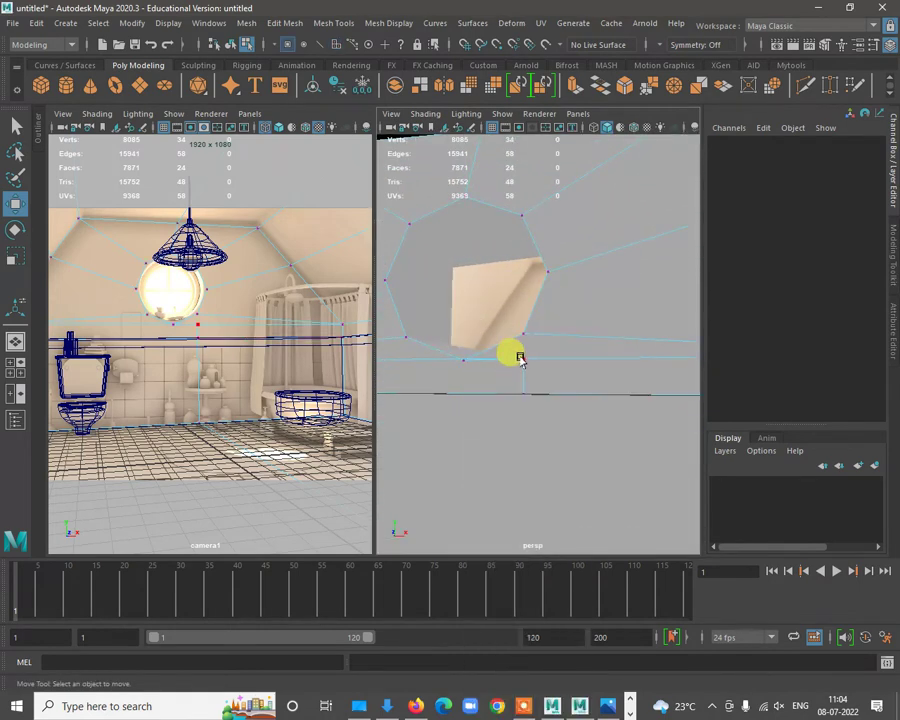
pyautogui.click(512, 356)
pyautogui.moveTo(522, 316); pyautogui.dragTo(517, 337)
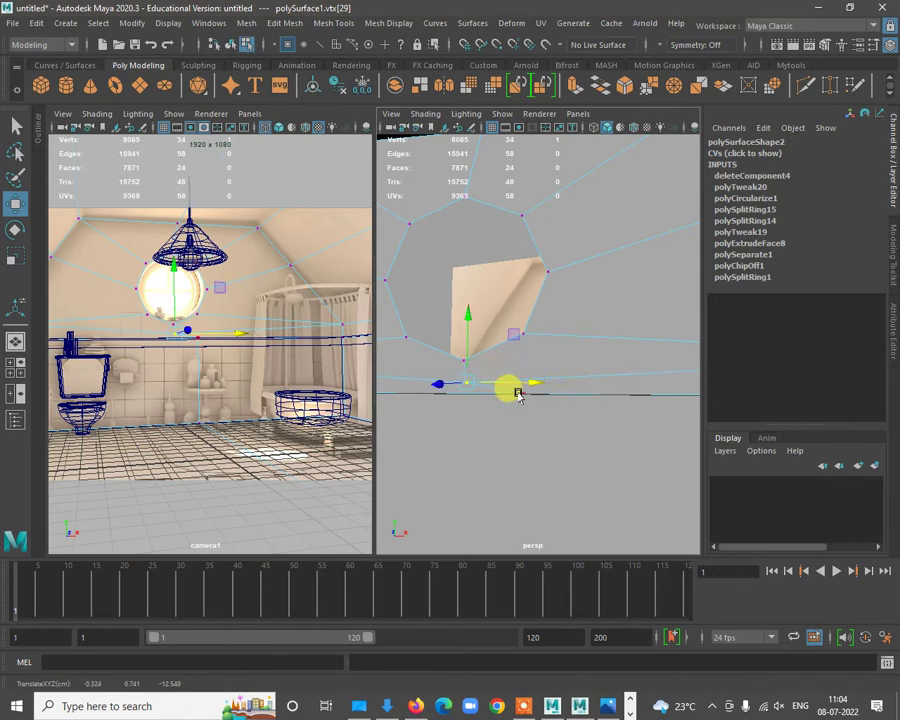
pyautogui.click(517, 393)
pyautogui.moveTo(517, 393); pyautogui.dragTo(523, 312)
pyautogui.scroll(-3, 490, 390)
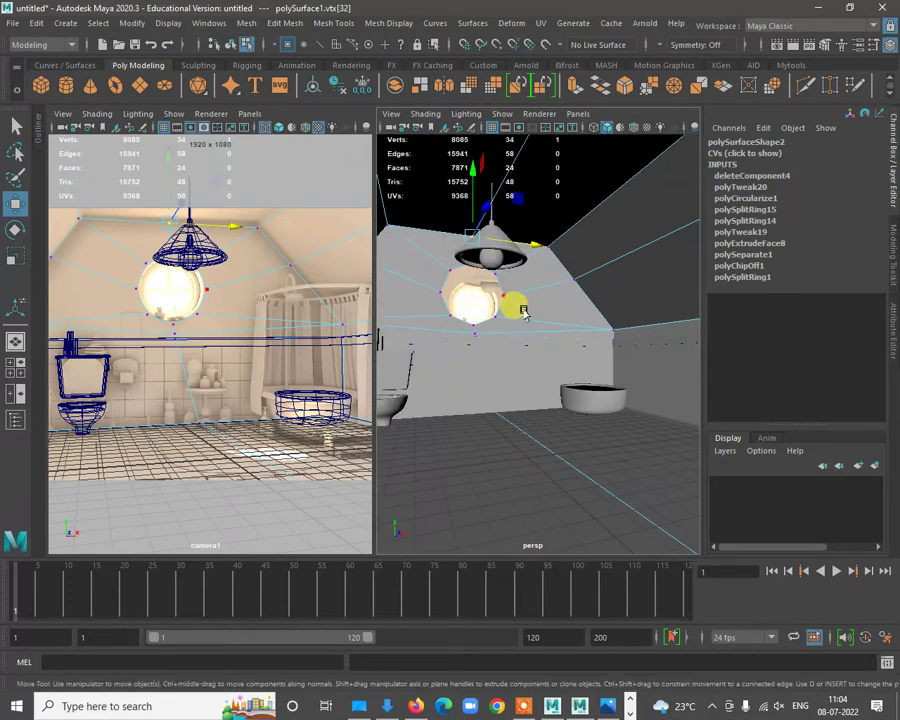
# Step: Back in object mode, smooth-preview the wall and view the room from the front
pyautogui.moveTo(523, 312); pyautogui.dragTo(590, 281, button='right')
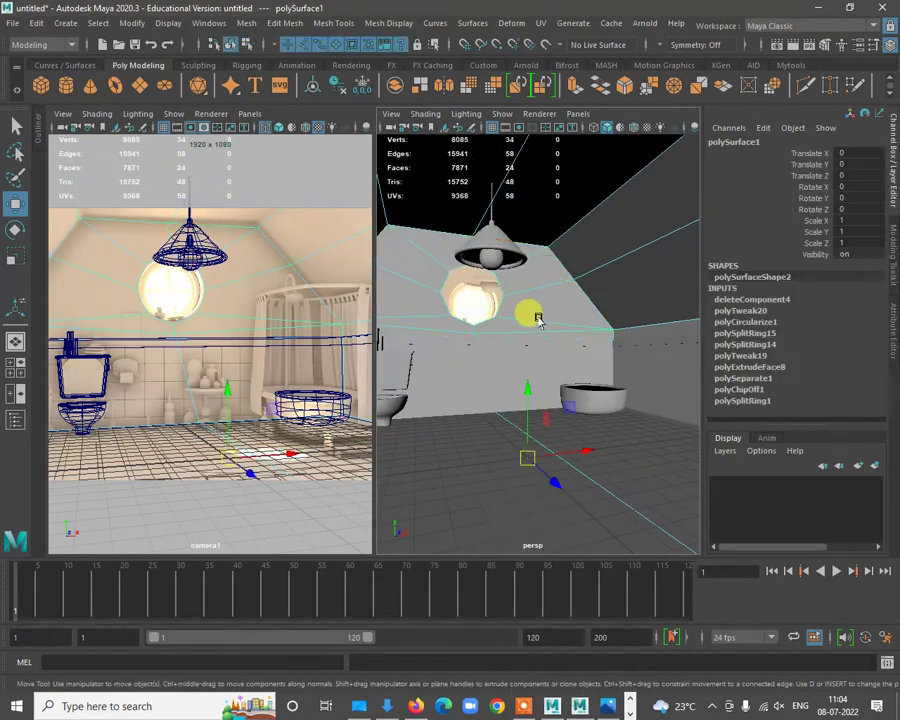
pyautogui.keyDown('alt'); pyautogui.moveTo(516, 362); pyautogui.dragTo(490, 254, button='right'); pyautogui.keyUp('alt')
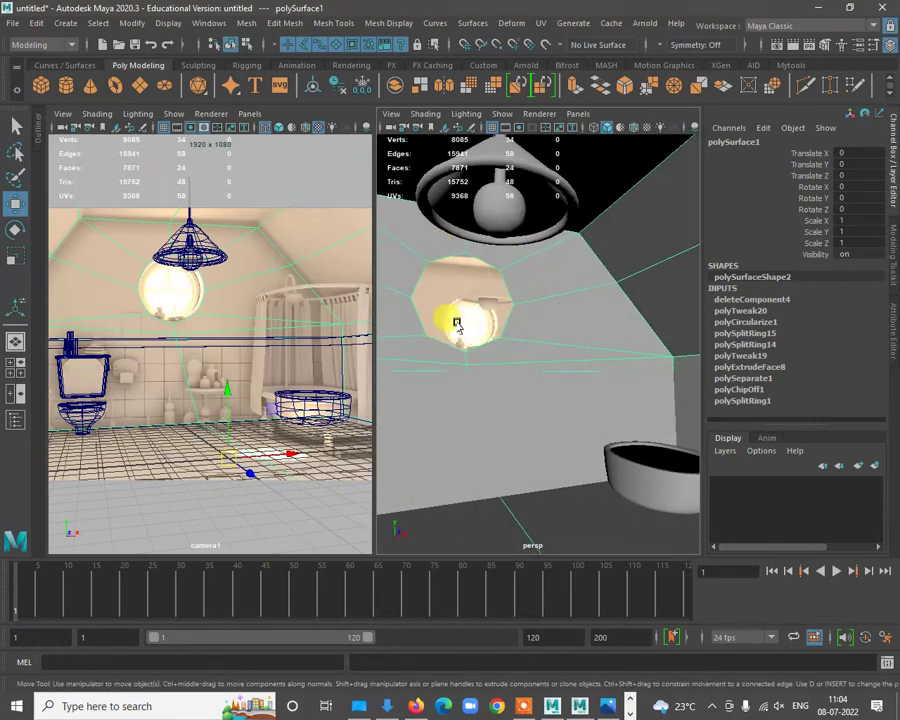
pyautogui.keyDown('alt'); pyautogui.moveTo(456, 323); pyautogui.dragTo(182, 337, button='right'); pyautogui.keyUp('alt')
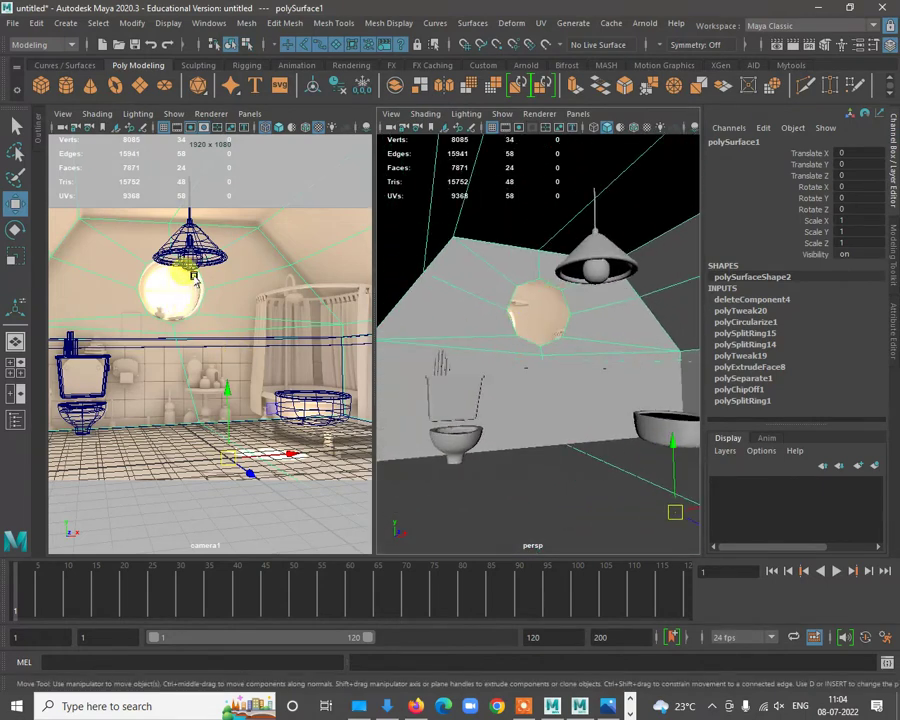
pyautogui.keyDown('alt'); pyautogui.moveTo(580, 404); pyautogui.dragTo(543, 336); pyautogui.keyUp('alt')
pyautogui.moveTo(543, 336)
pyautogui.keyDown('alt'); pyautogui.mouseDown(button='right')
pyautogui.moveTo(498, 376)
pyautogui.moveTo(488, 338)
pyautogui.moveTo(531, 343)
pyautogui.mouseUp(button='right'); pyautogui.keyUp('alt')
pyautogui.press('3')
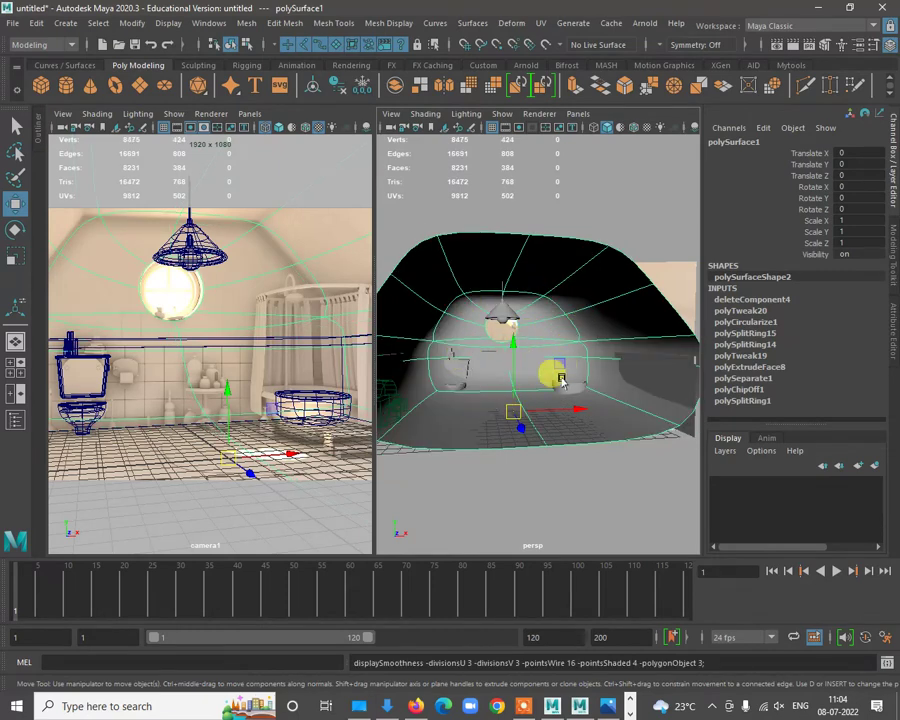
pyautogui.keyDown('alt'); pyautogui.moveTo(562, 380); pyautogui.dragTo(531, 303, button='right'); pyautogui.keyUp('alt')
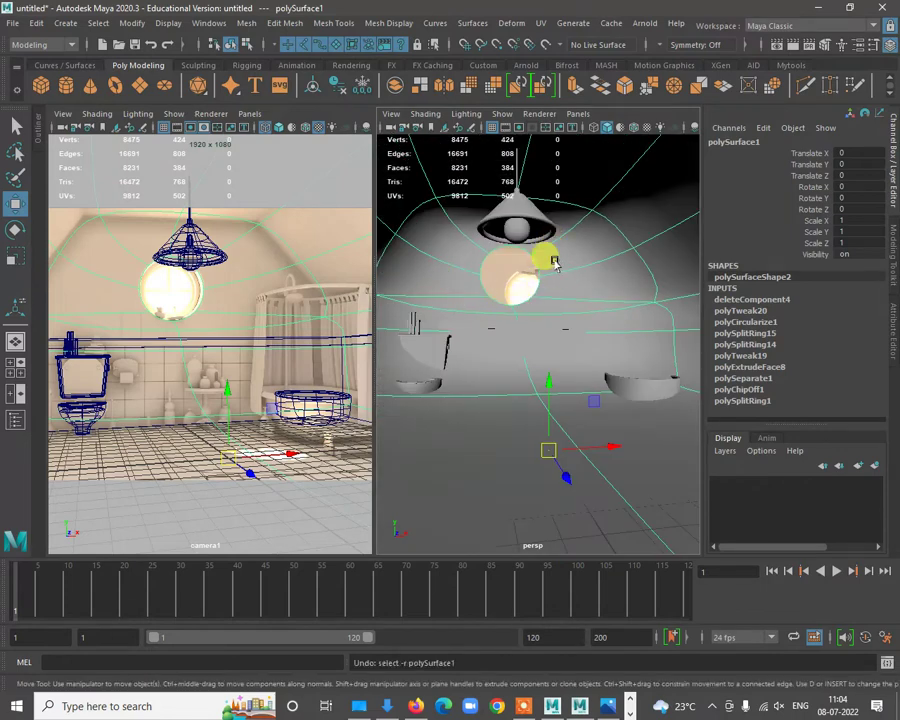
pyautogui.keyDown('alt'); pyautogui.moveTo(555, 262); pyautogui.dragTo(542, 321); pyautogui.keyUp('alt')
pyautogui.keyDown('alt'); pyautogui.moveTo(542, 321); pyautogui.dragTo(486, 346, button='middle'); pyautogui.keyUp('alt')
pyautogui.keyDown('alt'); pyautogui.moveTo(486, 346); pyautogui.dragTo(549, 252, button='right'); pyautogui.keyUp('alt')
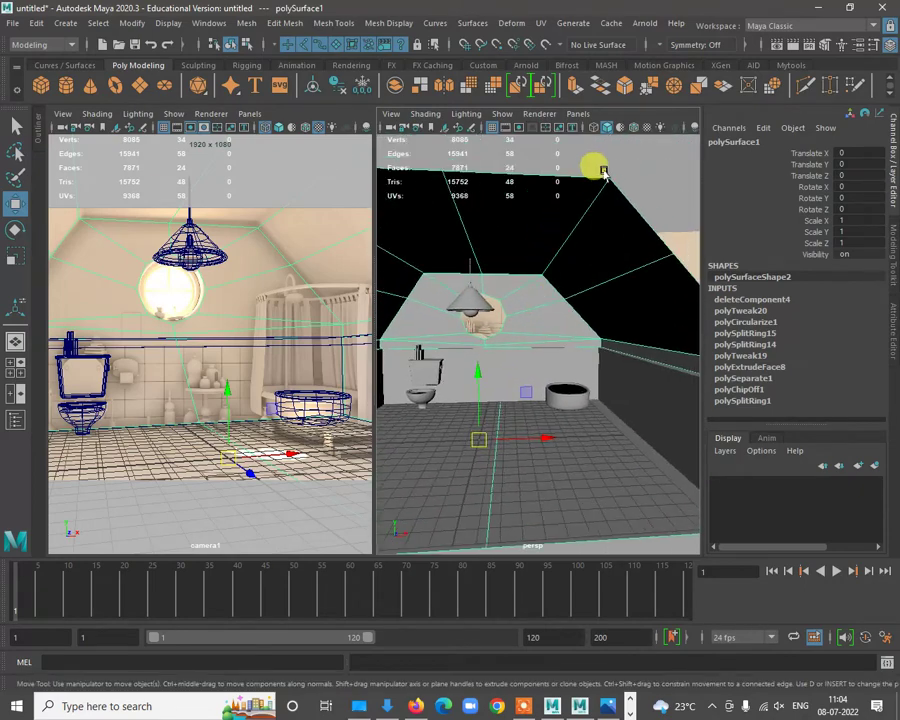
pyautogui.moveTo(538, 283)
pyautogui.keyDown('alt'); pyautogui.mouseDown()
pyautogui.moveTo(556, 322)
pyautogui.moveTo(518, 356)
pyautogui.moveTo(482, 337)
pyautogui.moveTo(542, 458)
pyautogui.moveTo(466, 315)
pyautogui.moveTo(472, 412)
pyautogui.moveTo(532, 298)
pyautogui.mouseUp(); pyautogui.keyUp('alt')
# Step: Select the wall mesh, look up at the window hole and maximize the perspective view
pyautogui.click(466, 315)
pyautogui.keyDown('alt'); pyautogui.moveTo(532, 298); pyautogui.dragTo(508, 301, button='right'); pyautogui.keyUp('alt')
pyautogui.click(516, 294)
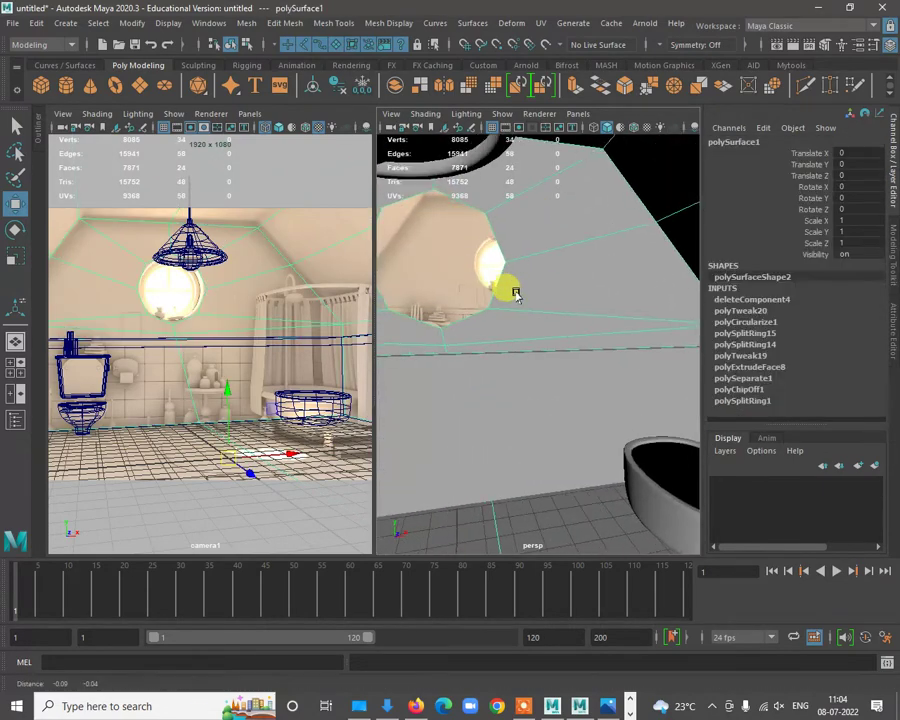
pyautogui.keyDown('alt'); pyautogui.moveTo(516, 294); pyautogui.dragTo(505, 252); pyautogui.keyUp('alt')
pyautogui.press('space')
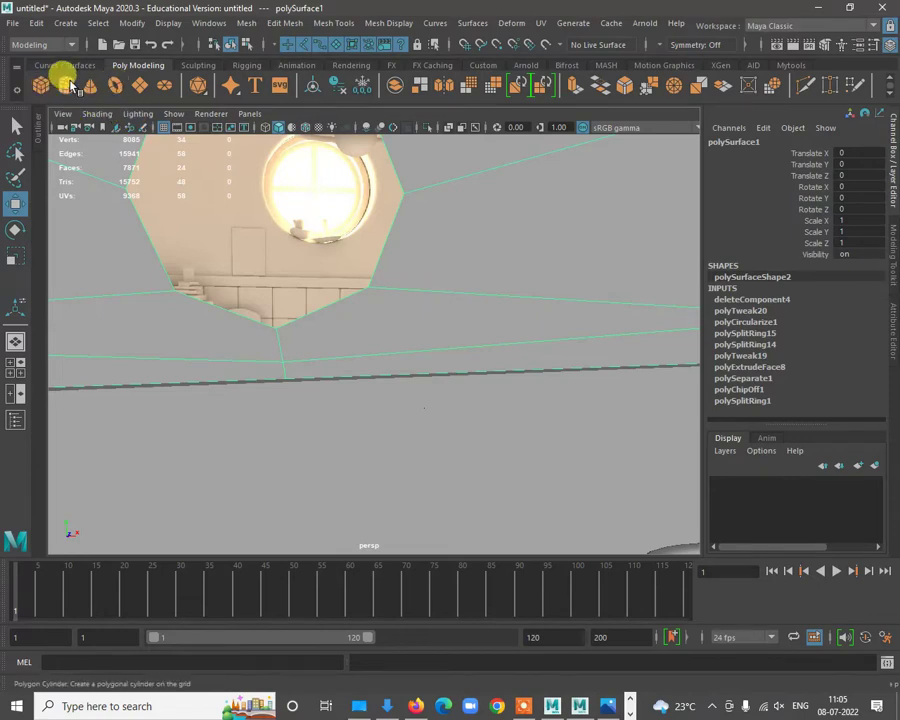
# Step: Select an edge along the window hole and orbit to view the opening head-on
pyautogui.press('space')
pyautogui.press('space')
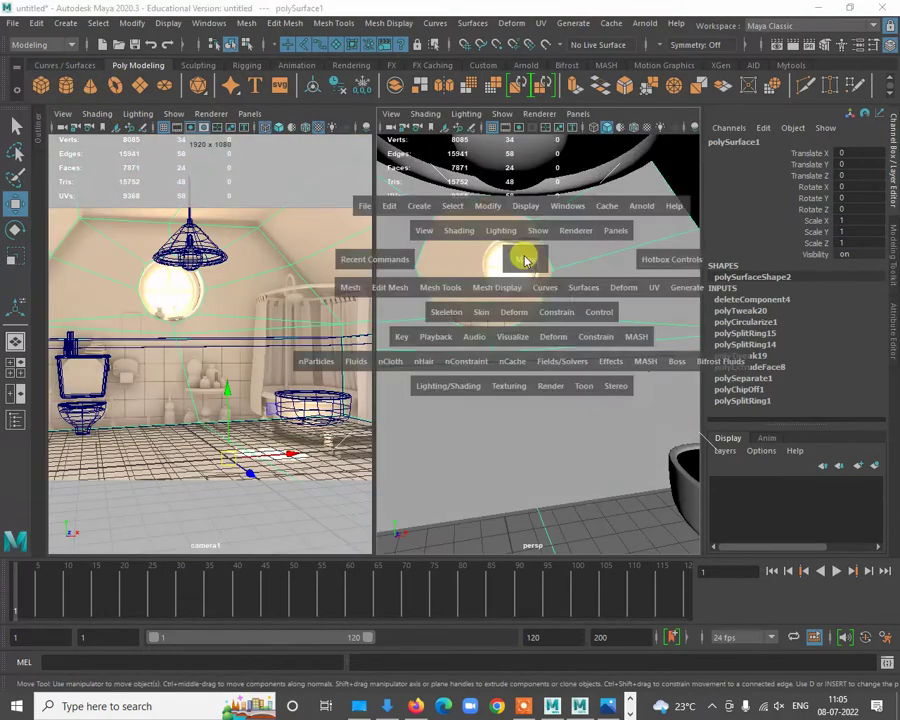
pyautogui.press('F10')
pyautogui.click(391, 171)
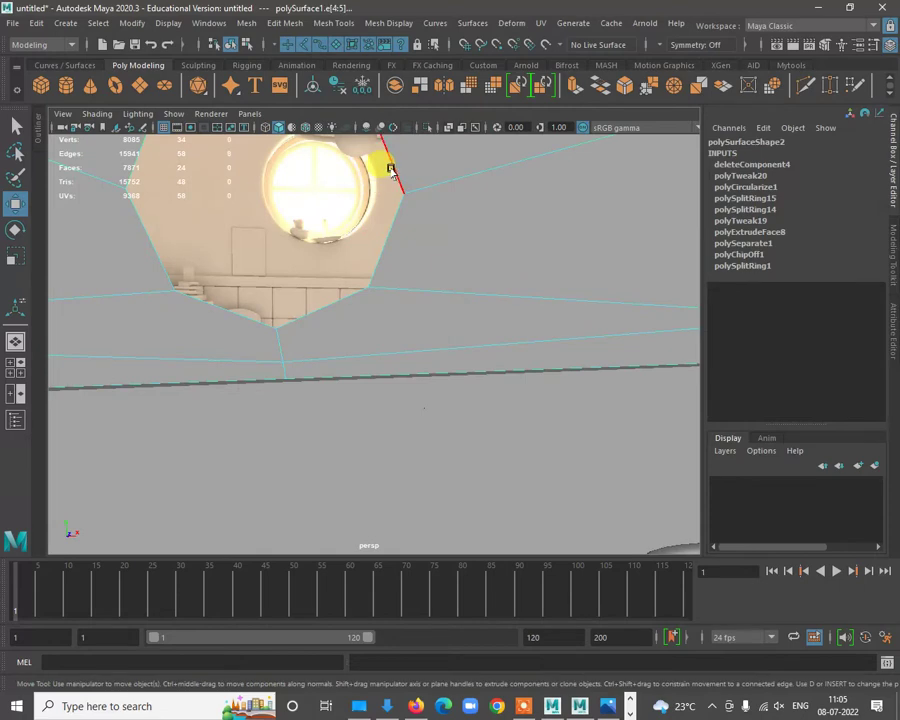
pyautogui.keyDown('alt'); pyautogui.moveTo(440, 249); pyautogui.dragTo(425, 284); pyautogui.keyUp('alt')
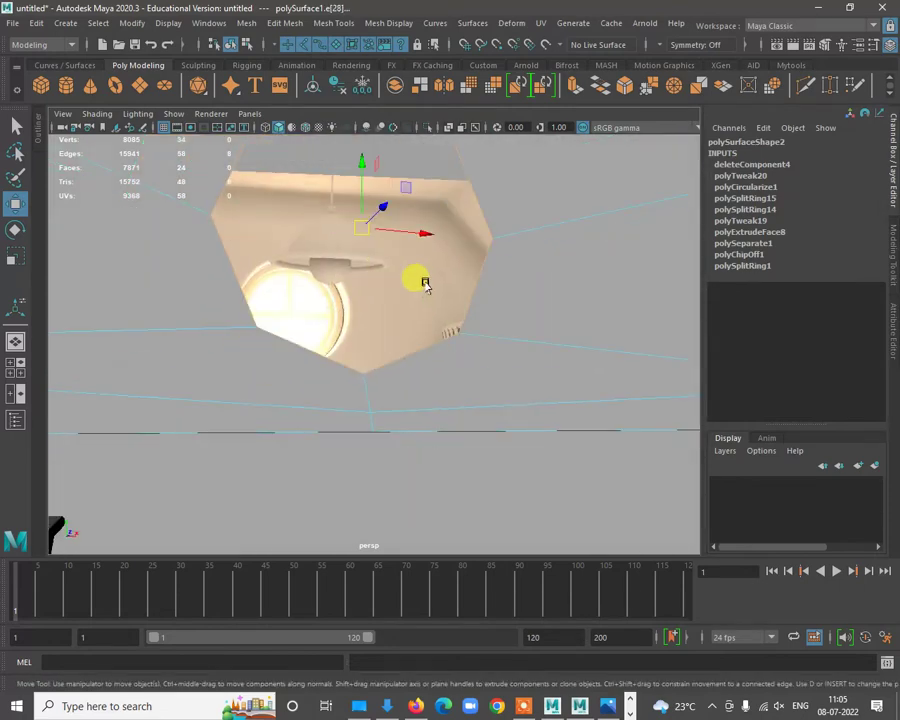
pyautogui.keyDown('shift'); pyautogui.moveTo(476, 190); pyautogui.dragTo(464, 199, button='right'); pyautogui.keyUp('shift')
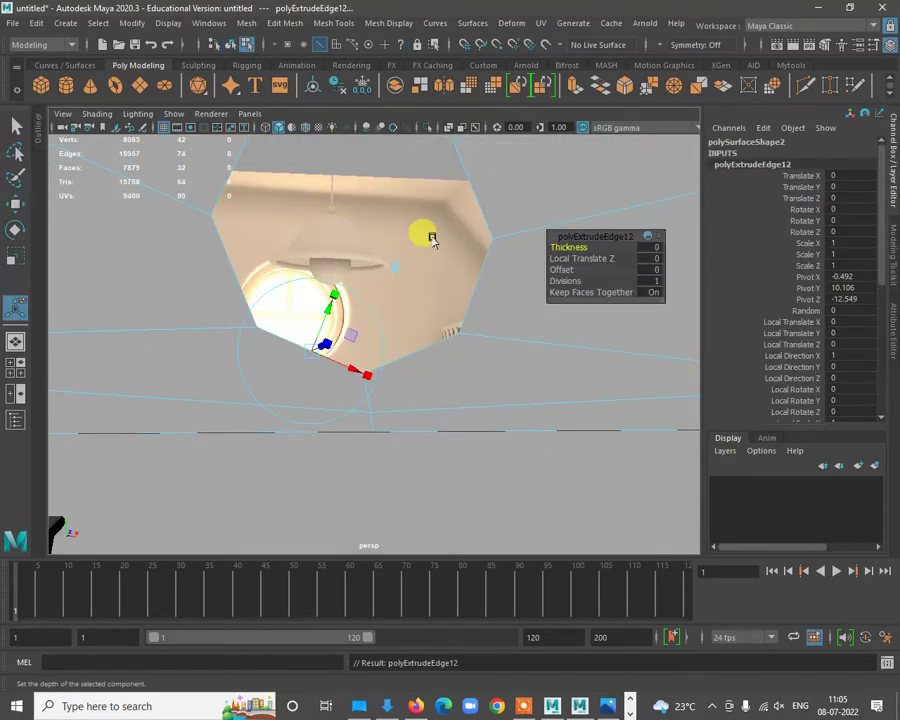
pyautogui.keyDown('alt'); pyautogui.moveTo(432, 240); pyautogui.dragTo(492, 263); pyautogui.keyUp('alt')
# Step: Select the ring of faces surrounding the window opening
pyautogui.moveTo(471, 227); pyautogui.dragTo(472, 276, button='right')
pyautogui.click(472, 277)
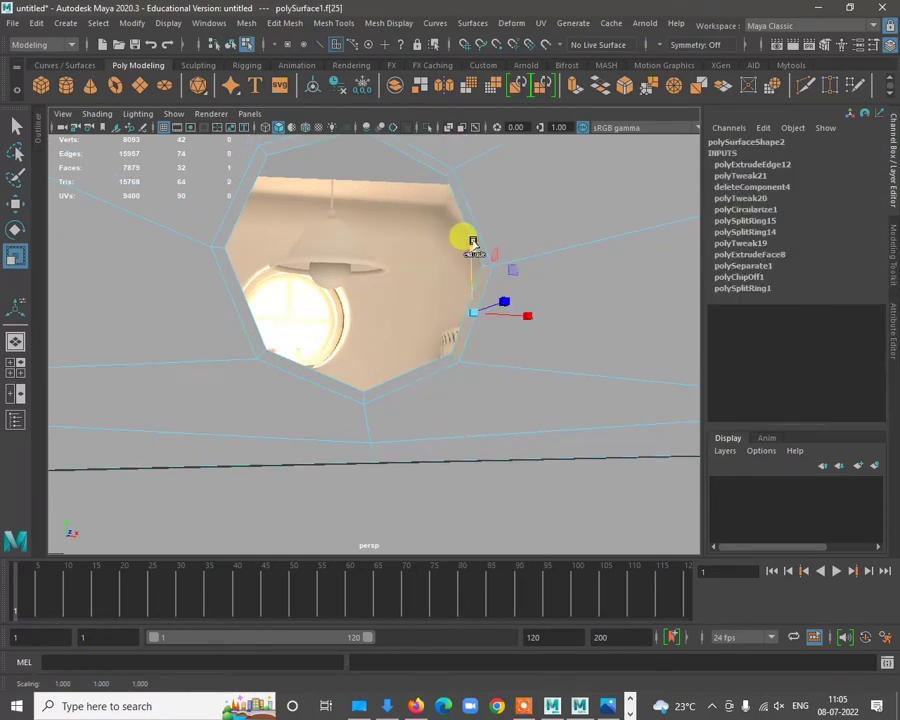
pyautogui.click(437, 163)
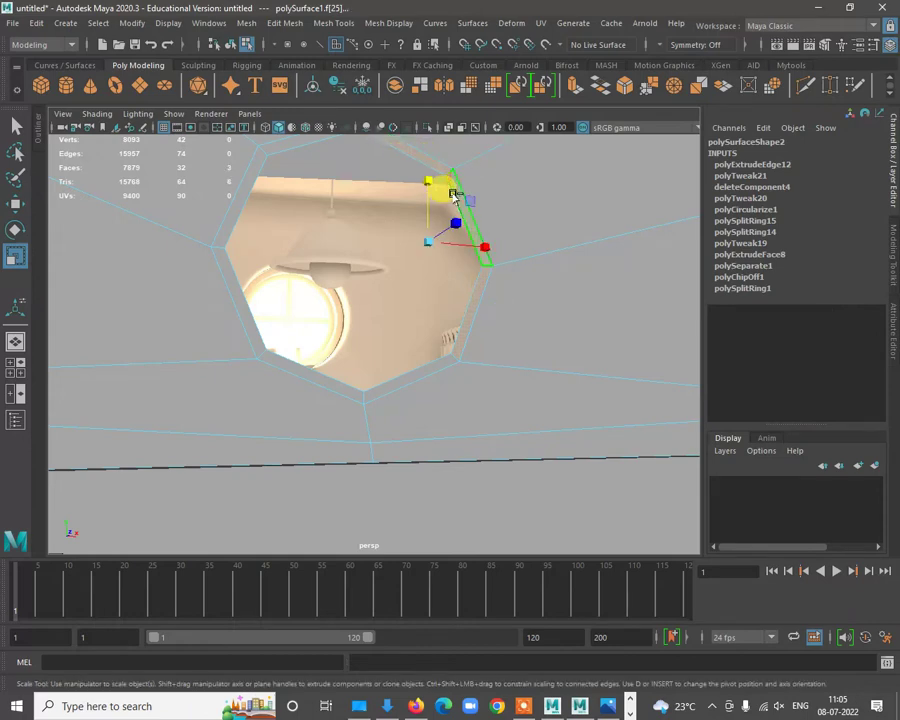
pyautogui.click(253, 177)
pyautogui.keyDown('shift'); pyautogui.click(238, 300); pyautogui.keyUp('shift')
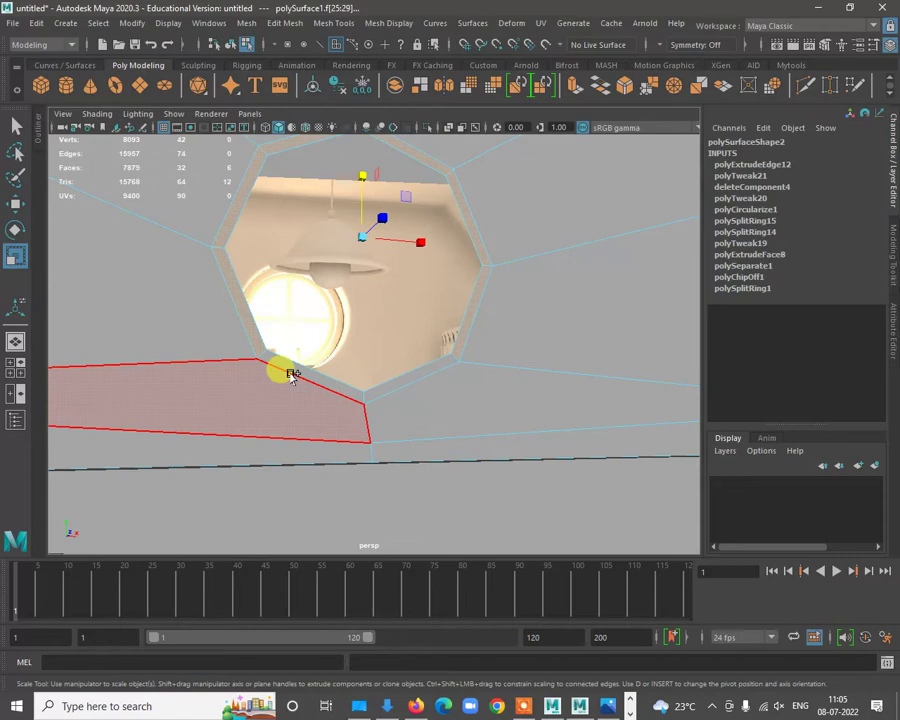
pyautogui.keyDown('shift'); pyautogui.click(388, 385); pyautogui.keyUp('shift')
pyautogui.keyDown('alt'); pyautogui.moveTo(388, 385); pyautogui.dragTo(308, 397); pyautogui.keyUp('alt')
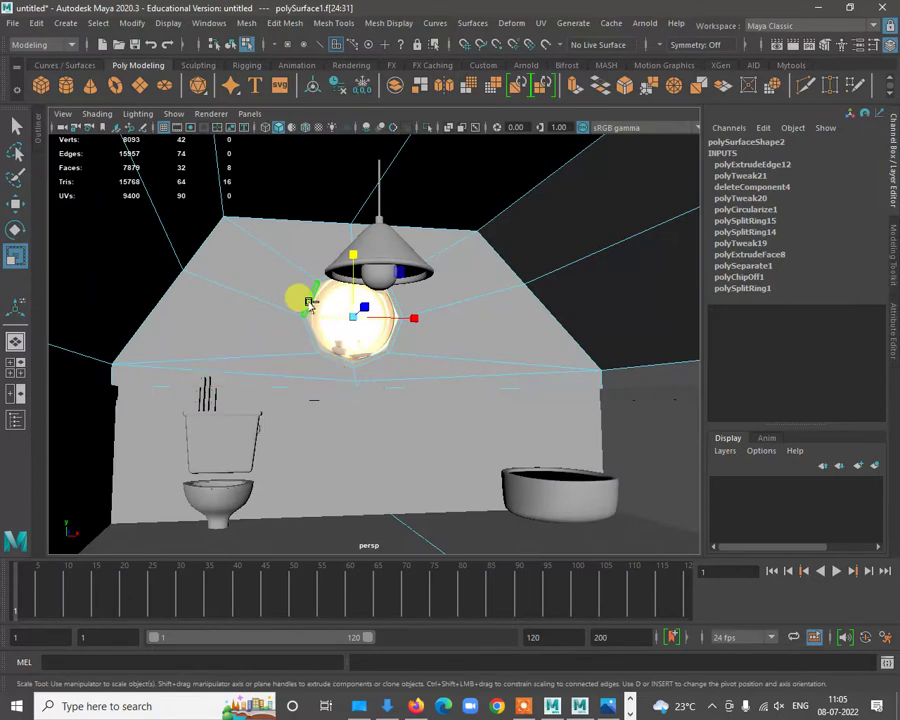
# Step: Extract the selected faces into a separate ring and push it slightly into the wall
pyautogui.keyDown('shift'); pyautogui.moveTo(311, 303); pyautogui.dragTo(311, 517, button='right'); pyautogui.keyUp('shift')
pyautogui.click(303, 545)
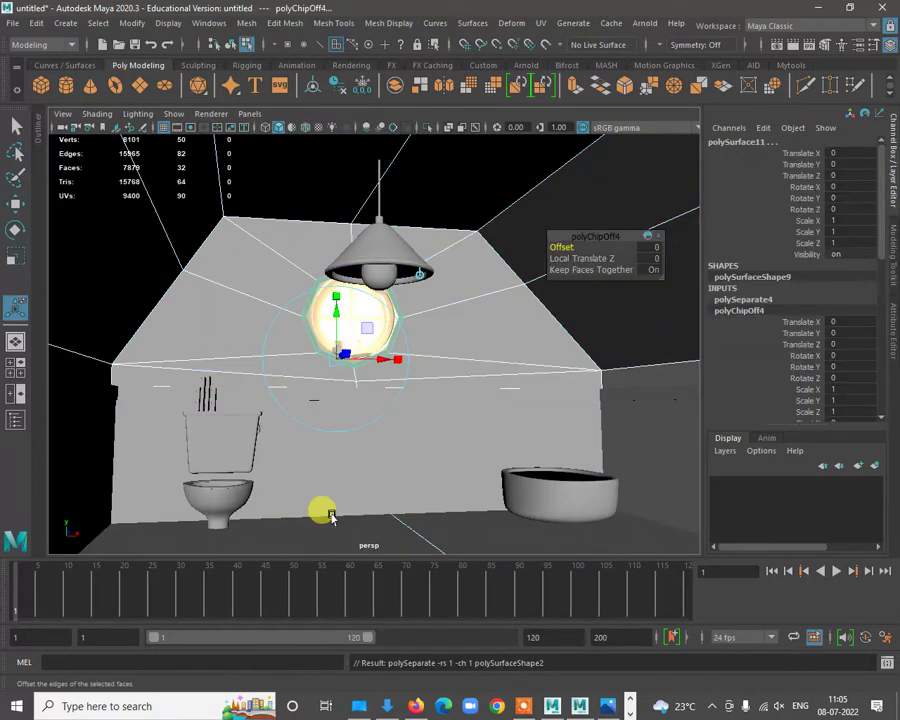
pyautogui.scroll(5, 367, 390)
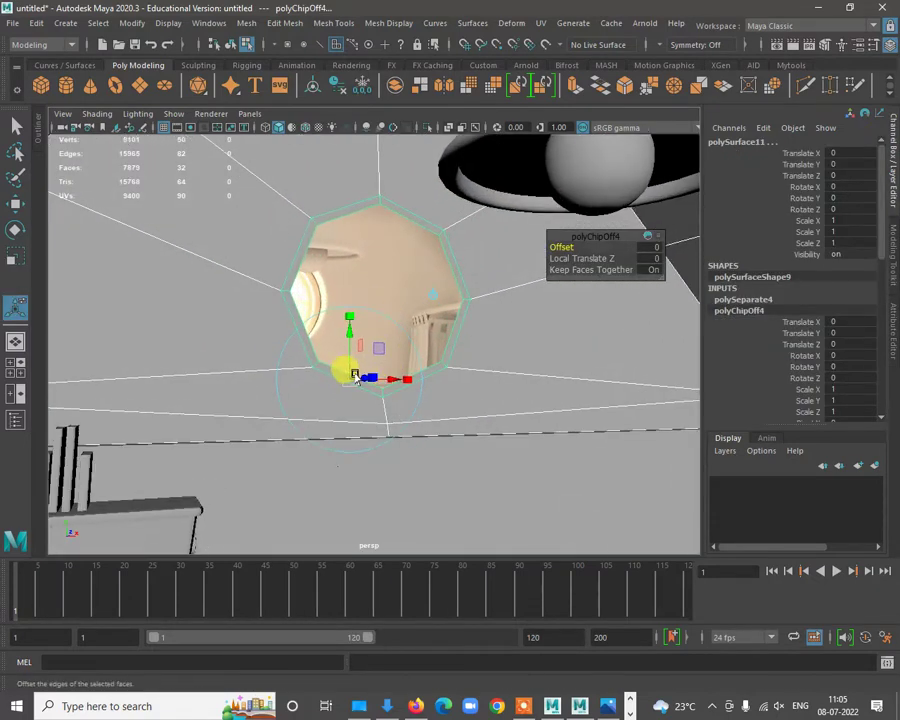
pyautogui.moveTo(354, 377); pyautogui.dragTo(385, 315)
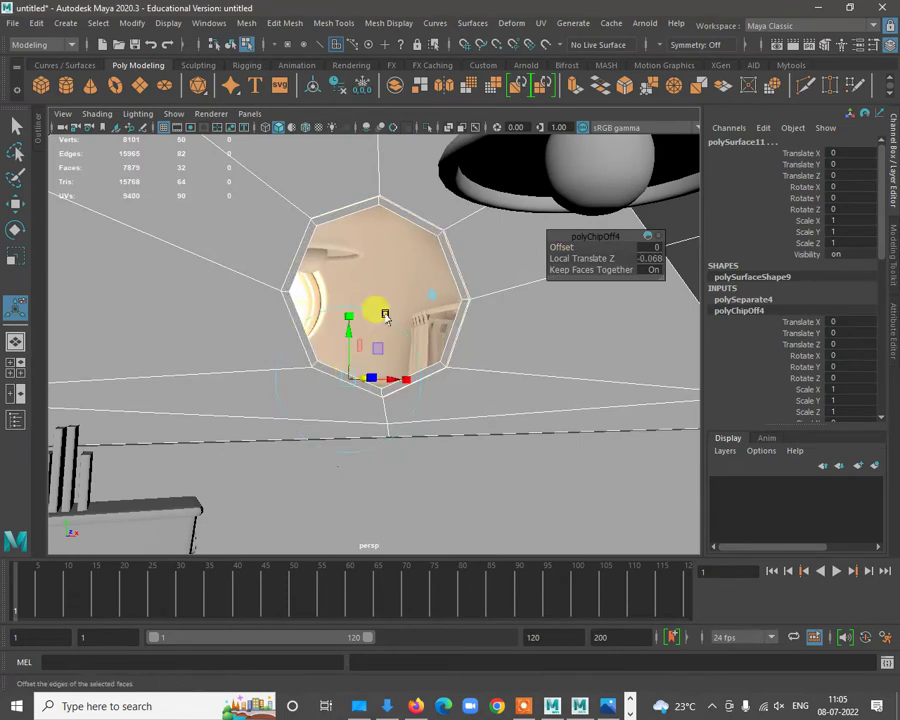
# Step: Select the octagon's edge loop and scale it up to enlarge the ring
pyautogui.press('w')
pyautogui.moveTo(410, 222); pyautogui.dragTo(416, 183, button='right')
pyautogui.click(408, 224)
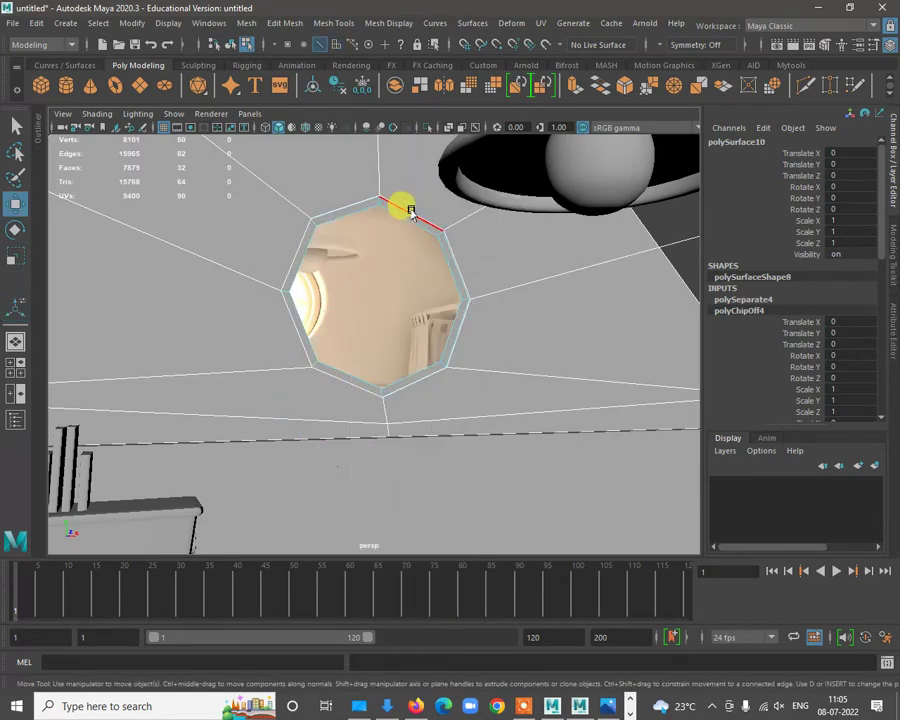
pyautogui.doubleClick(410, 211)
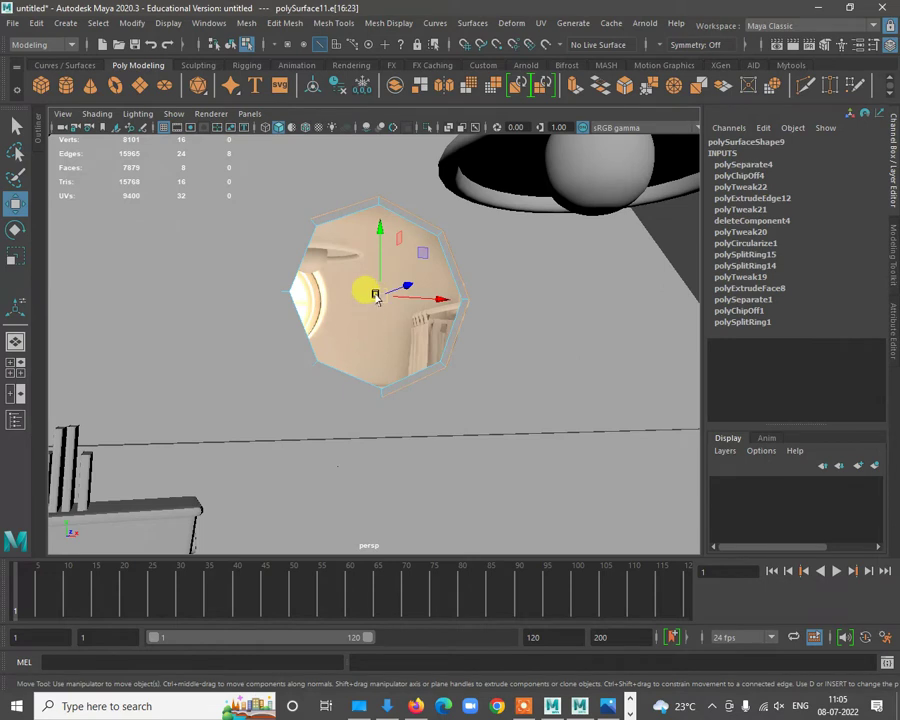
pyautogui.press('r')
pyautogui.moveTo(384, 290); pyautogui.dragTo(396, 292)
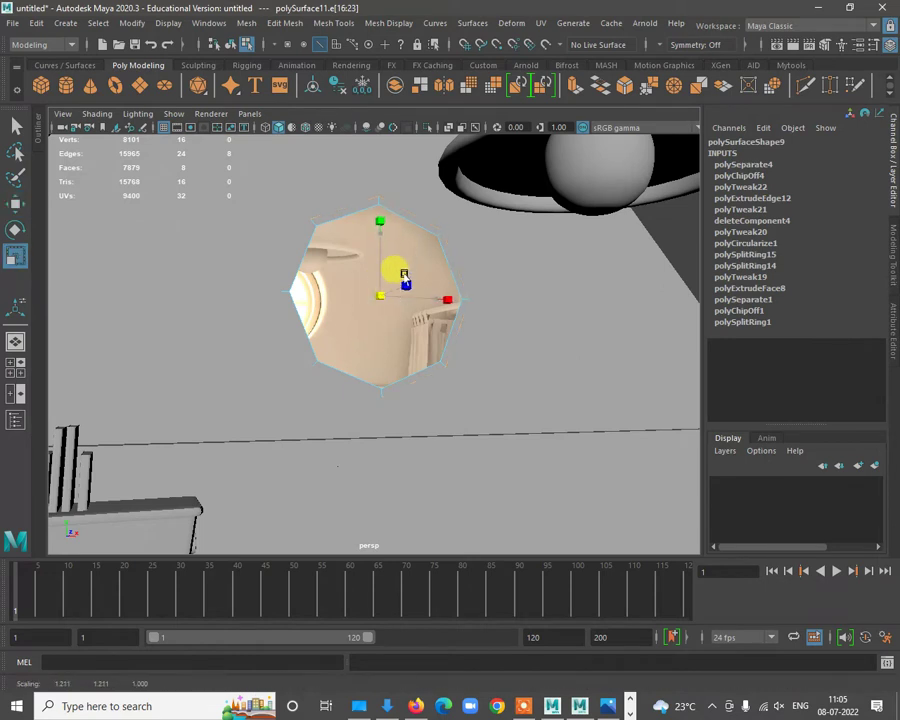
# Step: Extrude the extracted ring's faces to Local Translate Z 0.069, forming a thin frame rim
pyautogui.press('w')
pyautogui.click(413, 229)
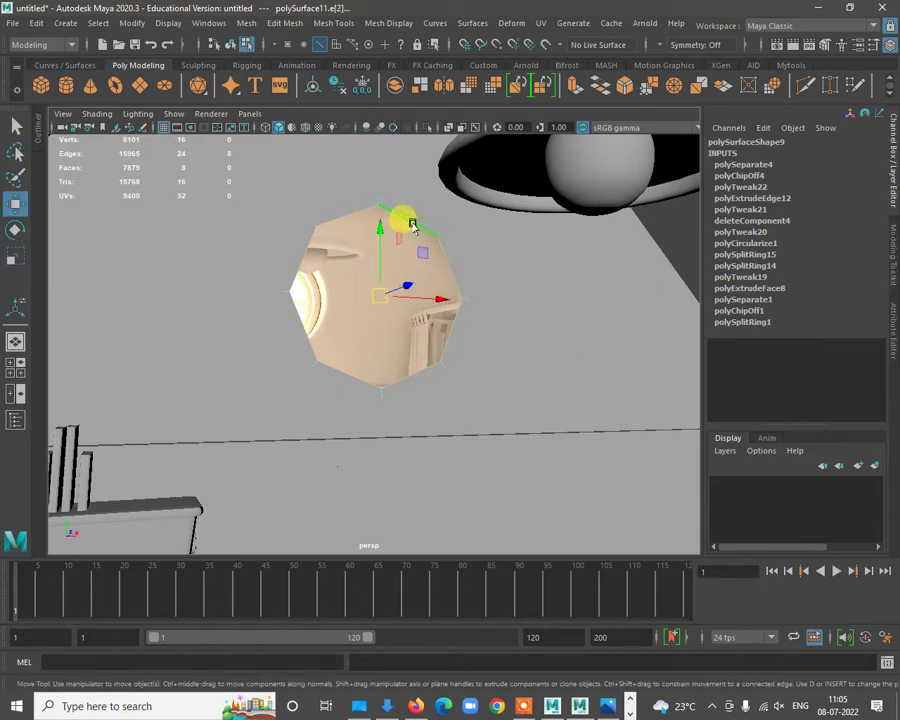
pyautogui.moveTo(413, 227); pyautogui.dragTo(410, 256, button='right')
pyautogui.click(546, 300)
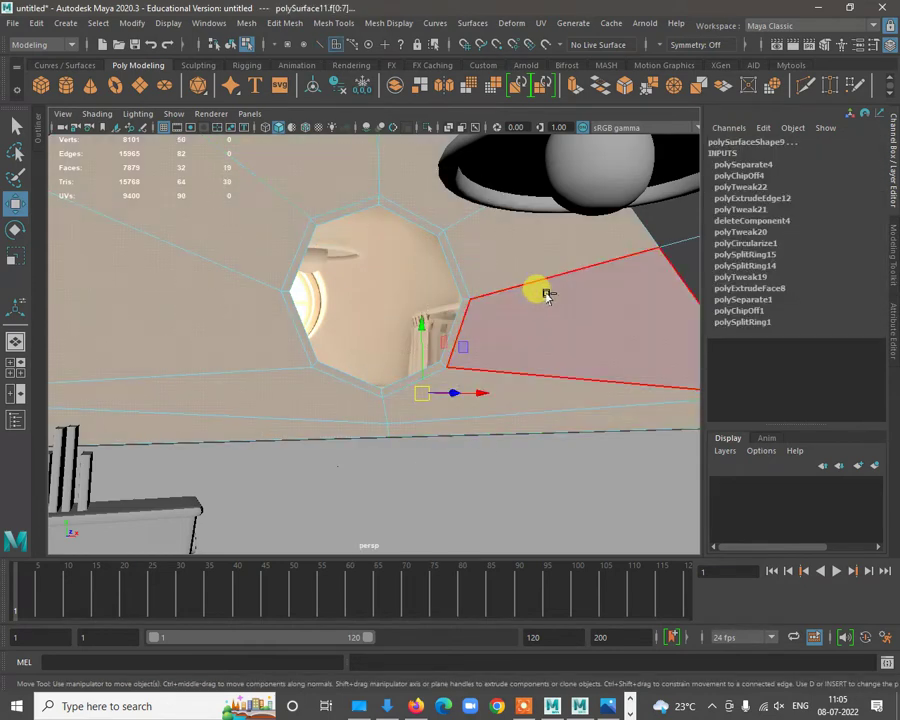
pyautogui.click(542, 276)
pyautogui.press('Delete')
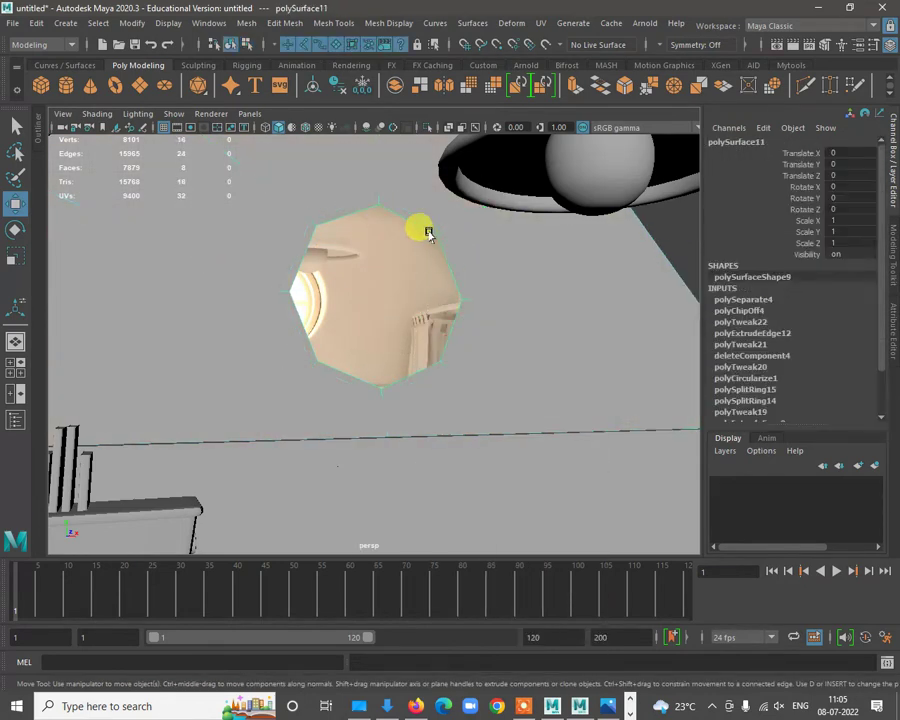
pyautogui.moveTo(428, 233); pyautogui.dragTo(428, 267, button='right')
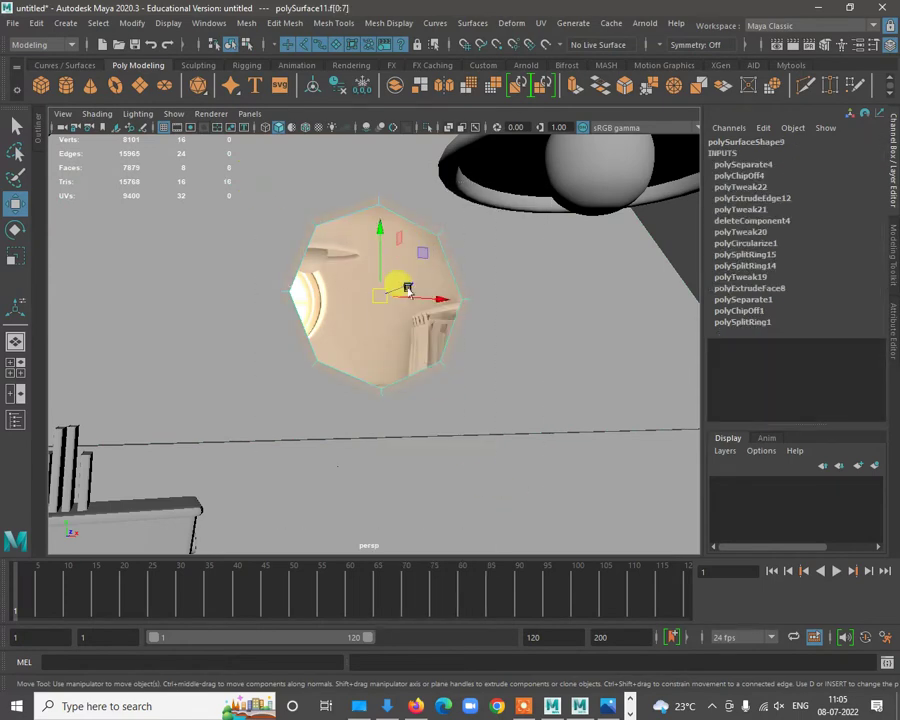
pyautogui.keyDown('alt'); pyautogui.moveTo(407, 290); pyautogui.dragTo(450, 283); pyautogui.keyUp('alt')
pyautogui.keyDown('shift'); pyautogui.moveTo(438, 208); pyautogui.dragTo(436, 244, button='right'); pyautogui.keyUp('shift')
pyautogui.keyDown('alt'); pyautogui.moveTo(476, 320); pyautogui.dragTo(437, 506); pyautogui.keyUp('alt')
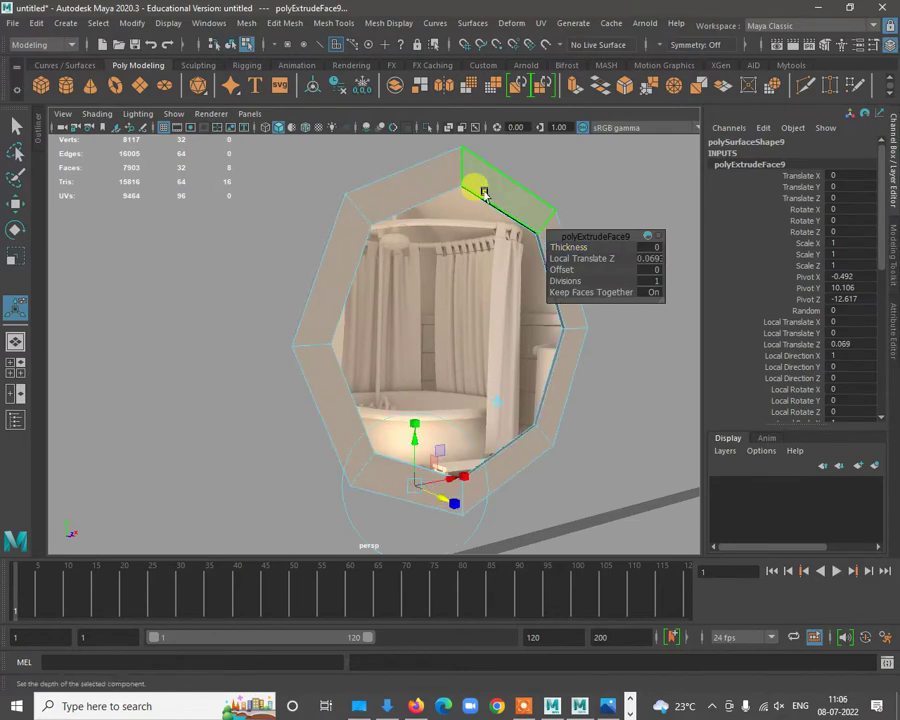
# Step: Select the window frame, preview it smoothed, and centre its pivot
pyautogui.moveTo(484, 193); pyautogui.dragTo(502, 187, button='right')
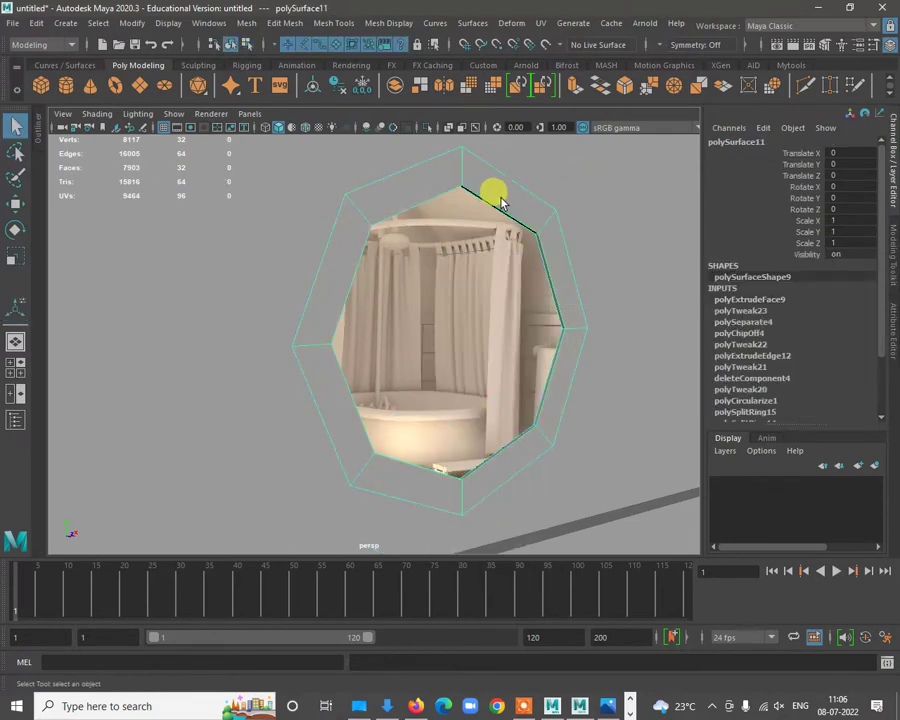
pyautogui.press('3')
pyautogui.keyDown('alt'); pyautogui.moveTo(478, 238); pyautogui.dragTo(432, 362, button='right'); pyautogui.keyUp('alt')
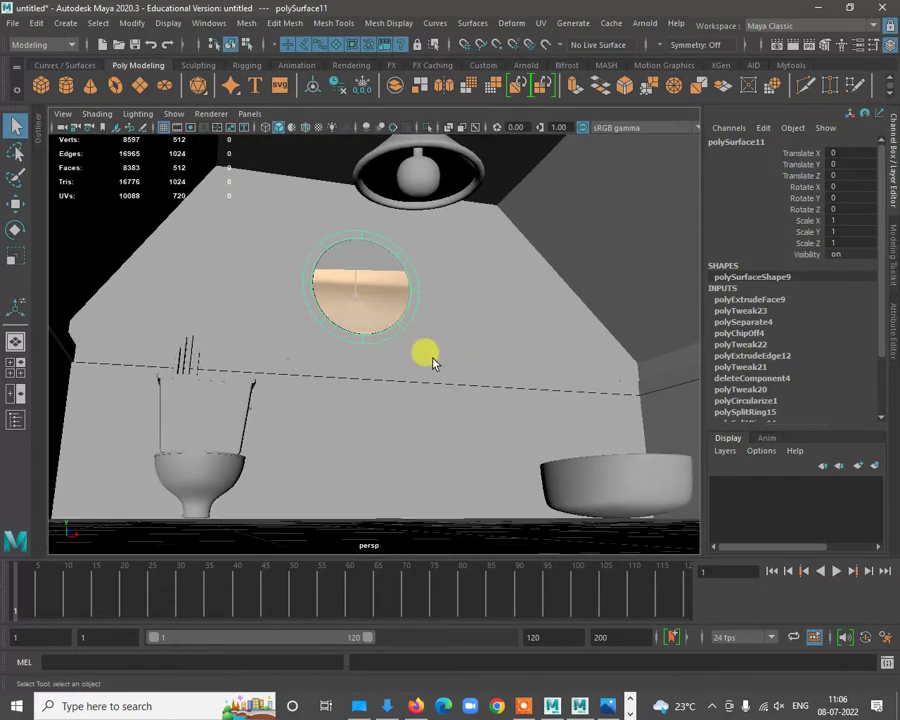
pyautogui.keyDown('alt'); pyautogui.moveTo(456, 280); pyautogui.dragTo(291, 428, button='right'); pyautogui.keyUp('alt')
pyautogui.click(372, 336)
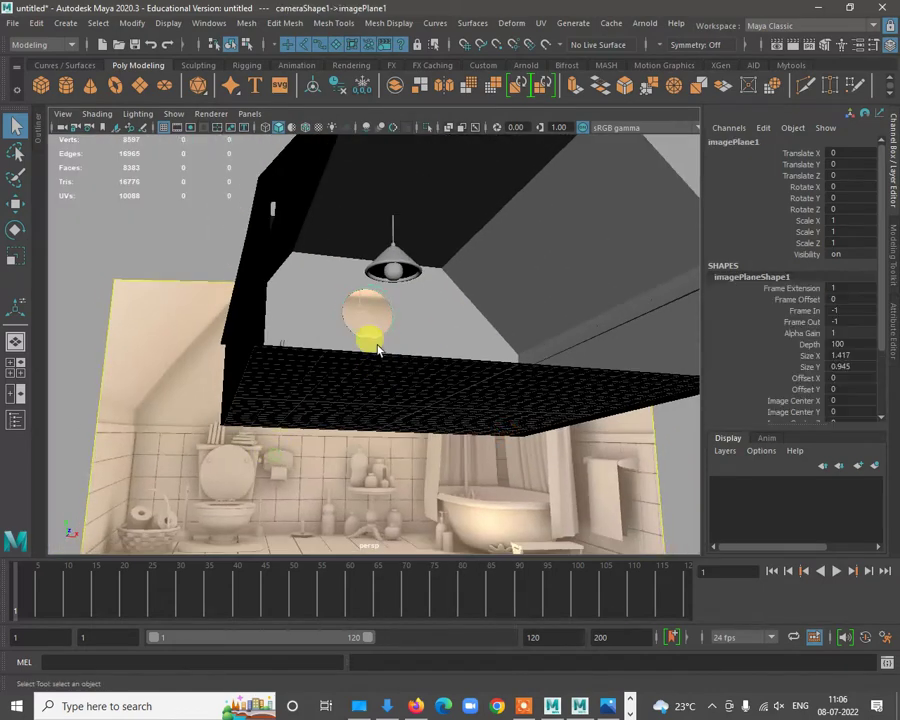
pyautogui.keyDown('alt'); pyautogui.moveTo(372, 336); pyautogui.dragTo(405, 348, button='right'); pyautogui.keyUp('alt')
pyautogui.click(390, 308)
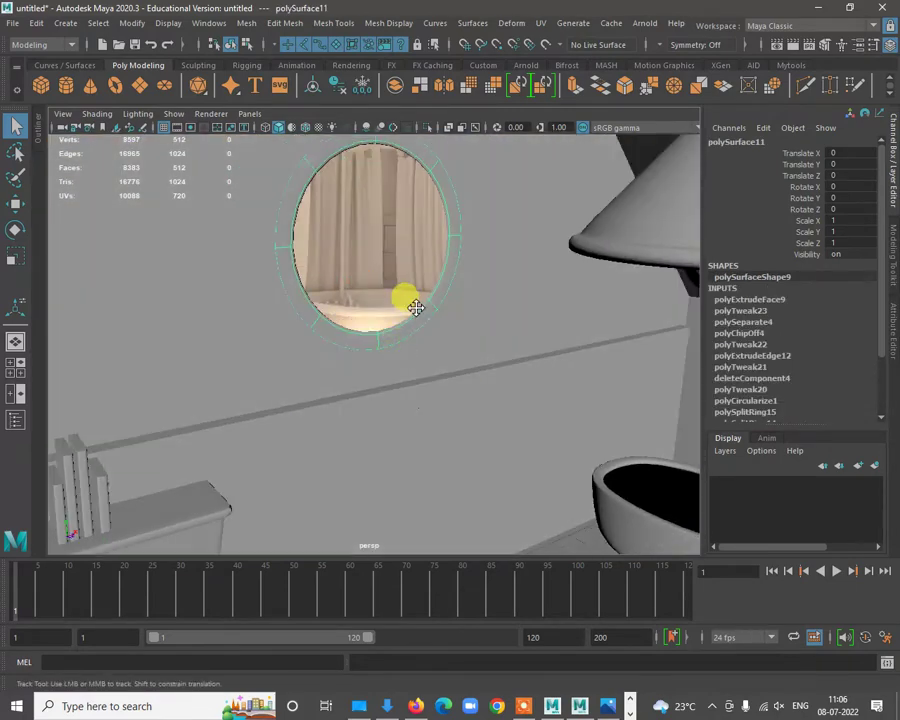
pyautogui.press('r')
pyautogui.keyDown('alt'); pyautogui.moveTo(402, 301); pyautogui.dragTo(333, 294); pyautogui.keyUp('alt')
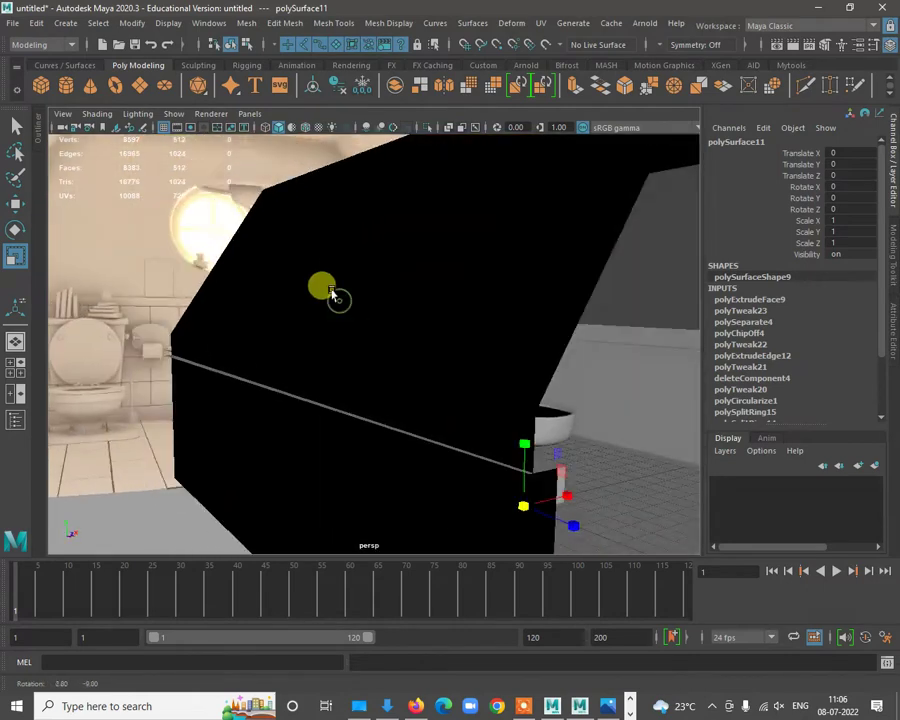
pyautogui.click(134, 23)
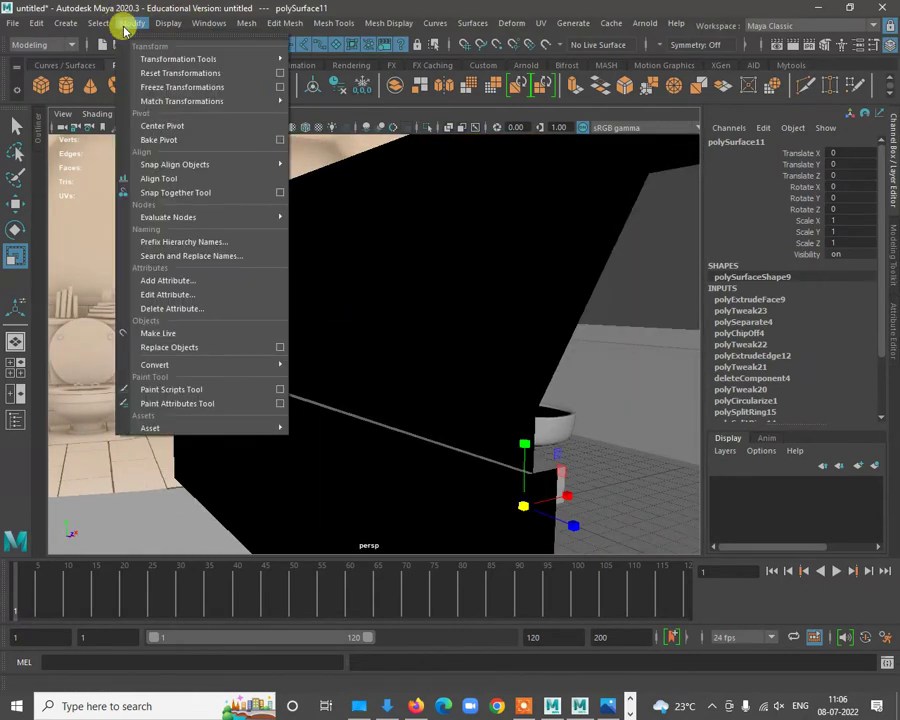
pyautogui.click(183, 133)
# Step: Stretch the frame deeper to Scale Z 8.111 and set Translate Z to -0.007
pyautogui.keyDown('alt'); pyautogui.moveTo(183, 133); pyautogui.dragTo(354, 261); pyautogui.keyUp('alt')
pyautogui.moveTo(287, 221); pyautogui.dragTo(82, 366)
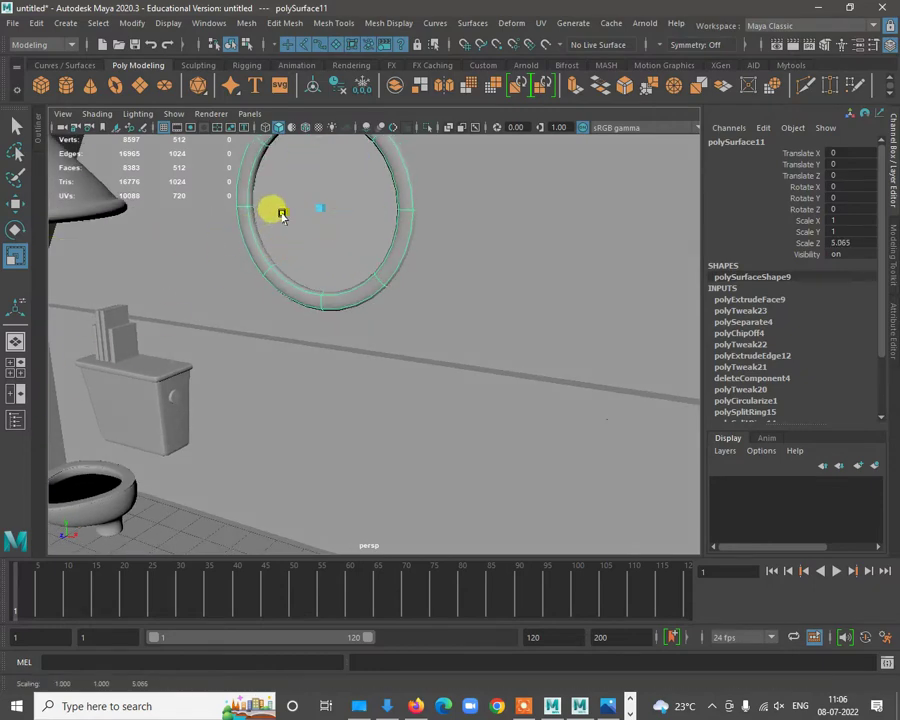
pyautogui.moveTo(281, 211); pyautogui.dragTo(247, 250)
pyautogui.keyDown('alt'); pyautogui.moveTo(303, 283); pyautogui.dragTo(264, 251); pyautogui.keyUp('alt')
pyautogui.press('w')
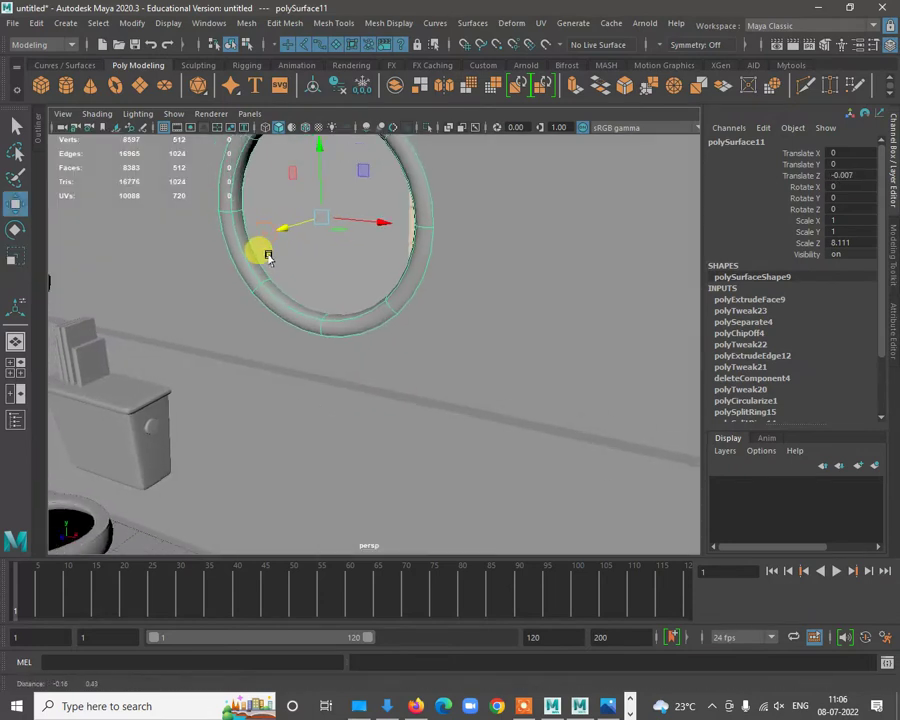
pyautogui.press('1')
pyautogui.keyDown('shift'); pyautogui.rightClick(228, 212); pyautogui.keyUp('shift')
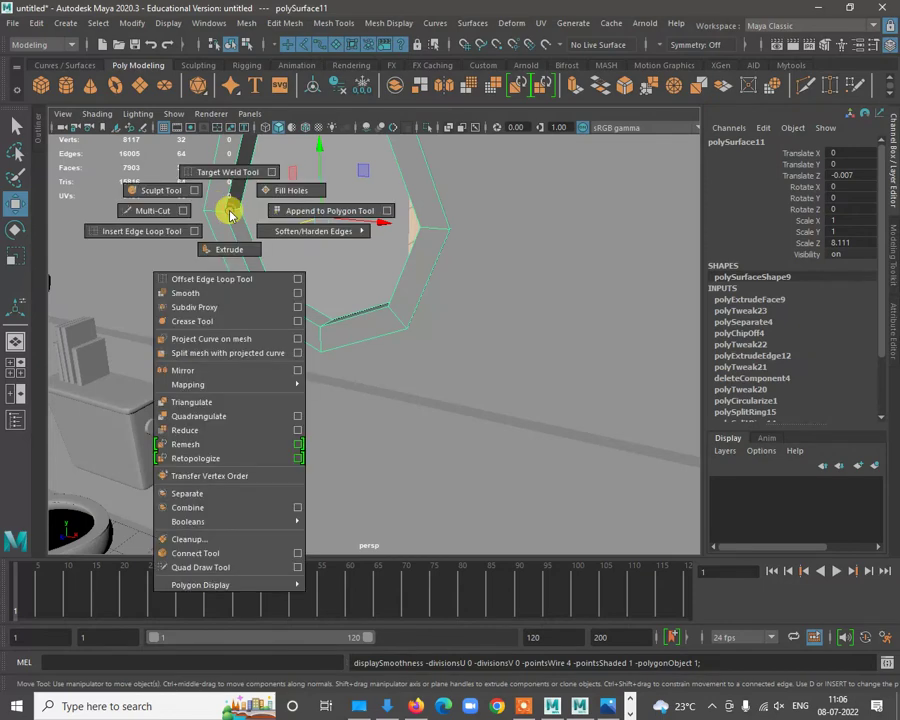
# Step: Insert an extra edge loop around the window frame and preview it smoothed
pyautogui.click(190, 236)
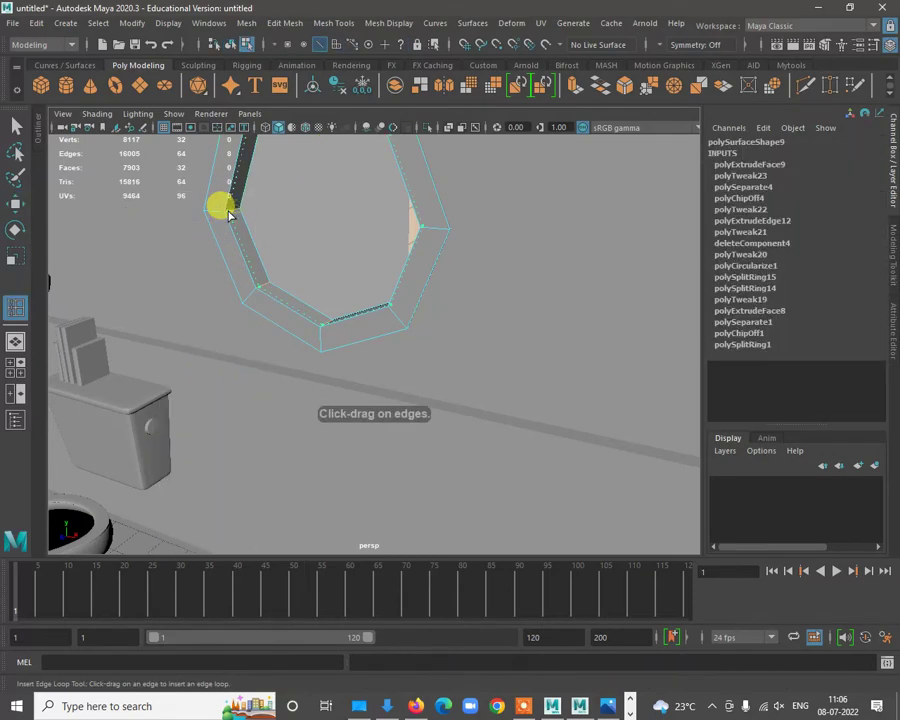
pyautogui.click(230, 232)
pyautogui.press('w')
pyautogui.keyDown('alt'); pyautogui.moveTo(280, 283); pyautogui.dragTo(321, 200); pyautogui.keyUp('alt')
pyautogui.moveTo(321, 200); pyautogui.dragTo(322, 234, button='right')
pyautogui.click(322, 200)
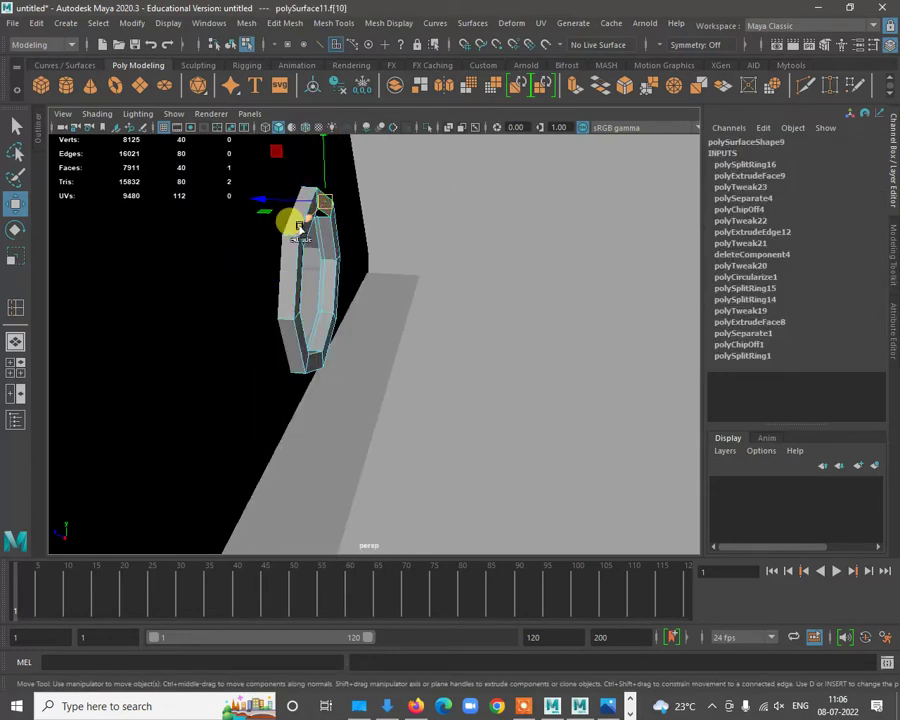
pyautogui.keyDown('alt'); pyautogui.moveTo(319, 323); pyautogui.dragTo(323, 238); pyautogui.keyUp('alt')
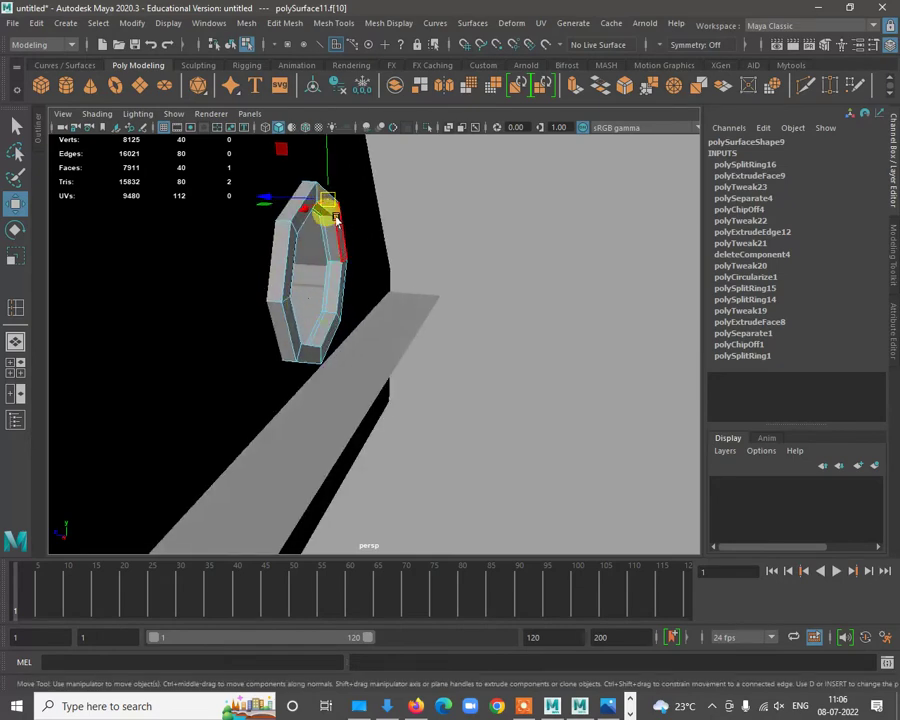
pyautogui.click(440, 200)
pyautogui.click(320, 257)
pyautogui.press('3')
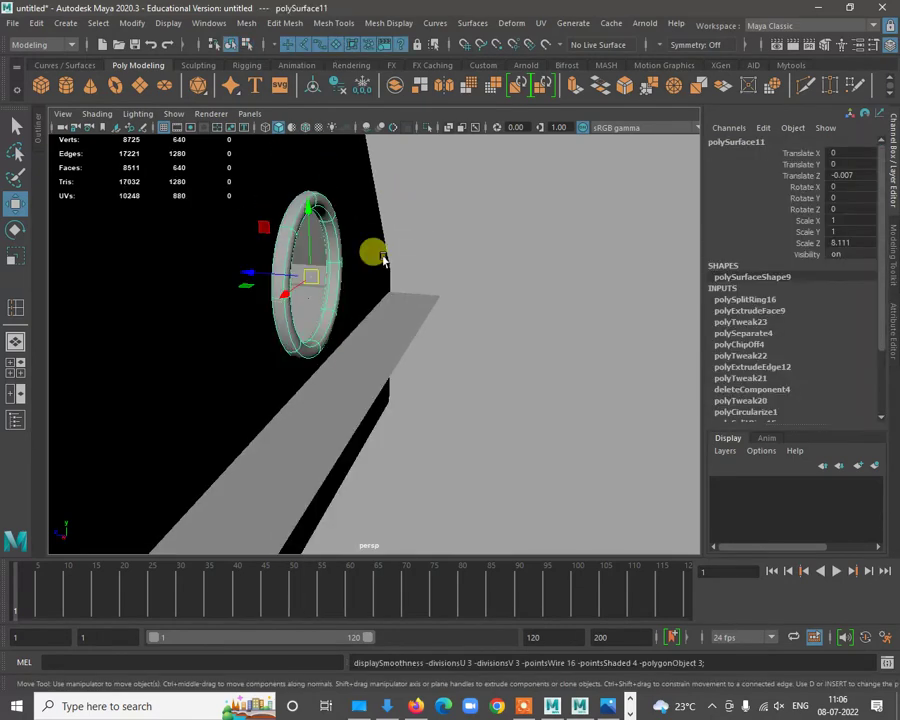
# Step: Nudge the round window frame in depth to Translate Z -0.005
pyautogui.click(381, 258)
pyautogui.keyDown('alt'); pyautogui.moveTo(381, 258); pyautogui.dragTo(428, 280); pyautogui.keyUp('alt')
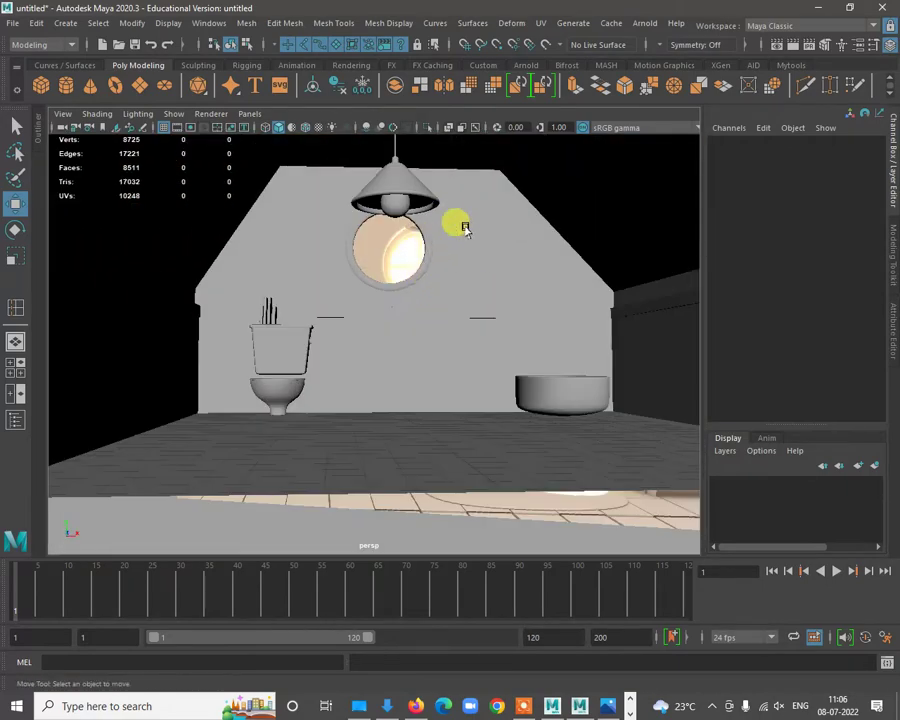
pyautogui.keyDown('alt'); pyautogui.moveTo(464, 228); pyautogui.dragTo(358, 250); pyautogui.keyUp('alt')
pyautogui.click(392, 276)
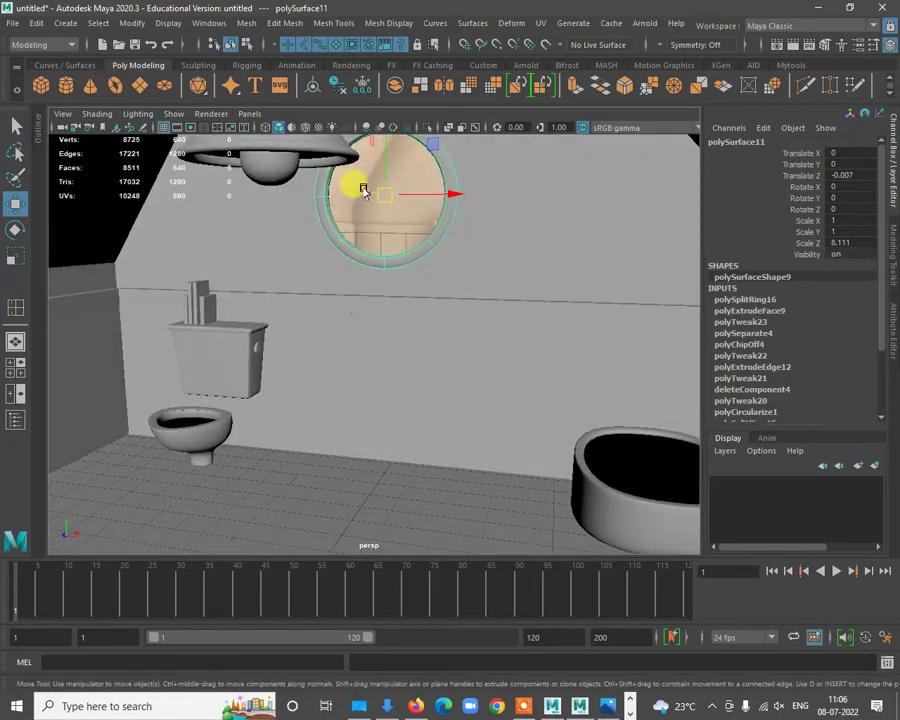
pyautogui.moveTo(364, 190); pyautogui.dragTo(366, 191)
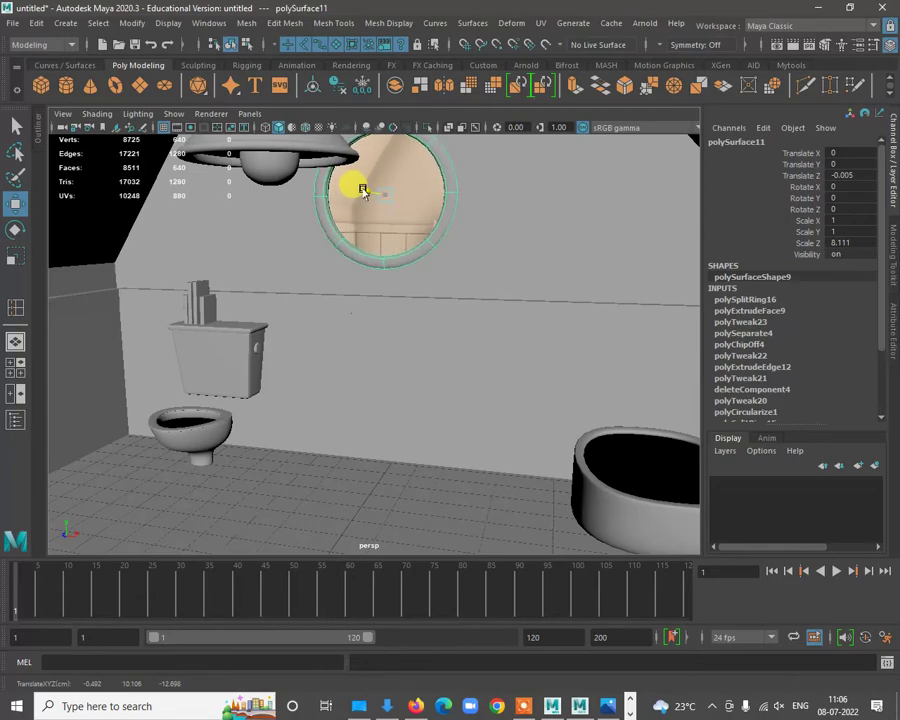
pyautogui.scroll(-3, 370, 240)
pyautogui.scroll(-3, 558, 217)
pyautogui.click(585, 333)
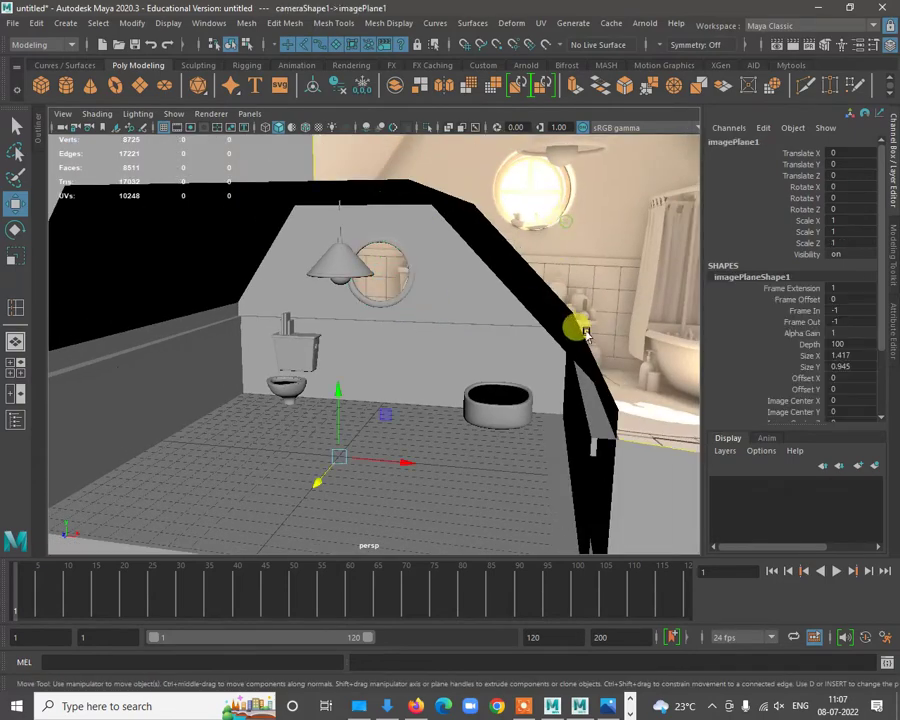
pyautogui.keyDown('alt'); pyautogui.moveTo(585, 333); pyautogui.dragTo(450, 485); pyautogui.keyUp('alt')
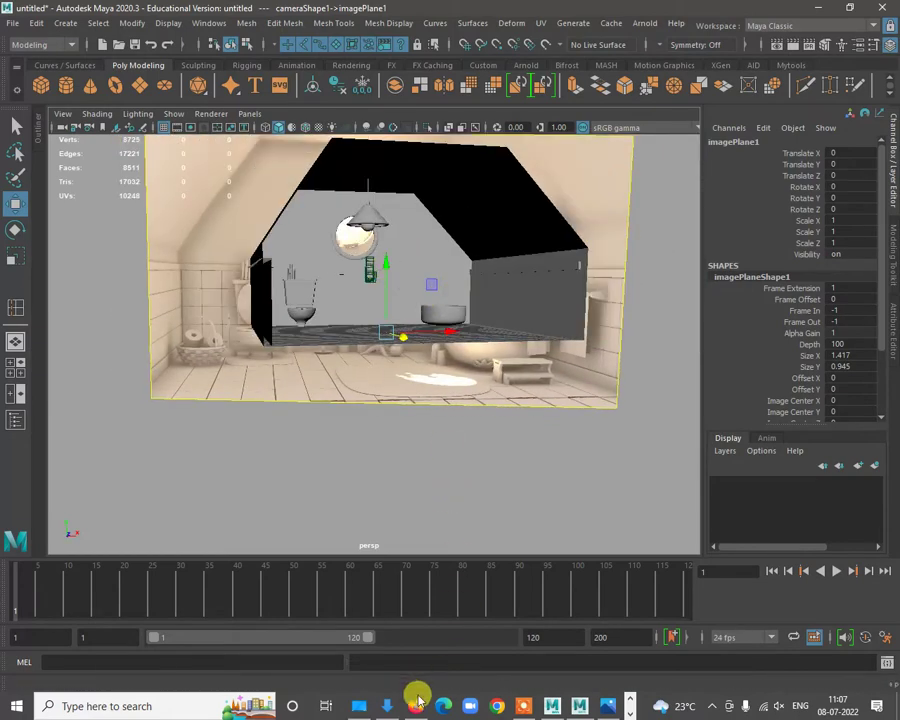